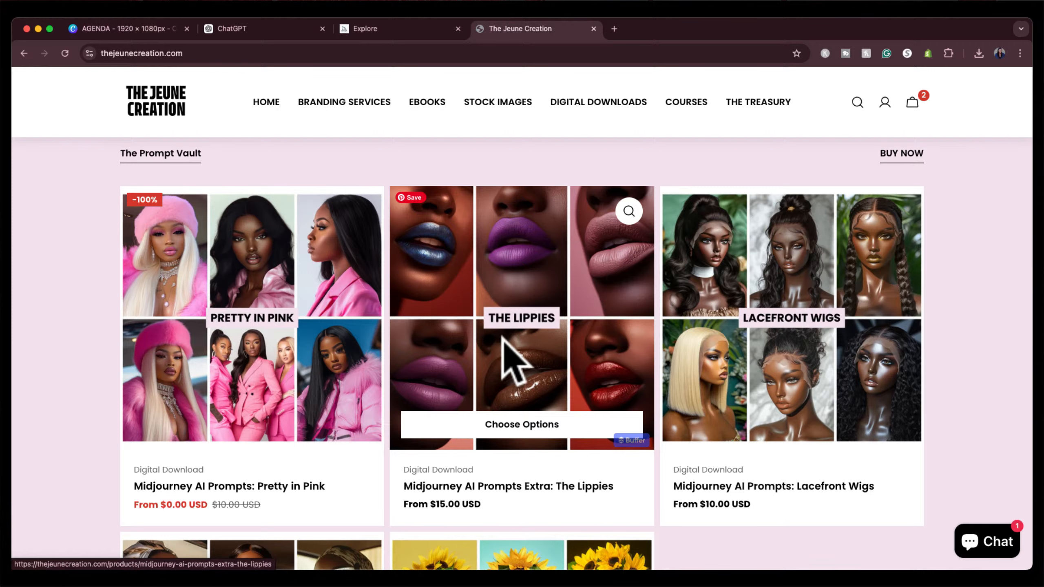
Review The Lippies $15.00 product page, then open Branding Services with the $50.00 Business Card Design.
{"action": "scroll", "coordinate": [479, 491], "scroll_direction": "down", "scroll_amount": 2}
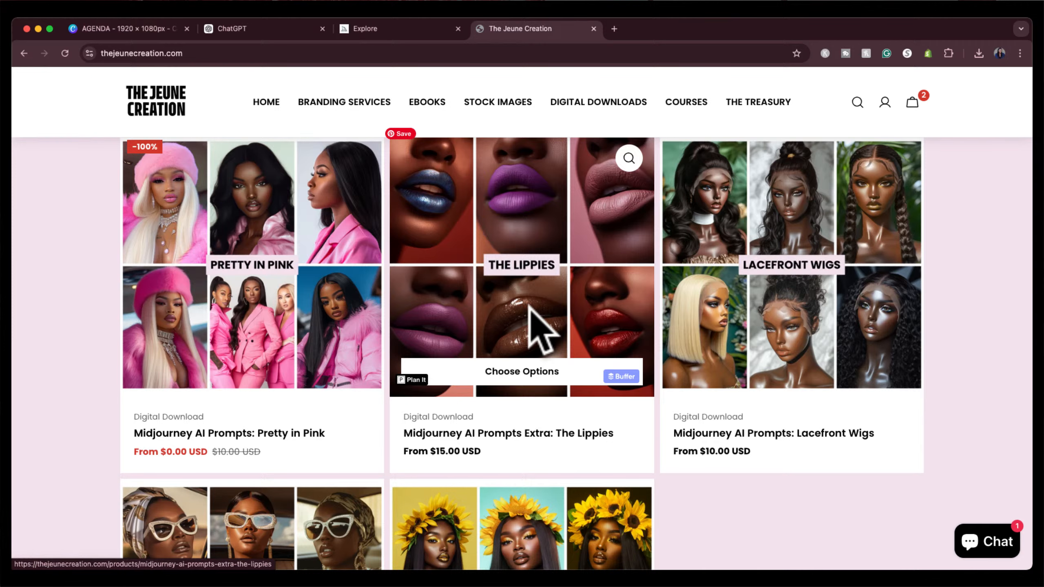
{"action": "left_click", "coordinate": [511, 215]}
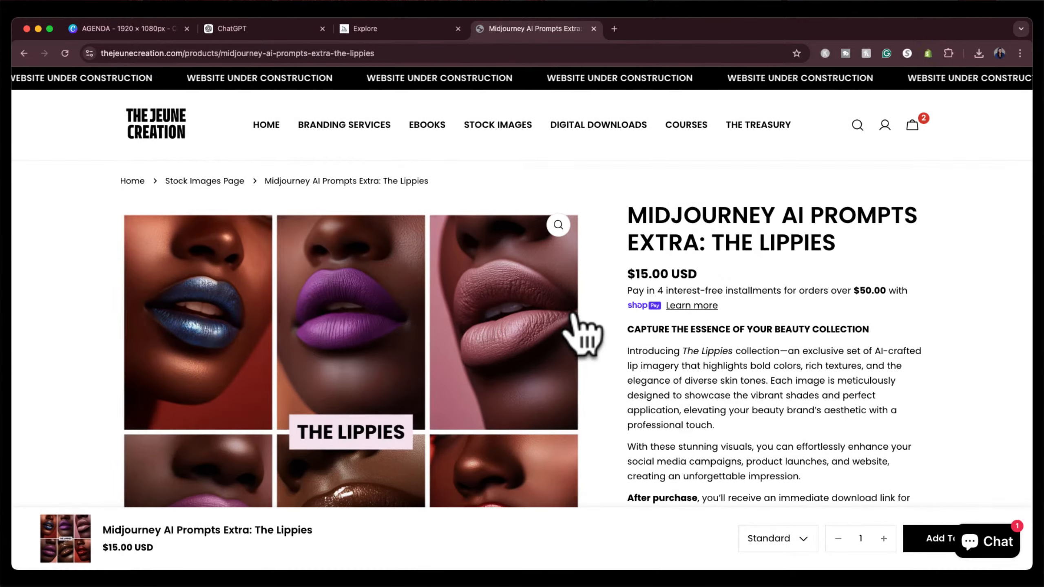
{"action": "scroll", "coordinate": [742, 354], "scroll_direction": "down", "scroll_amount": 10}
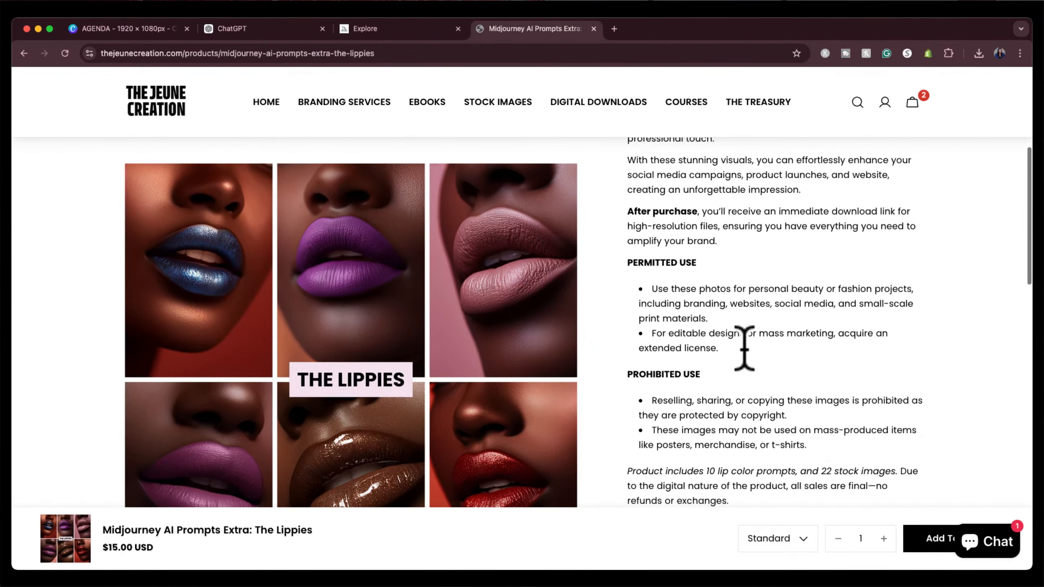
{"action": "scroll", "coordinate": [744, 347], "scroll_direction": "down", "scroll_amount": 5}
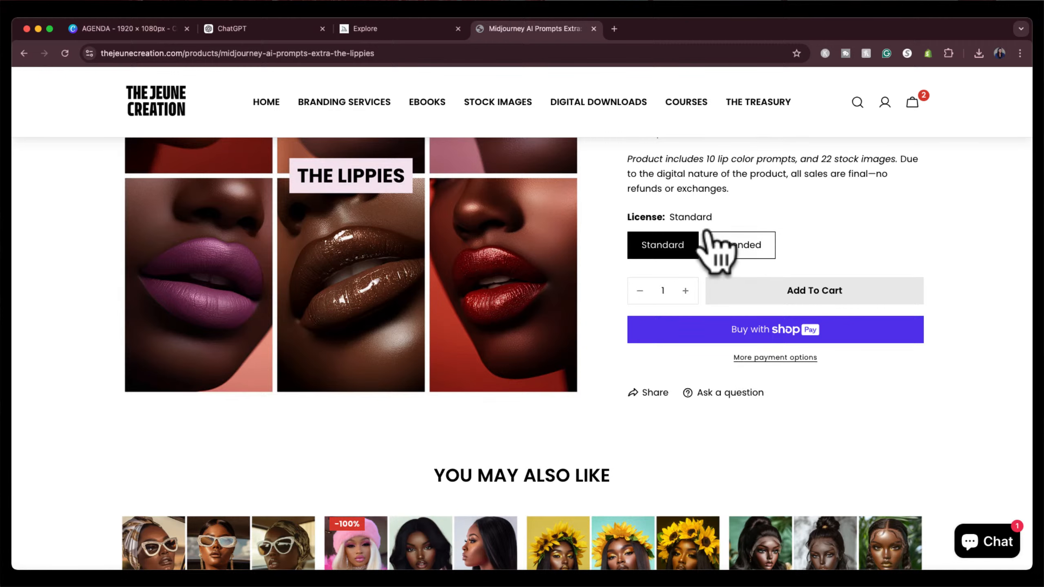
{"action": "scroll", "coordinate": [710, 247], "scroll_direction": "up", "scroll_amount": 3}
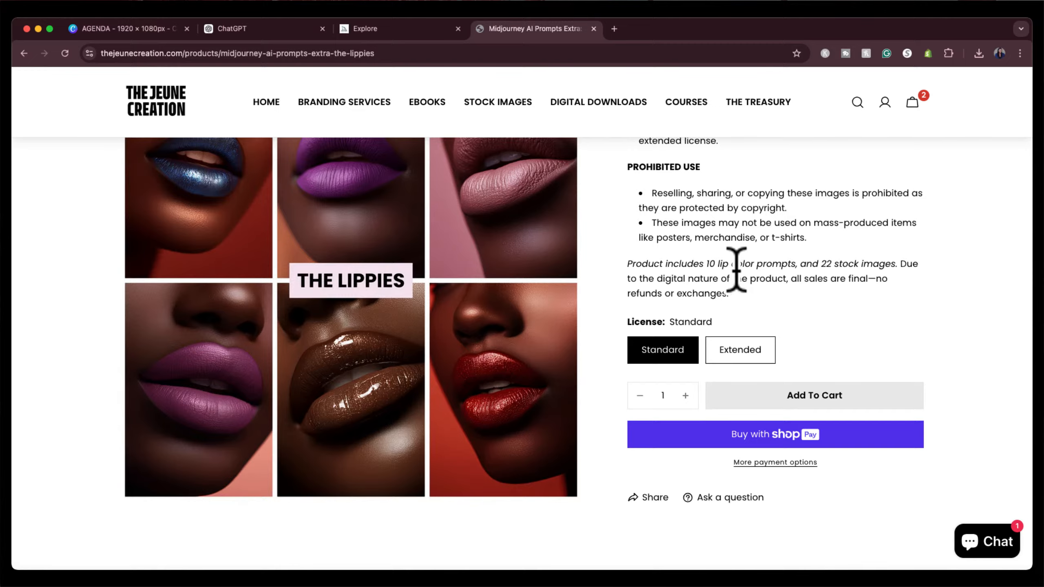
{"action": "scroll", "coordinate": [736, 267], "scroll_direction": "up", "scroll_amount": 10}
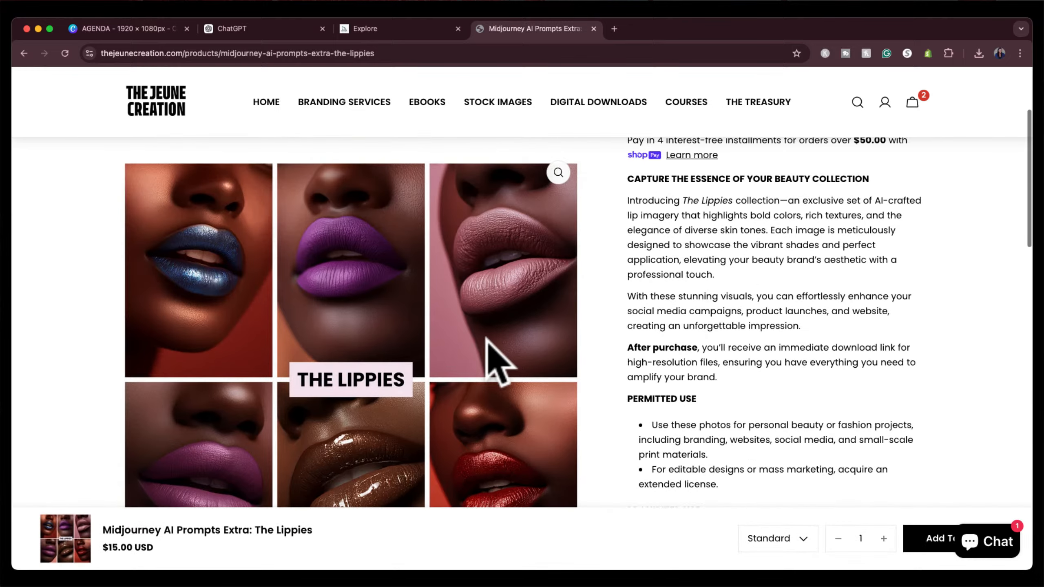
{"action": "scroll", "coordinate": [489, 358], "scroll_direction": "down", "scroll_amount": 3}
{"action": "scroll", "coordinate": [694, 266], "scroll_direction": "up", "scroll_amount": 6}
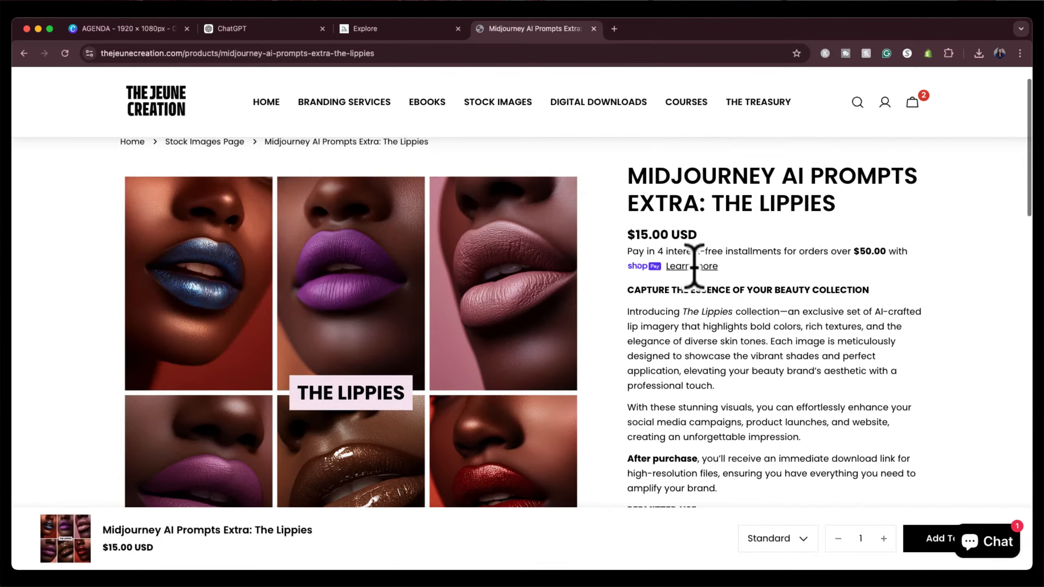
{"action": "scroll", "coordinate": [694, 265], "scroll_direction": "up", "scroll_amount": 2}
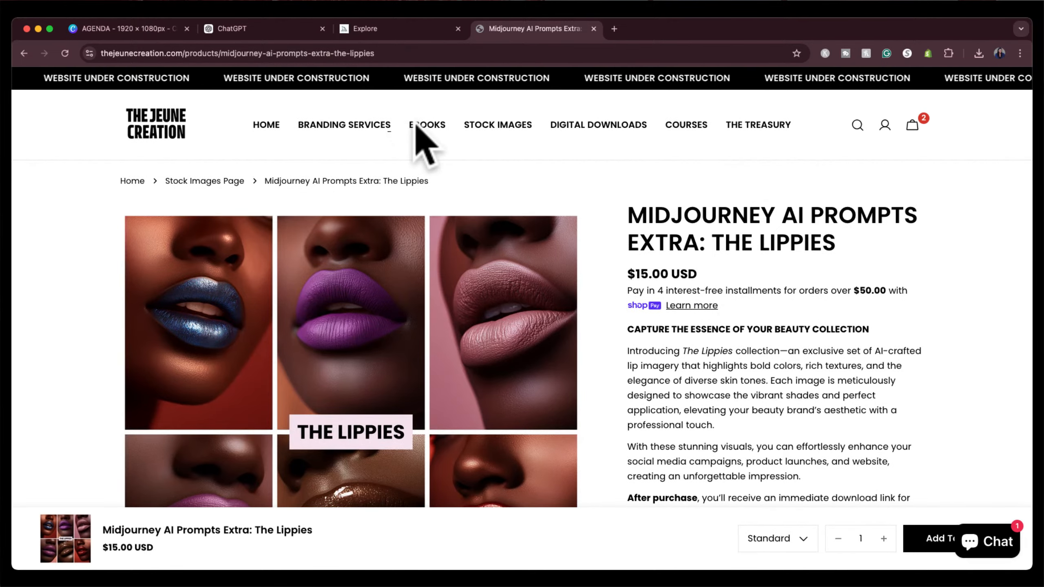
{"action": "left_click", "coordinate": [357, 127]}
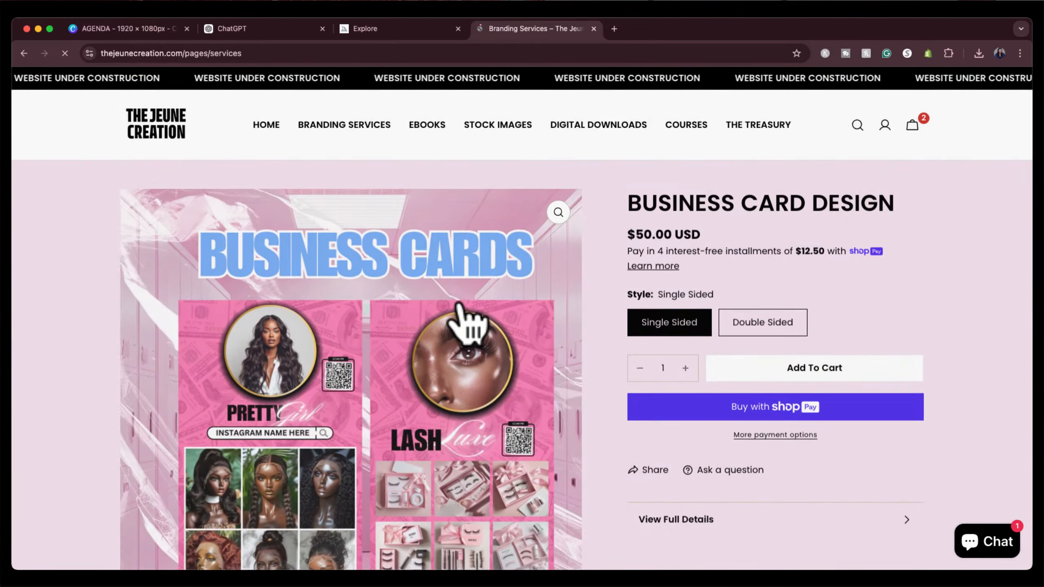
Look over the Business Card Design page and the store's home page, then switch to Midjourney Explore.
{"action": "scroll", "coordinate": [468, 325], "scroll_direction": "down", "scroll_amount": 2}
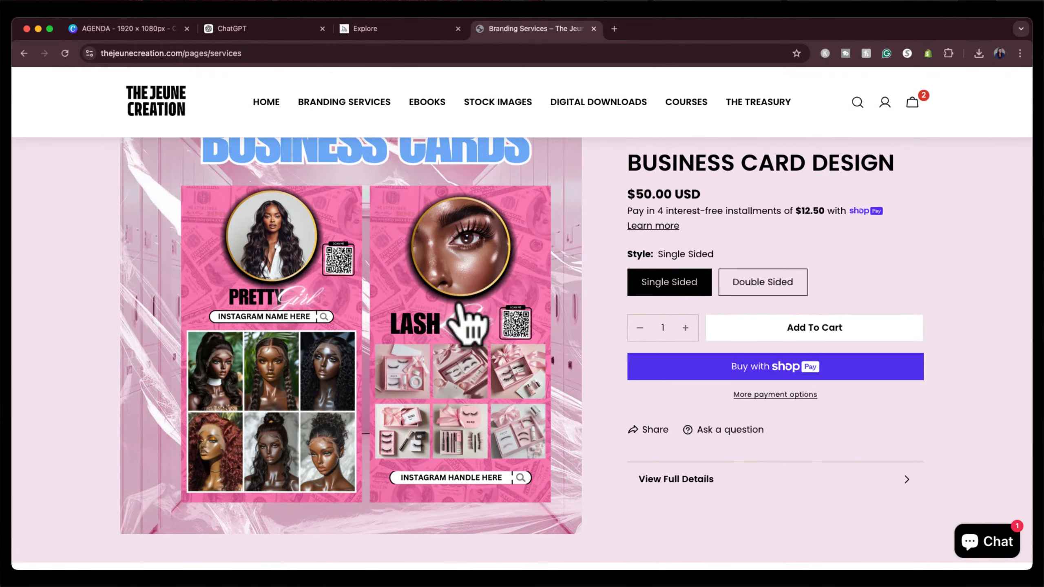
{"action": "scroll", "coordinate": [469, 325], "scroll_direction": "down", "scroll_amount": 6}
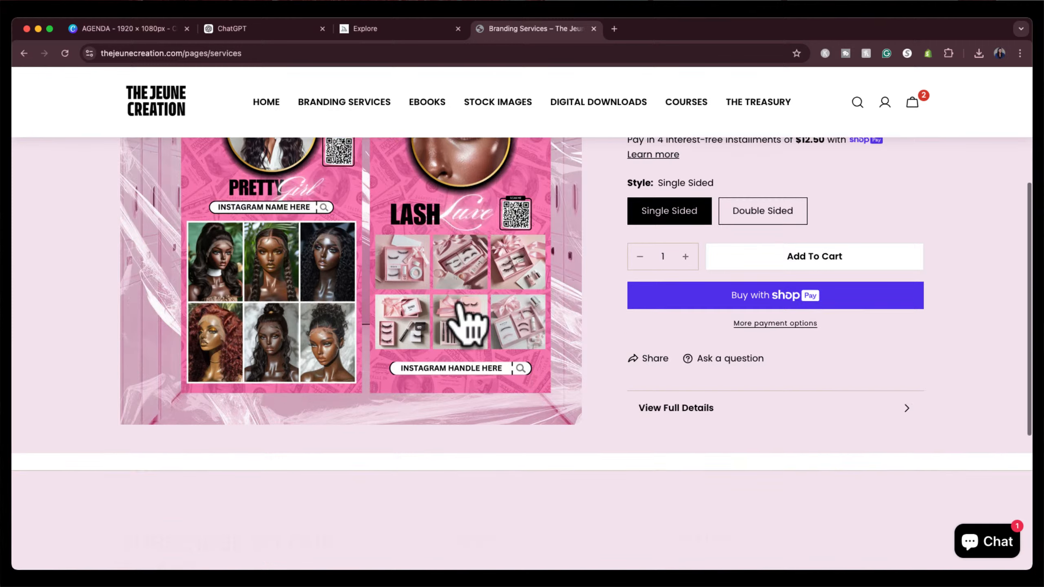
{"action": "scroll", "coordinate": [461, 312], "scroll_direction": "up", "scroll_amount": 7}
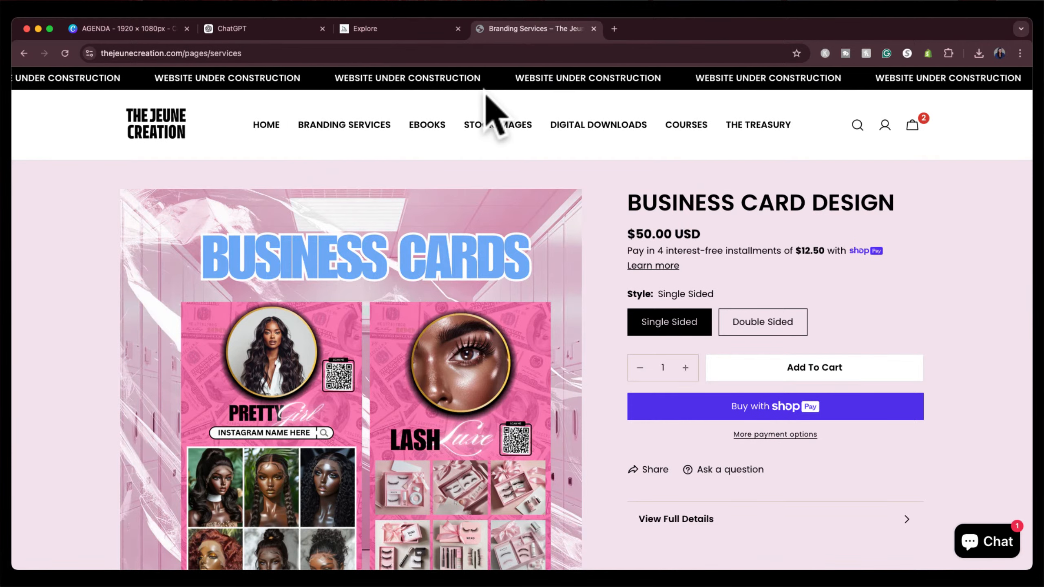
{"action": "left_click", "coordinate": [265, 129]}
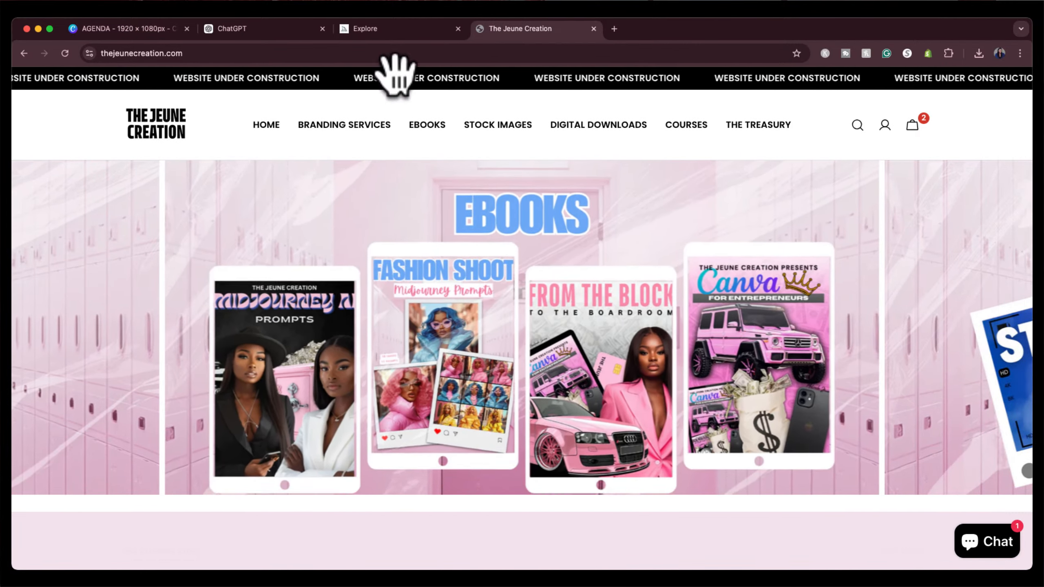
{"action": "left_click", "coordinate": [371, 29]}
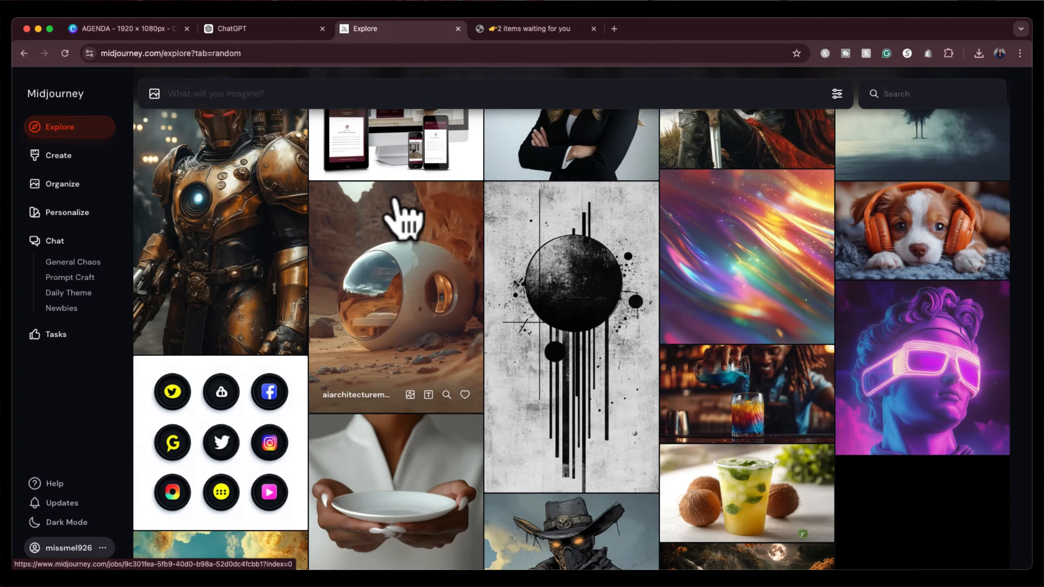
Leave the Midjourney gallery and move the AGENDA Canva tab to sit after ChatGPT.
{"action": "scroll", "coordinate": [373, 175], "scroll_direction": "up", "scroll_amount": 8}
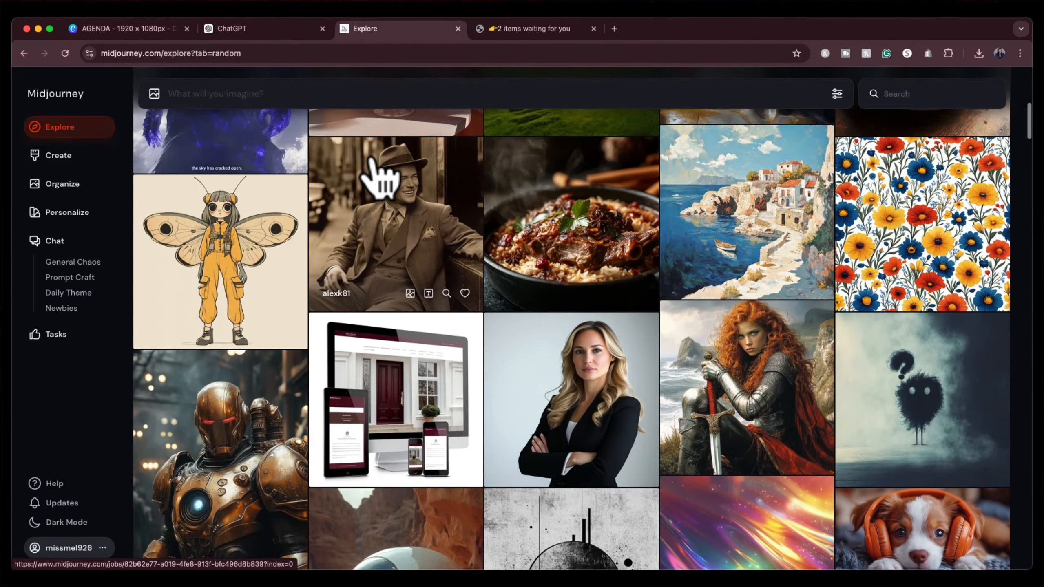
{"action": "scroll", "coordinate": [378, 177], "scroll_direction": "up", "scroll_amount": 8}
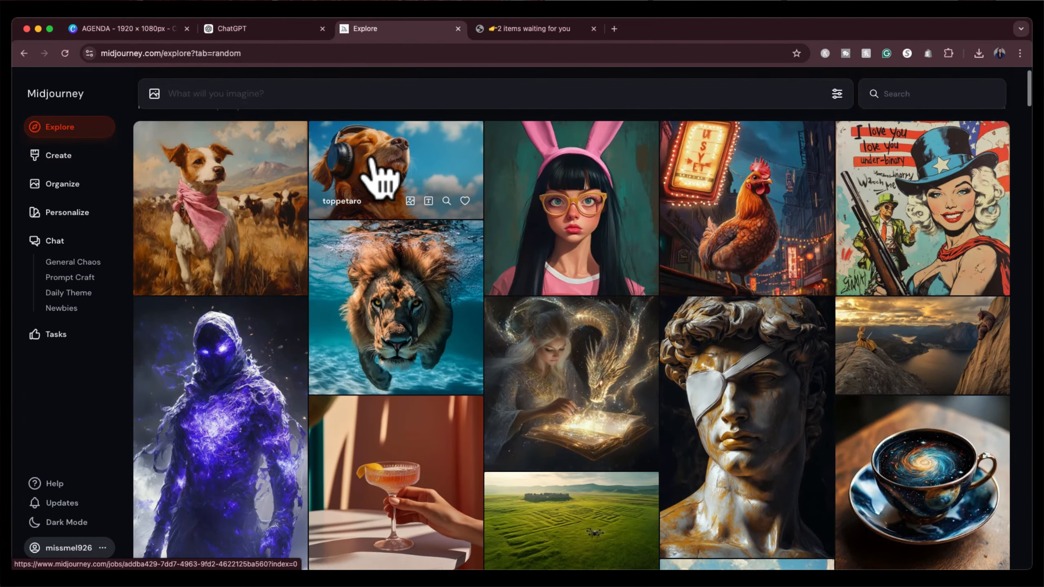
{"action": "left_click", "coordinate": [283, 28]}
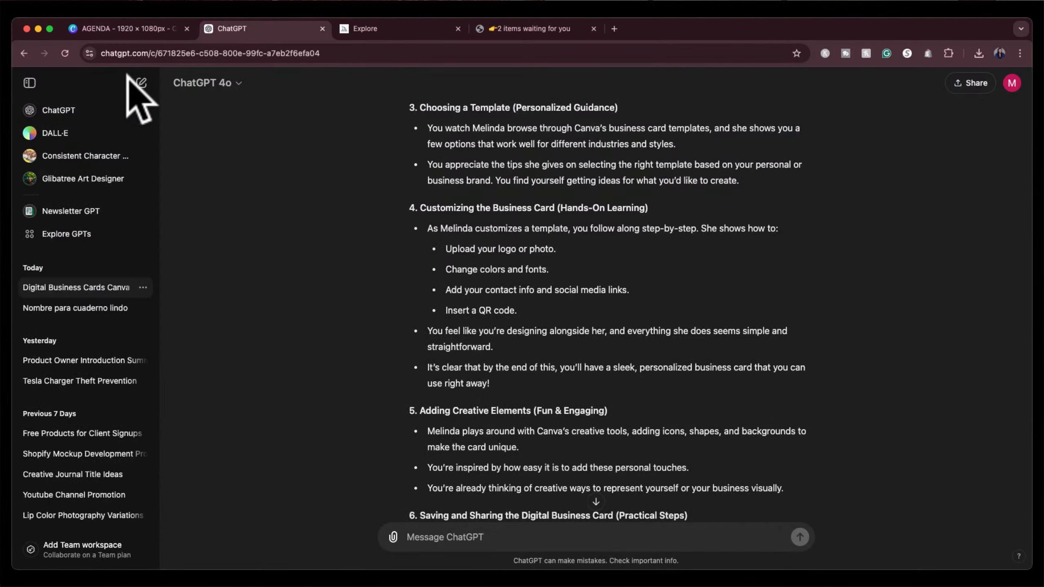
{"action": "left_click_drag", "start_coordinate": [131, 29], "coordinate": [259, 29]}
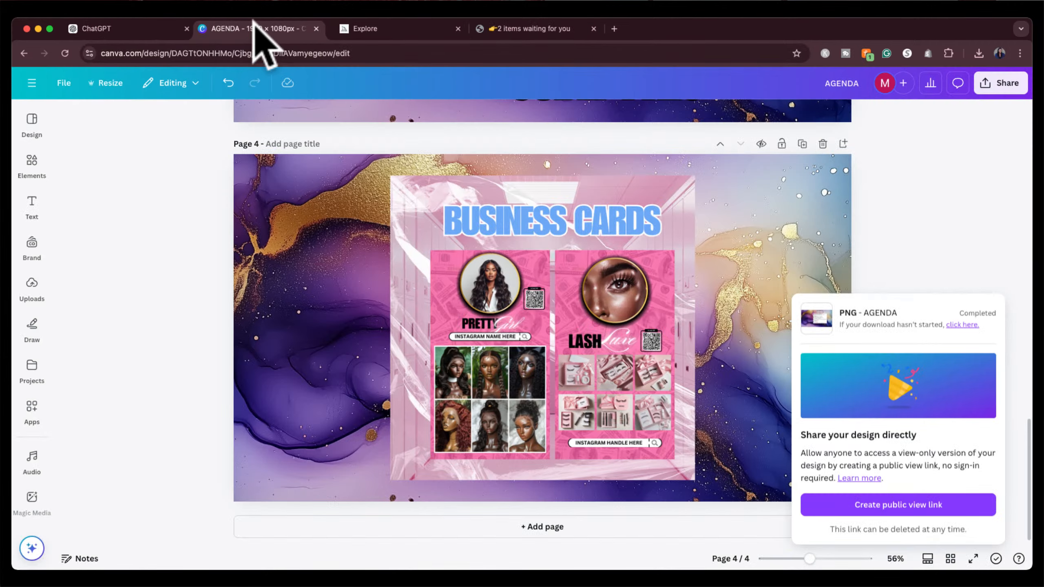
From Canva Home's Recent designs, open the 11-page 6 × 8 in Journals design.
{"action": "left_click", "coordinate": [32, 83]}
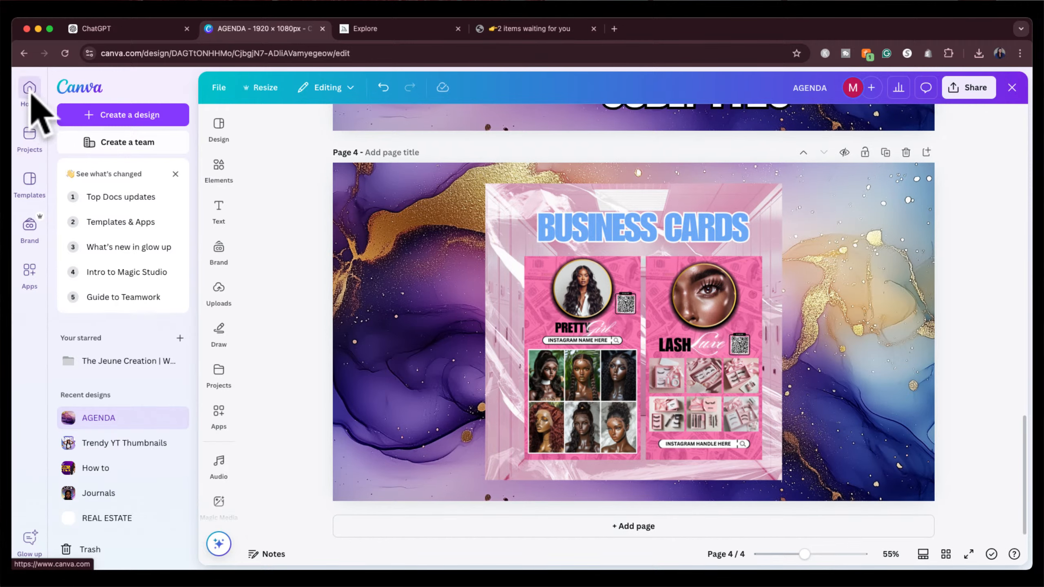
{"action": "left_click", "coordinate": [31, 99]}
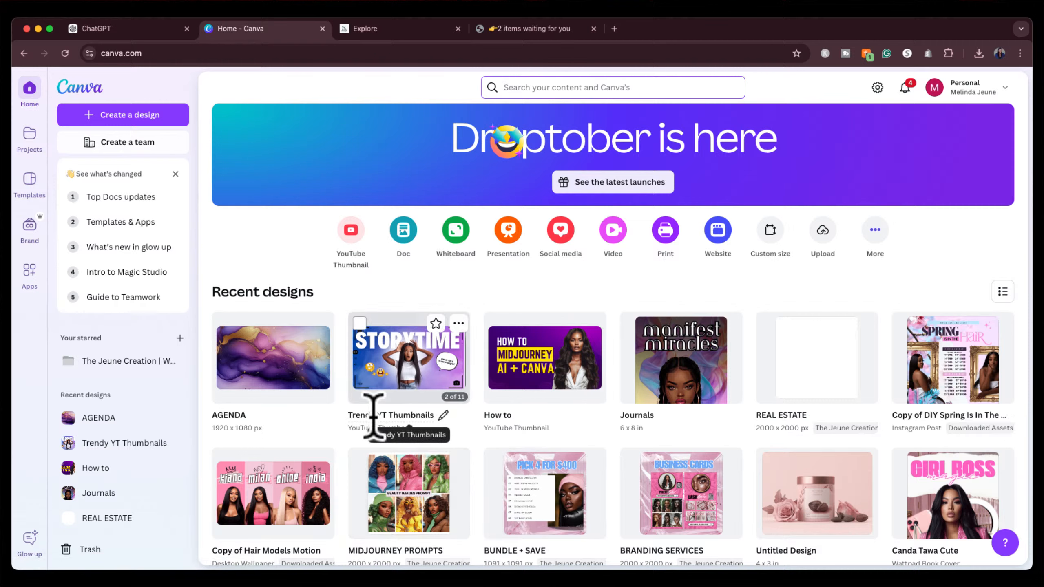
{"action": "left_click", "coordinate": [667, 399]}
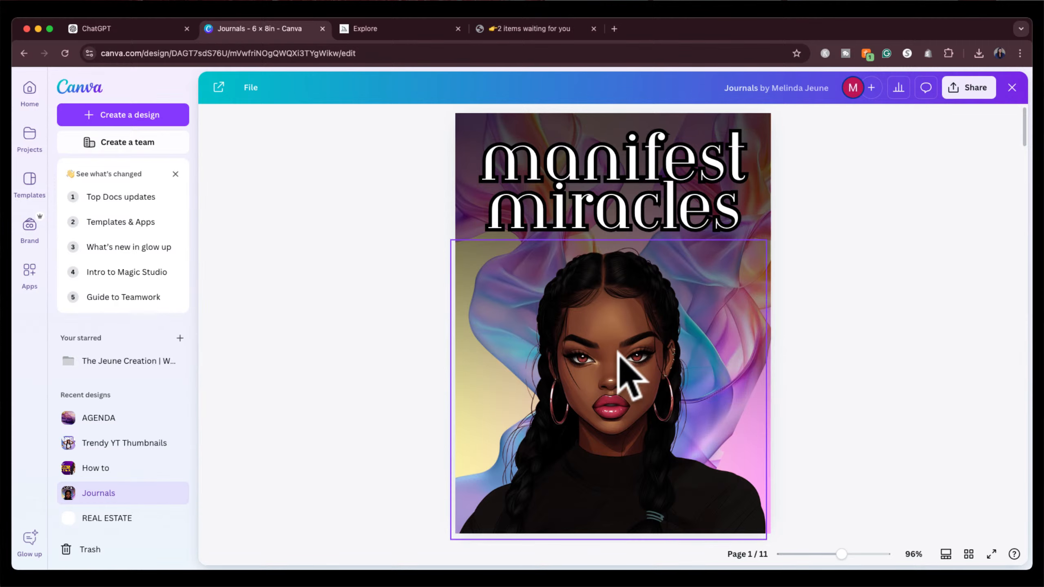
{"action": "scroll", "coordinate": [751, 354], "scroll_direction": "down", "scroll_amount": 10}
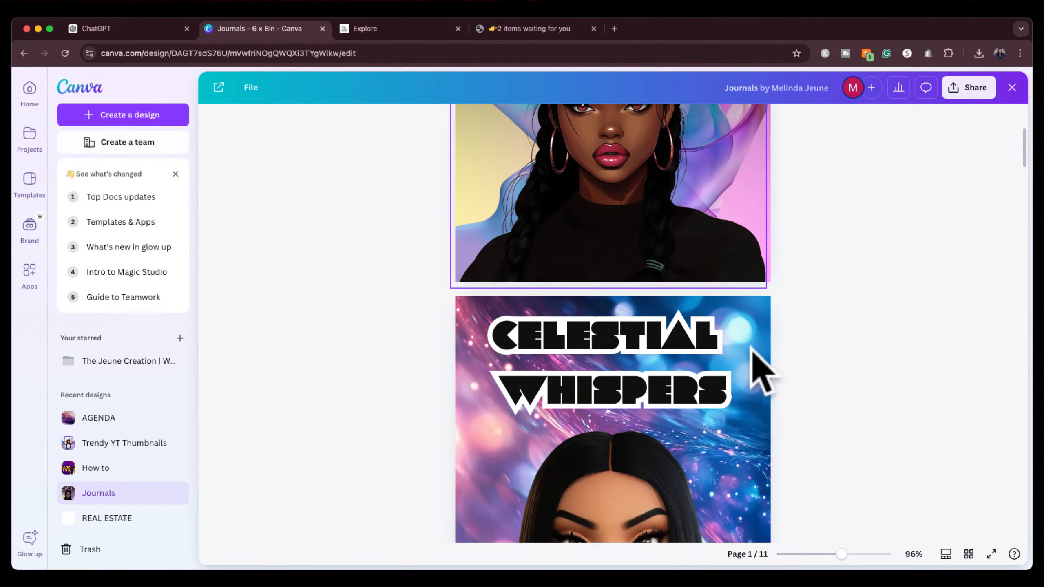
{"action": "scroll", "coordinate": [753, 357], "scroll_direction": "down", "scroll_amount": 15}
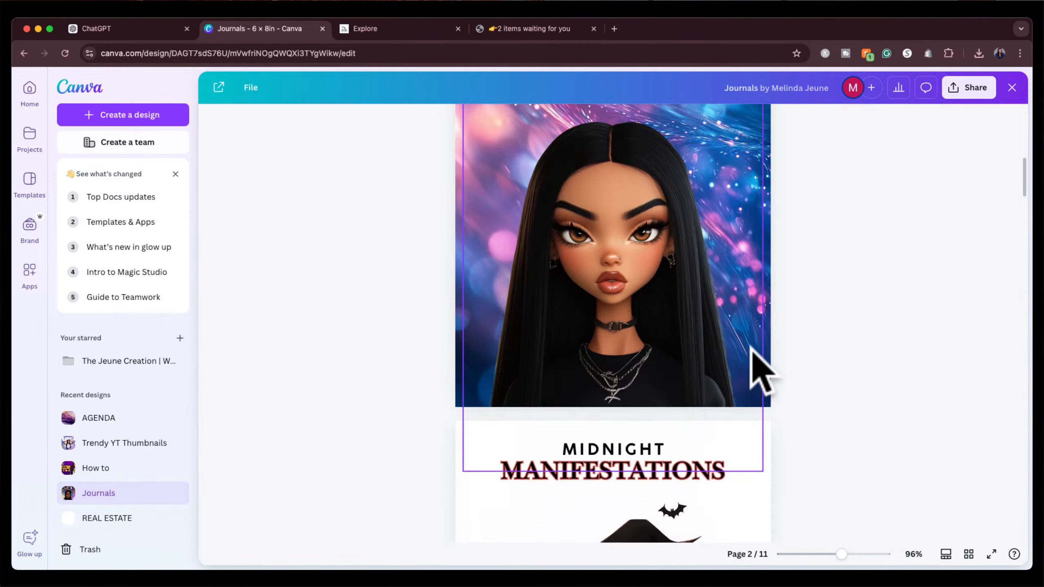
{"action": "scroll", "coordinate": [752, 350], "scroll_direction": "down", "scroll_amount": 5}
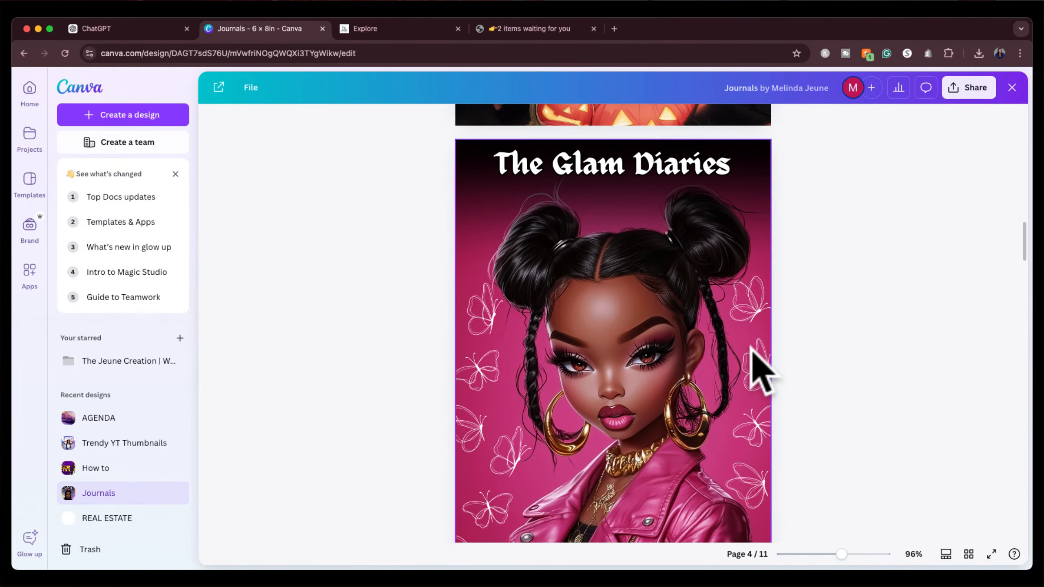
{"action": "scroll", "coordinate": [761, 371], "scroll_direction": "down", "scroll_amount": 1}
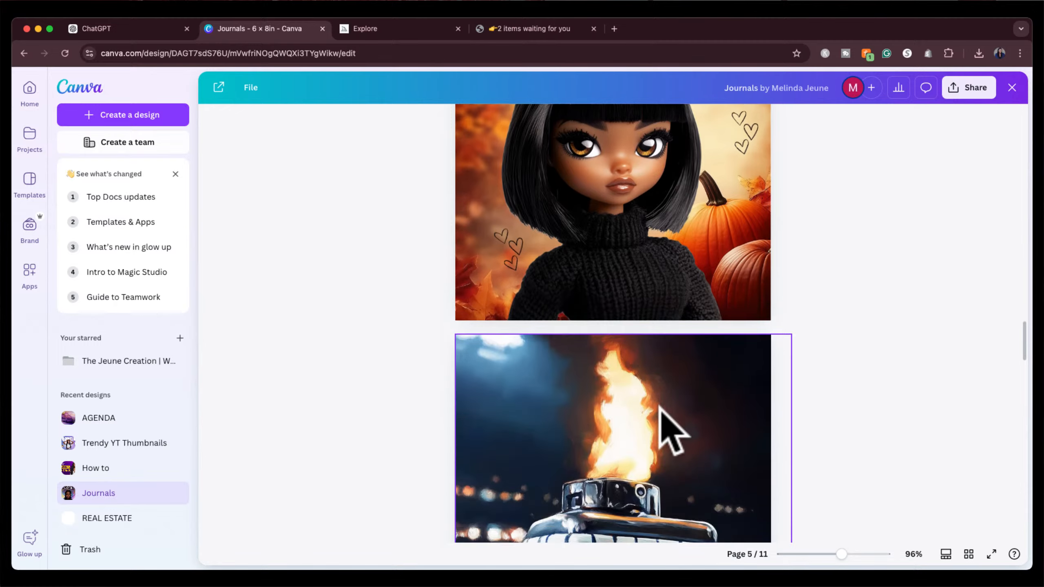
{"action": "left_click", "coordinate": [40, 88]}
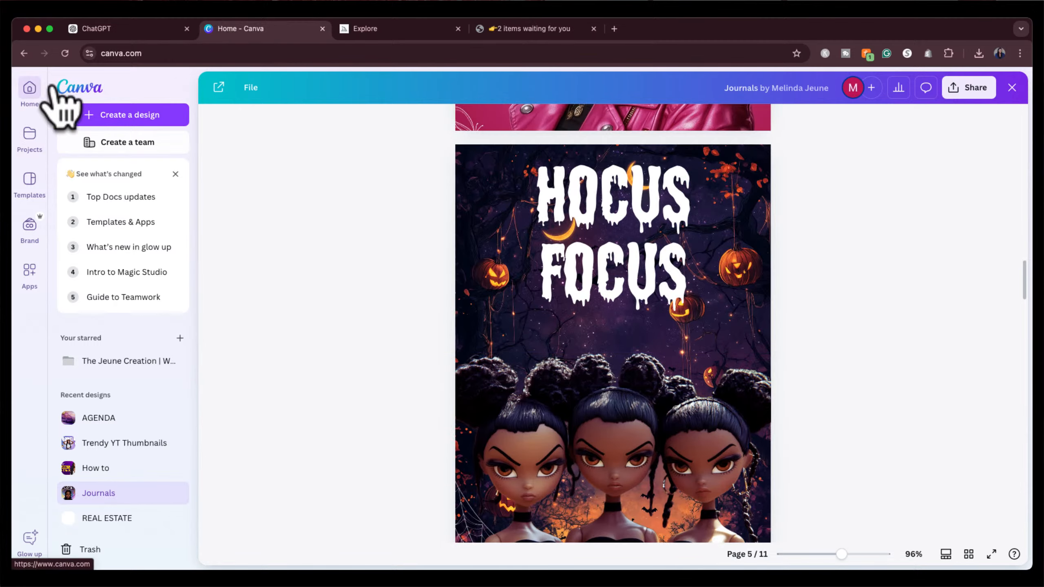
{"action": "scroll", "coordinate": [548, 314], "scroll_direction": "down", "scroll_amount": 4}
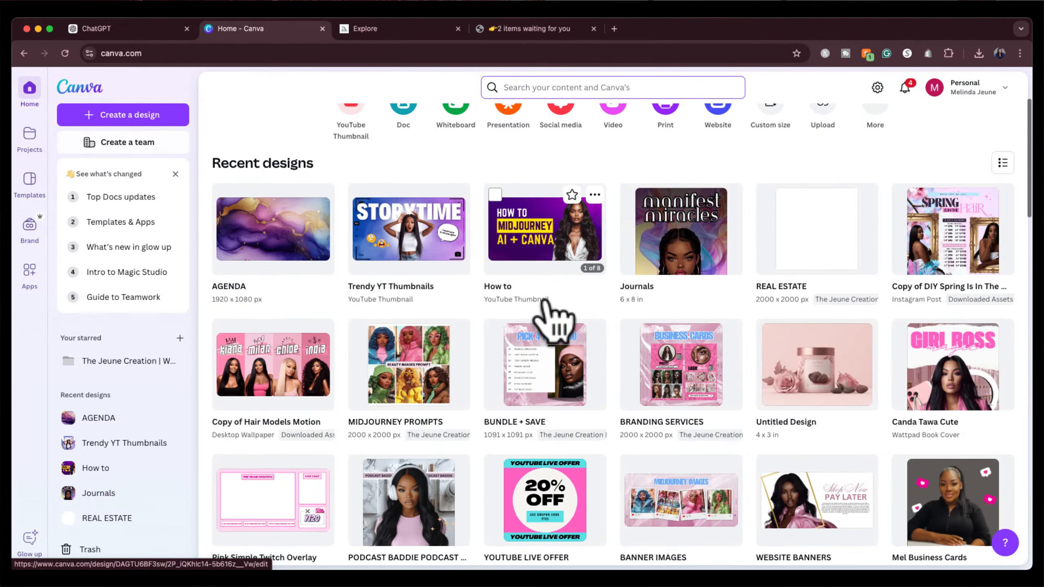
{"action": "scroll", "coordinate": [546, 305], "scroll_direction": "down", "scroll_amount": 8}
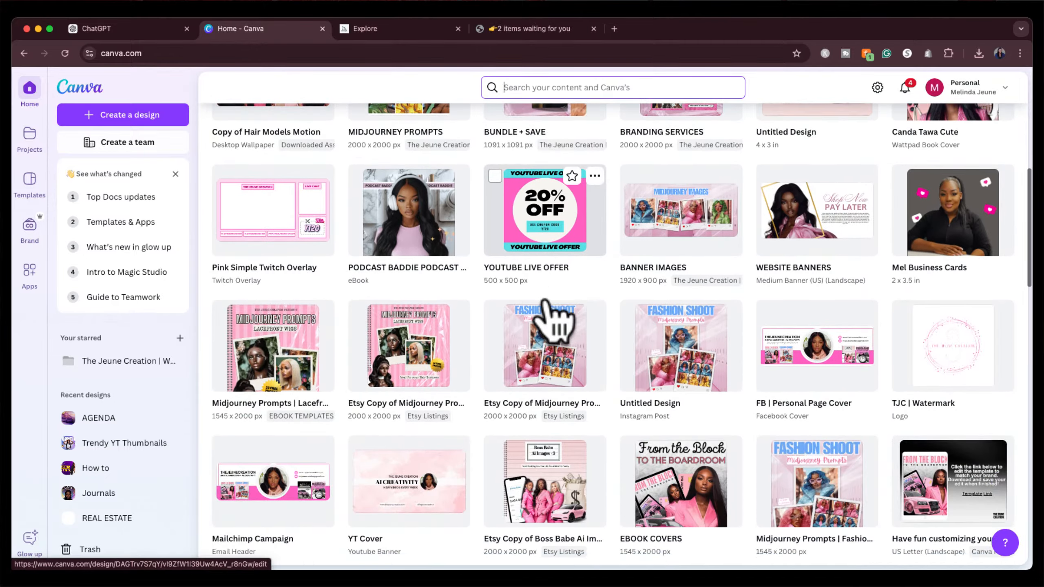
{"action": "scroll", "coordinate": [553, 319], "scroll_direction": "down", "scroll_amount": 4}
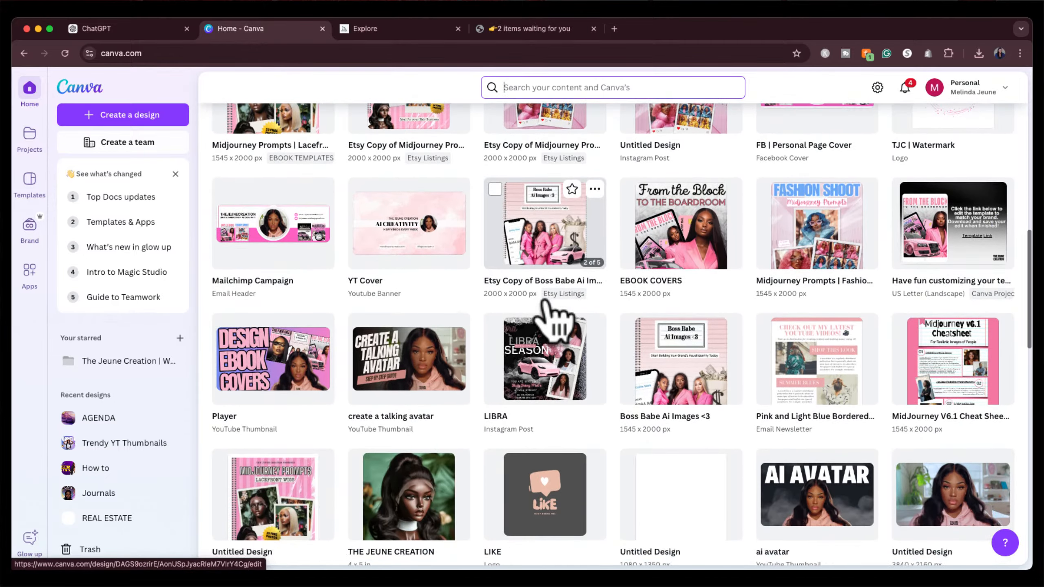
{"action": "scroll", "coordinate": [549, 314], "scroll_direction": "up", "scroll_amount": 6}
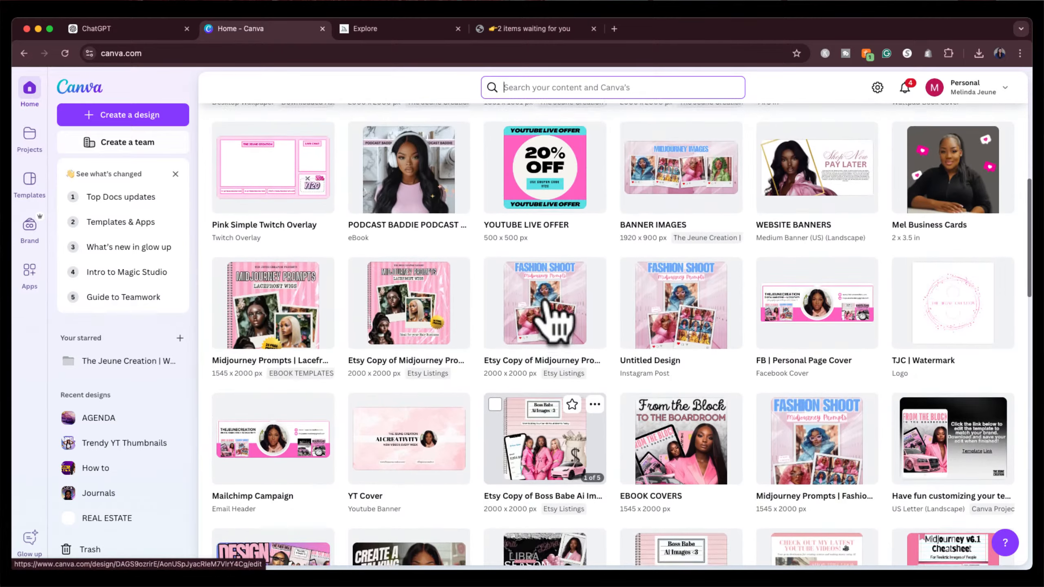
{"action": "scroll", "coordinate": [553, 319], "scroll_direction": "up", "scroll_amount": 5}
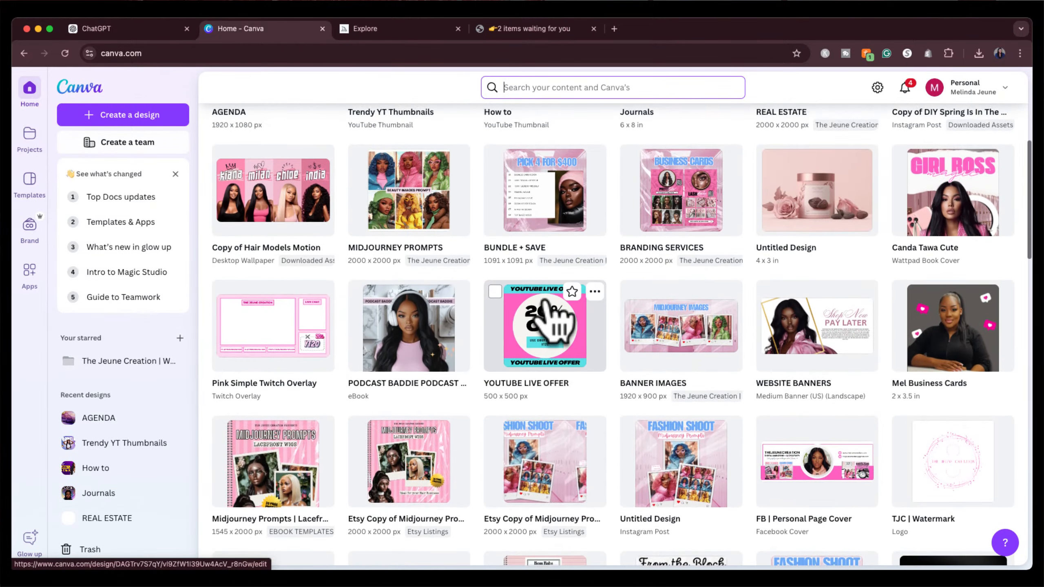
{"action": "scroll", "coordinate": [553, 319], "scroll_direction": "up", "scroll_amount": 5}
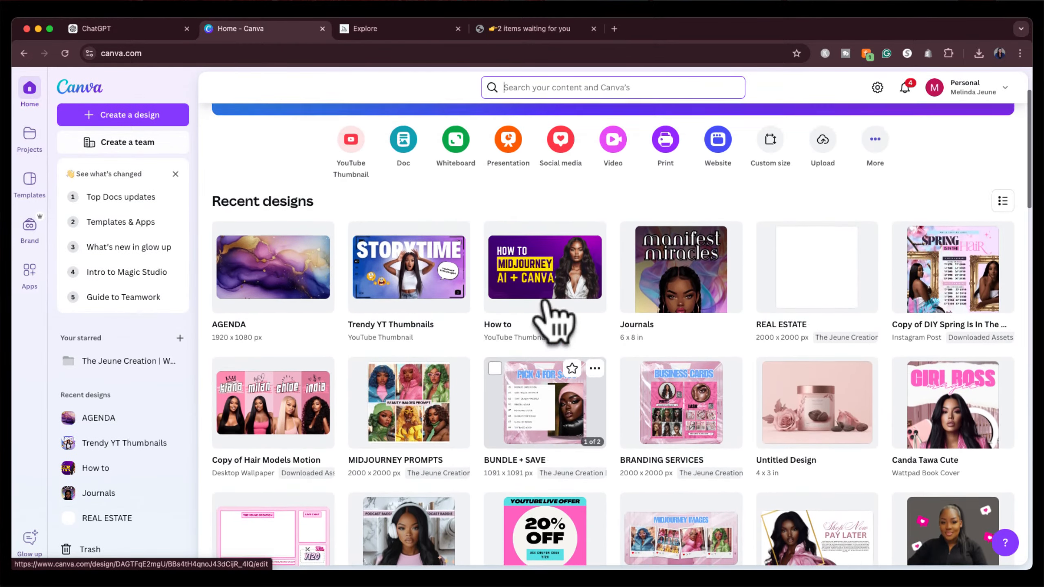
{"action": "scroll", "coordinate": [549, 305], "scroll_direction": "up", "scroll_amount": 1}
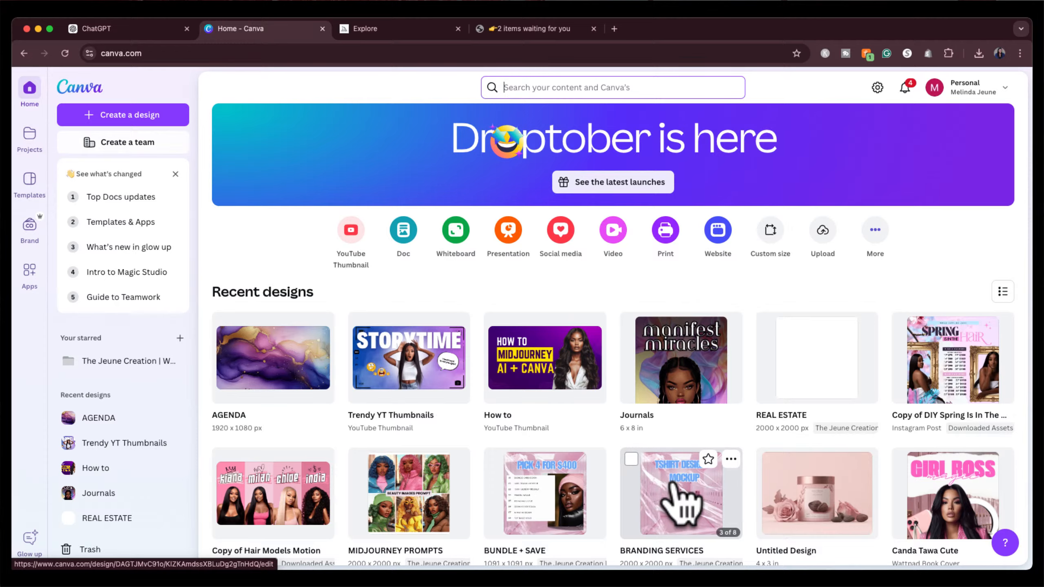
{"action": "scroll", "coordinate": [683, 506], "scroll_direction": "down", "scroll_amount": 8}
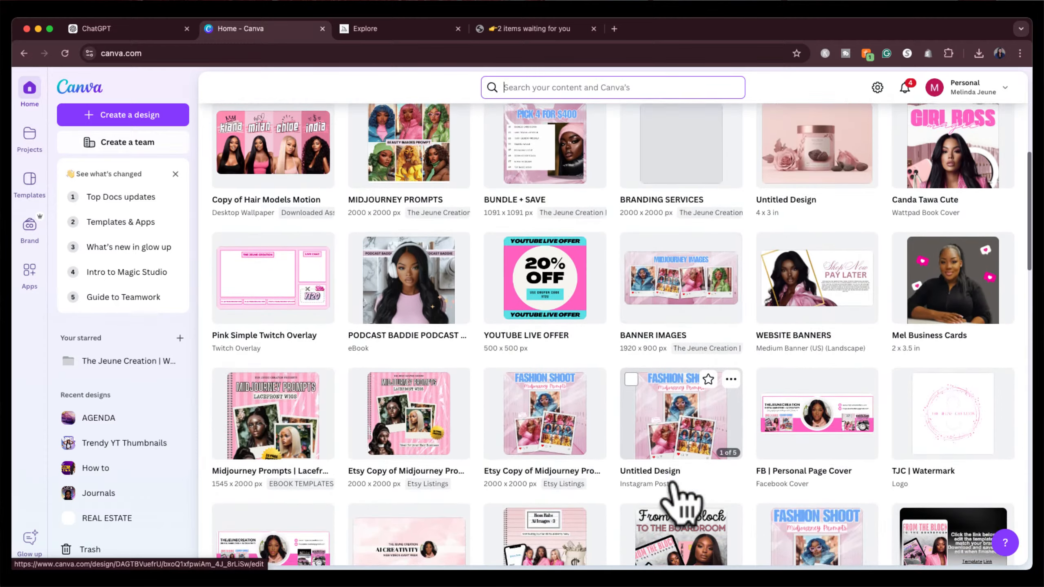
{"action": "scroll", "coordinate": [681, 500], "scroll_direction": "down", "scroll_amount": 8}
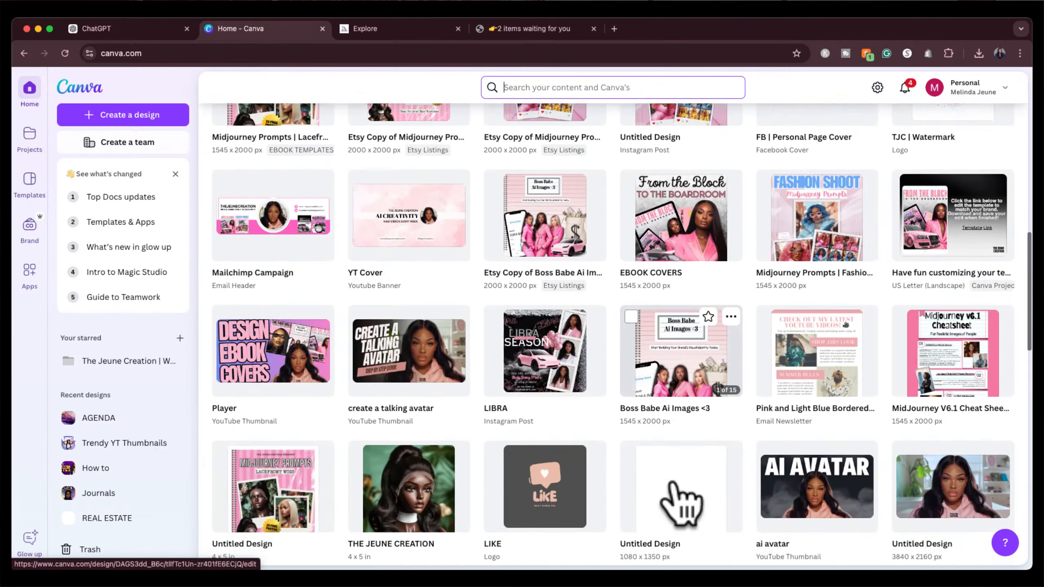
{"action": "scroll", "coordinate": [682, 500], "scroll_direction": "down", "scroll_amount": 3}
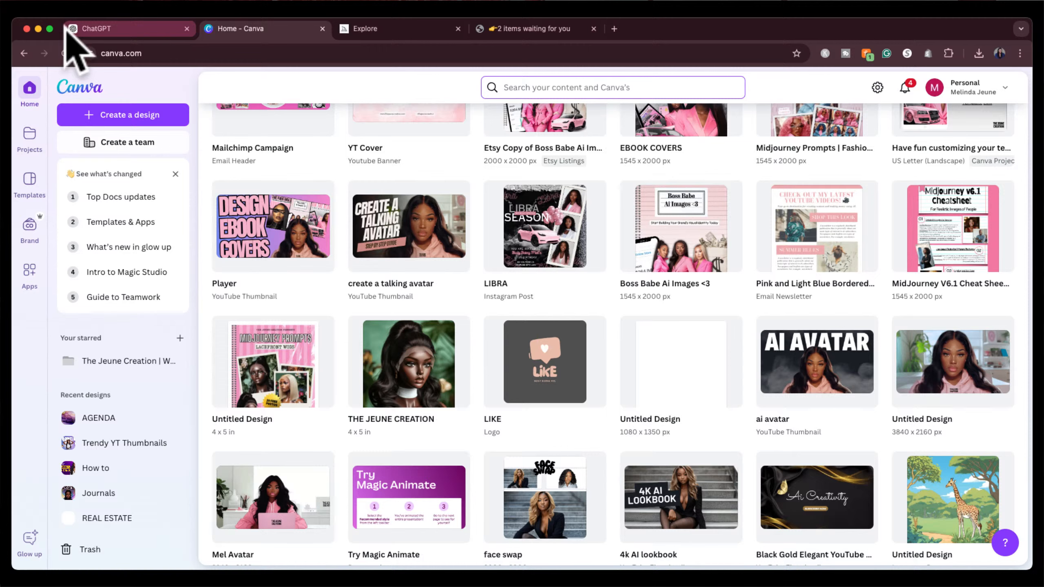
Ask ChatGPT the size of a portrait business card (2 × 3.5 in), then return to Canva.
{"action": "left_click", "coordinate": [105, 29]}
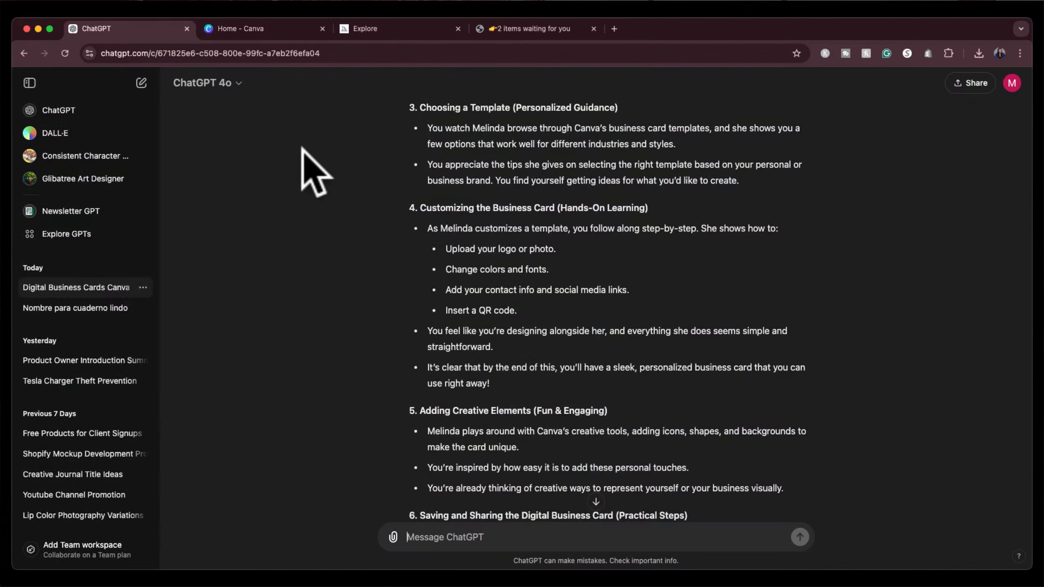
{"action": "left_click", "coordinate": [514, 541]}
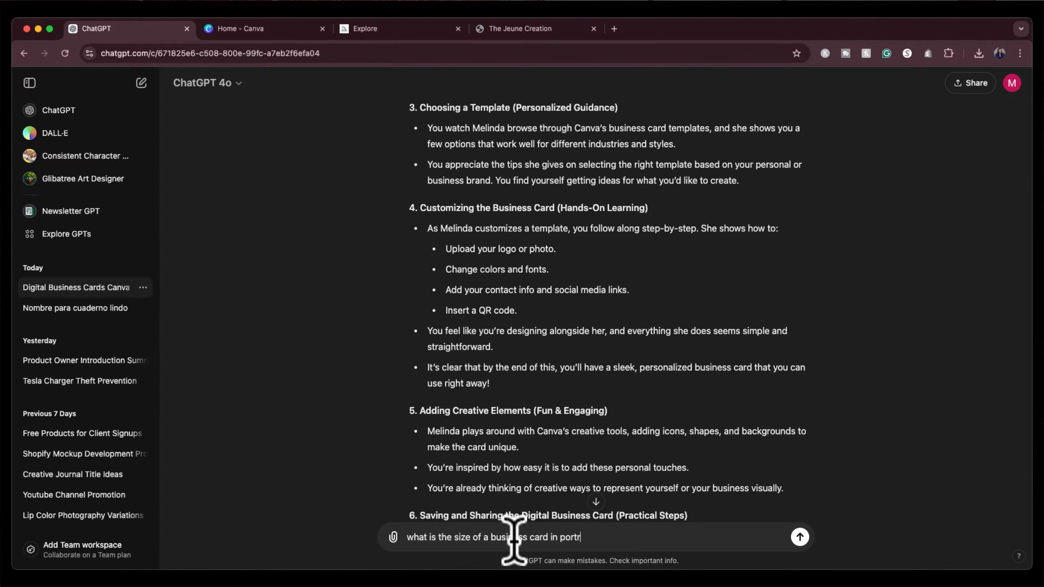
{"action": "key", "text": "Return"}
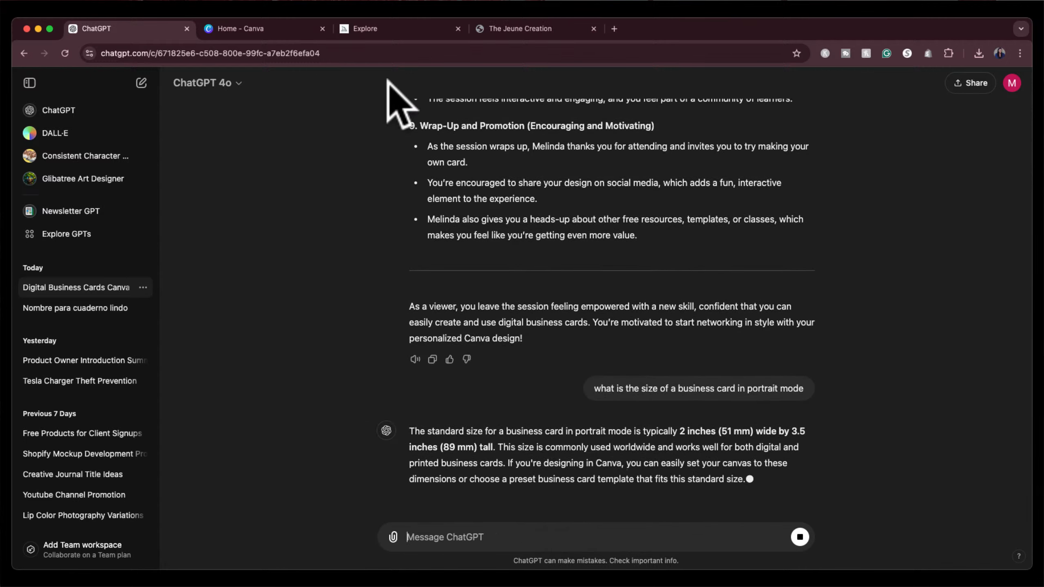
{"action": "left_click", "coordinate": [296, 29]}
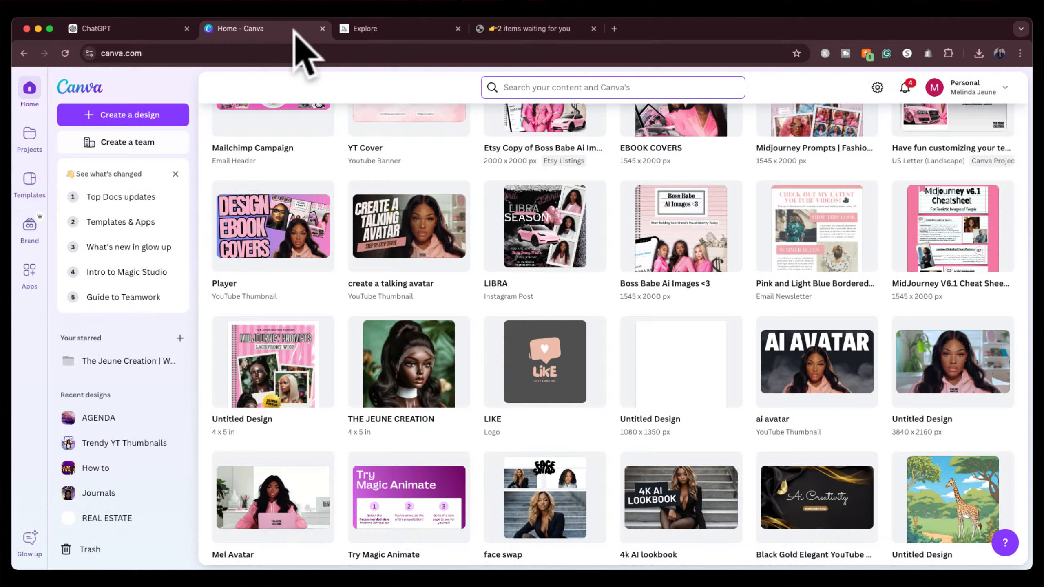
Create a custom-size design 2 in wide by 3.5 in tall, with units set to inches.
{"action": "left_click", "coordinate": [166, 116]}
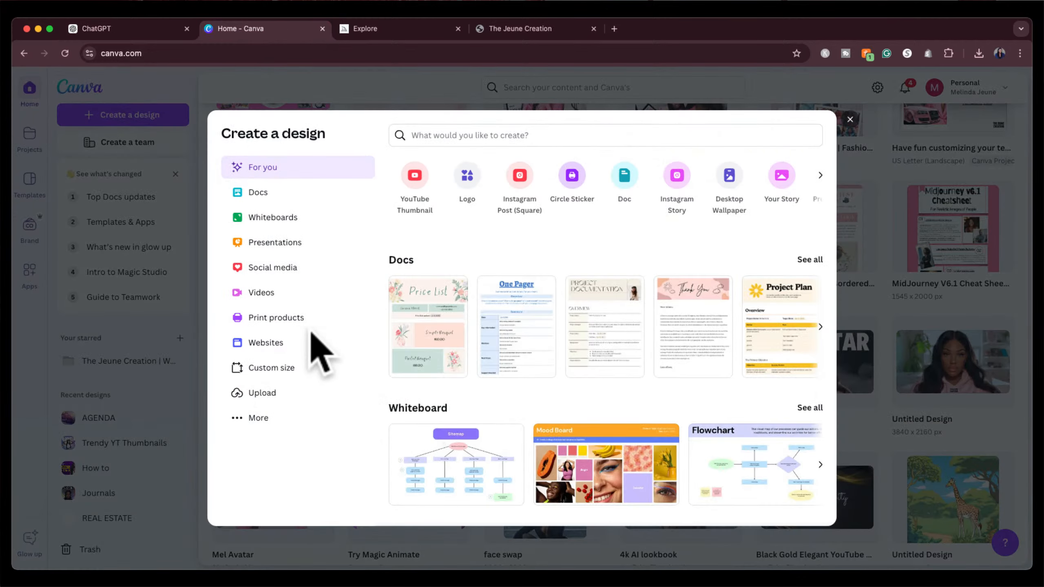
{"action": "left_click", "coordinate": [260, 367]}
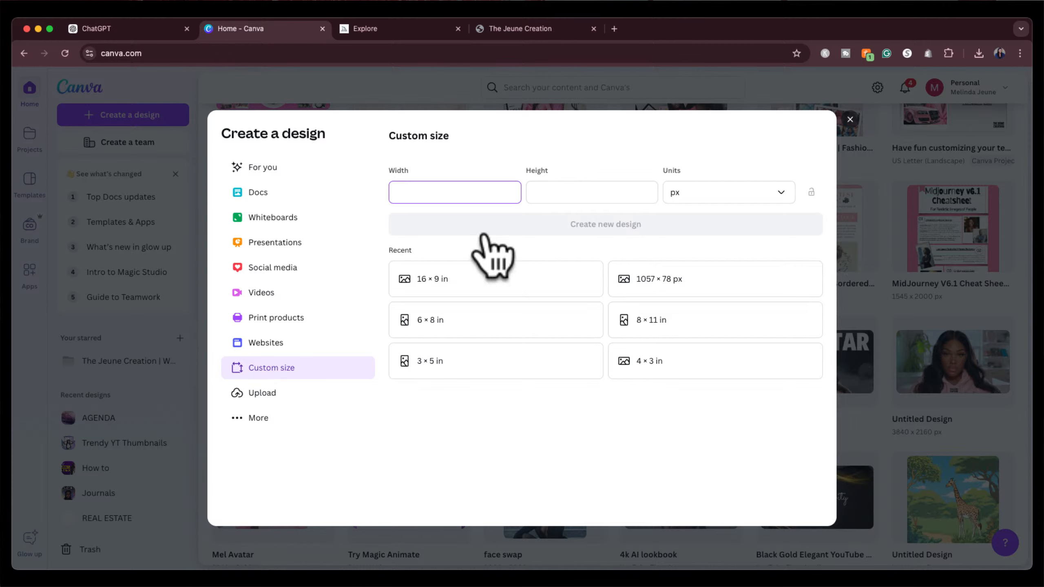
{"action": "type", "text": "2"}
{"action": "left_click", "coordinate": [575, 193]}
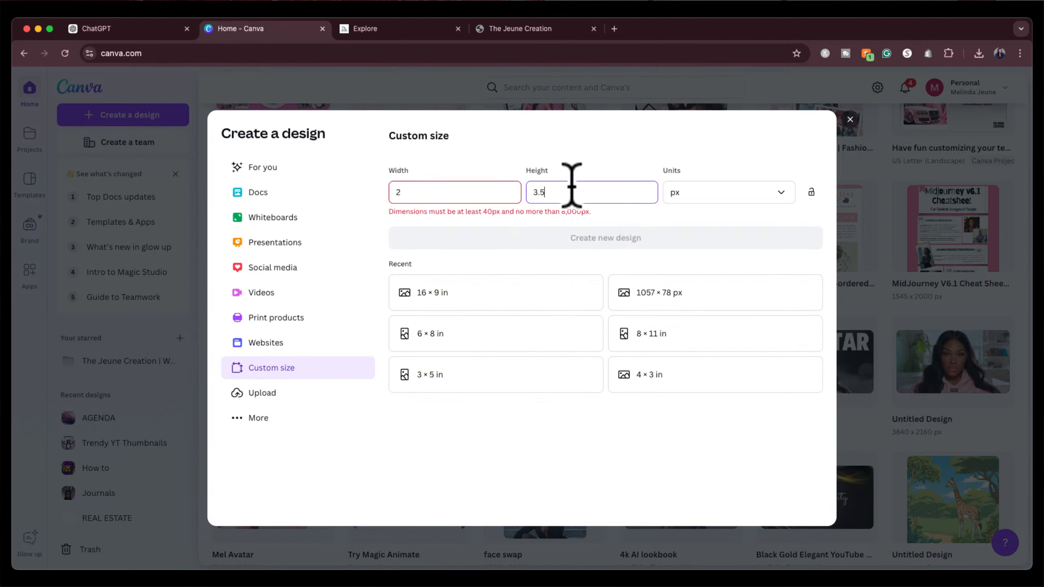
{"action": "left_click", "coordinate": [725, 197]}
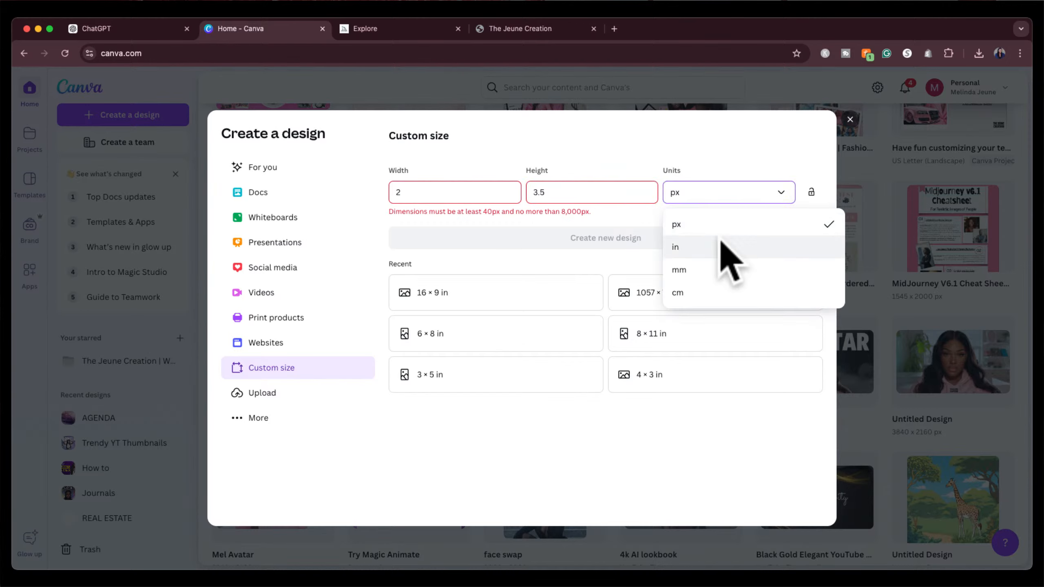
{"action": "left_click", "coordinate": [724, 252]}
{"action": "double_click", "coordinate": [481, 193]}
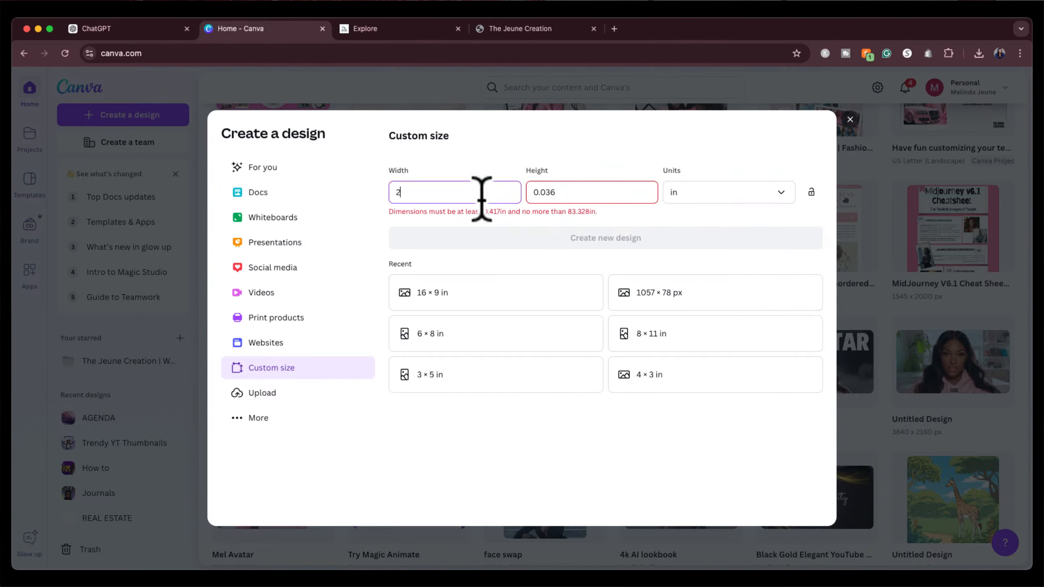
{"action": "type", "text": "2"}
{"action": "double_click", "coordinate": [544, 192]}
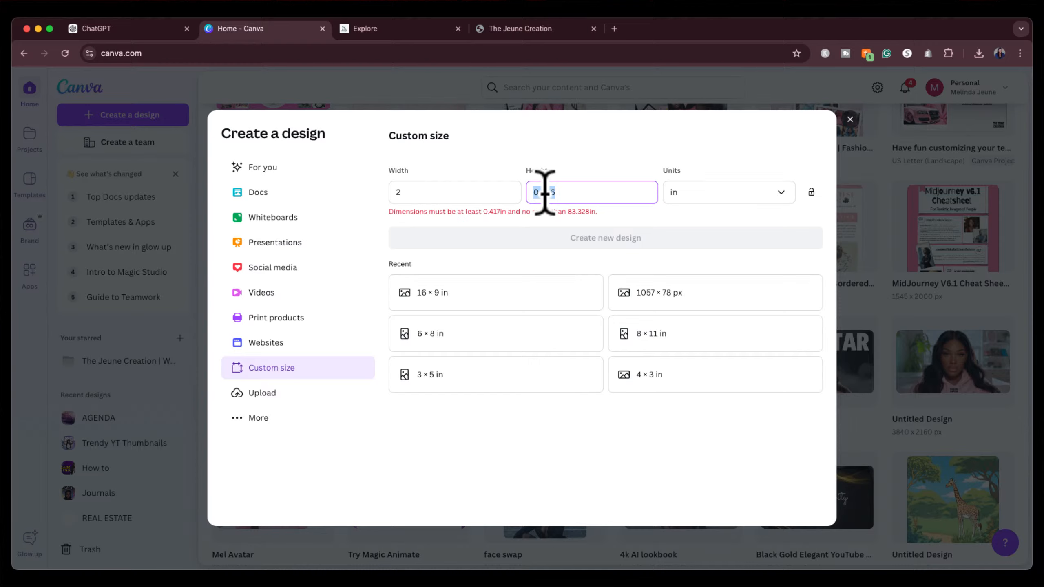
{"action": "type", "text": "3.5"}
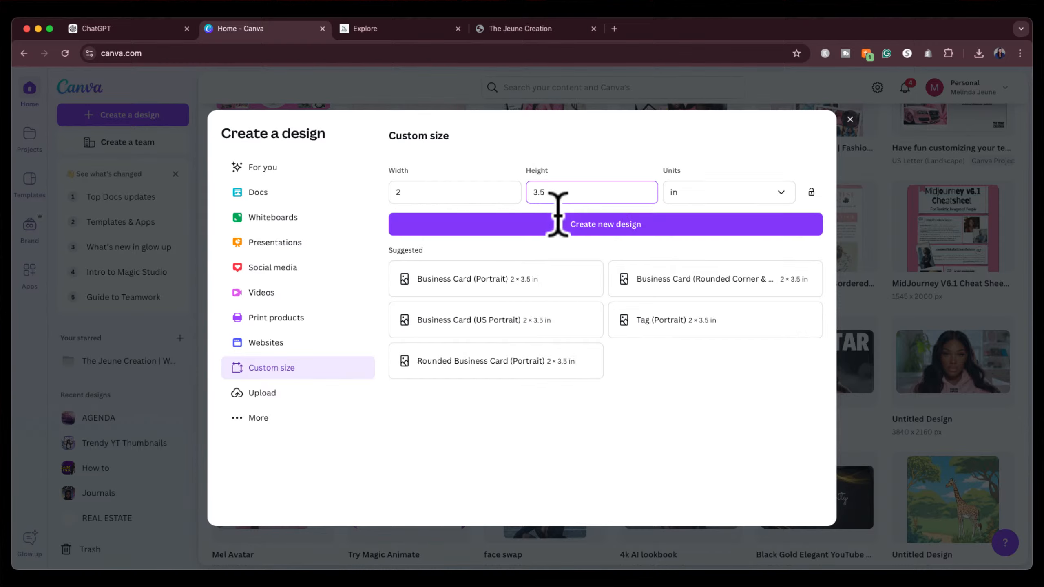
{"action": "left_click", "coordinate": [560, 225]}
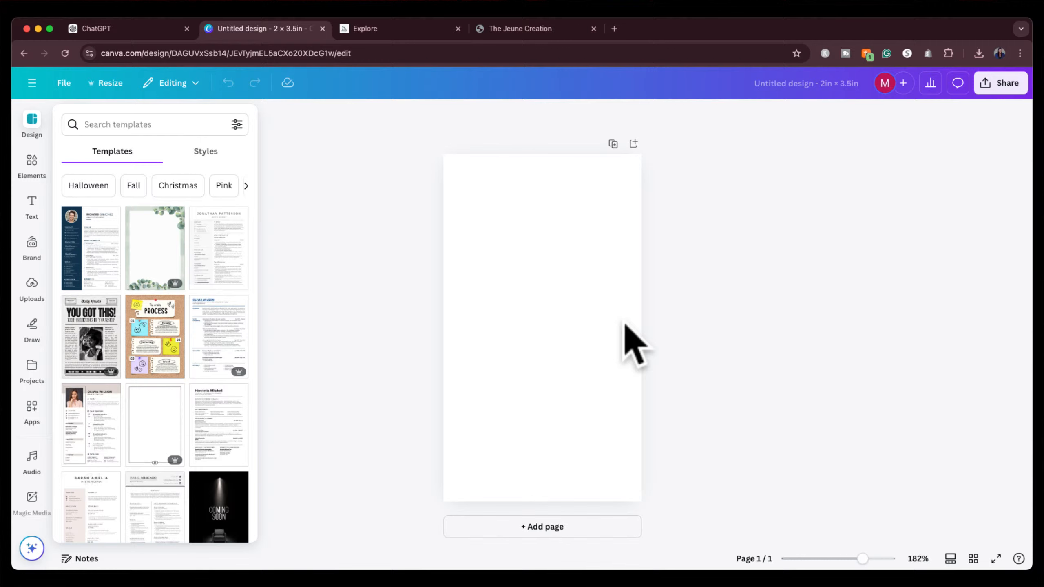
Switch to the Midjourney Explore tab, leaving the blank card design open in Canva.
{"action": "left_click", "coordinate": [390, 29]}
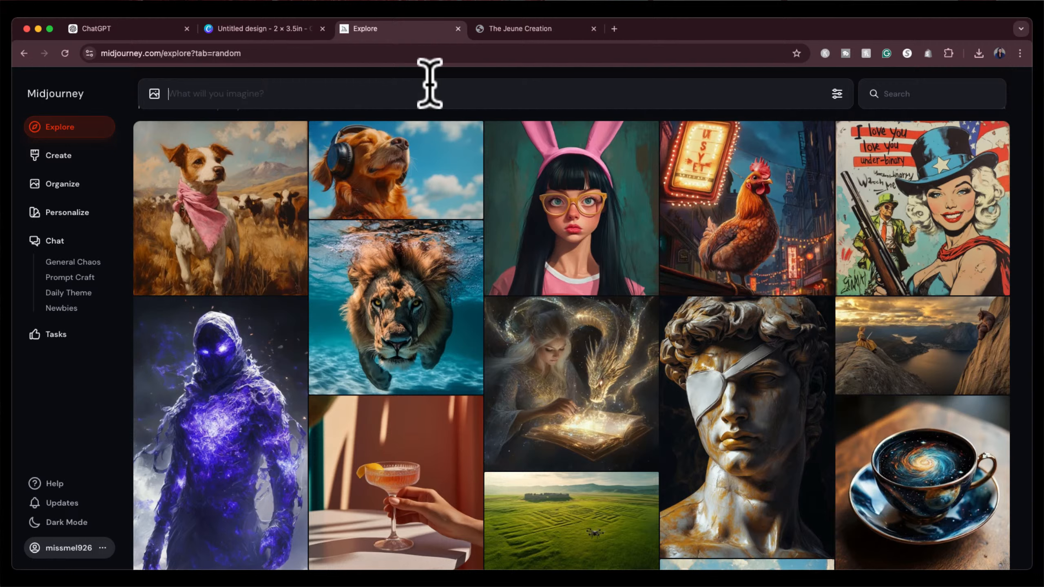
On Midjourney's Create page, write the prompt 'a black woman with long wavy black hair... diamond necklace... long pretty lashes'.
{"action": "left_click", "coordinate": [76, 170]}
{"action": "left_click", "coordinate": [72, 159]}
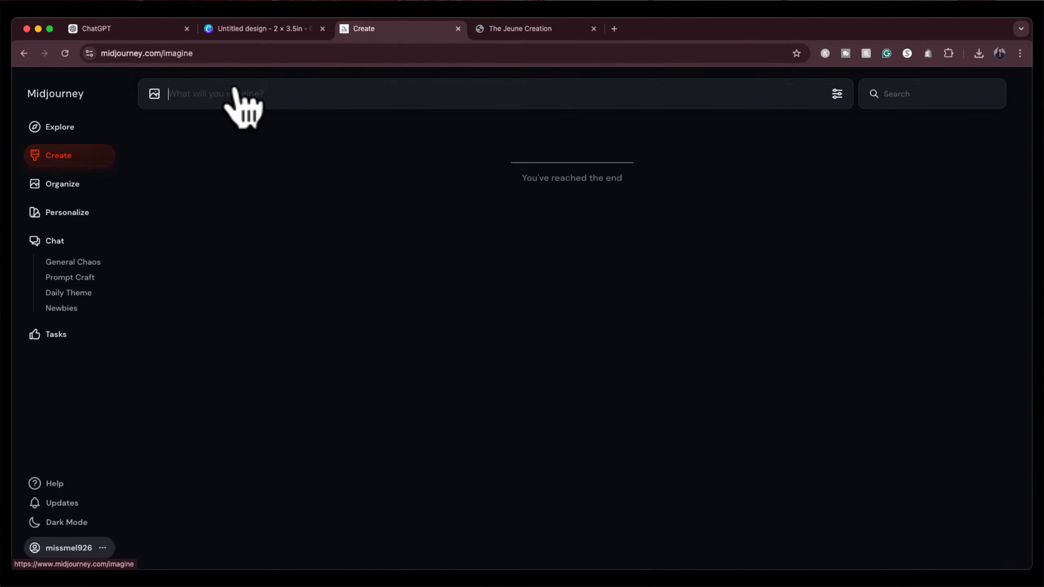
{"action": "type", "text": "a bl"}
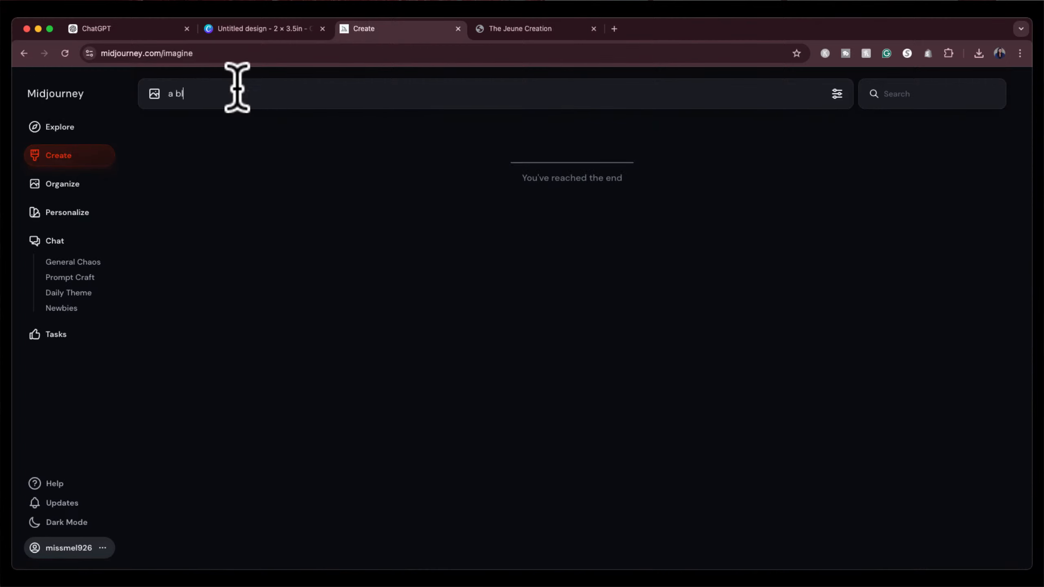
{"action": "type", "text": "ack woman with long wac"}
{"action": "key", "text": "BackSpace"}
{"action": "type", "text": "vy black "}
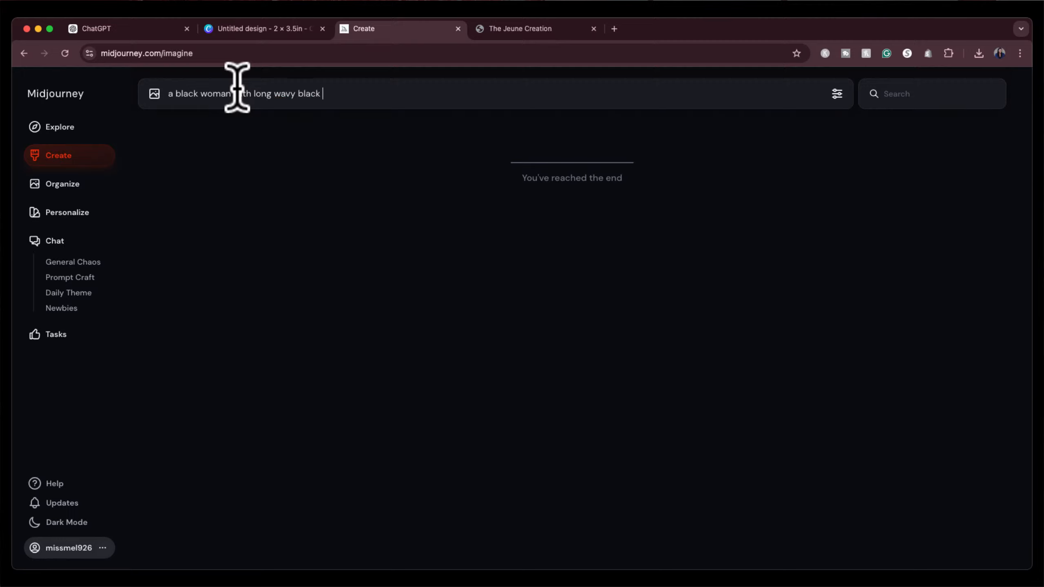
{"action": "type", "text": "hair she has a beautiful diamon"}
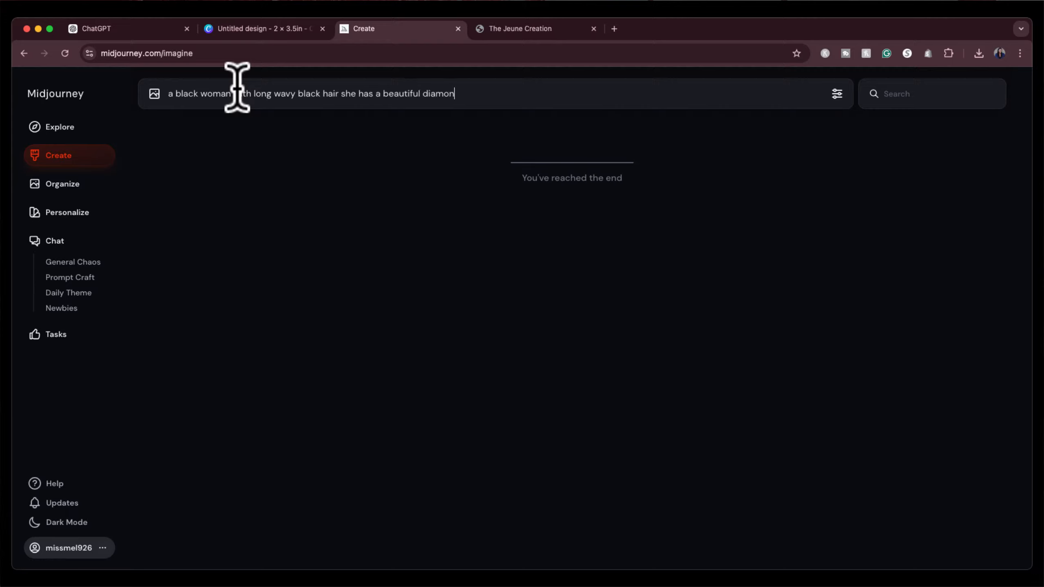
{"action": "type", "text": "d necklace on long pretty lashes"}
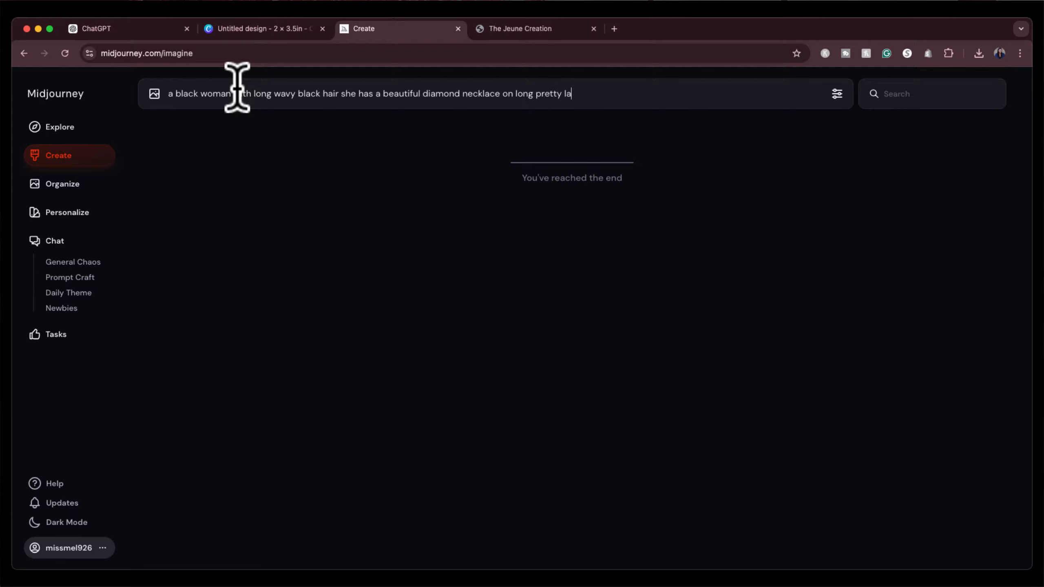
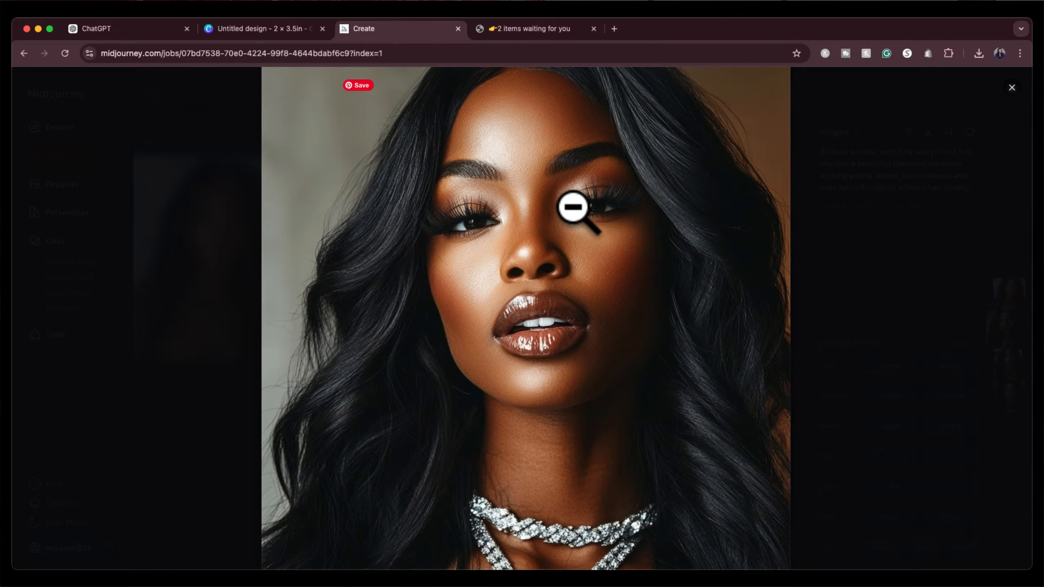
Close the enlarged view and submit a Subtle upscale of the diamond-necklace portrait.
{"action": "left_click", "coordinate": [815, 90]}
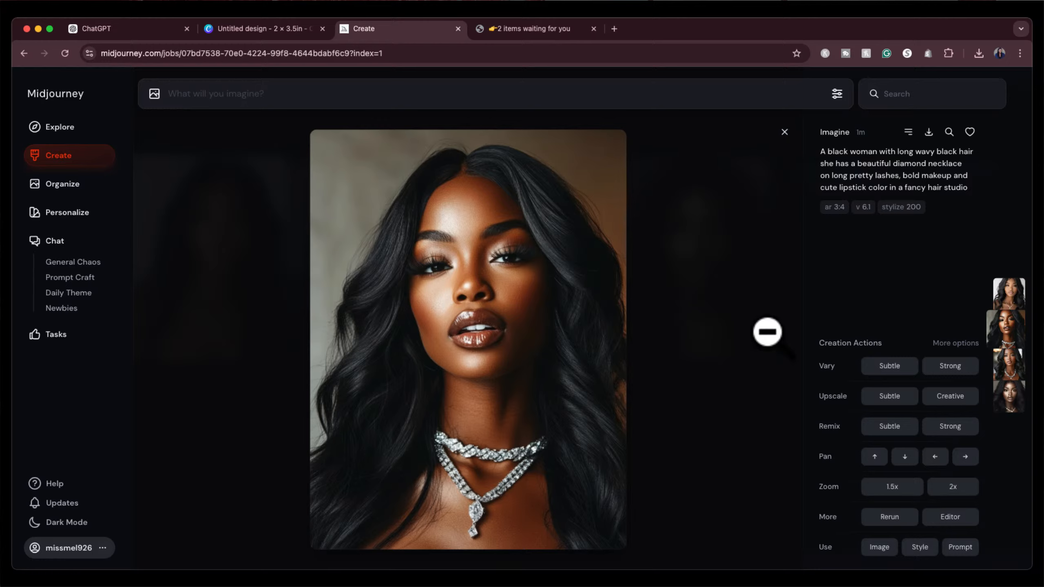
{"action": "mouse_move", "coordinate": [829, 392]}
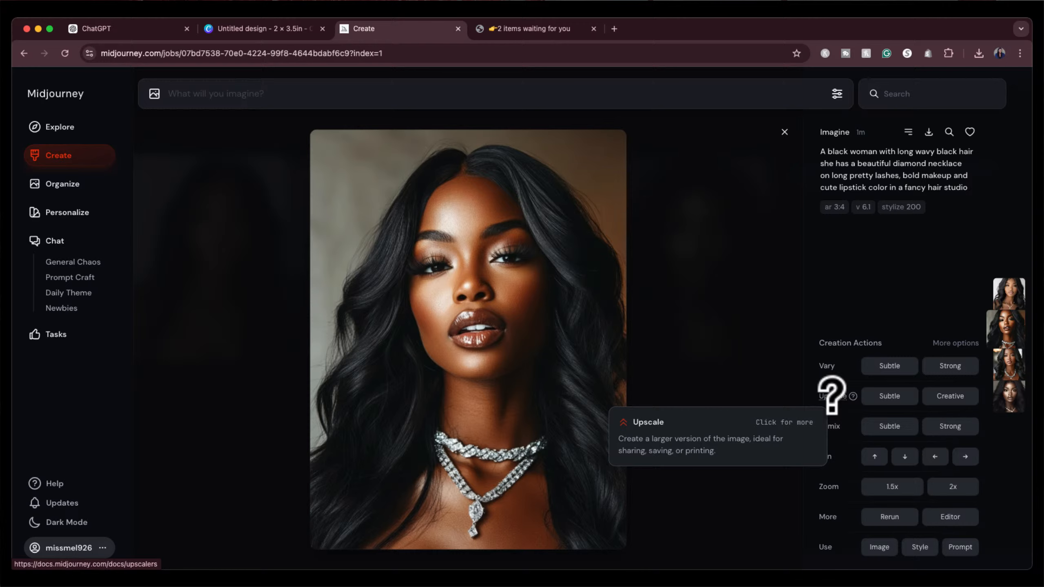
{"action": "left_click", "coordinate": [889, 401]}
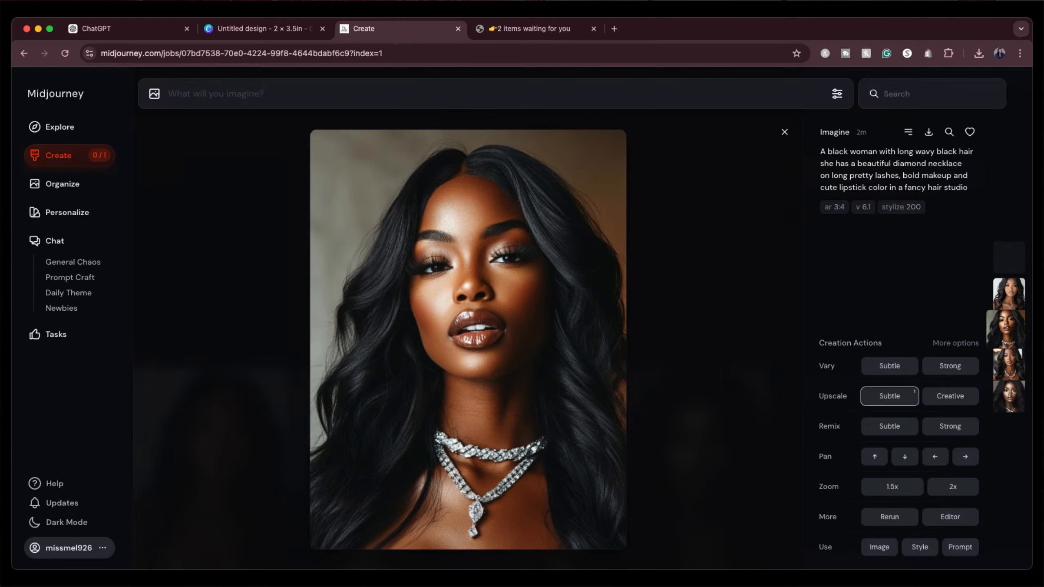
Open the finished subtle upscale from the Create feed and download it.
{"action": "left_click", "coordinate": [784, 132]}
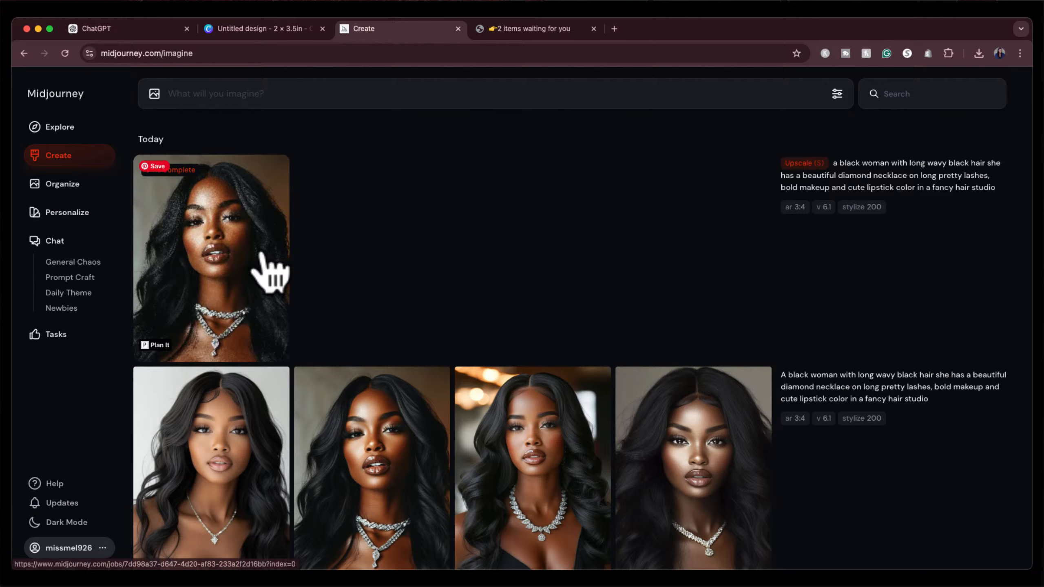
{"action": "left_click", "coordinate": [228, 247]}
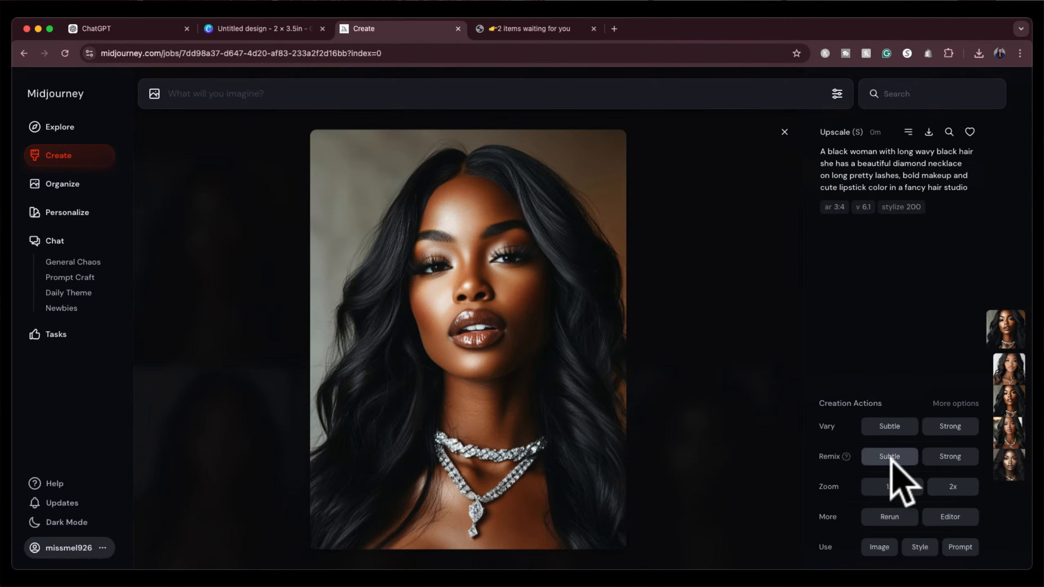
{"action": "mouse_move", "coordinate": [836, 457]}
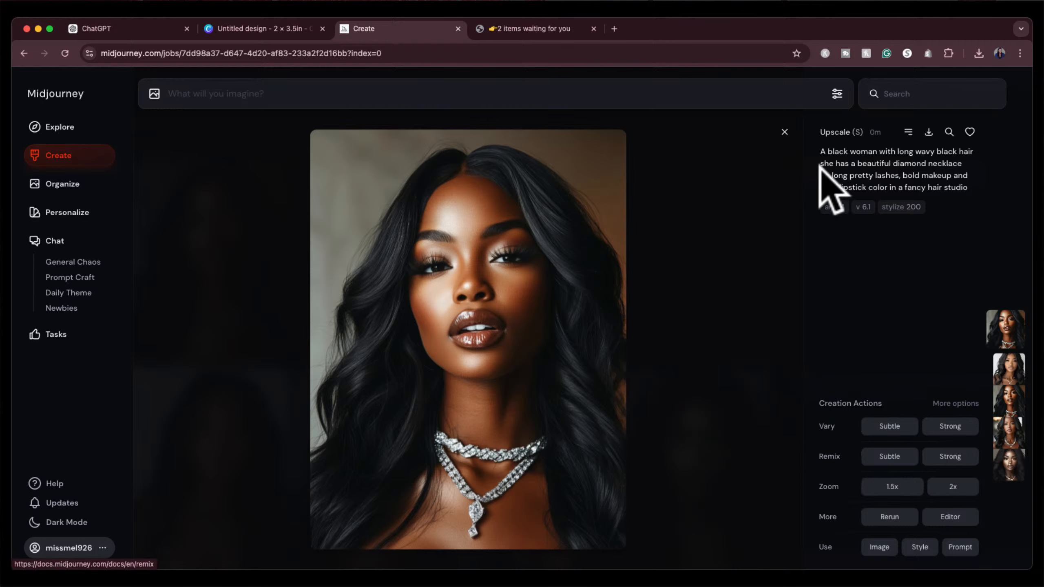
{"action": "left_click", "coordinate": [927, 142]}
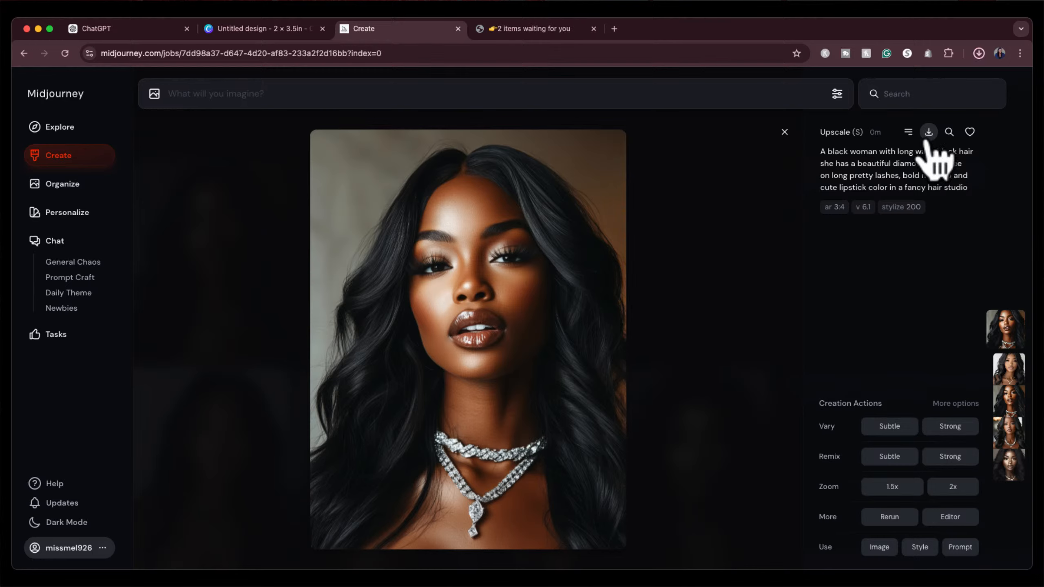
{"action": "left_click", "coordinate": [262, 27]}
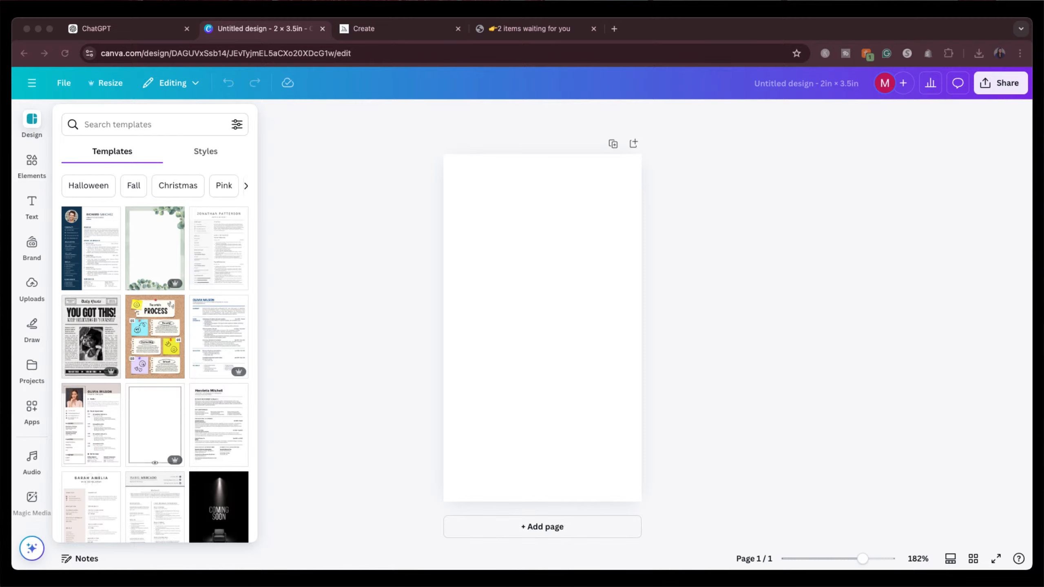
Drag the downloaded portrait onto the card, anchor it top-left and stretch it to full width.
{"action": "left_click_drag", "start_coordinate": [732, 284], "coordinate": [505, 278]}
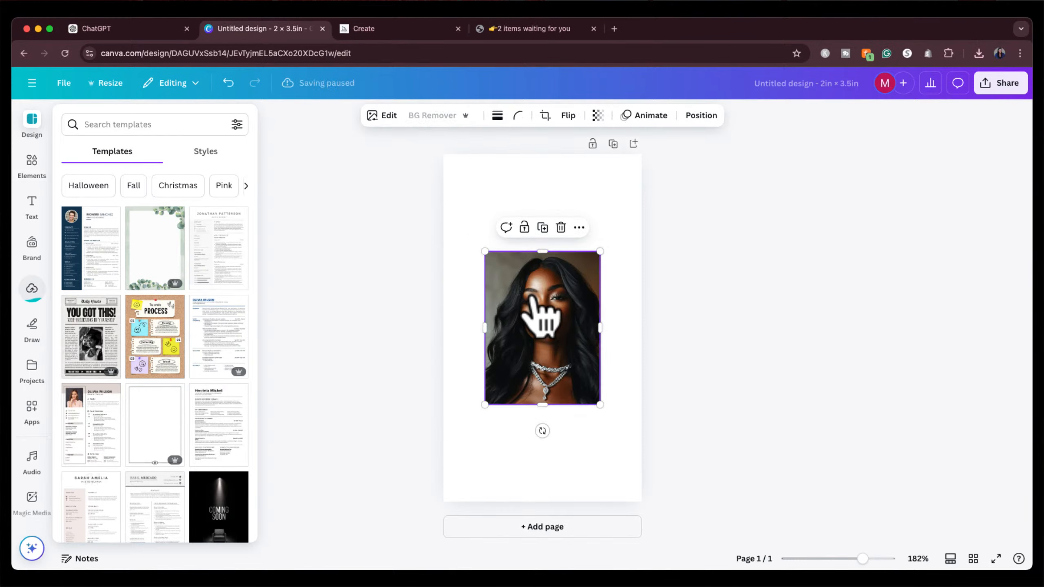
{"action": "left_click_drag", "start_coordinate": [540, 314], "coordinate": [494, 204]}
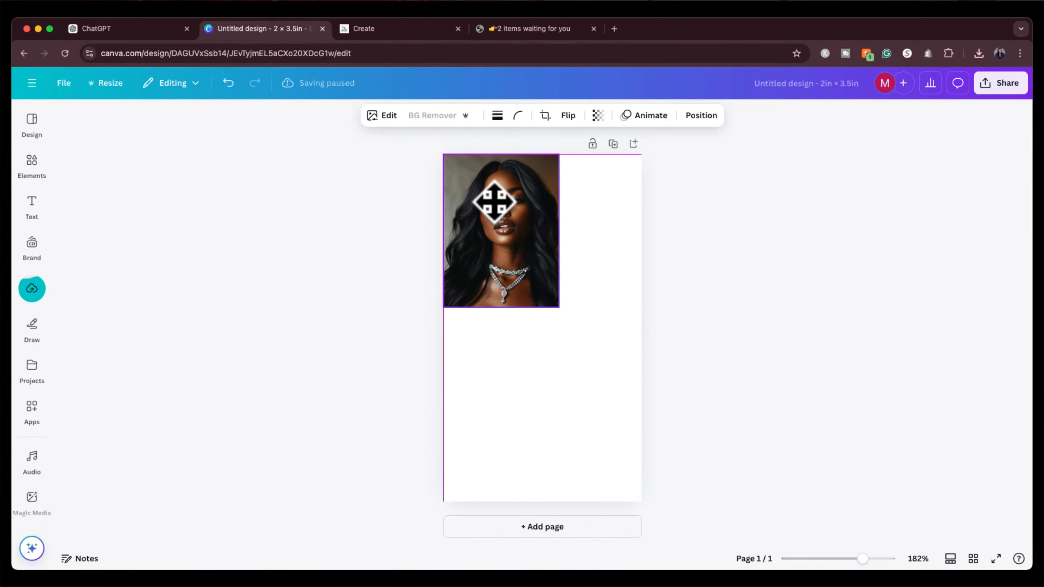
{"action": "left_click_drag", "start_coordinate": [559, 306], "coordinate": [660, 344]}
{"action": "mouse_move", "coordinate": [612, 266]}
{"action": "left_mouse_down"}
{"action": "mouse_move", "coordinate": [642, 266]}
{"action": "mouse_move", "coordinate": [612, 270]}
{"action": "left_mouse_up"}
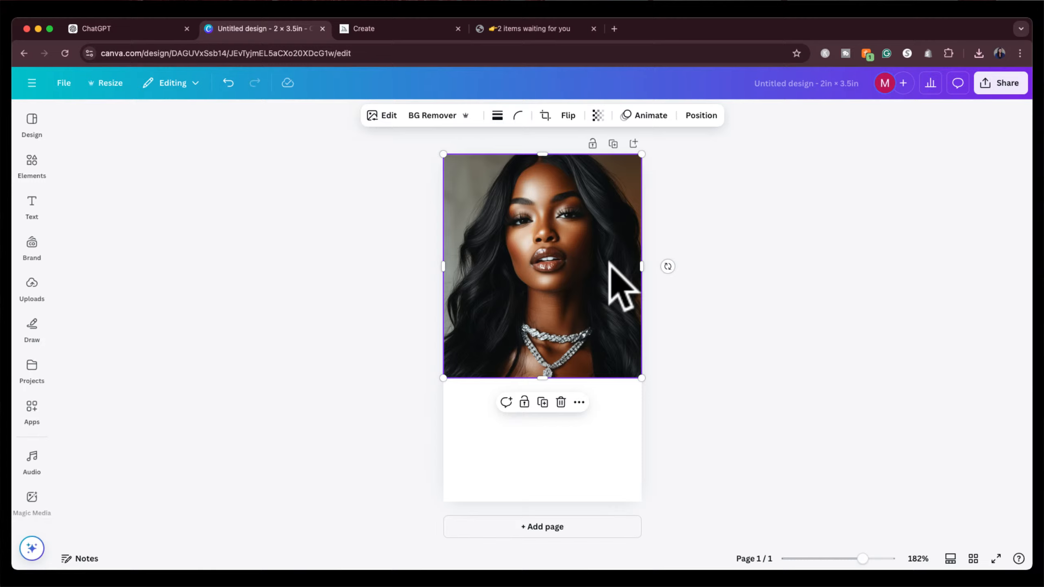
{"action": "left_click", "coordinate": [359, 434]}
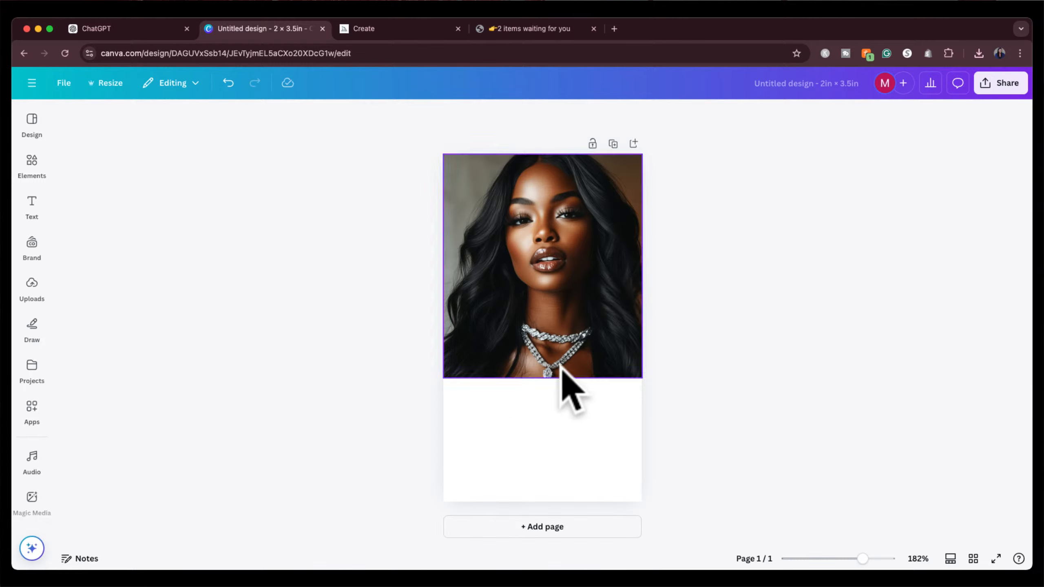
Search Elements for 'black fade' and add the first fade graphic to the card.
{"action": "left_click", "coordinate": [29, 164]}
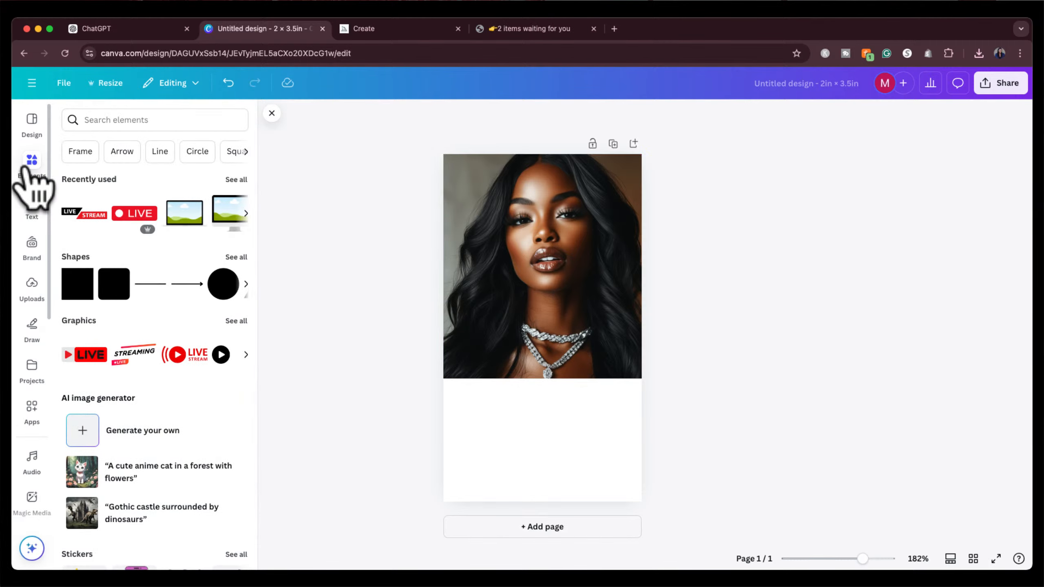
{"action": "left_click", "coordinate": [117, 119]}
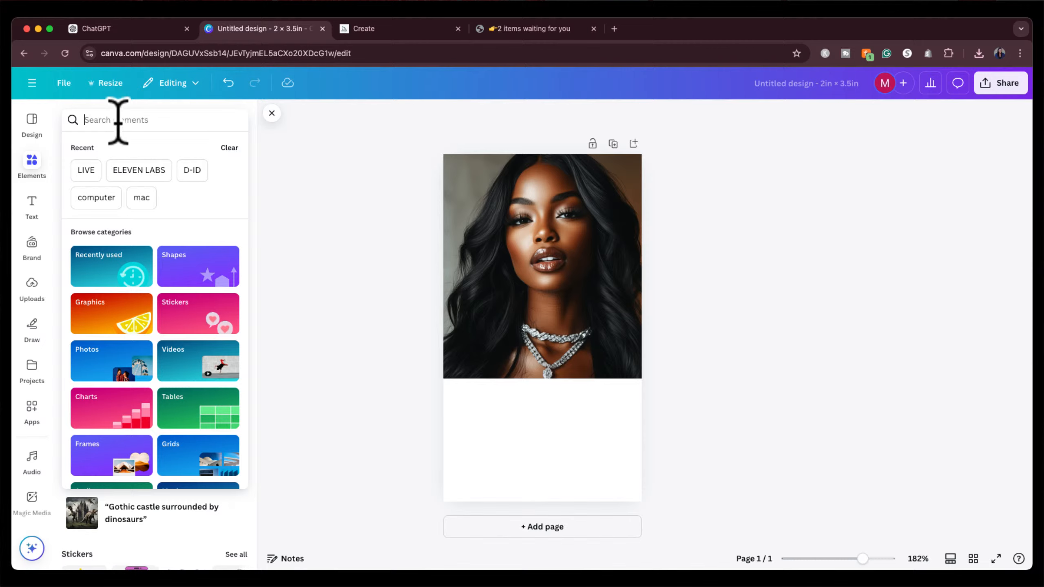
{"action": "type", "text": "bla"}
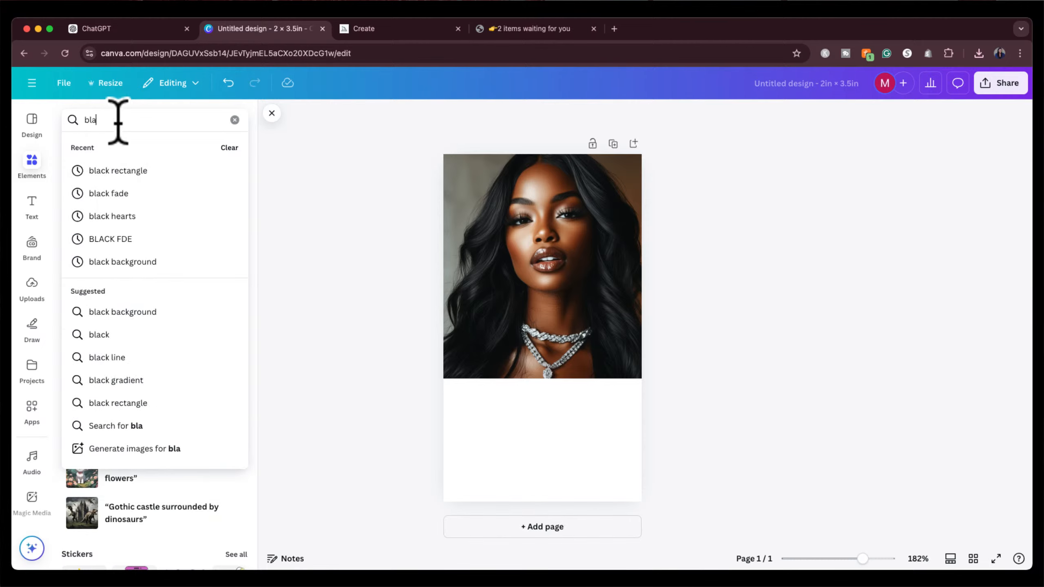
{"action": "type", "text": "ck d"}
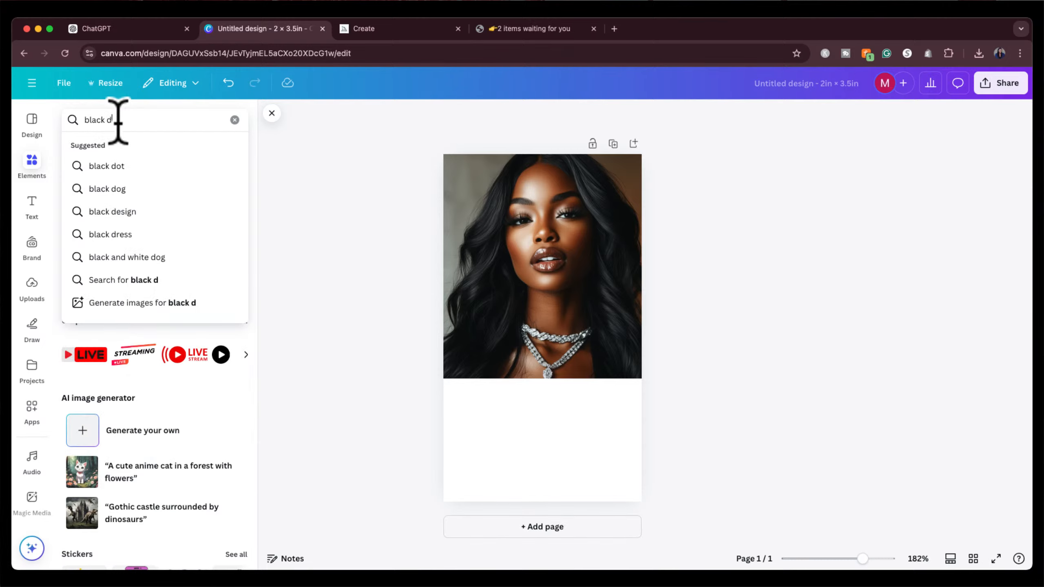
{"action": "key", "text": "BackSpace"}
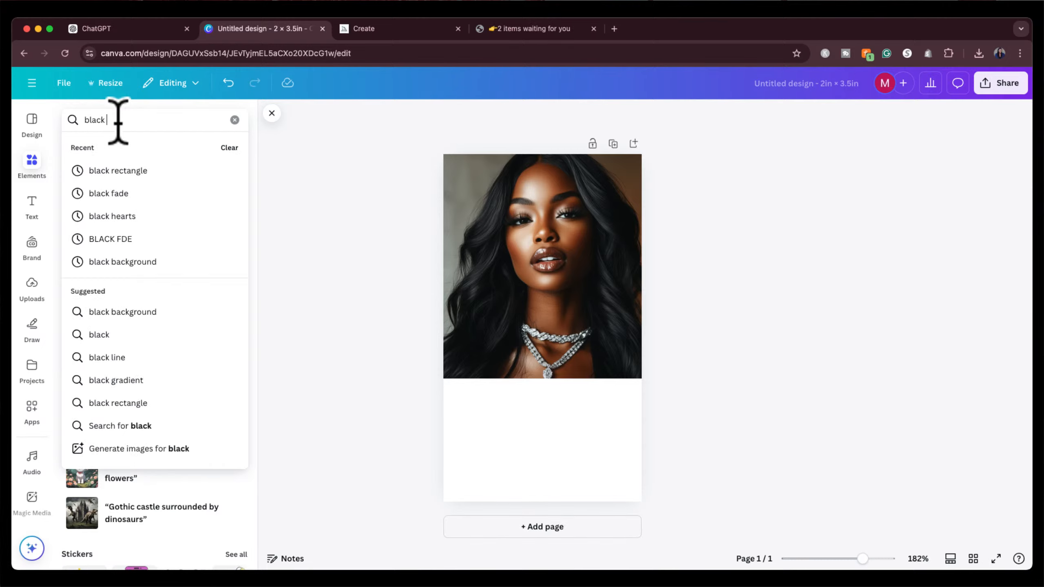
{"action": "type", "text": "fade"}
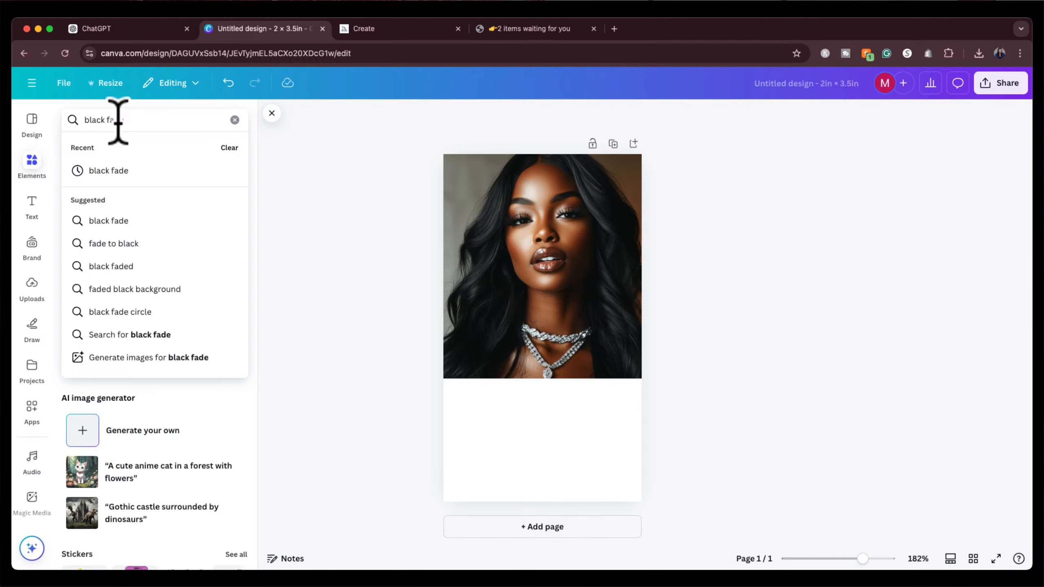
{"action": "left_click", "coordinate": [120, 170]}
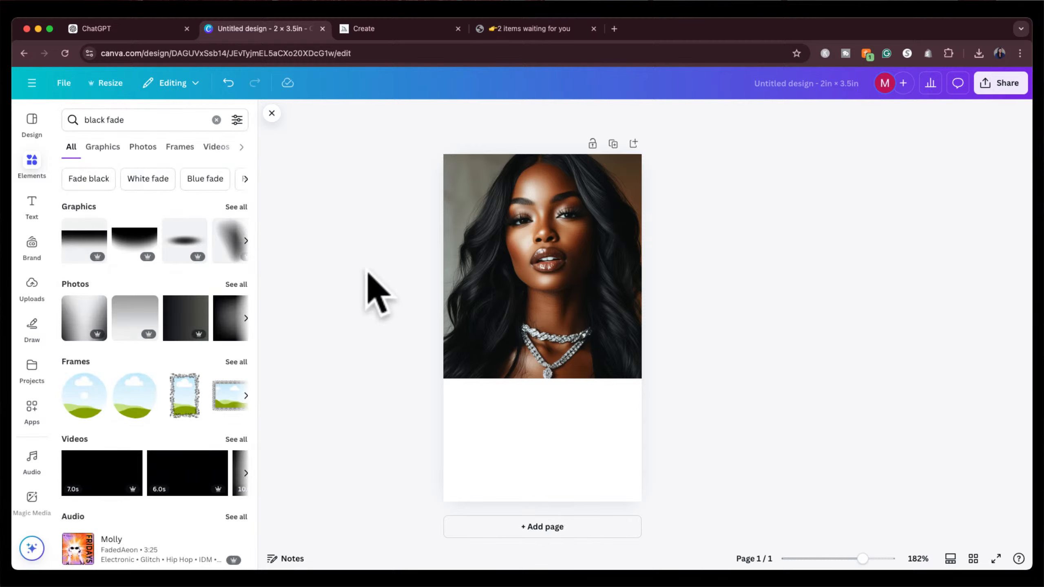
{"action": "left_click", "coordinate": [78, 249]}
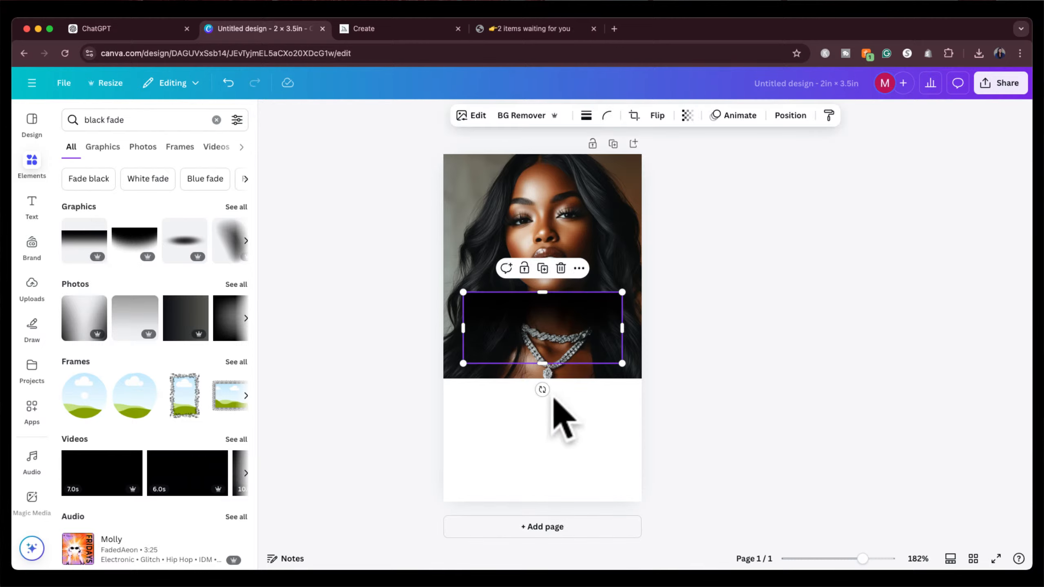
Rotate the fade 180°, move it to the page bottom and stretch it across the card.
{"action": "left_click_drag", "start_coordinate": [542, 389], "coordinate": [541, 287]}
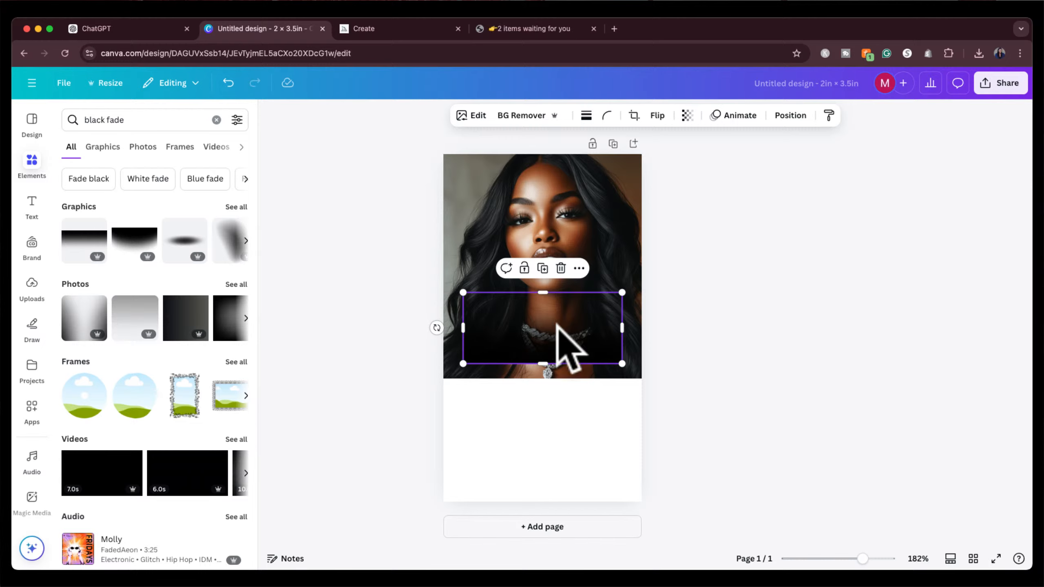
{"action": "left_click_drag", "start_coordinate": [558, 325], "coordinate": [539, 470]}
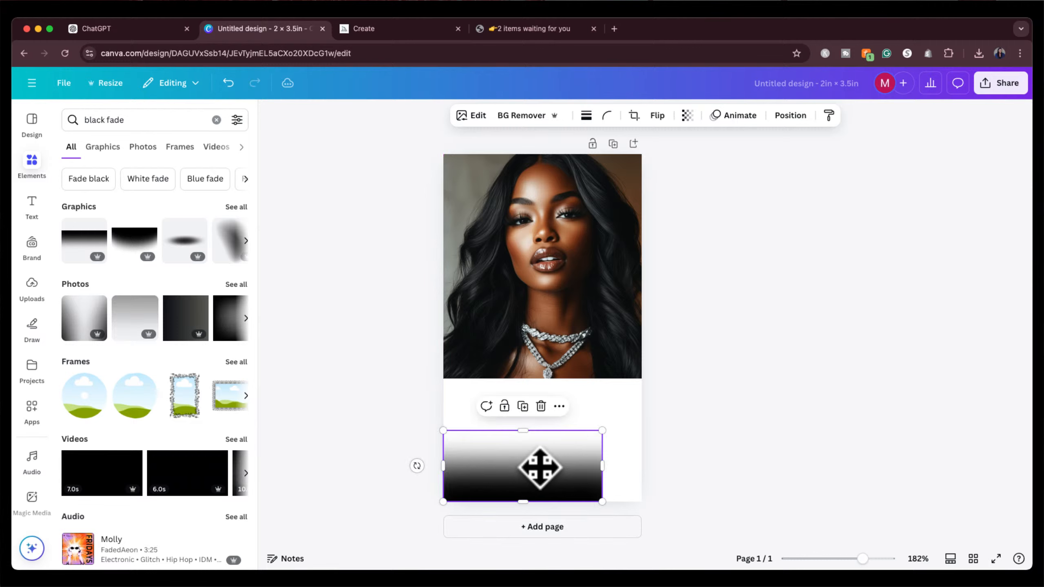
{"action": "left_click_drag", "start_coordinate": [603, 464], "coordinate": [642, 464]}
{"action": "left_click_drag", "start_coordinate": [542, 432], "coordinate": [526, 154]}
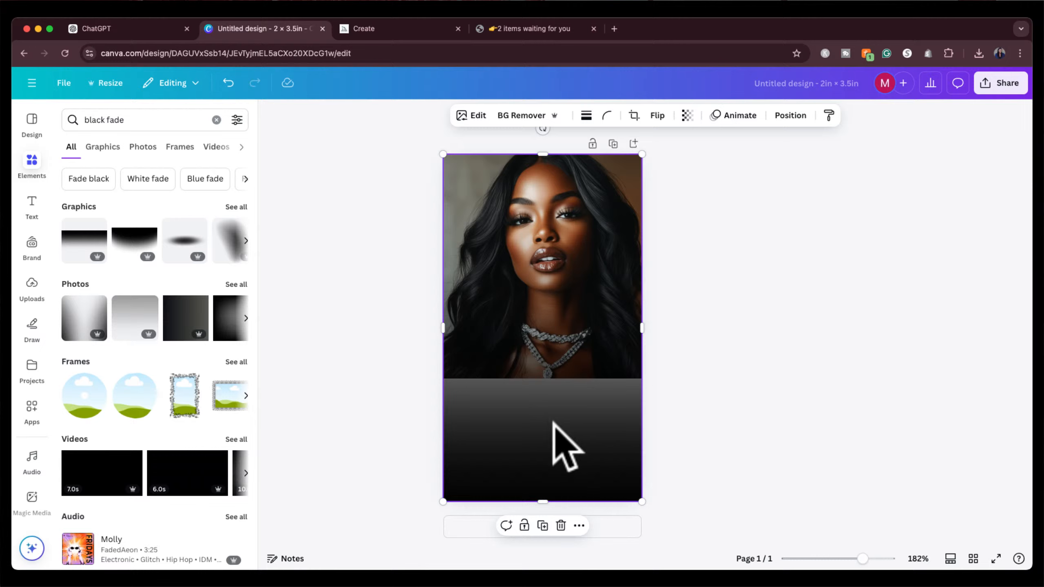
Move the black fade up onto the portrait and adjust its transparency.
{"action": "left_click", "coordinate": [790, 115]}
{"action": "key", "text": "Escape"}
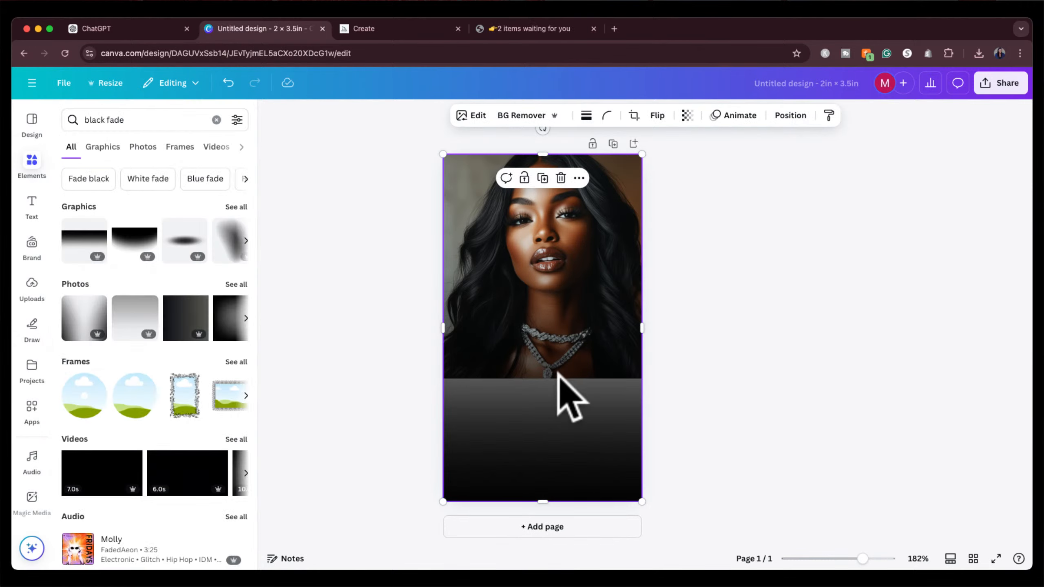
{"action": "right_click", "coordinate": [553, 391]}
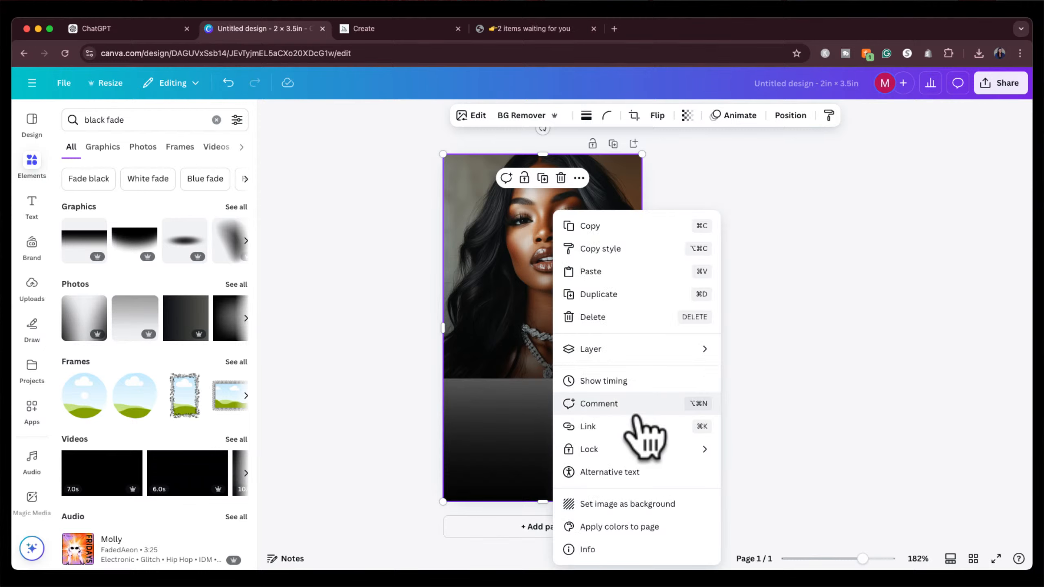
{"action": "left_click", "coordinate": [450, 443]}
{"action": "left_click_drag", "start_coordinate": [449, 443], "coordinate": [510, 315]}
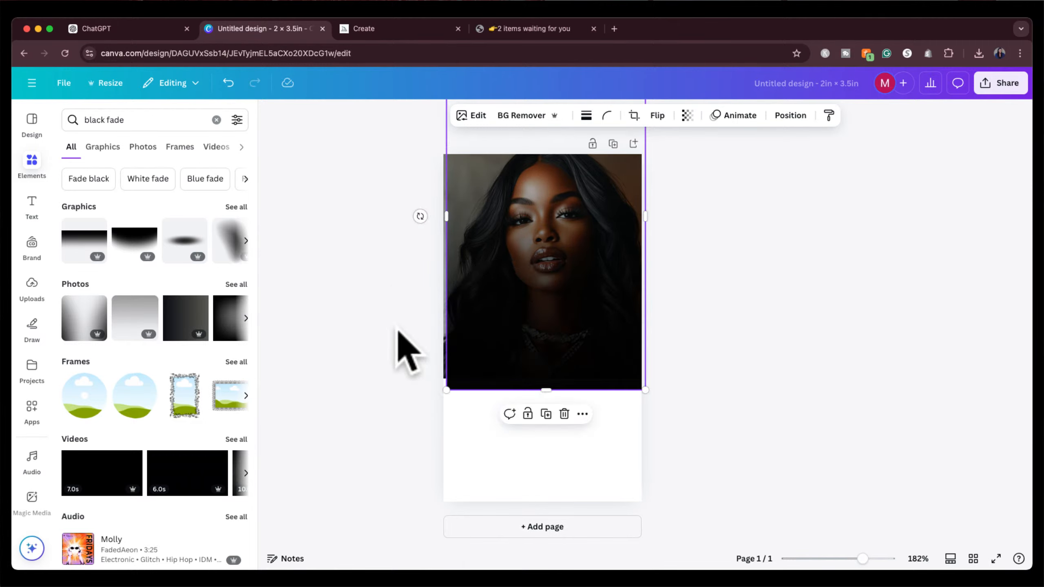
{"action": "left_click", "coordinate": [508, 333]}
{"action": "left_click", "coordinate": [396, 440]}
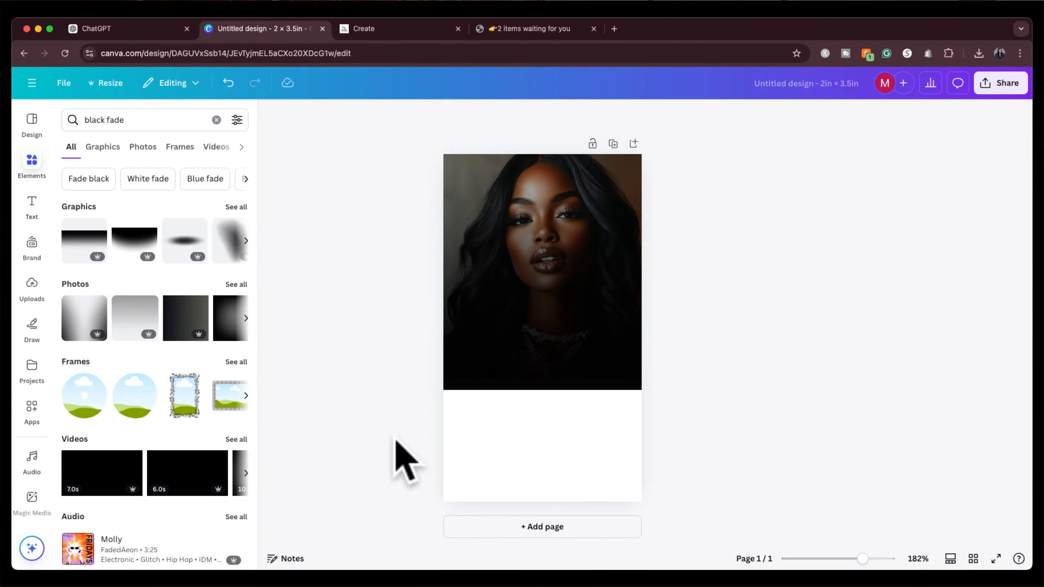
{"action": "left_click", "coordinate": [748, 352]}
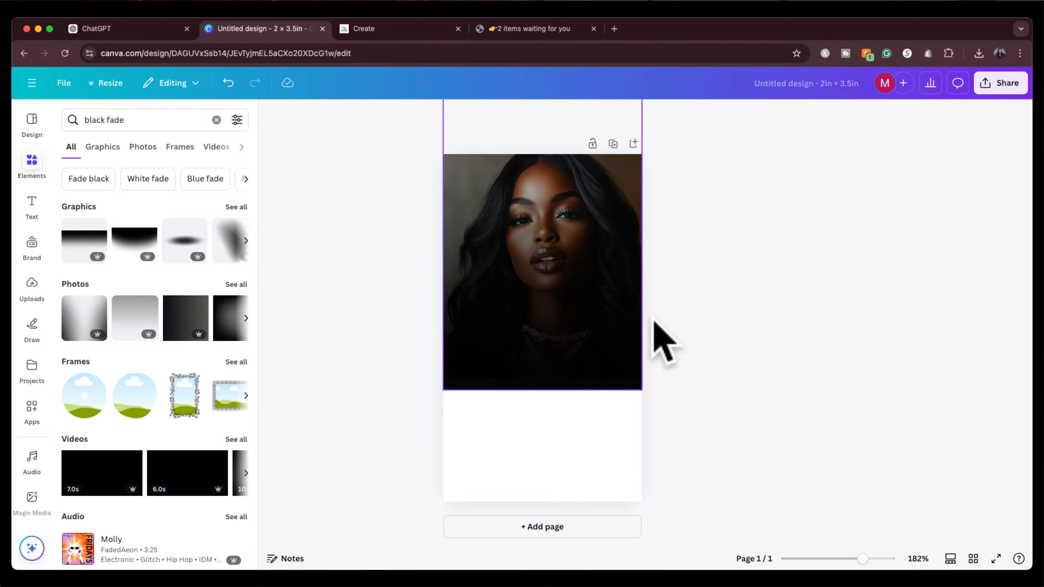
{"action": "left_click", "coordinate": [553, 278]}
{"action": "left_click", "coordinate": [686, 115]}
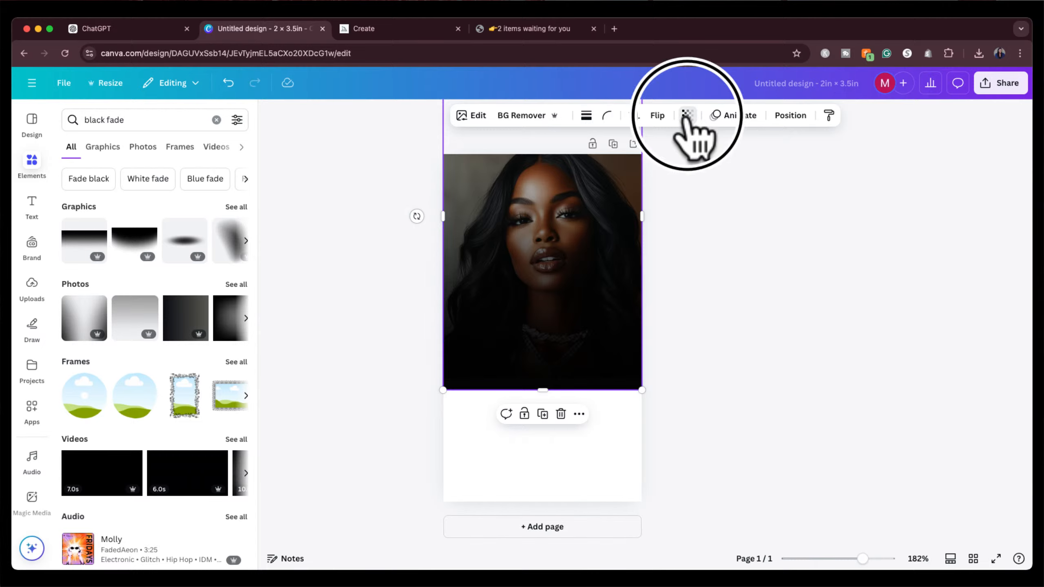
{"action": "mouse_move", "coordinate": [711, 162]}
{"action": "left_mouse_down"}
{"action": "mouse_move", "coordinate": [701, 162]}
{"action": "mouse_move", "coordinate": [718, 167]}
{"action": "left_mouse_up"}
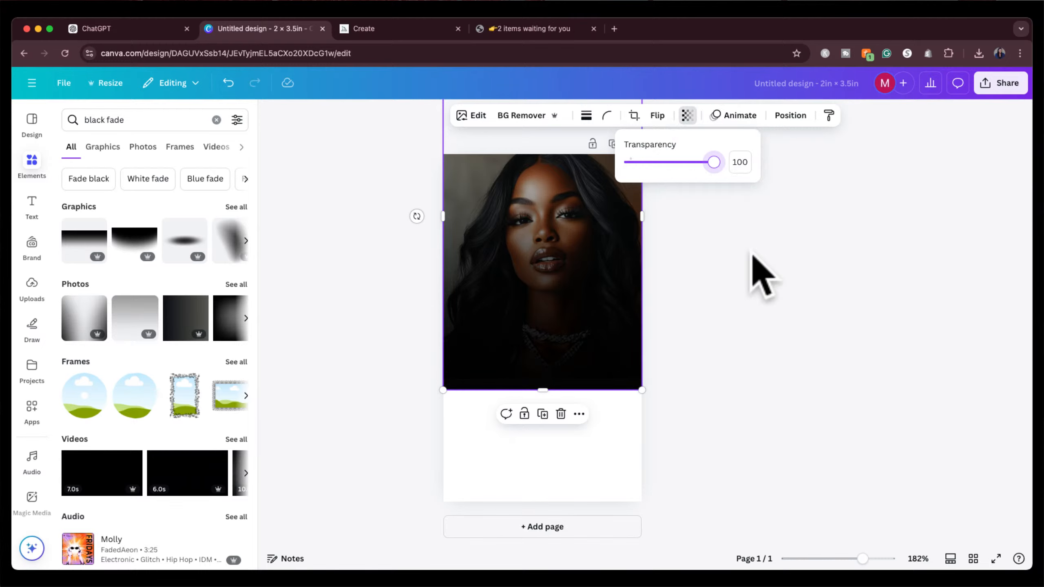
{"action": "key", "text": "Escape"}
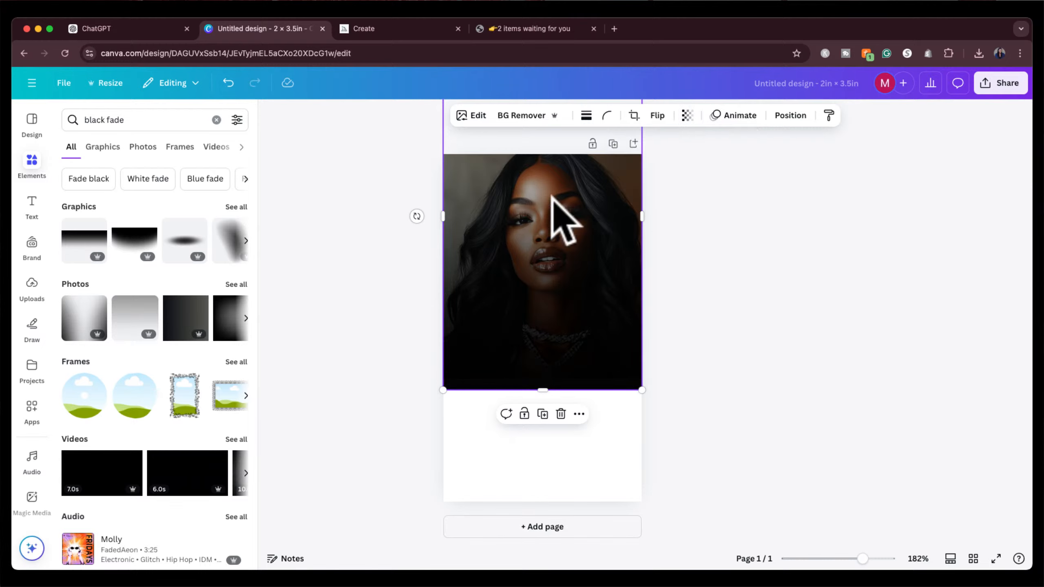
Position the fade over the photo's lower half and shorten it from the top.
{"action": "left_click_drag", "start_coordinate": [546, 206], "coordinate": [554, 323]}
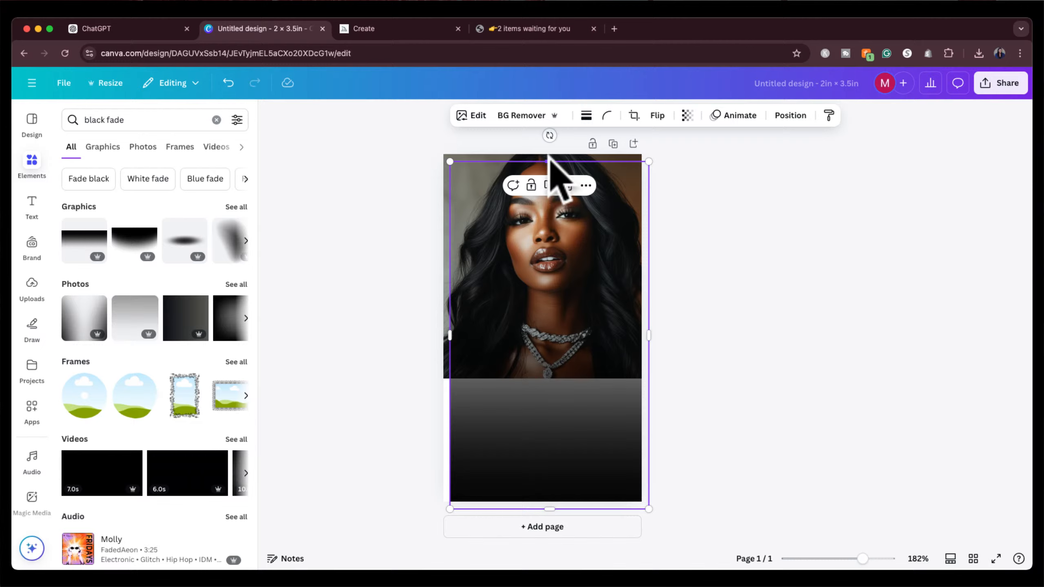
{"action": "left_click_drag", "start_coordinate": [555, 172], "coordinate": [555, 248]}
{"action": "left_click_drag", "start_coordinate": [564, 292], "coordinate": [551, 195]}
{"action": "mouse_move", "coordinate": [543, 139]}
{"action": "left_mouse_down"}
{"action": "mouse_move", "coordinate": [551, 174]}
{"action": "mouse_move", "coordinate": [543, 154]}
{"action": "left_mouse_up"}
{"action": "left_click", "coordinate": [745, 249]}
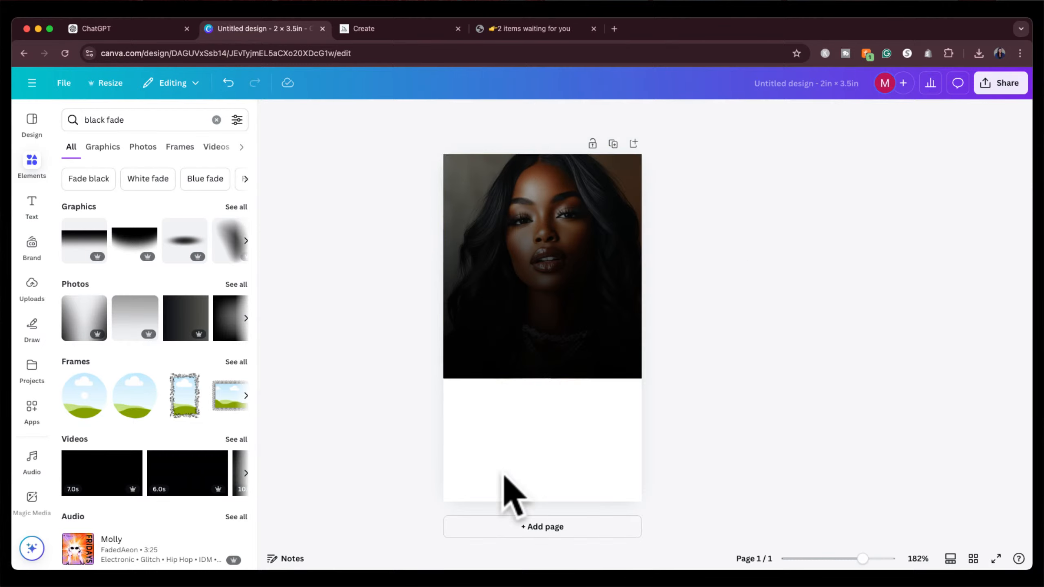
{"action": "left_click", "coordinate": [577, 444]}
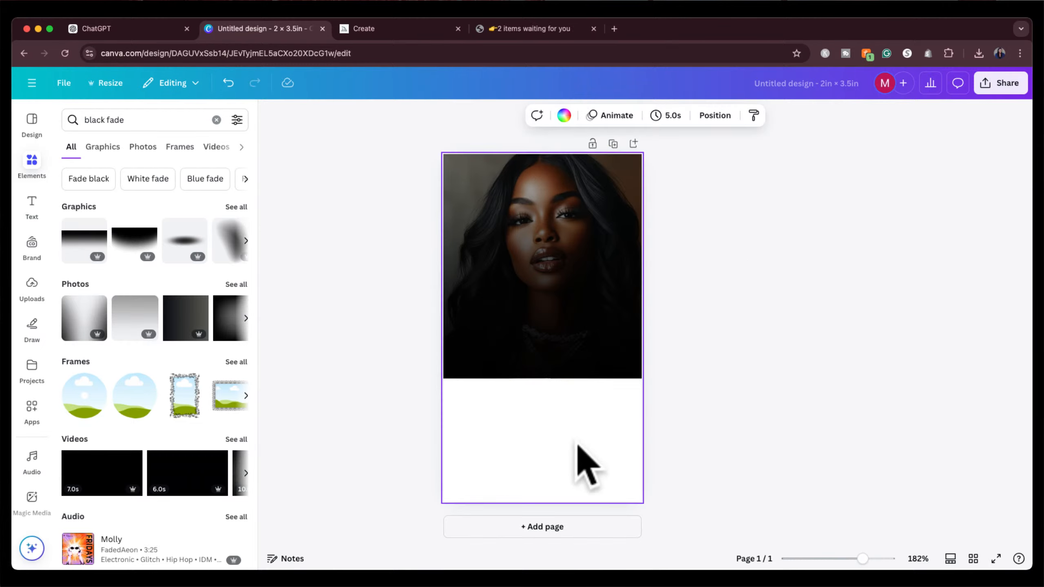
Make the page background near-black and extend the portrait's bottom edge slightly.
{"action": "left_click", "coordinate": [564, 115]}
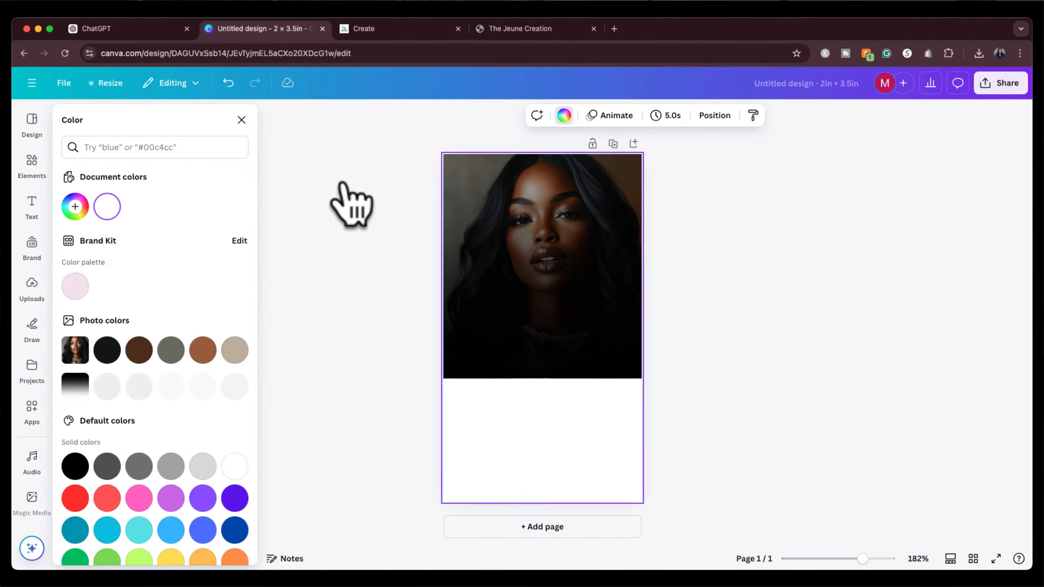
{"action": "left_click", "coordinate": [107, 352]}
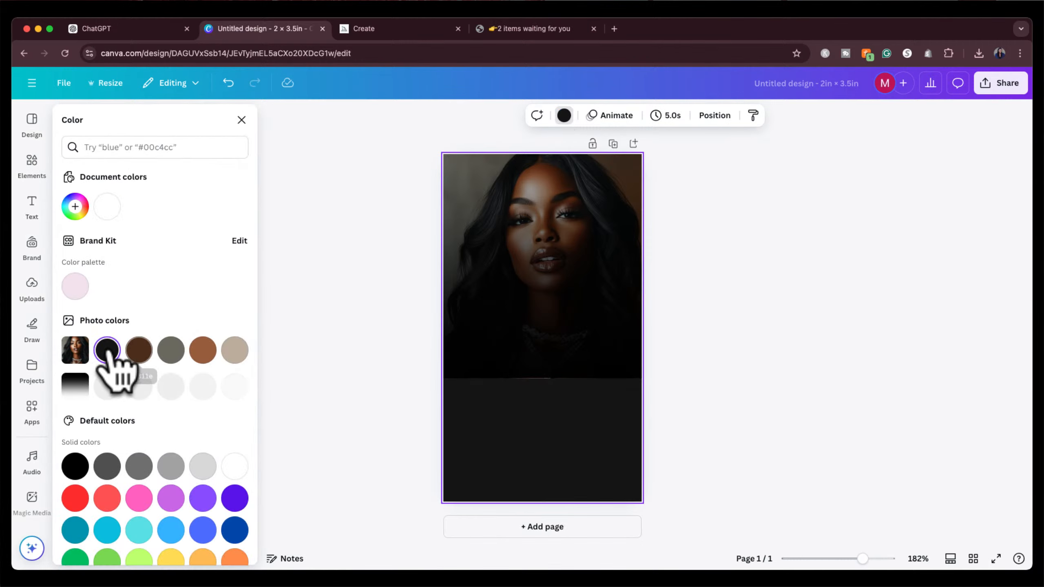
{"action": "left_click", "coordinate": [487, 342]}
{"action": "left_click_drag", "start_coordinate": [538, 378], "coordinate": [538, 385]}
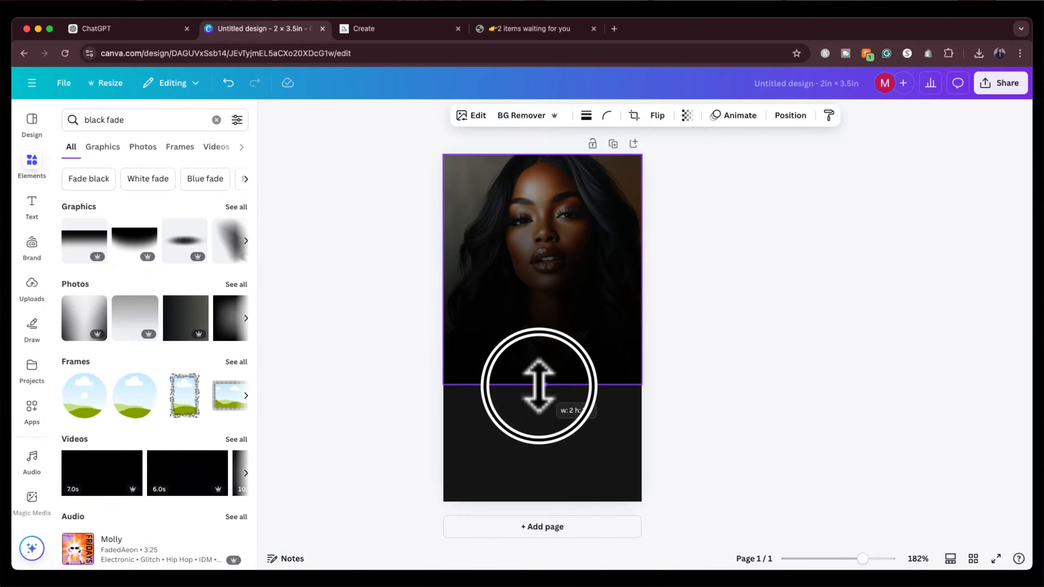
{"action": "left_click", "coordinate": [740, 412]}
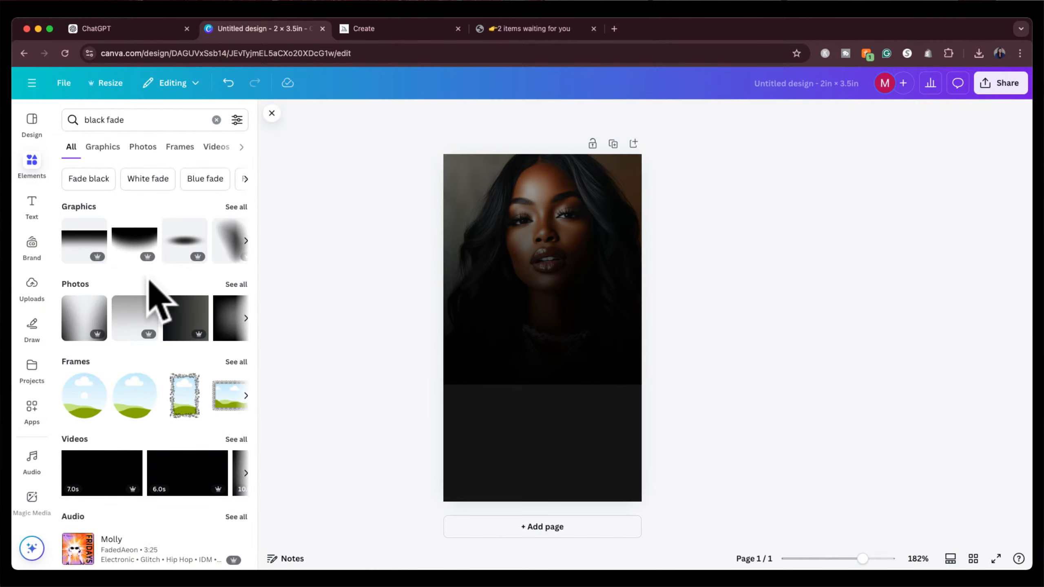
Add another black fade over the seam at the photo's bottom edge.
{"action": "left_click", "coordinate": [86, 247]}
{"action": "left_click_drag", "start_coordinate": [511, 377], "coordinate": [550, 530]}
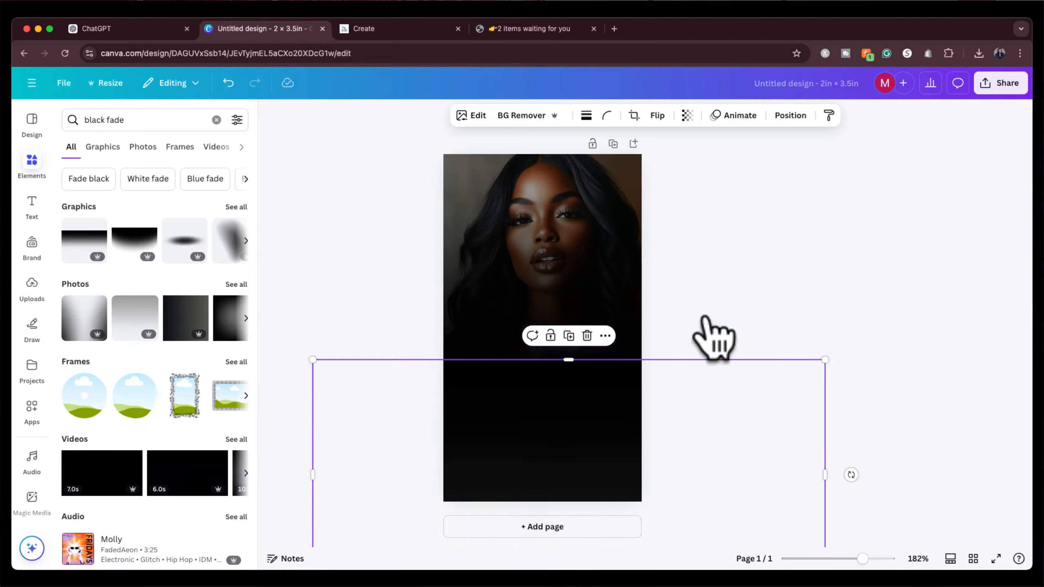
{"action": "left_click", "coordinate": [718, 288]}
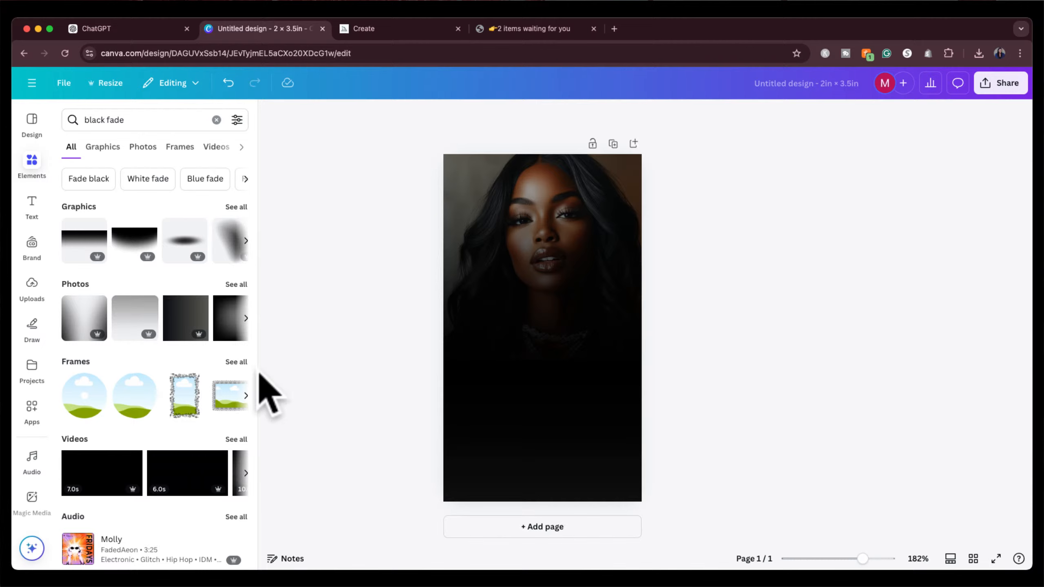
Add a Badhorse Script text box for the stylist's name and colour it white.
{"action": "left_click", "coordinate": [32, 206]}
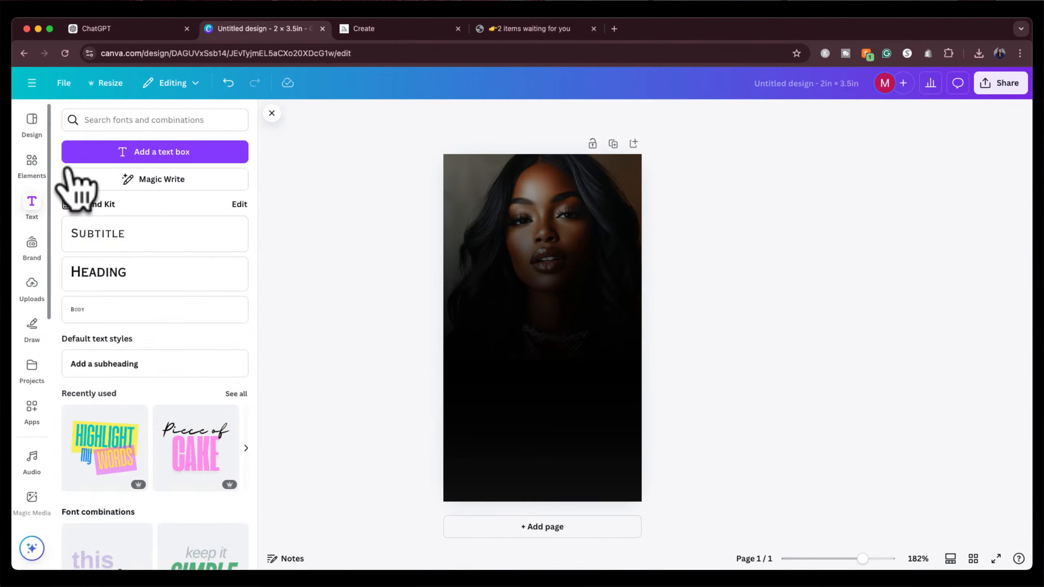
{"action": "left_click", "coordinate": [145, 121]}
{"action": "type", "text": "script"}
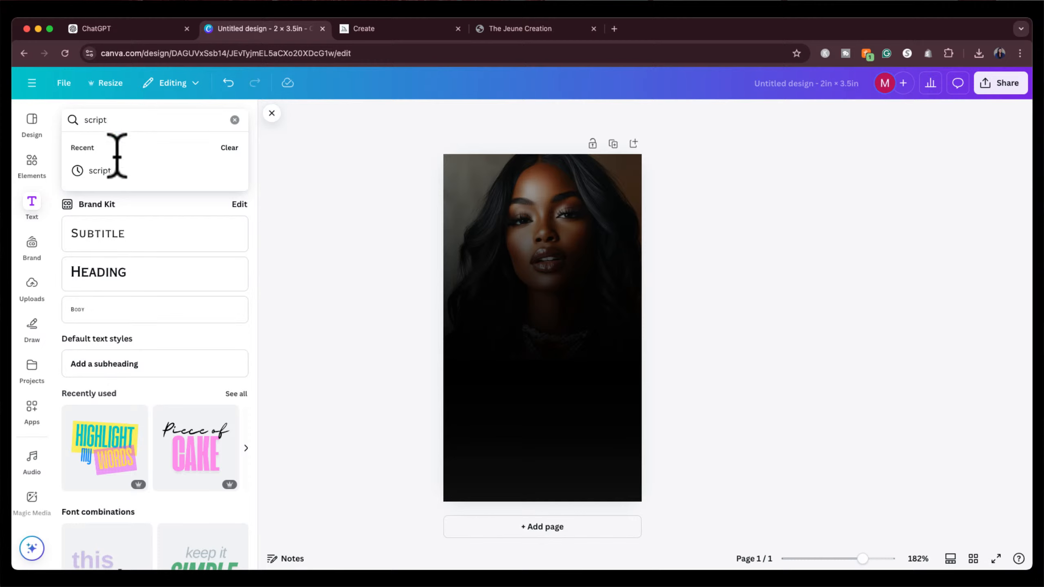
{"action": "left_click", "coordinate": [92, 170]}
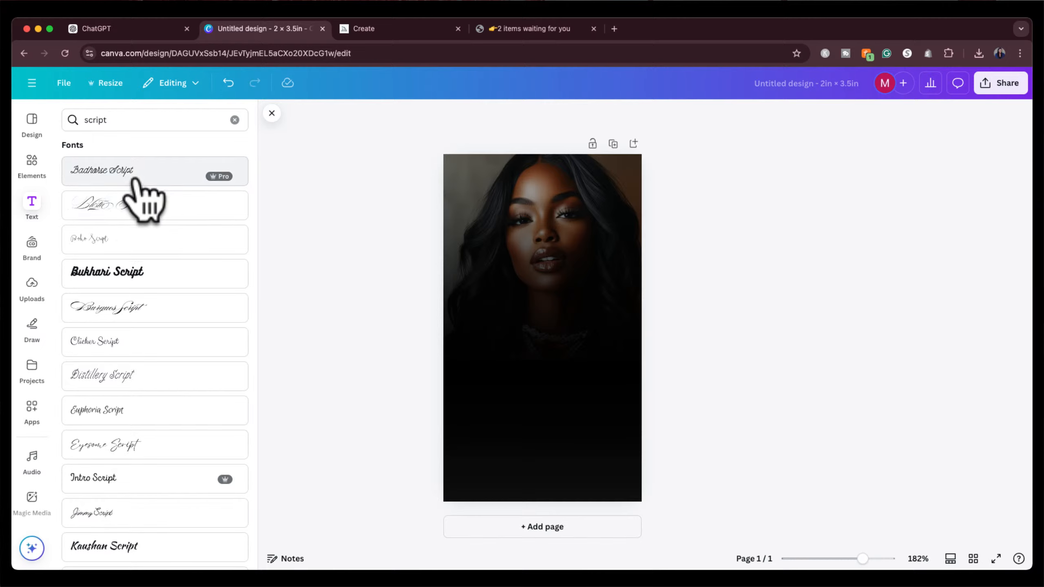
{"action": "left_click", "coordinate": [137, 178]}
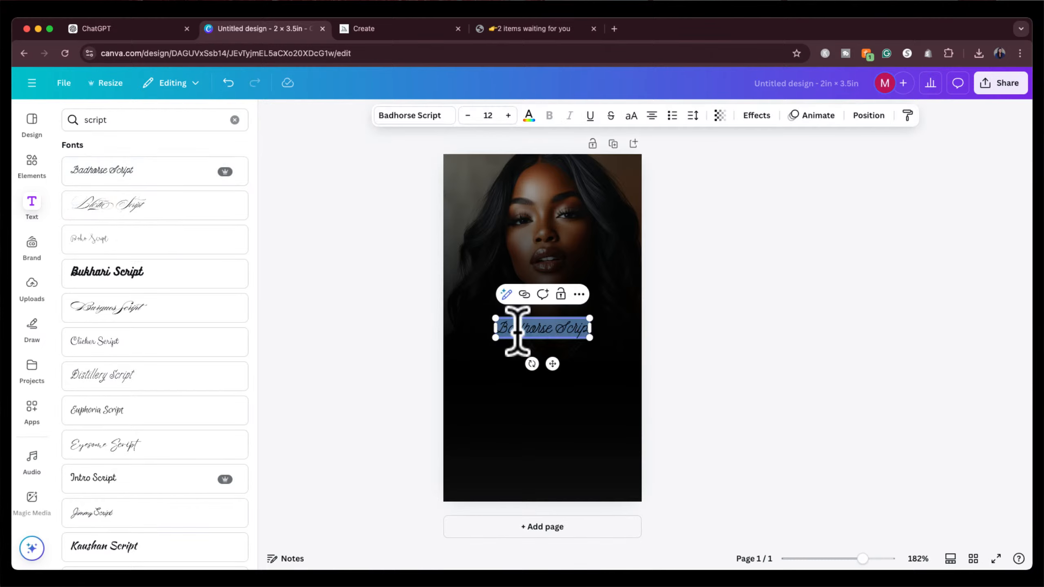
{"action": "key", "text": "BackSpace"}
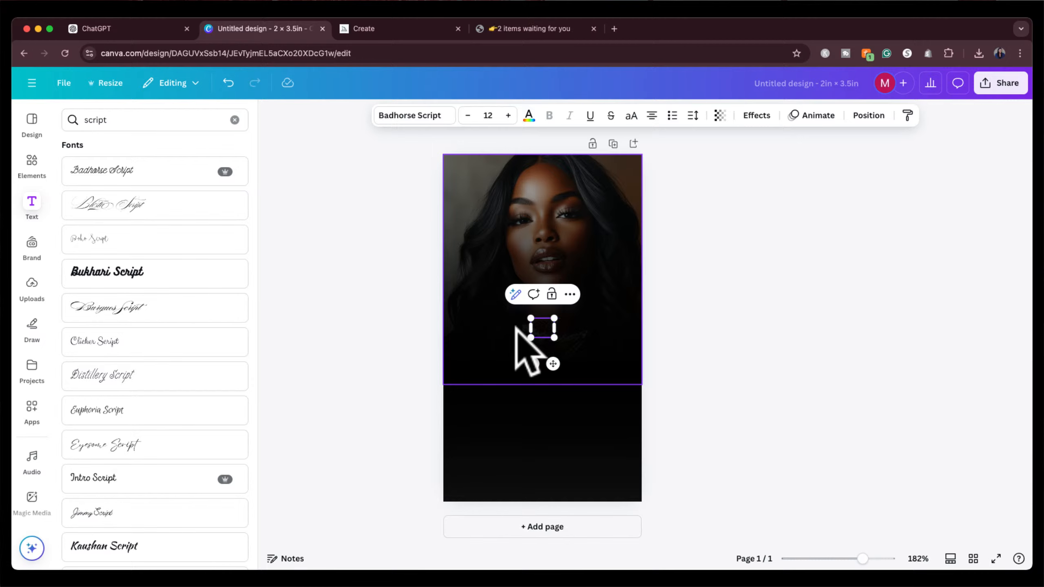
{"action": "left_click", "coordinate": [529, 115]}
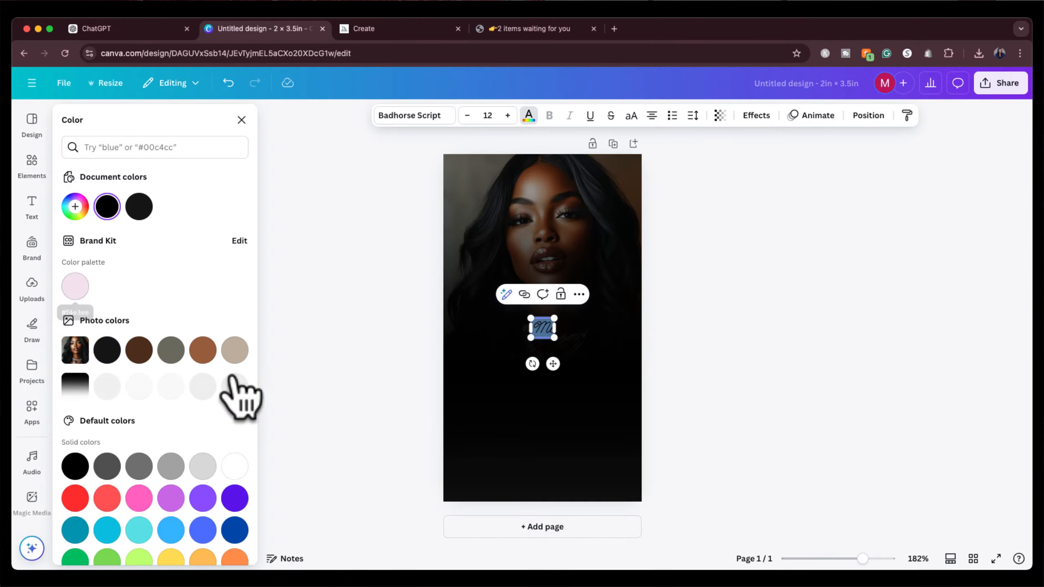
{"action": "scroll", "coordinate": [176, 431], "scroll_direction": "down", "scroll_amount": 1}
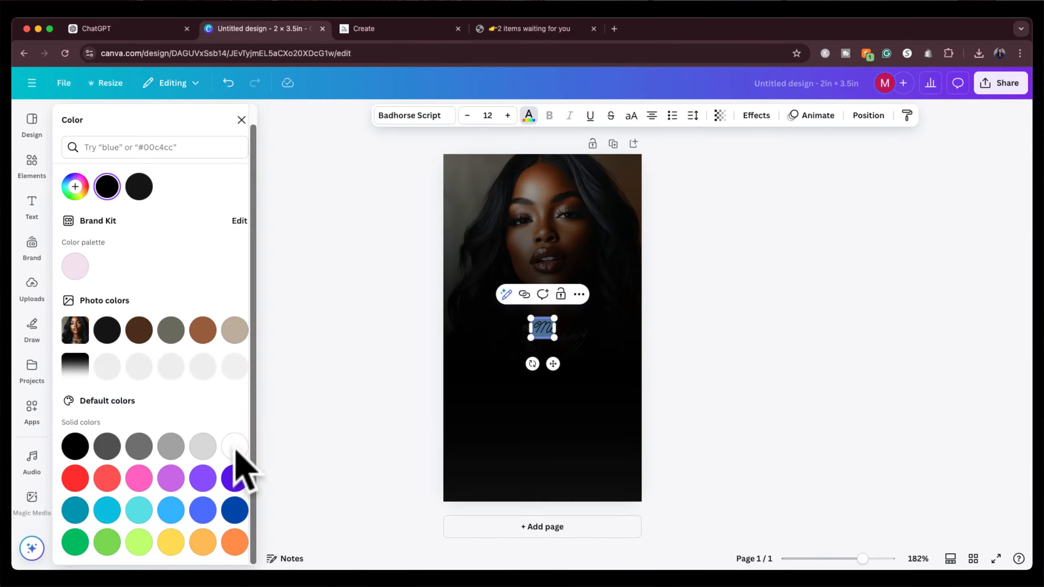
{"action": "left_click", "coordinate": [235, 446]}
{"action": "left_click", "coordinate": [543, 328]}
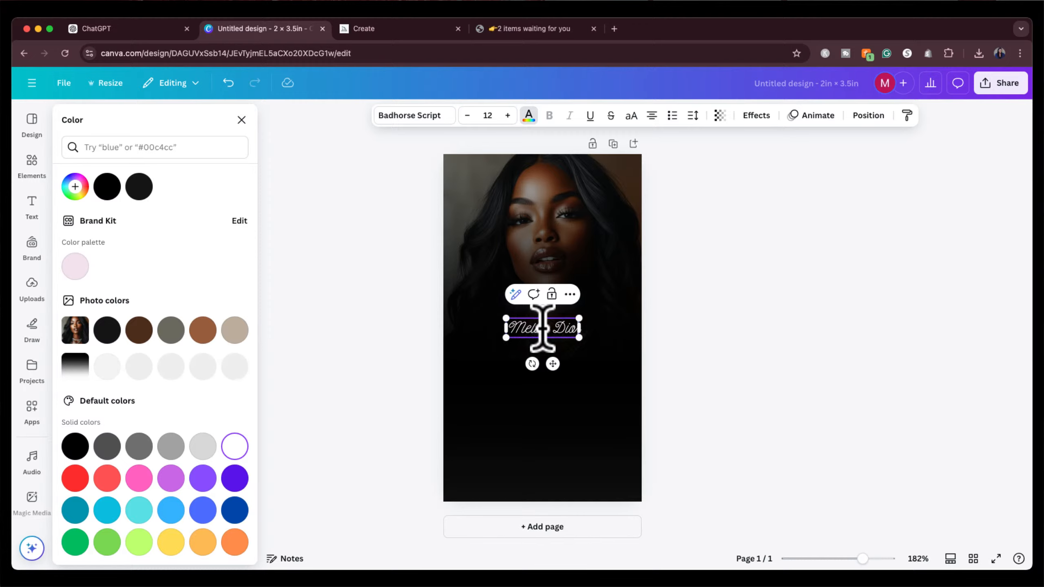
Enlarge the name to size 31 and move it slightly left and down.
{"action": "left_click", "coordinate": [508, 115]}
{"action": "left_click", "coordinate": [508, 115]}
{"action": "left_click", "coordinate": [508, 116]}
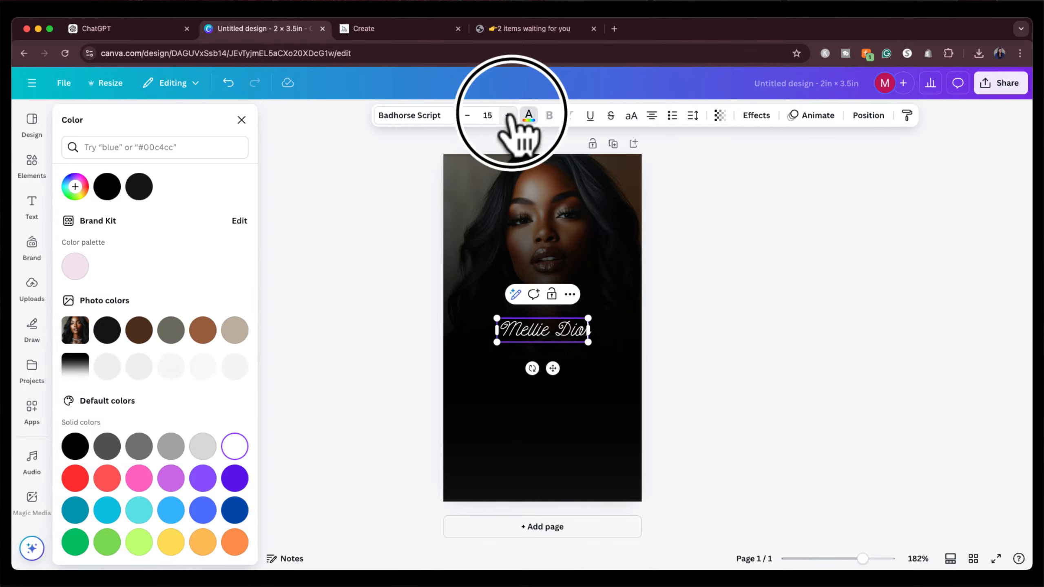
{"action": "left_click", "coordinate": [509, 115]}
{"action": "left_click", "coordinate": [509, 115]}
{"action": "left_click", "coordinate": [509, 116]}
{"action": "left_click", "coordinate": [509, 116]}
{"action": "left_click", "coordinate": [509, 115]}
{"action": "left_click", "coordinate": [509, 115]}
{"action": "left_click", "coordinate": [509, 115]}
{"action": "left_click", "coordinate": [509, 116]}
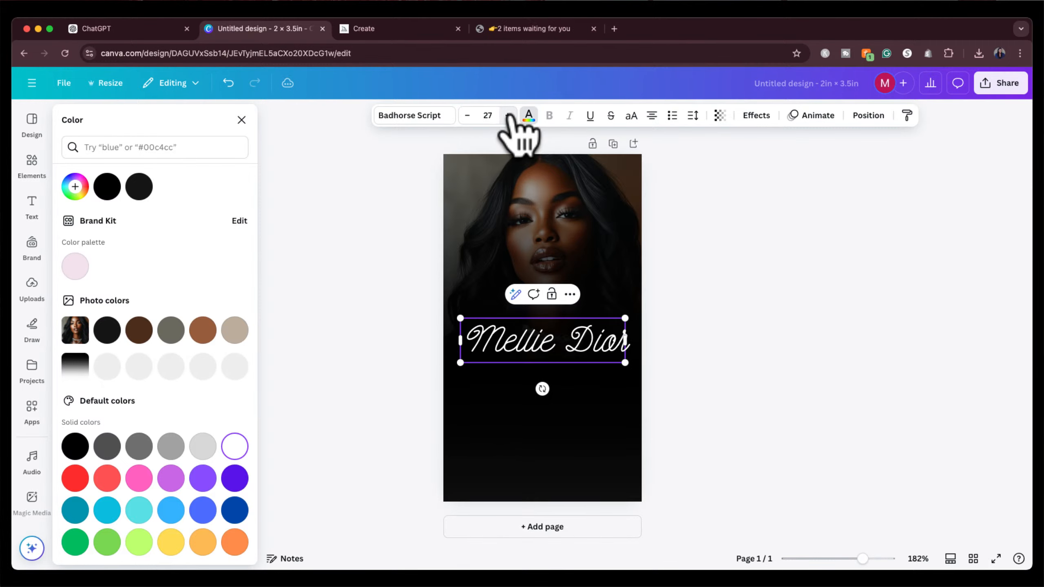
{"action": "left_click", "coordinate": [509, 115]}
{"action": "left_click", "coordinate": [509, 115]}
{"action": "left_click", "coordinate": [509, 115]}
{"action": "left_click", "coordinate": [509, 115]}
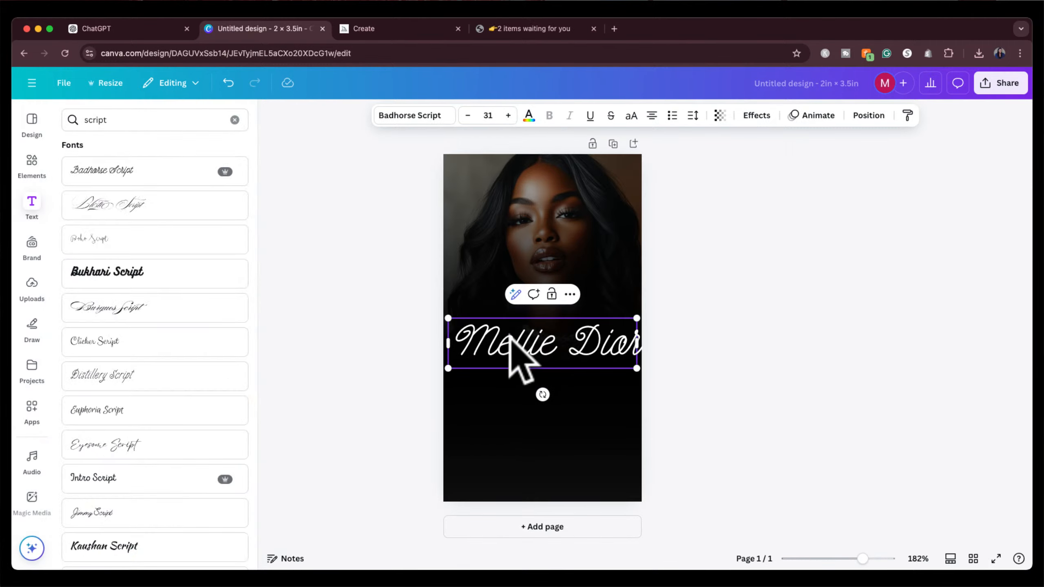
{"action": "left_click", "coordinate": [761, 349]}
{"action": "left_click_drag", "start_coordinate": [571, 357], "coordinate": [565, 363]}
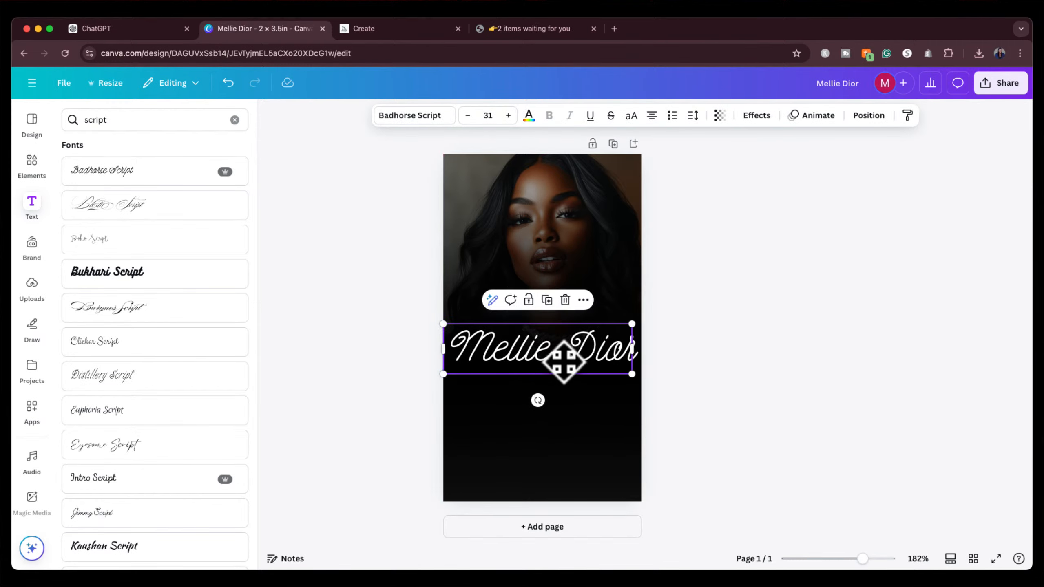
Recolour the name text pink after trying the pale lavender brand colour.
{"action": "left_click", "coordinate": [528, 115]}
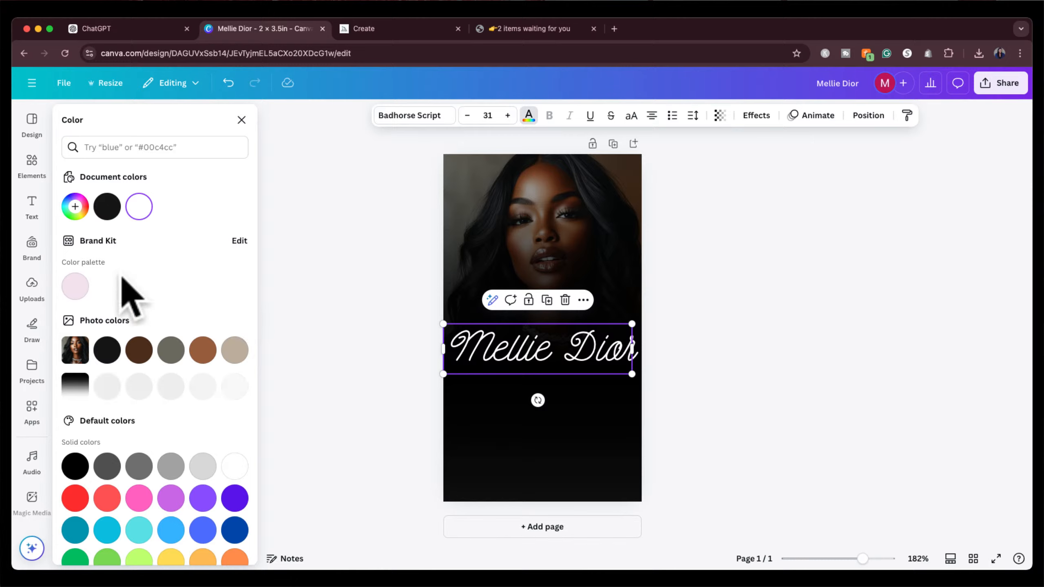
{"action": "left_click", "coordinate": [75, 287]}
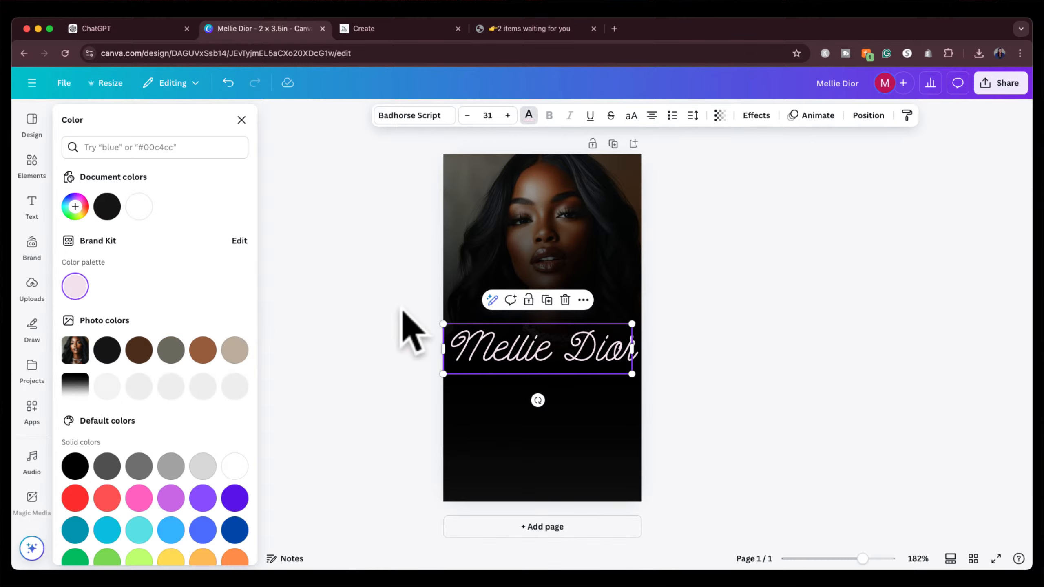
{"action": "scroll", "coordinate": [214, 448], "scroll_direction": "down", "scroll_amount": 1}
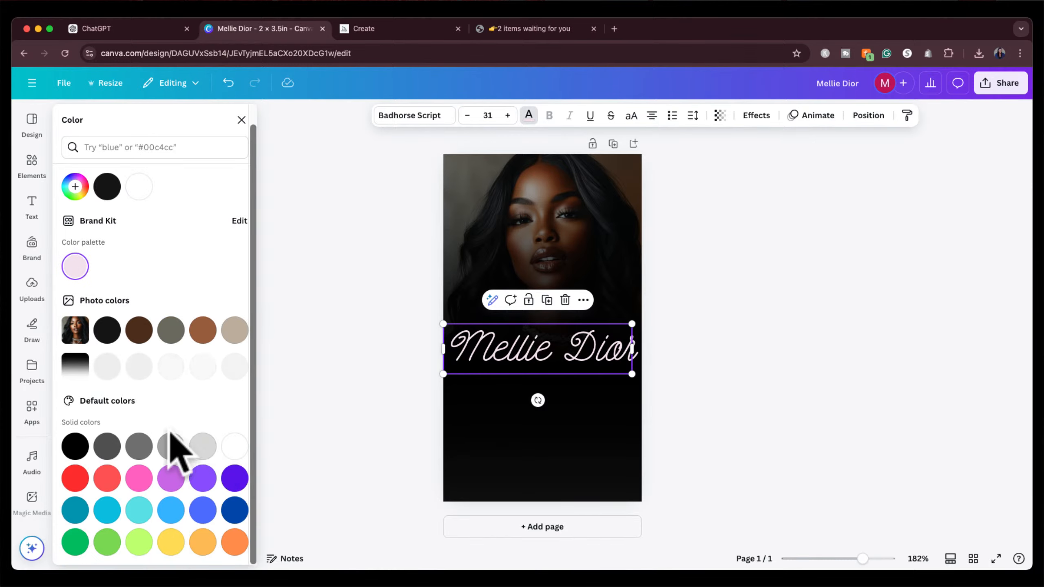
{"action": "left_click", "coordinate": [139, 481]}
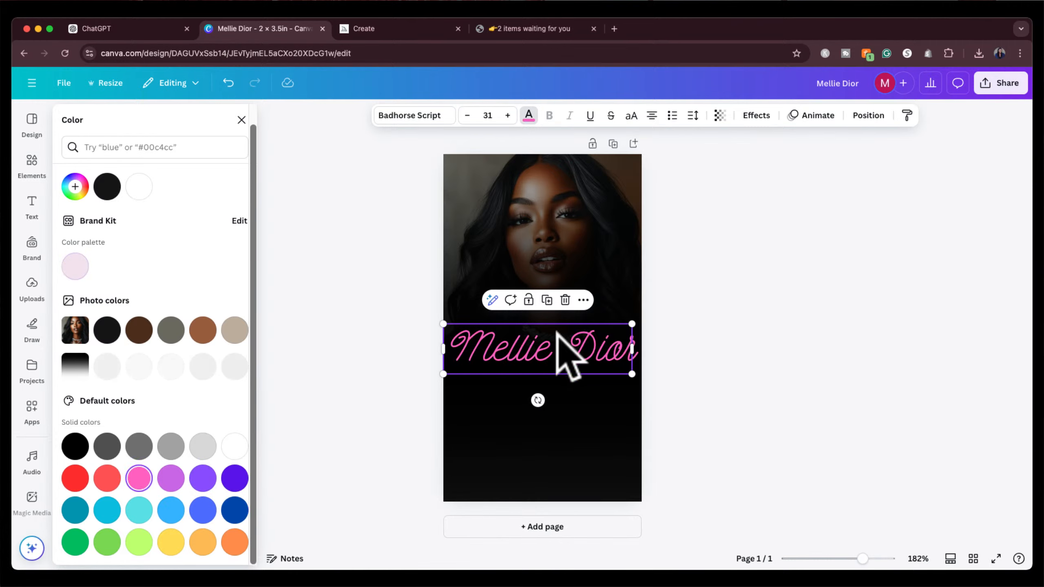
{"action": "double_click", "coordinate": [541, 349]}
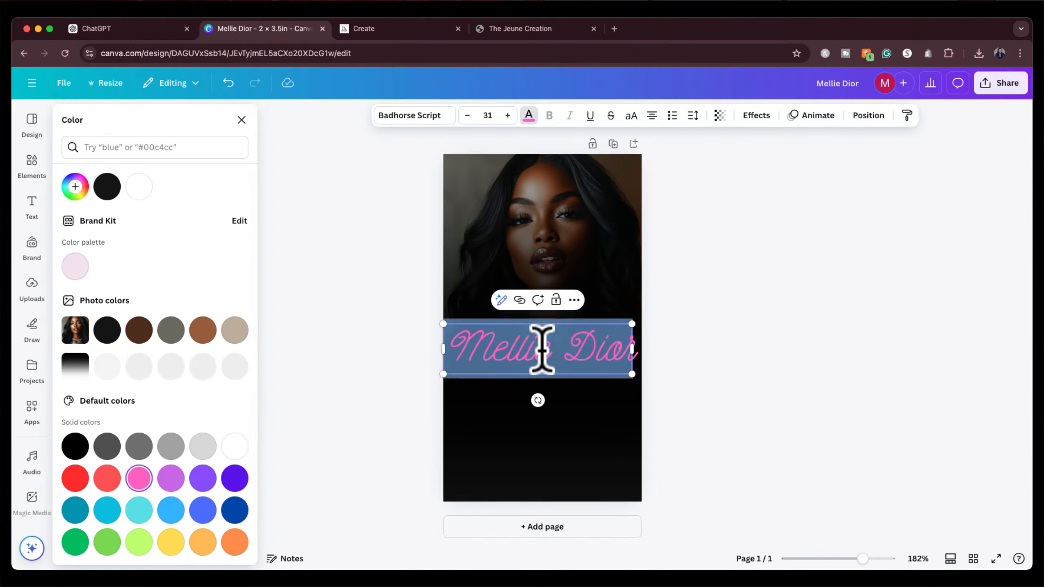
{"action": "left_click", "coordinate": [419, 117]}
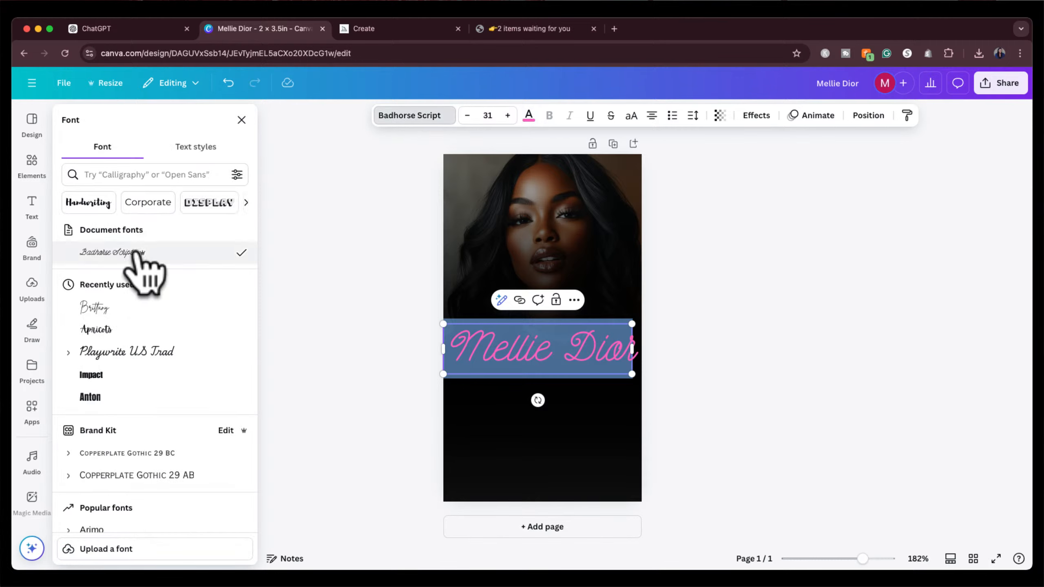
Switch the name to the Brittany font at size 29 and centre it beneath the portrait.
{"action": "scroll", "coordinate": [166, 359], "scroll_direction": "down", "scroll_amount": 1}
{"action": "left_click", "coordinate": [138, 291]}
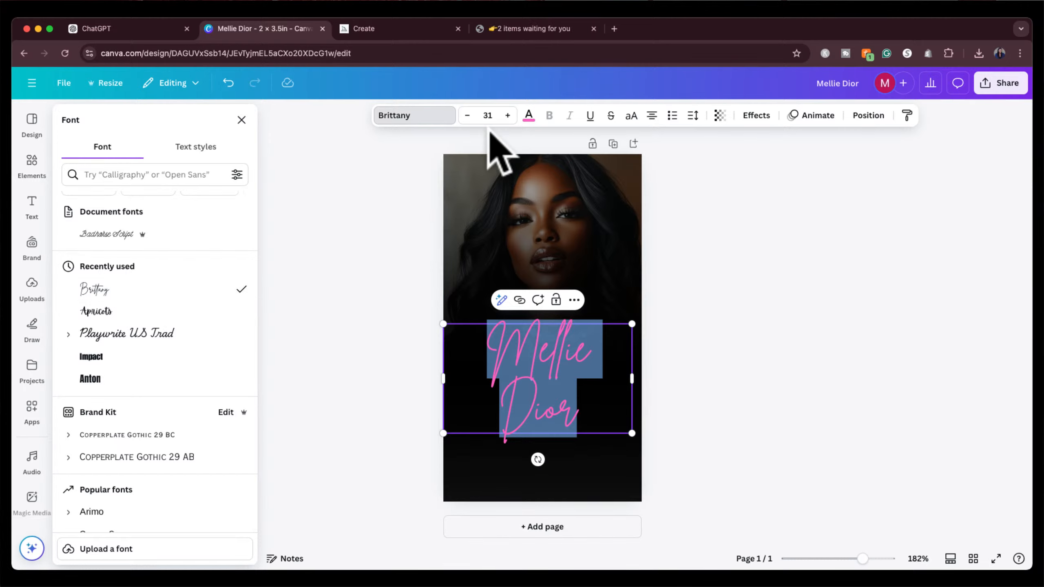
{"action": "left_click", "coordinate": [467, 116]}
{"action": "left_click", "coordinate": [467, 116]}
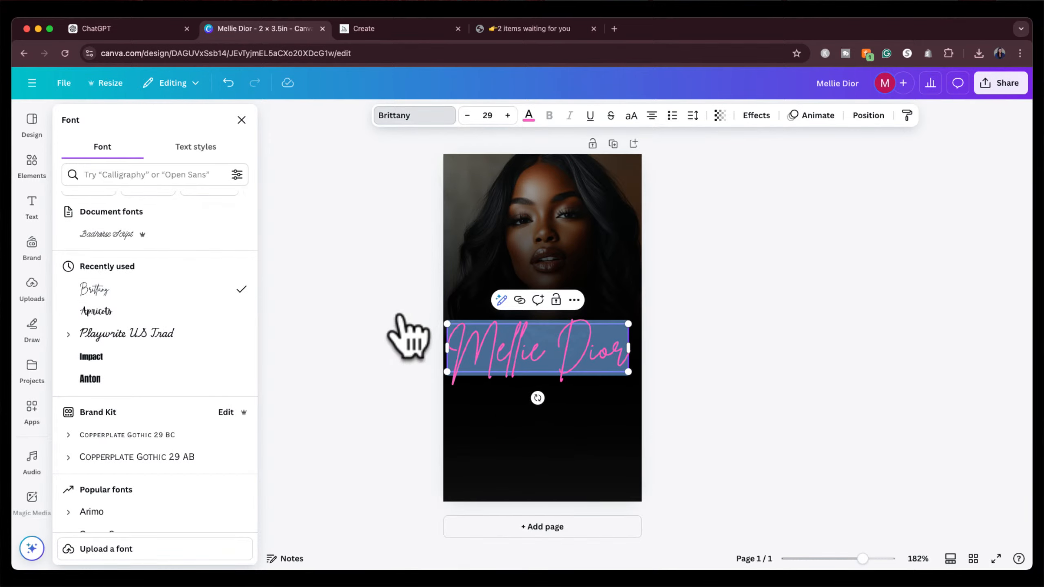
{"action": "left_click", "coordinate": [393, 331]}
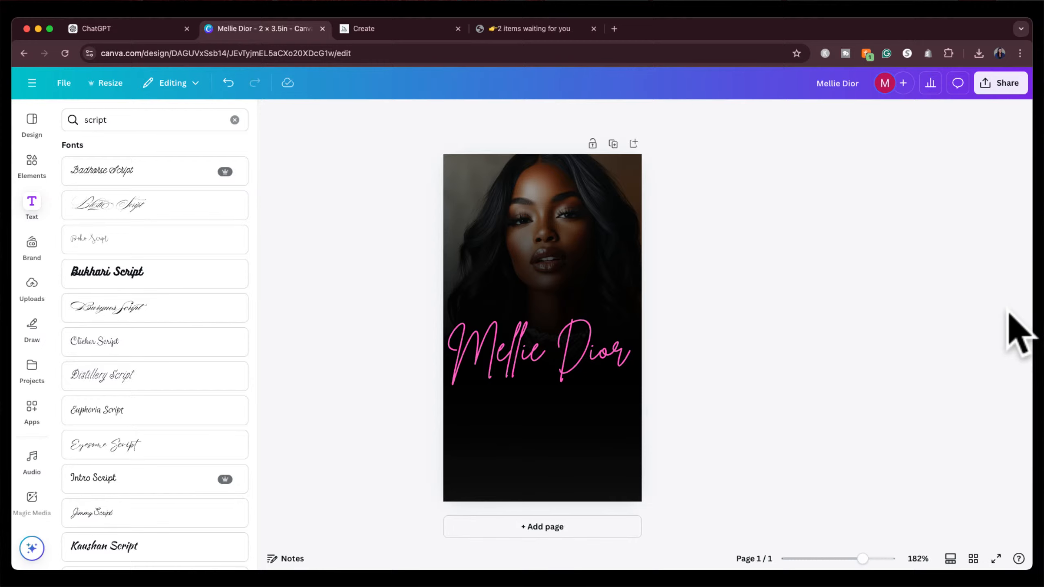
{"action": "left_click", "coordinate": [550, 359]}
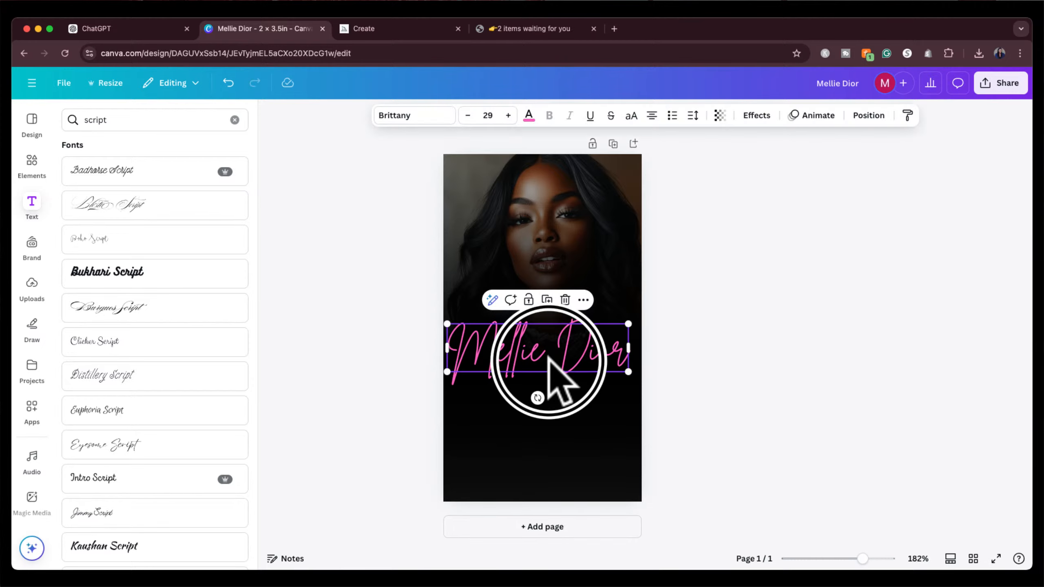
{"action": "left_click_drag", "start_coordinate": [550, 357], "coordinate": [555, 362]}
{"action": "left_click", "coordinate": [392, 389]}
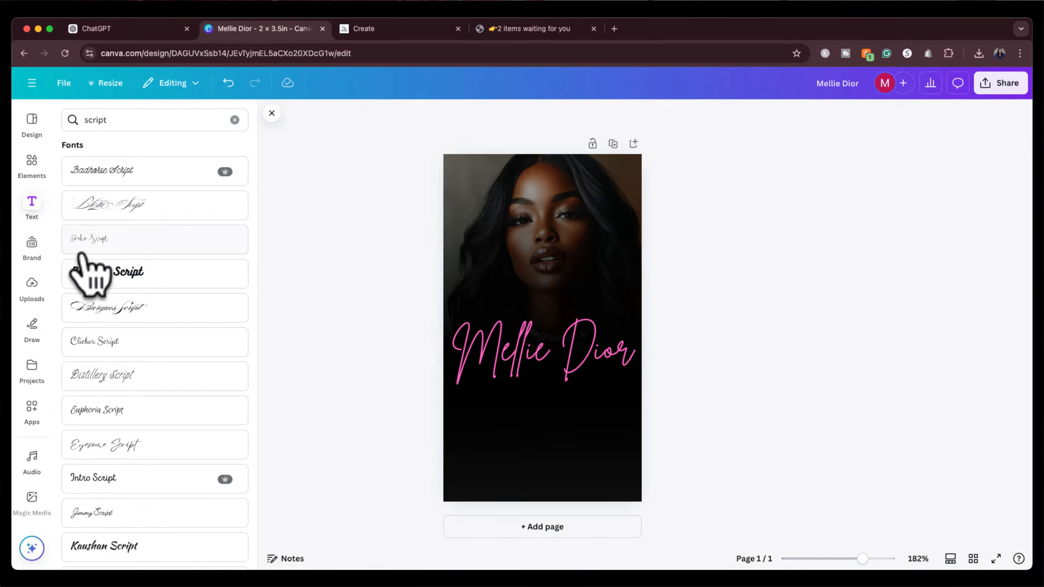
{"action": "left_click", "coordinate": [32, 207]}
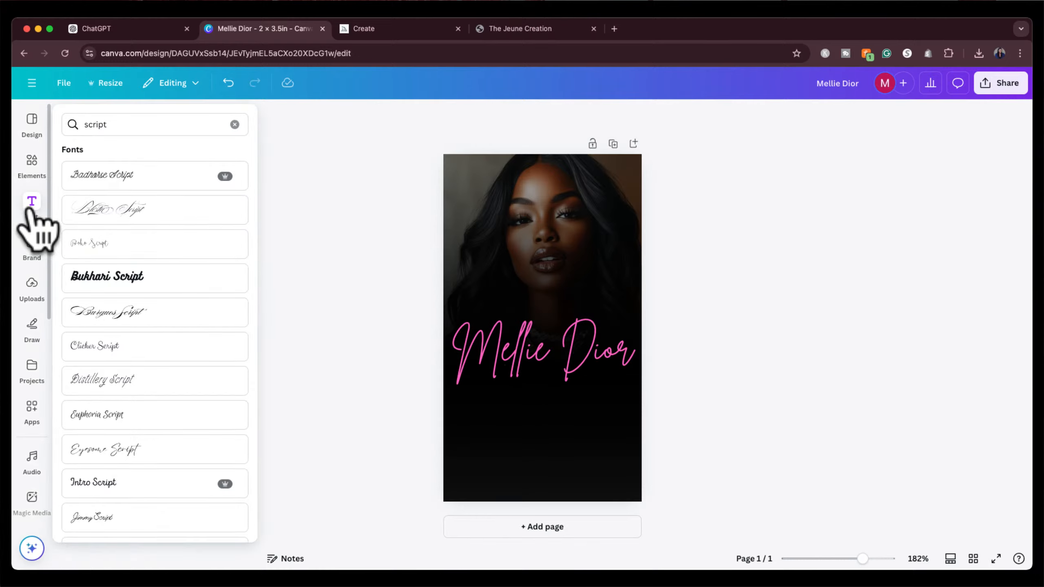
Add a heading text box, widen it, place it under the name and colour it white.
{"action": "left_click", "coordinate": [234, 124]}
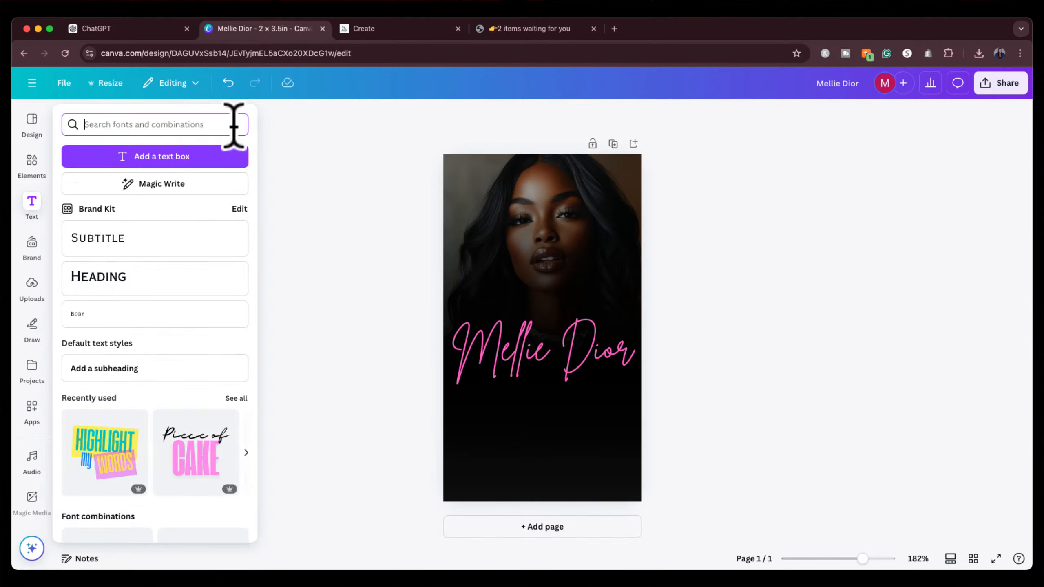
{"action": "left_click", "coordinate": [119, 279]}
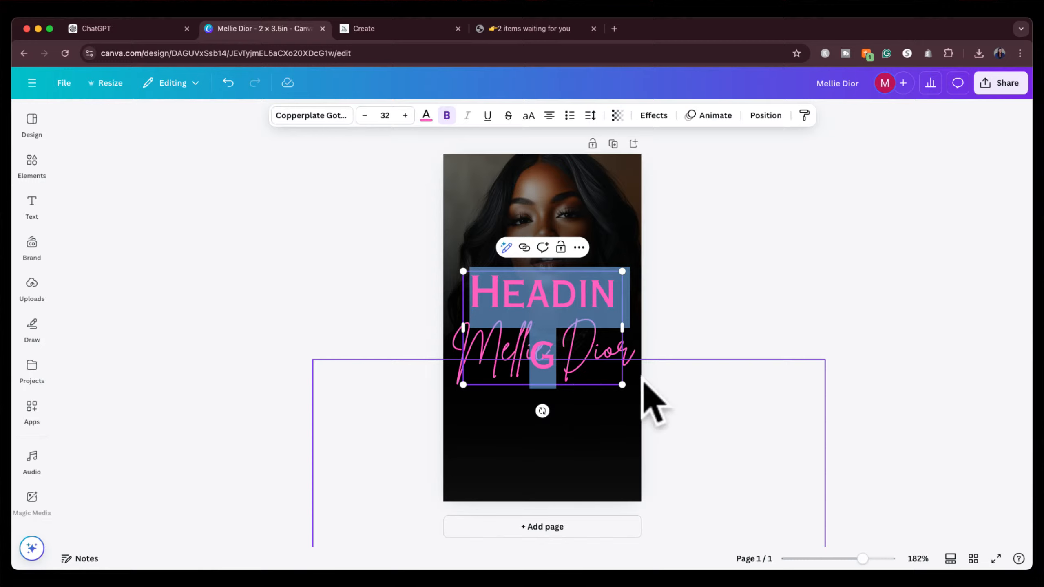
{"action": "left_click_drag", "start_coordinate": [622, 325], "coordinate": [748, 301]}
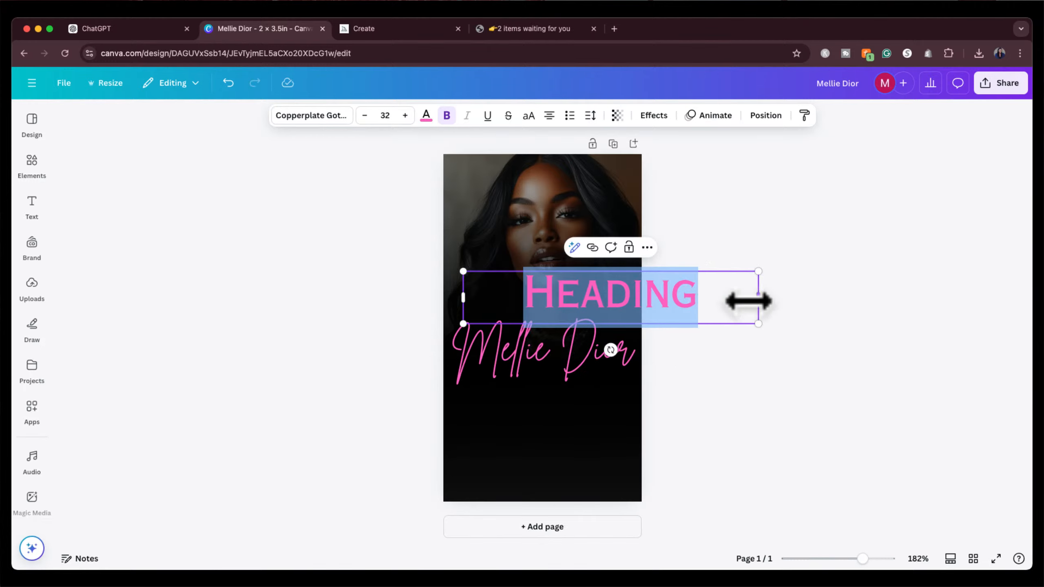
{"action": "left_click", "coordinate": [711, 250]}
{"action": "left_click_drag", "start_coordinate": [625, 315], "coordinate": [553, 412]}
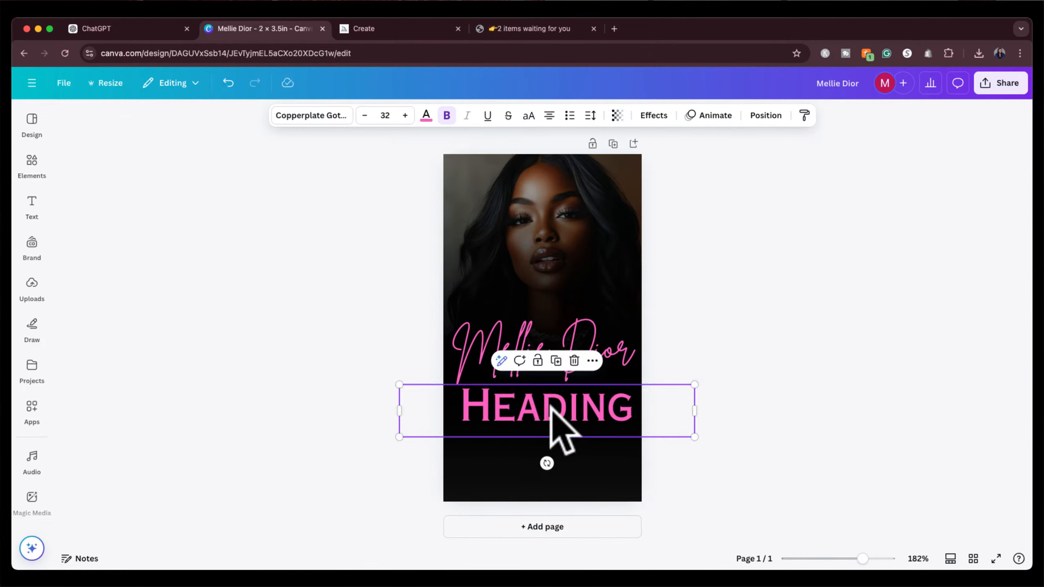
{"action": "double_click", "coordinate": [567, 401]}
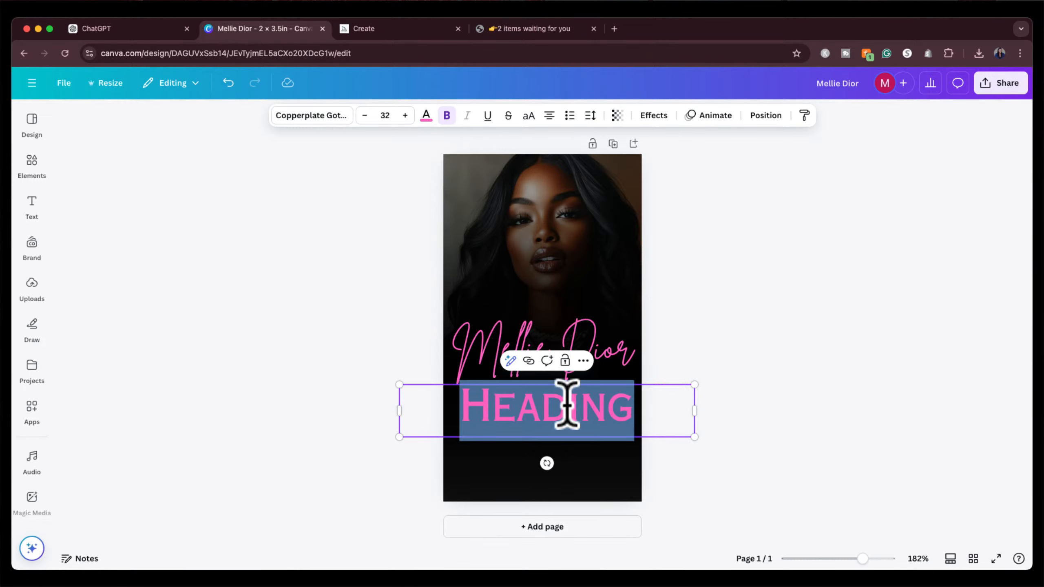
{"action": "left_click", "coordinate": [425, 117]}
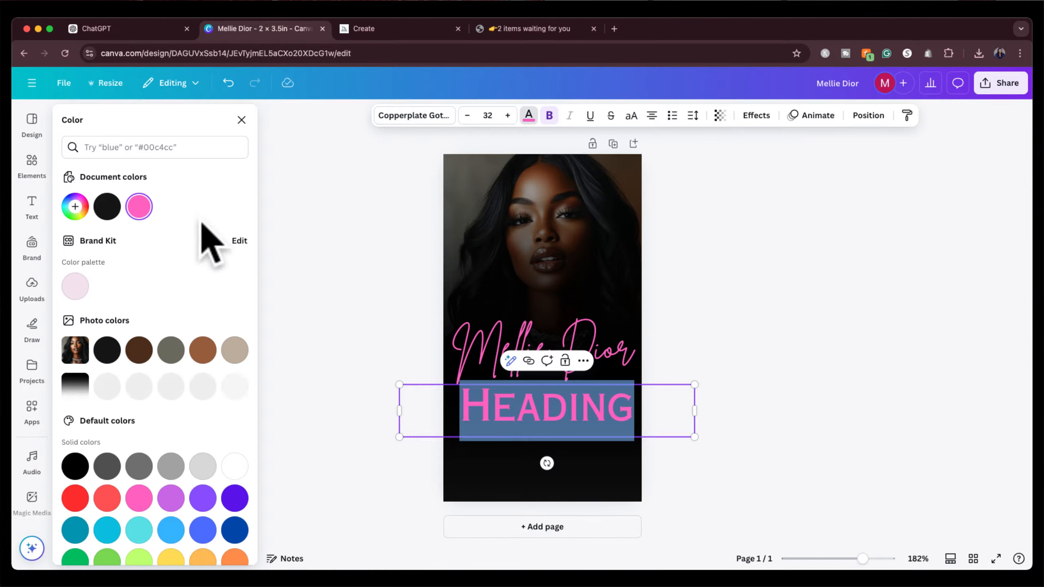
{"action": "left_click", "coordinate": [234, 467]}
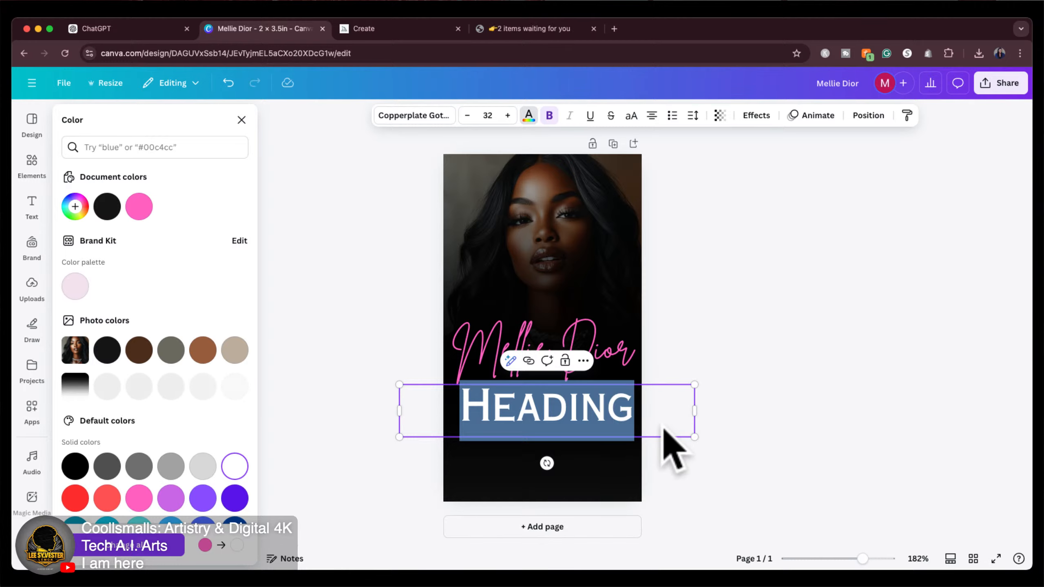
Retype the heading as 'HAIR STYLIST' and step down its font size.
{"action": "left_click_drag", "start_coordinate": [694, 437], "coordinate": [646, 429]}
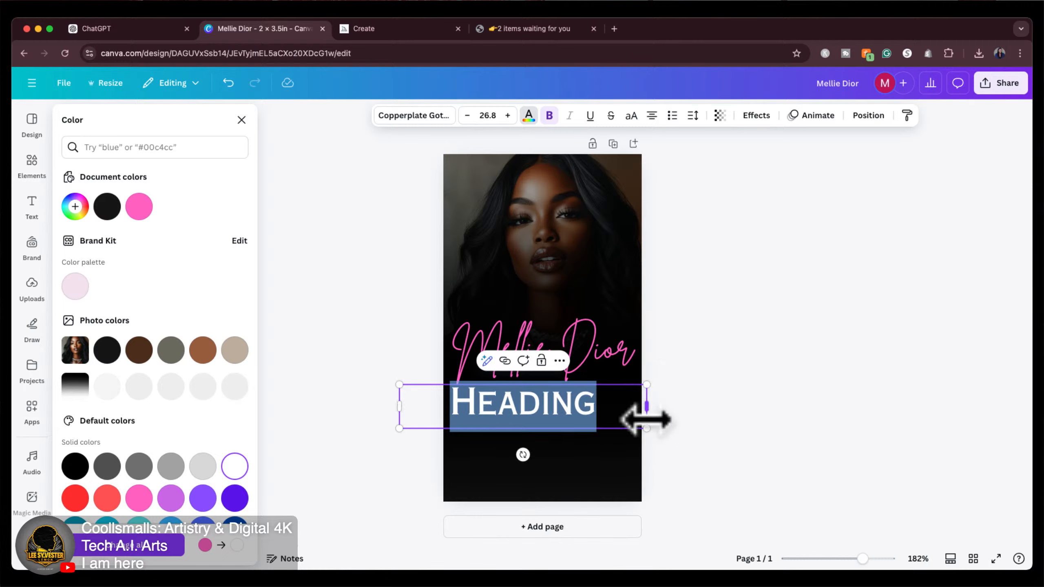
{"action": "type", "text": "HAI"}
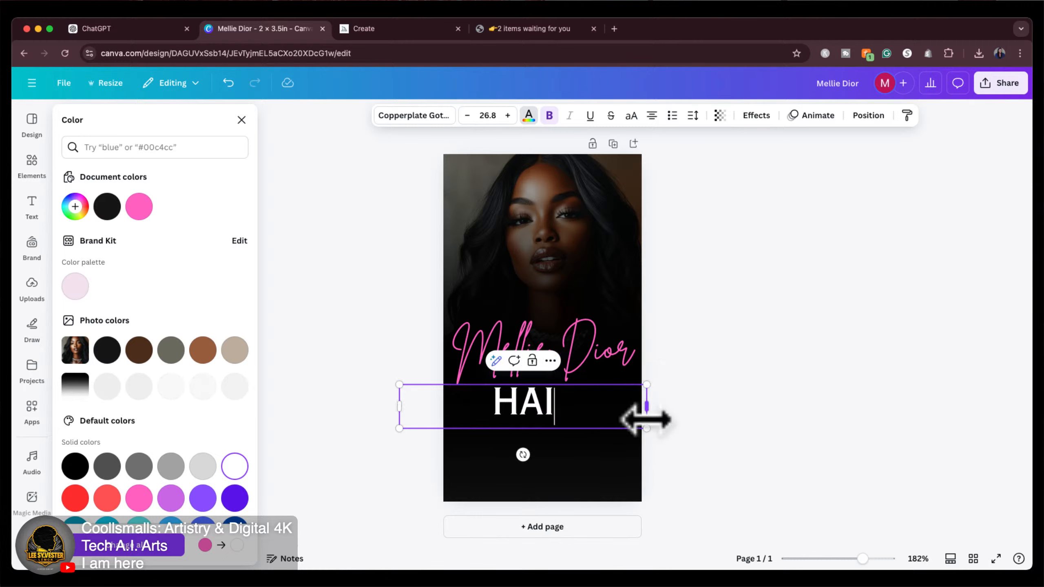
{"action": "type", "text": "R ST"}
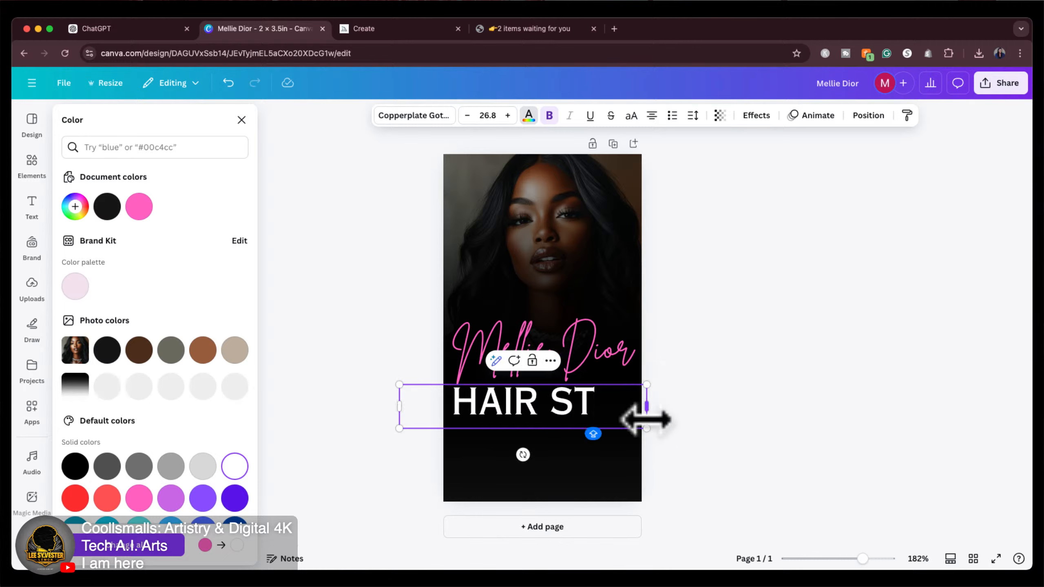
{"action": "type", "text": "YLIST"}
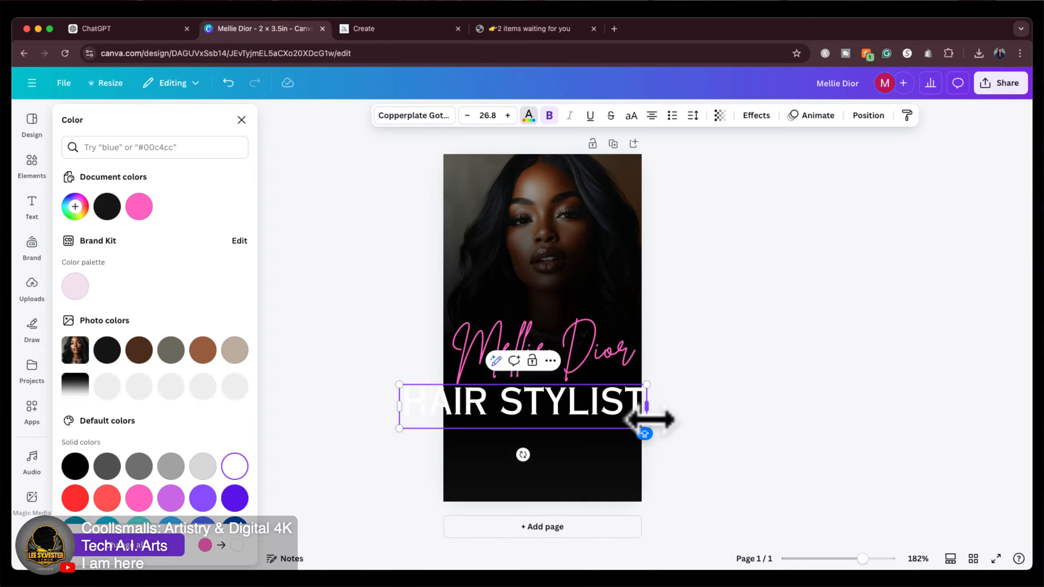
{"action": "triple_click", "coordinate": [582, 411]}
{"action": "left_click", "coordinate": [466, 115]}
{"action": "left_click", "coordinate": [466, 115]}
{"action": "left_click", "coordinate": [467, 115]}
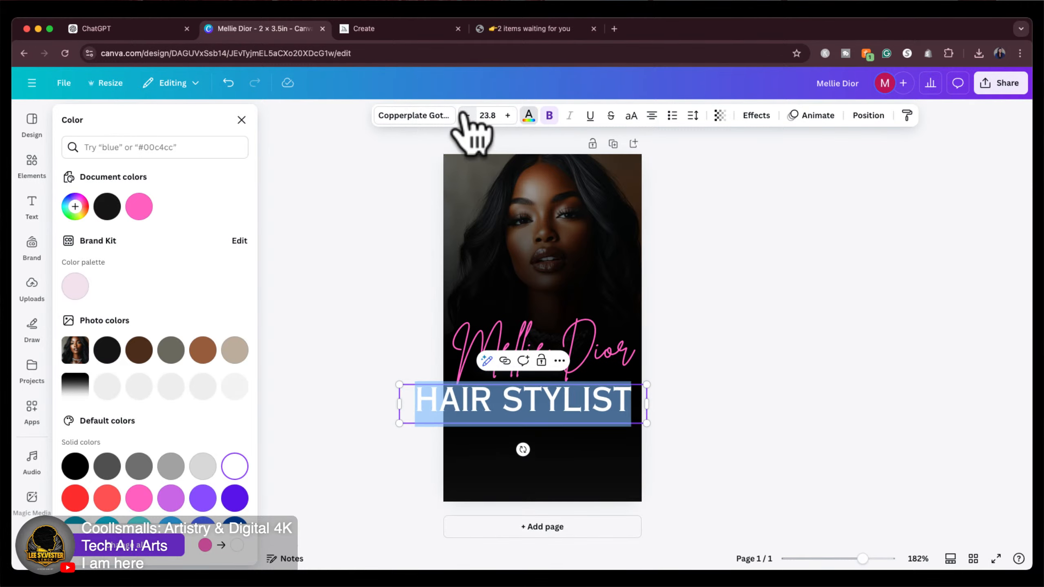
{"action": "left_click", "coordinate": [467, 115]}
{"action": "left_click", "coordinate": [467, 115]}
{"action": "left_click", "coordinate": [467, 115]}
{"action": "left_click", "coordinate": [467, 115]}
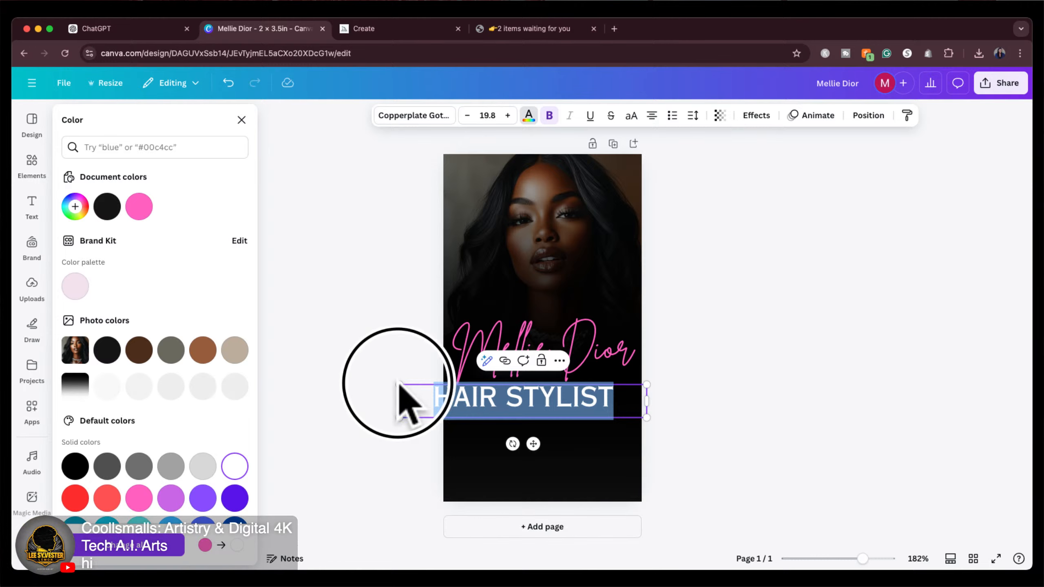
Shrink HAIR STYLIST to 15.5 and centre it just beneath the name.
{"action": "left_click_drag", "start_coordinate": [400, 385], "coordinate": [439, 389]}
{"action": "left_click", "coordinate": [777, 424]}
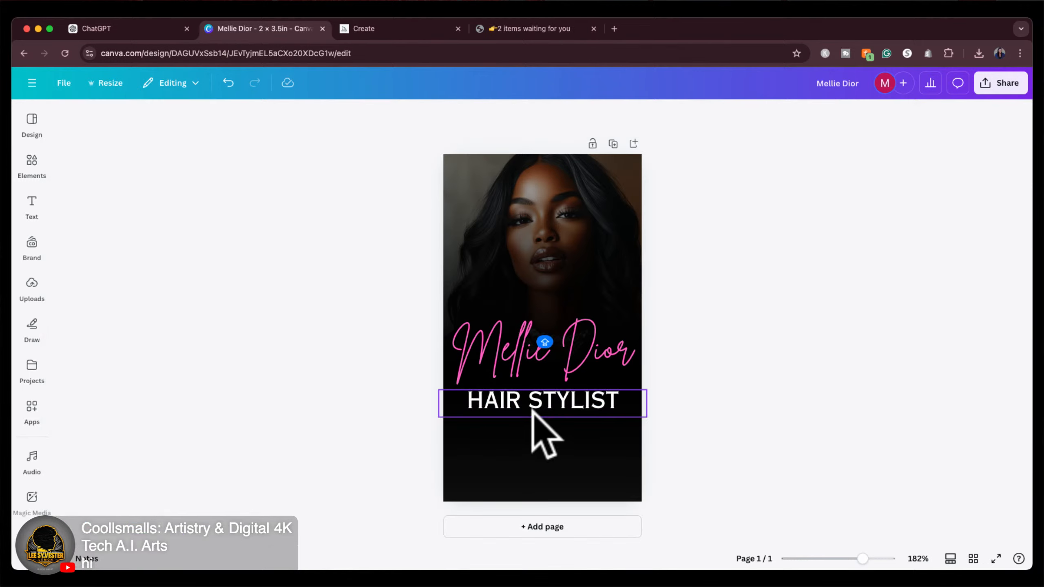
{"action": "left_click_drag", "start_coordinate": [540, 431], "coordinate": [536, 405]}
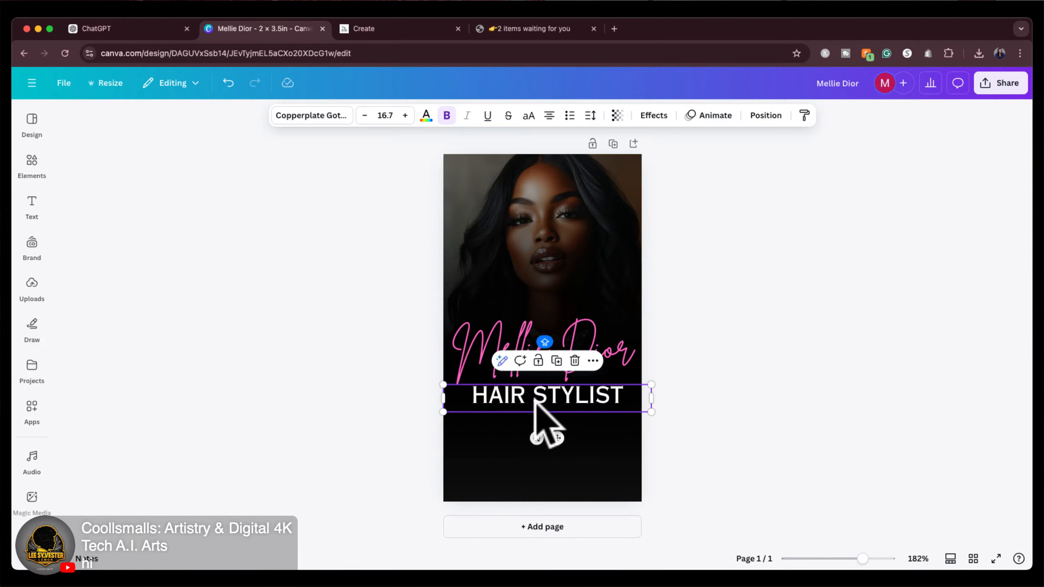
{"action": "left_click_drag", "start_coordinate": [442, 412], "coordinate": [459, 408]}
{"action": "left_click_drag", "start_coordinate": [548, 407], "coordinate": [542, 395]}
{"action": "left_click", "coordinate": [734, 357]}
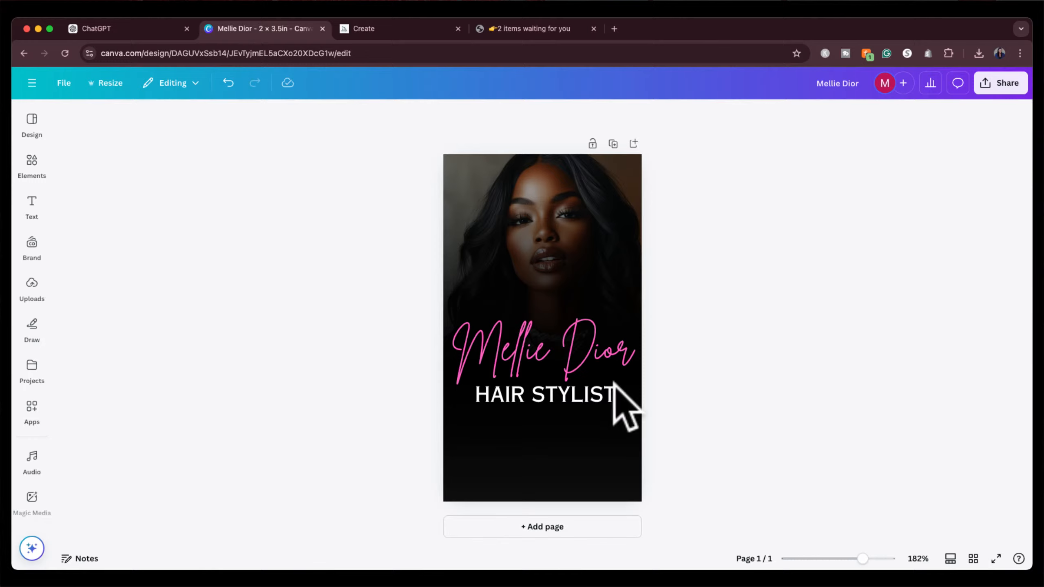
Browse the Etsy Listings, Finished Ebooks and Website Templates folders in the side panel.
{"action": "scroll", "coordinate": [46, 473], "scroll_direction": "down", "scroll_amount": 5}
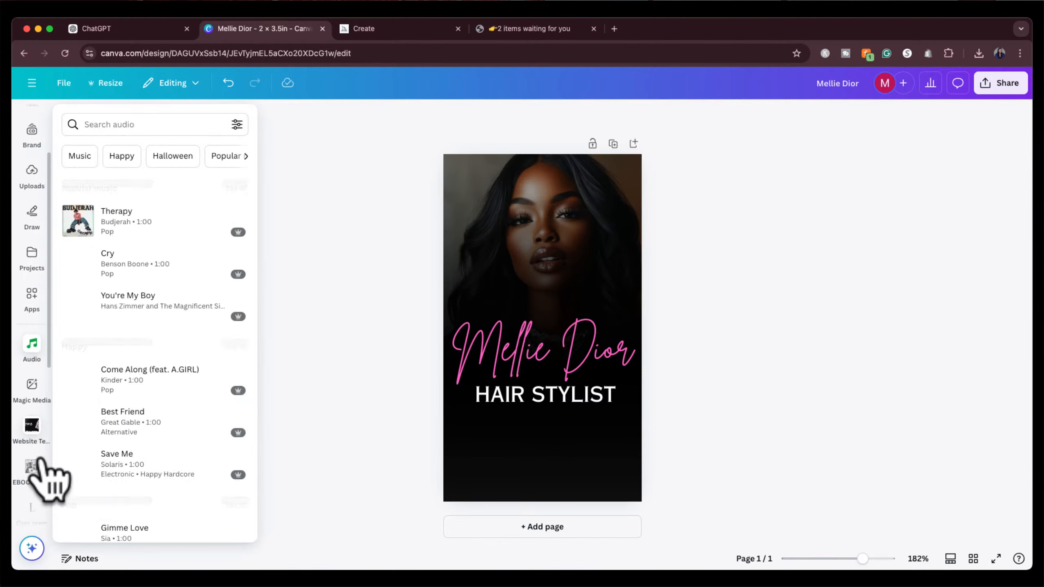
{"action": "scroll", "coordinate": [45, 473], "scroll_direction": "down", "scroll_amount": 5}
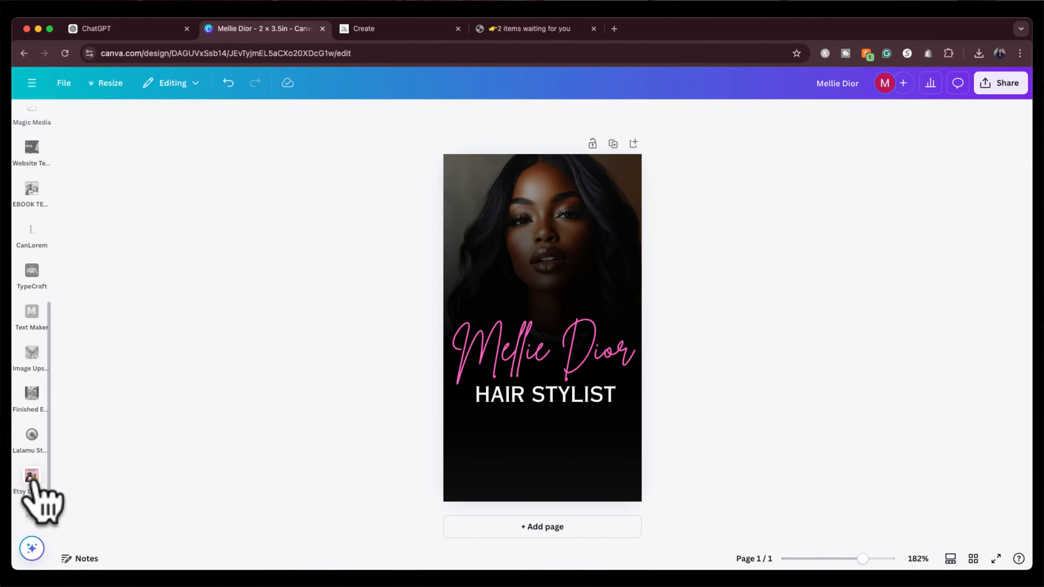
{"action": "left_click", "coordinate": [33, 478]}
{"action": "left_click", "coordinate": [29, 377]}
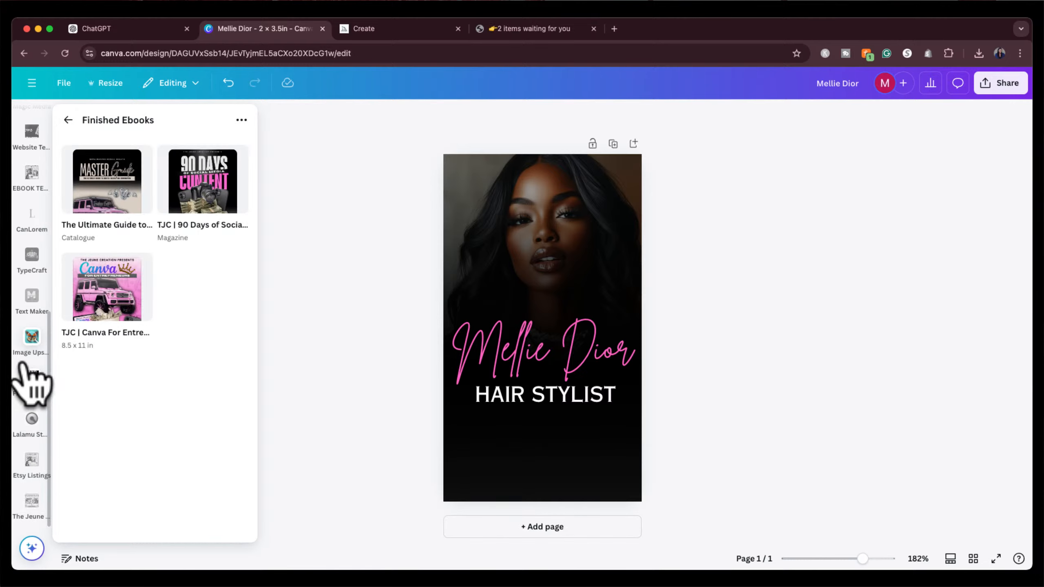
{"action": "left_click", "coordinate": [30, 378]}
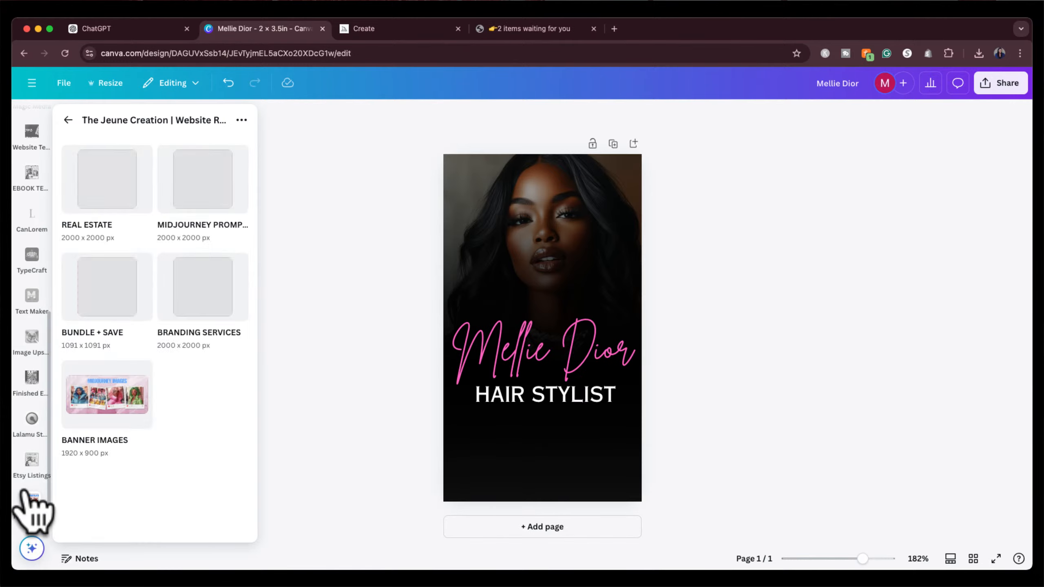
{"action": "scroll", "coordinate": [29, 508], "scroll_direction": "up", "scroll_amount": 3}
{"action": "scroll", "coordinate": [29, 508], "scroll_direction": "up", "scroll_amount": 3}
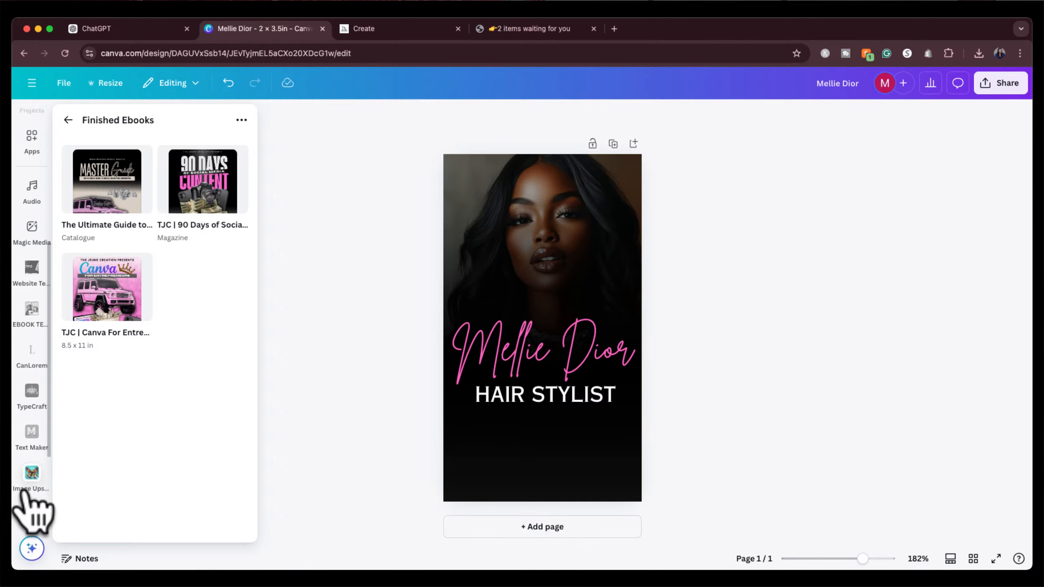
{"action": "scroll", "coordinate": [32, 506], "scroll_direction": "up", "scroll_amount": 3}
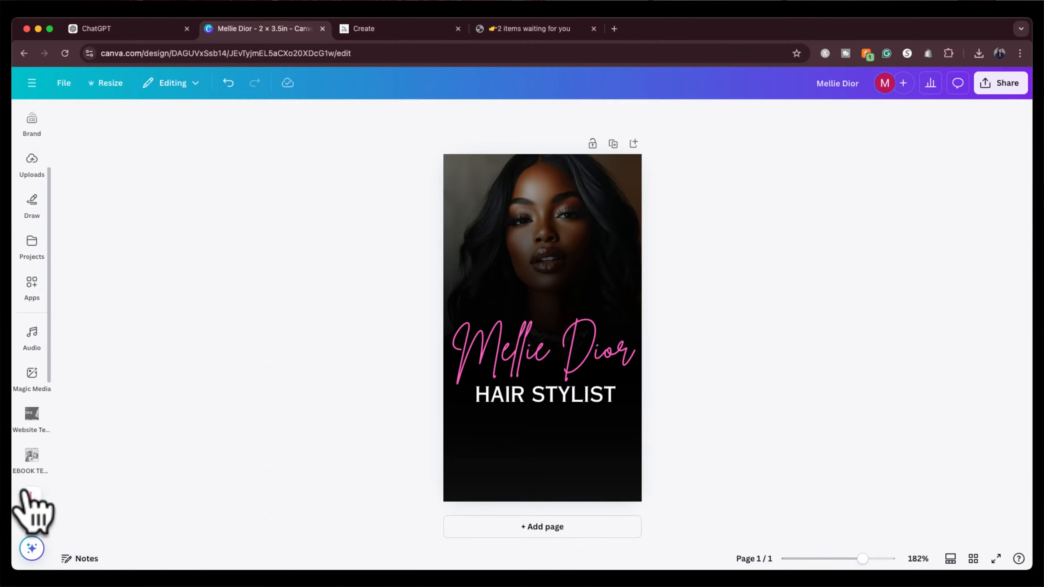
{"action": "left_click", "coordinate": [32, 495]}
Search Apps for a QR code generator and open it in the design.
{"action": "left_click", "coordinate": [22, 348]}
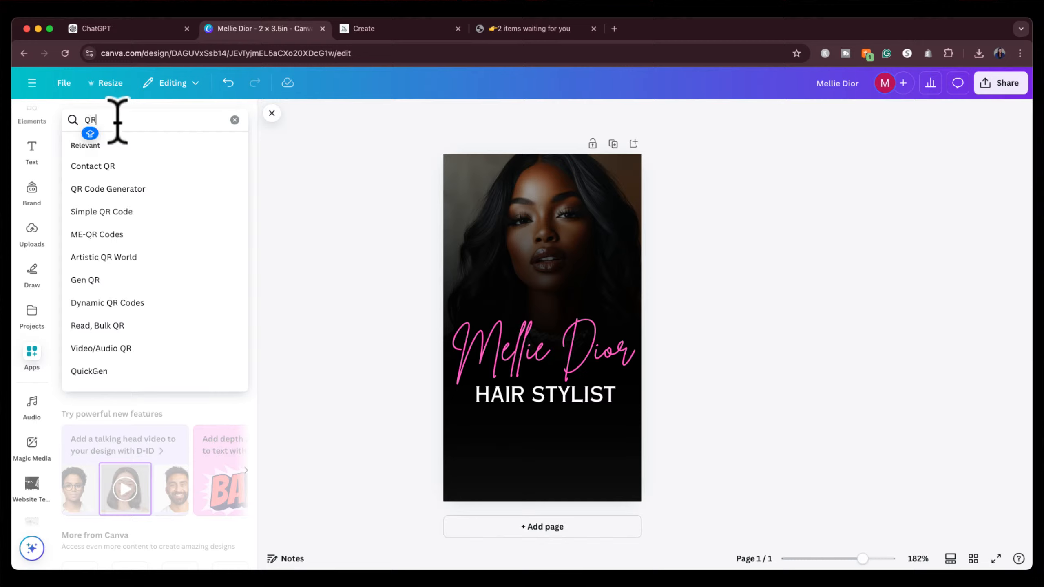
{"action": "type", "text": "C"}
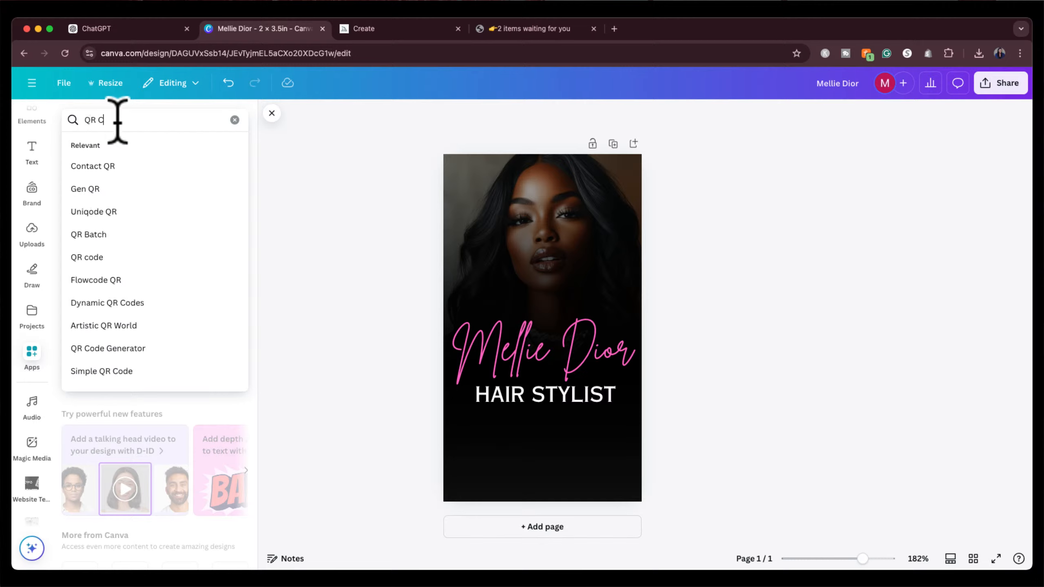
{"action": "type", "text": "ODE"}
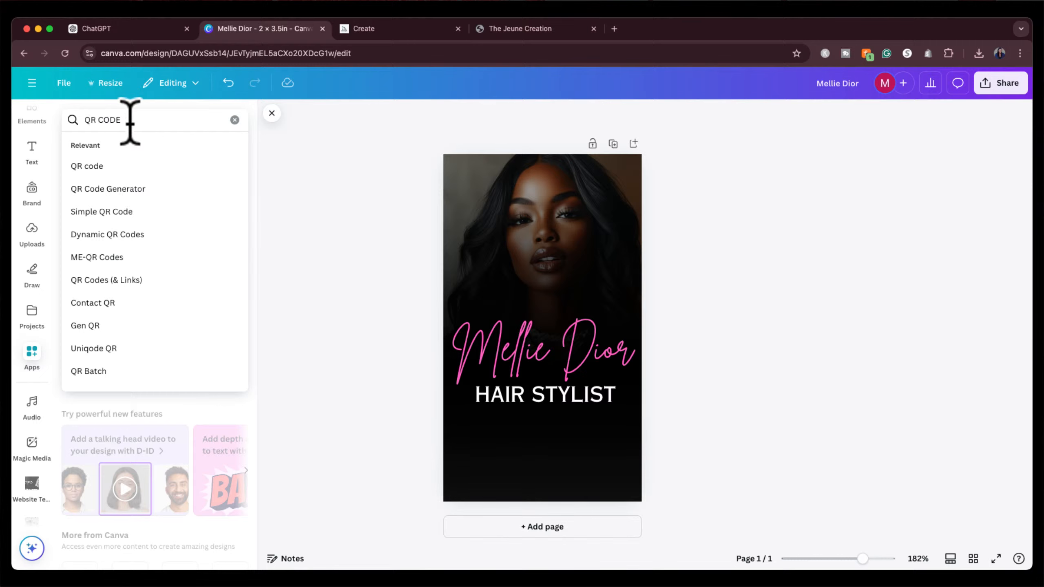
{"action": "key", "text": "Return"}
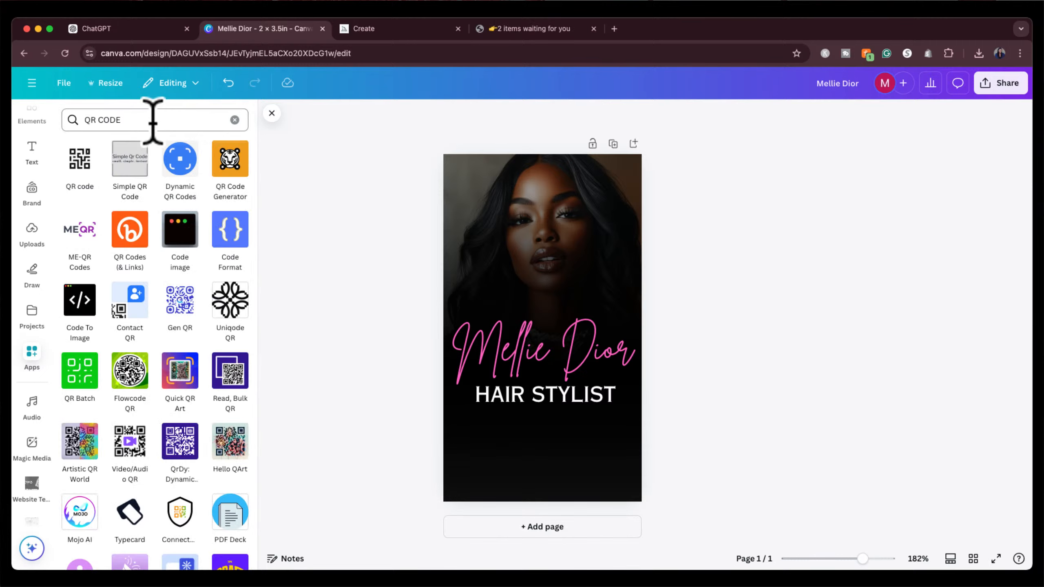
{"action": "left_click", "coordinate": [80, 164]}
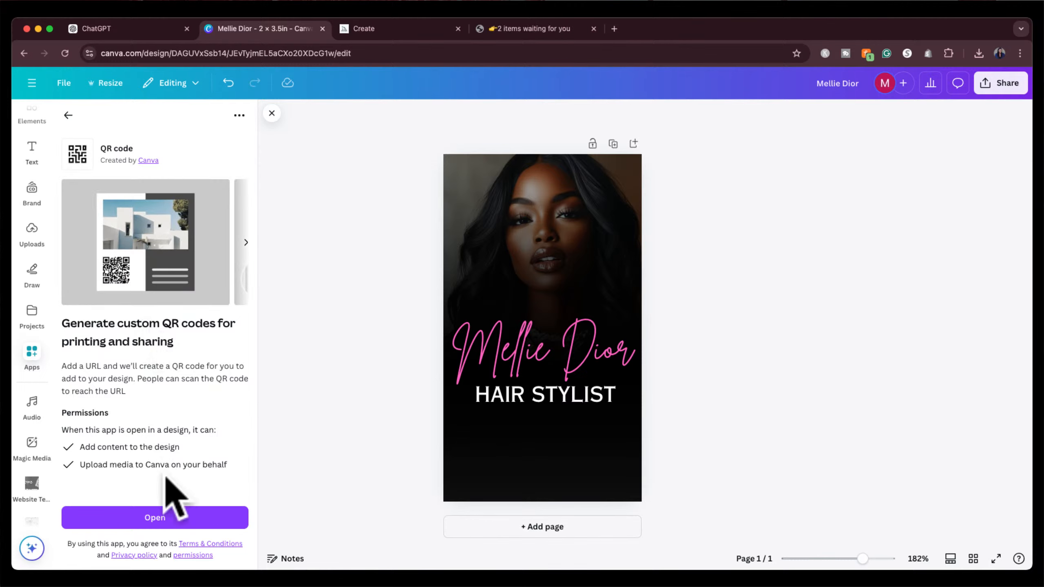
{"action": "left_click", "coordinate": [158, 519]}
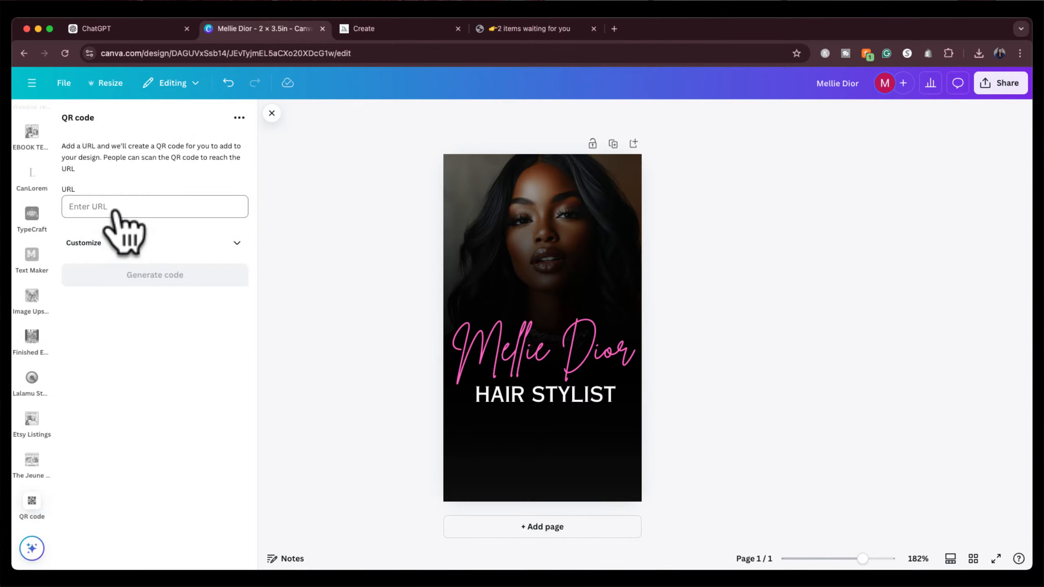
Copy the thejeunecreation.com address from the website tab and paste it into the URL field.
{"action": "left_click", "coordinate": [542, 29]}
{"action": "left_click", "coordinate": [425, 60]}
{"action": "key", "text": "super+c"}
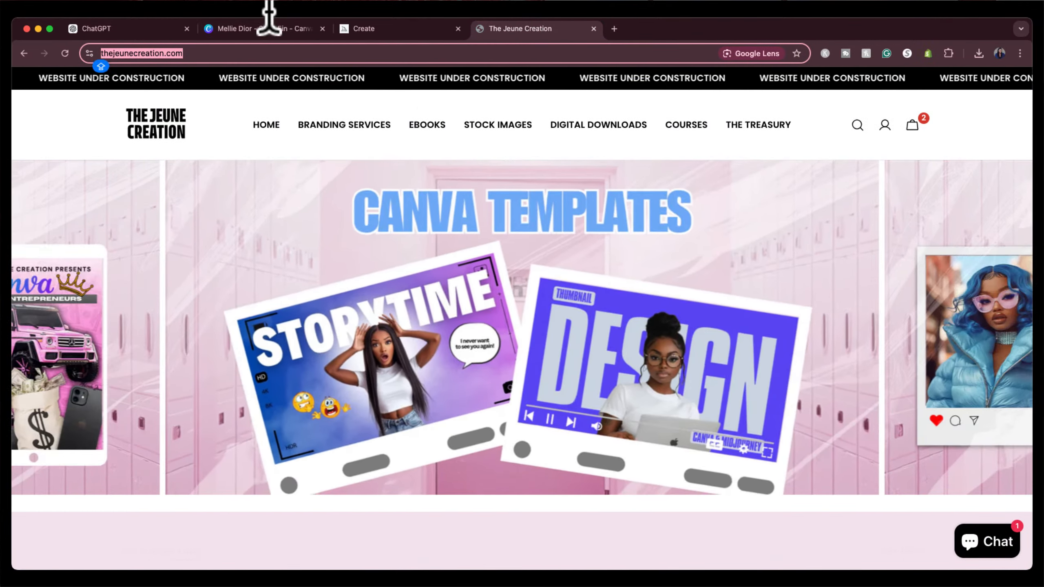
{"action": "left_click", "coordinate": [261, 28]}
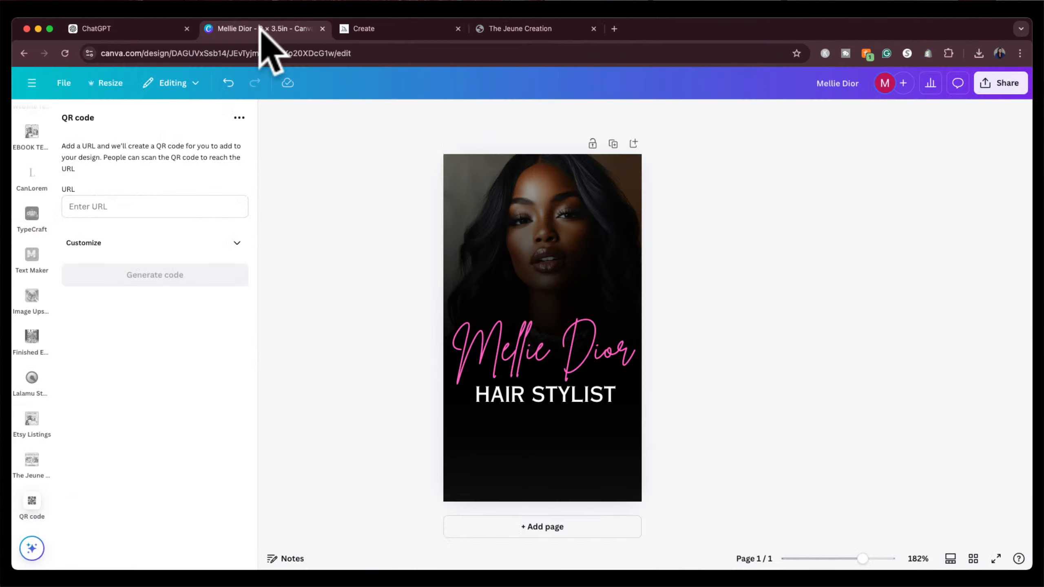
{"action": "left_click", "coordinate": [132, 207]}
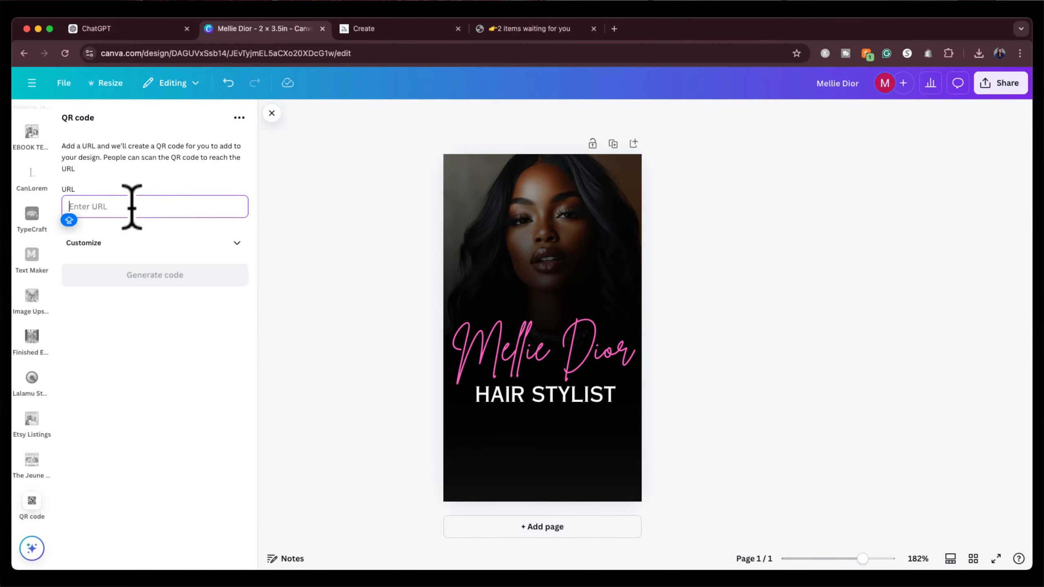
{"action": "key", "text": "super+v"}
Generate the thejeunecreation.com QR code, then shrink and centre it below HAIR STYLIST.
{"action": "left_click", "coordinate": [143, 275]}
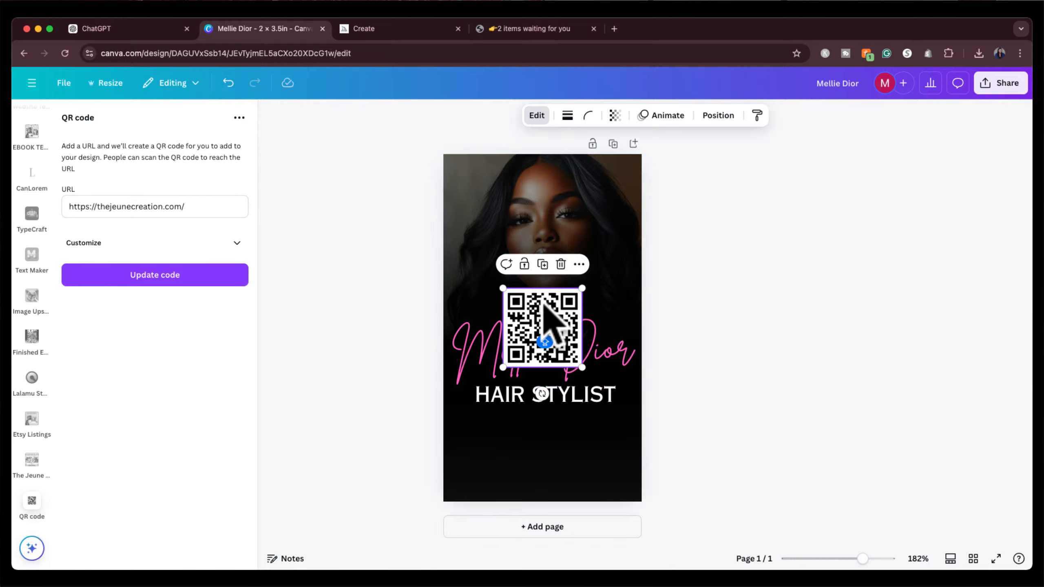
{"action": "left_click_drag", "start_coordinate": [550, 312], "coordinate": [552, 393]}
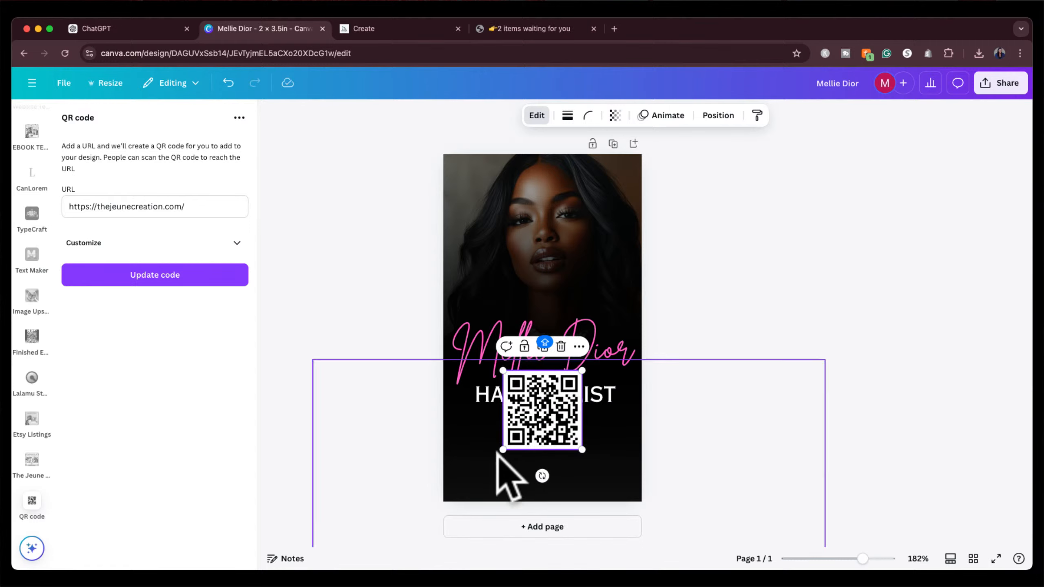
{"action": "left_click_drag", "start_coordinate": [505, 445], "coordinate": [534, 455]}
{"action": "left_click", "coordinate": [731, 308]}
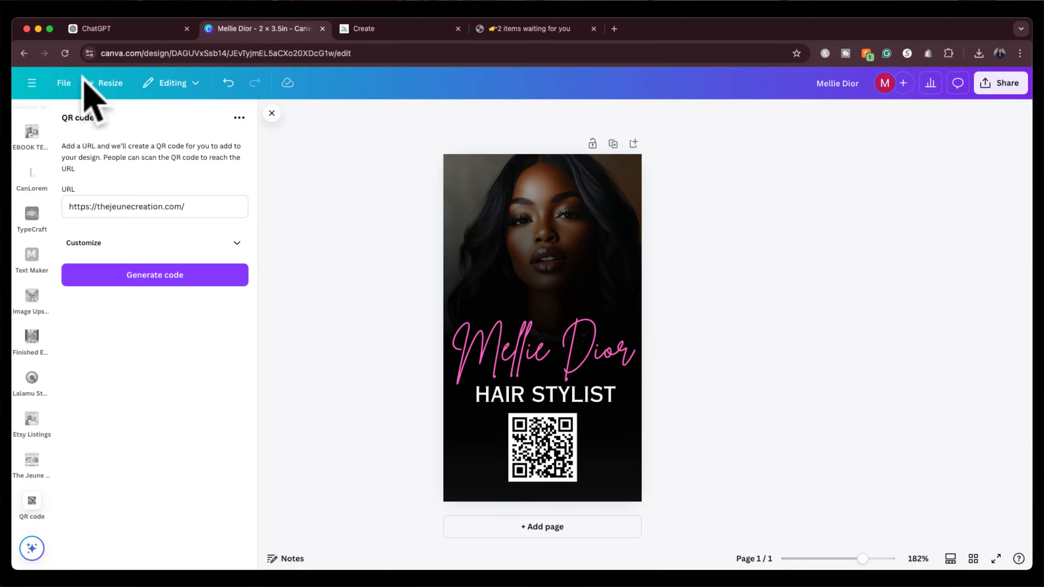
{"action": "scroll", "coordinate": [35, 165], "scroll_direction": "up", "scroll_amount": 5}
Launch Simple QR Code from the QR code app results; it reports being temporarily unavailable.
{"action": "left_click", "coordinate": [33, 203]}
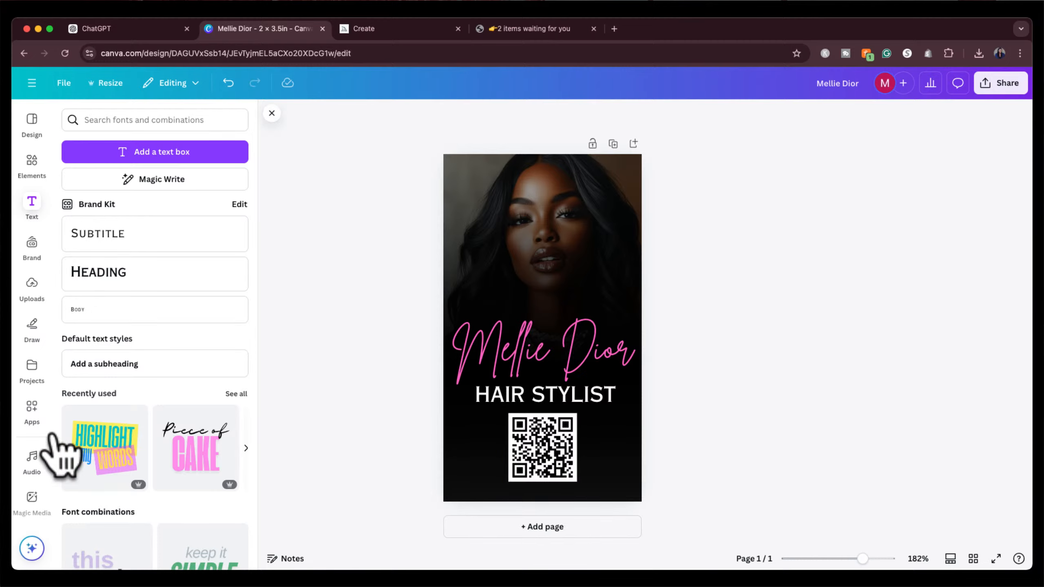
{"action": "scroll", "coordinate": [39, 460], "scroll_direction": "down", "scroll_amount": 8}
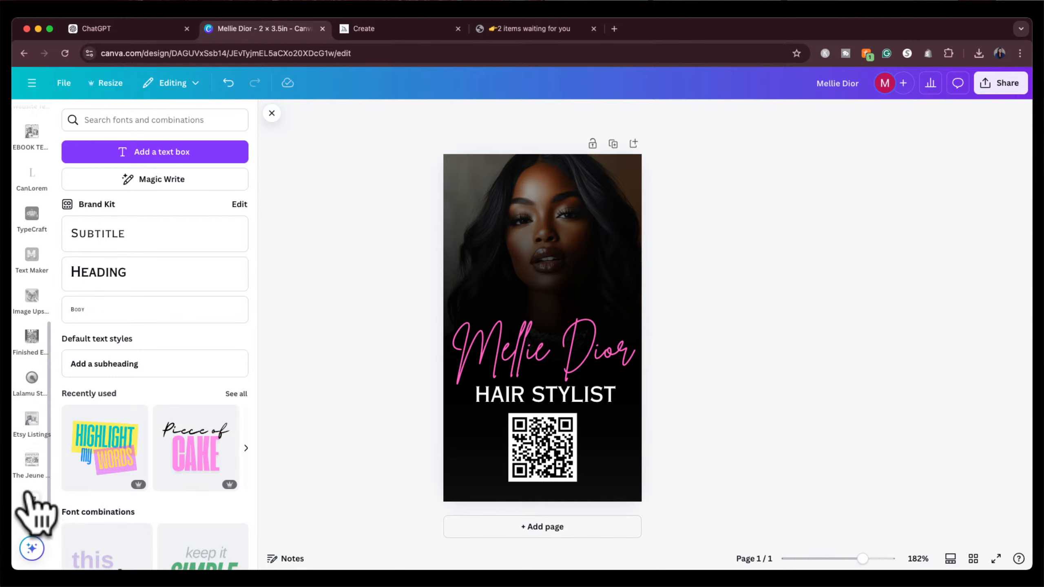
{"action": "scroll", "coordinate": [32, 298], "scroll_direction": "up", "scroll_amount": 7}
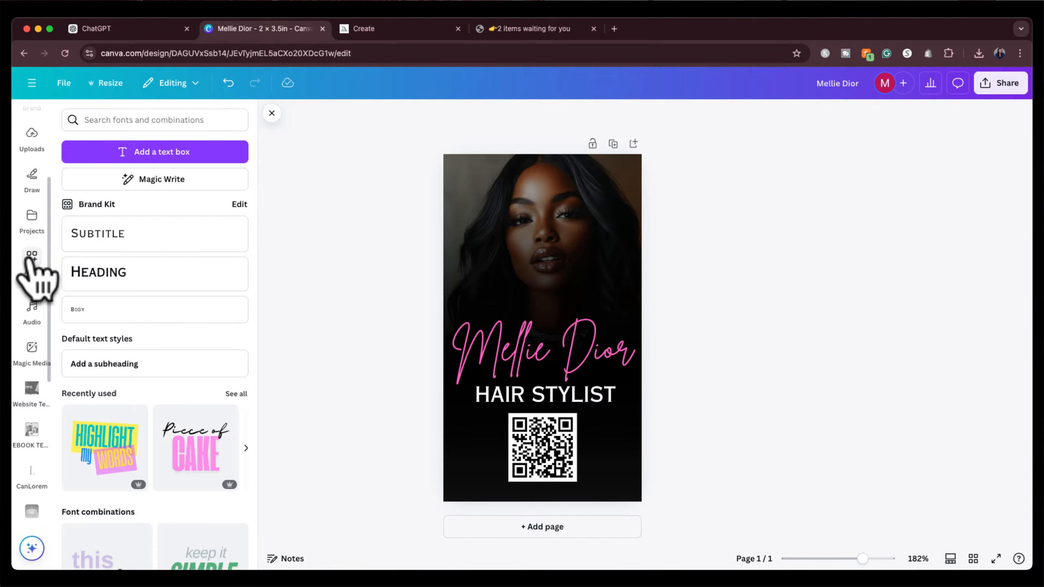
{"action": "left_click", "coordinate": [31, 258]}
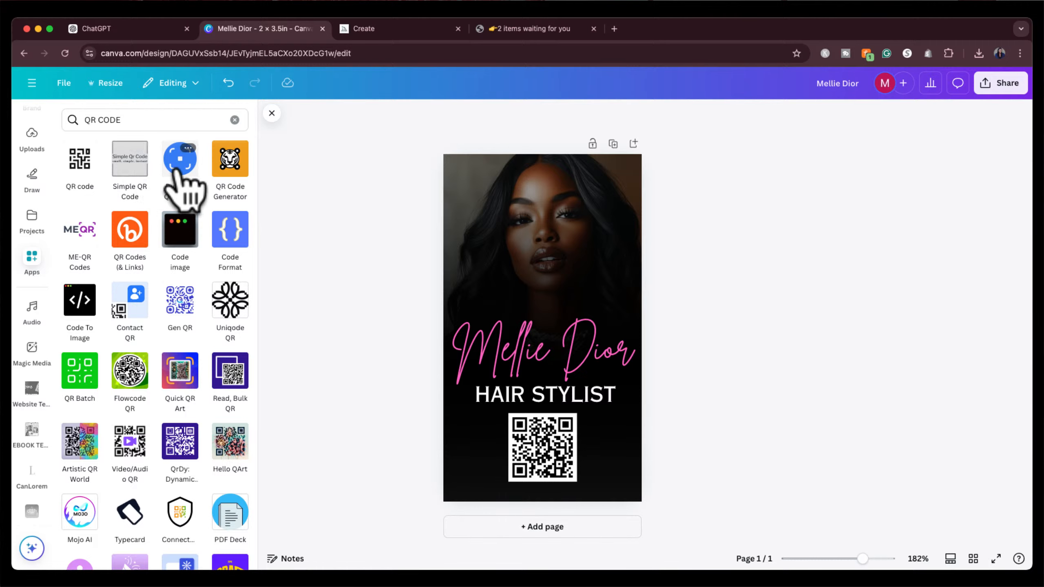
{"action": "left_click", "coordinate": [132, 173]}
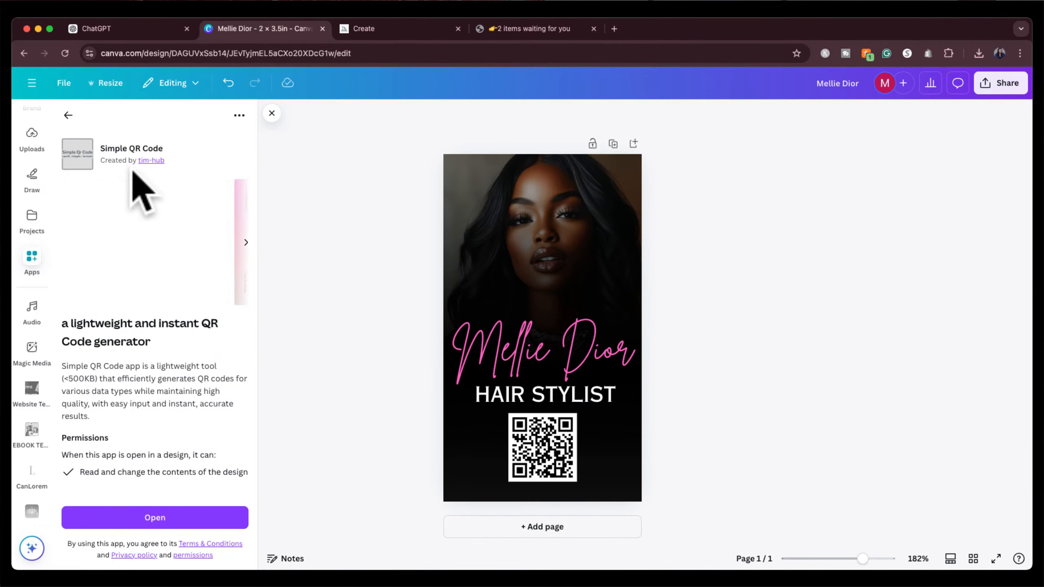
{"action": "left_click", "coordinate": [175, 519]}
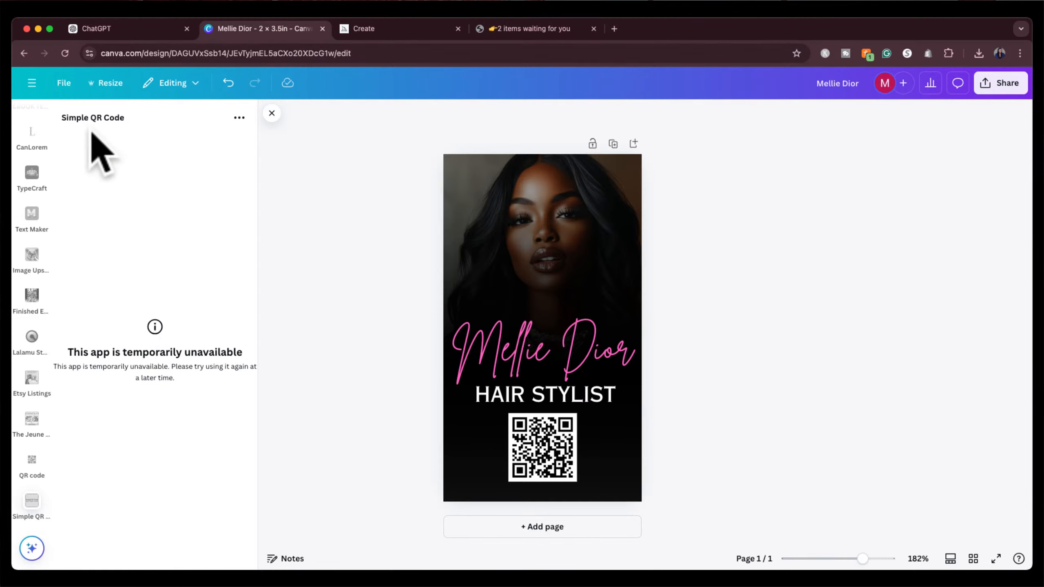
{"action": "scroll", "coordinate": [33, 164], "scroll_direction": "up", "scroll_amount": 5}
{"action": "scroll", "coordinate": [33, 173], "scroll_direction": "up", "scroll_amount": 5}
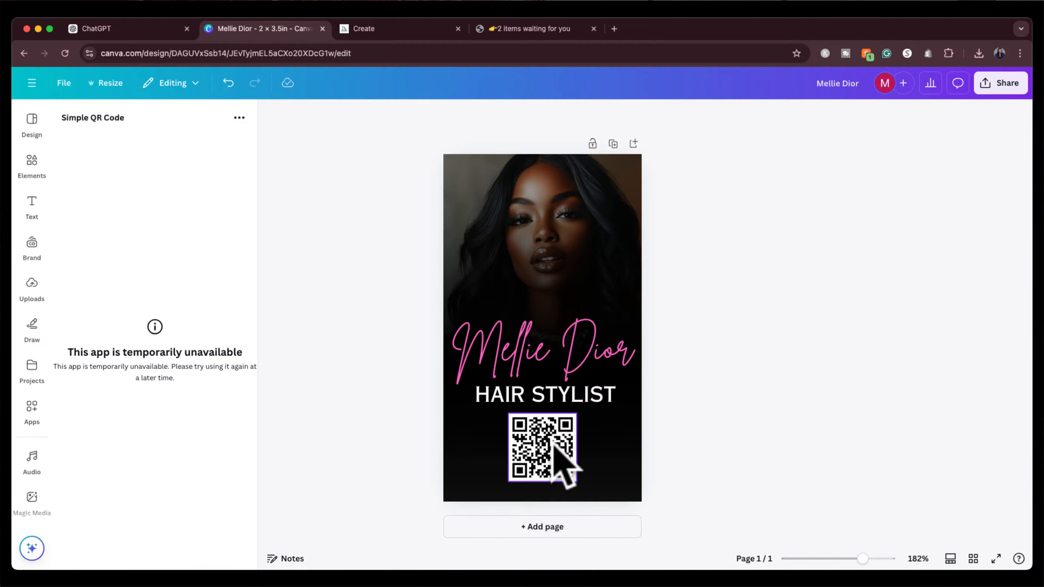
Duplicate HAIR STYLIST to the card bottom at size 9.5 and retype it as the social-media handle.
{"action": "left_click", "coordinate": [32, 210]}
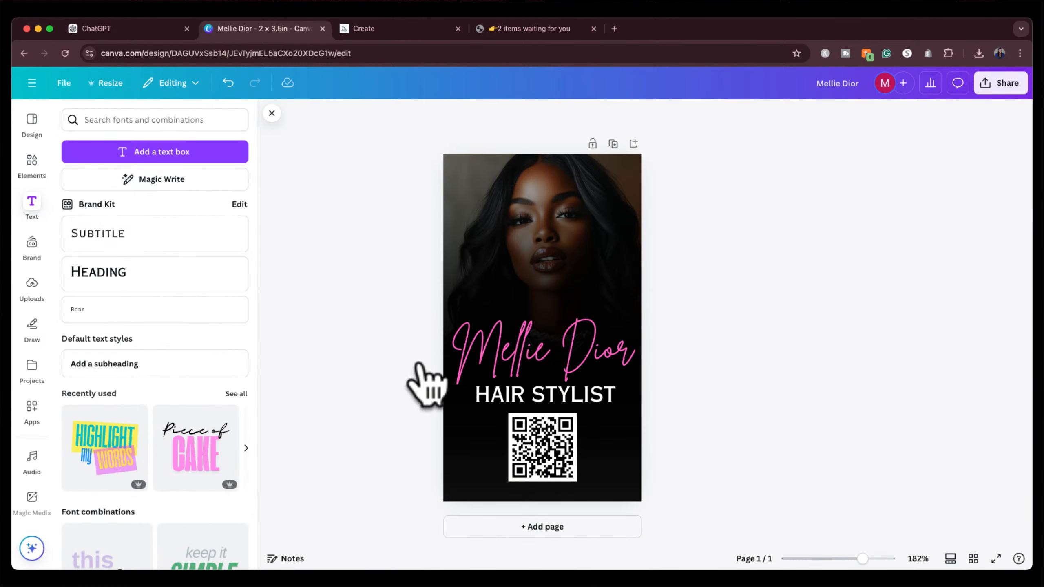
{"action": "left_click", "coordinate": [530, 391]}
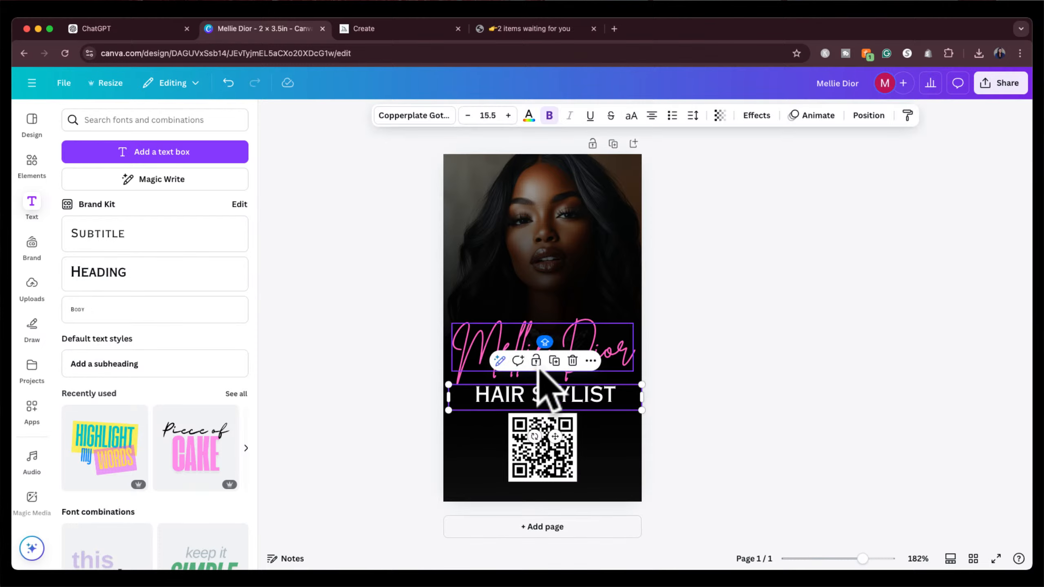
{"action": "left_click", "coordinate": [554, 360]}
{"action": "left_click_drag", "start_coordinate": [559, 395], "coordinate": [549, 496]}
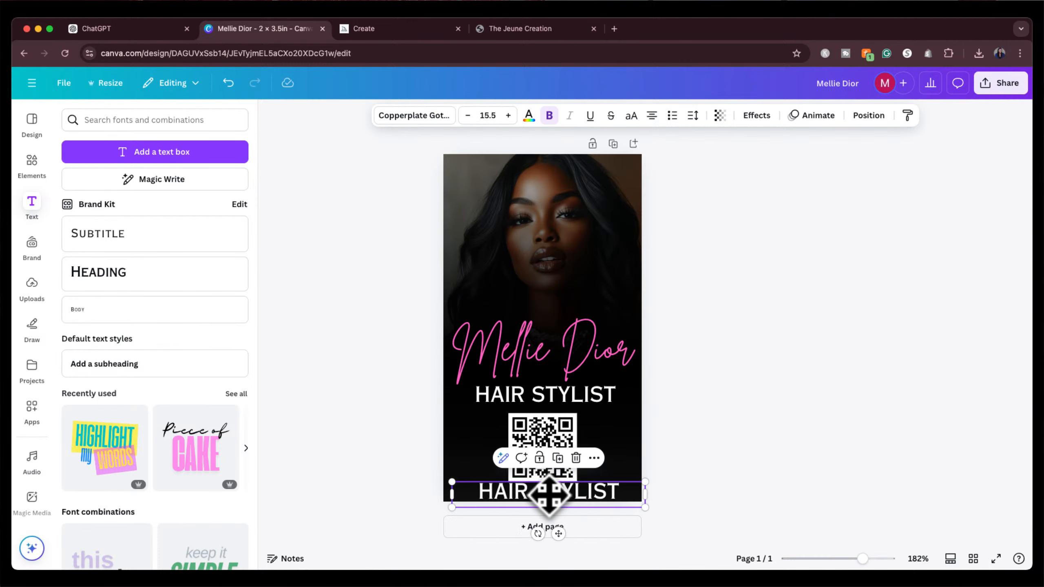
{"action": "left_click", "coordinate": [468, 115]}
{"action": "left_click", "coordinate": [467, 115]}
{"action": "left_click", "coordinate": [468, 115]}
{"action": "left_click", "coordinate": [467, 115]}
{"action": "left_click", "coordinate": [467, 115]}
{"action": "left_click", "coordinate": [468, 115]}
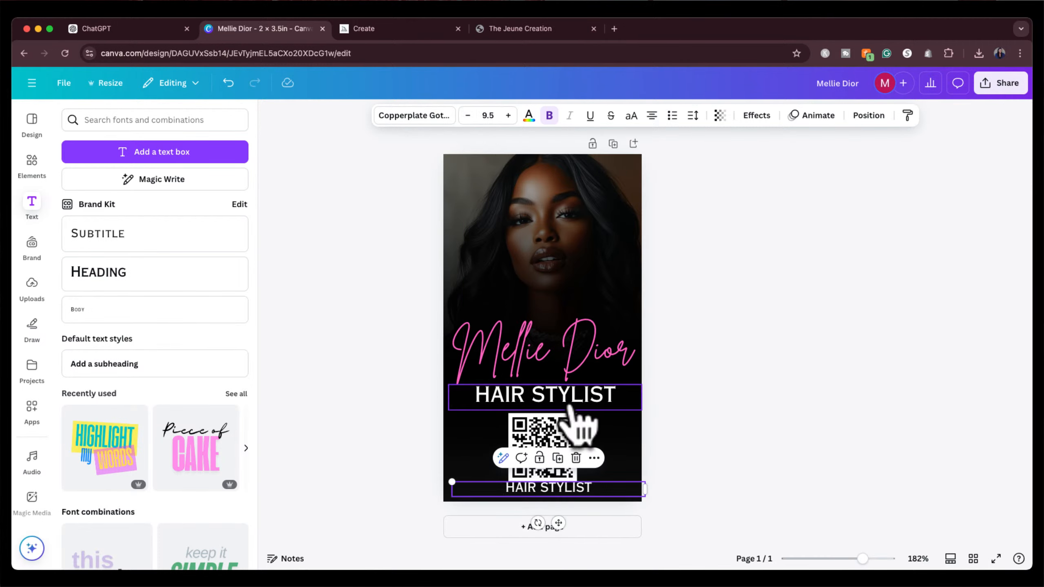
{"action": "double_click", "coordinate": [567, 489]}
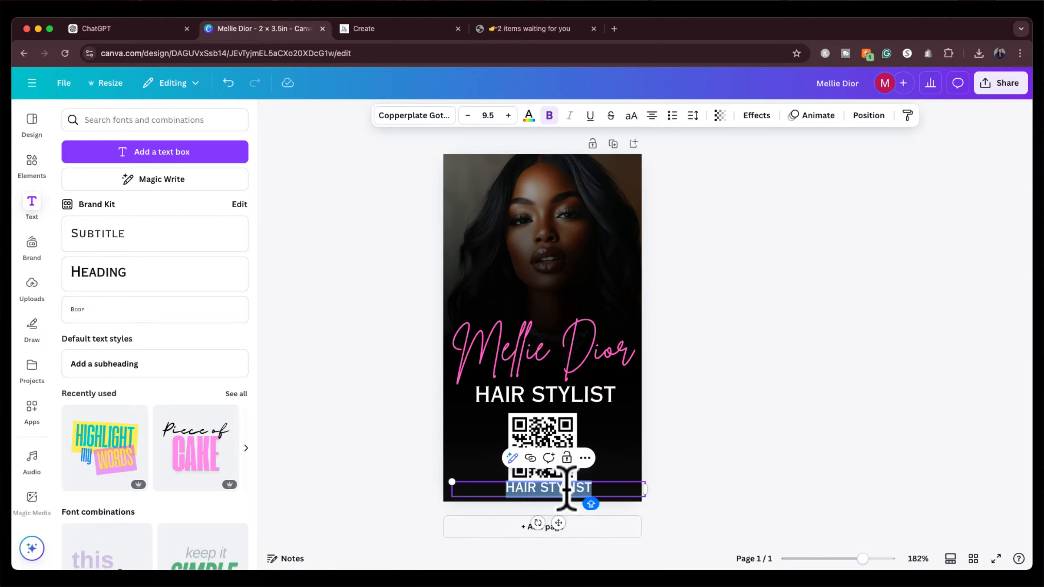
{"action": "type", "text": "@MELLIEDI"}
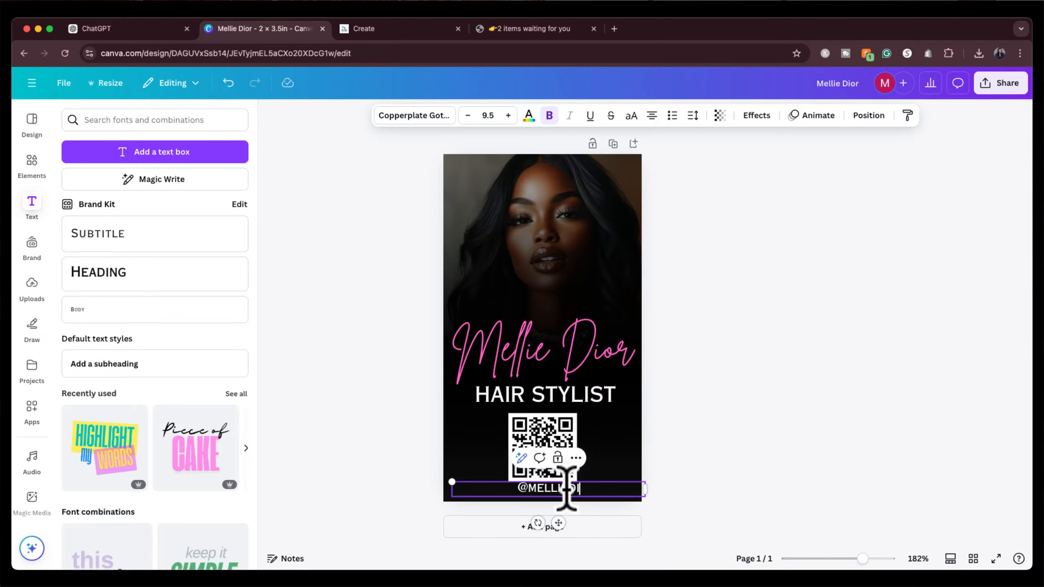
{"action": "type", "text": "ORHAIR"}
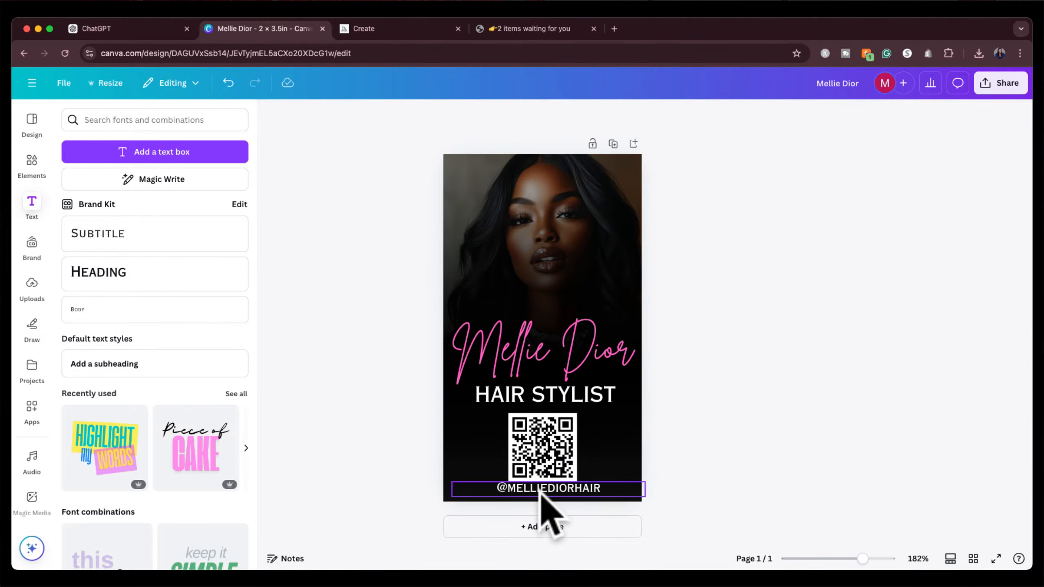
Evenly space the pink name, HAIR STYLIST, QR code and handle down the card.
{"action": "left_click_drag", "start_coordinate": [540, 495], "coordinate": [536, 494]}
{"action": "left_click", "coordinate": [536, 444]}
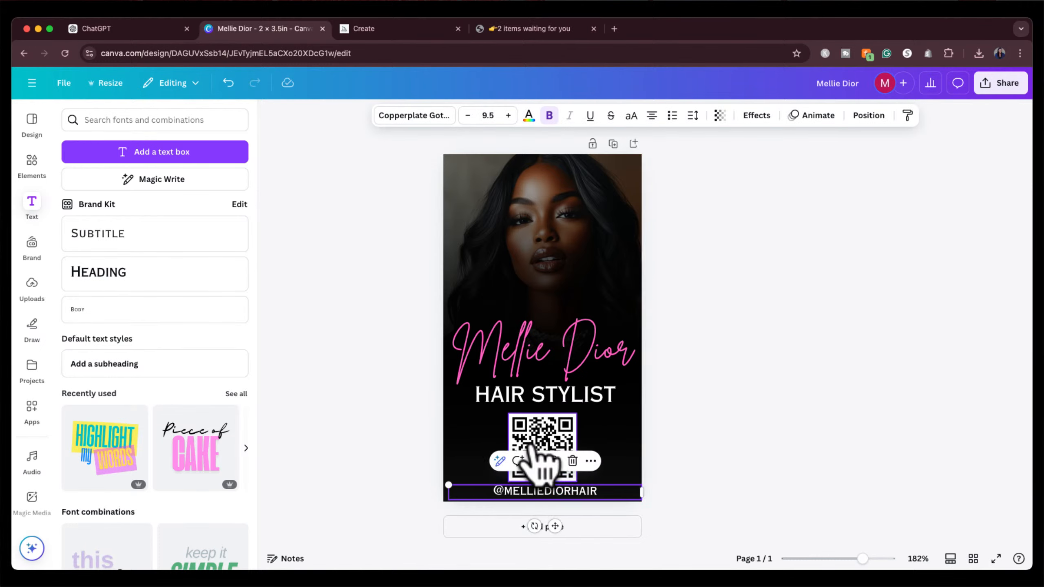
{"action": "left_click_drag", "start_coordinate": [536, 443], "coordinate": [543, 431]}
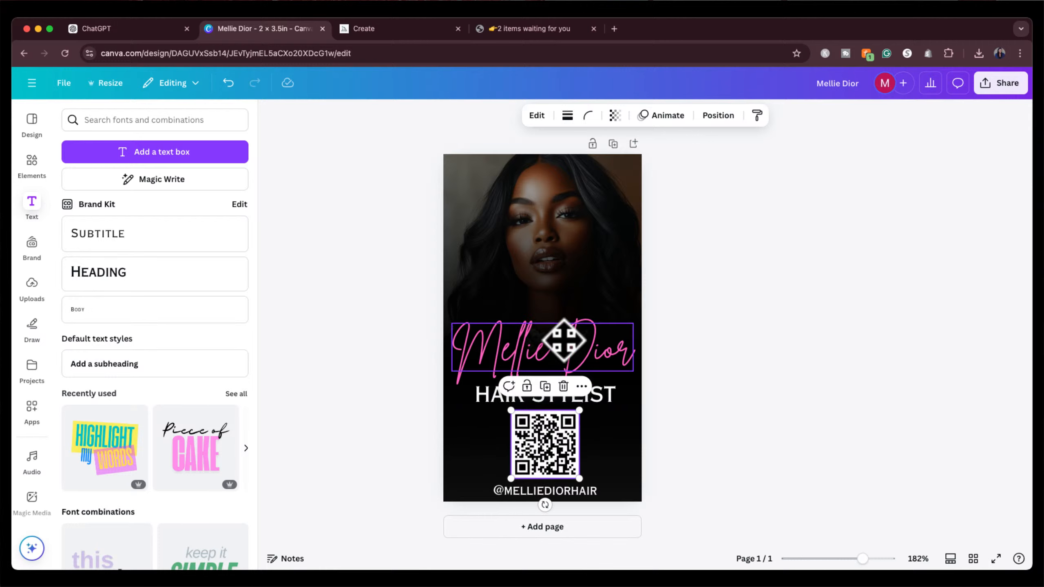
{"action": "mouse_move", "coordinate": [564, 347]}
{"action": "left_mouse_down"}
{"action": "mouse_move", "coordinate": [560, 308]}
{"action": "mouse_move", "coordinate": [563, 327]}
{"action": "left_mouse_up"}
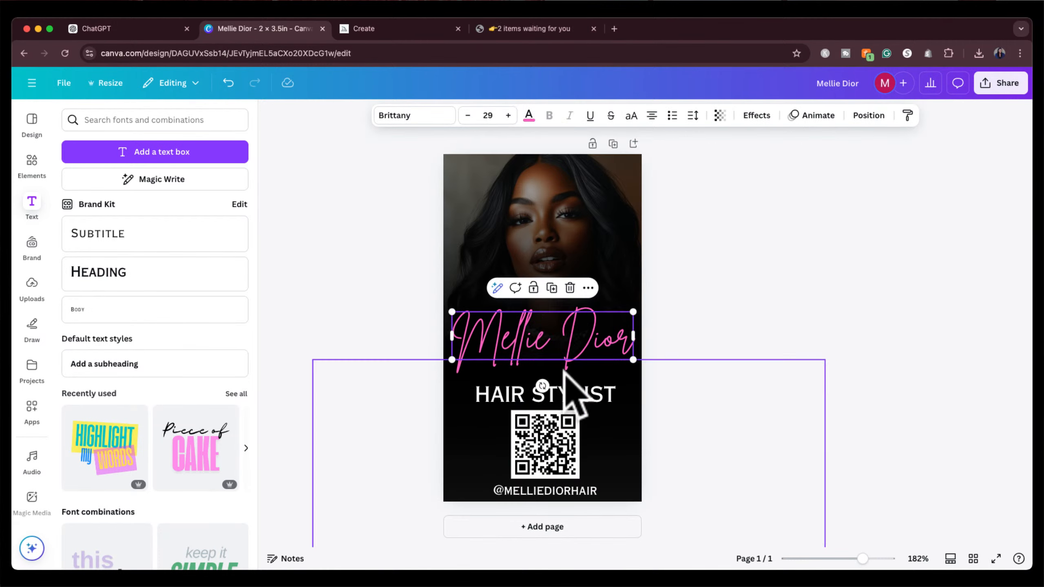
{"action": "mouse_move", "coordinate": [571, 395]}
{"action": "left_mouse_down"}
{"action": "mouse_move", "coordinate": [581, 392]}
{"action": "mouse_move", "coordinate": [571, 378]}
{"action": "left_mouse_up"}
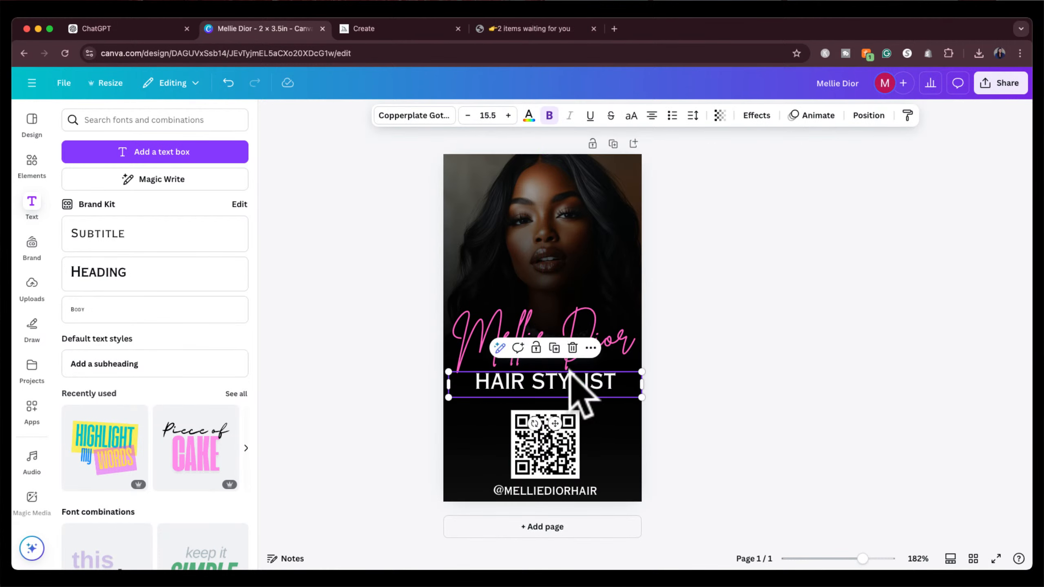
{"action": "left_click_drag", "start_coordinate": [561, 464], "coordinate": [561, 457]}
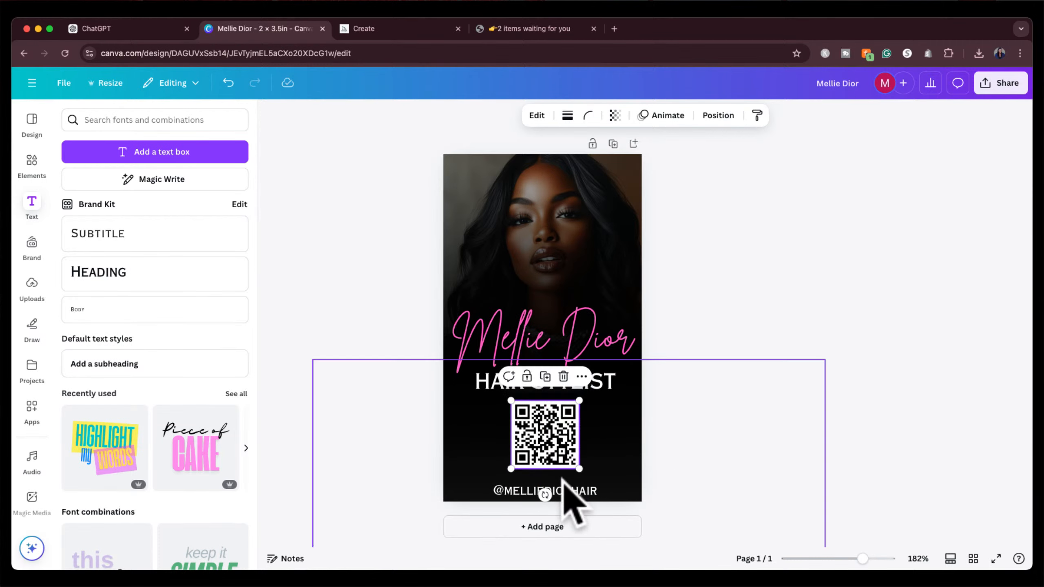
{"action": "left_click_drag", "start_coordinate": [566, 497], "coordinate": [564, 489]}
{"action": "left_click", "coordinate": [701, 355]}
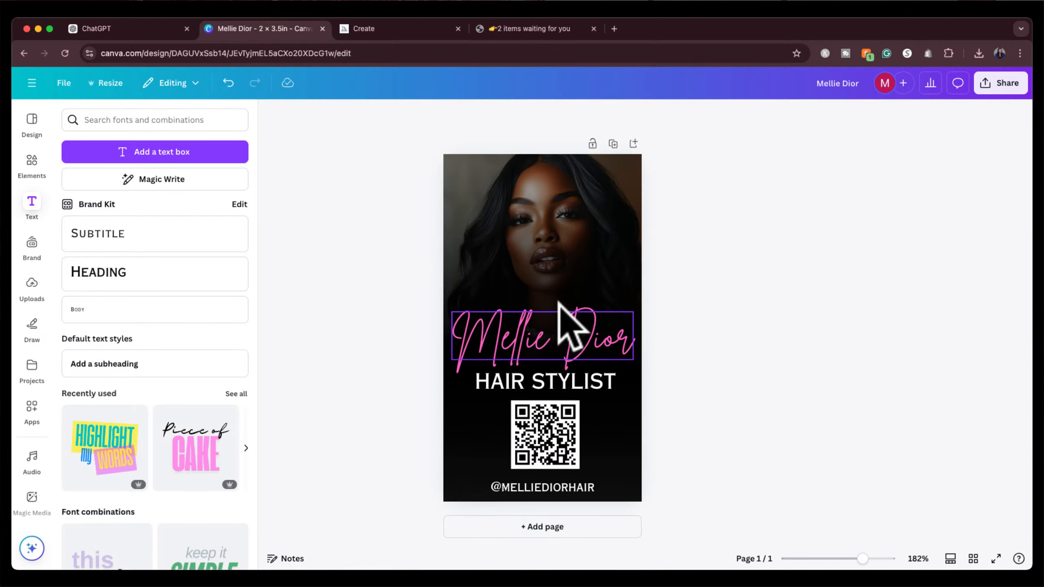
Set the bottom handle text in the Brittany script font to match the name.
{"action": "left_click", "coordinate": [551, 381]}
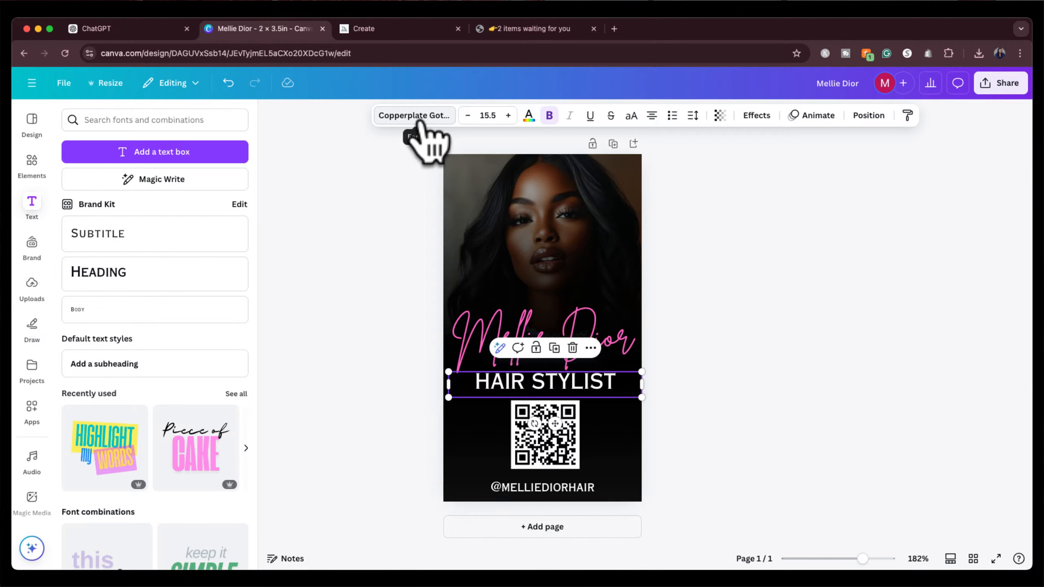
{"action": "left_click", "coordinate": [568, 336]}
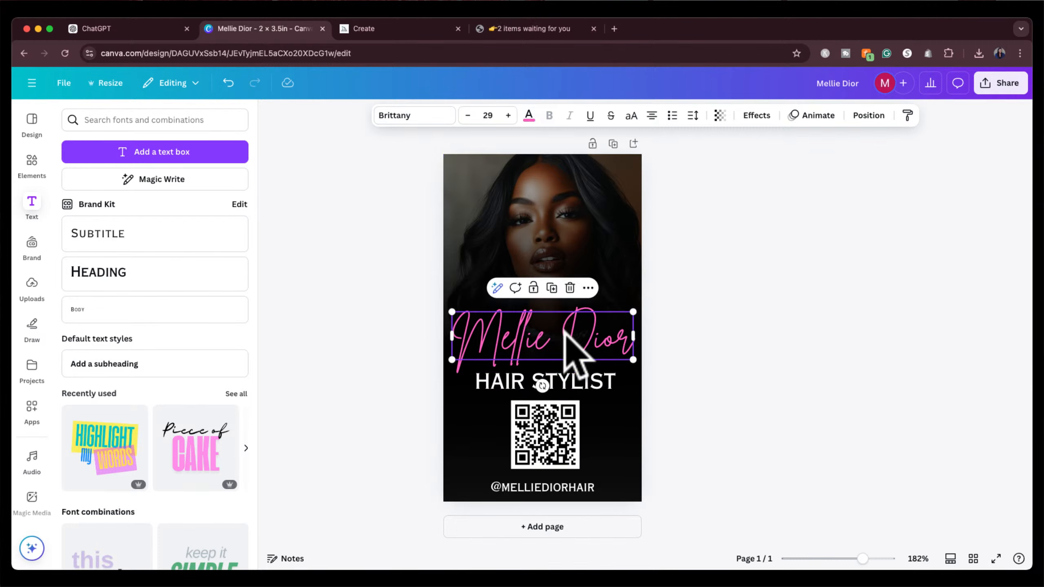
{"action": "left_click", "coordinate": [551, 490]}
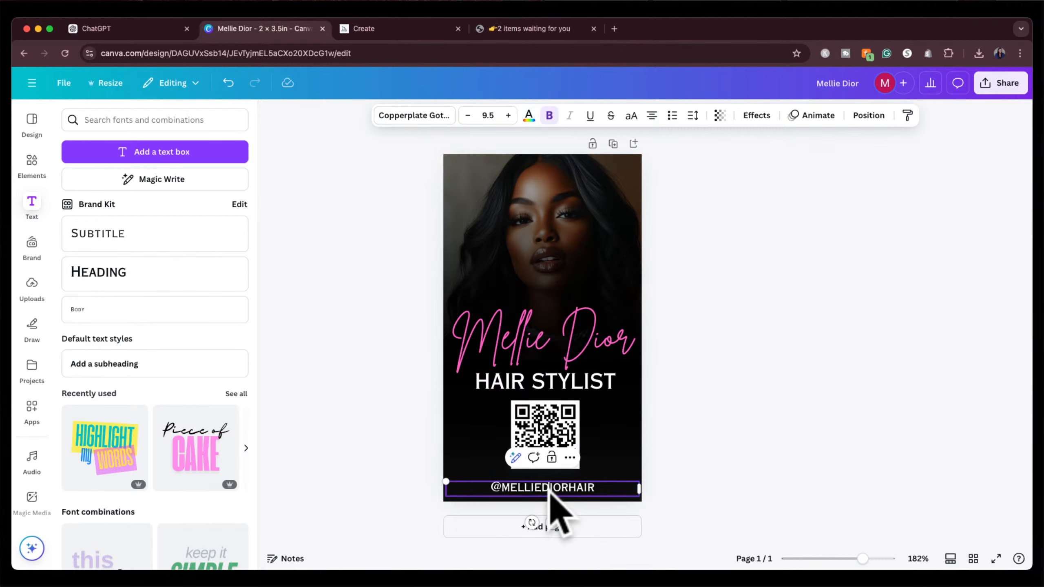
{"action": "double_click", "coordinate": [549, 488]}
{"action": "left_click", "coordinate": [380, 122]}
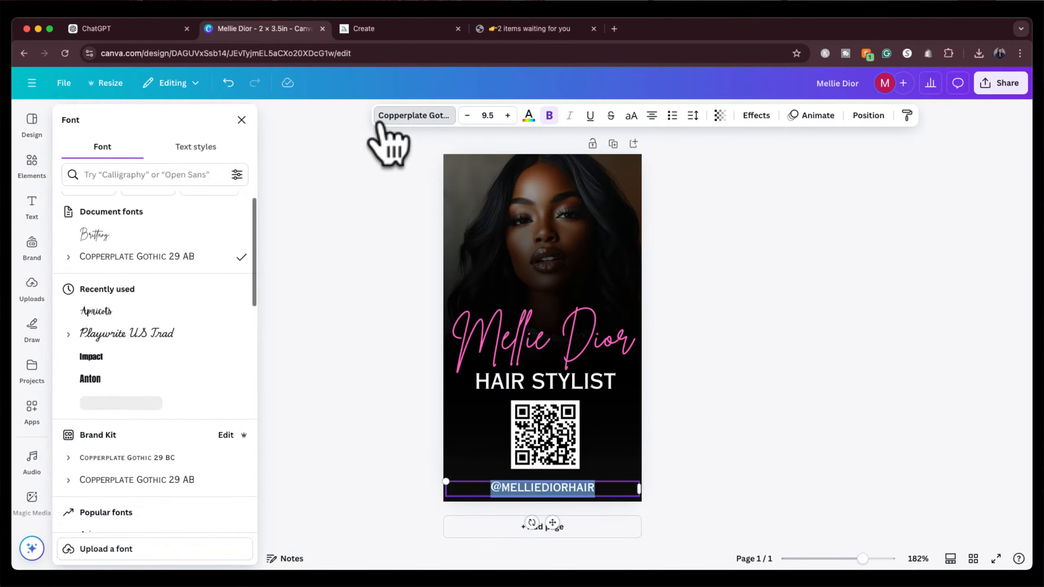
{"action": "left_click", "coordinate": [176, 239]}
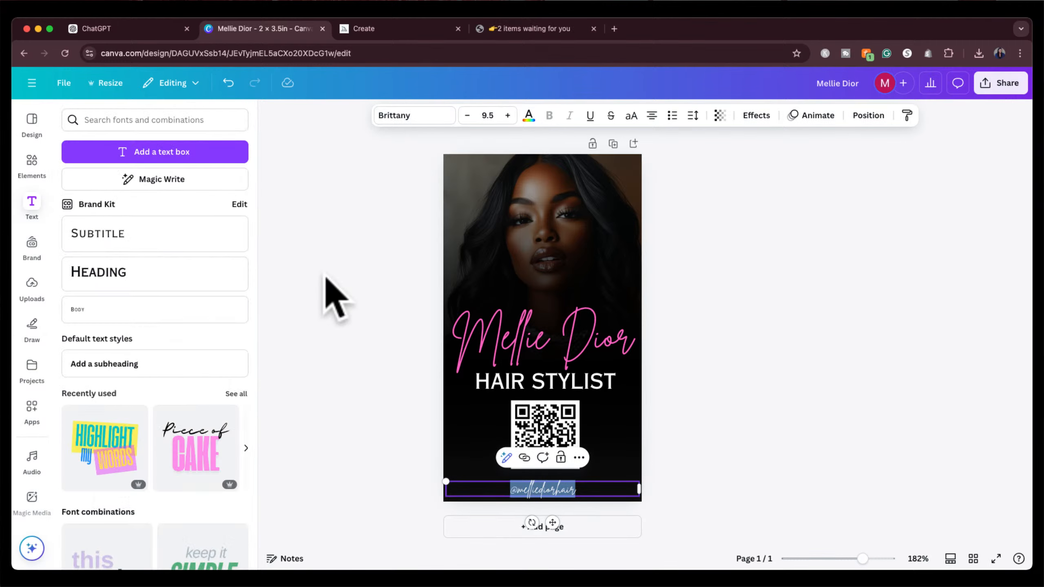
{"action": "left_click", "coordinate": [381, 283]}
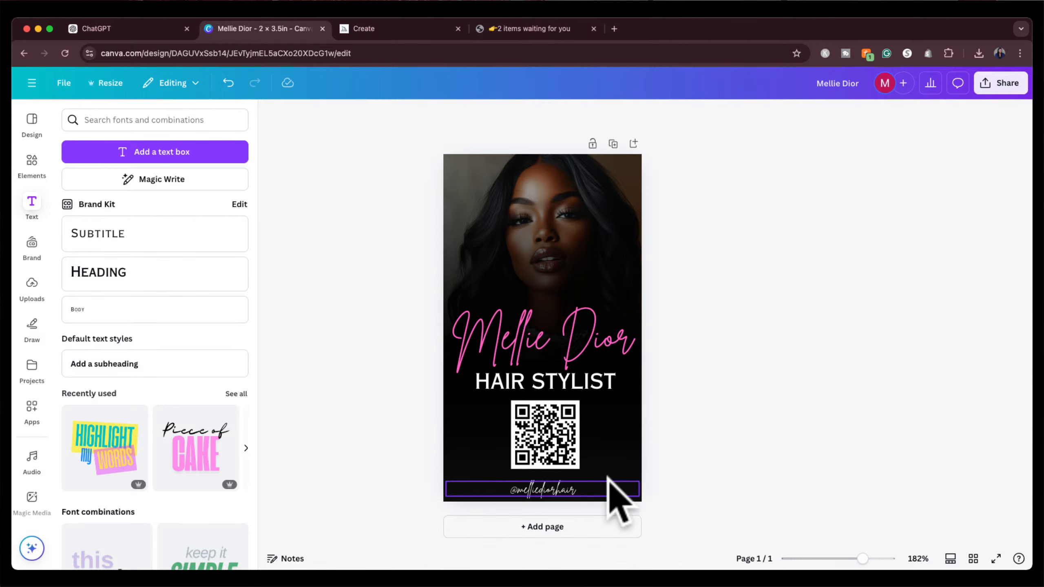
{"action": "left_click", "coordinate": [575, 488]}
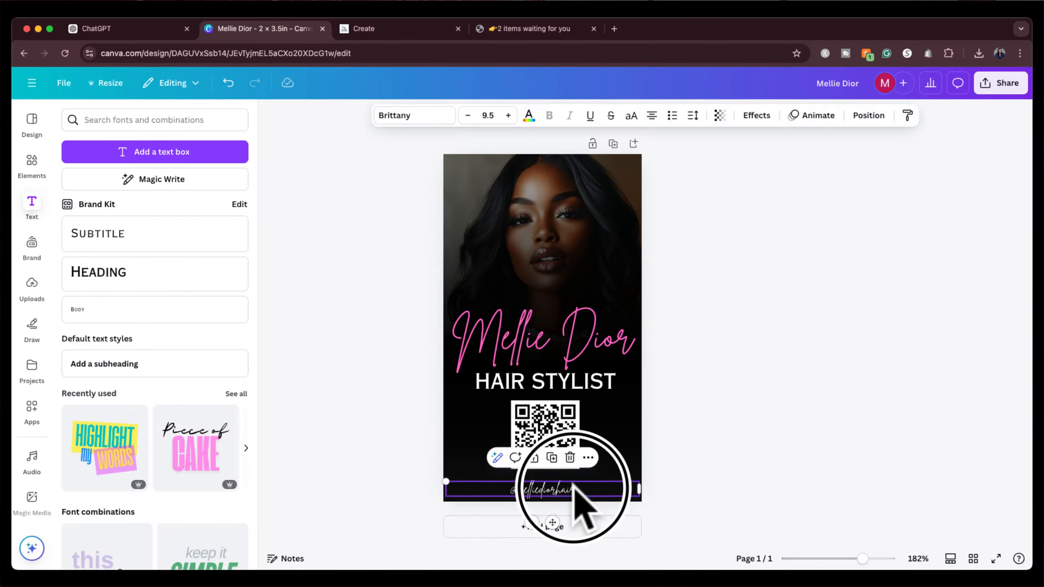
{"action": "left_click", "coordinate": [571, 432]}
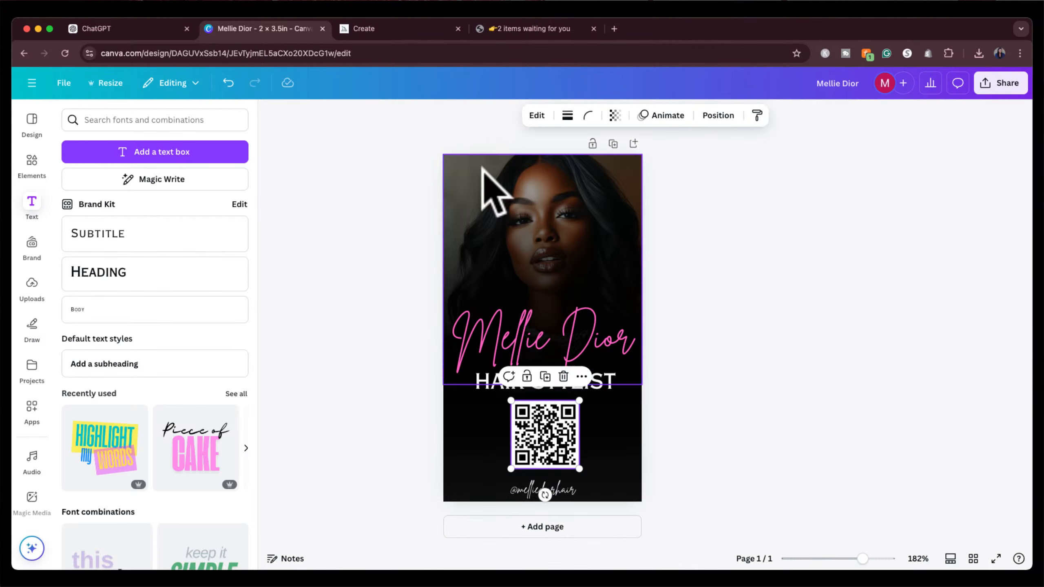
Generate a pink #EB3FA1 QR code and swap it in for the black one below HAIR STYLIST.
{"action": "left_click", "coordinate": [530, 119]}
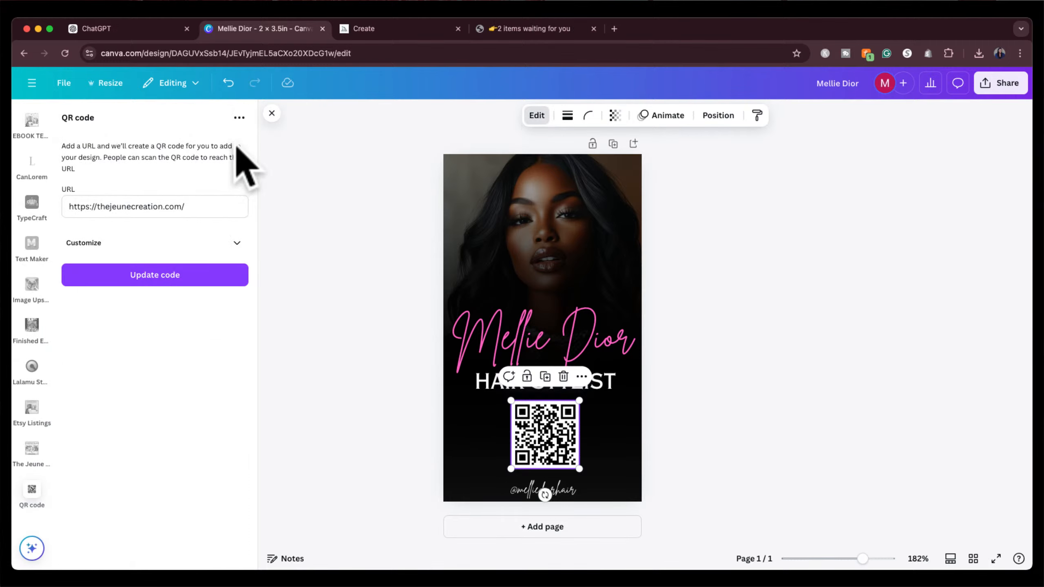
{"action": "left_click", "coordinate": [243, 252]}
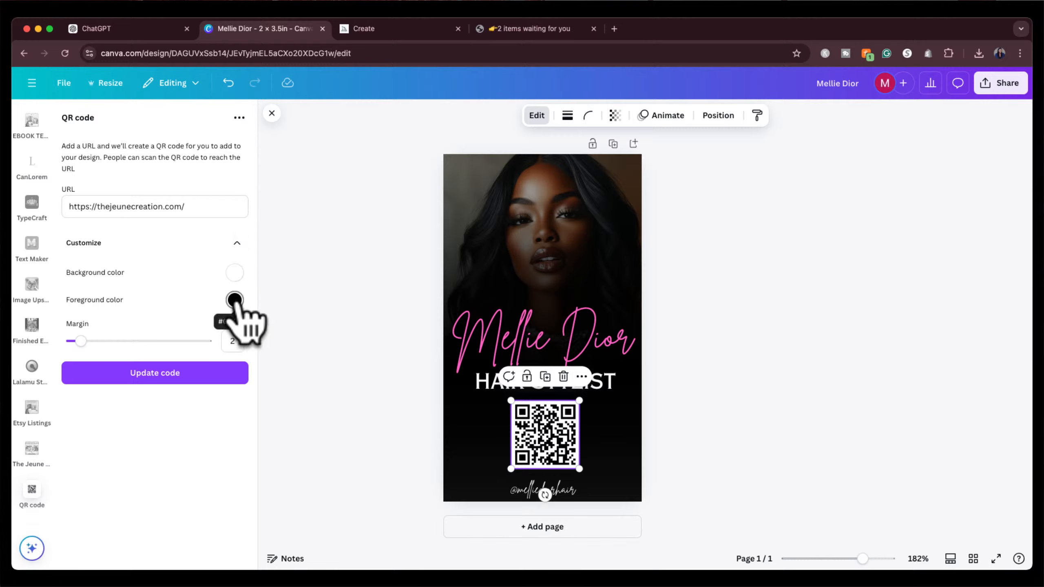
{"action": "left_click", "coordinate": [234, 300]}
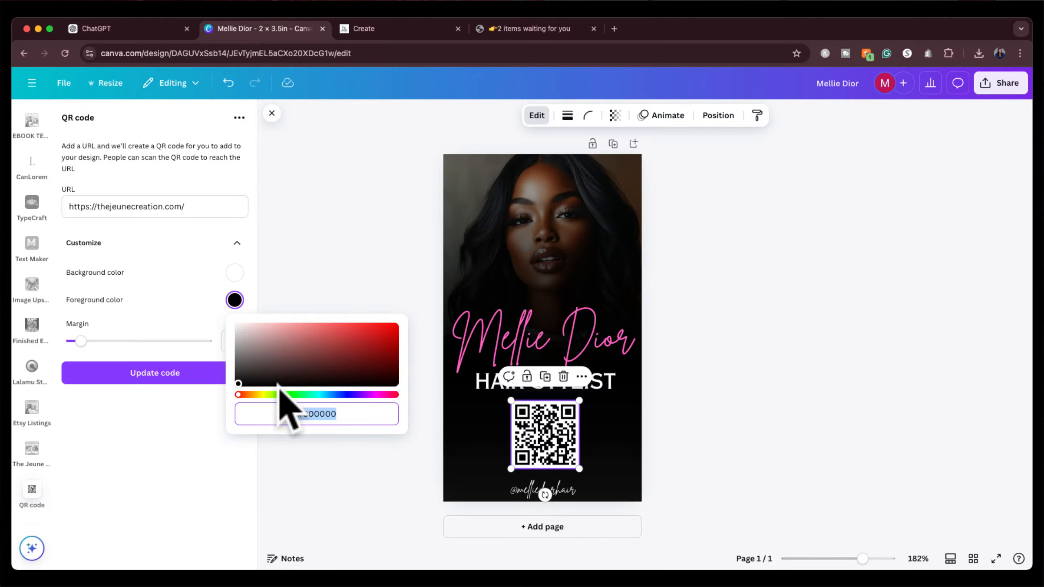
{"action": "left_click", "coordinate": [384, 394]}
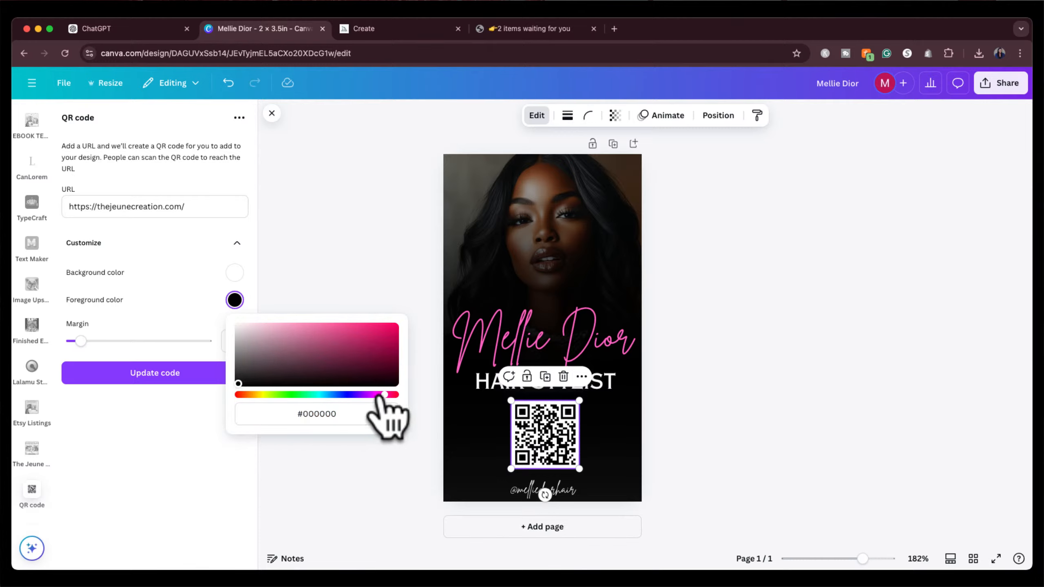
{"action": "left_click", "coordinate": [379, 395]}
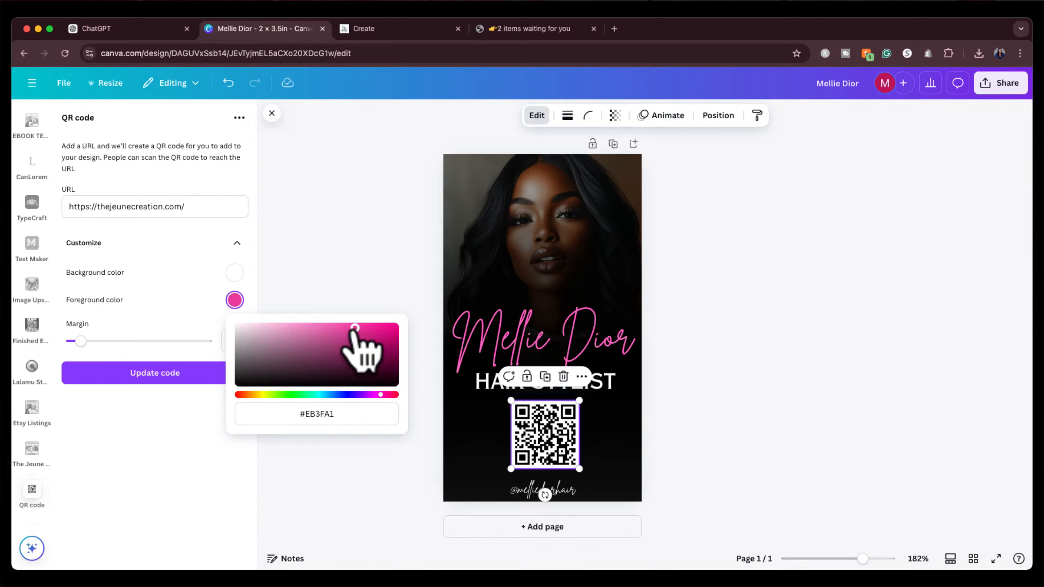
{"action": "left_click", "coordinate": [362, 303]}
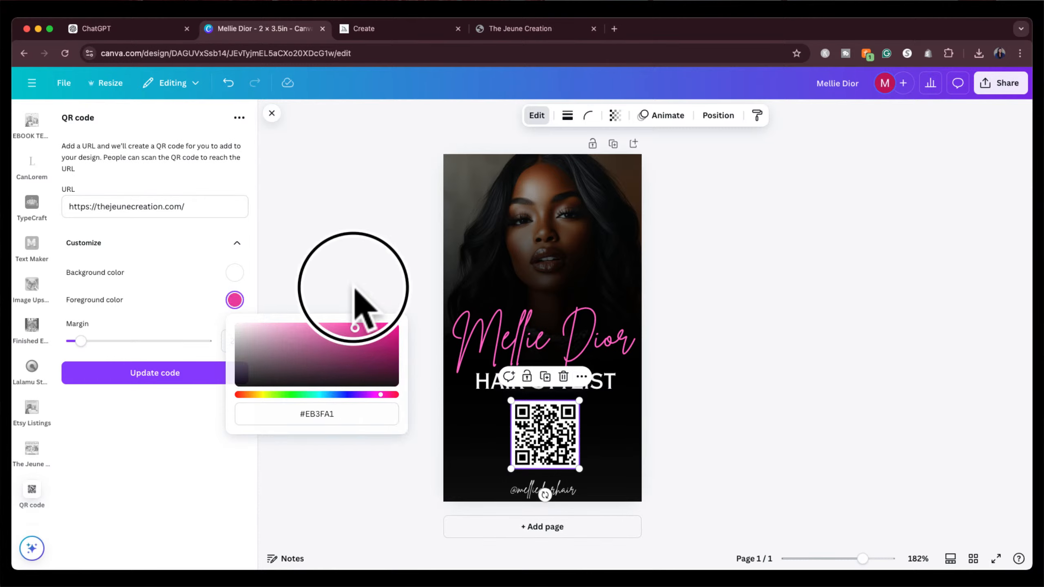
{"action": "left_click", "coordinate": [213, 373]}
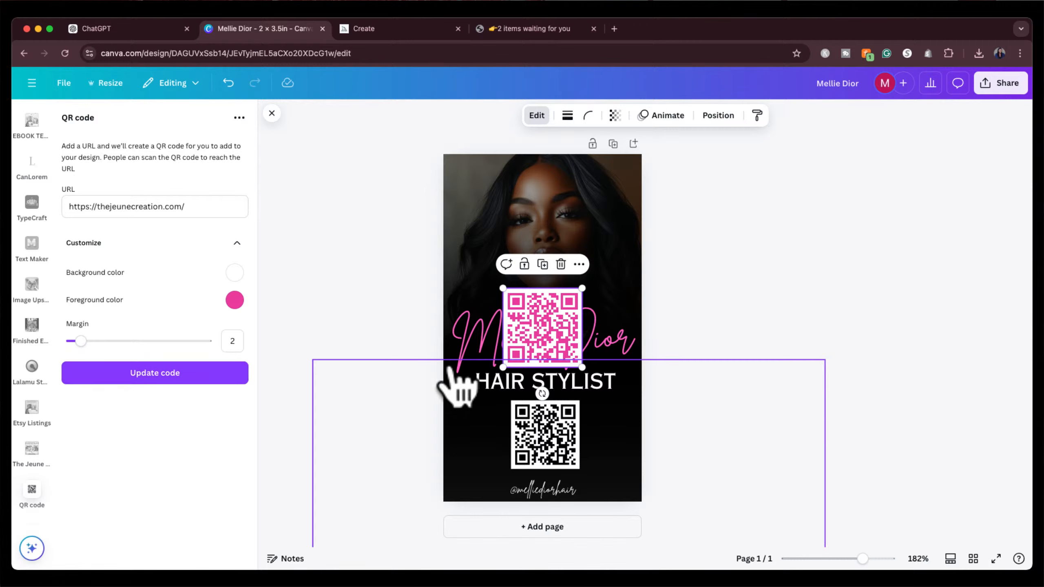
{"action": "left_click", "coordinate": [529, 438]}
{"action": "key", "text": "BackSpace"}
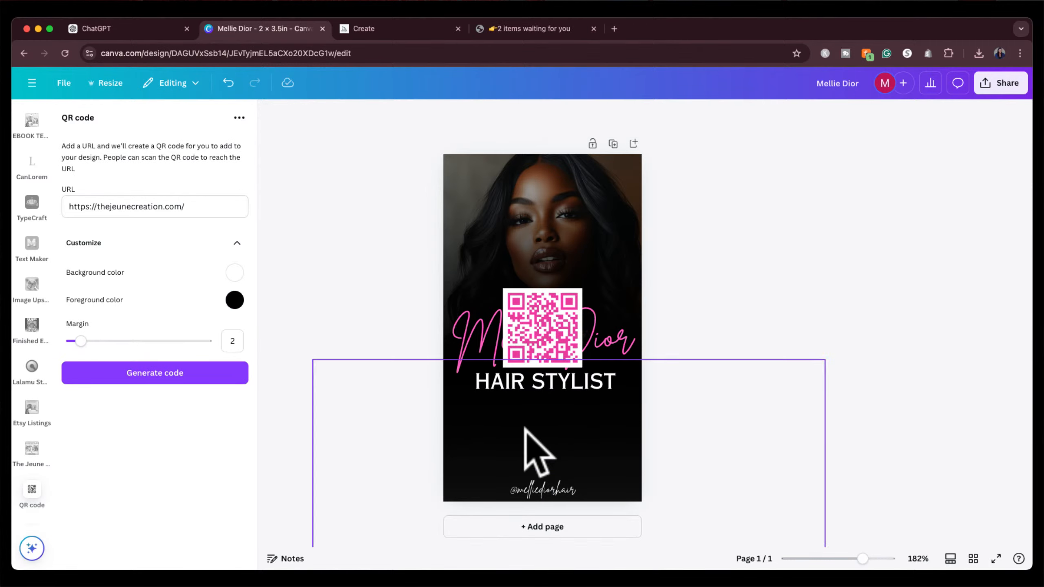
{"action": "left_click_drag", "start_coordinate": [540, 327], "coordinate": [541, 420]}
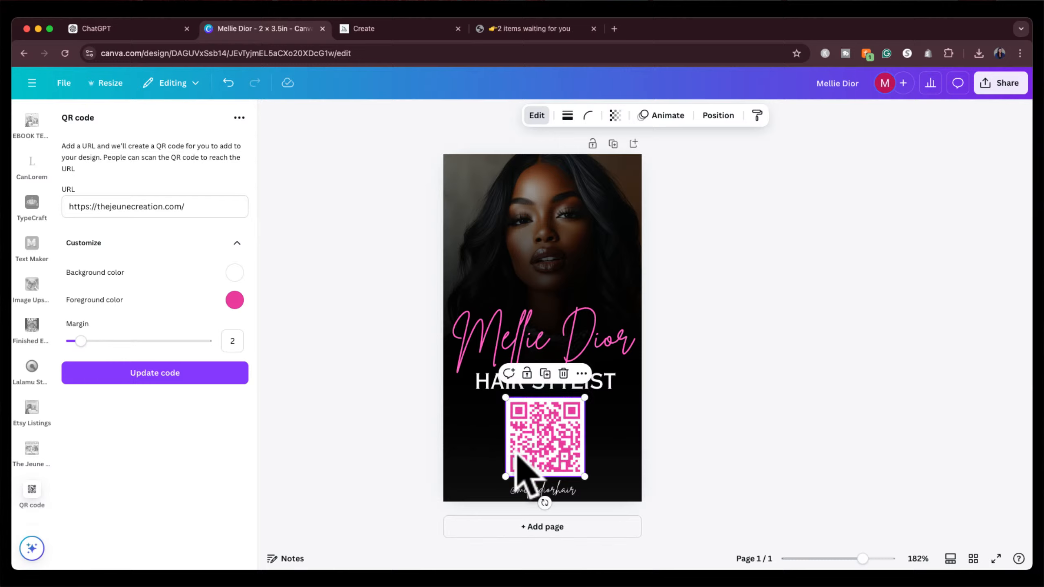
Raise the name and HAIR STYLIST slightly, enlarge the pink QR code and realign the handle beneath it.
{"action": "left_click_drag", "start_coordinate": [506, 476], "coordinate": [517, 464]}
{"action": "left_click_drag", "start_coordinate": [558, 428], "coordinate": [551, 434]}
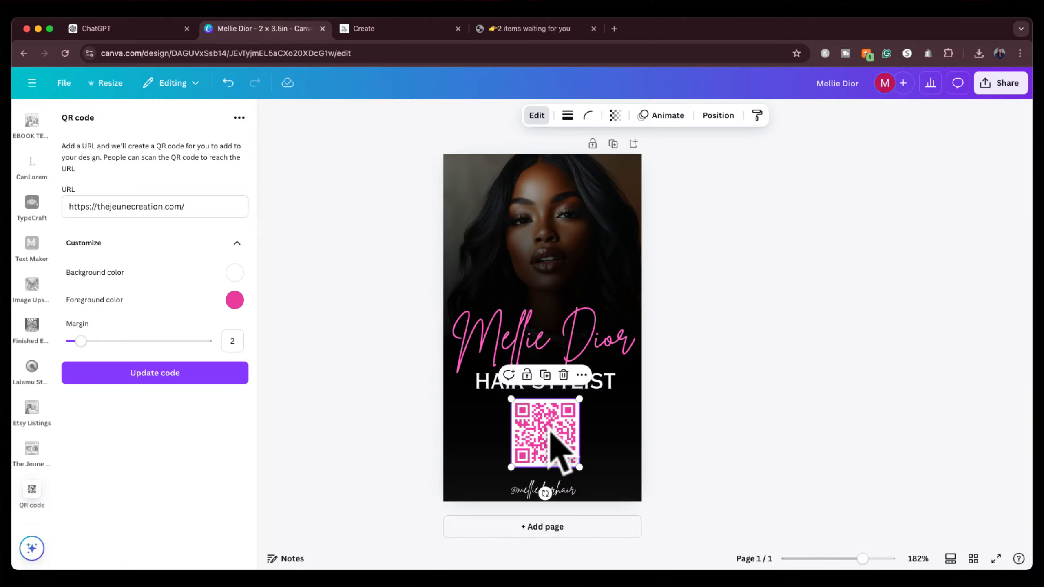
{"action": "left_click", "coordinate": [569, 340]}
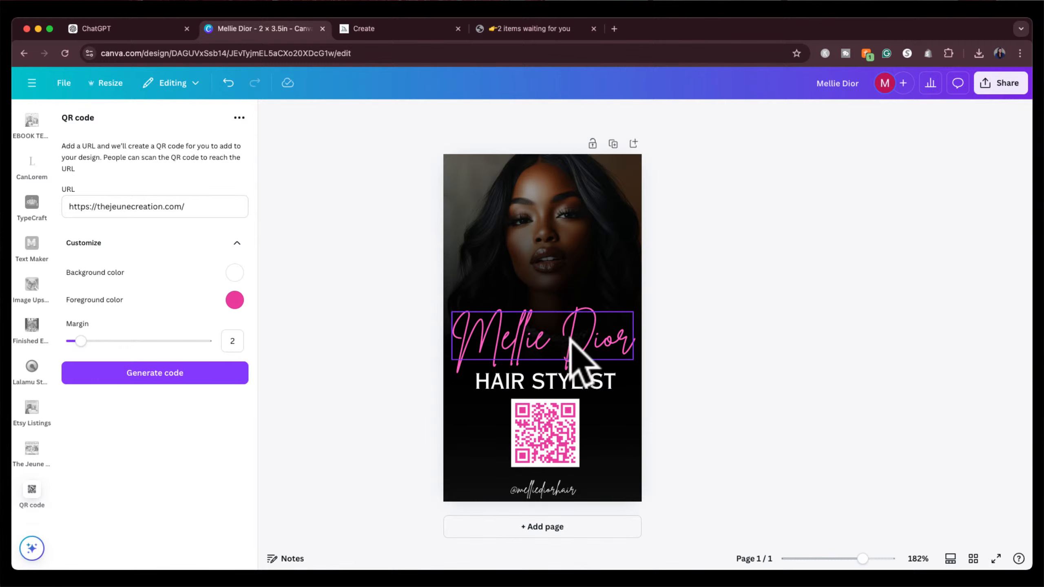
{"action": "left_click_drag", "start_coordinate": [569, 345], "coordinate": [569, 337]}
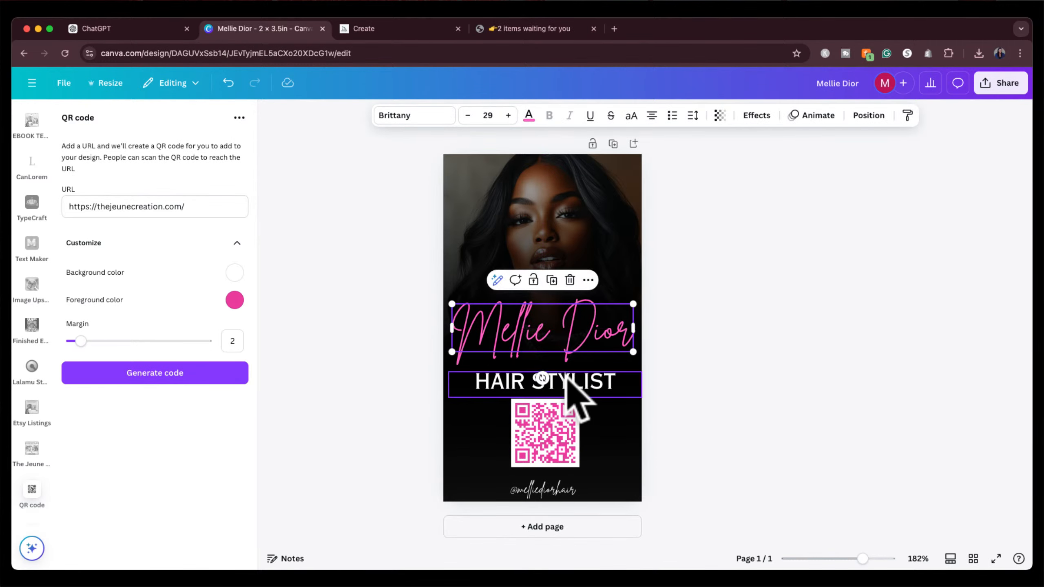
{"action": "left_click_drag", "start_coordinate": [572, 383], "coordinate": [567, 369]}
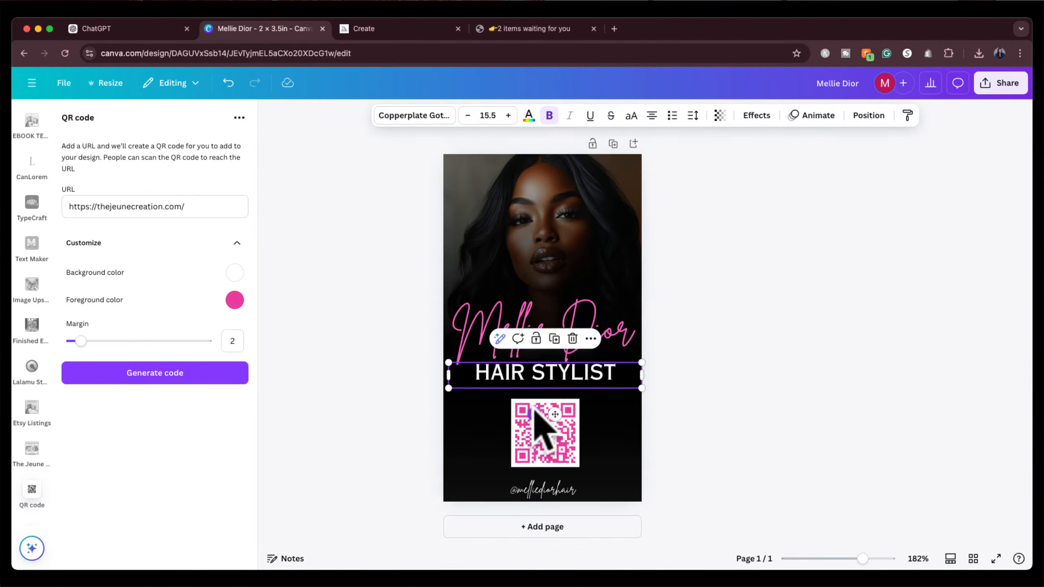
{"action": "left_click", "coordinate": [544, 451]}
{"action": "left_click_drag", "start_coordinate": [511, 399], "coordinate": [501, 389]}
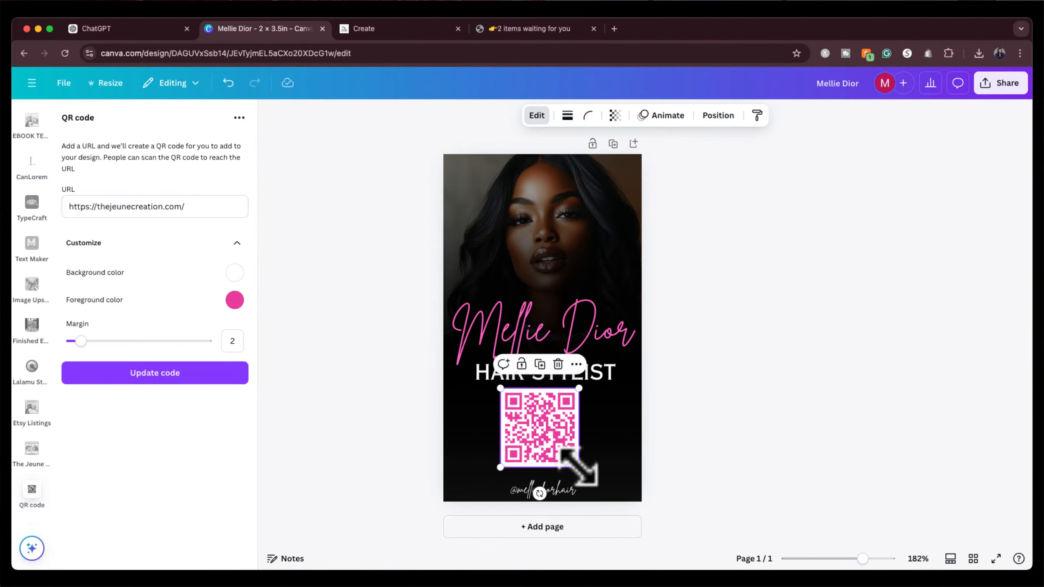
{"action": "left_click_drag", "start_coordinate": [581, 468], "coordinate": [586, 473]}
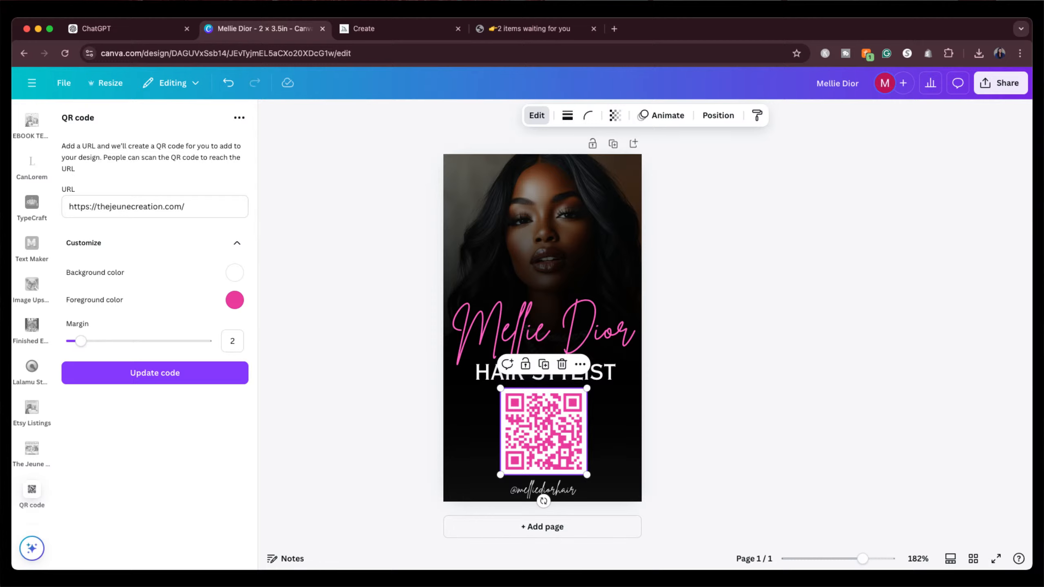
{"action": "left_click_drag", "start_coordinate": [555, 487], "coordinate": [553, 494]}
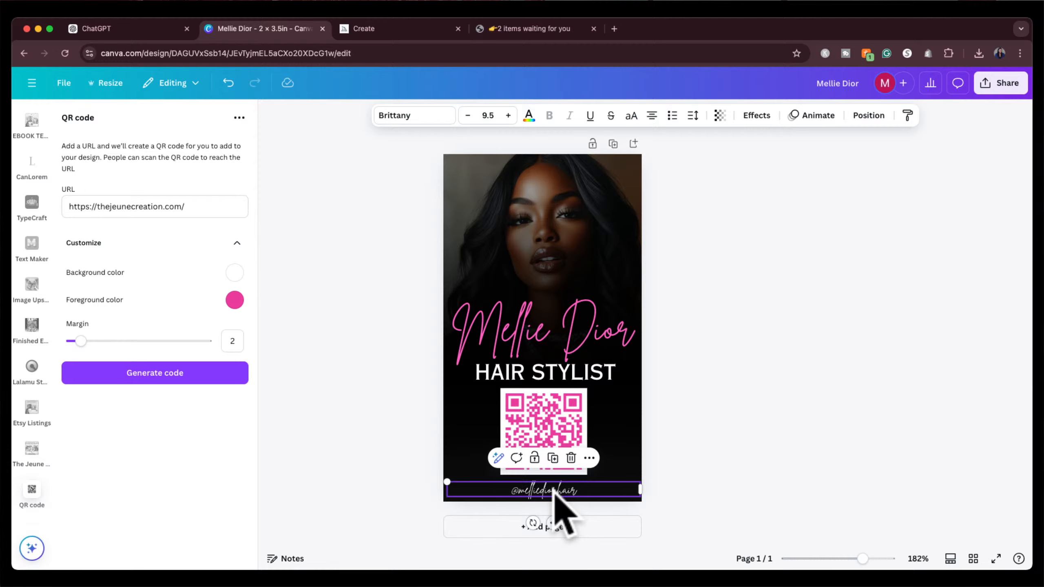
{"action": "left_click", "coordinate": [696, 431]}
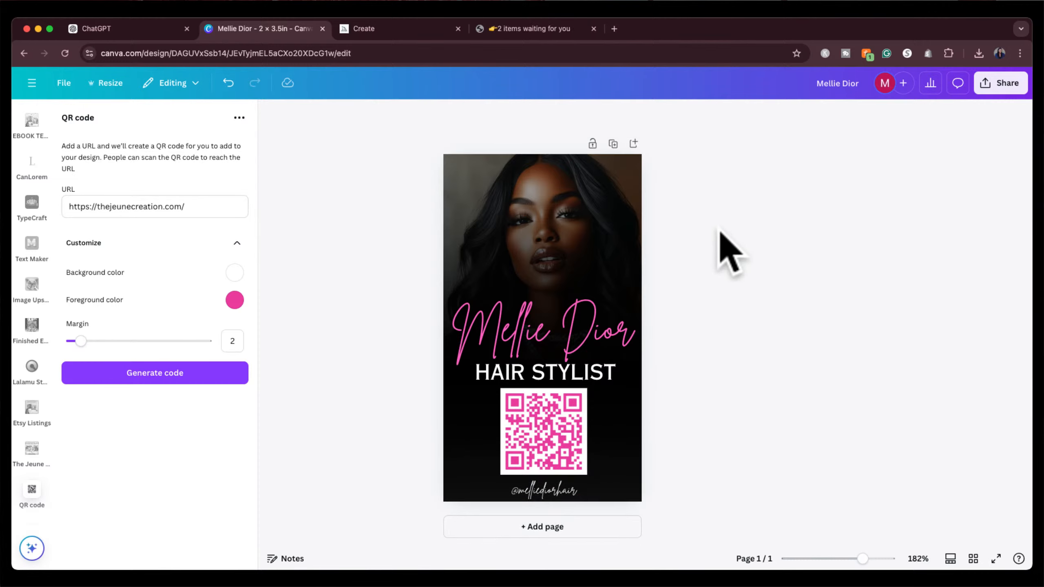
Add a blank second page for the card's black back.
{"action": "left_click", "coordinate": [592, 526]}
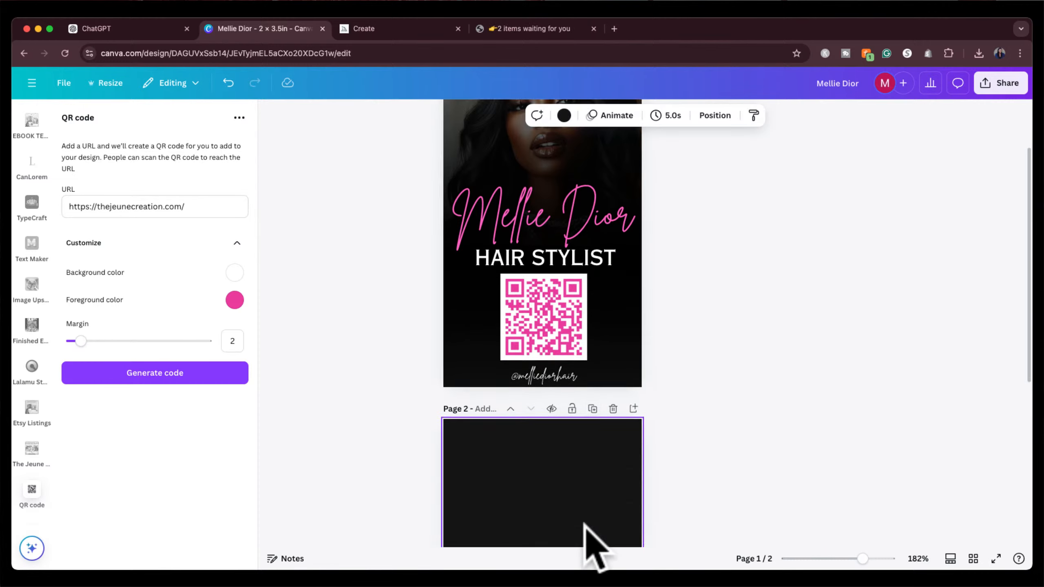
{"action": "left_click", "coordinate": [679, 259]}
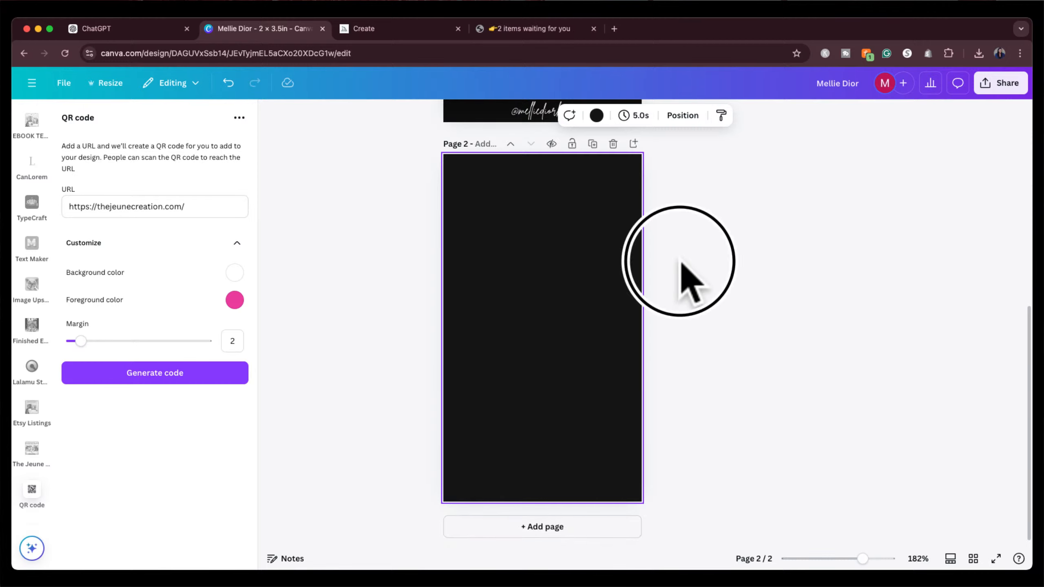
{"action": "scroll", "coordinate": [681, 280], "scroll_direction": "up", "scroll_amount": 8}
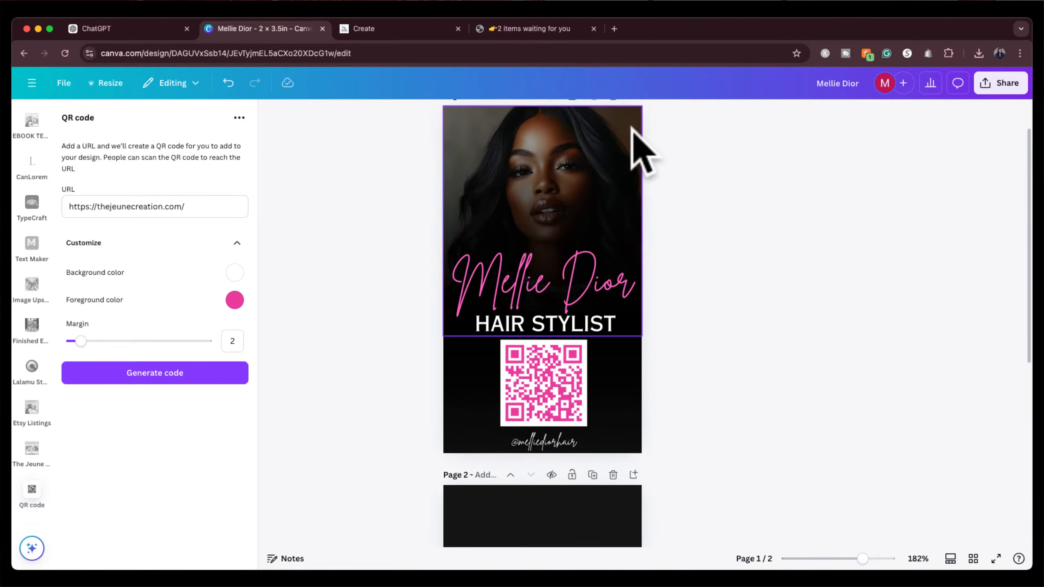
{"action": "scroll", "coordinate": [722, 411], "scroll_direction": "down", "scroll_amount": 8}
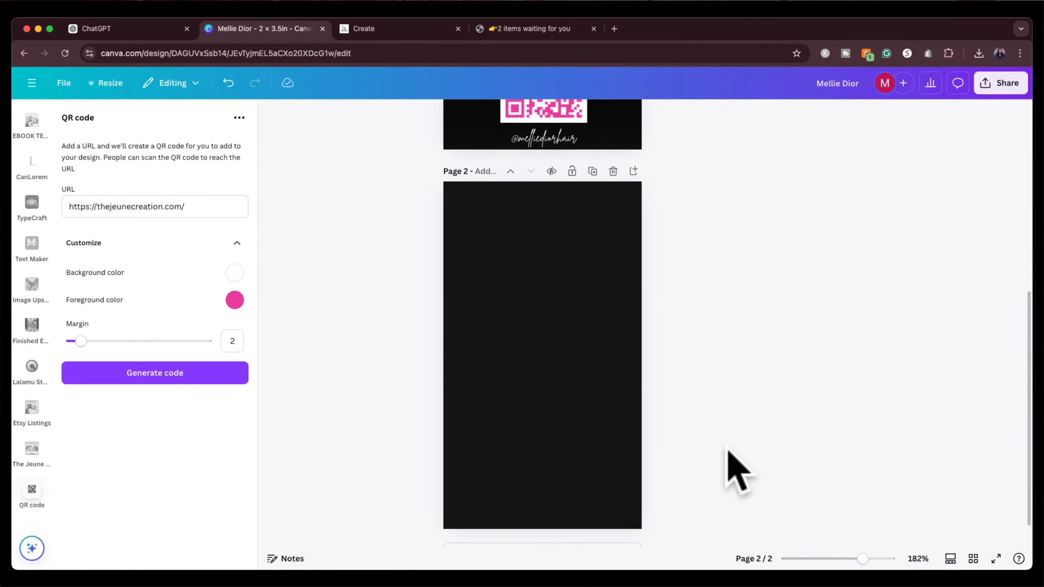
{"action": "scroll", "coordinate": [39, 247], "scroll_direction": "up", "scroll_amount": 5}
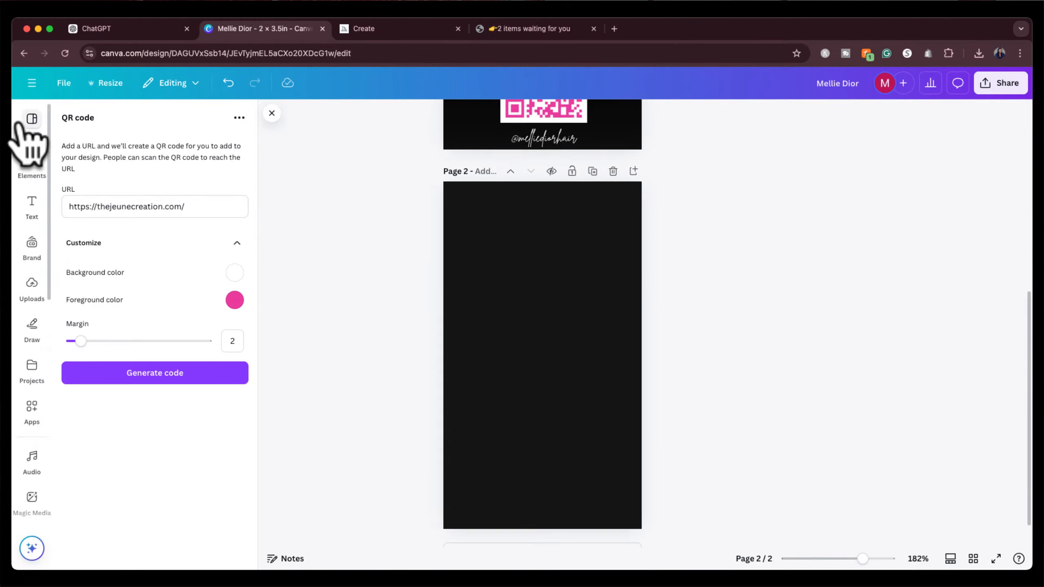
Search the Frames elements for 'square'.
{"action": "left_click", "coordinate": [32, 121]}
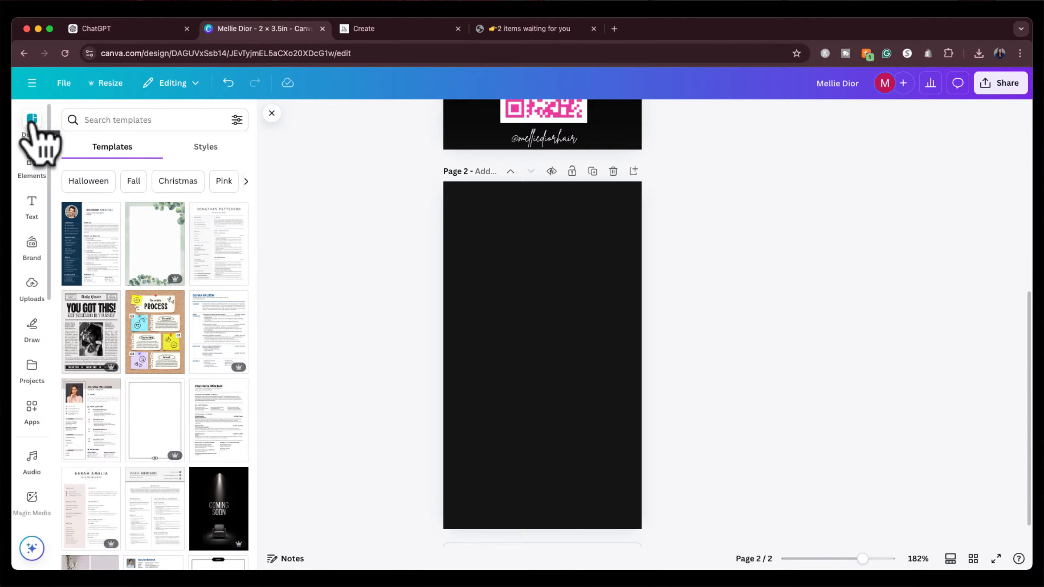
{"action": "left_click", "coordinate": [32, 161]}
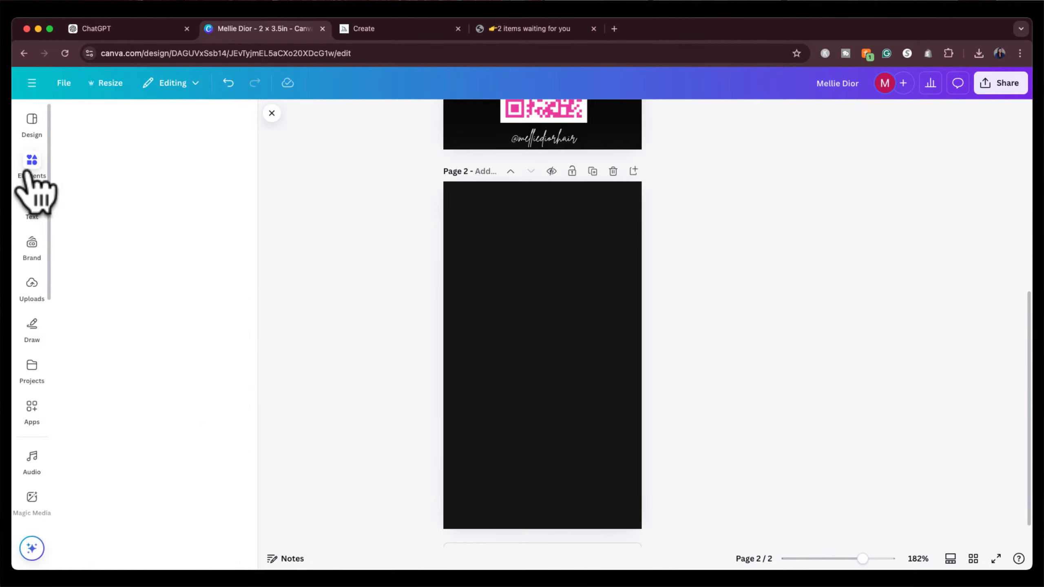
{"action": "scroll", "coordinate": [133, 343], "scroll_direction": "down", "scroll_amount": 2}
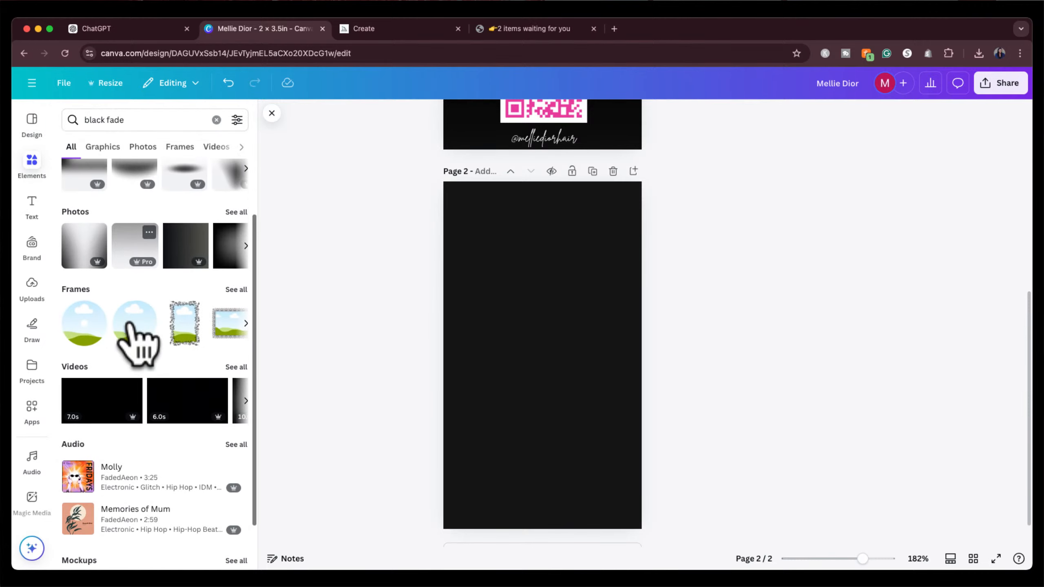
{"action": "left_click", "coordinate": [230, 289]}
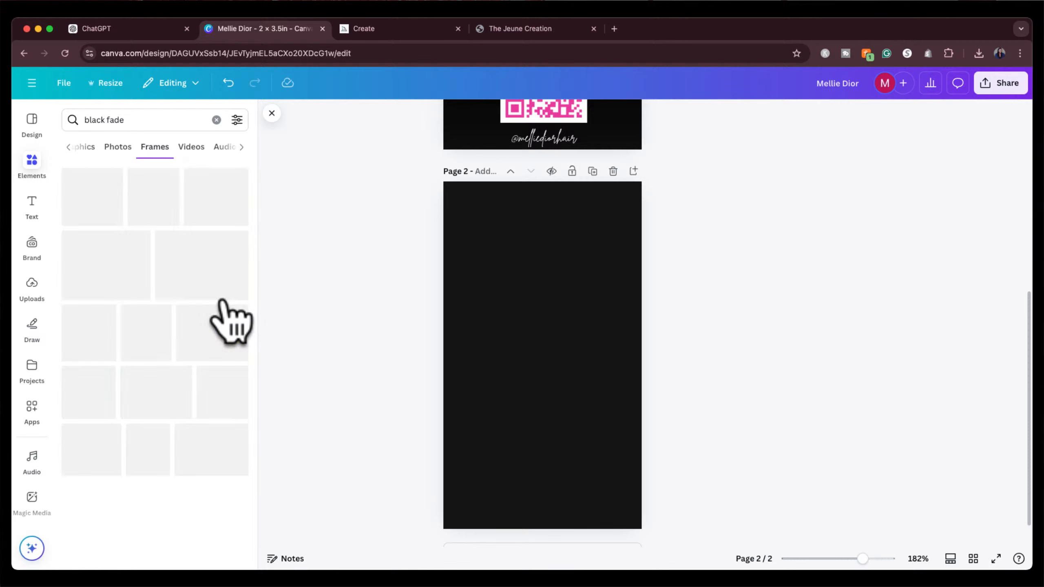
{"action": "left_click", "coordinate": [131, 124]}
{"action": "type", "text": "squa"}
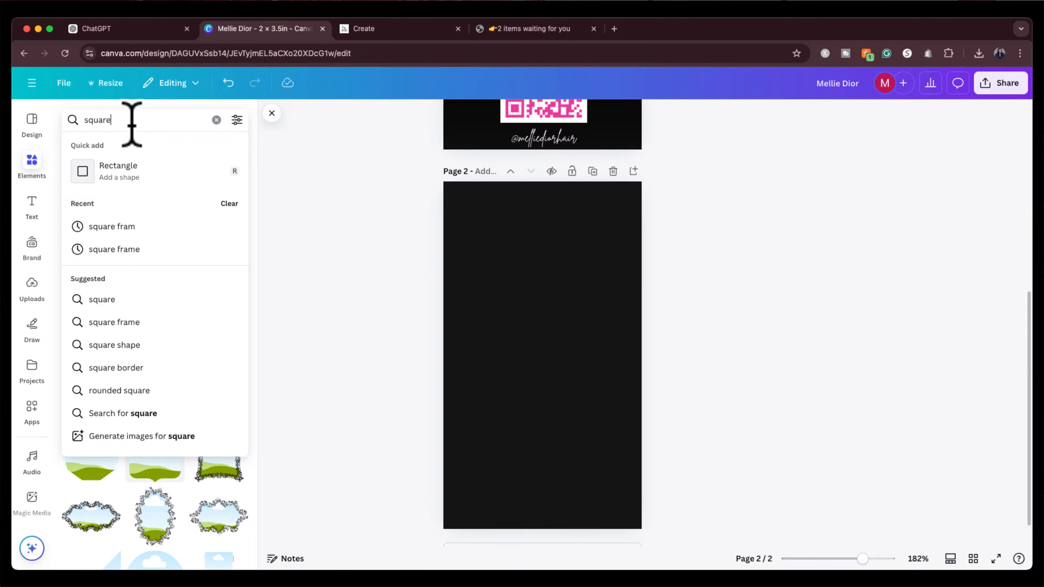
{"action": "type", "text": "re"}
{"action": "key", "text": "Return"}
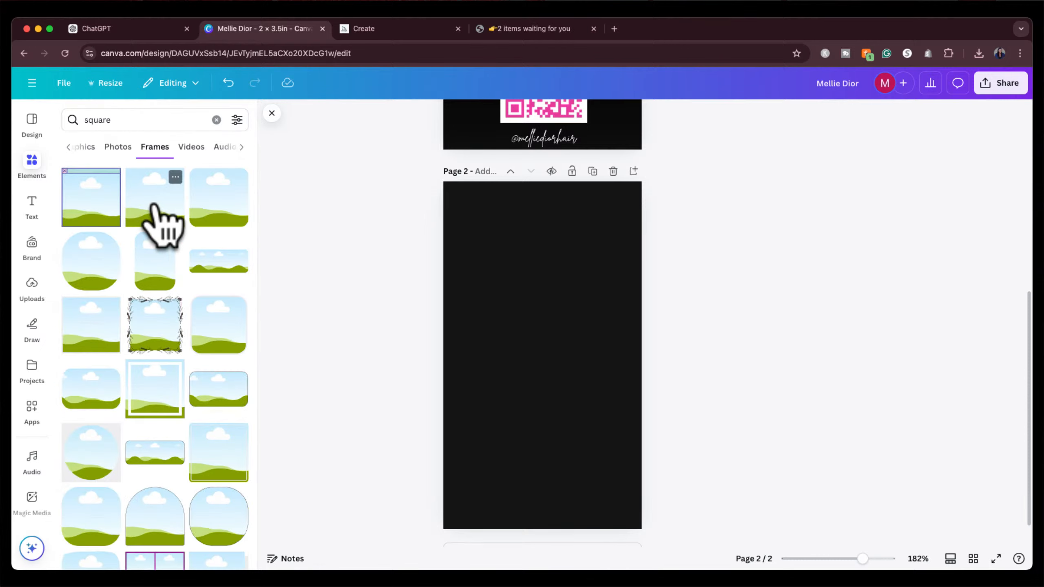
Add a small square frame and duplicate it into a centred row of three.
{"action": "left_click", "coordinate": [154, 205]}
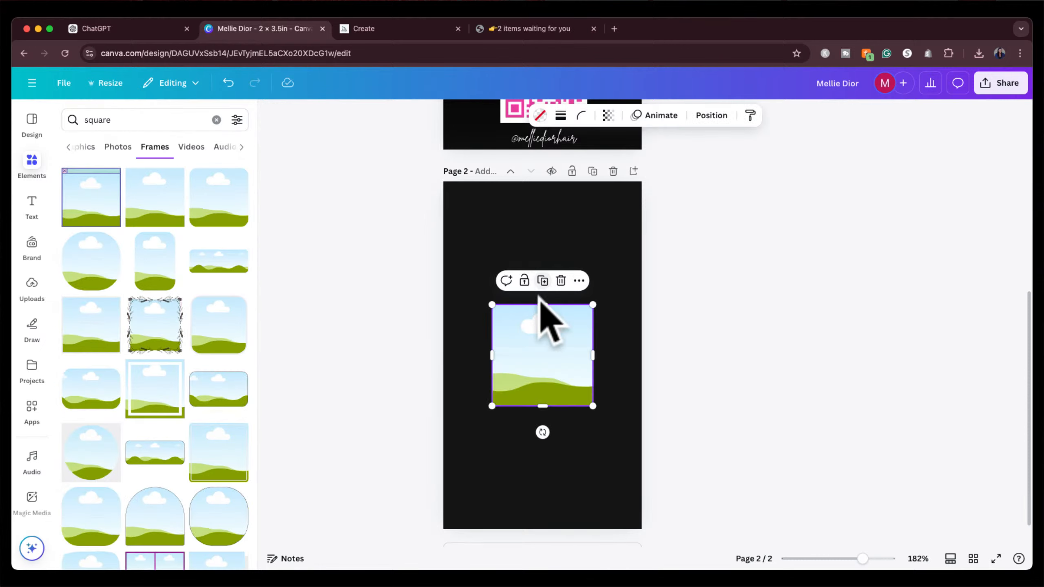
{"action": "left_click_drag", "start_coordinate": [549, 374], "coordinate": [518, 390]}
{"action": "left_click_drag", "start_coordinate": [559, 419], "coordinate": [501, 408]}
{"action": "left_click_drag", "start_coordinate": [497, 372], "coordinate": [483, 404]}
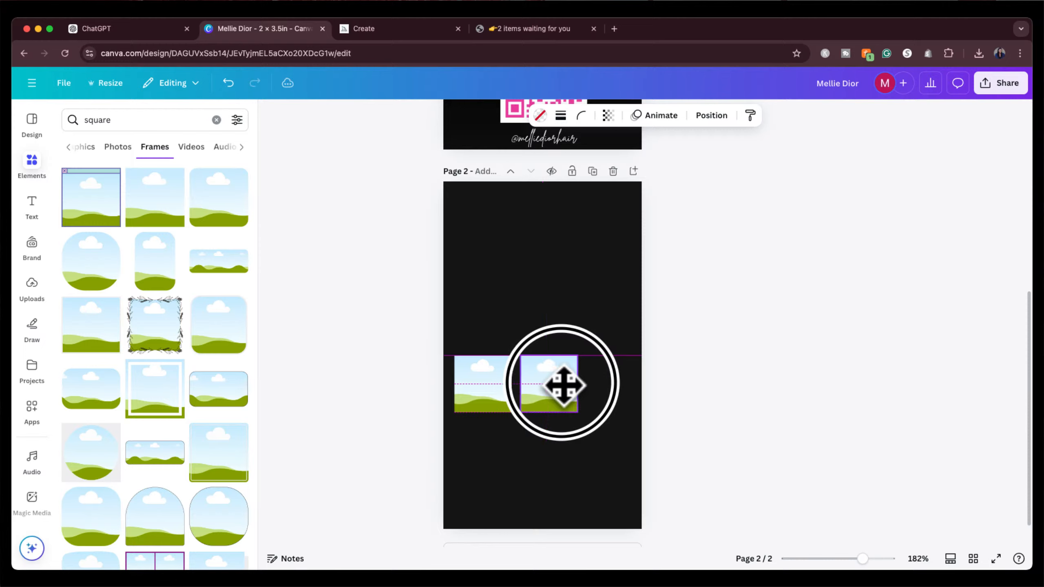
{"action": "left_click", "coordinate": [550, 331]}
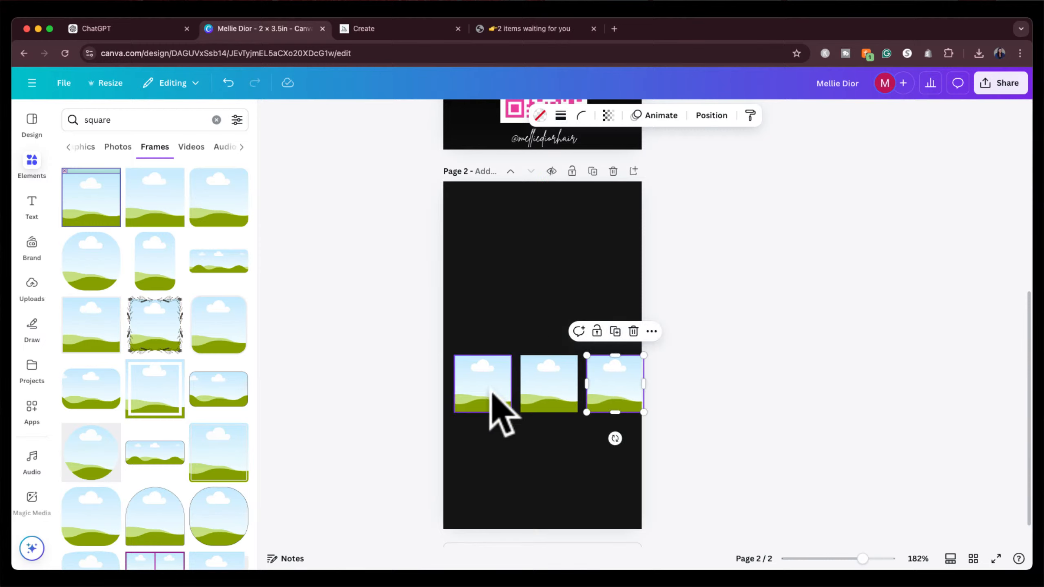
{"action": "key", "text": "super+a"}
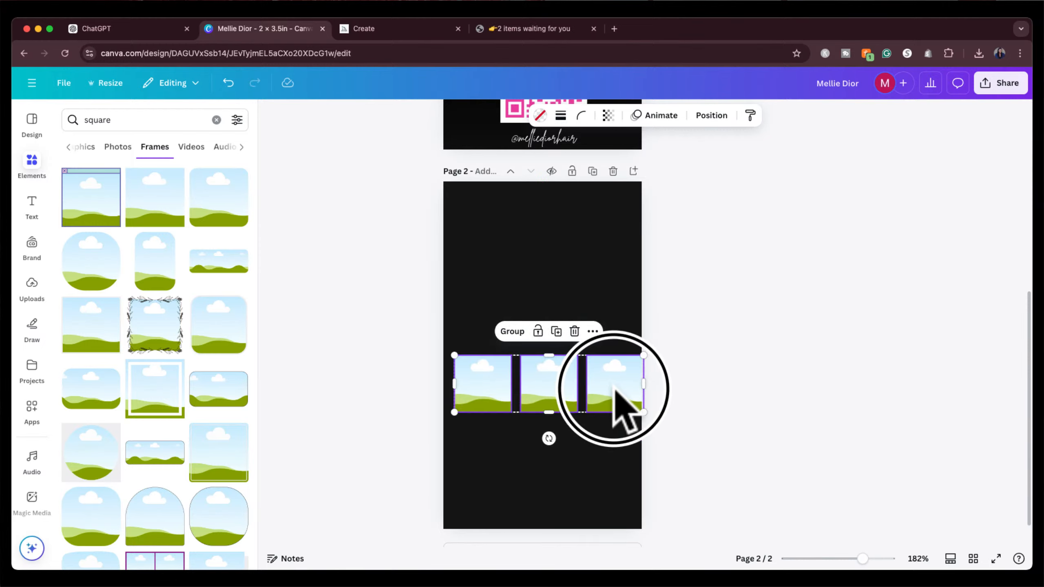
{"action": "left_click_drag", "start_coordinate": [617, 407], "coordinate": [612, 393]}
{"action": "left_click", "coordinate": [743, 374]}
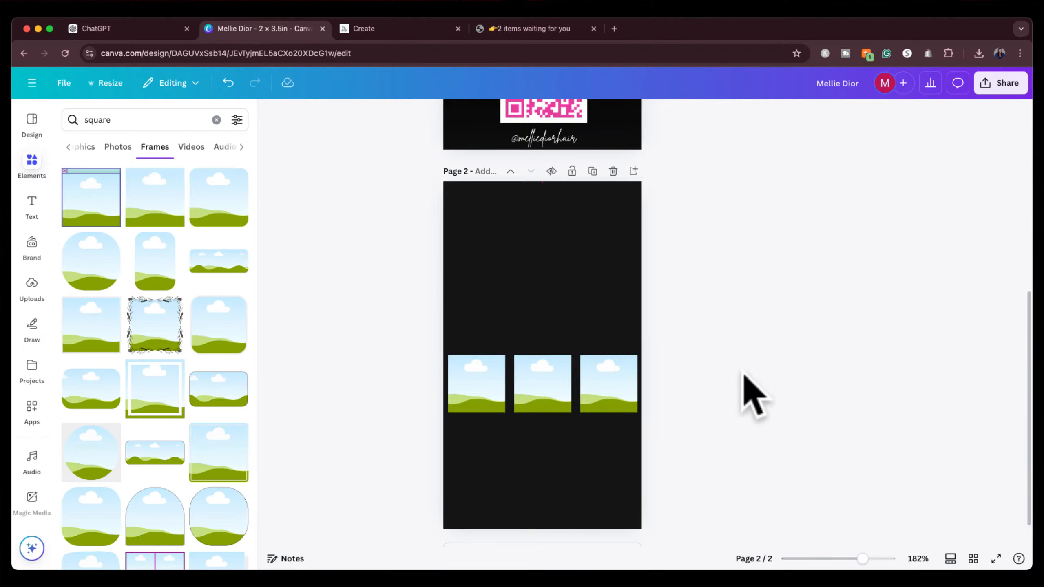
Duplicate the row below to form a two-by-three grid of six frames.
{"action": "left_click_drag", "start_coordinate": [461, 336], "coordinate": [614, 383]}
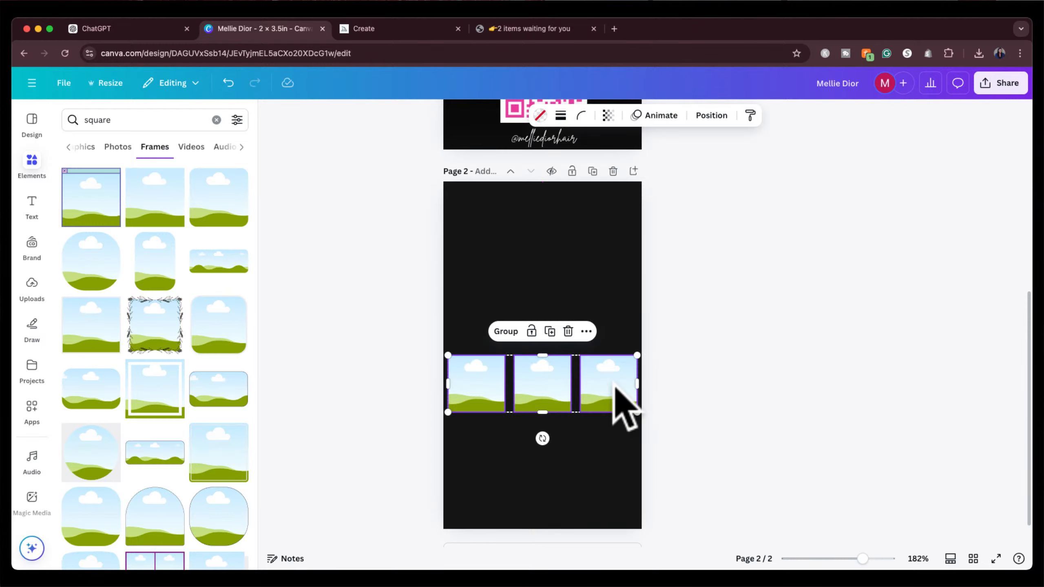
{"action": "left_click_drag", "start_coordinate": [552, 408], "coordinate": [541, 461]}
{"action": "left_click_drag", "start_coordinate": [461, 312], "coordinate": [621, 471]}
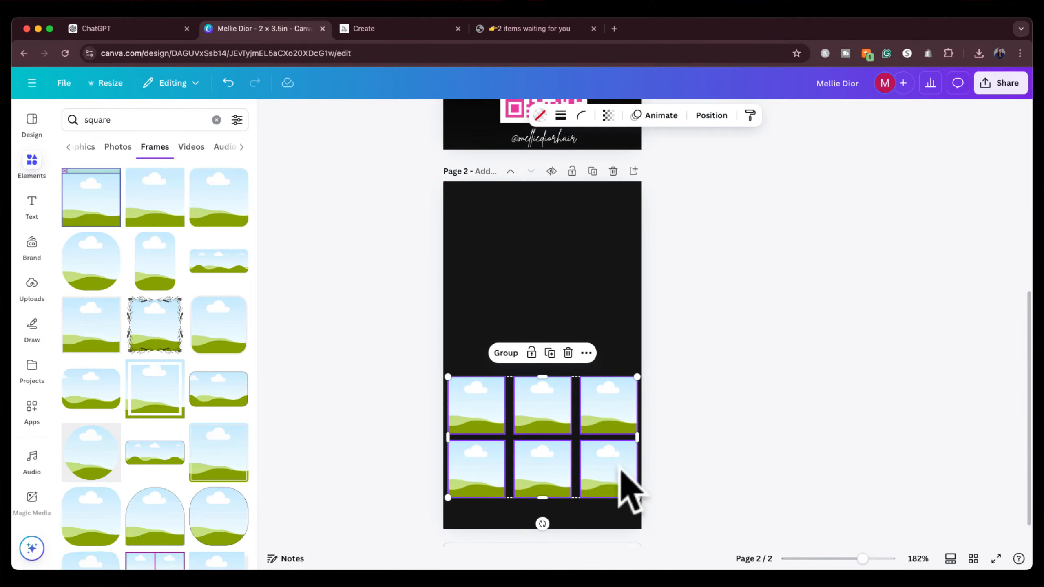
{"action": "left_click_drag", "start_coordinate": [608, 472], "coordinate": [599, 467]}
{"action": "left_click", "coordinate": [768, 349]}
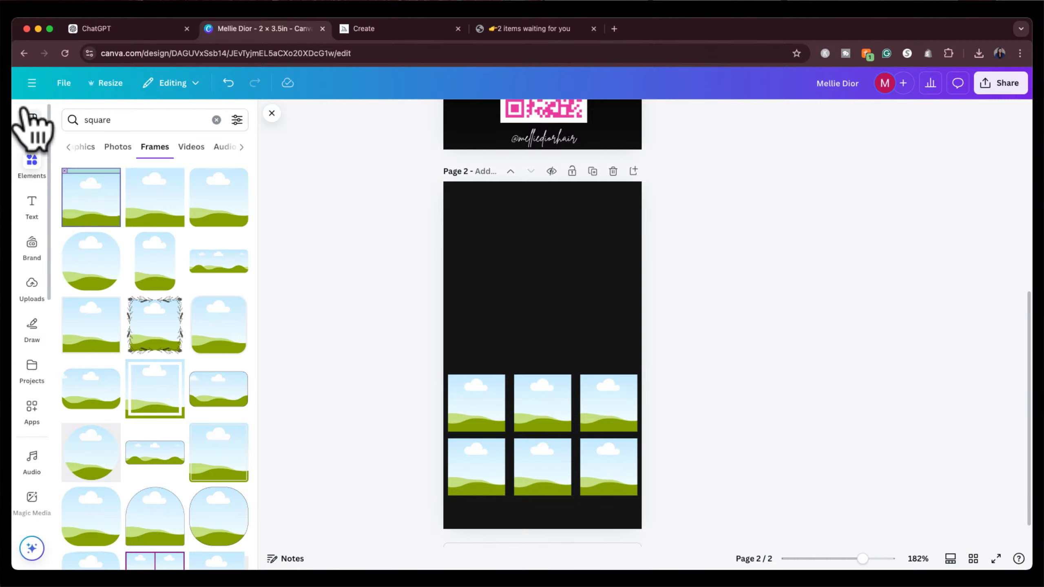
Search all element types for 'home' and add the black house graphic to the back page.
{"action": "left_click", "coordinate": [32, 121]}
{"action": "left_click", "coordinate": [109, 116]}
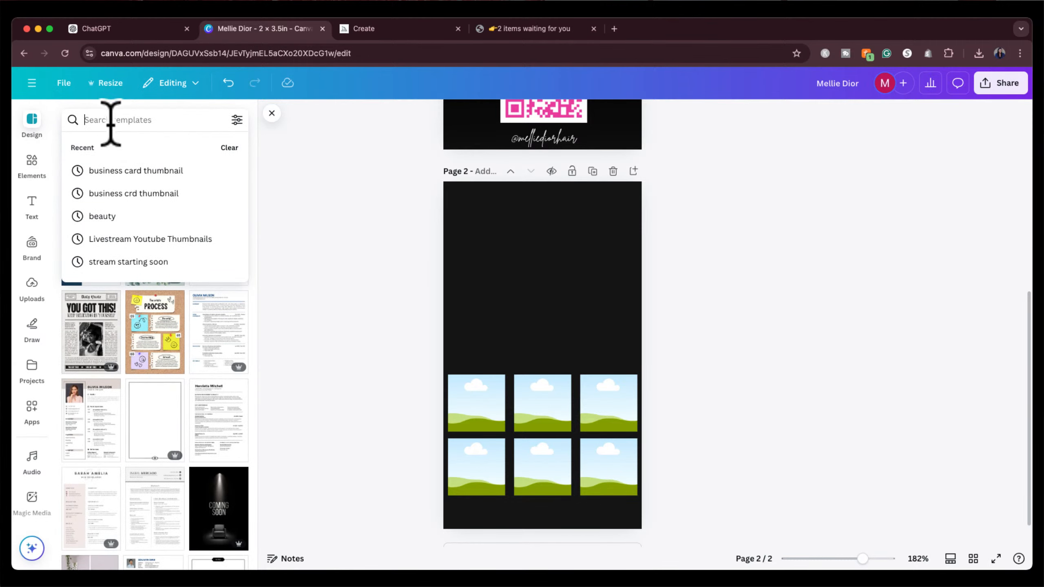
{"action": "left_click", "coordinate": [32, 162]}
{"action": "double_click", "coordinate": [123, 120]}
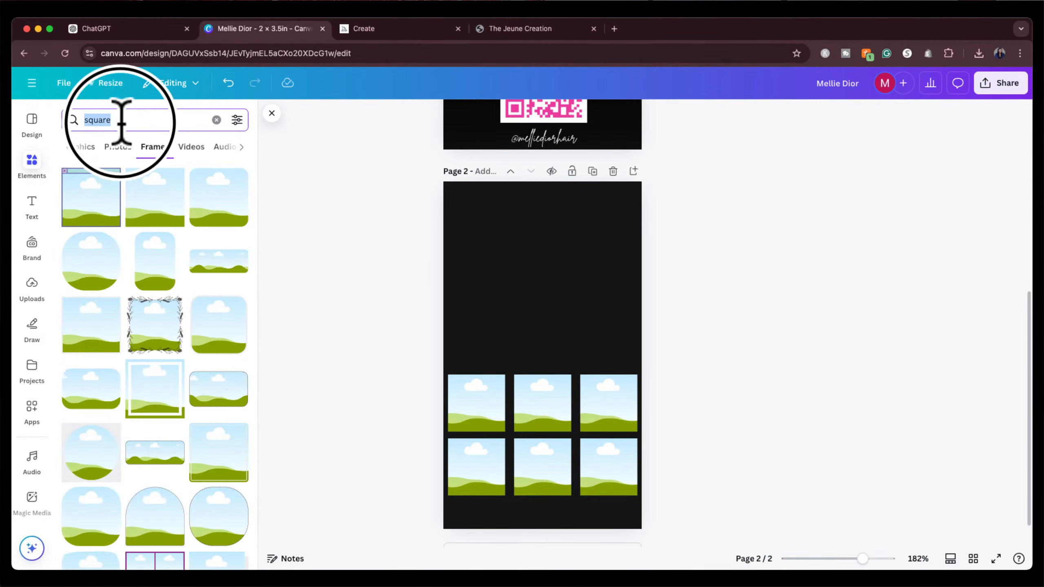
{"action": "left_click", "coordinate": [68, 147]}
{"action": "left_click", "coordinate": [71, 146]}
{"action": "double_click", "coordinate": [121, 120]}
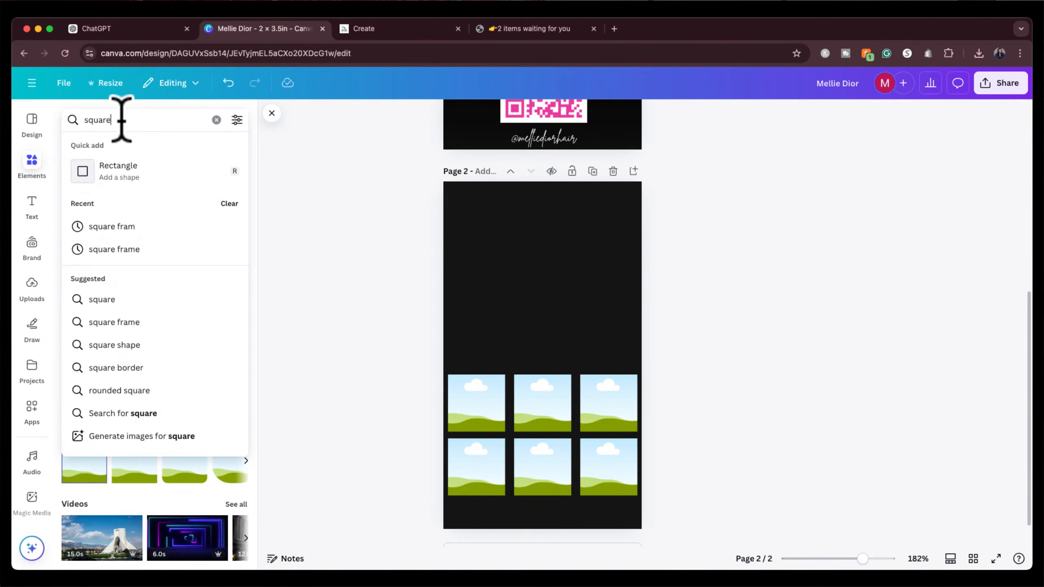
{"action": "type", "text": "home"}
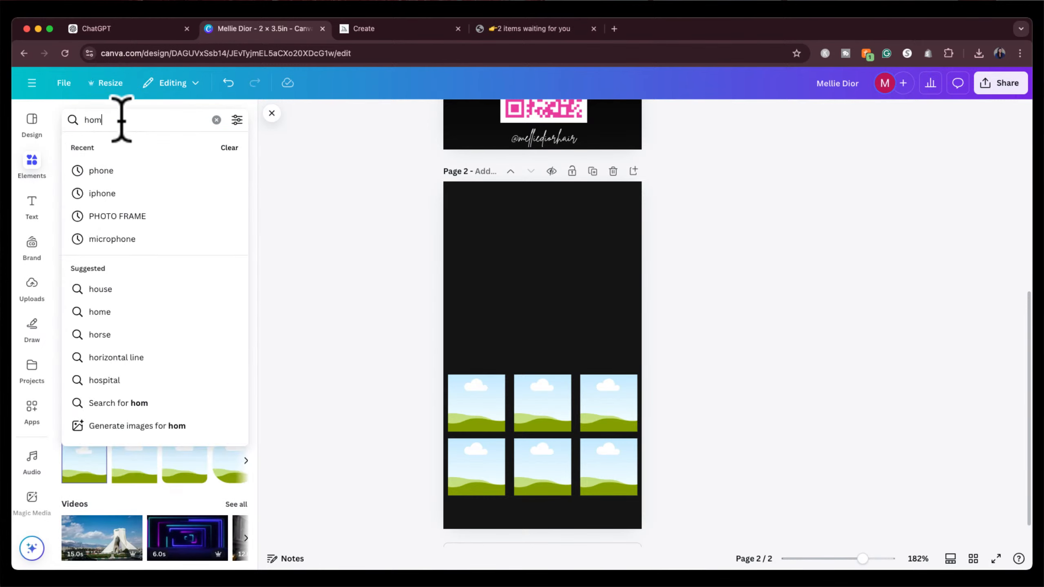
{"action": "key", "text": "Return"}
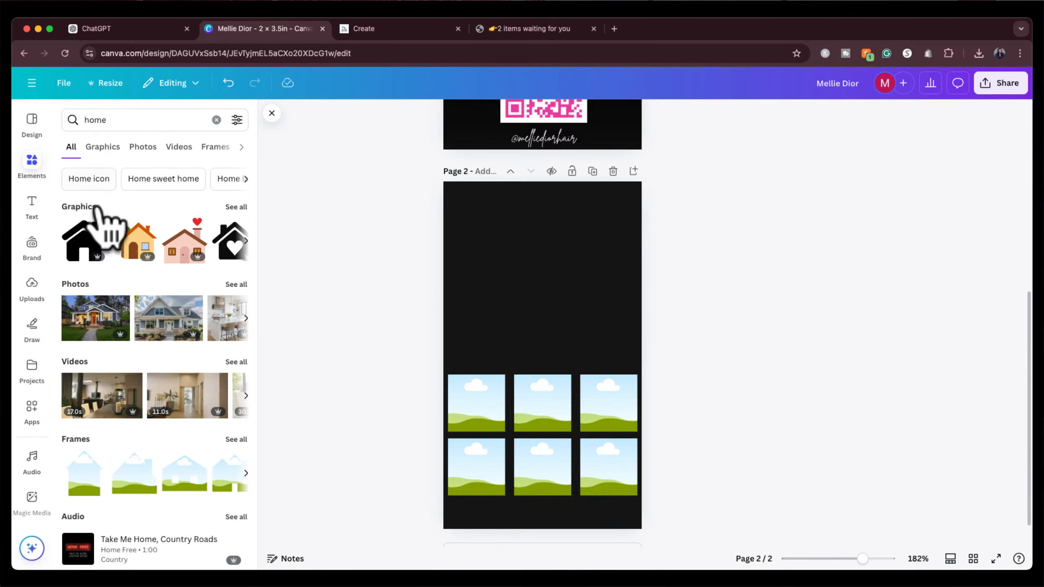
{"action": "left_click", "coordinate": [95, 248]}
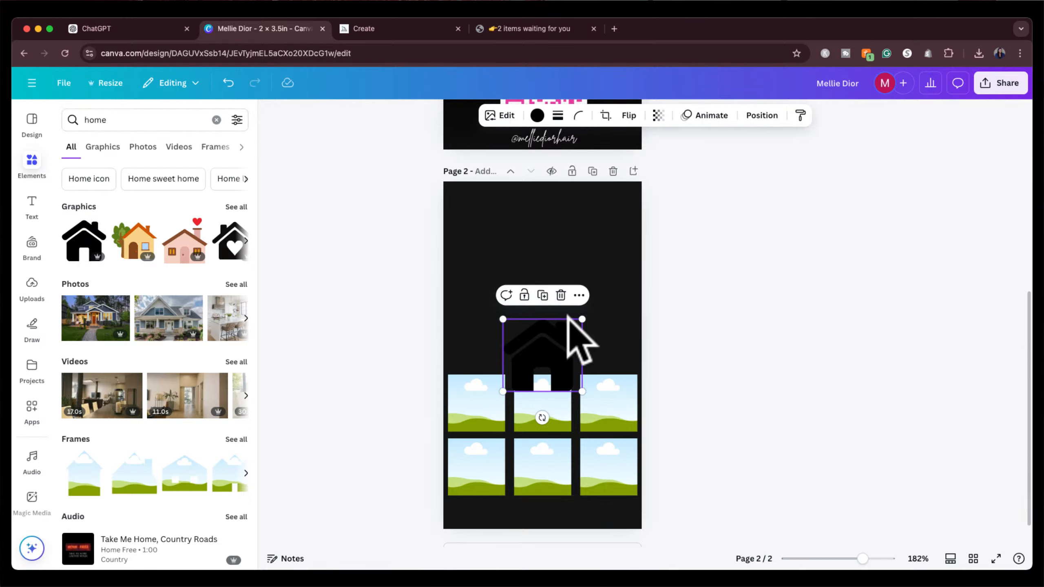
Shrink the house icon into the bottom-left corner and colour it the document pink.
{"action": "left_click_drag", "start_coordinate": [582, 317], "coordinate": [469, 513]}
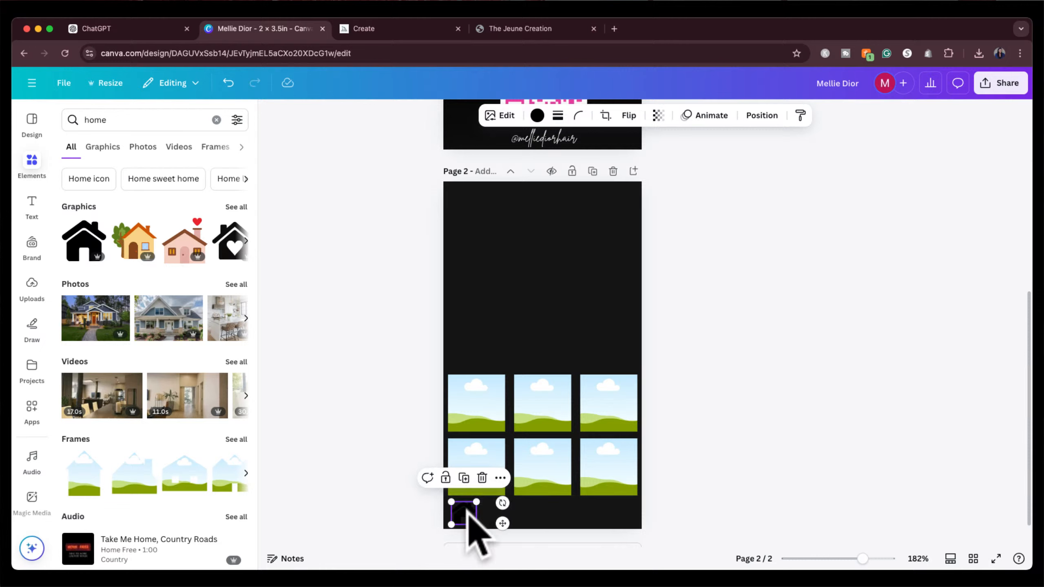
{"action": "left_click", "coordinate": [536, 115]}
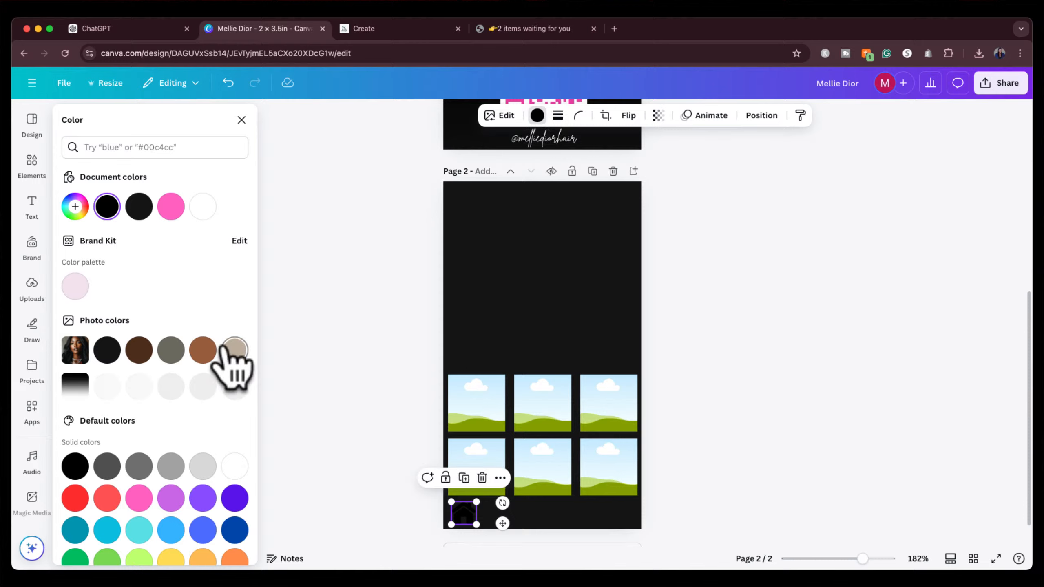
{"action": "left_click", "coordinate": [170, 206]}
{"action": "scroll", "coordinate": [385, 292], "scroll_direction": "up", "scroll_amount": 5}
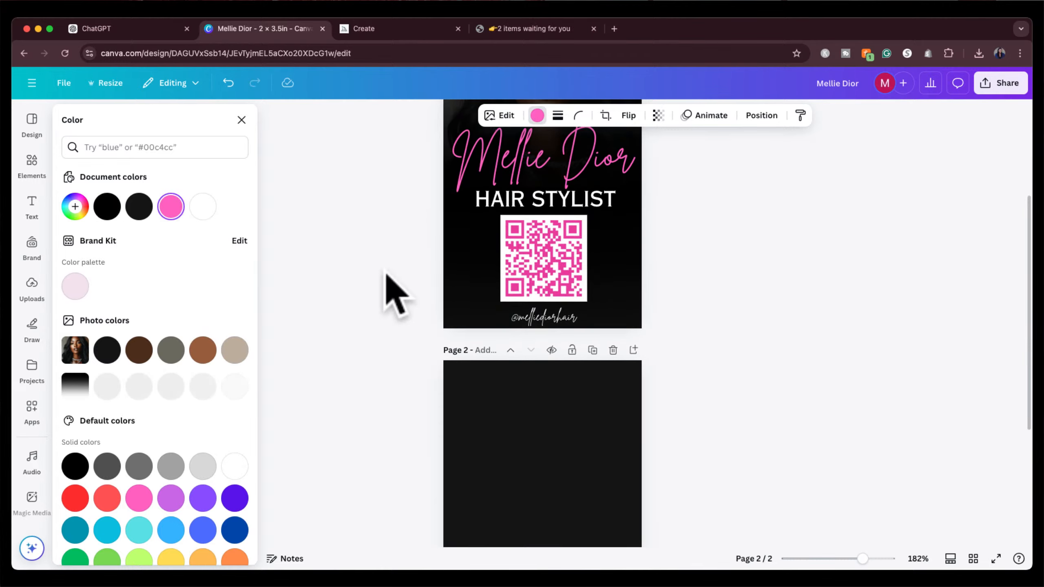
{"action": "scroll", "coordinate": [384, 291], "scroll_direction": "down", "scroll_amount": 6}
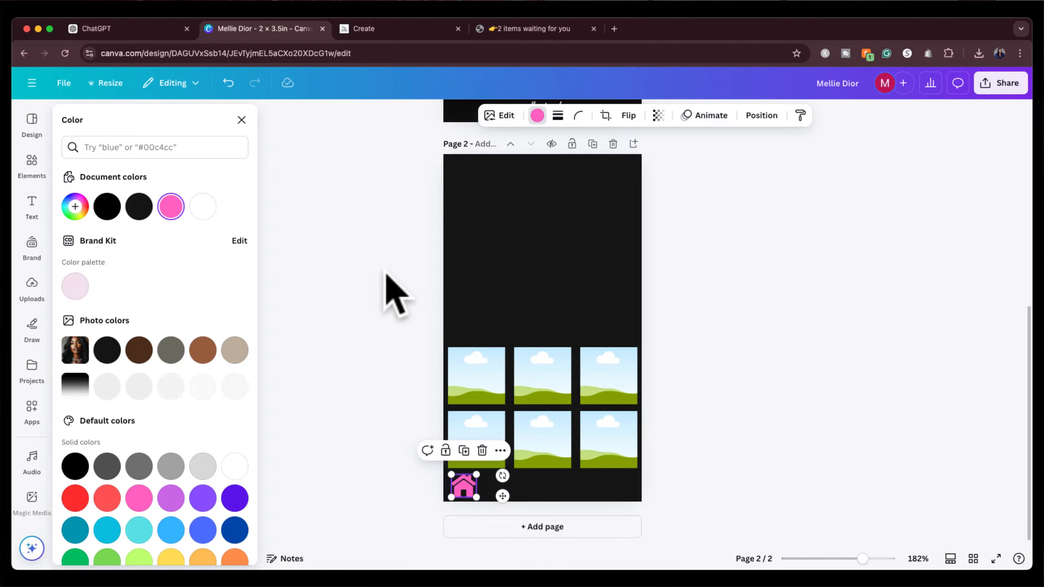
{"action": "left_click", "coordinate": [32, 164]}
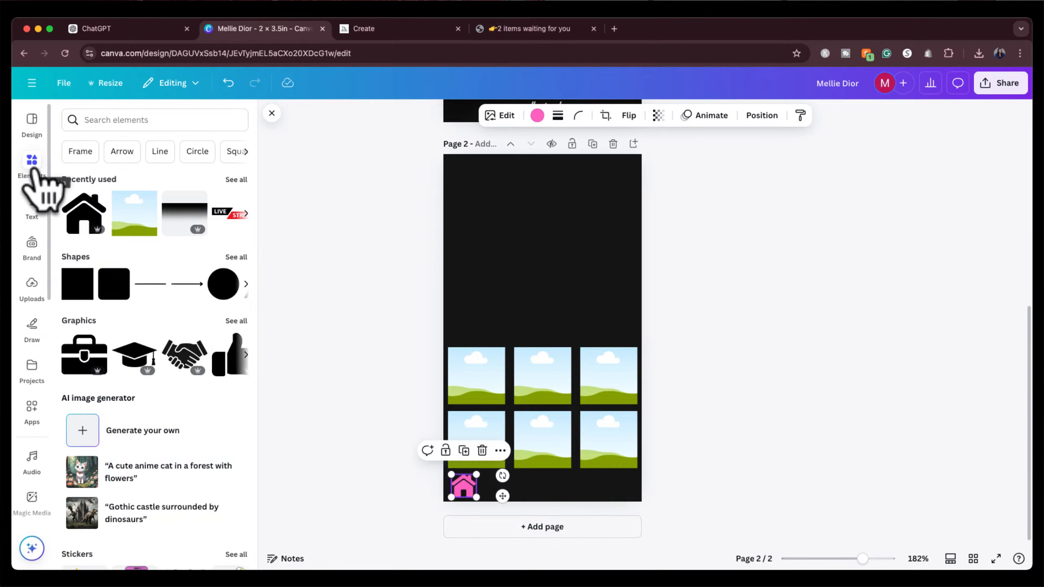
Add the 'search' magnifier graphic in pink, shrunk and placed beside the house icon.
{"action": "left_click", "coordinate": [119, 120]}
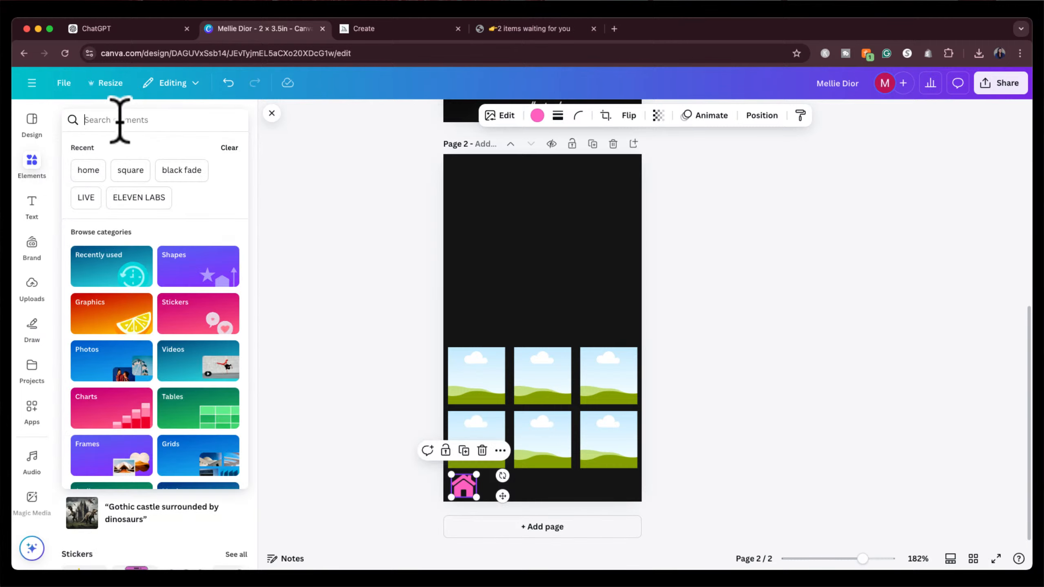
{"action": "type", "text": "searc"}
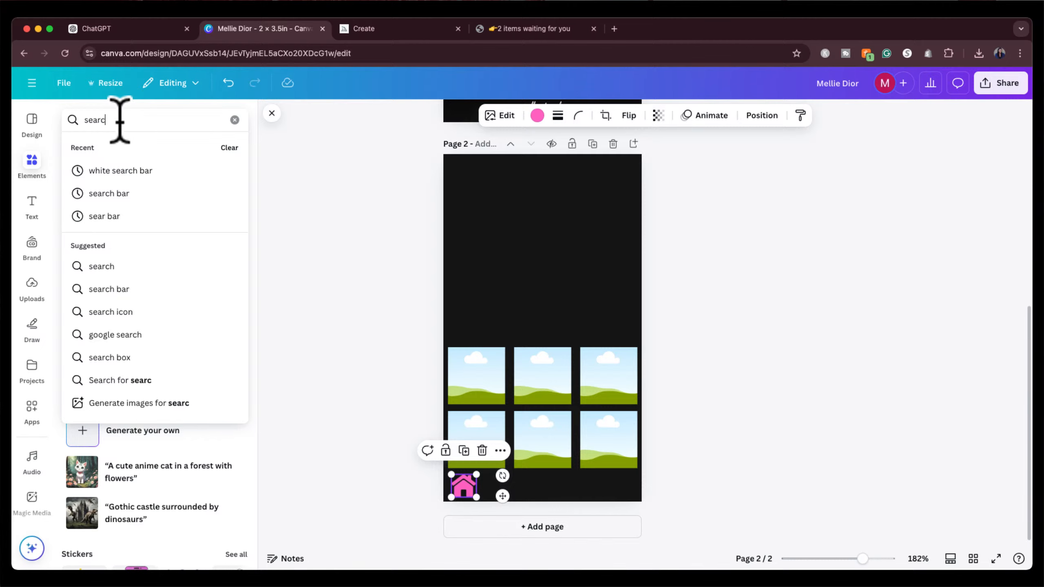
{"action": "type", "text": "h"}
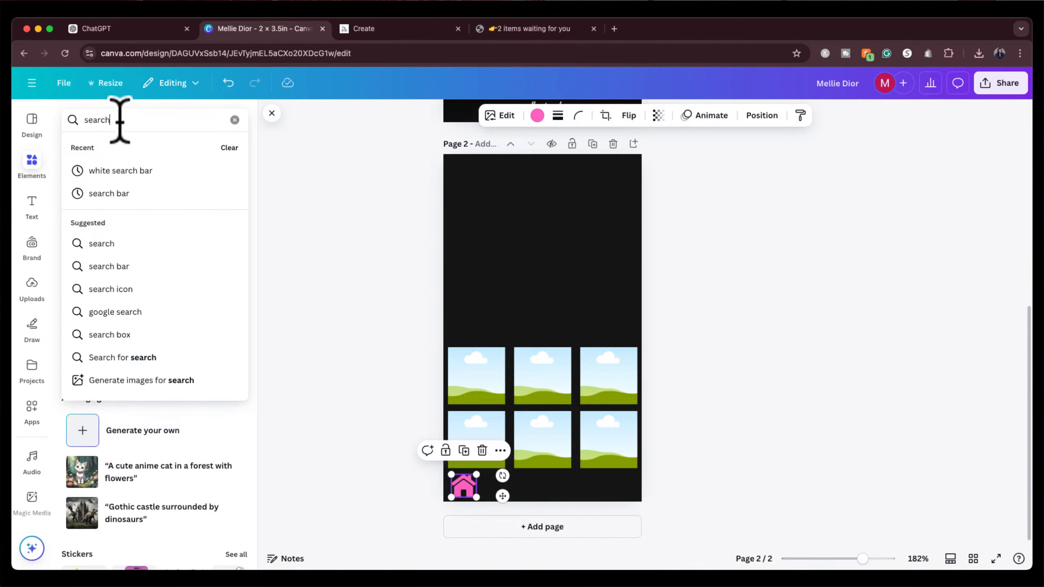
{"action": "key", "text": "Return"}
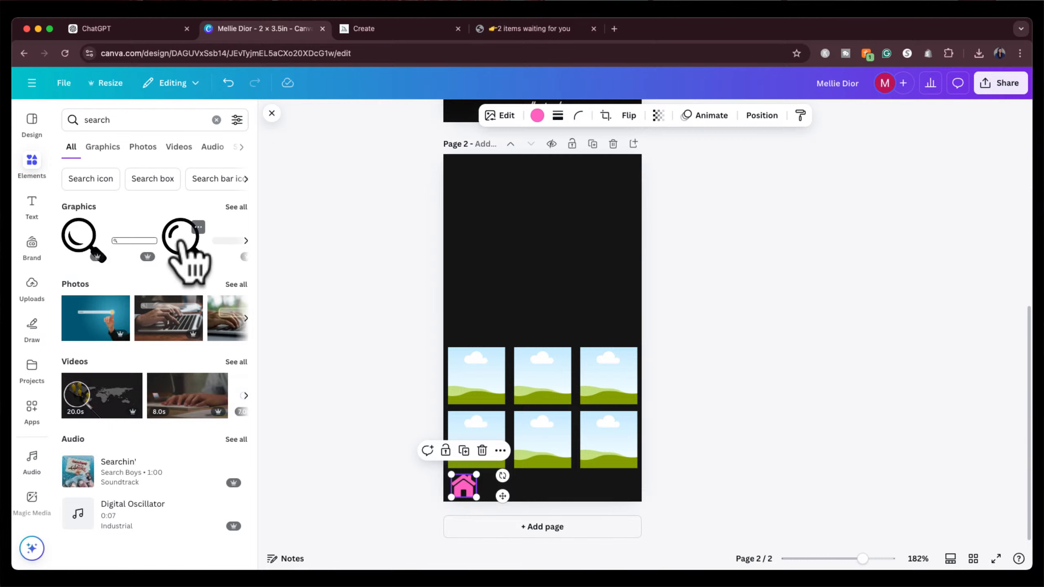
{"action": "left_click", "coordinate": [180, 241]}
{"action": "left_click", "coordinate": [536, 116]}
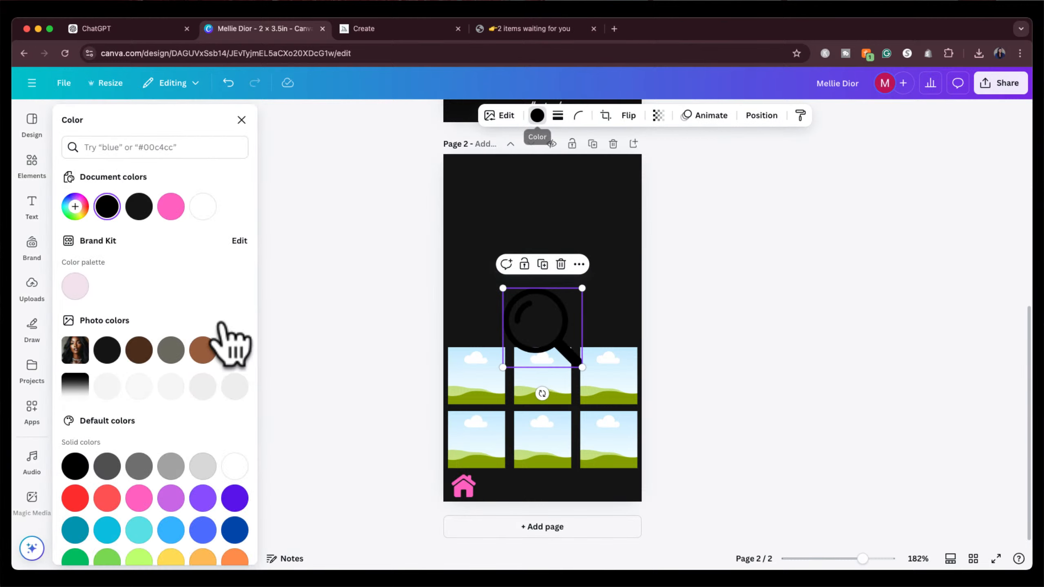
{"action": "left_click", "coordinate": [171, 206]}
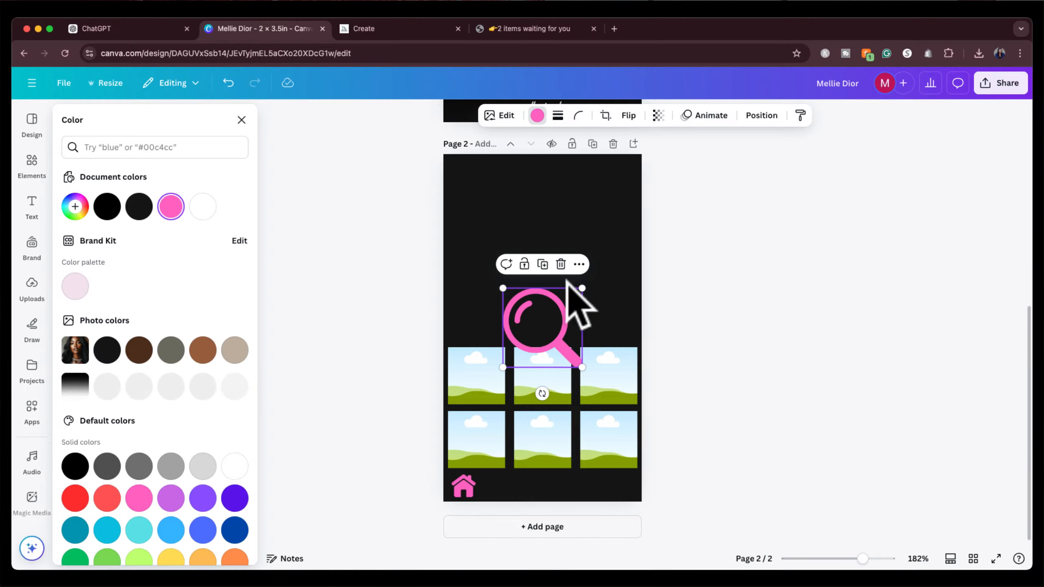
{"action": "left_click_drag", "start_coordinate": [582, 289], "coordinate": [505, 494]}
Add the 'upload' arrow graphic in pink, shrunk and placed beside the magnifier.
{"action": "left_click", "coordinate": [737, 413]}
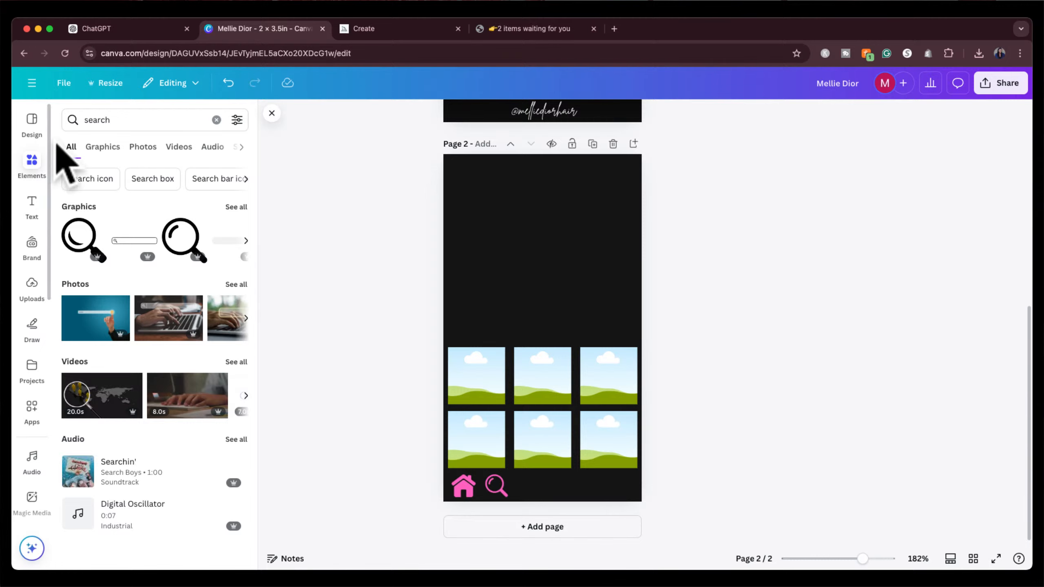
{"action": "left_click", "coordinate": [111, 121]}
{"action": "double_click", "coordinate": [110, 120]}
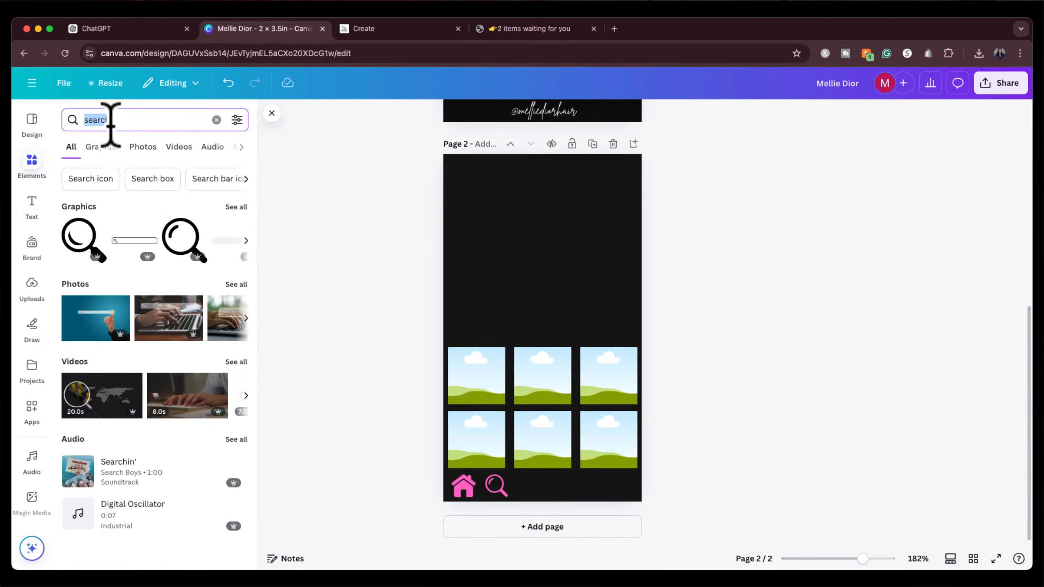
{"action": "type", "text": "upl"}
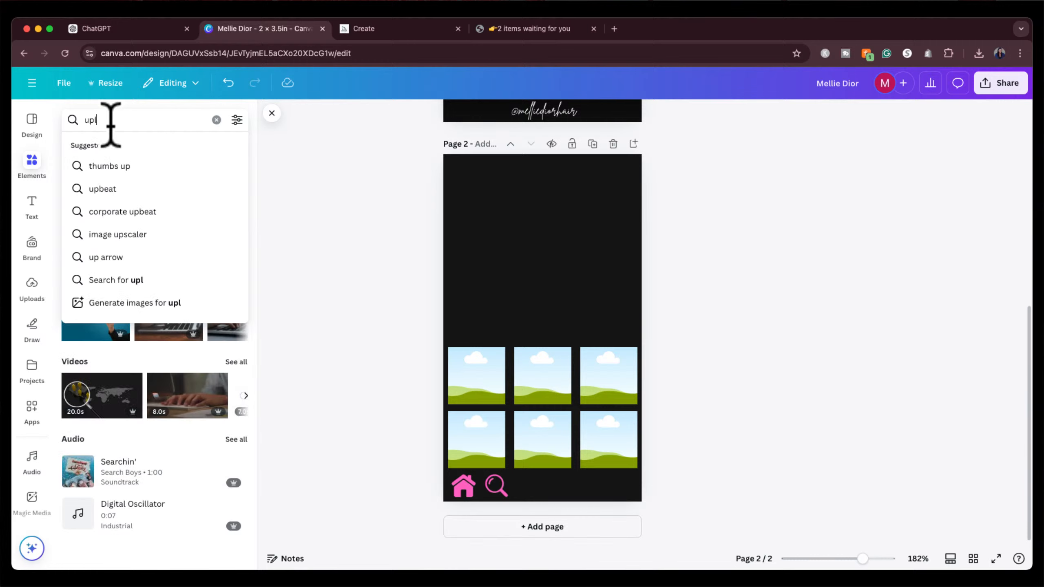
{"action": "type", "text": "oa"}
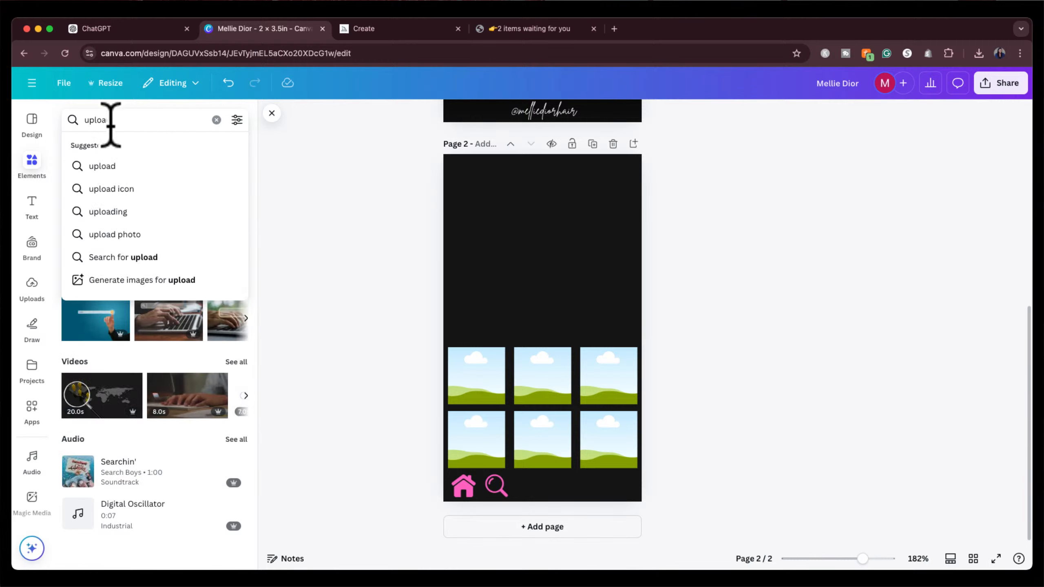
{"action": "type", "text": "d"}
{"action": "key", "text": "Return"}
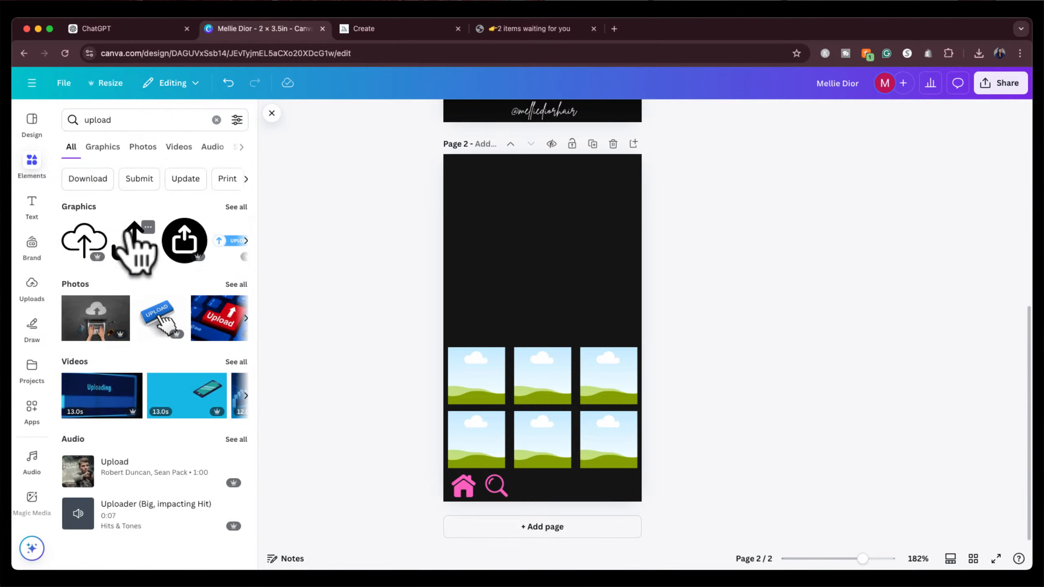
{"action": "left_click", "coordinate": [135, 240]}
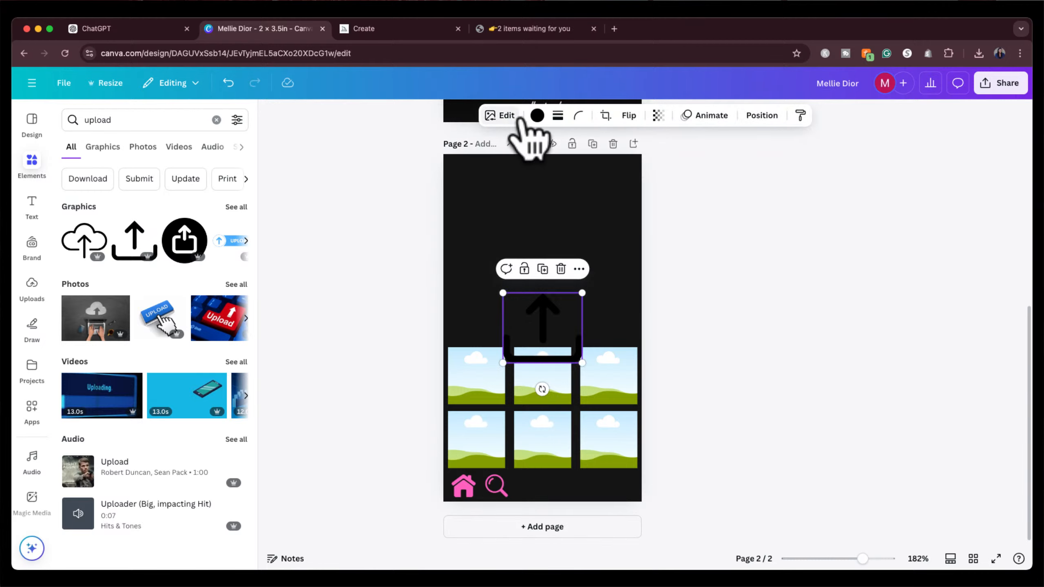
{"action": "left_click", "coordinate": [537, 115]}
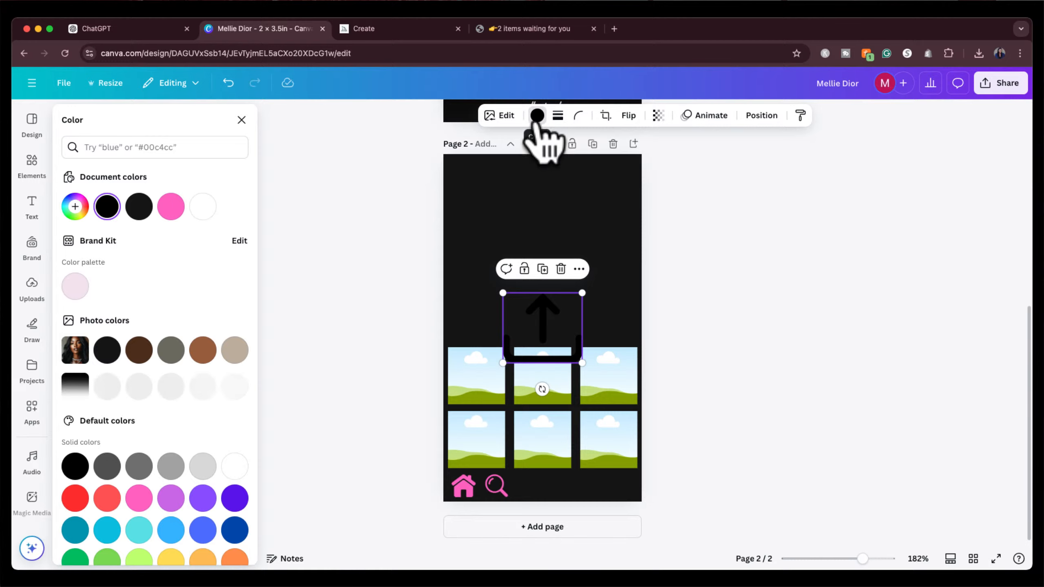
{"action": "left_click", "coordinate": [170, 207]}
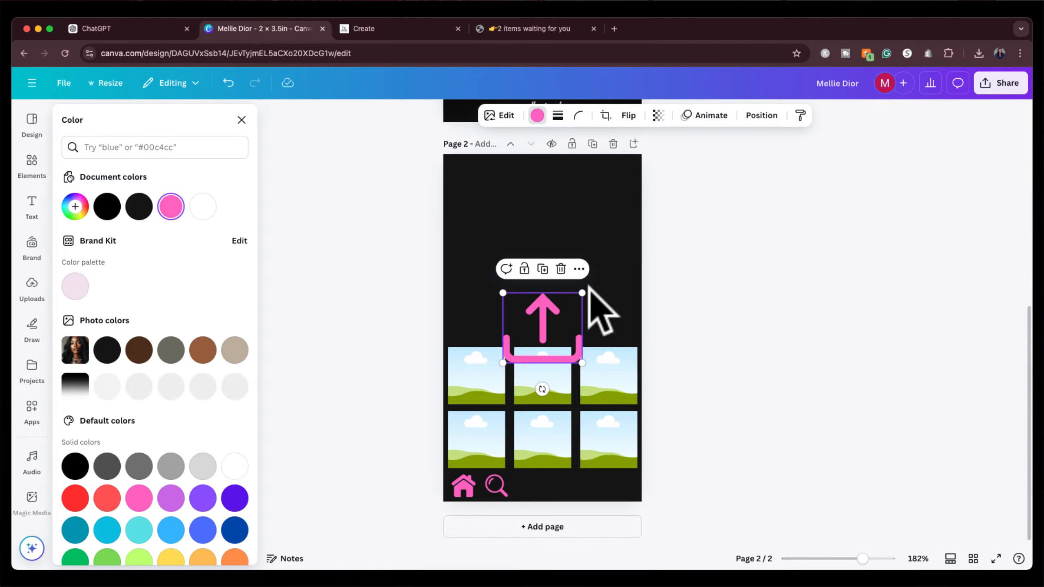
{"action": "left_click_drag", "start_coordinate": [582, 293], "coordinate": [547, 476]}
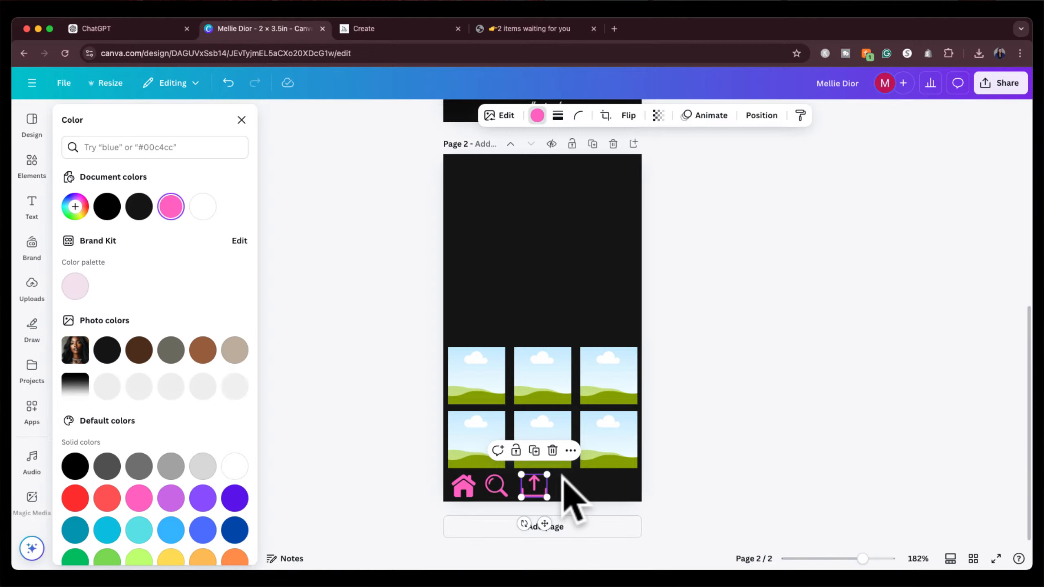
Add a pink 'reels' icon, shrunk into the bottom row after the upload arrow.
{"action": "left_click", "coordinate": [31, 162]}
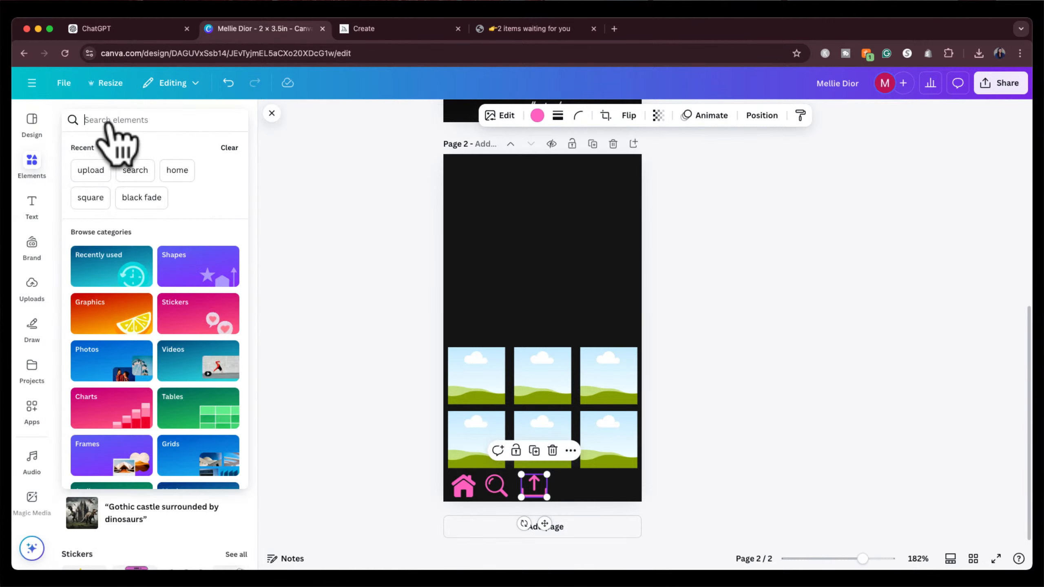
{"action": "left_click", "coordinate": [111, 119]}
{"action": "type", "text": "reels"}
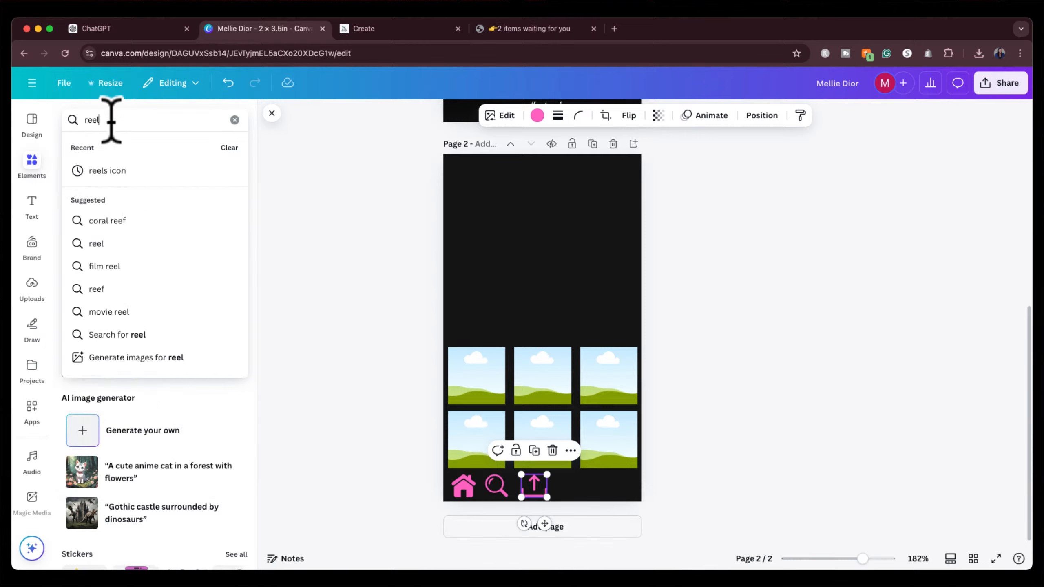
{"action": "left_click", "coordinate": [138, 170]}
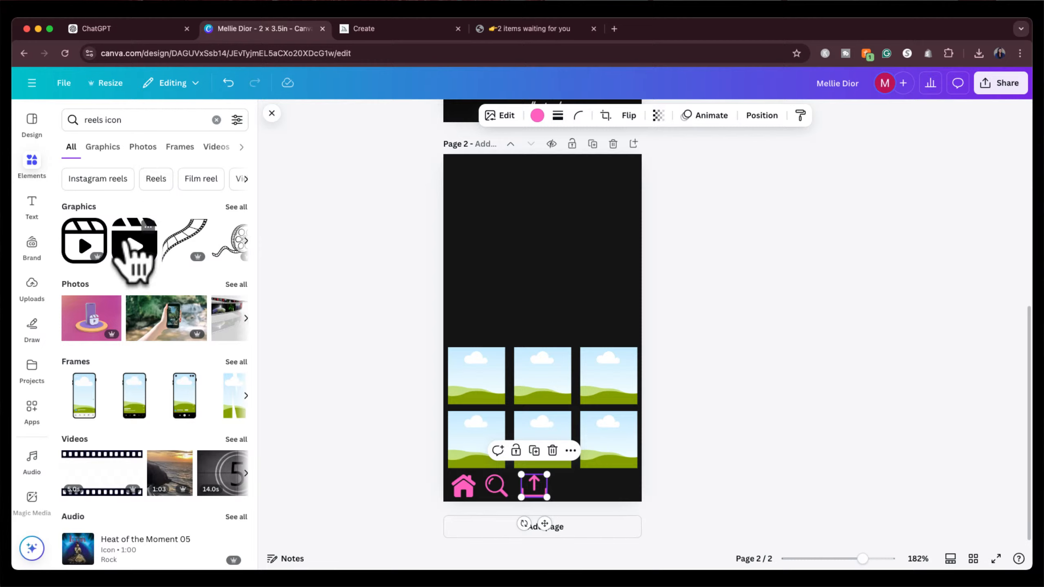
{"action": "left_click", "coordinate": [85, 247]}
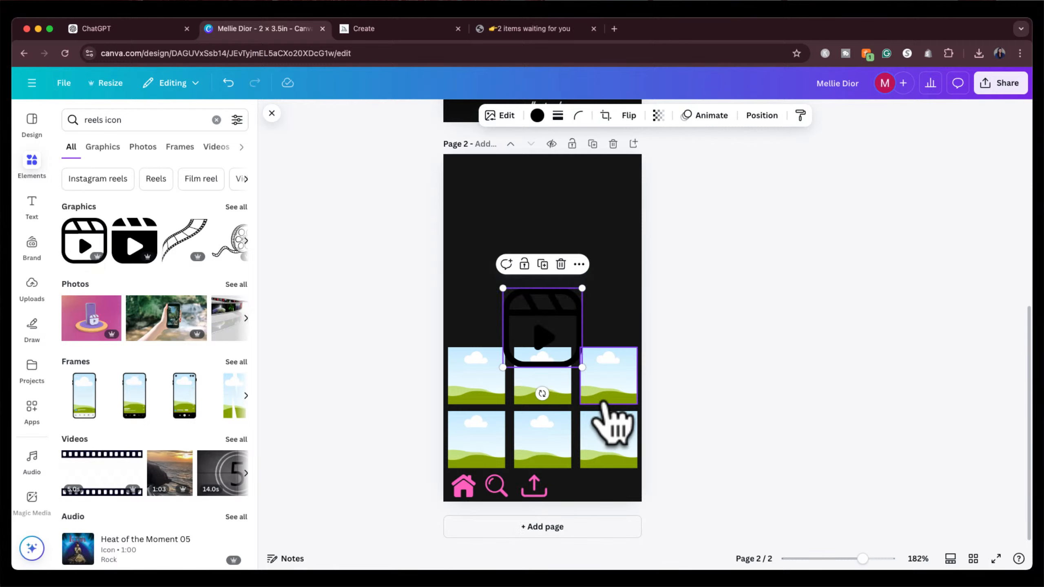
{"action": "left_click", "coordinate": [538, 115]}
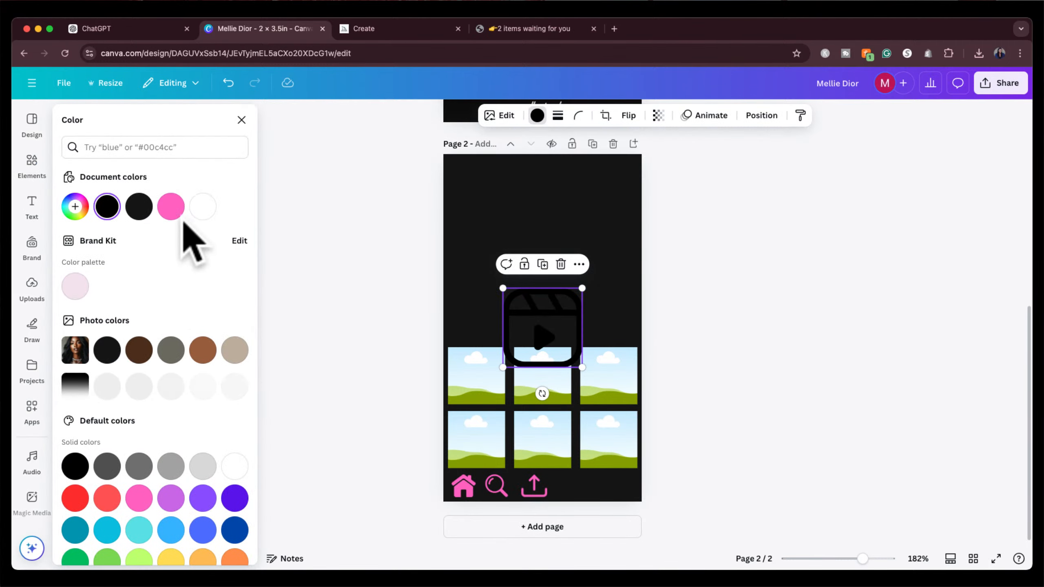
{"action": "left_click", "coordinate": [171, 207]}
{"action": "left_click_drag", "start_coordinate": [582, 288], "coordinate": [588, 474]}
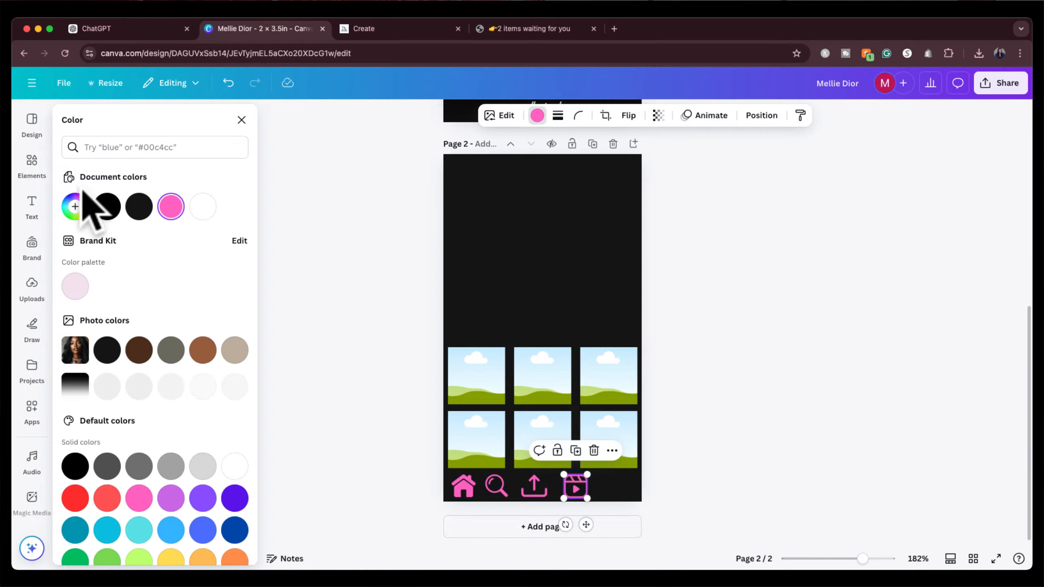
{"action": "left_click", "coordinate": [34, 165]}
{"action": "left_click", "coordinate": [82, 151]}
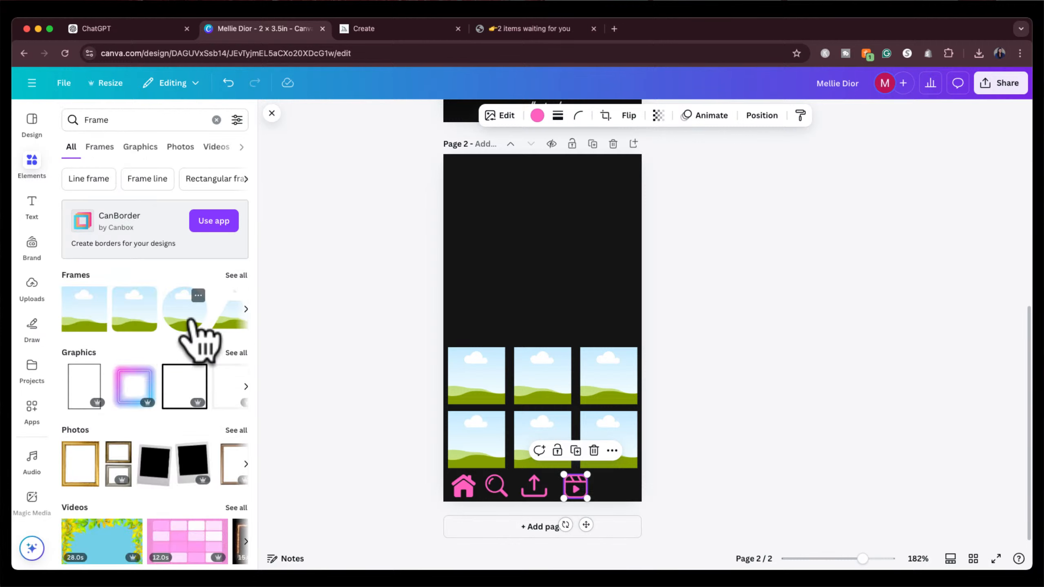
Add a small circle frame at the end of the icon row and even out the icon spacing.
{"action": "left_click", "coordinate": [197, 337]}
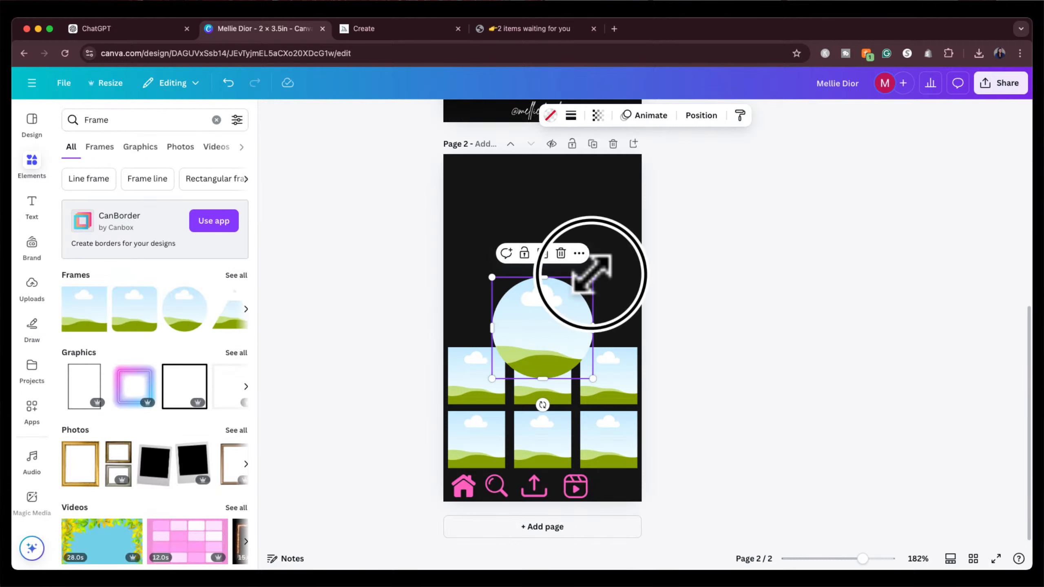
{"action": "left_click_drag", "start_coordinate": [592, 274], "coordinate": [629, 478]}
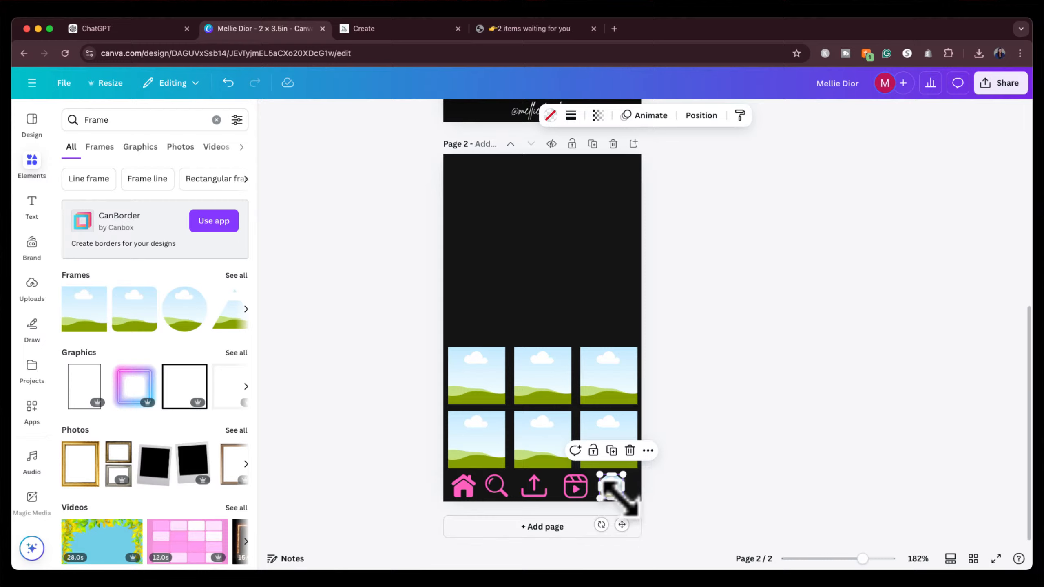
{"action": "left_click", "coordinate": [578, 487]}
{"action": "left_click", "coordinate": [535, 487]}
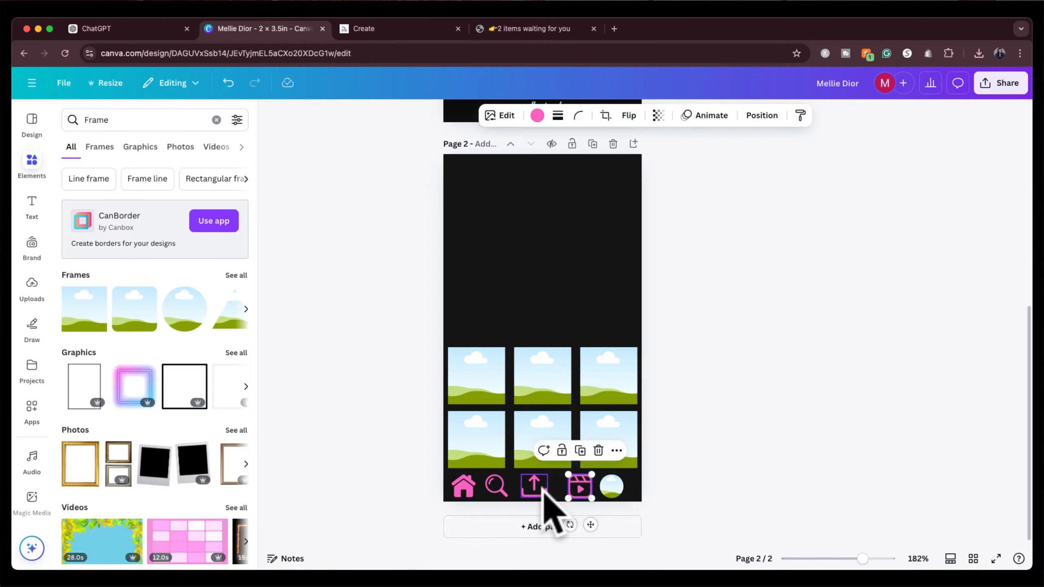
{"action": "left_click_drag", "start_coordinate": [542, 489], "coordinate": [556, 489]}
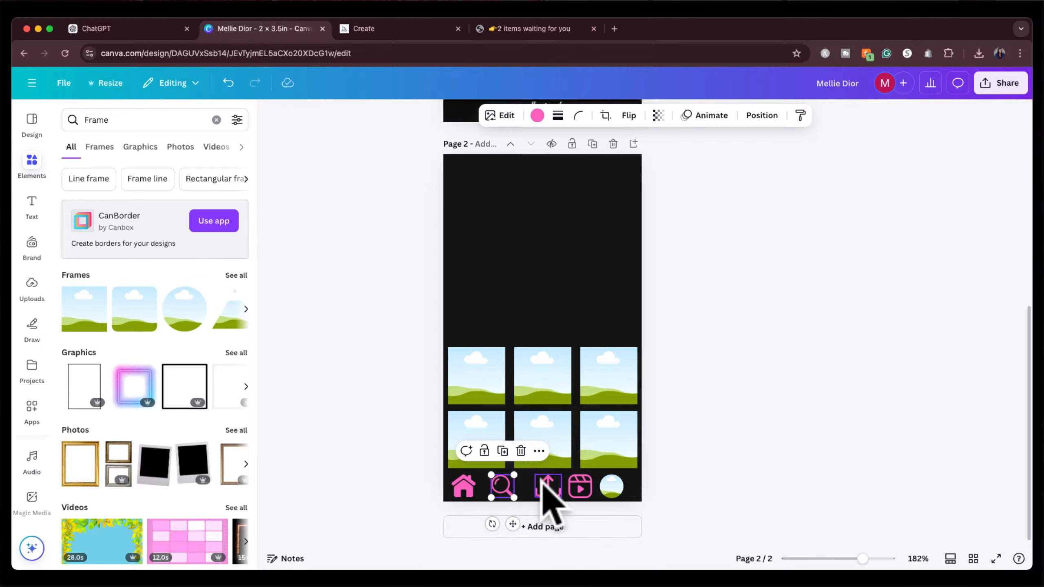
{"action": "left_click_drag", "start_coordinate": [542, 479], "coordinate": [542, 487]}
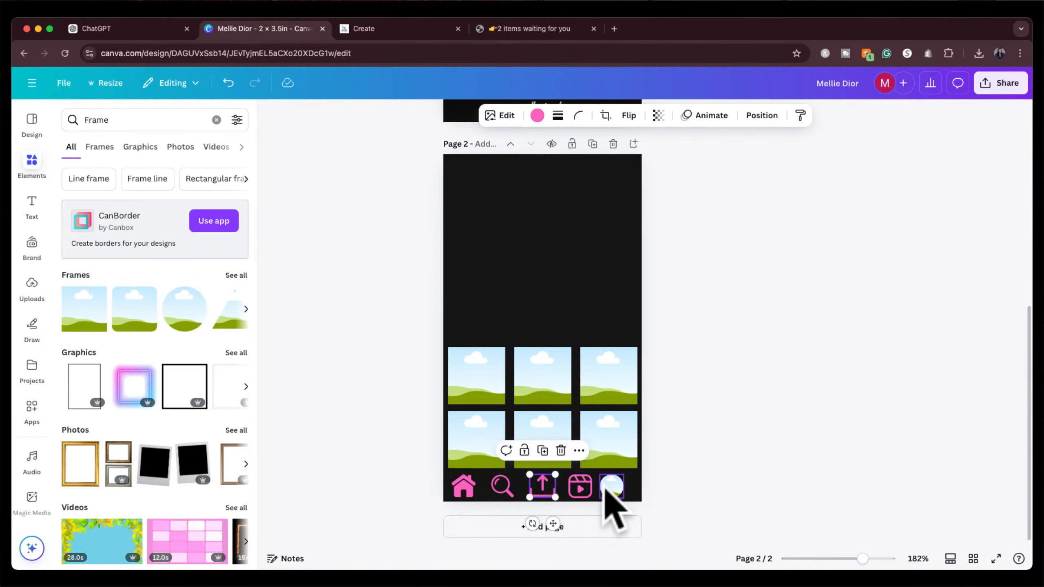
{"action": "left_click_drag", "start_coordinate": [611, 486], "coordinate": [613, 488]}
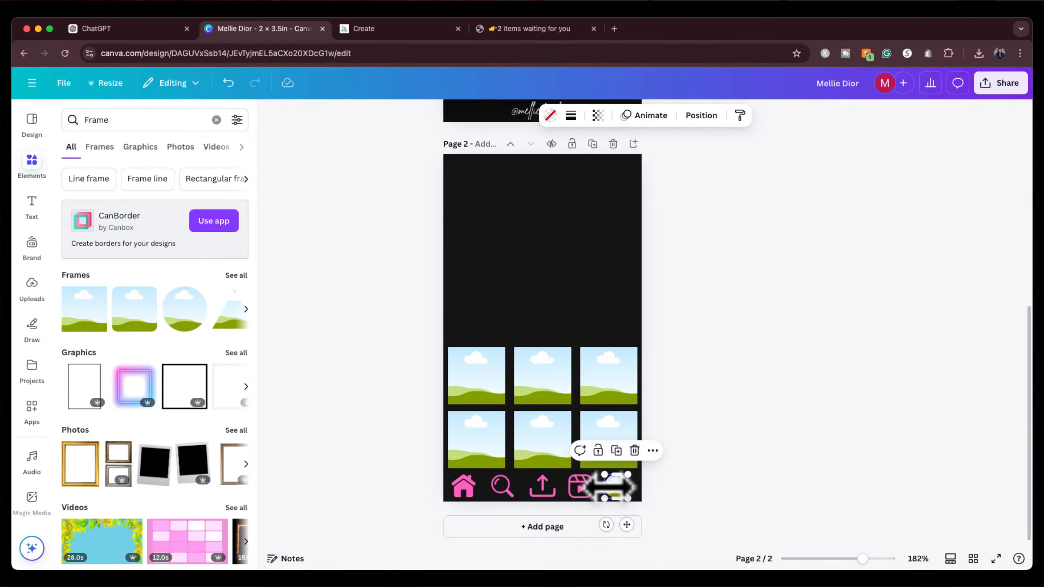
Select all five bottom-row icons together and centre the row on the page.
{"action": "left_click", "coordinate": [682, 503]}
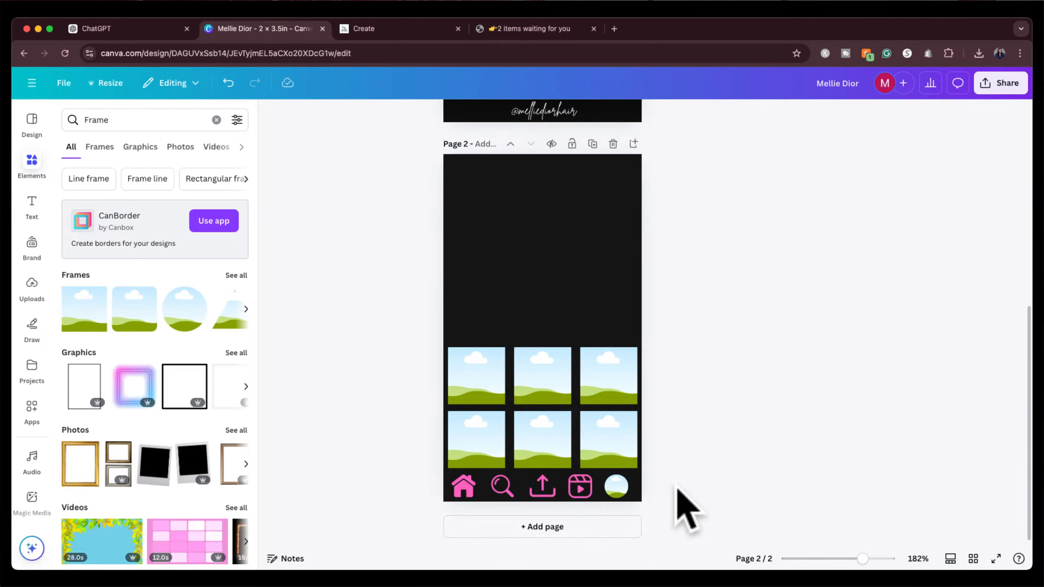
{"action": "left_click", "coordinate": [612, 496]}
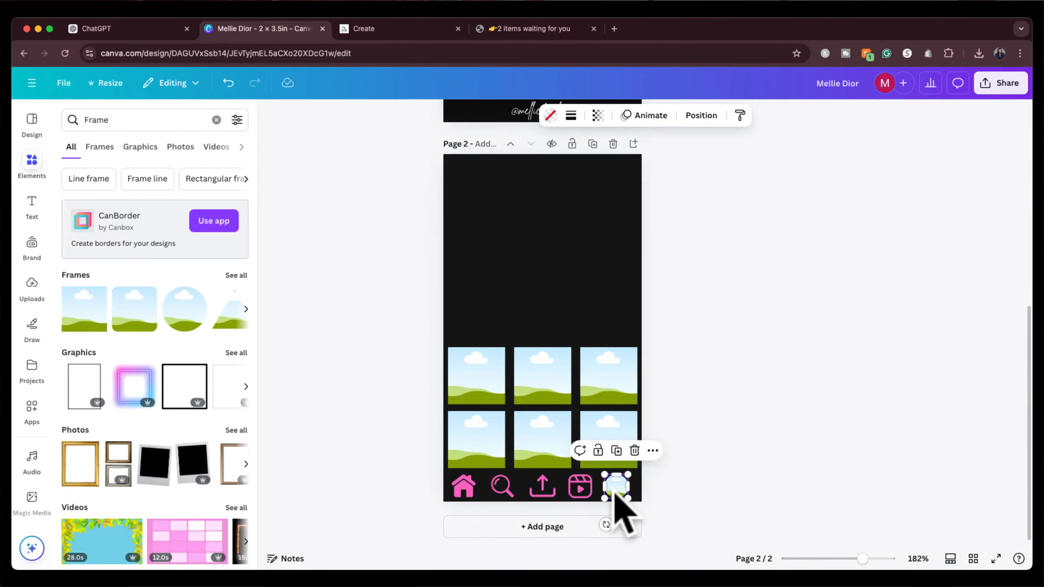
{"action": "left_click", "coordinate": [581, 490], "text": "shift"}
{"action": "left_click", "coordinate": [537, 490], "text": "shift"}
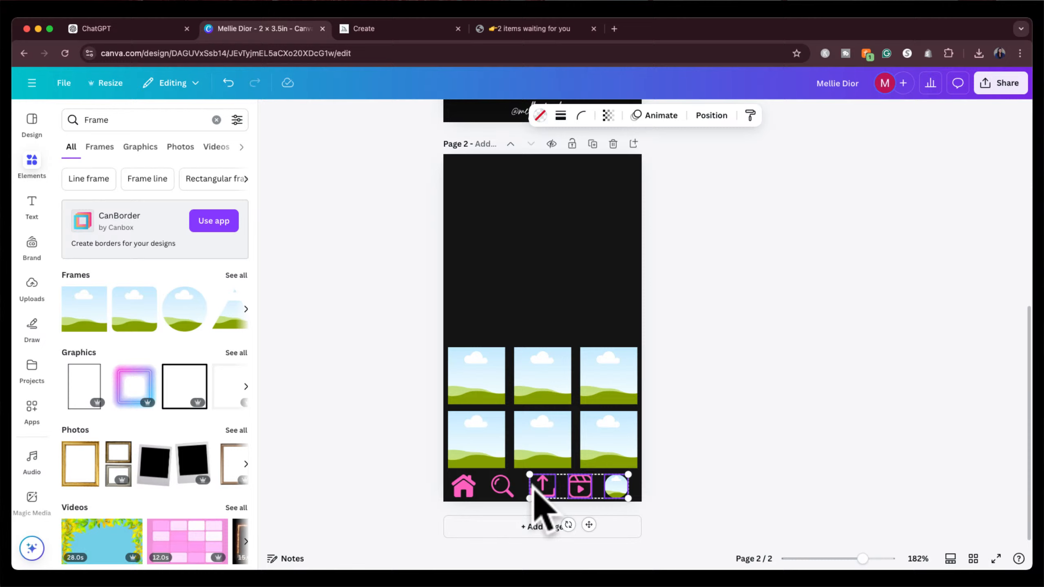
{"action": "left_click", "coordinate": [502, 489], "text": "shift"}
{"action": "left_click", "coordinate": [472, 490], "text": "shift"}
{"action": "left_click_drag", "start_coordinate": [479, 491], "coordinate": [518, 488]}
{"action": "left_click", "coordinate": [752, 438]}
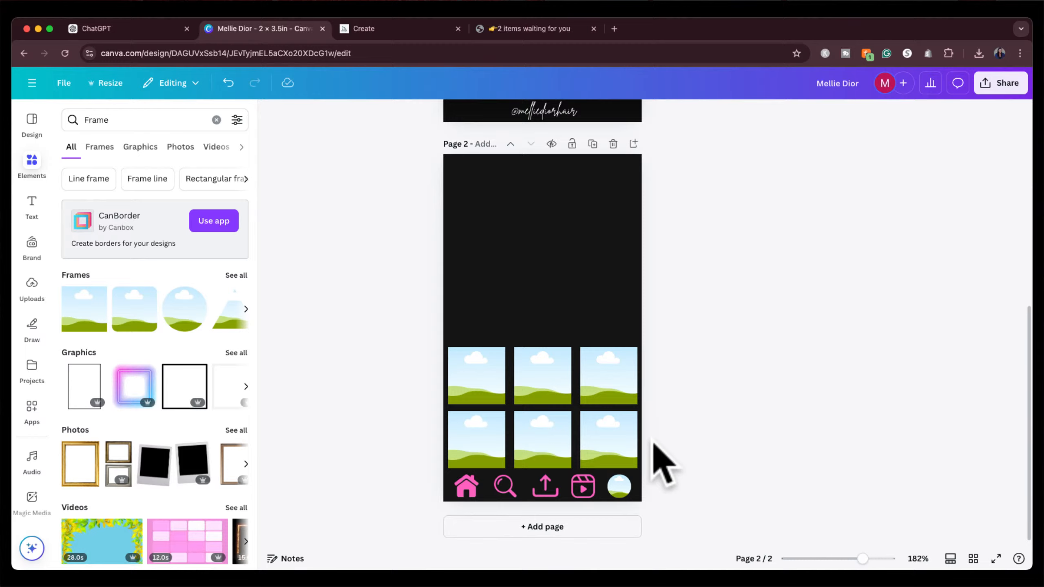
Place another small circle frame in the back page's top-left corner.
{"action": "left_click", "coordinate": [185, 309]}
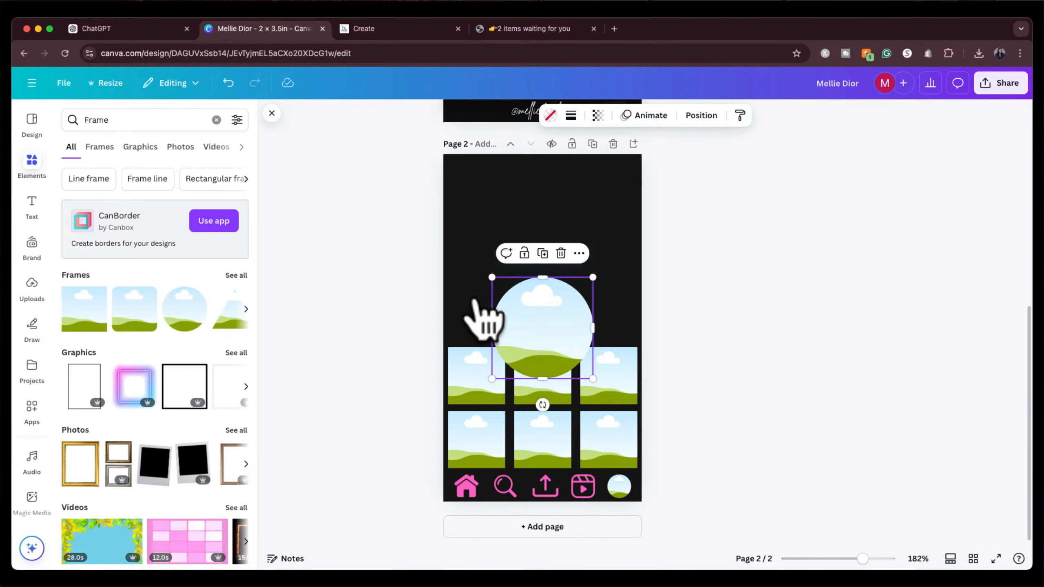
{"action": "left_click_drag", "start_coordinate": [483, 309], "coordinate": [491, 210]}
{"action": "left_click_drag", "start_coordinate": [551, 259], "coordinate": [471, 206]}
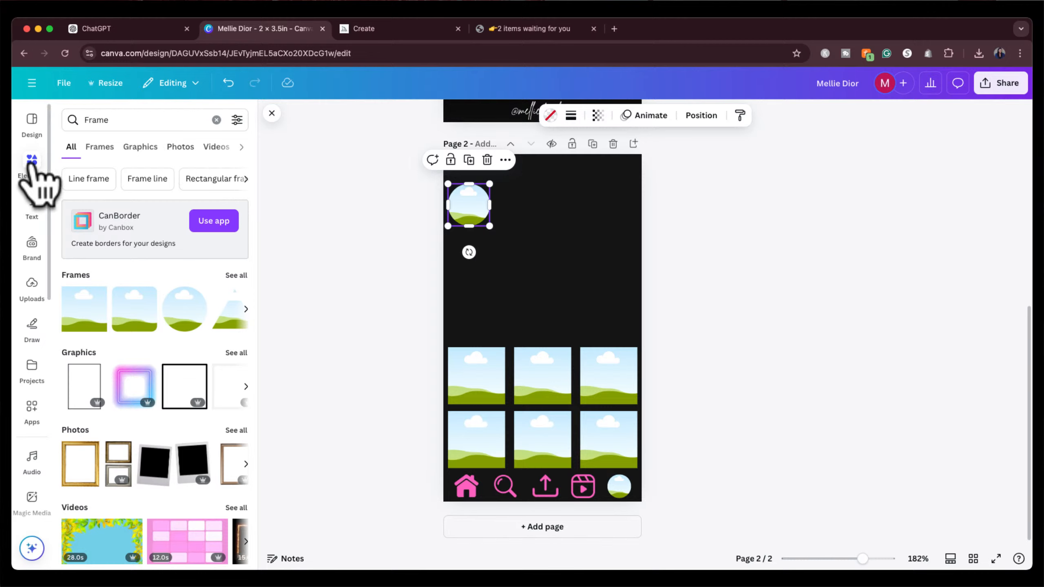
Search Elements for 'left arrow' and place a small chevron in the top-left corner.
{"action": "left_click", "coordinate": [35, 177]}
{"action": "double_click", "coordinate": [111, 125]}
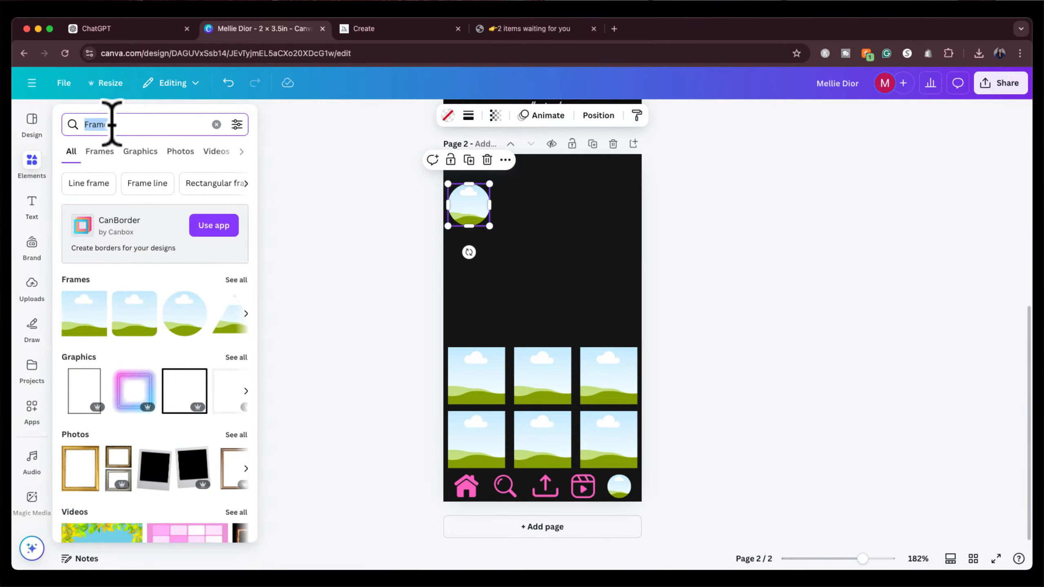
{"action": "type", "text": "left arro"}
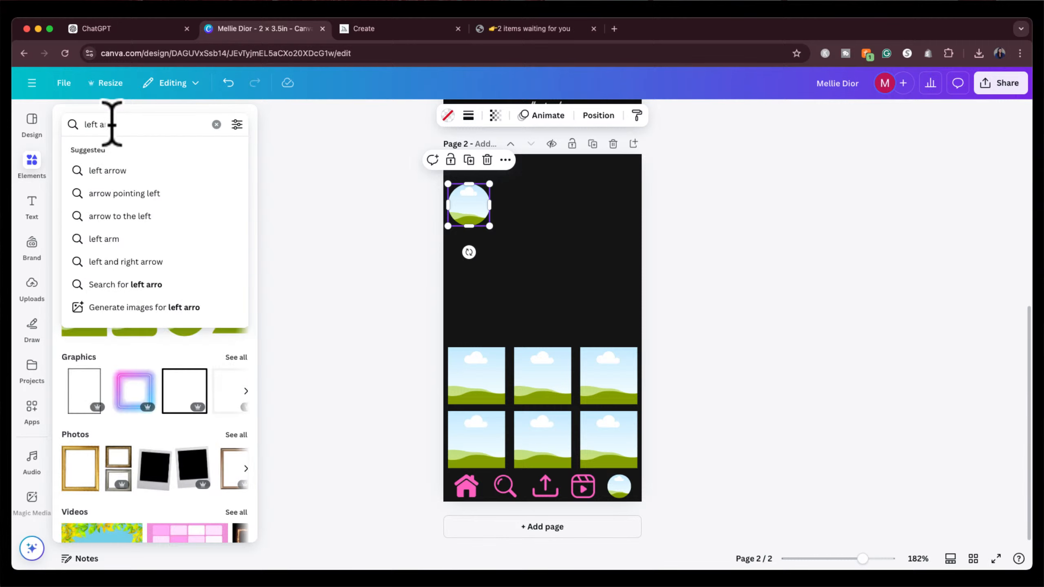
{"action": "type", "text": "w"}
{"action": "key", "text": "Return"}
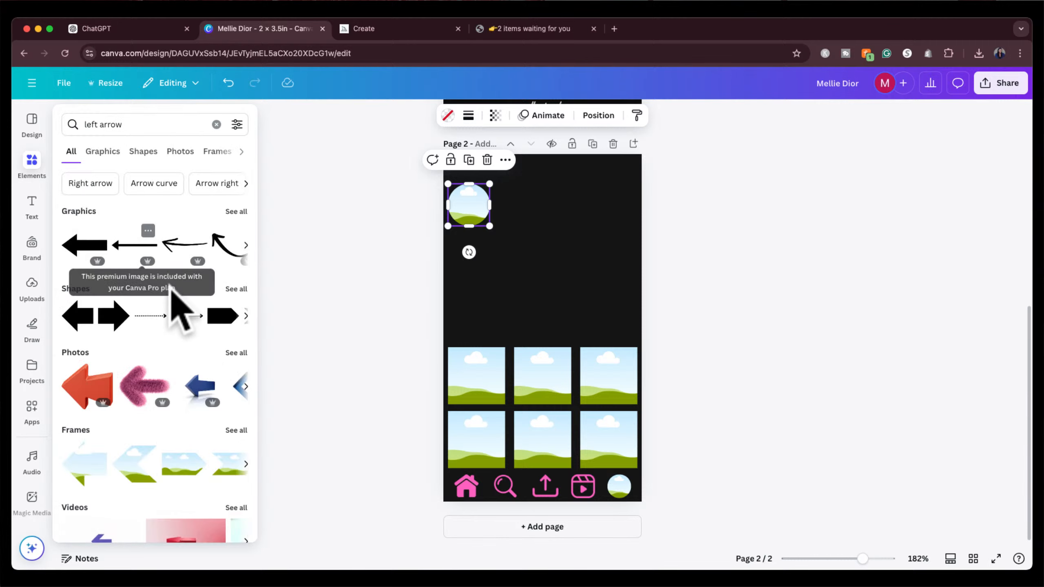
{"action": "left_click", "coordinate": [230, 211]}
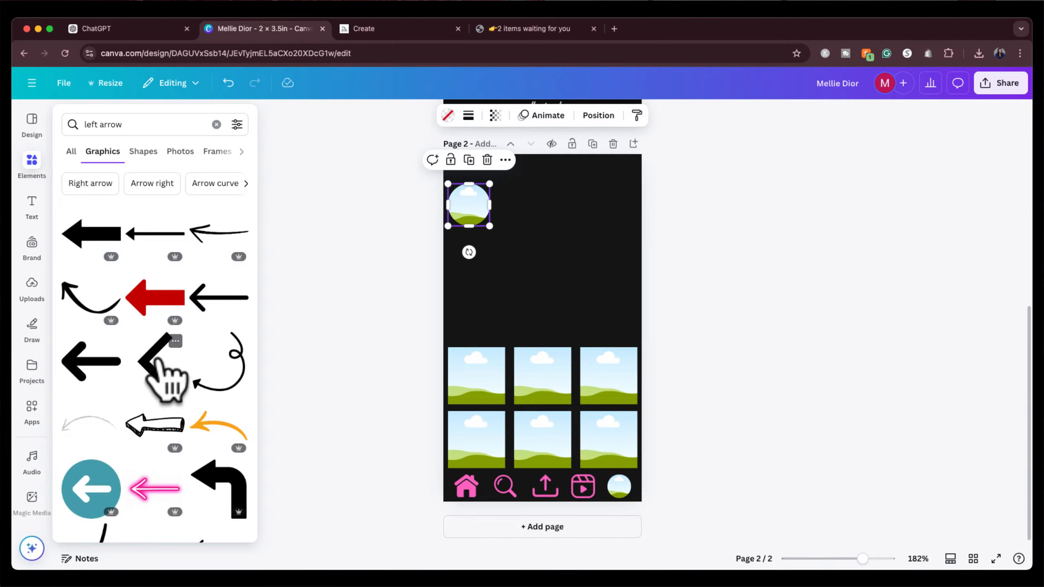
{"action": "left_click", "coordinate": [161, 382]}
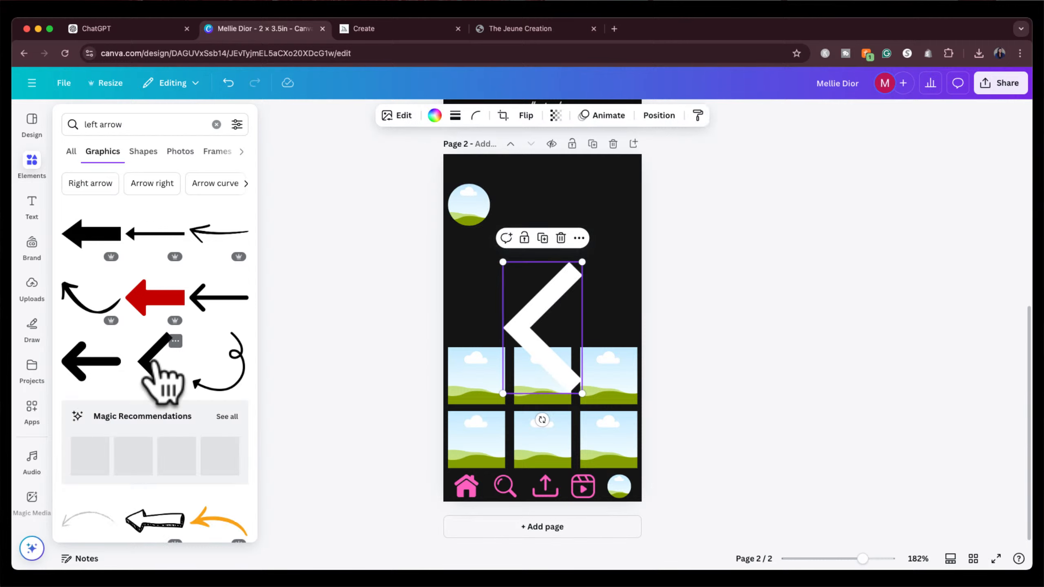
{"action": "right_click", "coordinate": [581, 390]}
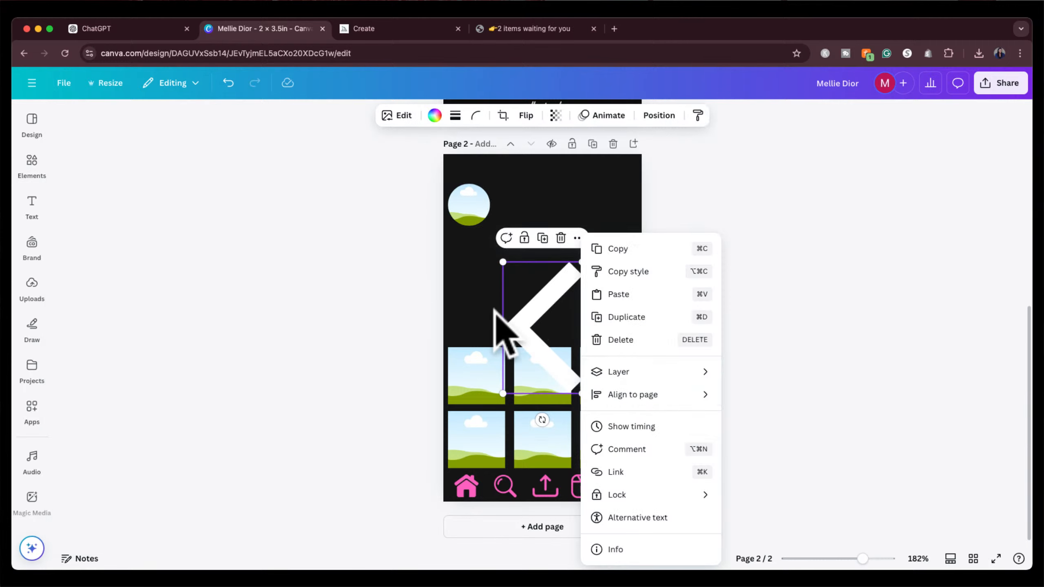
{"action": "left_click", "coordinate": [364, 320]}
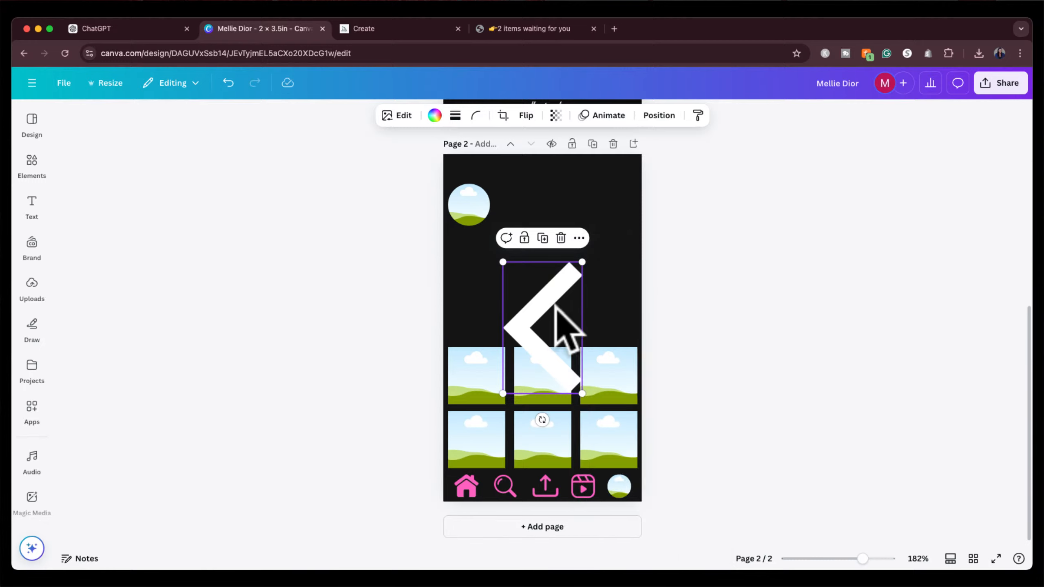
{"action": "left_click_drag", "start_coordinate": [579, 393], "coordinate": [458, 172]}
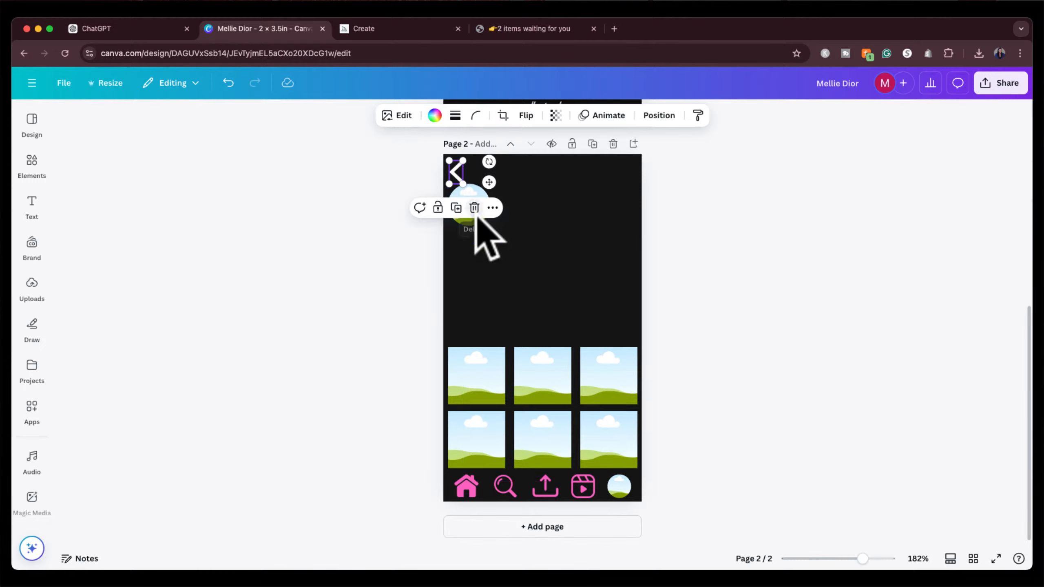
Nudge the round profile photo slightly lower beneath the chevron.
{"action": "left_click_drag", "start_coordinate": [470, 228], "coordinate": [469, 227]}
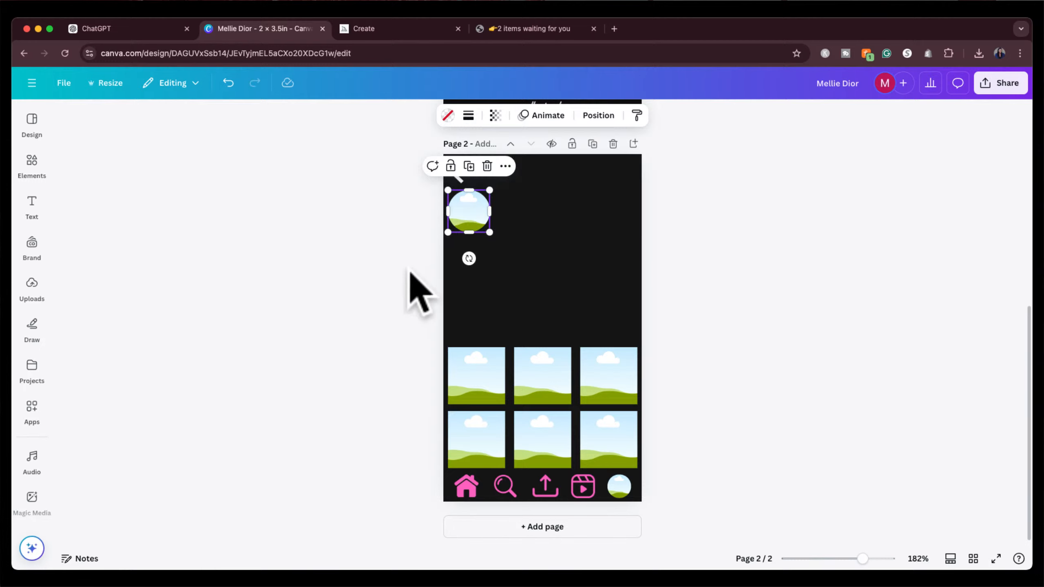
{"action": "left_click", "coordinate": [397, 274]}
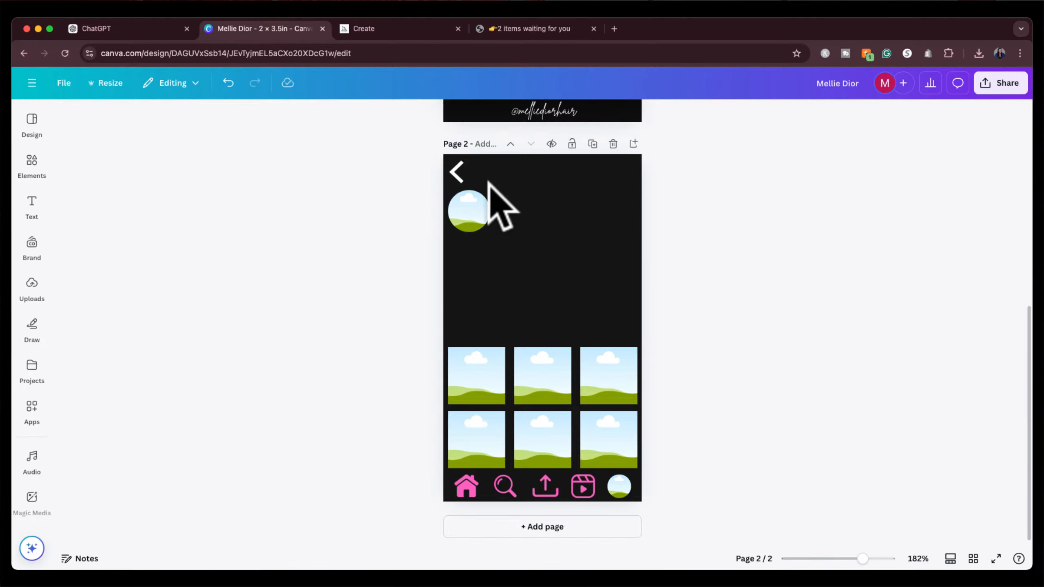
{"action": "left_click", "coordinate": [32, 169]}
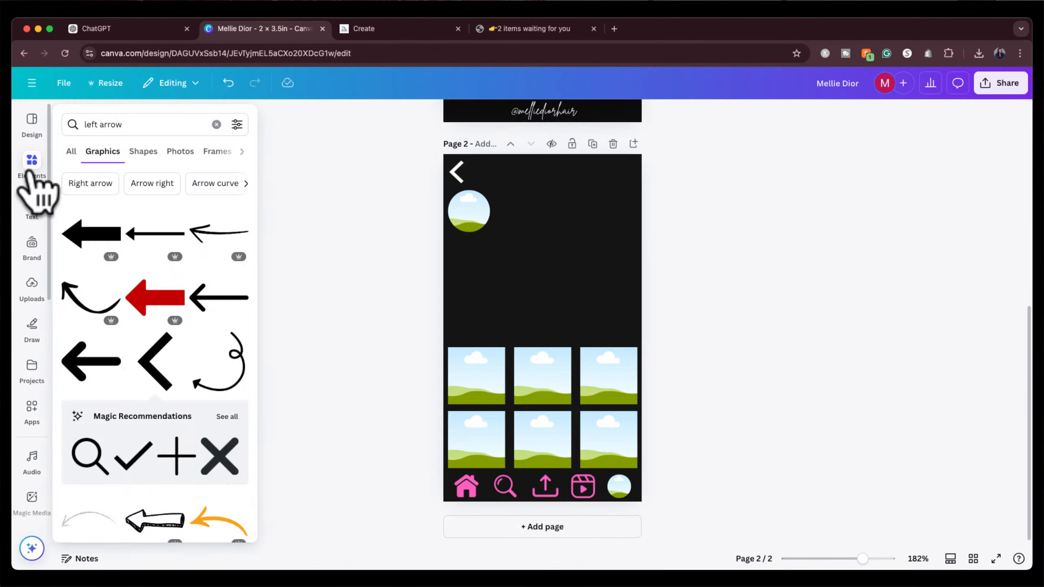
{"action": "left_click", "coordinate": [32, 205]}
Duplicate the HAIR STYLIST text onto the back and retype it as MELLIEDIORHAIR.
{"action": "scroll", "coordinate": [396, 205], "scroll_direction": "up", "scroll_amount": 5}
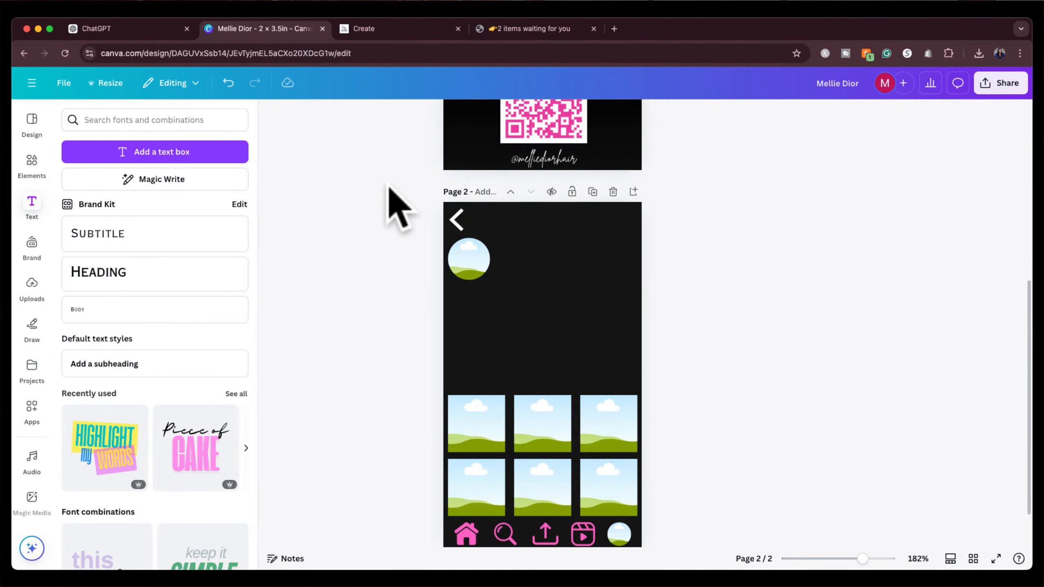
{"action": "left_click", "coordinate": [522, 205]}
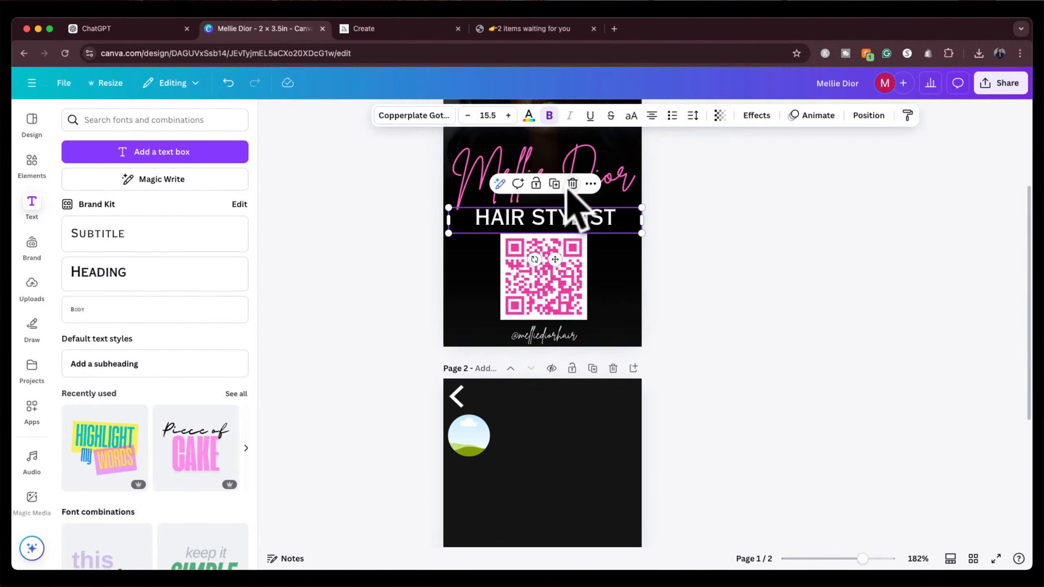
{"action": "left_click", "coordinate": [570, 200]}
{"action": "left_click_drag", "start_coordinate": [561, 251], "coordinate": [546, 395]}
{"action": "double_click", "coordinate": [545, 393]}
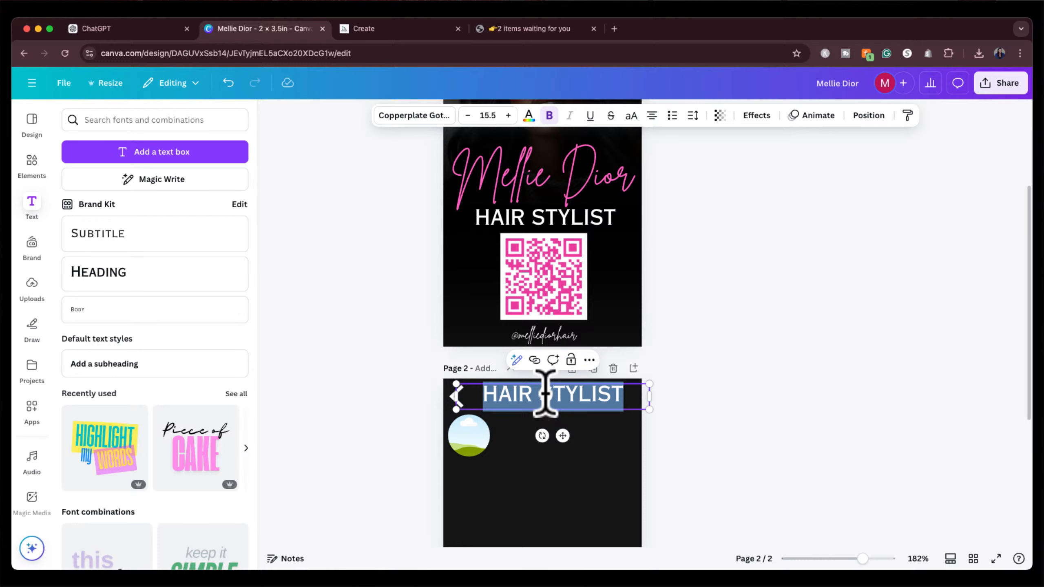
{"action": "type", "text": "MELLIEDIORHAIR"}
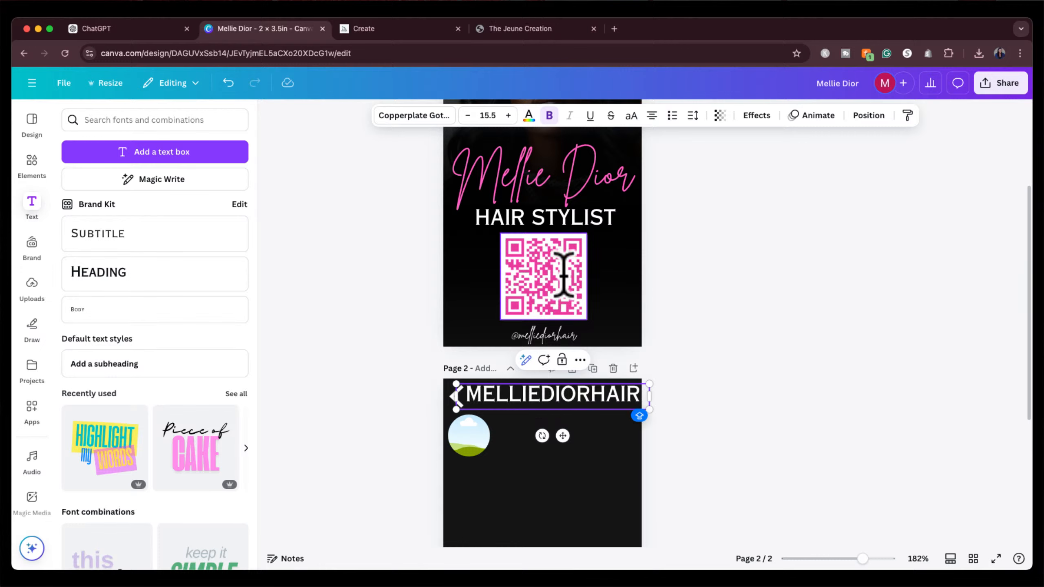
Reduce the username's font size to 9.5 and line it up beside the back arrow.
{"action": "left_click", "coordinate": [468, 116]}
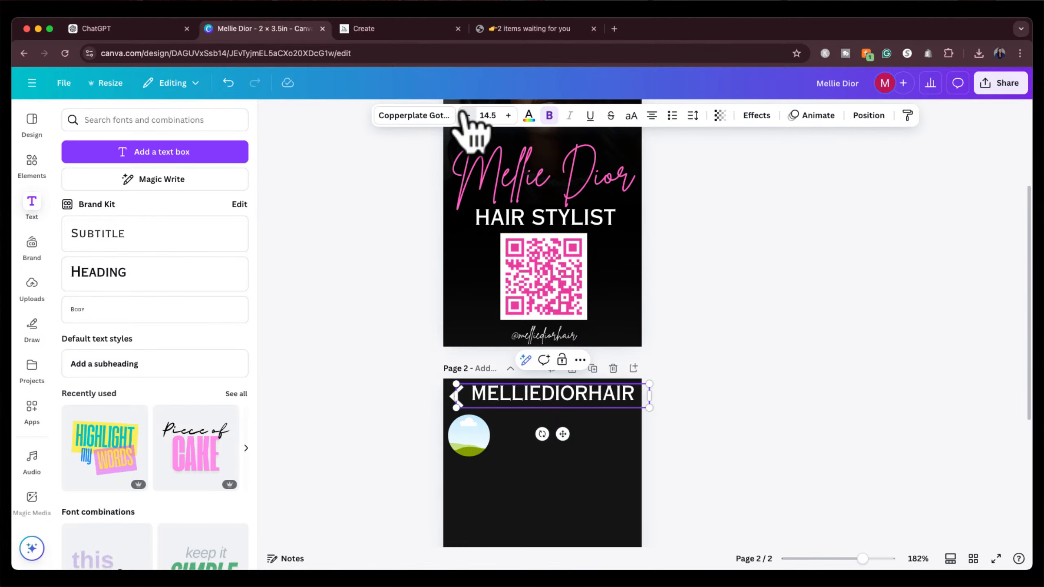
{"action": "left_click", "coordinate": [468, 115]}
{"action": "left_click", "coordinate": [468, 116]}
{"action": "left_click", "coordinate": [467, 115]}
{"action": "left_click", "coordinate": [468, 116]}
{"action": "left_click", "coordinate": [468, 115]}
{"action": "left_click", "coordinate": [781, 268]}
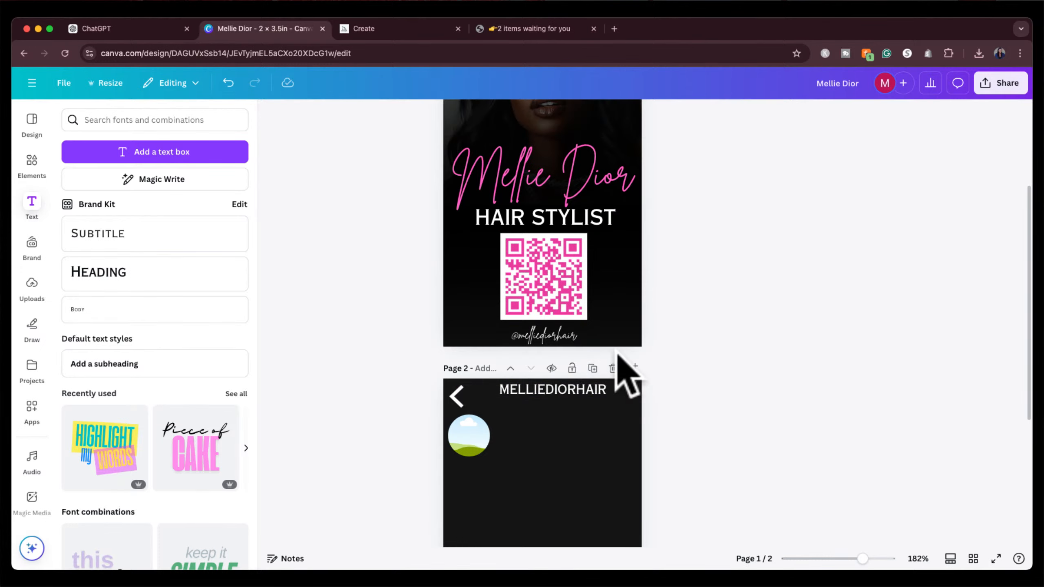
{"action": "left_click", "coordinate": [531, 398]}
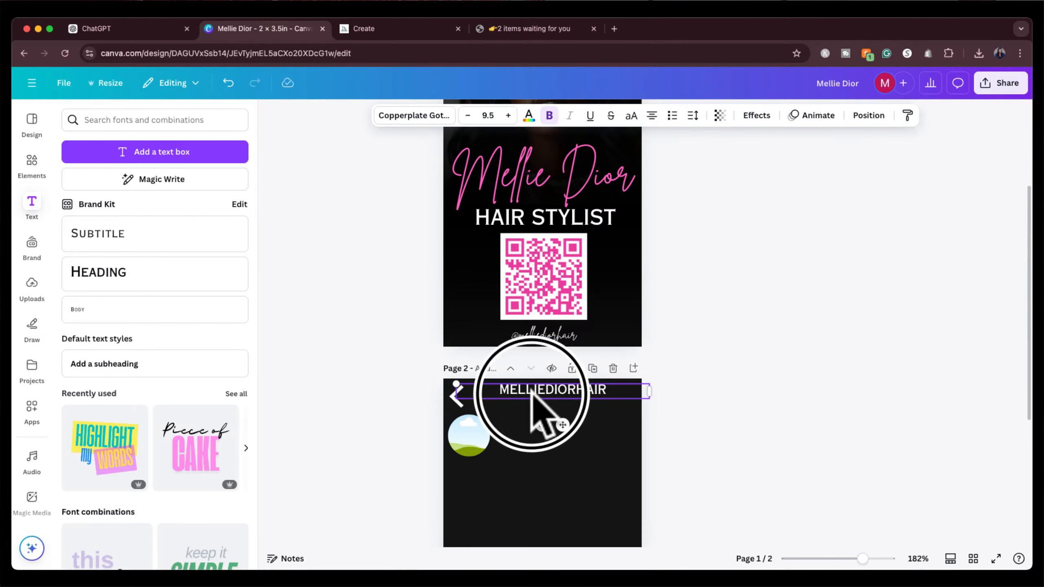
{"action": "left_click_drag", "start_coordinate": [533, 396], "coordinate": [531, 402]}
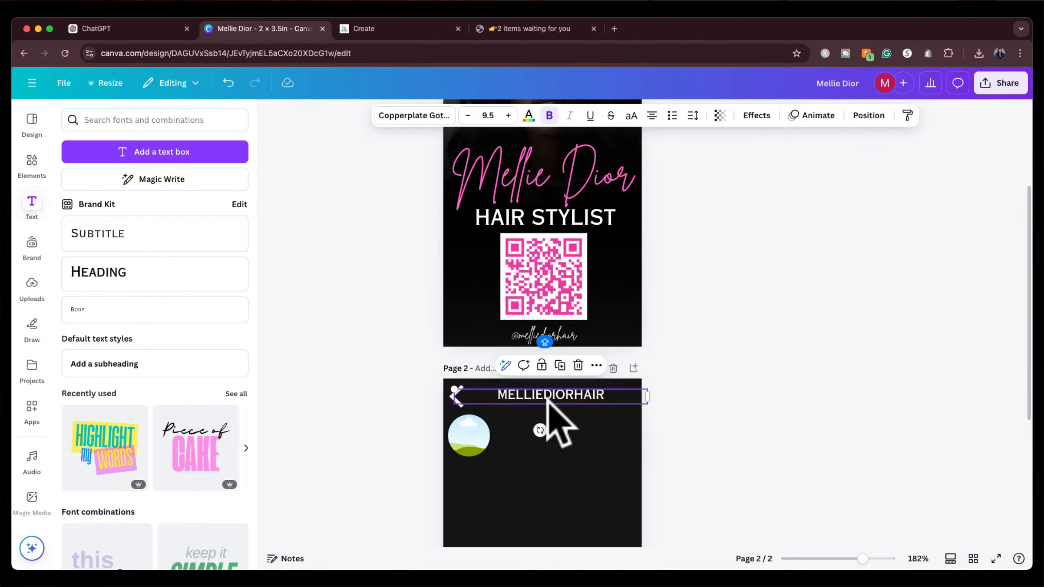
{"action": "left_click_drag", "start_coordinate": [541, 388], "coordinate": [540, 391]}
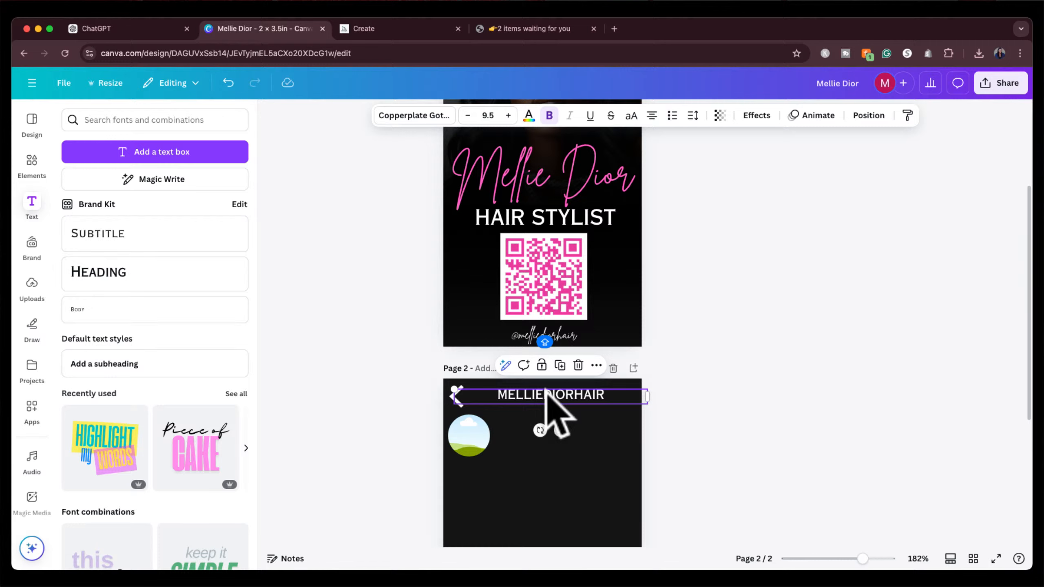
{"action": "left_click_drag", "start_coordinate": [547, 391], "coordinate": [530, 391]}
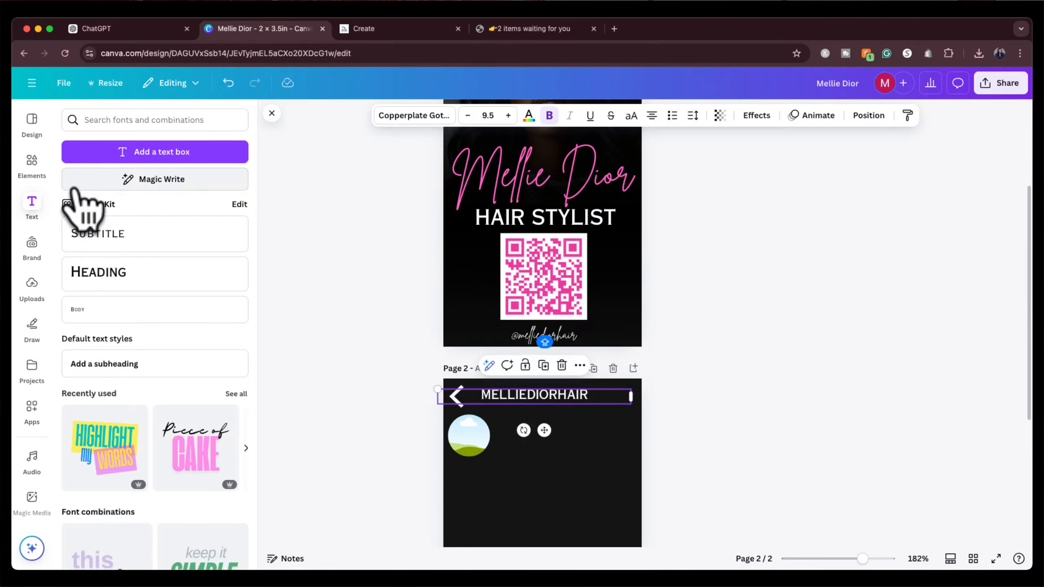
Add the red-badge 'NOTIFICATION BELL' graphic at the top right beside the username.
{"action": "left_click", "coordinate": [32, 162]}
{"action": "left_click", "coordinate": [114, 119]}
{"action": "triple_click", "coordinate": [115, 119]}
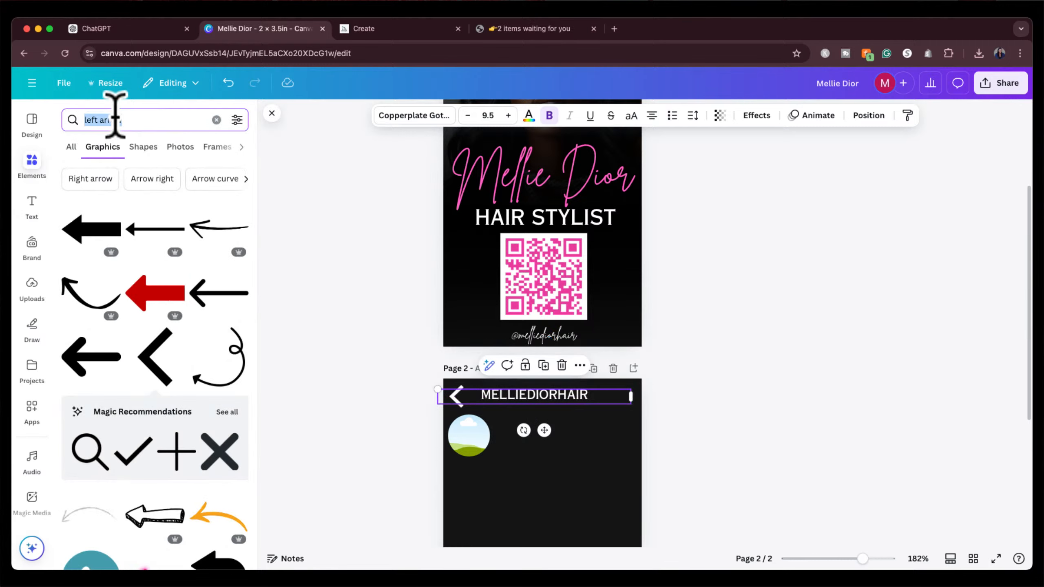
{"action": "type", "text": "NOT"}
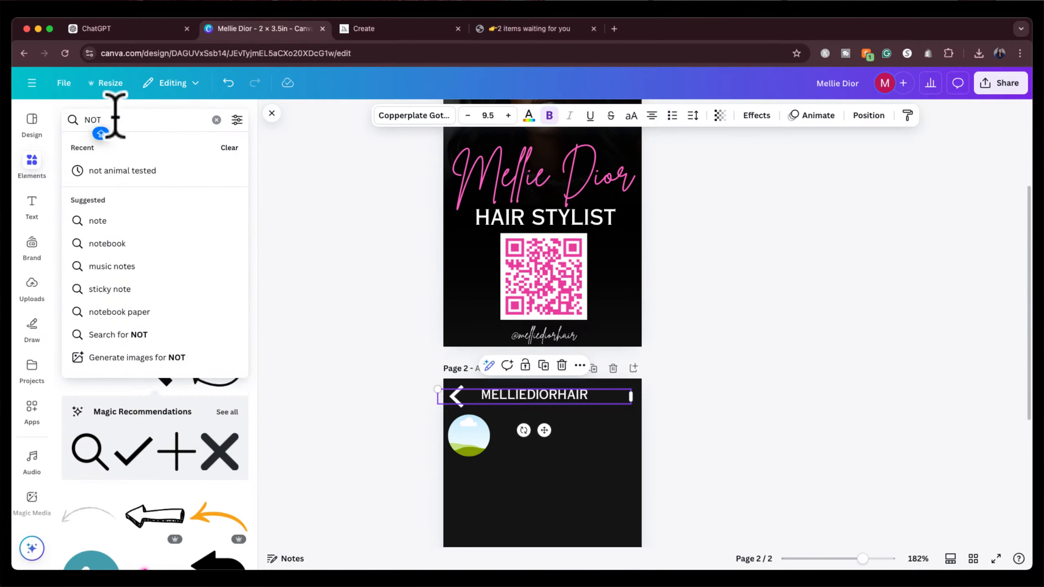
{"action": "type", "text": "IFICA"}
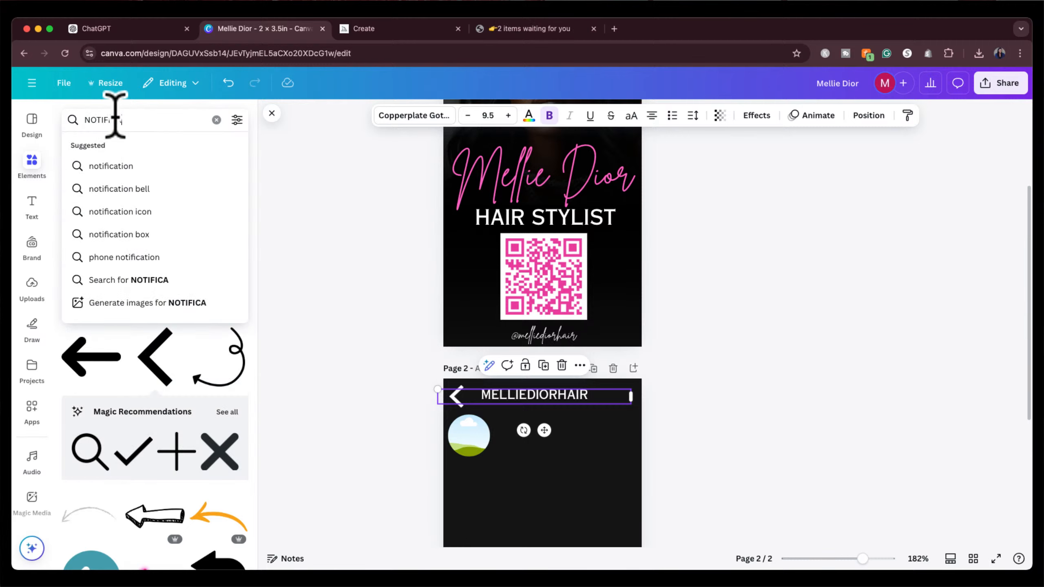
{"action": "type", "text": "TION BE"}
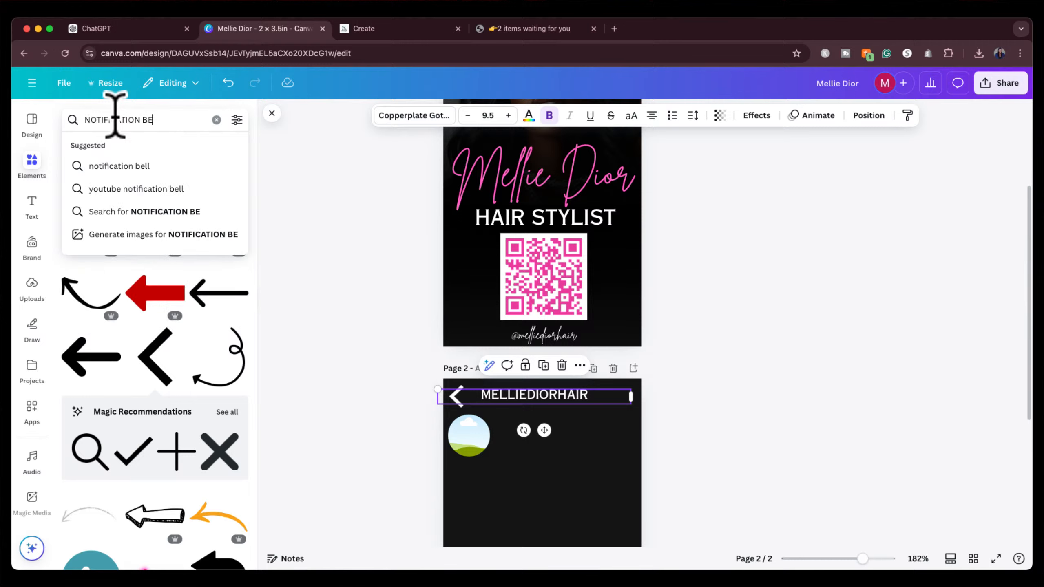
{"action": "type", "text": "LL"}
{"action": "key", "text": "Return"}
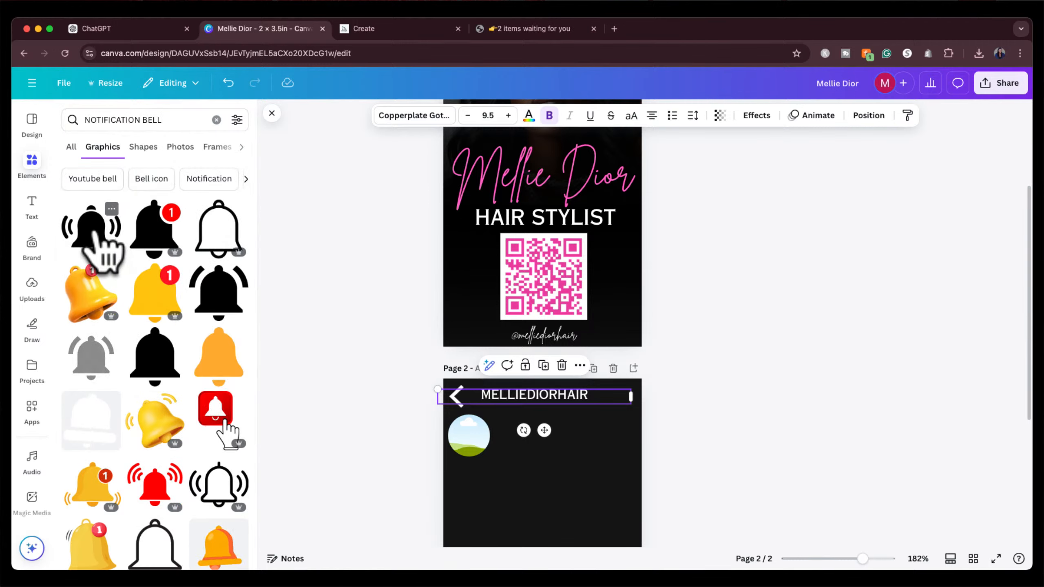
{"action": "left_click", "coordinate": [162, 231]}
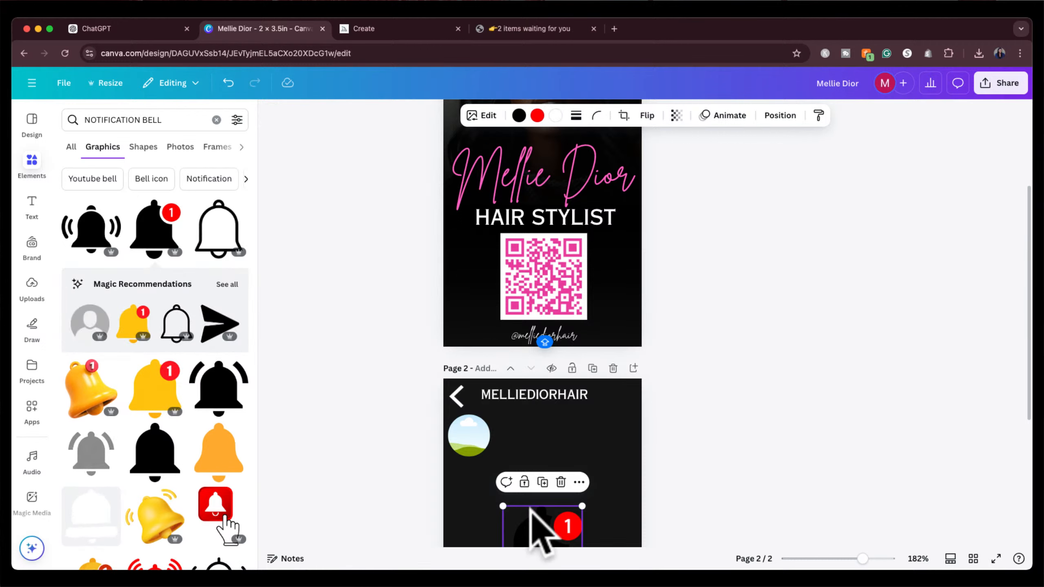
{"action": "left_click_drag", "start_coordinate": [530, 509], "coordinate": [579, 401]}
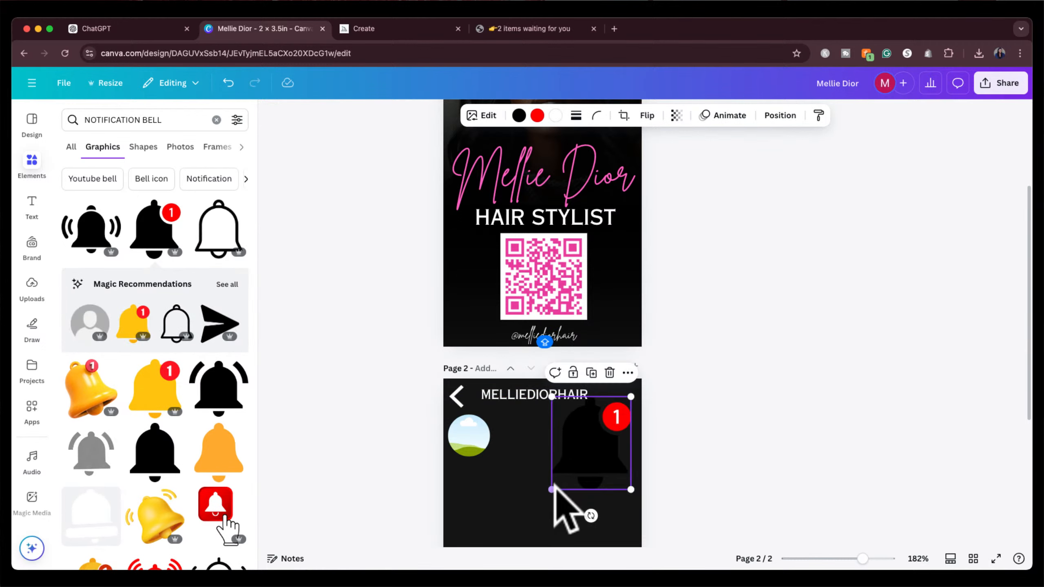
{"action": "left_click_drag", "start_coordinate": [552, 489], "coordinate": [618, 404]}
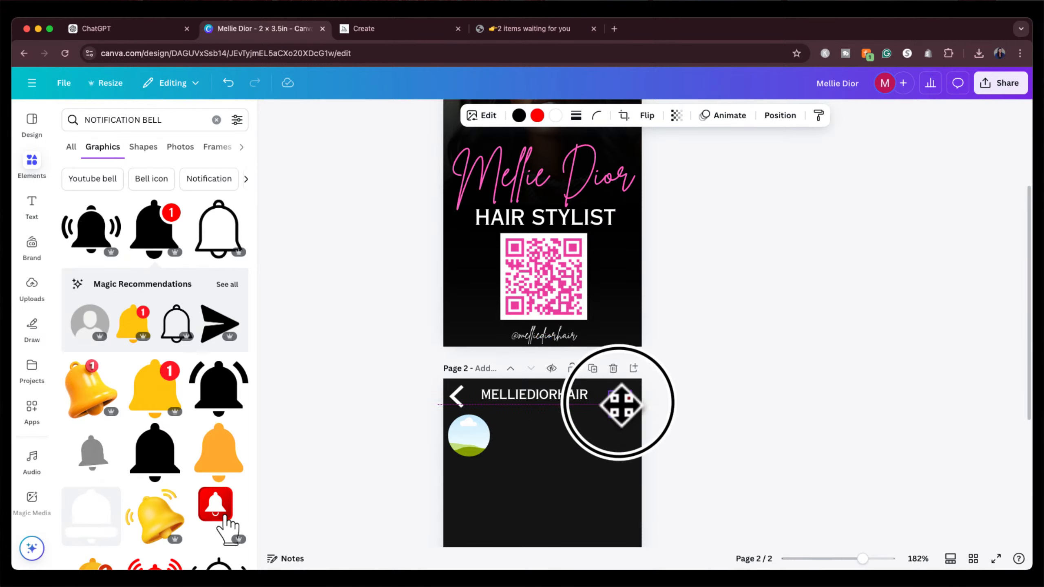
Make the bell white and shrink it further to icon size.
{"action": "left_click", "coordinate": [519, 116]}
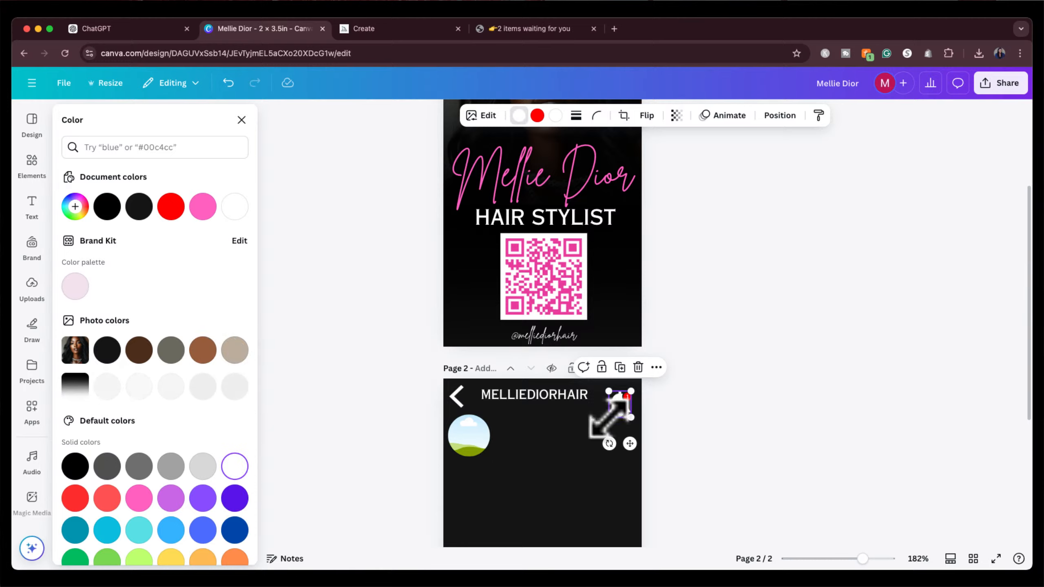
{"action": "mouse_move", "coordinate": [609, 418]}
{"action": "left_mouse_down"}
{"action": "mouse_move", "coordinate": [613, 401]}
{"action": "mouse_move", "coordinate": [636, 427]}
{"action": "mouse_move", "coordinate": [620, 431]}
{"action": "left_mouse_up"}
{"action": "left_click", "coordinate": [704, 376]}
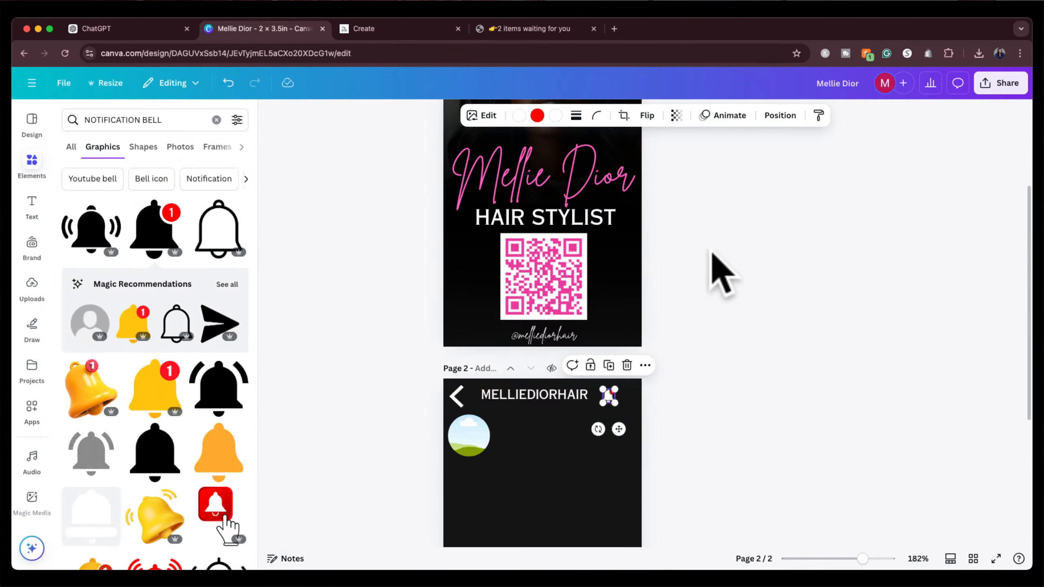
{"action": "left_click", "coordinate": [897, 181]}
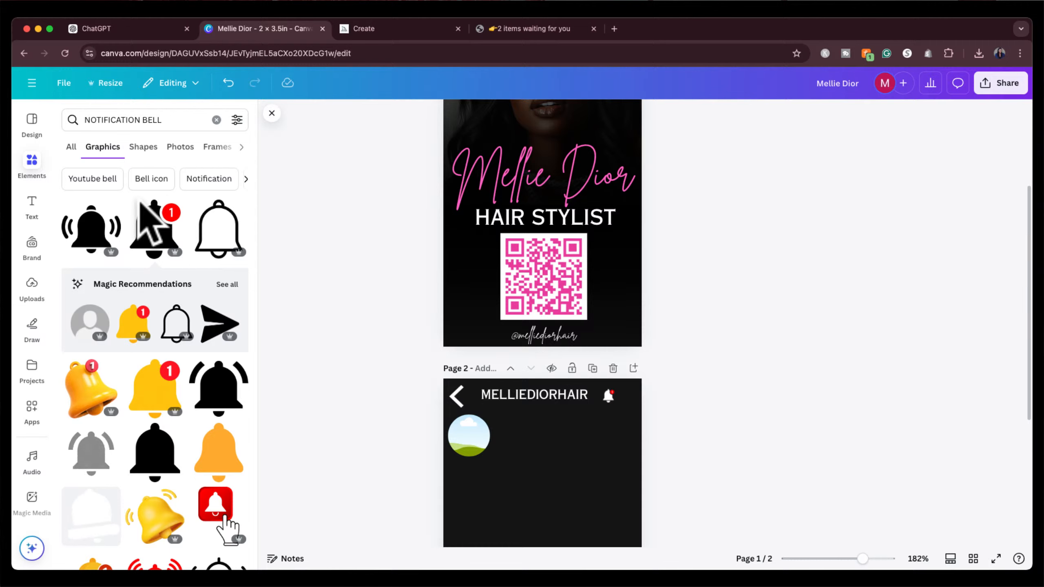
Search Elements for 'THREE DOTS' and add the three-dot graphic.
{"action": "left_click", "coordinate": [112, 120]}
{"action": "triple_click", "coordinate": [115, 120]}
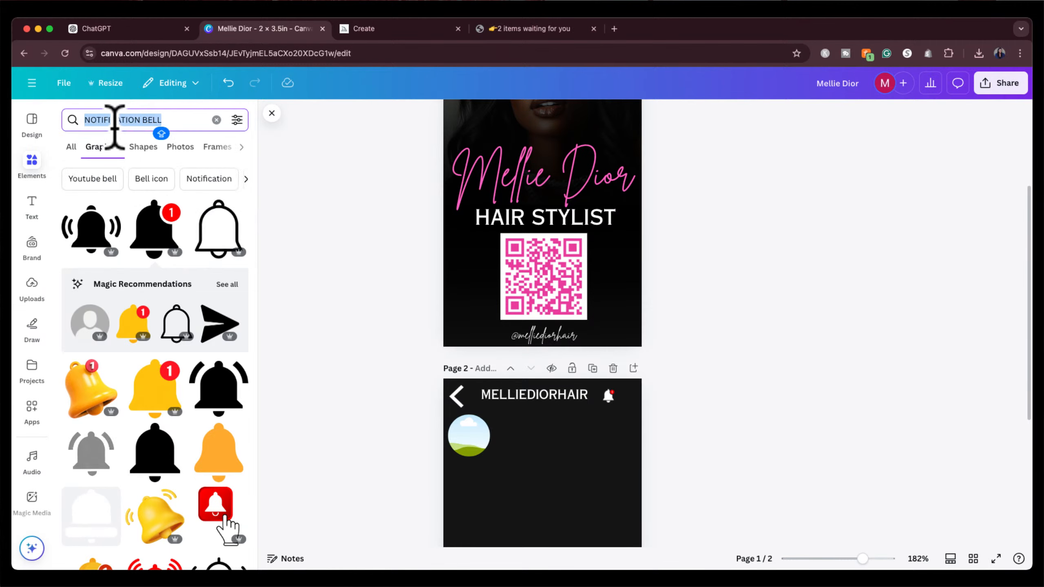
{"action": "type", "text": "SETTINGS"}
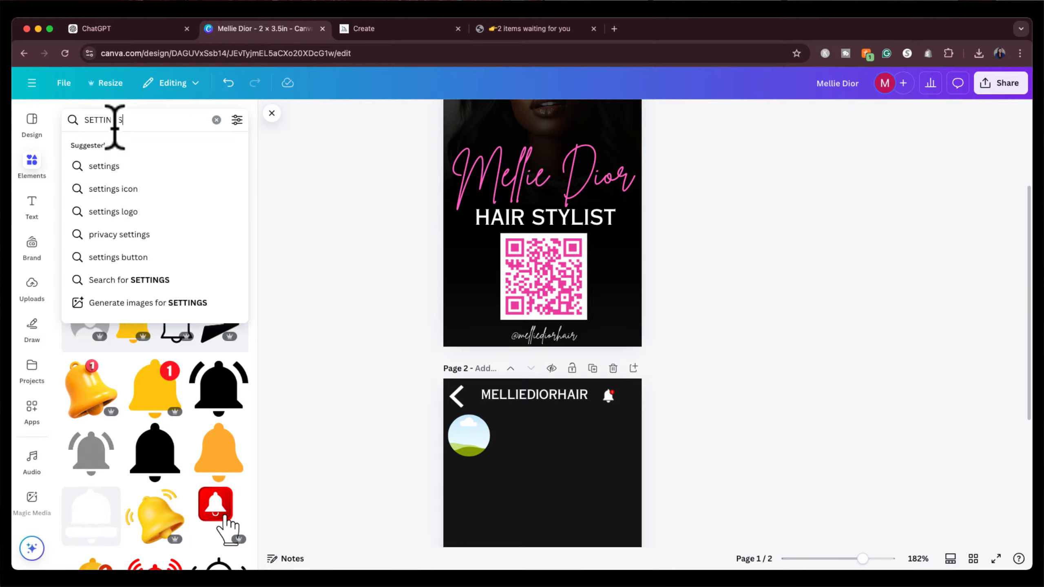
{"action": "key", "text": "Return"}
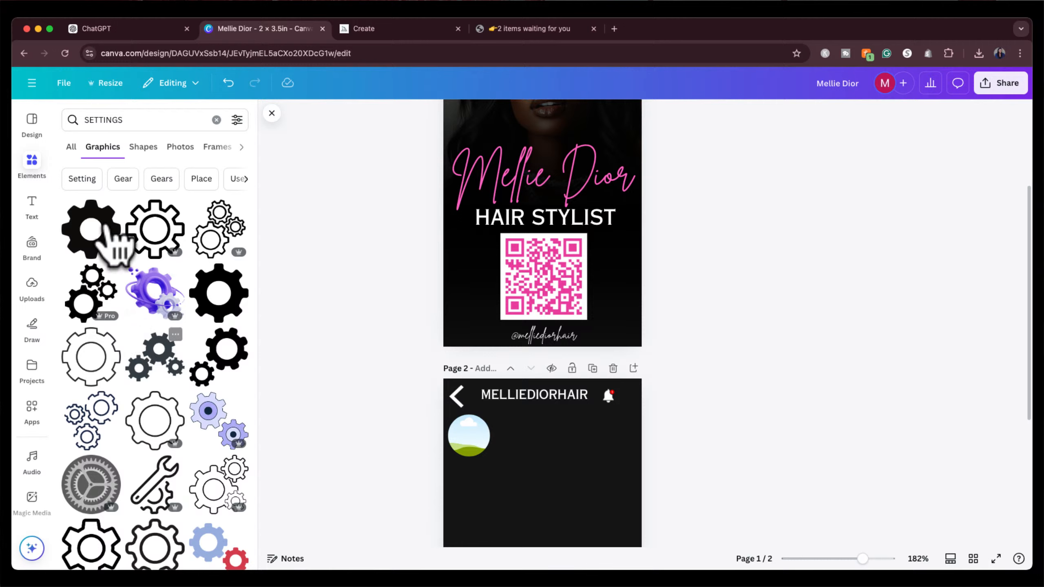
{"action": "triple_click", "coordinate": [109, 120]}
{"action": "type", "text": "T"}
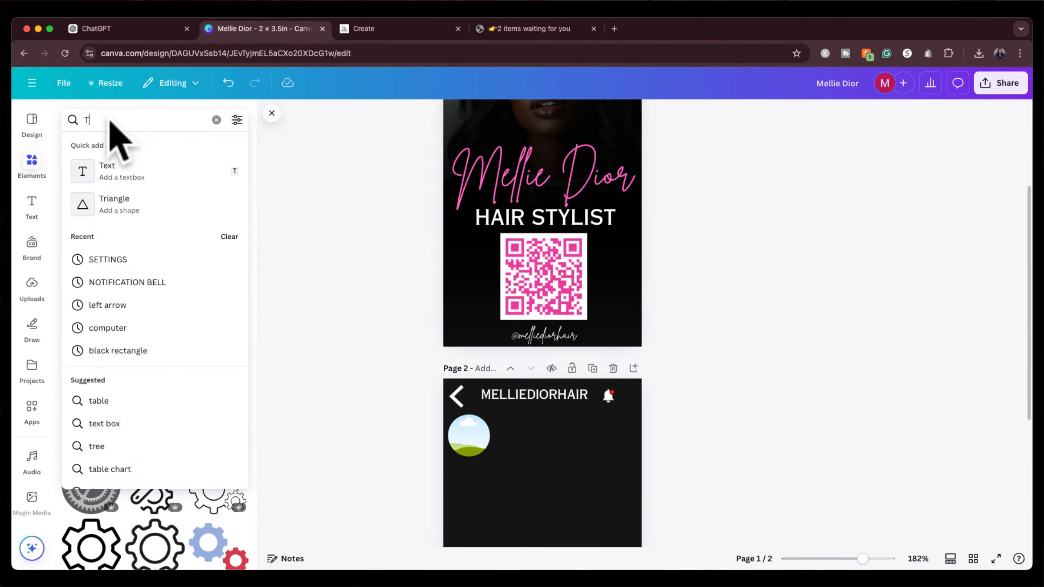
{"action": "type", "text": "HREE DO"}
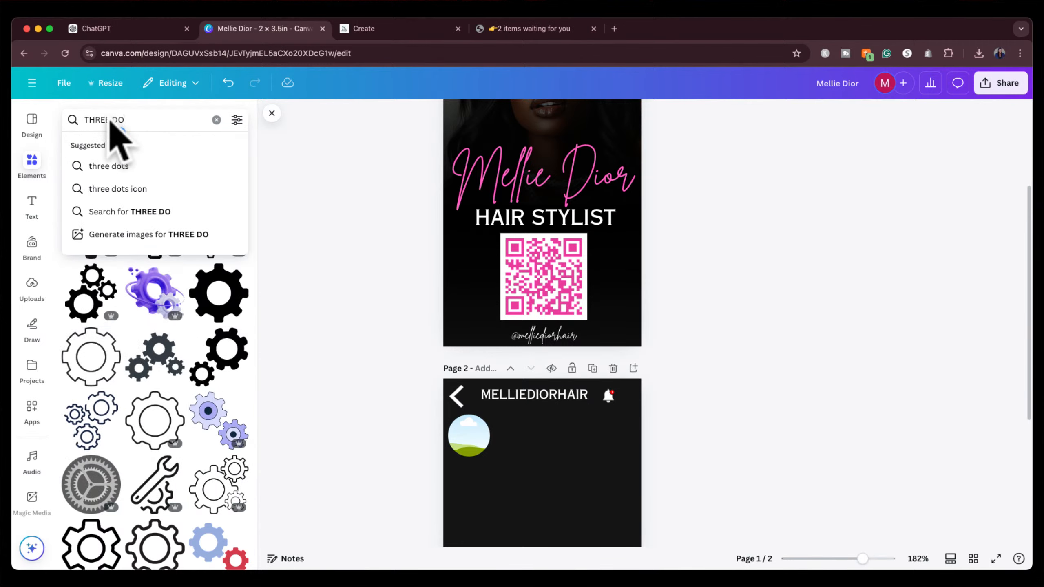
{"action": "type", "text": "TS"}
{"action": "key", "text": "Return"}
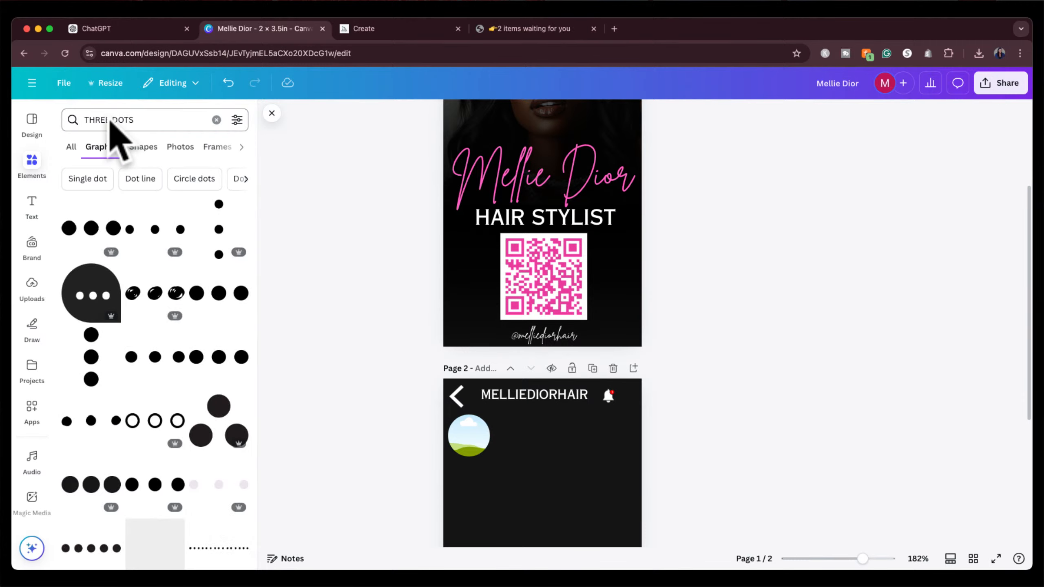
{"action": "left_click", "coordinate": [94, 247]}
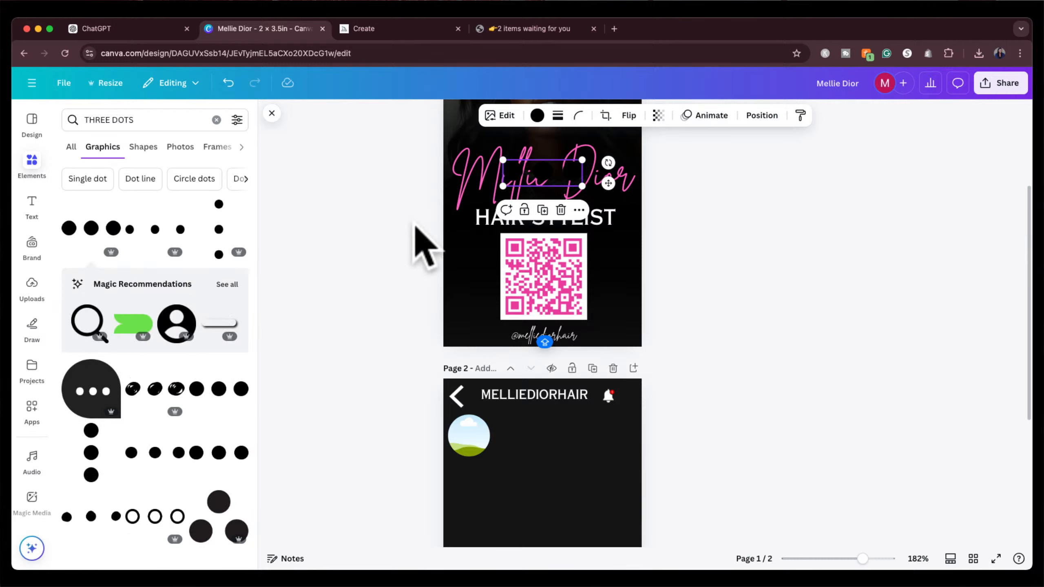
Make the dots white and shrink them into the back page header beside the bell.
{"action": "left_click", "coordinate": [536, 116]}
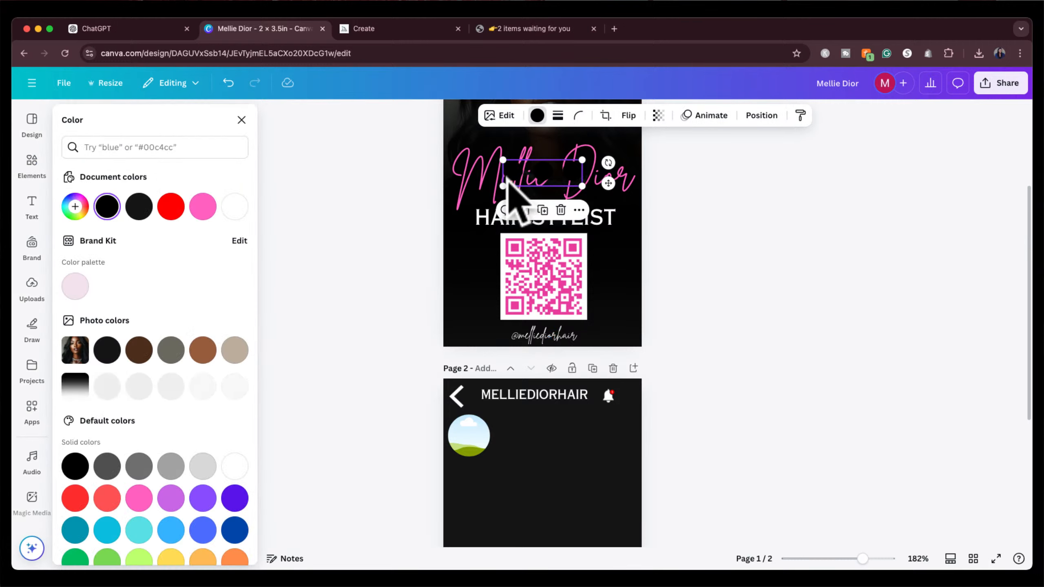
{"action": "left_click", "coordinate": [234, 206]}
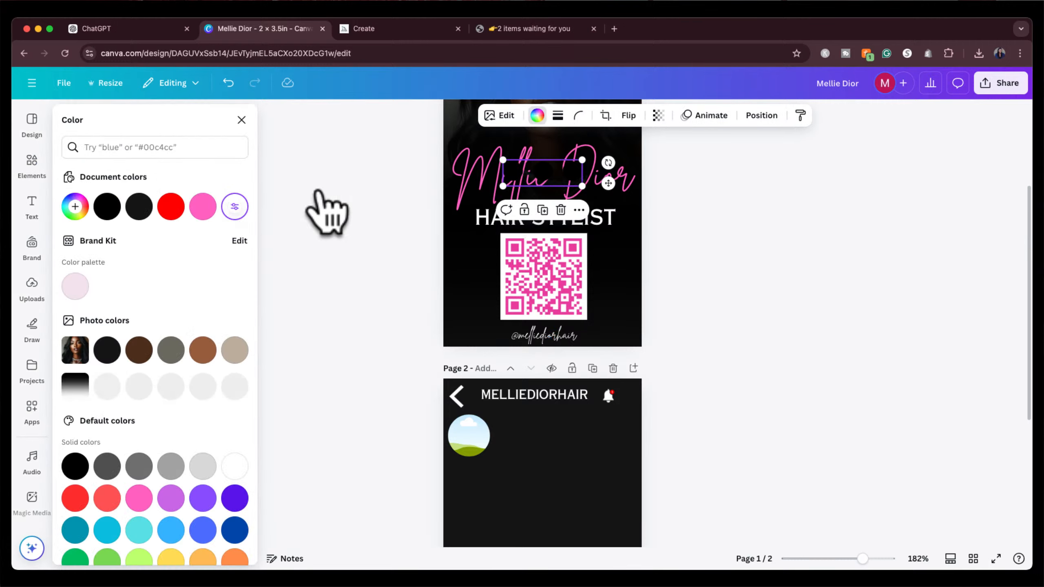
{"action": "left_click_drag", "start_coordinate": [609, 184], "coordinate": [609, 474]}
{"action": "left_click_drag", "start_coordinate": [522, 472], "coordinate": [641, 427]}
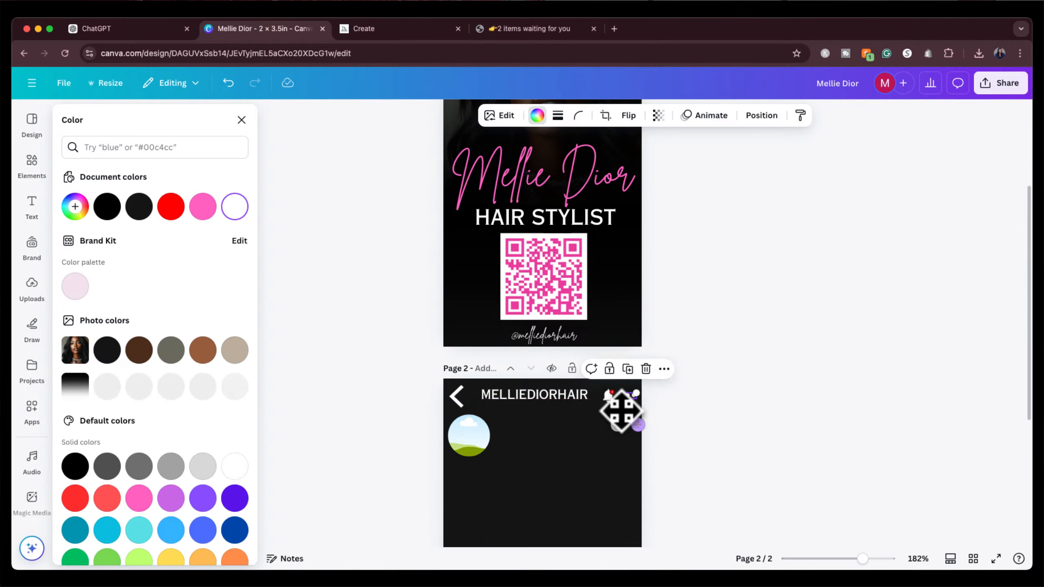
{"action": "left_click", "coordinate": [609, 394]}
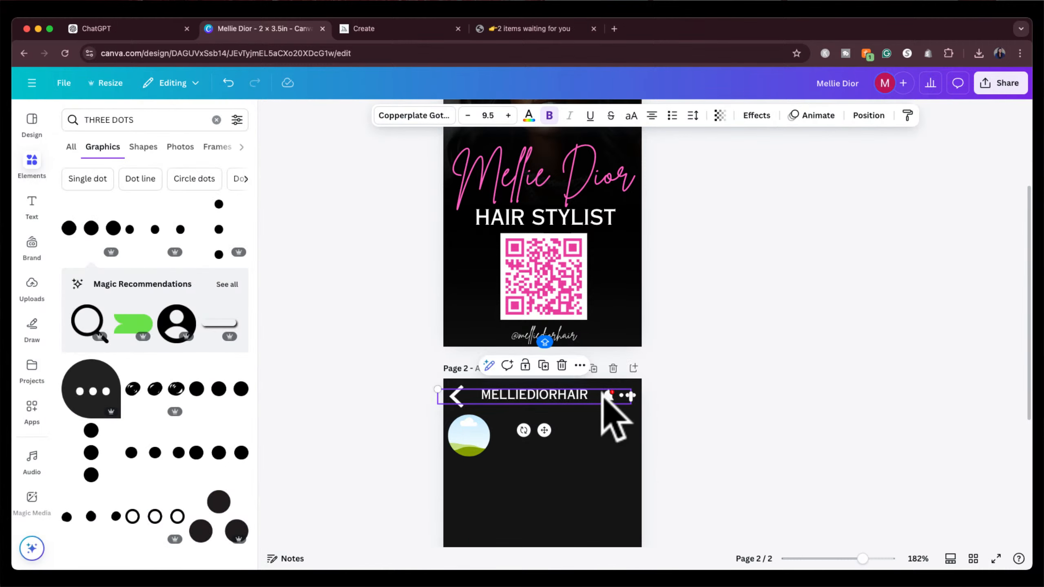
Pick the bell from the Layers list and nudge it slightly left beside the three dots.
{"action": "left_click", "coordinate": [872, 118]}
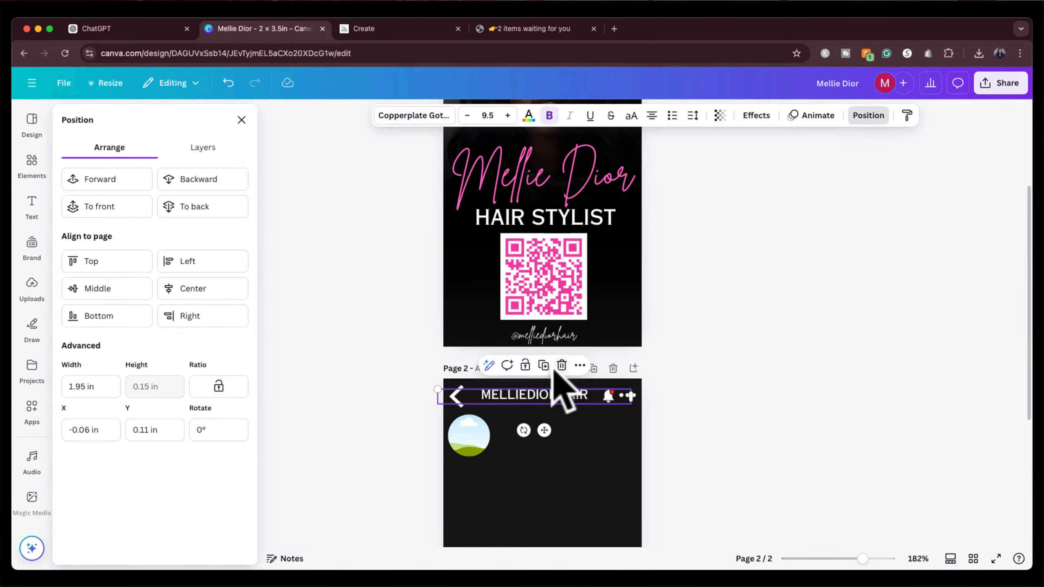
{"action": "left_click", "coordinate": [204, 149]}
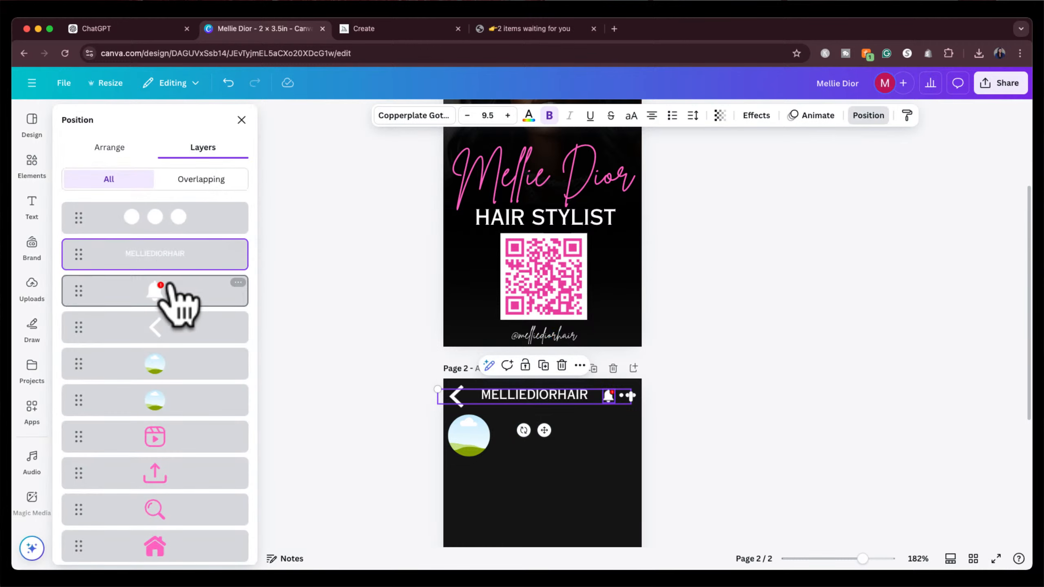
{"action": "left_click", "coordinate": [153, 292]}
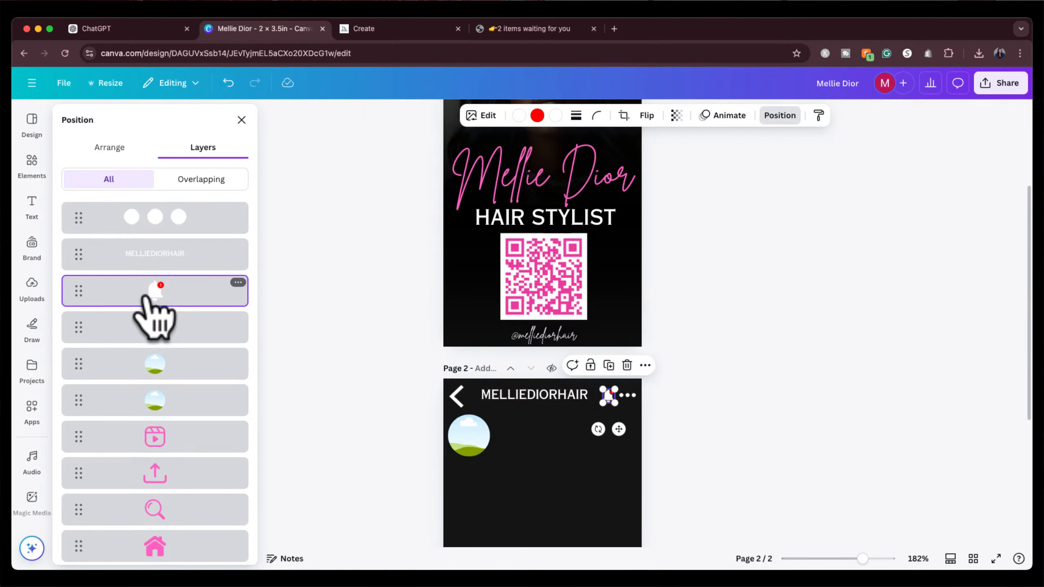
{"action": "left_click_drag", "start_coordinate": [619, 429], "coordinate": [610, 427]}
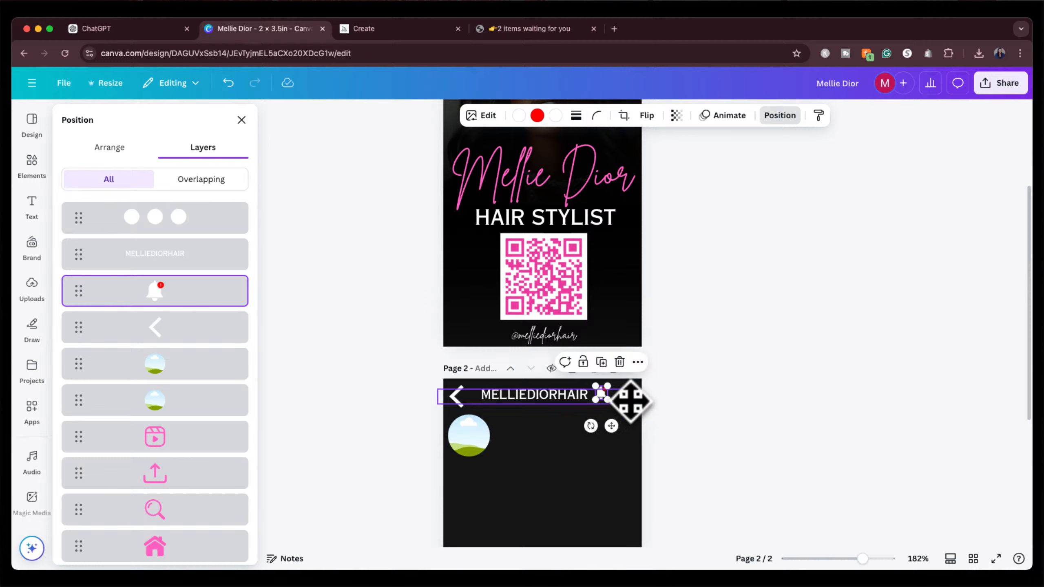
{"action": "left_click", "coordinate": [628, 394]}
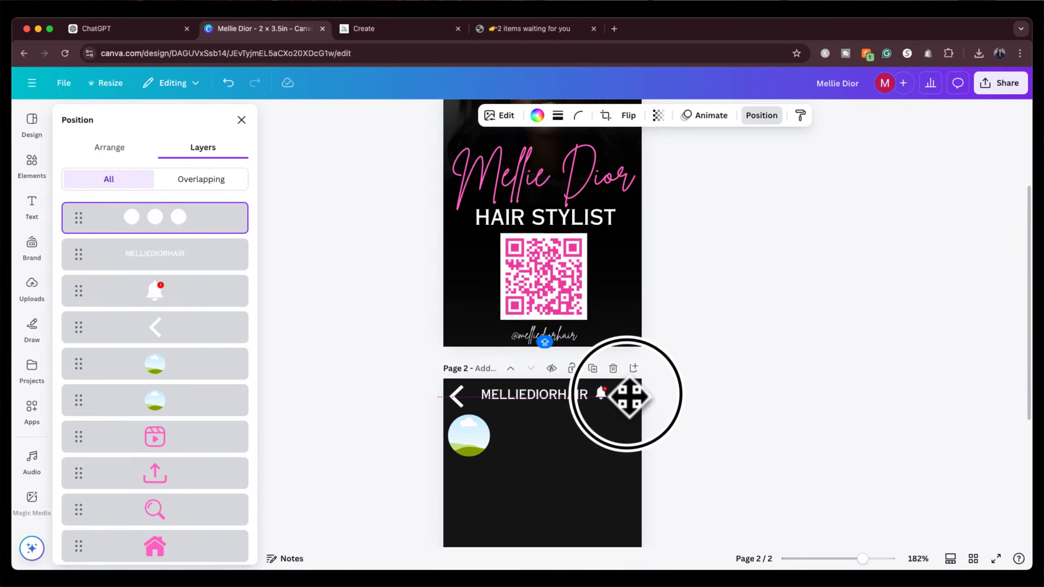
{"action": "left_click", "coordinate": [737, 387]}
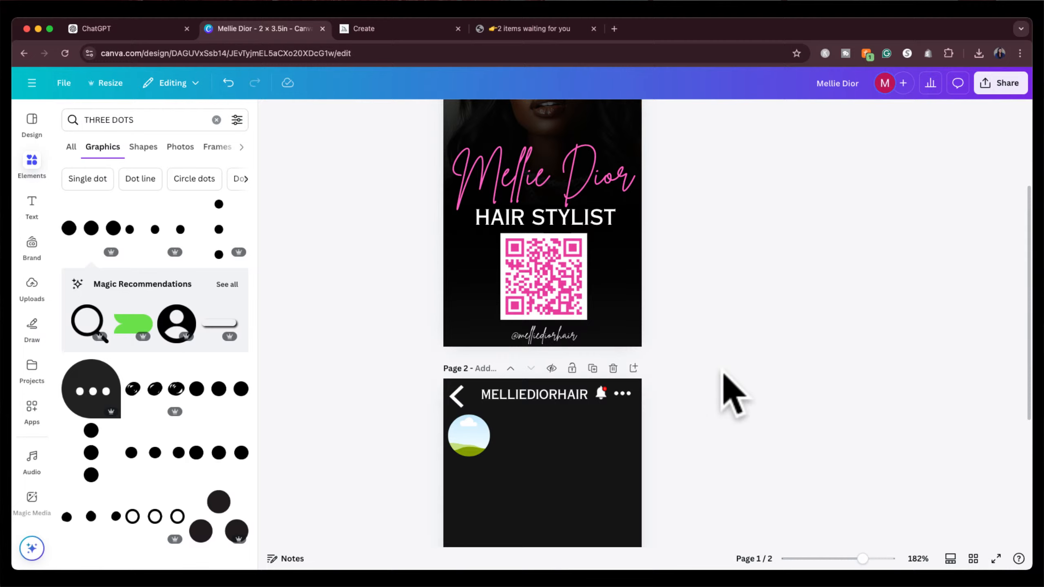
{"action": "scroll", "coordinate": [724, 375], "scroll_direction": "down", "scroll_amount": 5}
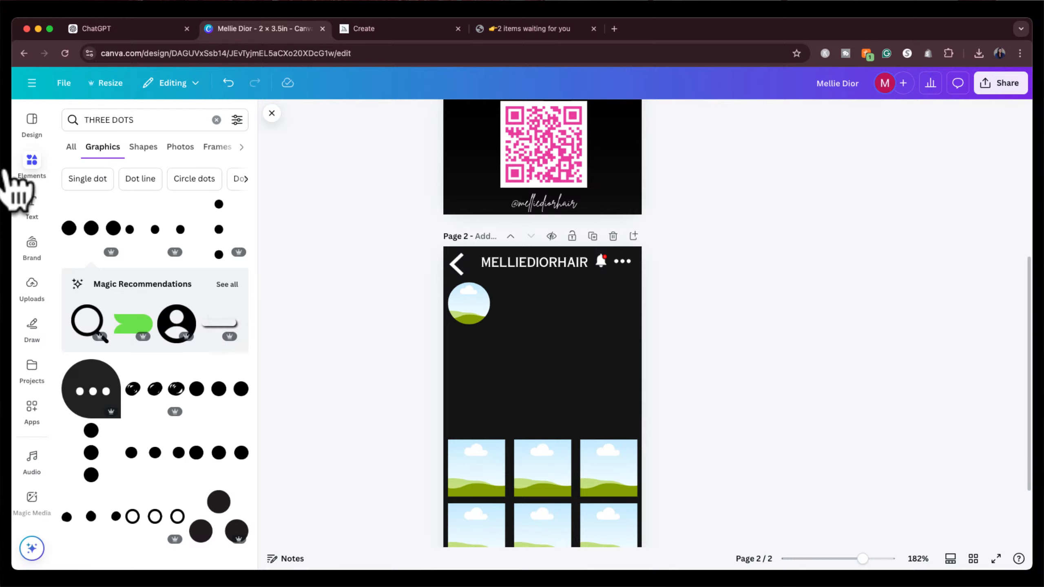
Add a 'heart' graphic, recolour it pink and shrink it beside the profile circle.
{"action": "triple_click", "coordinate": [133, 123]}
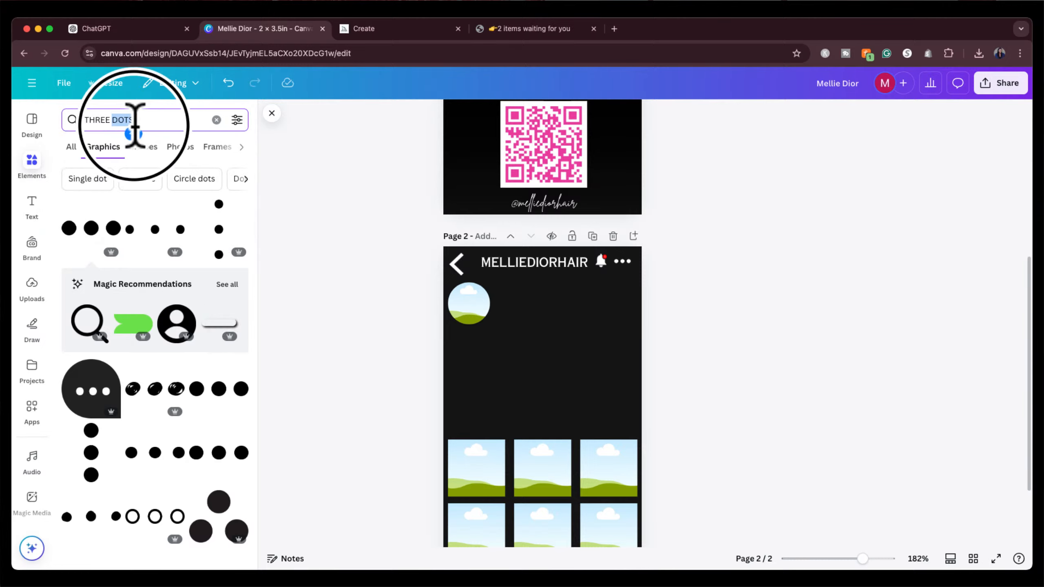
{"action": "type", "text": "HEART\\"}
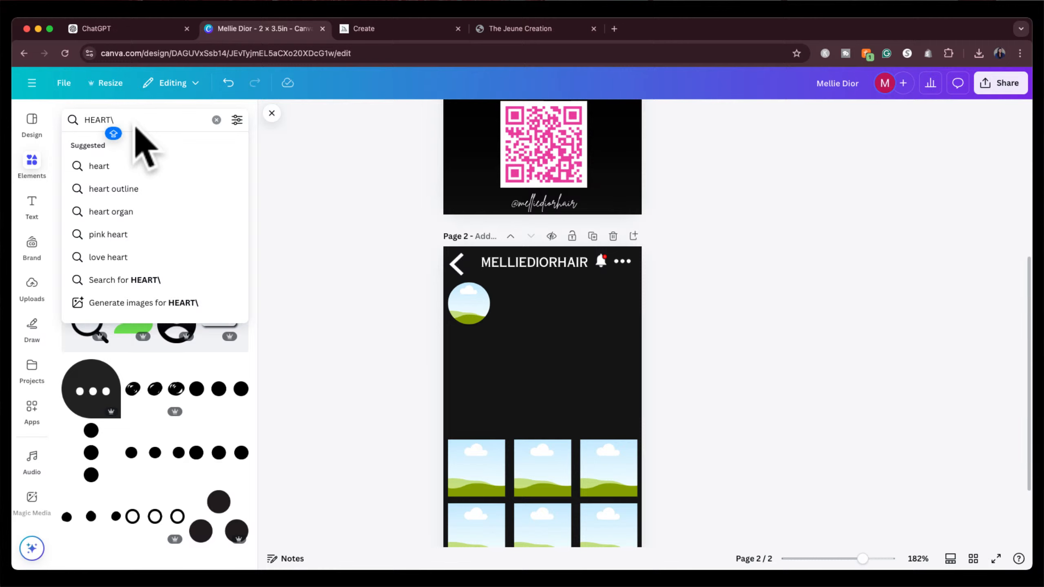
{"action": "key", "text": "BackSpace"}
{"action": "key", "text": "Return"}
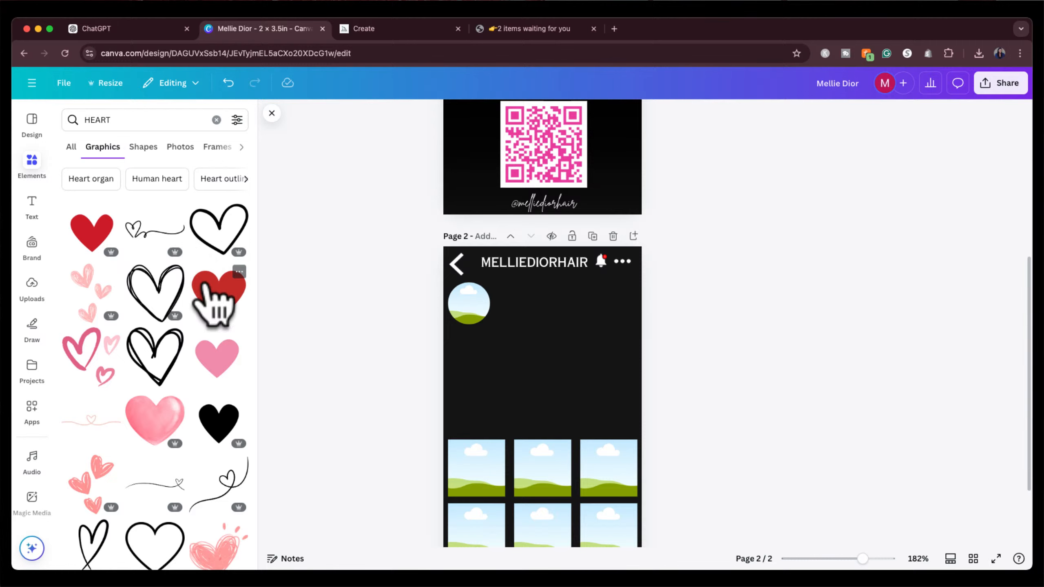
{"action": "left_click", "coordinate": [218, 298]}
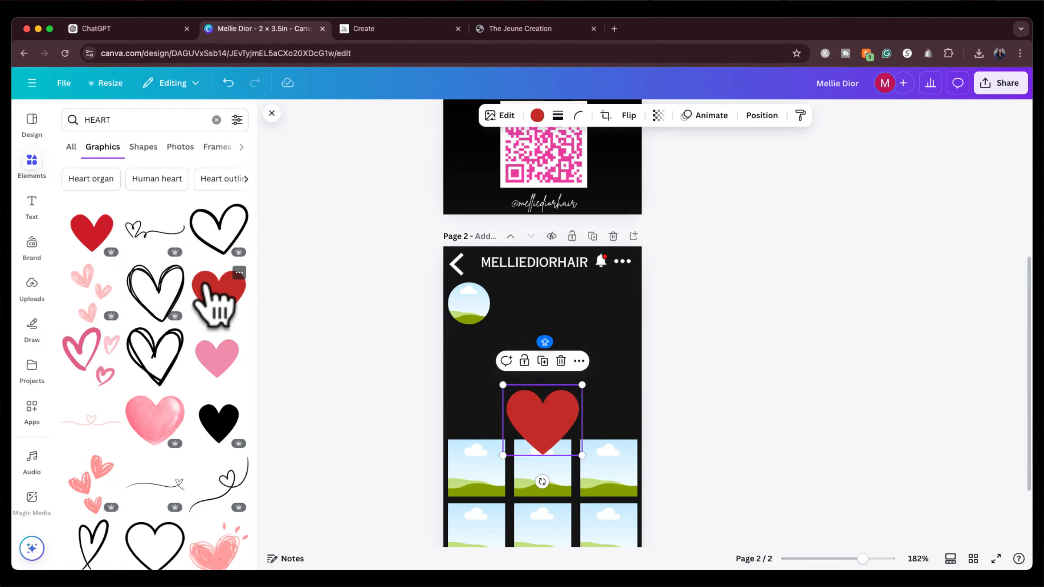
{"action": "left_click", "coordinate": [536, 115]}
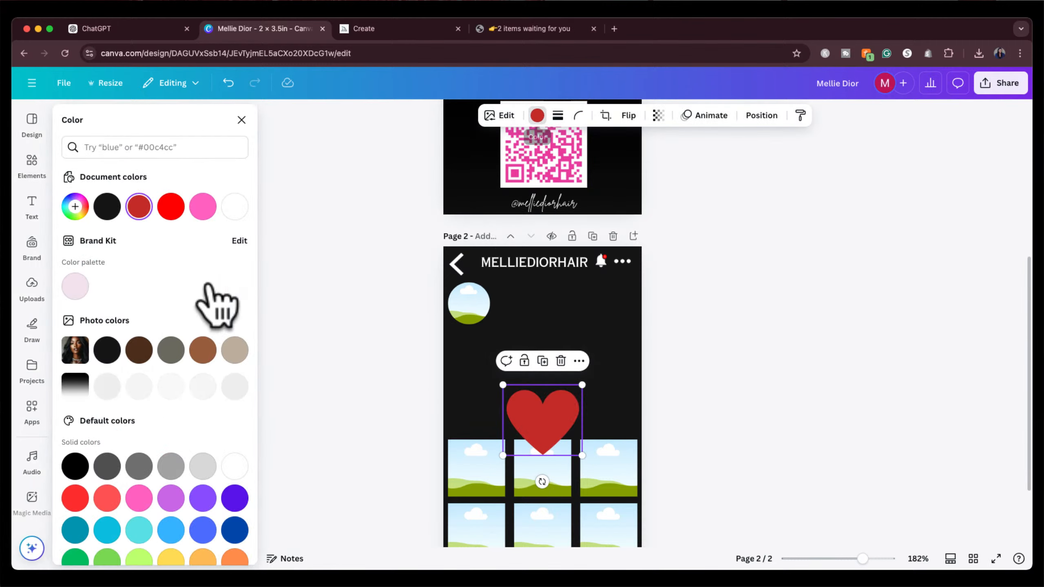
{"action": "left_click", "coordinate": [203, 206]}
{"action": "left_click_drag", "start_coordinate": [540, 454], "coordinate": [528, 307]}
{"action": "left_click_drag", "start_coordinate": [525, 303], "coordinate": [559, 303]}
Duplicate the heart twice and align the three hearts in a level row.
{"action": "left_click", "coordinate": [519, 269]}
{"action": "left_click", "coordinate": [554, 269]}
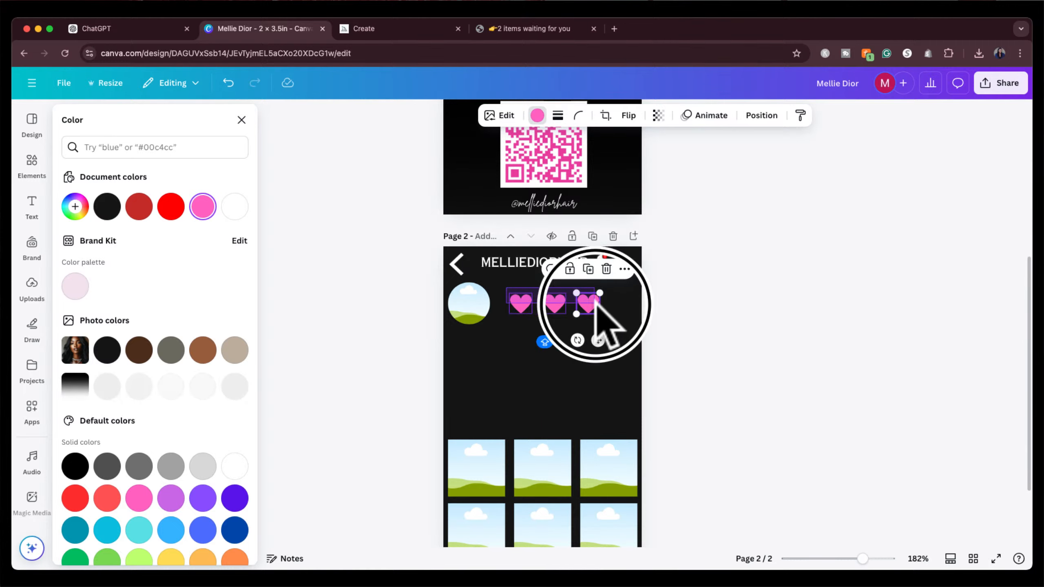
{"action": "left_click", "coordinate": [587, 305], "text": "shift"}
{"action": "left_click_drag", "start_coordinate": [587, 305], "coordinate": [626, 304]}
{"action": "left_click", "coordinate": [653, 315]}
{"action": "left_click", "coordinate": [562, 304]}
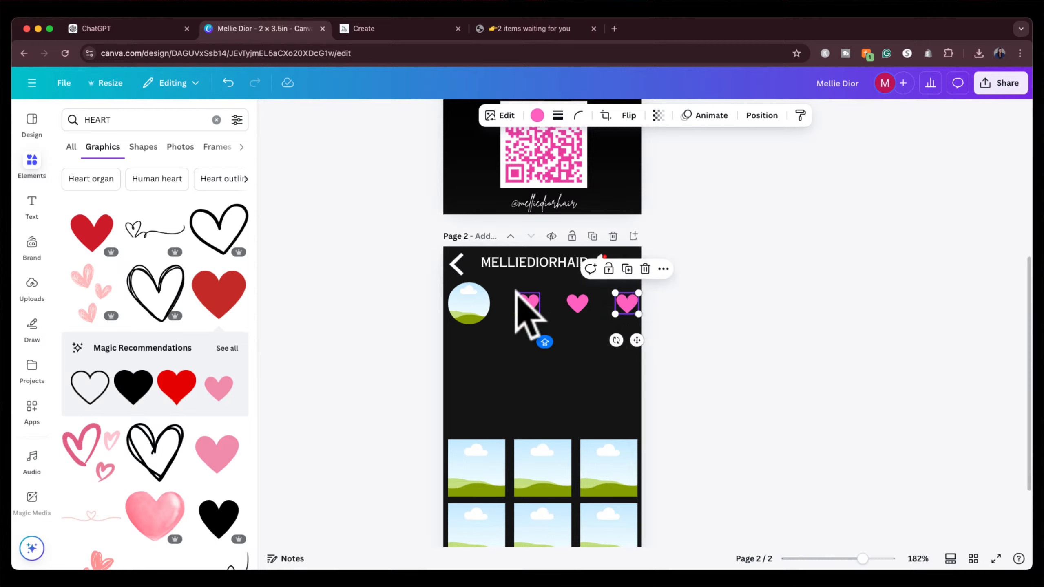
{"action": "left_click", "coordinate": [529, 303], "text": "shift"}
{"action": "left_click", "coordinate": [578, 303], "text": "shift"}
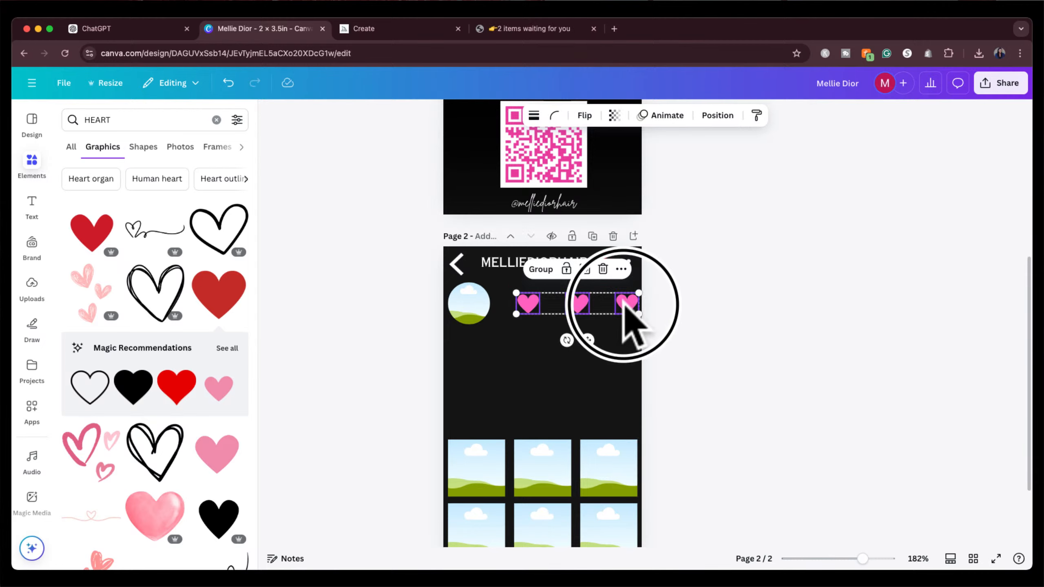
{"action": "left_click_drag", "start_coordinate": [623, 303], "coordinate": [614, 298]}
{"action": "left_click", "coordinate": [694, 297]}
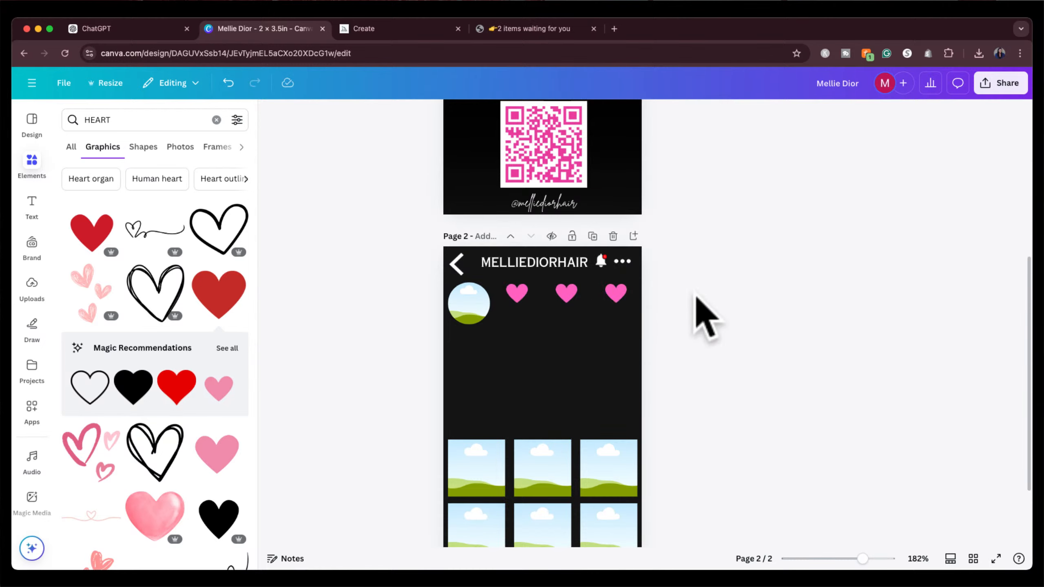
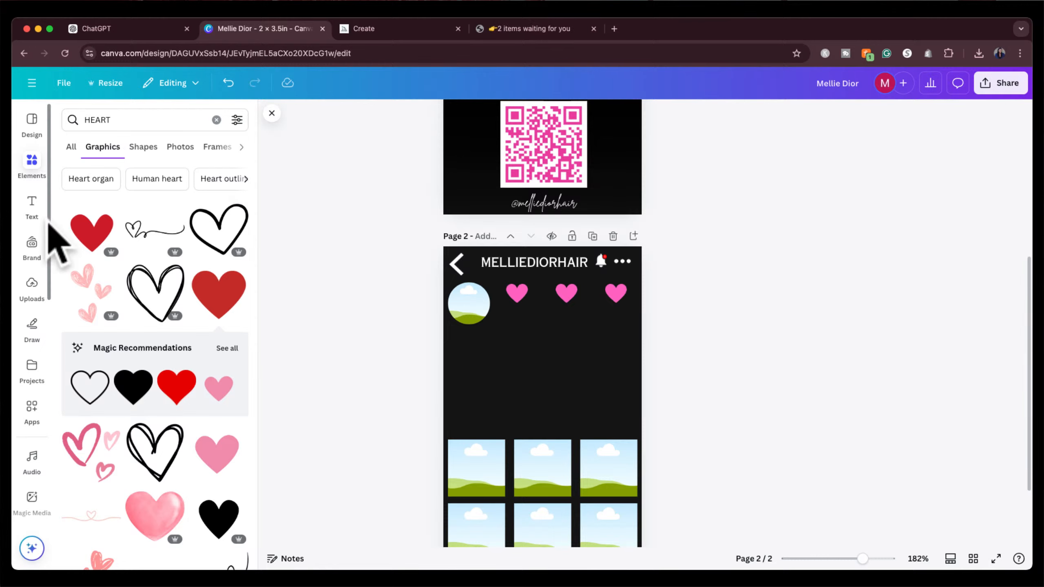
Duplicate the MELLIEDIORHAIR text into a smaller POSTS label under the first heart.
{"action": "left_click", "coordinate": [32, 207]}
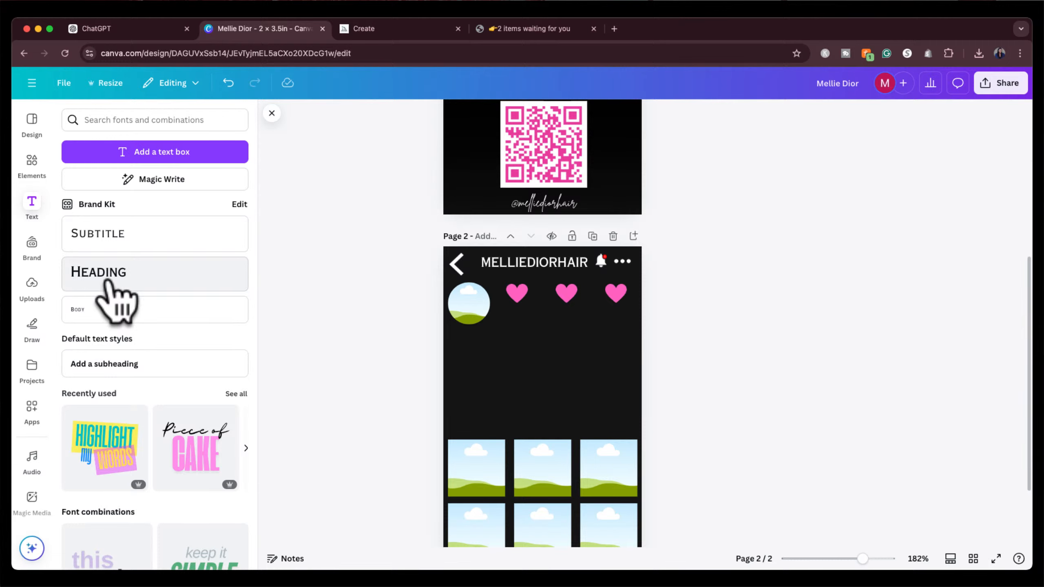
{"action": "left_click", "coordinate": [519, 263]}
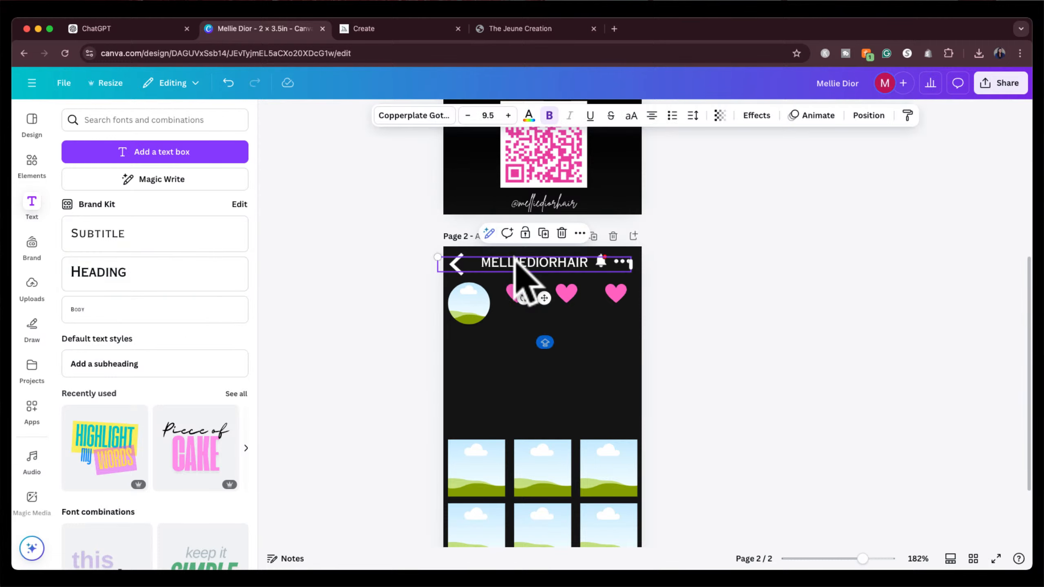
{"action": "left_click", "coordinate": [543, 234]}
{"action": "left_click_drag", "start_coordinate": [560, 299], "coordinate": [551, 328]}
{"action": "double_click", "coordinate": [551, 327]}
{"action": "type", "text": "POS"}
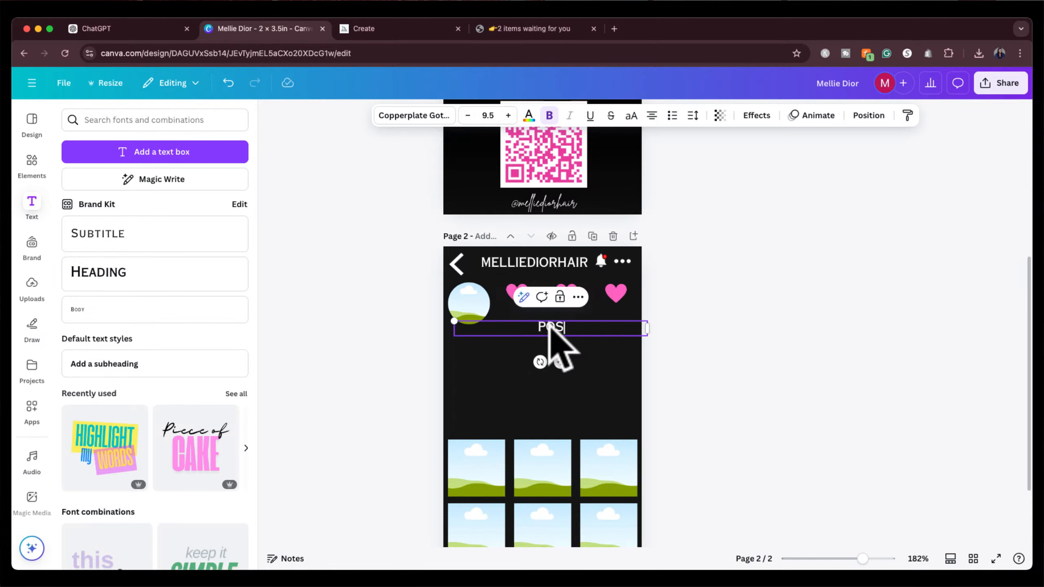
{"action": "type", "text": "TS"}
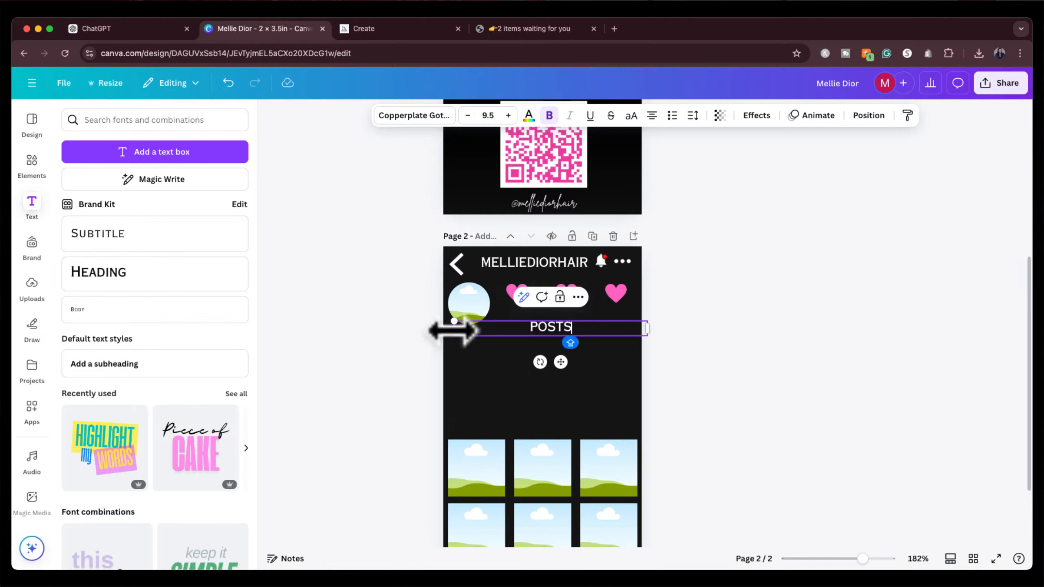
{"action": "left_click_drag", "start_coordinate": [453, 329], "coordinate": [578, 327]}
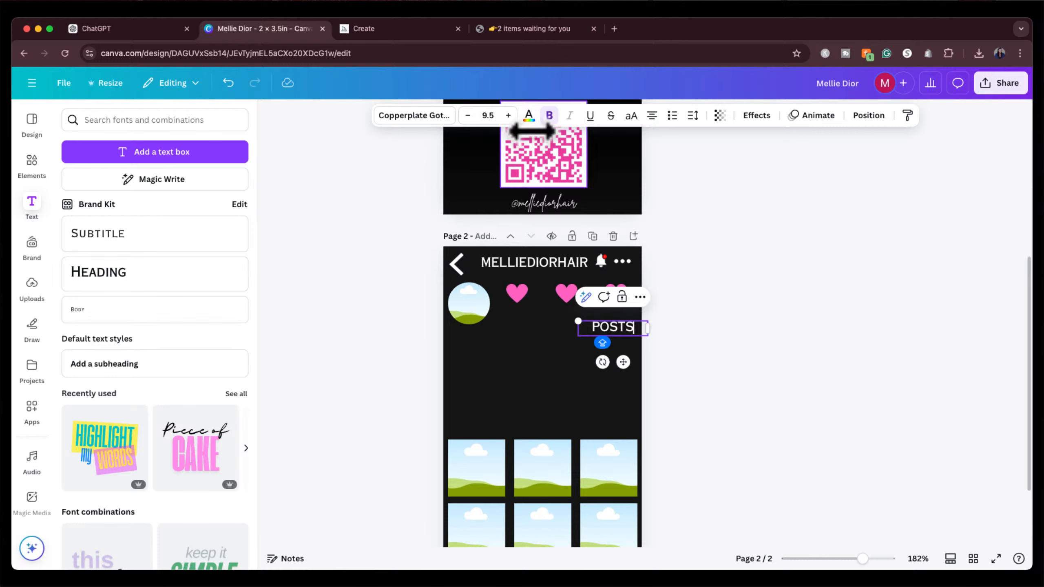
{"action": "left_click", "coordinate": [467, 115]}
{"action": "left_click", "coordinate": [467, 115]}
{"action": "left_click", "coordinate": [468, 115]}
{"action": "left_click", "coordinate": [468, 116]}
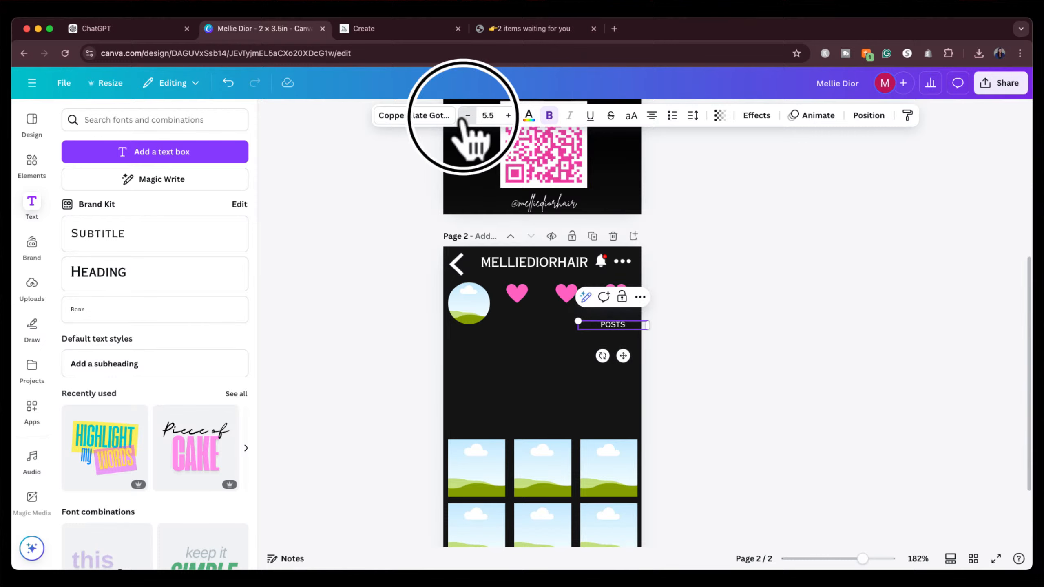
{"action": "left_click", "coordinate": [468, 115]}
{"action": "left_click_drag", "start_coordinate": [623, 356], "coordinate": [526, 346]}
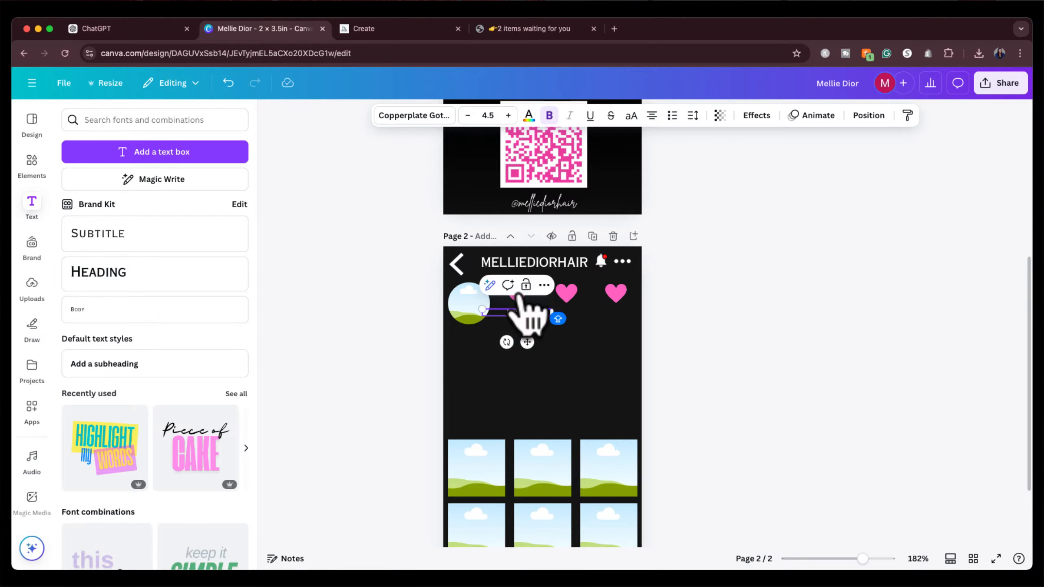
{"action": "left_click", "coordinate": [743, 289]}
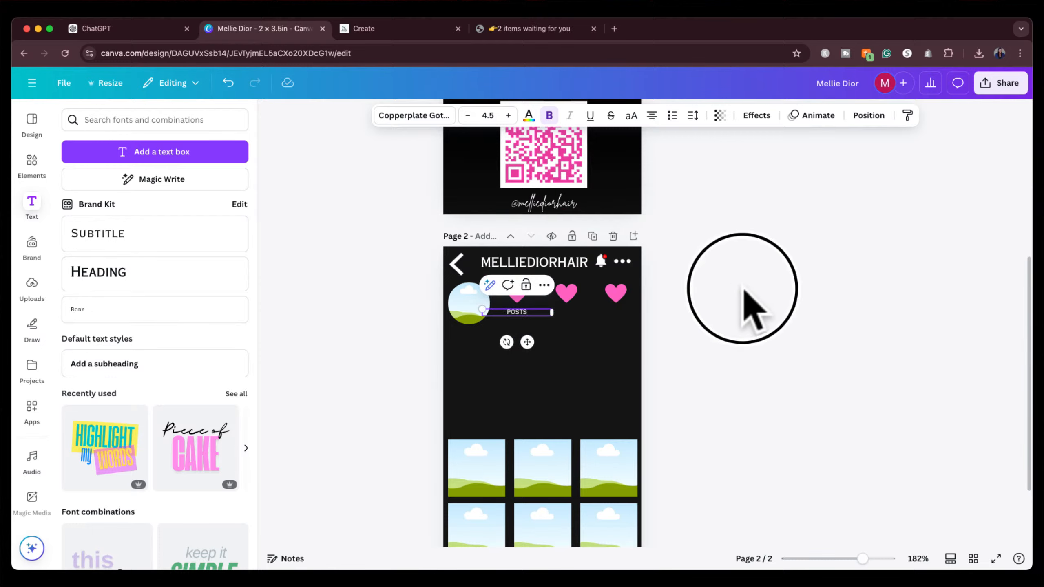
Copy the POSTS label under the middle heart and retype it as FOLLOWER.
{"action": "left_click_drag", "start_coordinate": [517, 312], "coordinate": [578, 349]}
{"action": "double_click", "coordinate": [572, 312]}
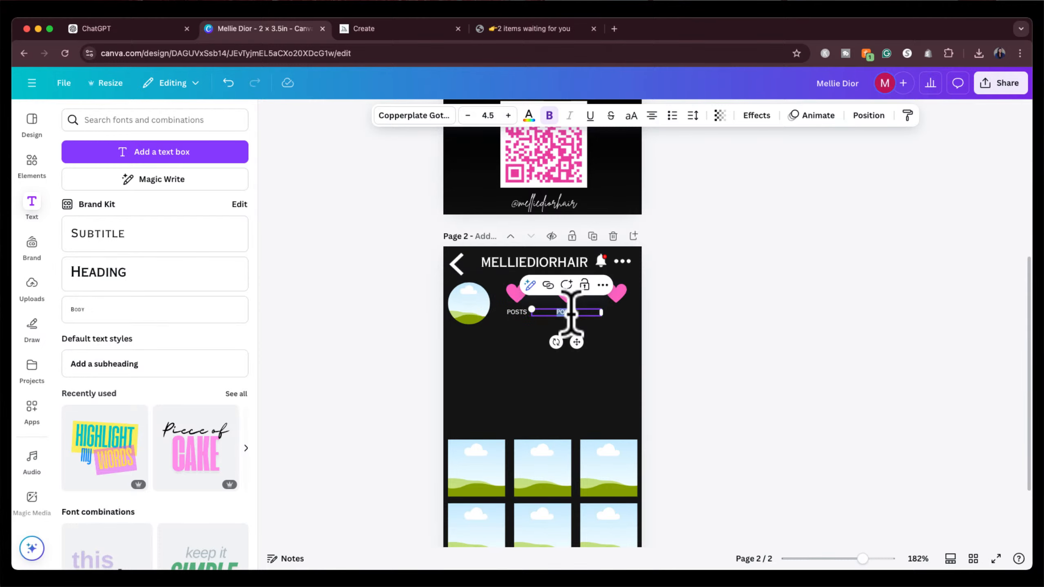
{"action": "type", "text": "FOL"}
{"action": "type", "text": "LOWE"}
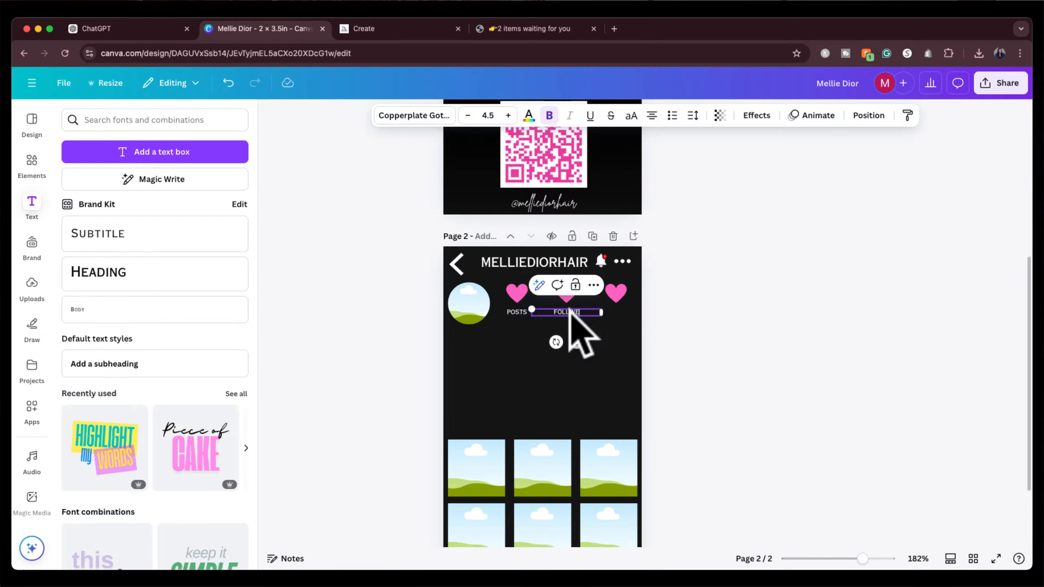
{"action": "type", "text": "RERS"}
{"action": "left_click", "coordinate": [533, 387]}
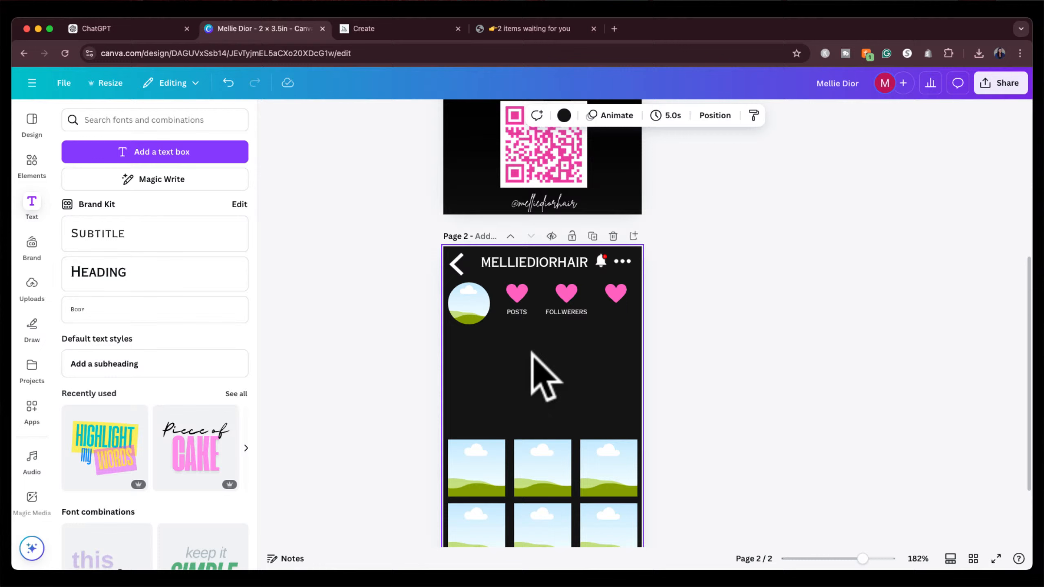
Duplicate the followers label, retype it as FOLLOWING and place it under the third heart.
{"action": "left_click", "coordinate": [566, 312]}
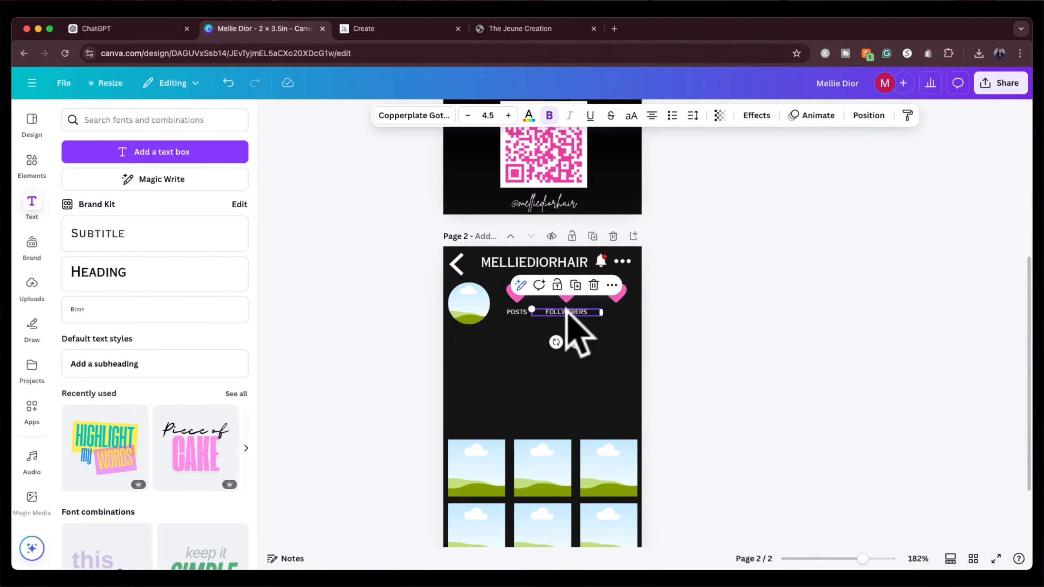
{"action": "left_click", "coordinate": [575, 285]}
{"action": "left_click", "coordinate": [587, 322]}
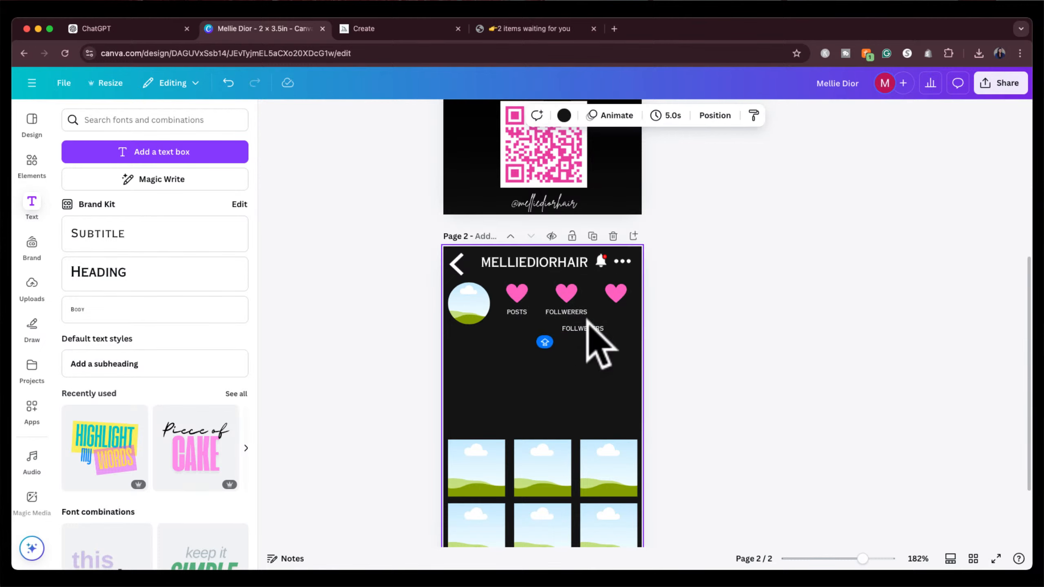
{"action": "left_click", "coordinate": [588, 325]}
{"action": "double_click", "coordinate": [589, 328]}
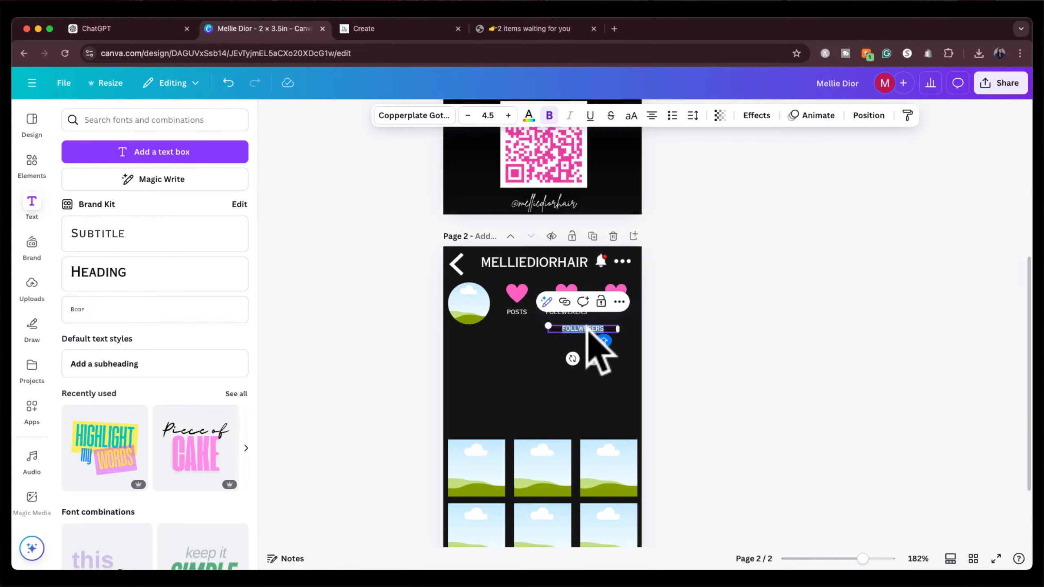
{"action": "type", "text": "FOLLOWING"}
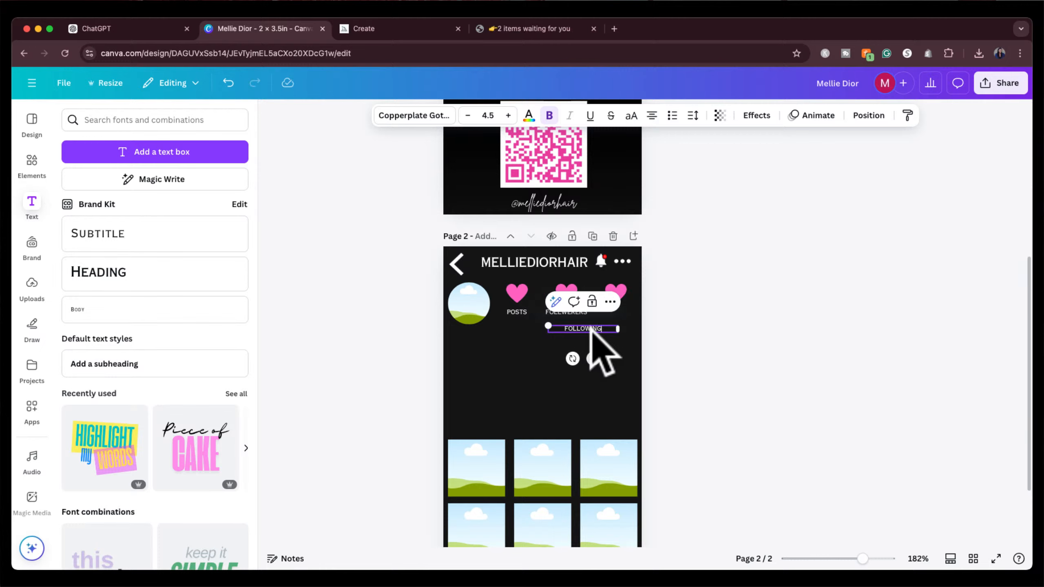
{"action": "left_click_drag", "start_coordinate": [597, 360], "coordinate": [628, 350]}
{"action": "left_click", "coordinate": [725, 339]}
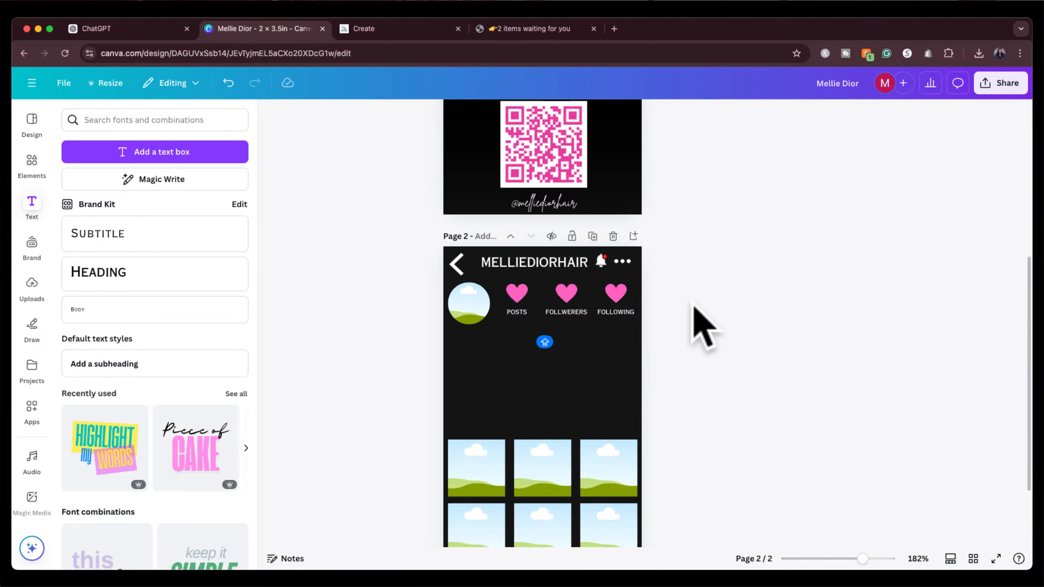
{"action": "scroll", "coordinate": [594, 531], "scroll_direction": "down", "scroll_amount": 3}
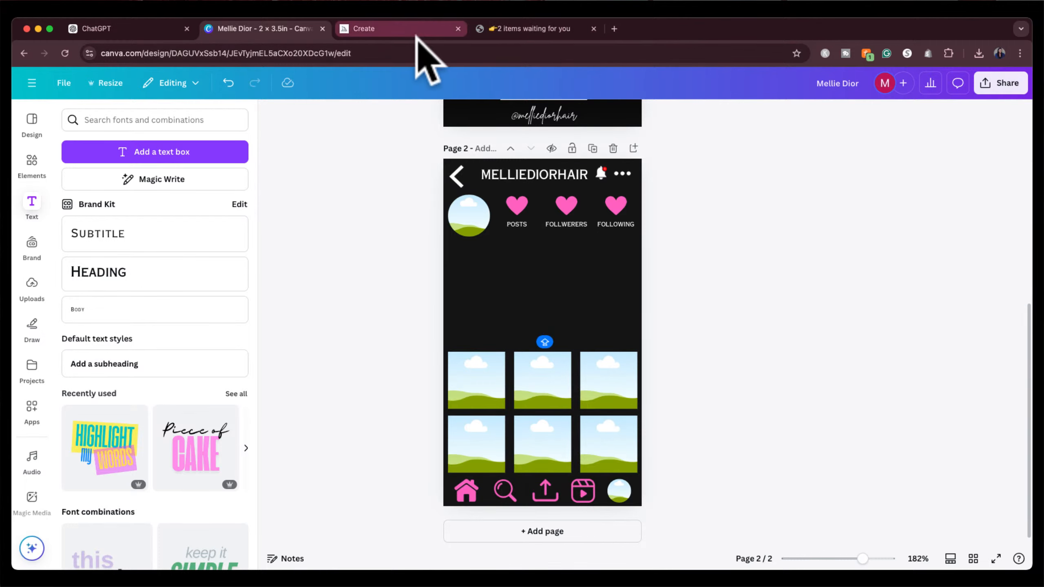
Prompt a beautiful Black woman in a salon chair, blue shirt, long wavy hair, gel'd edges.
{"action": "left_click", "coordinate": [407, 27]}
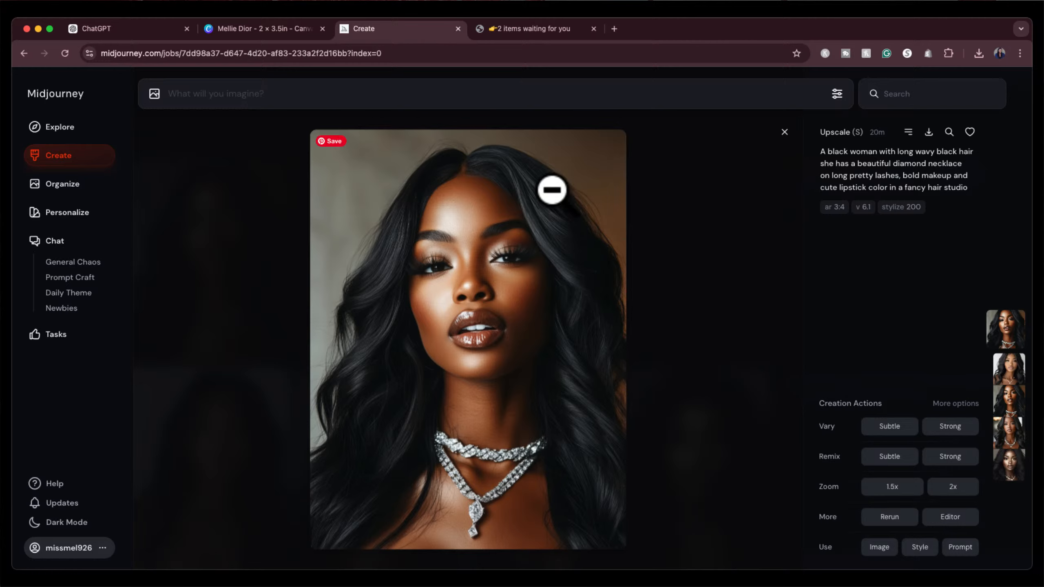
{"action": "left_click", "coordinate": [785, 132]}
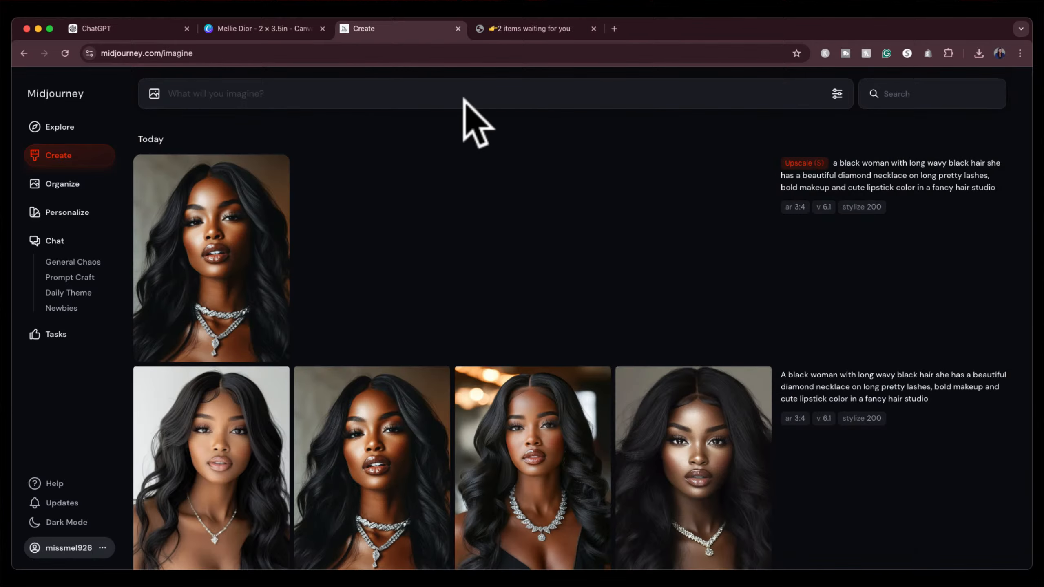
{"action": "left_click", "coordinate": [427, 95]}
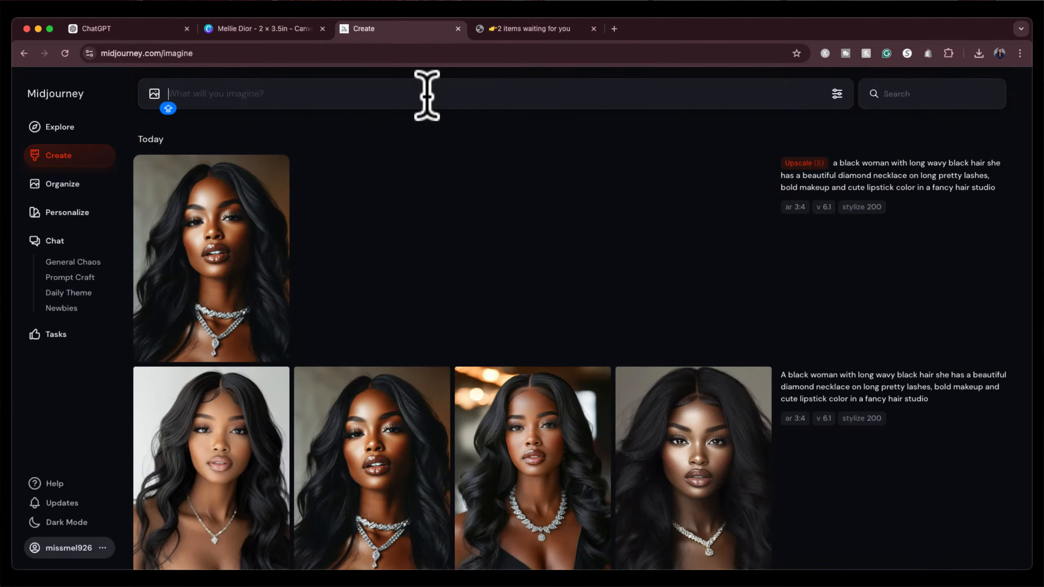
{"action": "type", "text": "BE"}
{"action": "key", "text": "BackSpace"}
{"action": "key", "text": "BackSpace"}
{"action": "type", "text": "beautiful "}
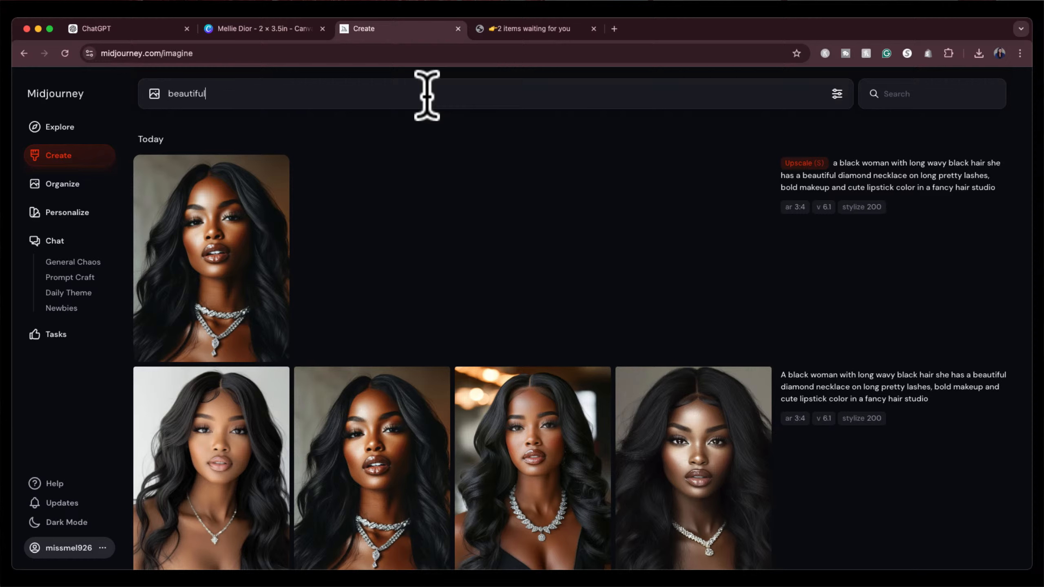
{"action": "type", "text": "black woman sitting in a salon ch"}
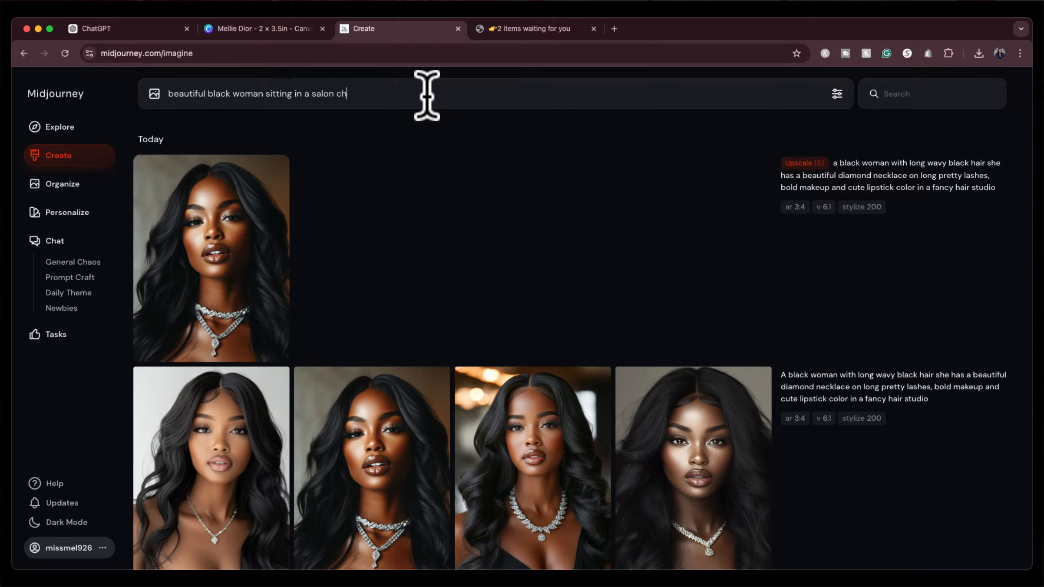
{"action": "type", "text": "air"}
{"action": "type", "text": " wearing a blue tier"}
{"action": "type", "text": "r"}
{"action": "key", "text": "BackSpace"}
{"action": "key", "text": "BackSpace"}
{"action": "key", "text": "BackSpace"}
{"action": "type", "text": "irt. her hai"}
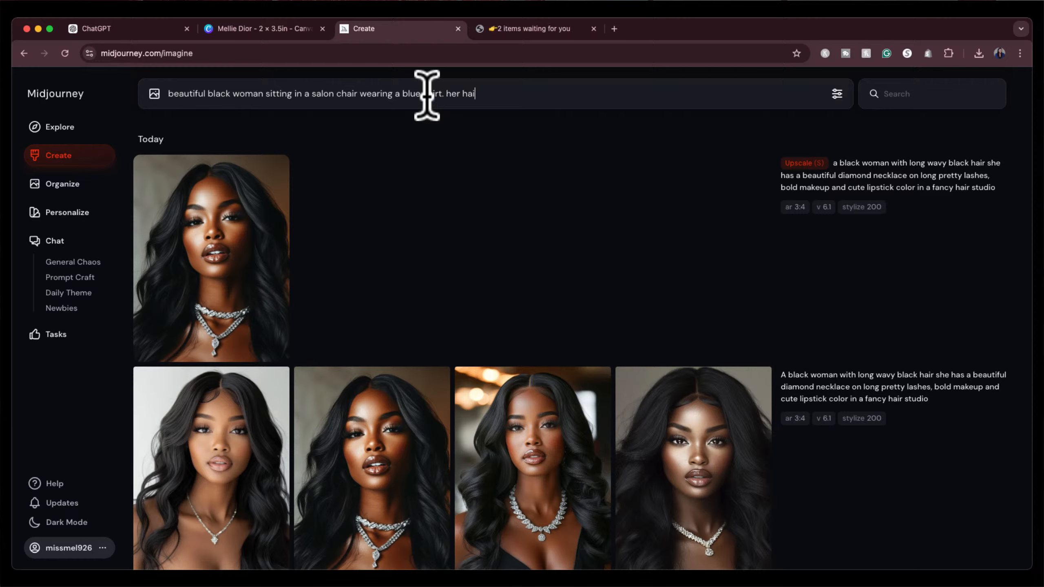
{"action": "type", "text": "r is long and wavy, here edges"}
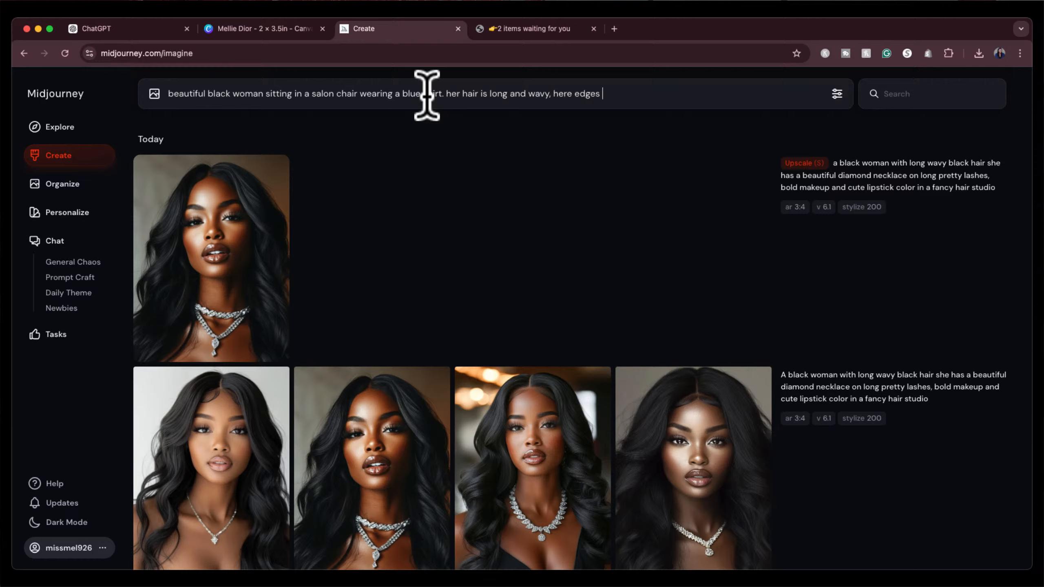
{"action": "type", "text": " are gel'd down an"}
{"action": "key", "text": "BackSpace"}
{"action": "type", "text": "d look cu"}
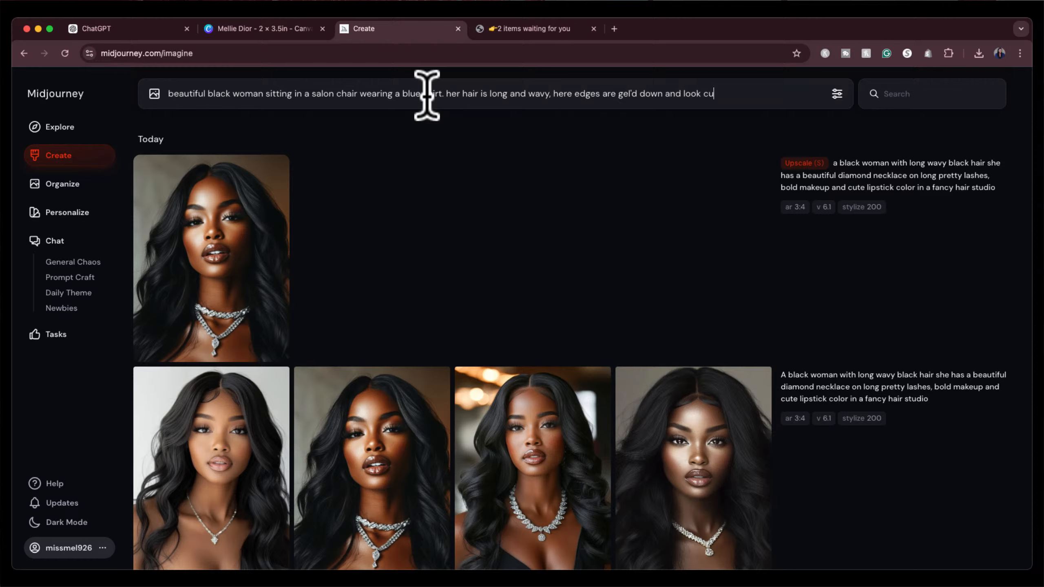
{"action": "type", "text": "te"}
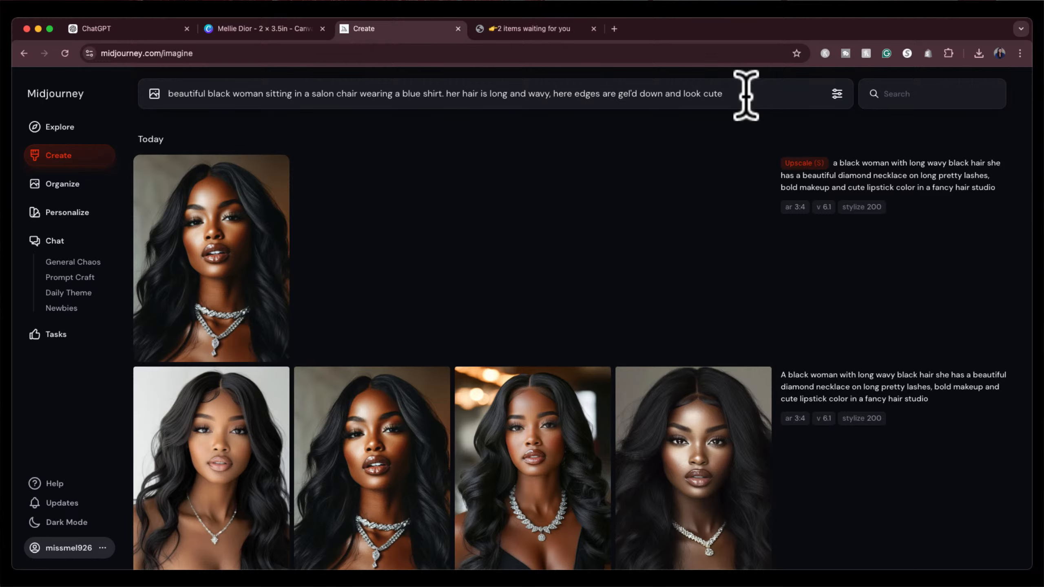
{"action": "key", "text": "Return"}
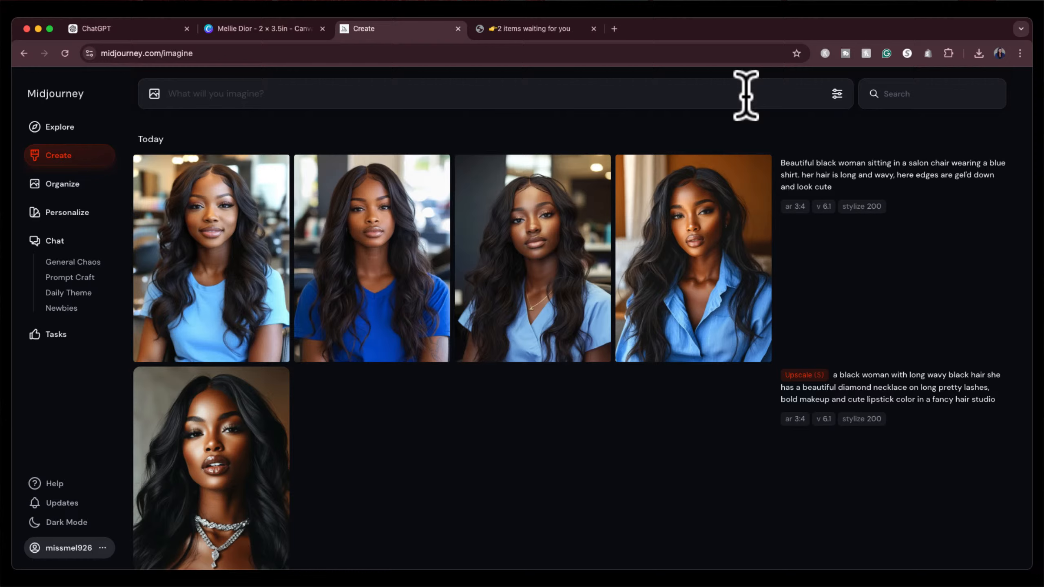
Reuse the earlier prompt, add 'she is the client who just got her hair done' and change shirt to sweater.
{"action": "mouse_move", "coordinate": [863, 326]}
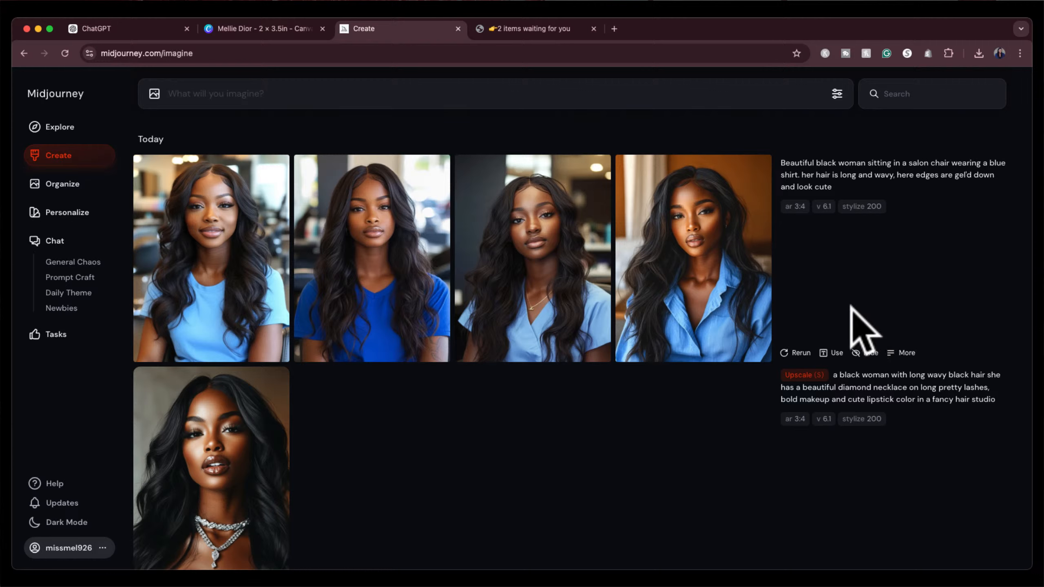
{"action": "left_click", "coordinate": [832, 353]}
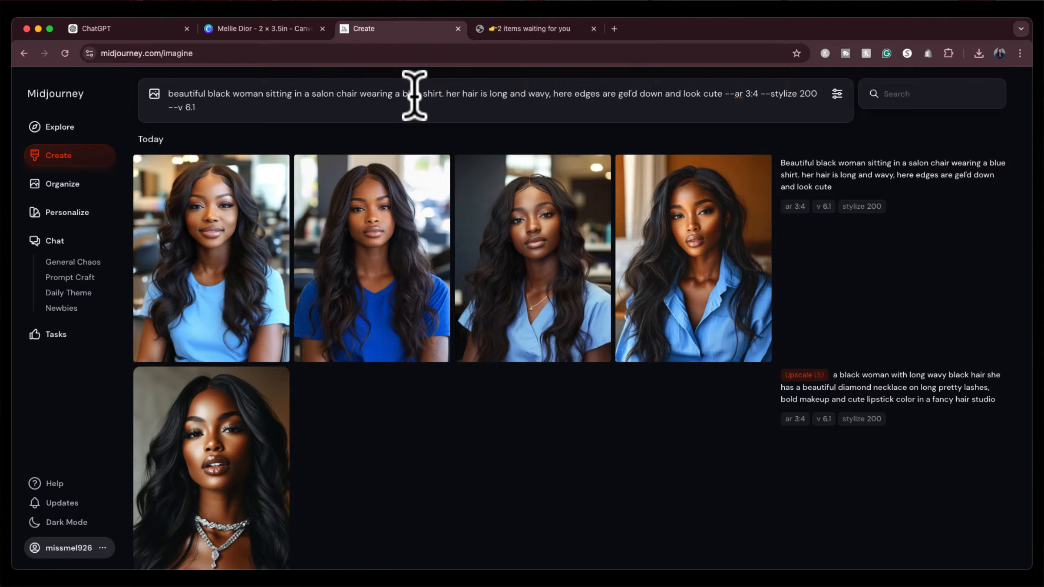
{"action": "left_click", "coordinate": [445, 95]}
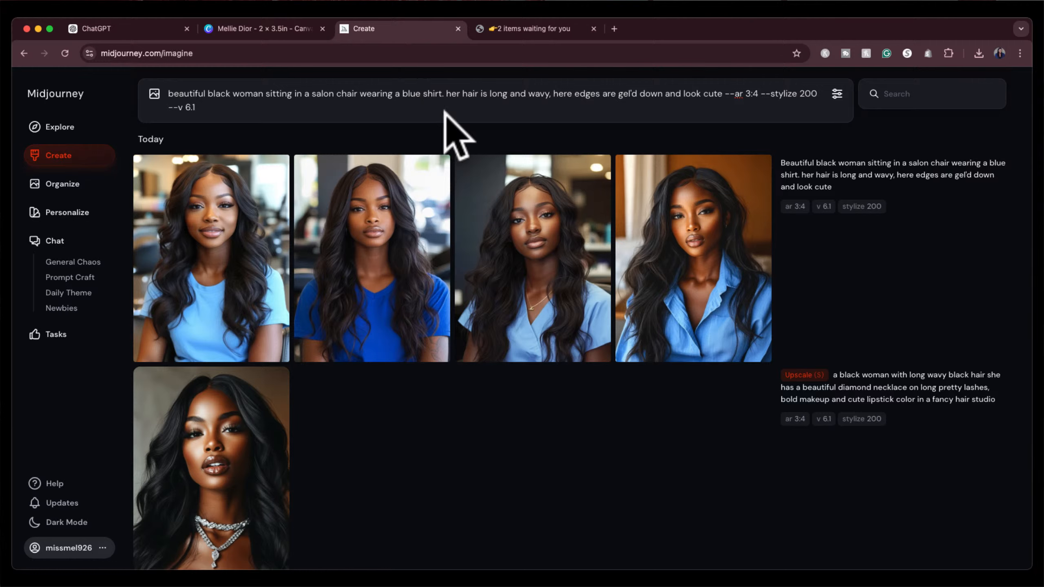
{"action": "type", "text": "salon chair wearing a"}
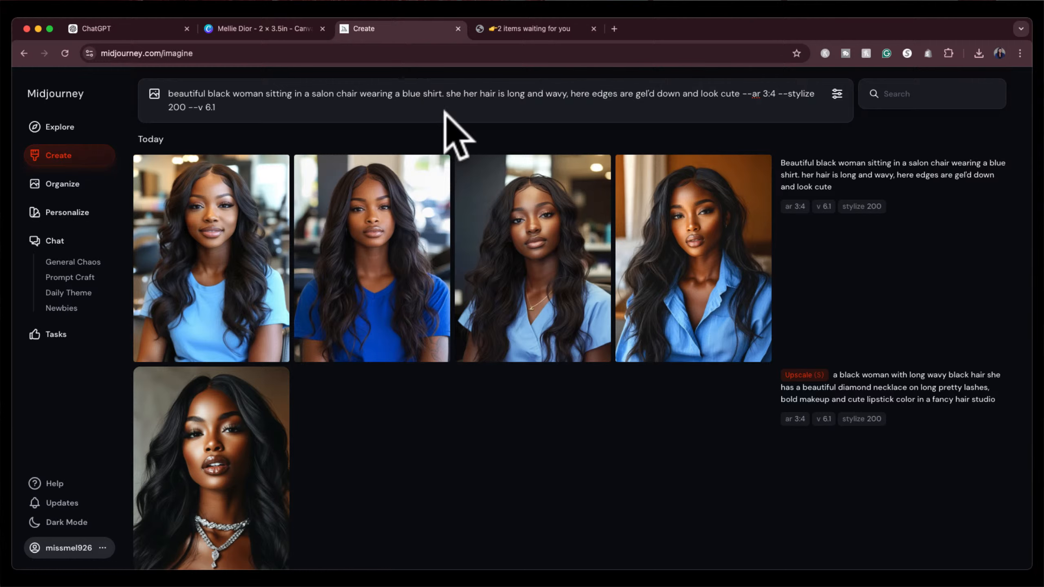
{"action": "type", "text": " blue "}
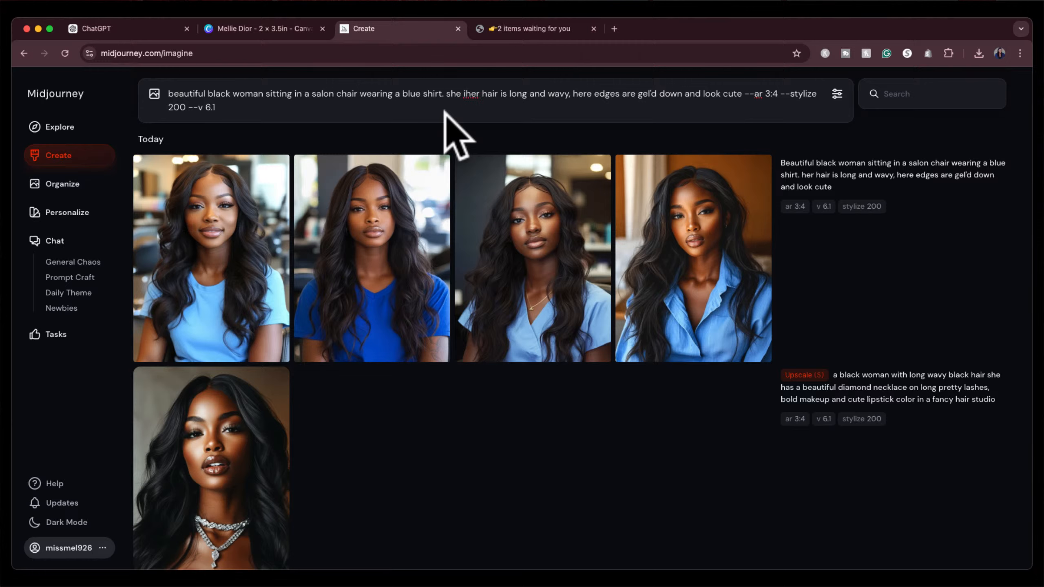
{"action": "type", "text": "shirt."}
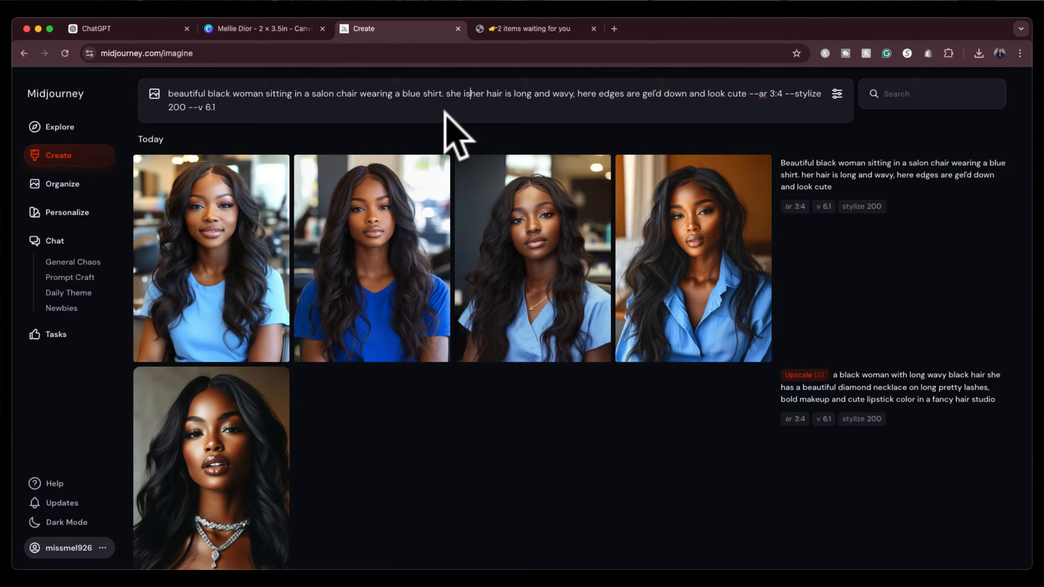
{"action": "type", "text": " she is the client "}
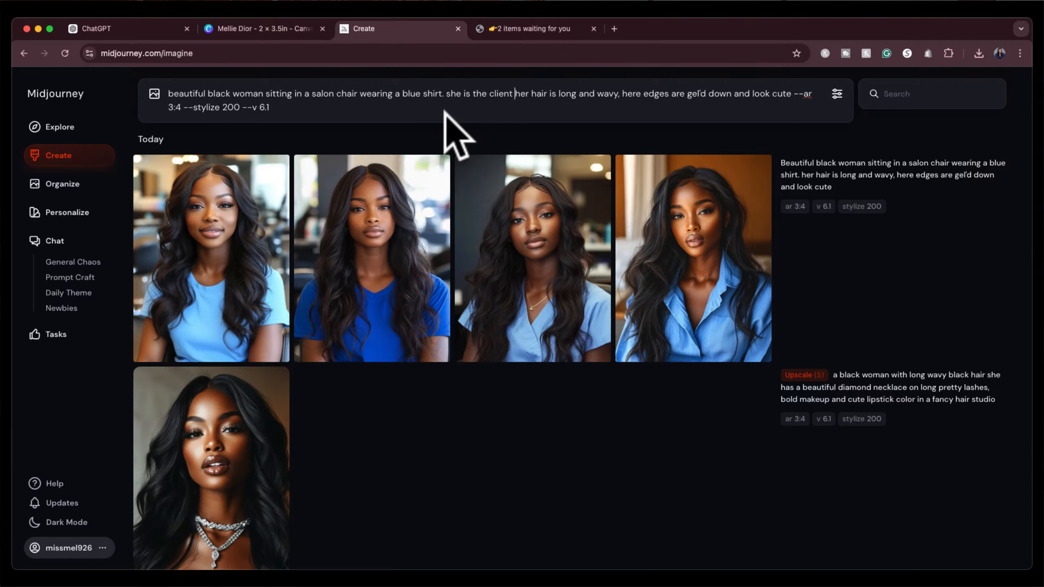
{"action": "type", "text": "who "}
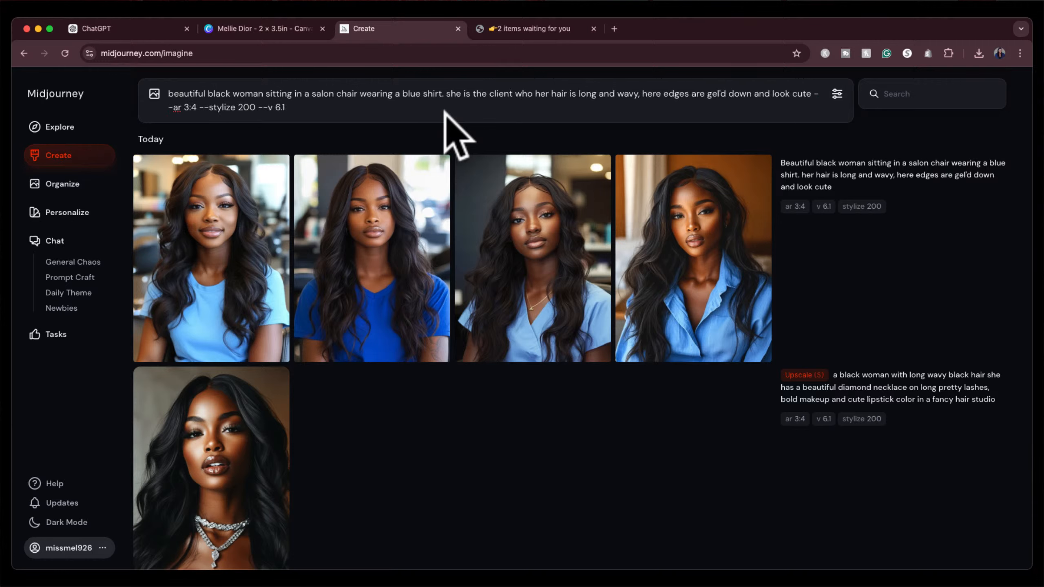
{"action": "type", "text": "just got h"}
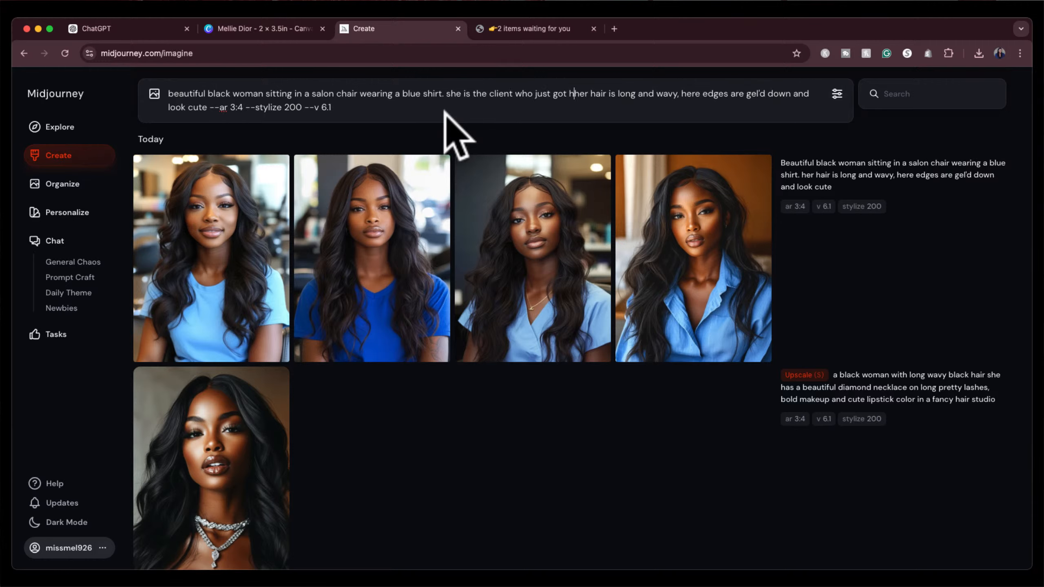
{"action": "type", "text": "er hair done"}
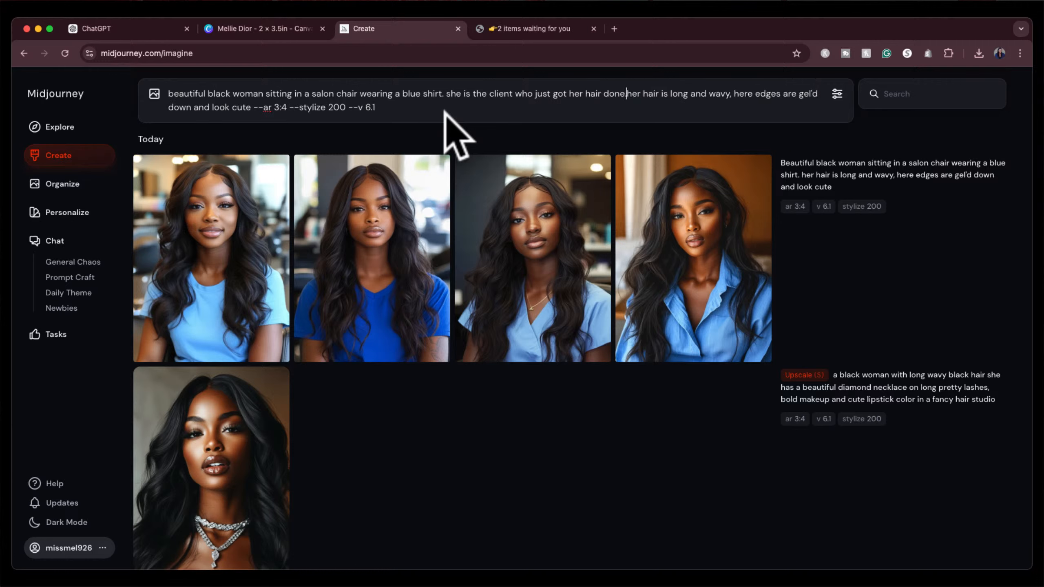
{"action": "type", "text": "."}
{"action": "double_click", "coordinate": [434, 94]}
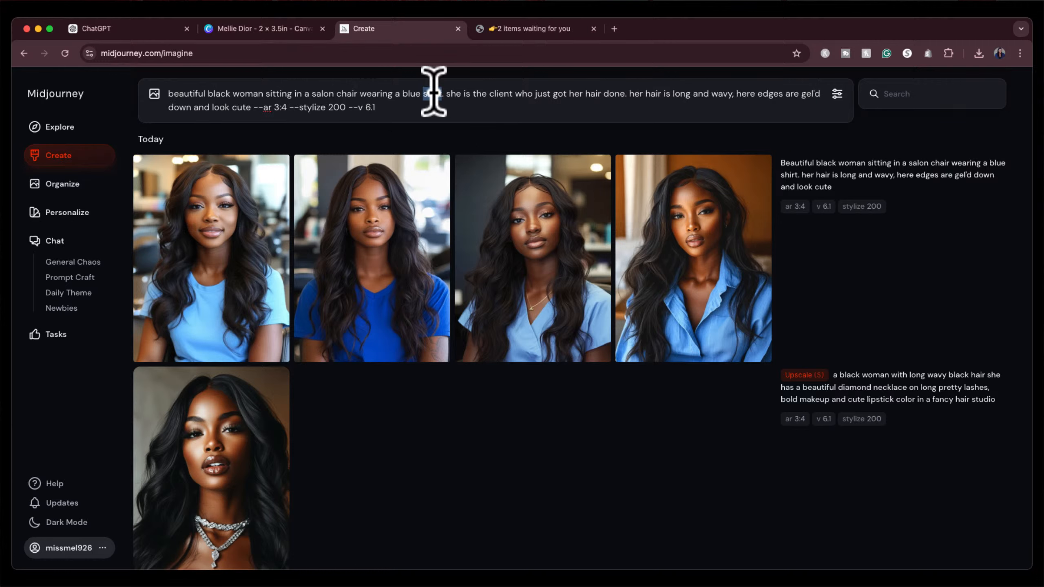
{"action": "type", "text": "sweate"}
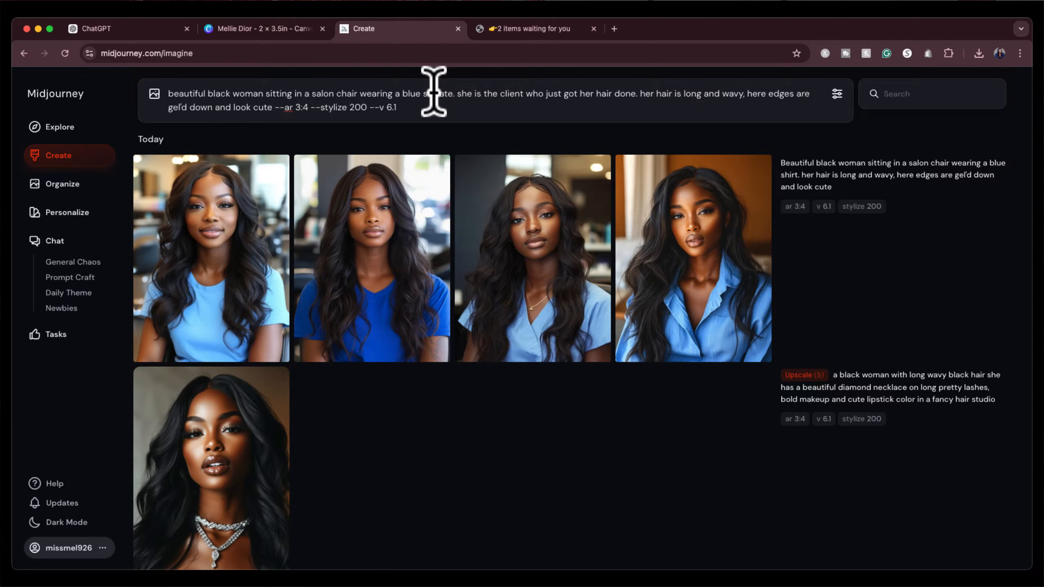
{"action": "type", "text": "r"}
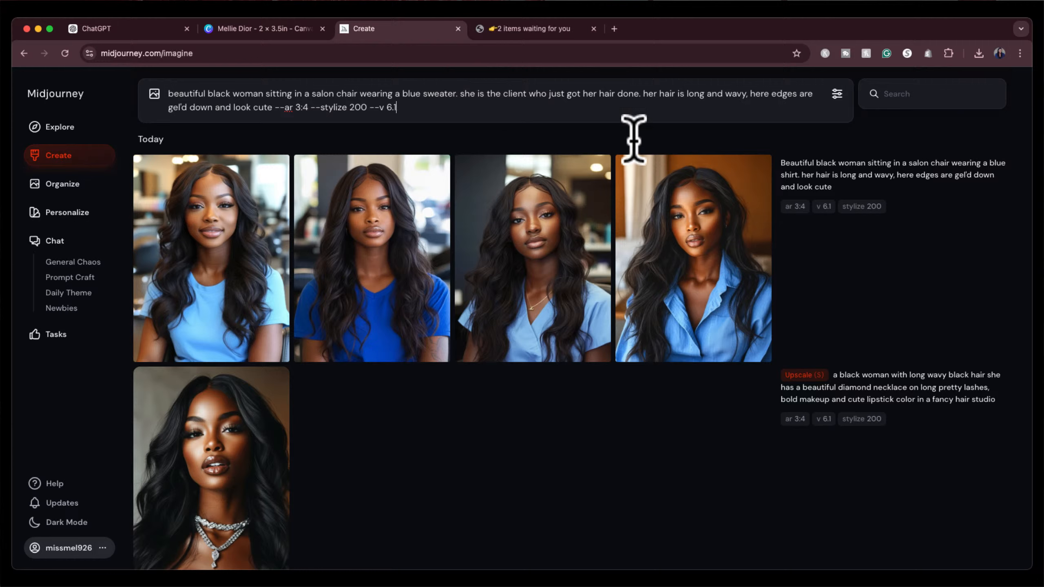
Add 'looking to the side', a pink salon chair 'inside of a hair studio', and submit.
{"action": "left_click", "coordinate": [272, 107]}
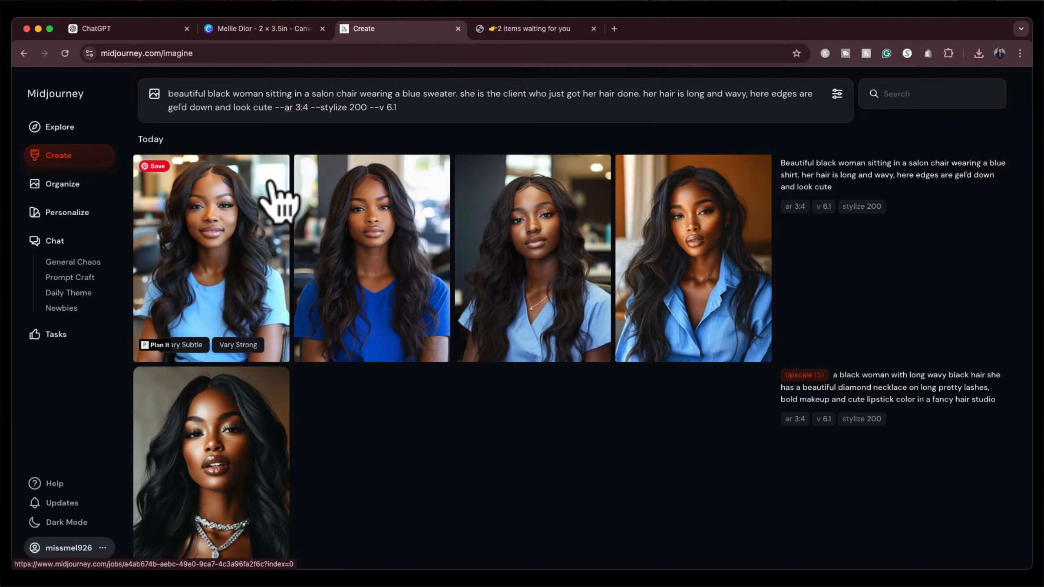
{"action": "type", "text": ". she is "}
{"action": "type", "text": "looking to th"}
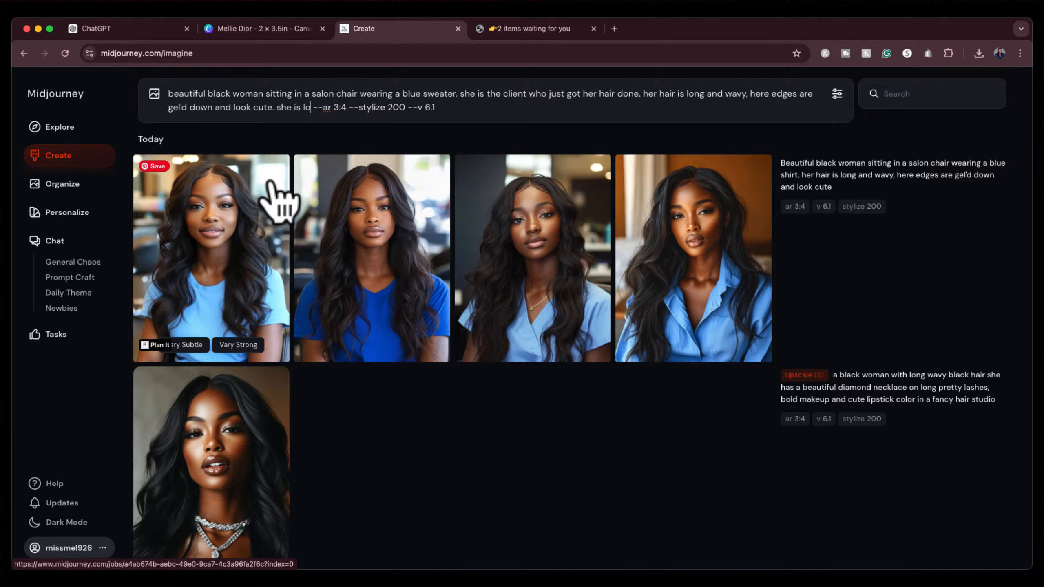
{"action": "type", "text": "e side"}
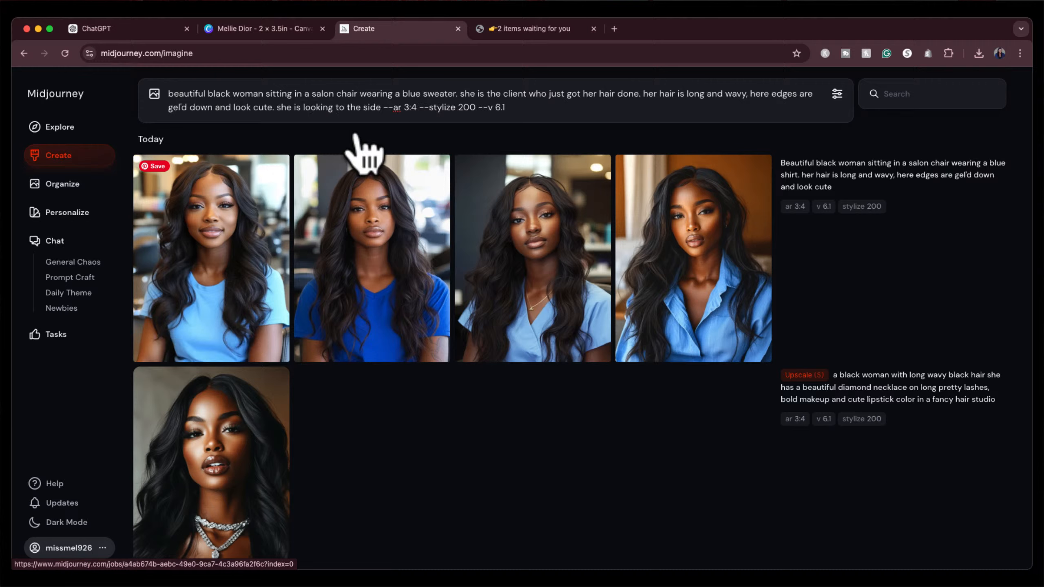
{"action": "left_click", "coordinate": [315, 94]}
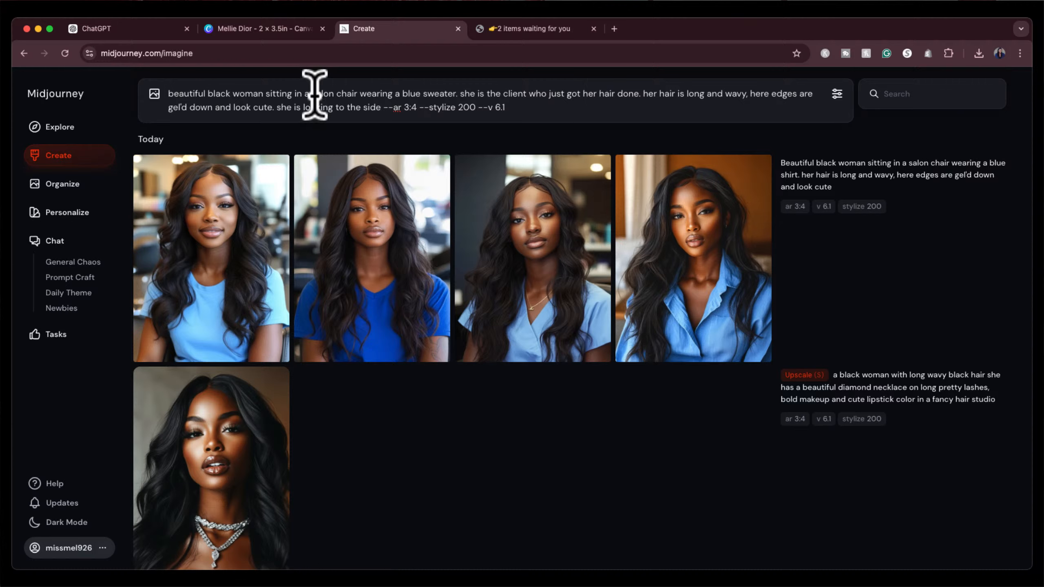
{"action": "type", "text": "pink"}
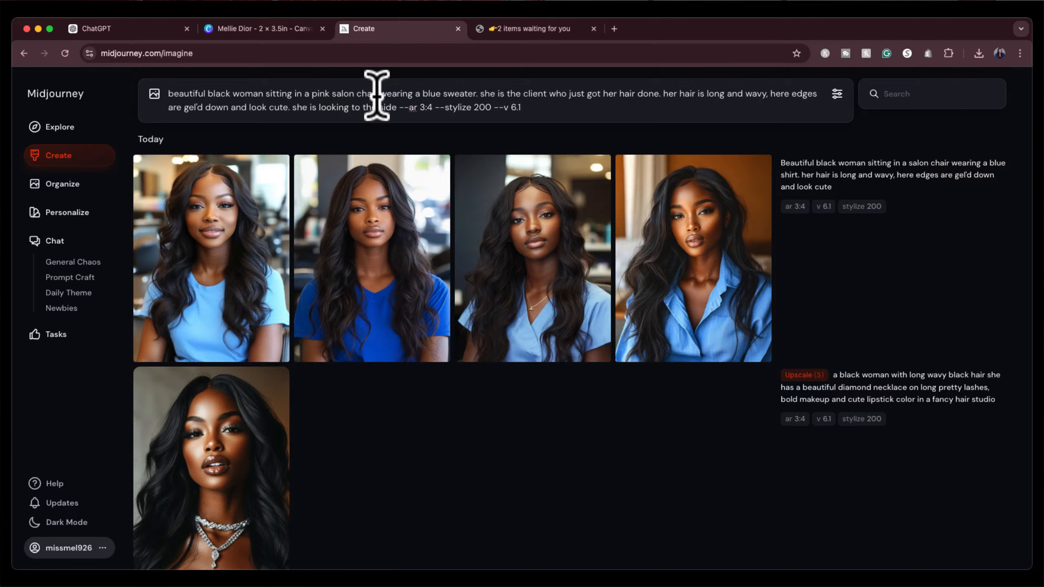
{"action": "left_click", "coordinate": [376, 95]}
{"action": "type", "text": "in"}
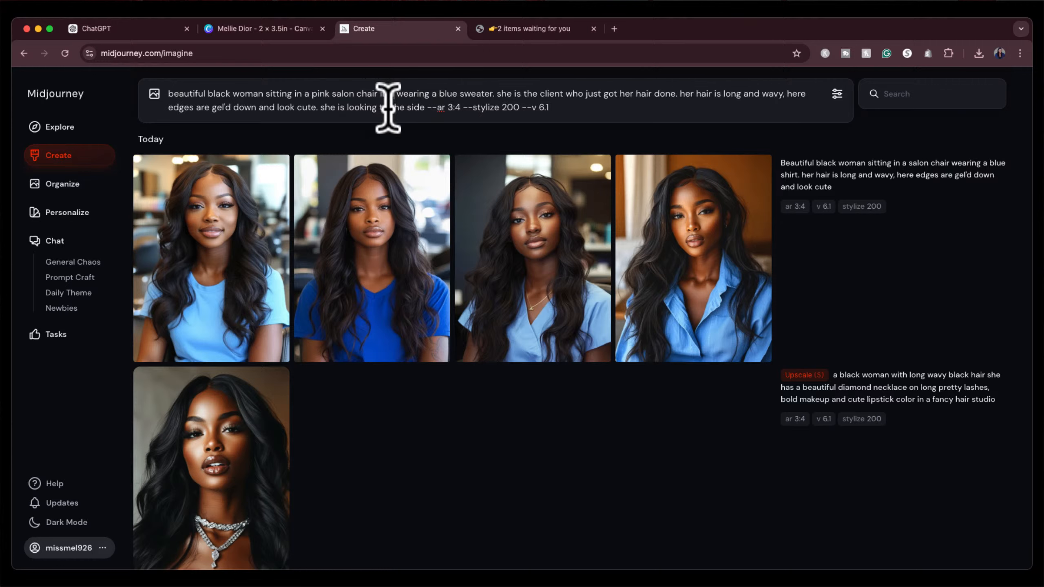
{"action": "type", "text": "side of a hai"}
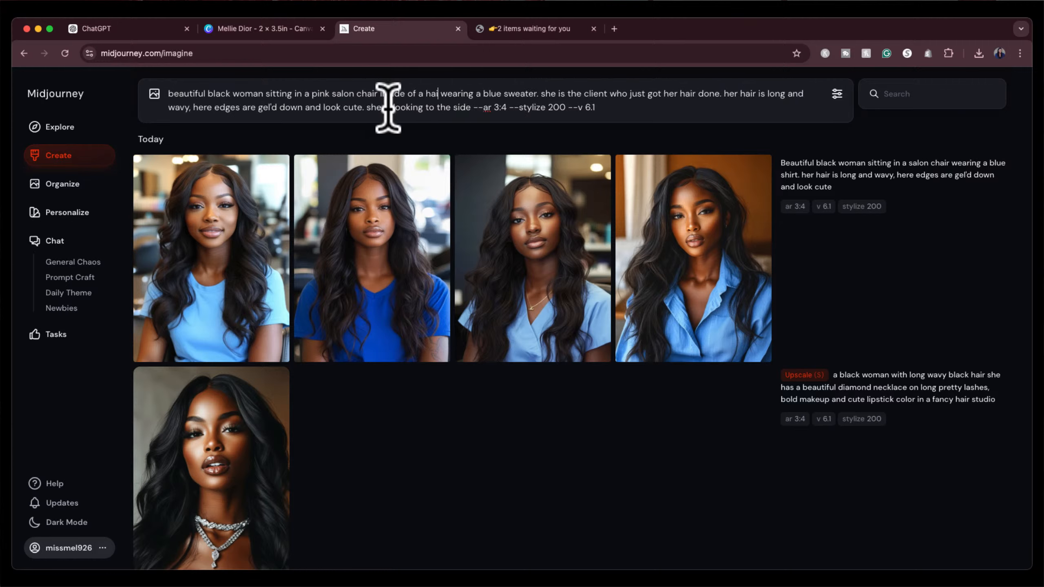
{"action": "type", "text": "r studio"}
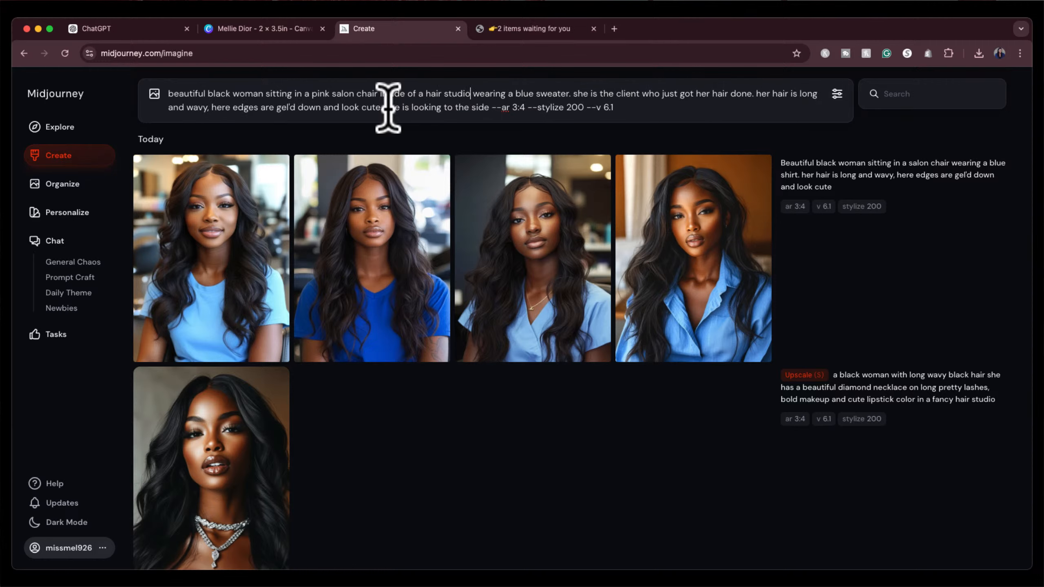
{"action": "key", "text": "Return"}
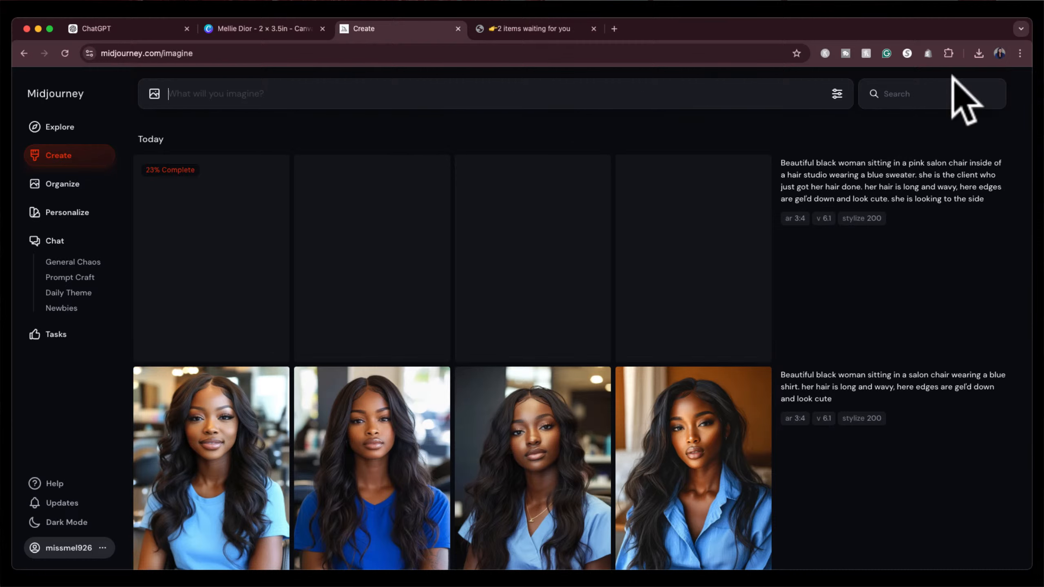
Browse The Treasury's four $15 spiral notebooks on The Jeune Creation, then reload the homepage.
{"action": "left_click", "coordinate": [508, 28]}
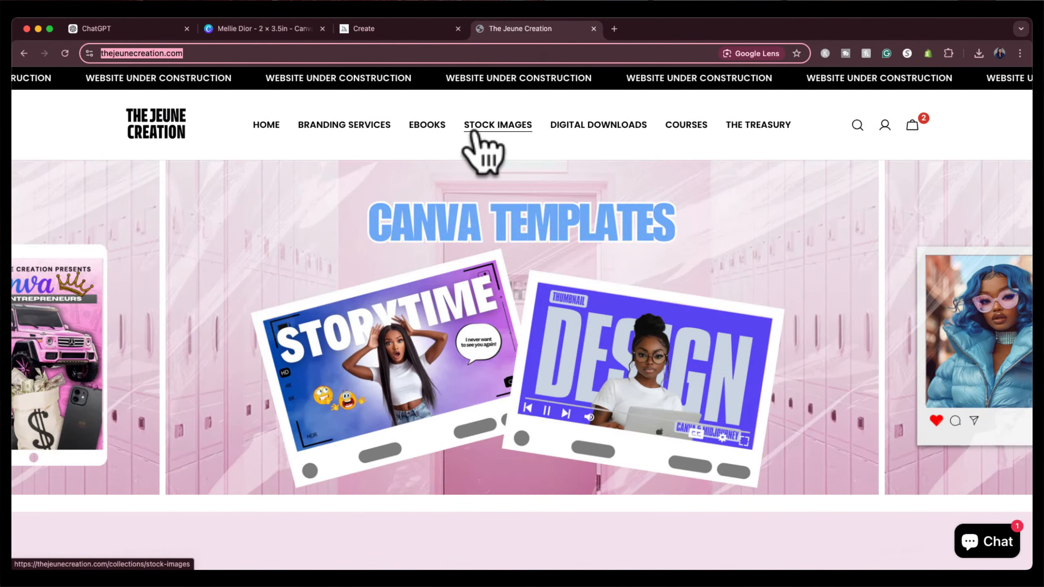
{"action": "scroll", "coordinate": [477, 252], "scroll_direction": "down", "scroll_amount": 5}
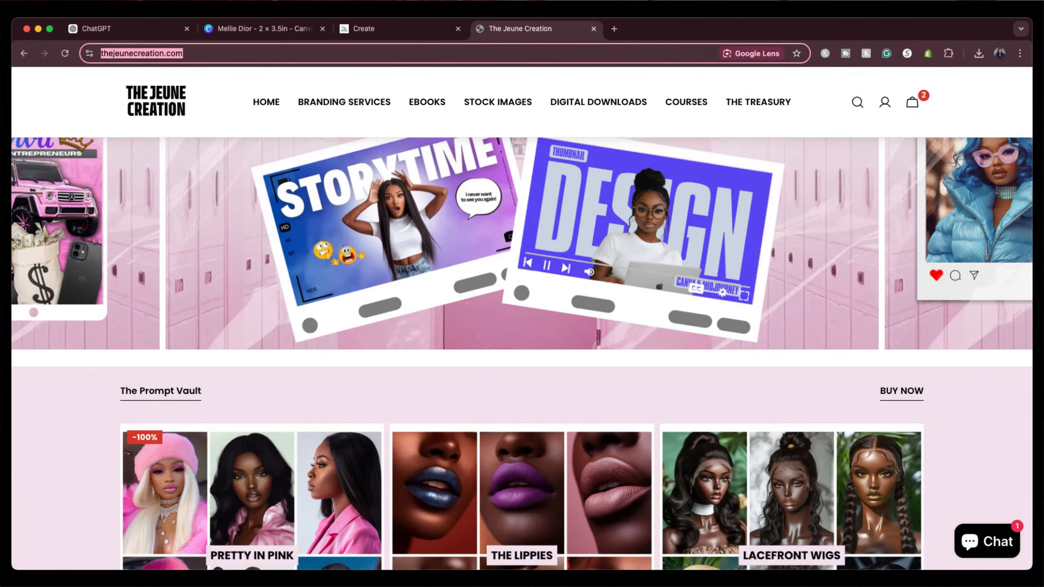
{"action": "left_click", "coordinate": [766, 106]}
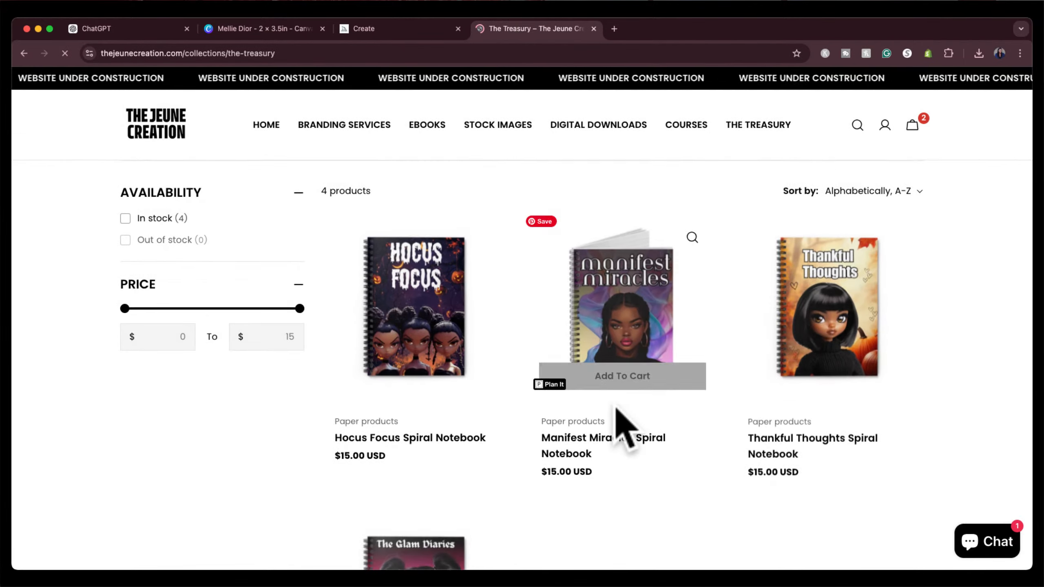
{"action": "scroll", "coordinate": [616, 405], "scroll_direction": "down", "scroll_amount": 1}
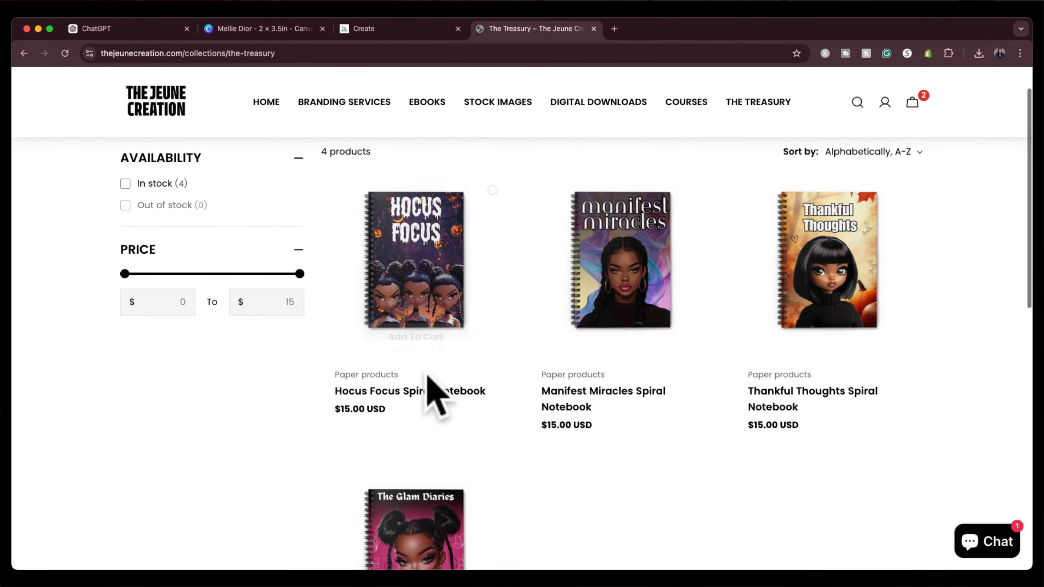
{"action": "mouse_move", "coordinate": [434, 410]}
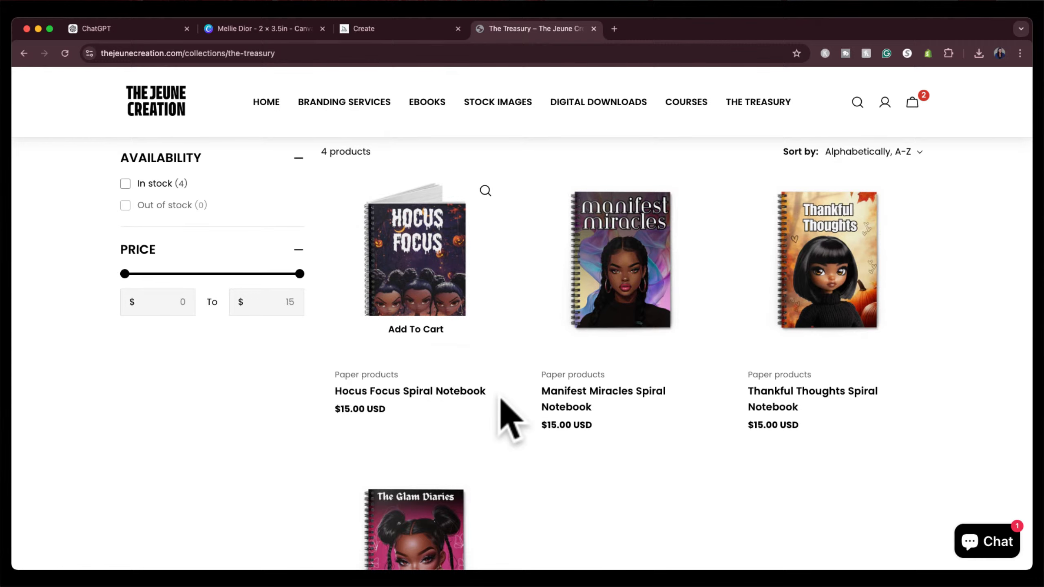
{"action": "mouse_move", "coordinate": [606, 402]}
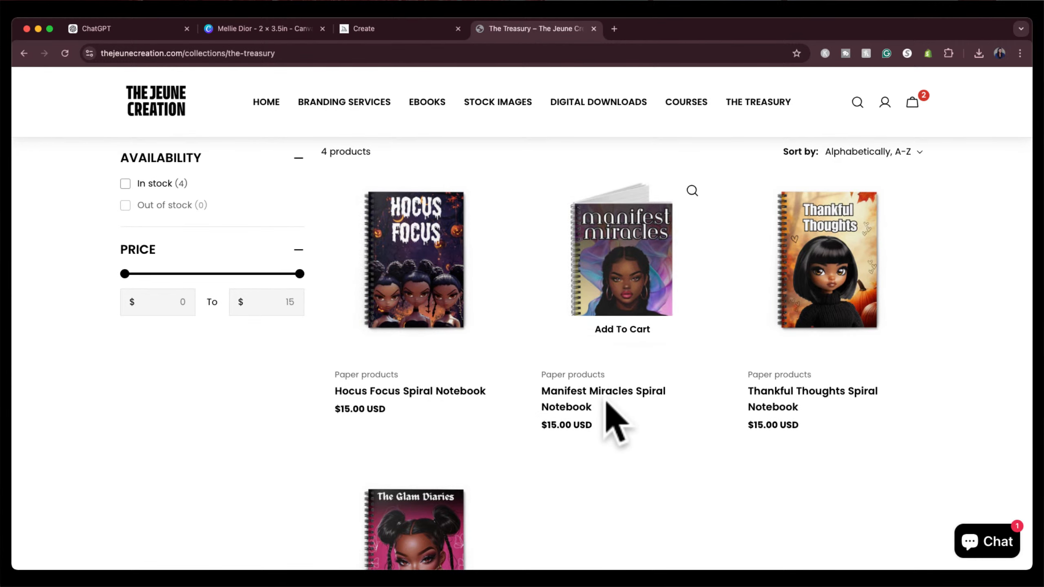
{"action": "scroll", "coordinate": [649, 417], "scroll_direction": "down", "scroll_amount": 5}
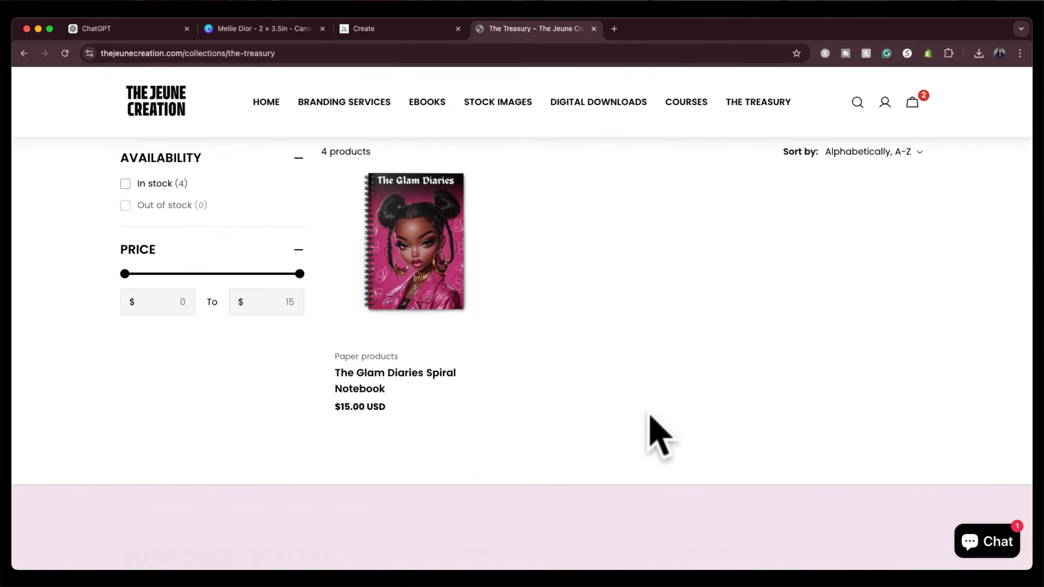
{"action": "scroll", "coordinate": [650, 416], "scroll_direction": "up", "scroll_amount": 5}
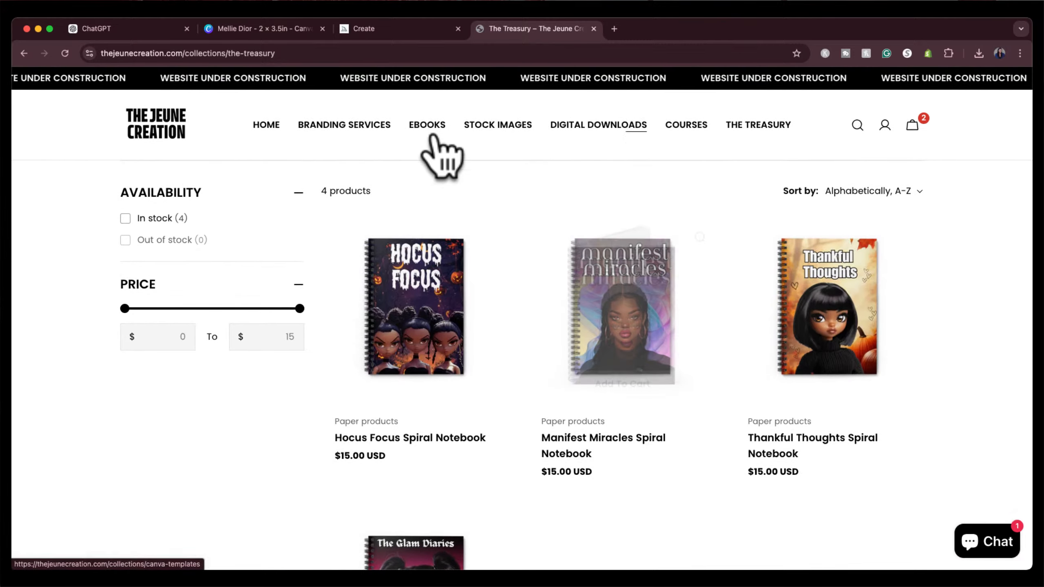
{"action": "left_click", "coordinate": [265, 126]}
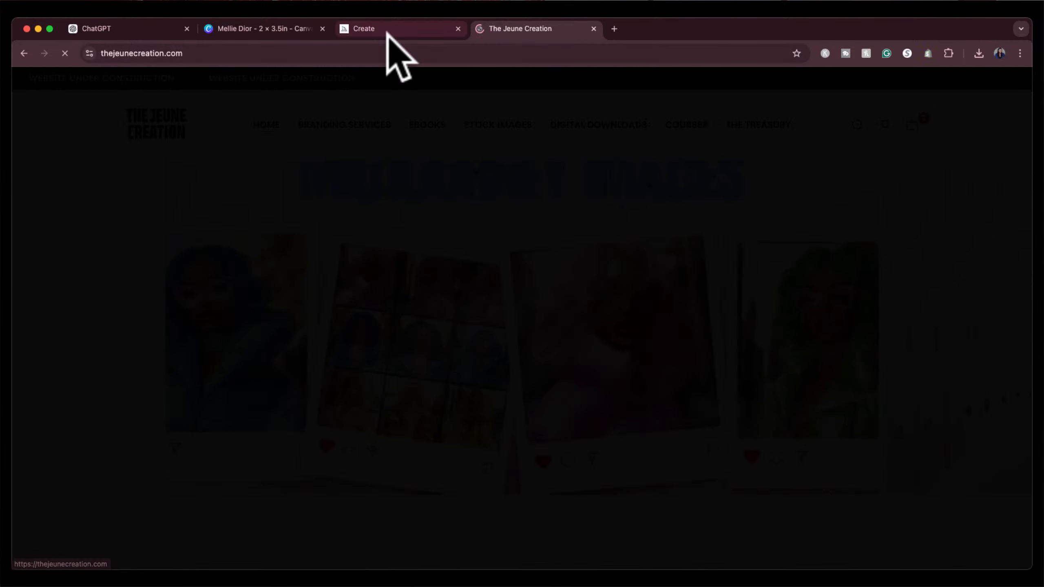
Run Upscale Subtle and Vary Strong on the third blue-sweater salon portrait.
{"action": "left_click", "coordinate": [391, 30]}
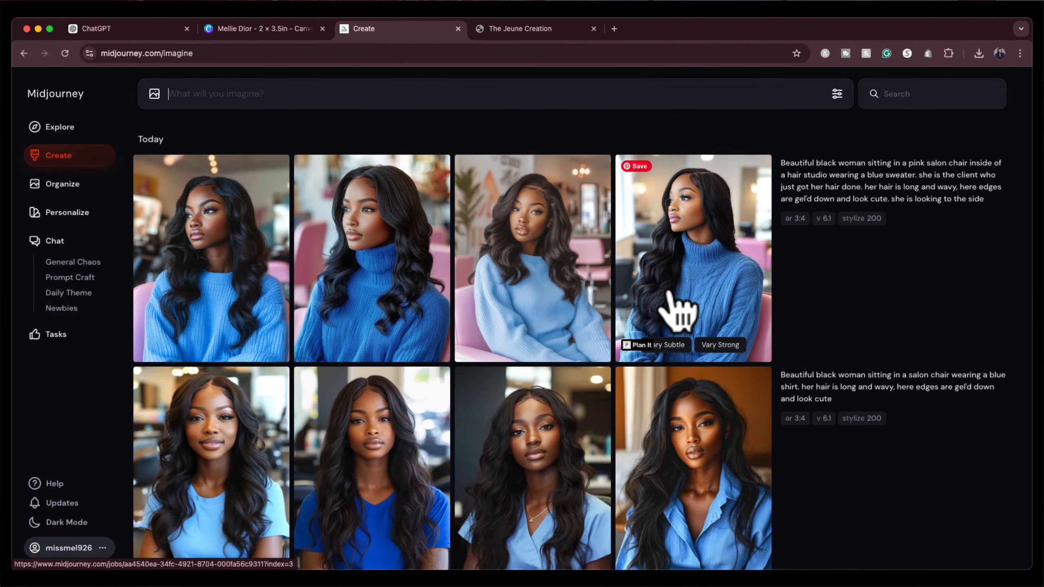
{"action": "left_click", "coordinate": [664, 273]}
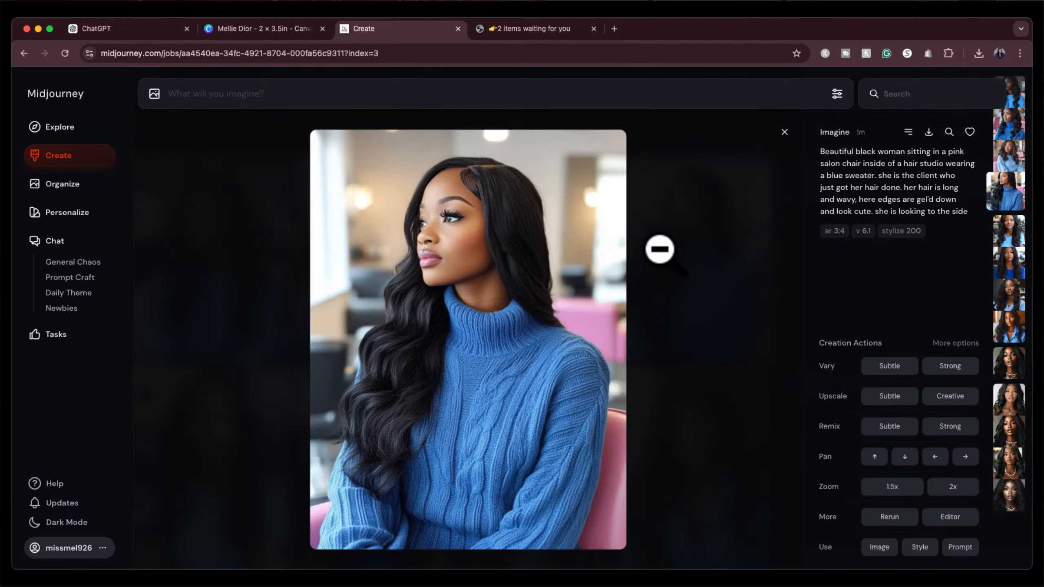
{"action": "key", "text": "Left"}
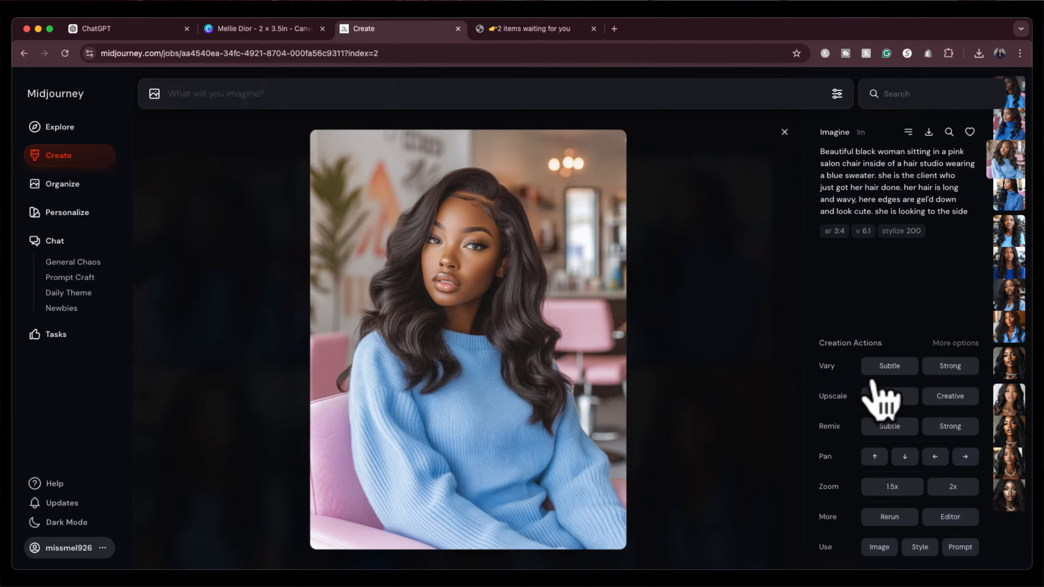
{"action": "left_click", "coordinate": [880, 402]}
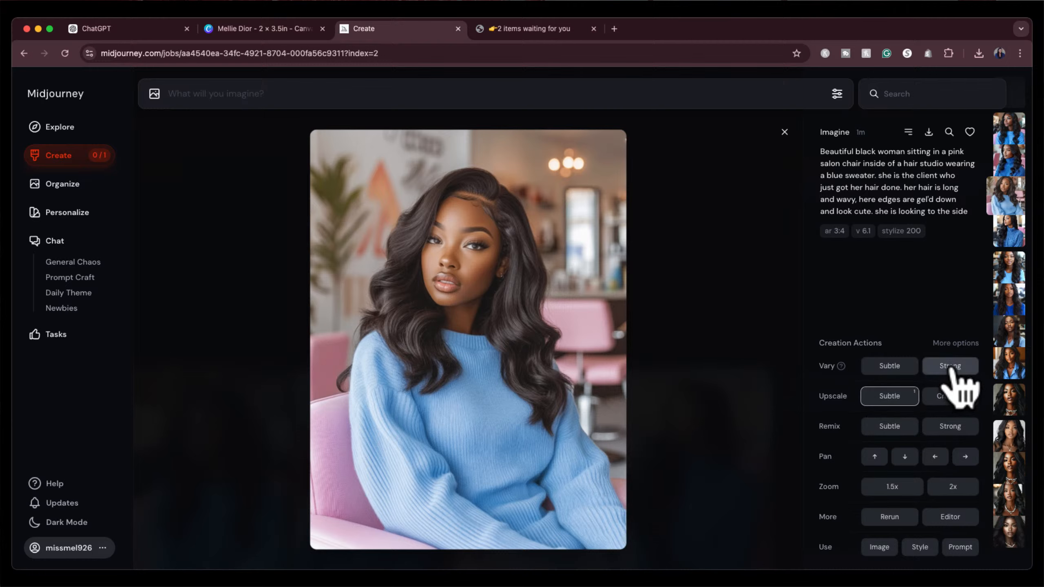
{"action": "mouse_move", "coordinate": [841, 366]}
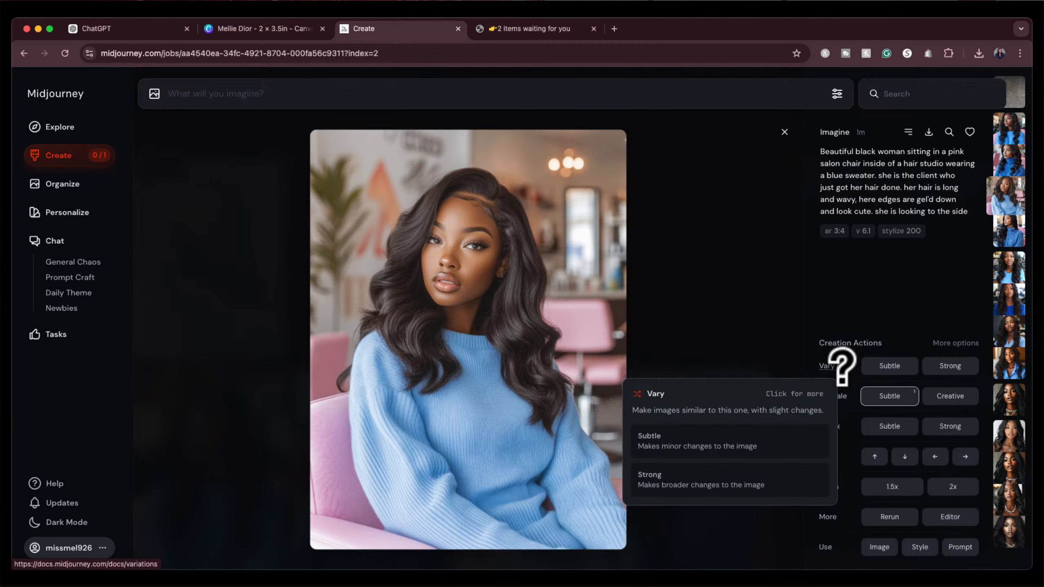
{"action": "left_click", "coordinate": [950, 366]}
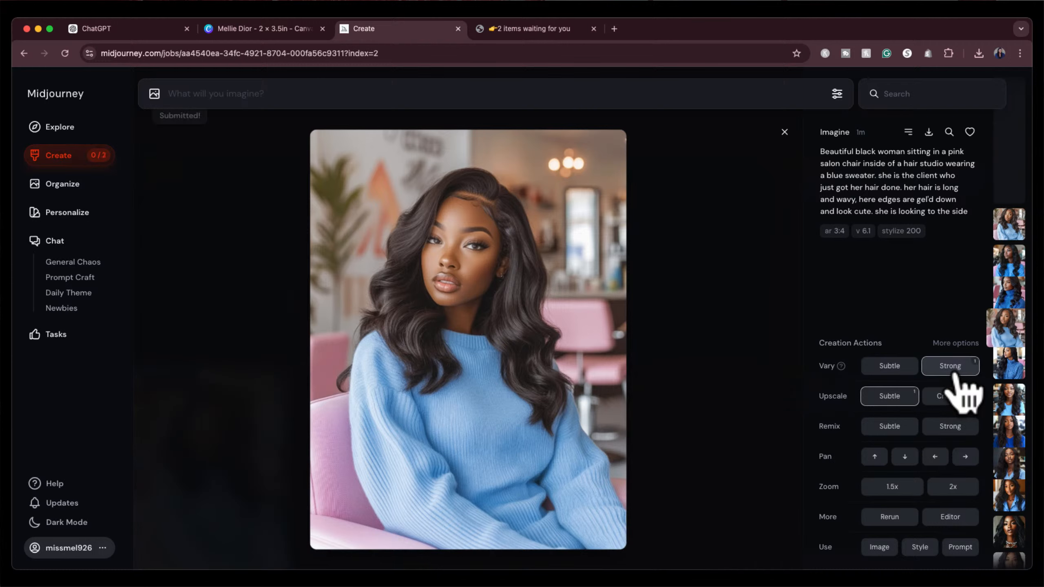
{"action": "left_click", "coordinate": [784, 132]}
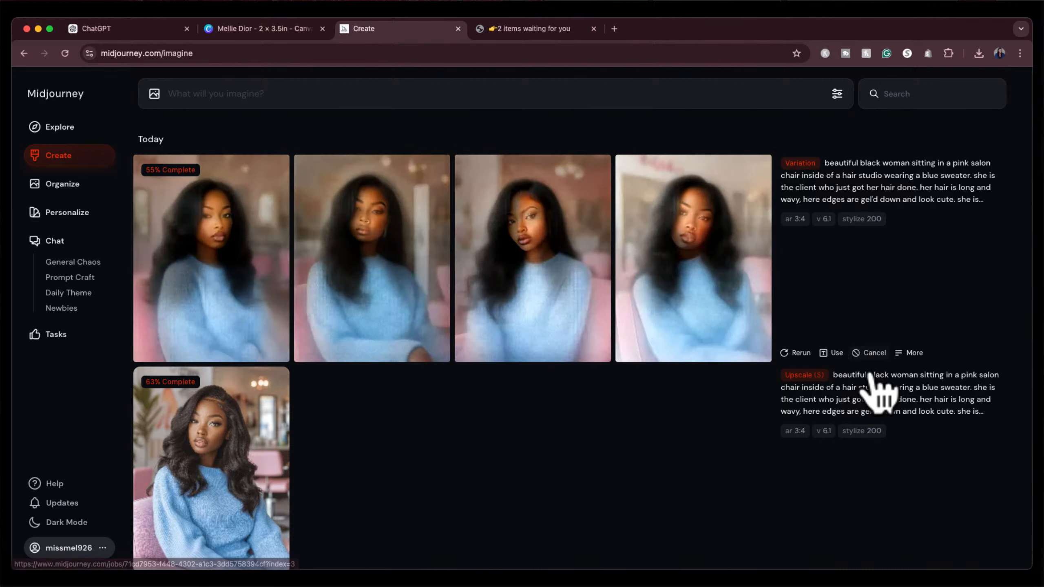
Reload the salon portrait's prompt into the prompt bar and select the stray '::2' at its end.
{"action": "left_click", "coordinate": [831, 352]}
{"action": "left_click", "coordinate": [633, 115]}
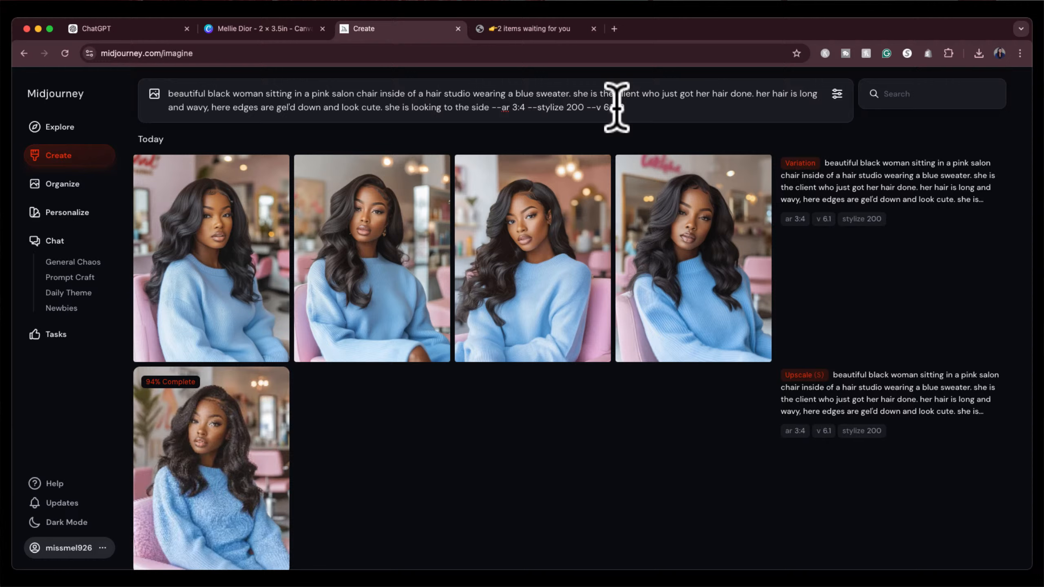
{"action": "key", "text": "Return"}
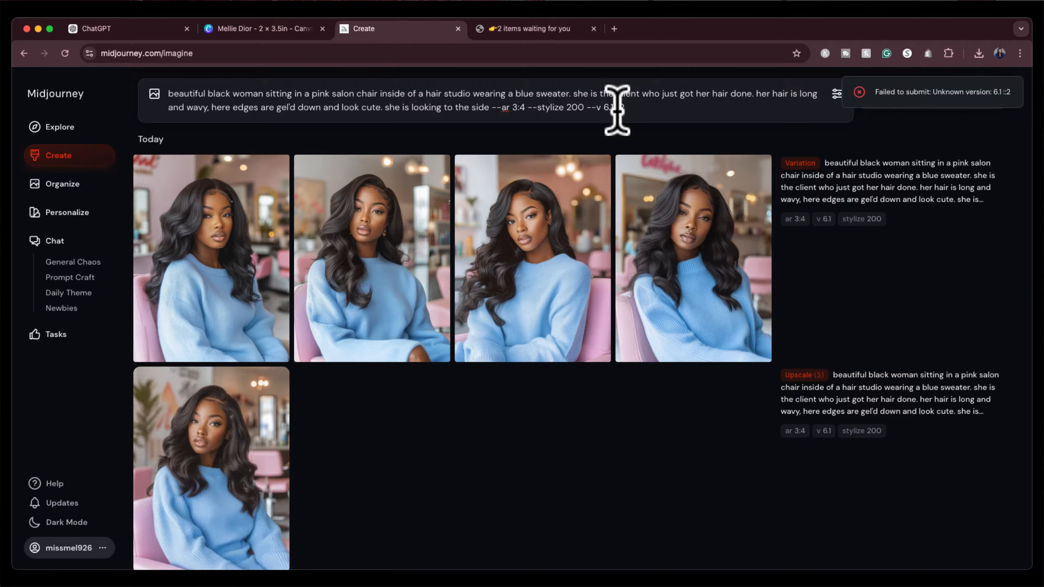
{"action": "left_click_drag", "start_coordinate": [615, 107], "coordinate": [654, 111]}
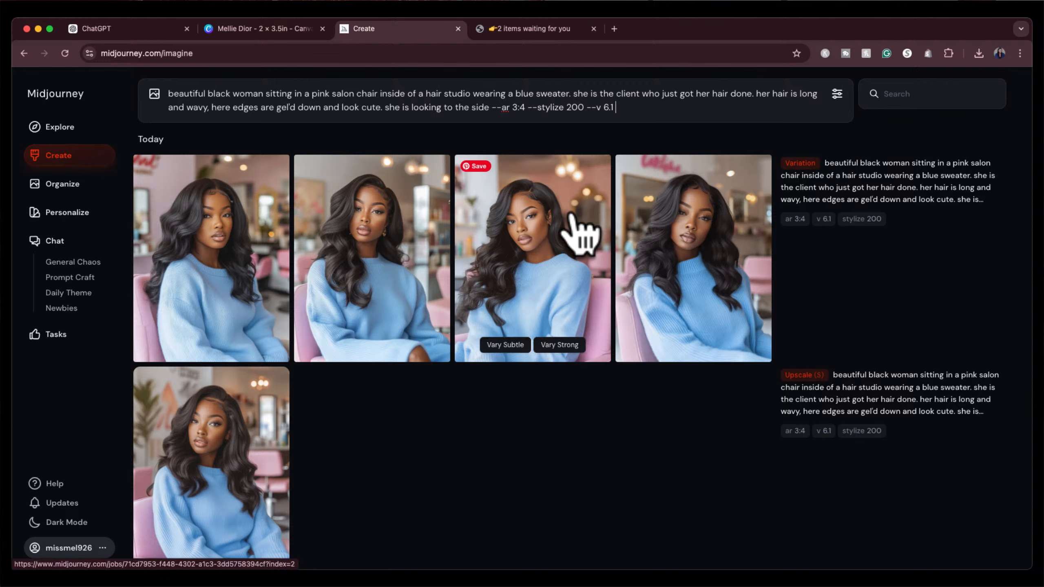
Open the fourth strong variation full-size.
{"action": "left_click", "coordinate": [237, 309]}
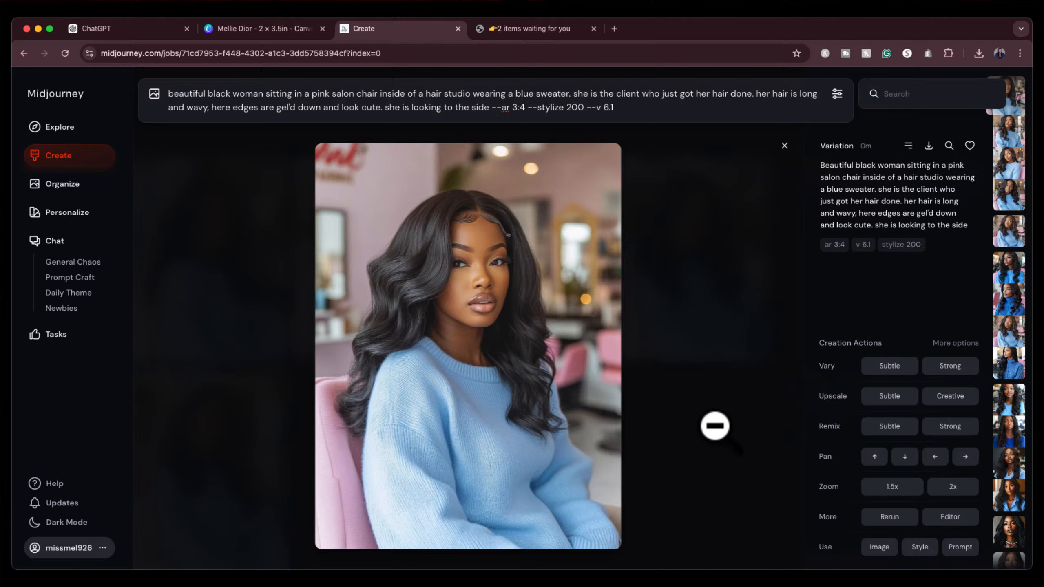
{"action": "left_click", "coordinate": [785, 146]}
{"action": "left_click", "coordinate": [692, 249]}
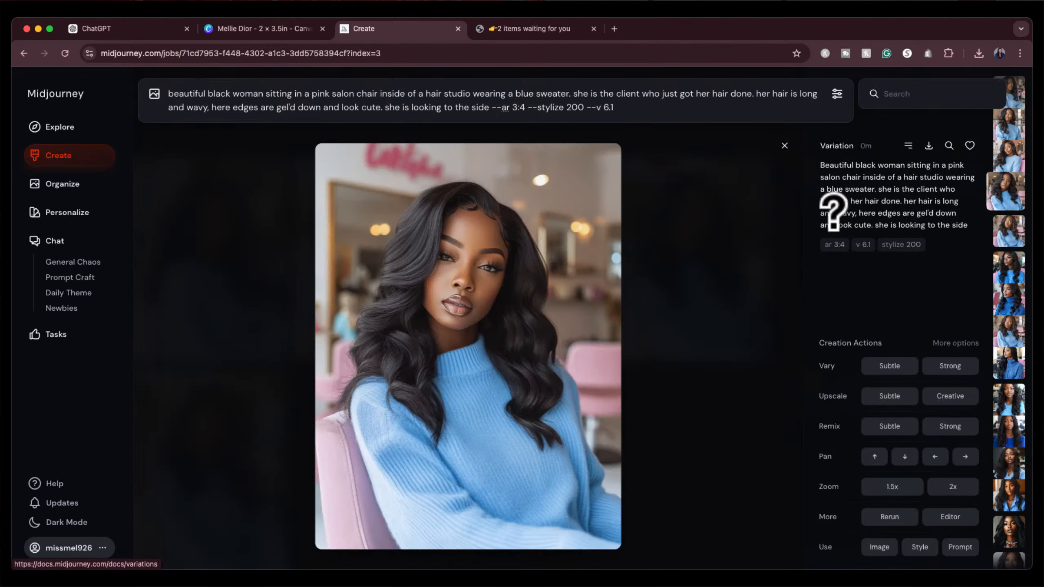
In the Editor, erase the neck, hair edges and sweater area of the variation.
{"action": "left_click", "coordinate": [942, 525]}
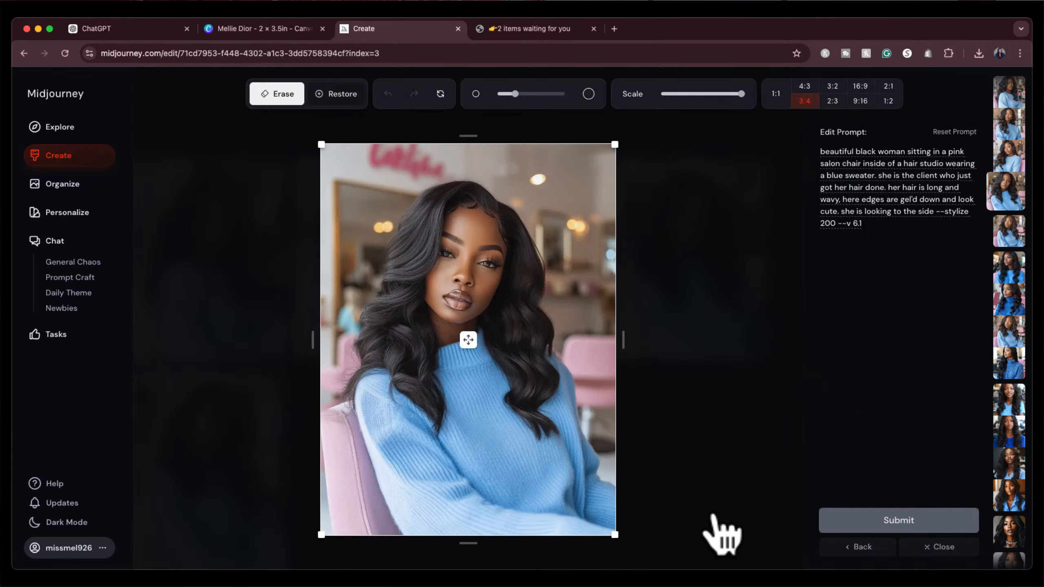
{"action": "mouse_move", "coordinate": [407, 349]}
{"action": "left_mouse_down"}
{"action": "mouse_move", "coordinate": [375, 373]}
{"action": "mouse_move", "coordinate": [375, 395]}
{"action": "mouse_move", "coordinate": [374, 375]}
{"action": "mouse_move", "coordinate": [479, 342]}
{"action": "mouse_move", "coordinate": [528, 378]}
{"action": "mouse_move", "coordinate": [544, 372]}
{"action": "mouse_move", "coordinate": [530, 365]}
{"action": "mouse_move", "coordinate": [548, 361]}
{"action": "mouse_move", "coordinate": [591, 501]}
{"action": "mouse_move", "coordinate": [603, 494]}
{"action": "mouse_move", "coordinate": [602, 534]}
{"action": "left_mouse_up"}
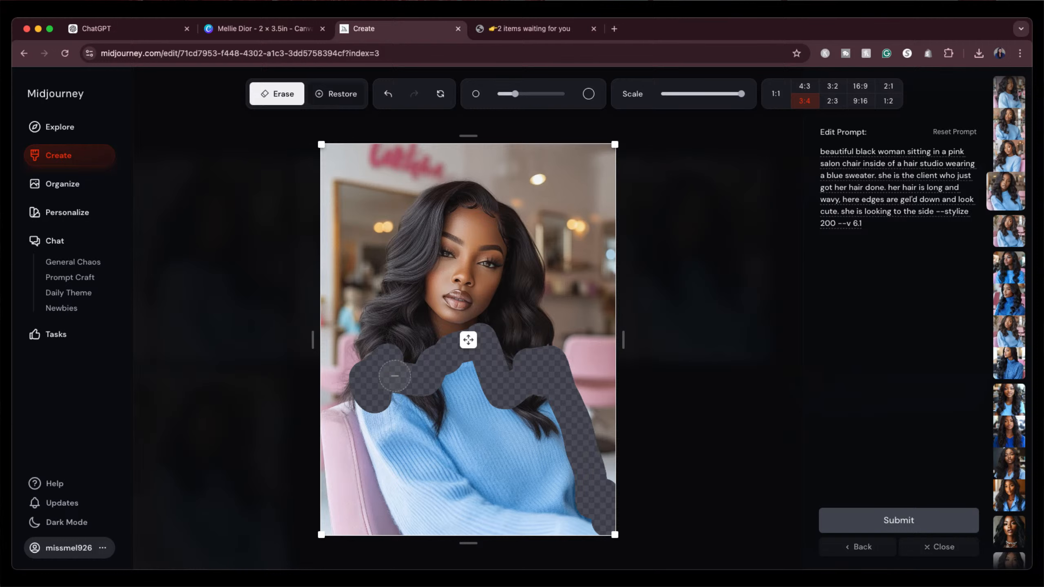
{"action": "mouse_move", "coordinate": [444, 434]}
{"action": "left_mouse_down"}
{"action": "mouse_move", "coordinate": [361, 408]}
{"action": "mouse_move", "coordinate": [403, 530]}
{"action": "mouse_move", "coordinate": [414, 510]}
{"action": "mouse_move", "coordinate": [394, 436]}
{"action": "mouse_move", "coordinate": [431, 531]}
{"action": "mouse_move", "coordinate": [496, 509]}
{"action": "mouse_move", "coordinate": [466, 525]}
{"action": "mouse_move", "coordinate": [667, 525]}
{"action": "left_mouse_up"}
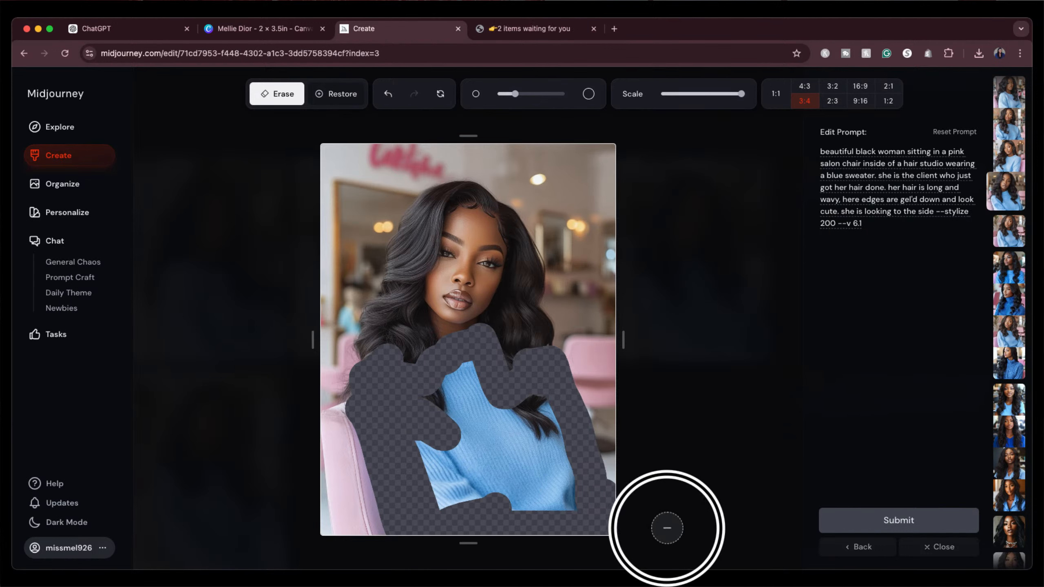
{"action": "mouse_move", "coordinate": [444, 519]}
{"action": "left_mouse_down"}
{"action": "mouse_move", "coordinate": [569, 507]}
{"action": "mouse_move", "coordinate": [550, 440]}
{"action": "mouse_move", "coordinate": [579, 490]}
{"action": "mouse_move", "coordinate": [532, 396]}
{"action": "mouse_move", "coordinate": [506, 418]}
{"action": "mouse_move", "coordinate": [553, 503]}
{"action": "mouse_move", "coordinate": [517, 410]}
{"action": "mouse_move", "coordinate": [495, 410]}
{"action": "mouse_move", "coordinate": [468, 371]}
{"action": "mouse_move", "coordinate": [422, 430]}
{"action": "mouse_move", "coordinate": [431, 425]}
{"action": "mouse_move", "coordinate": [426, 462]}
{"action": "mouse_move", "coordinate": [440, 495]}
{"action": "mouse_move", "coordinate": [528, 493]}
{"action": "mouse_move", "coordinate": [435, 475]}
{"action": "mouse_move", "coordinate": [519, 461]}
{"action": "mouse_move", "coordinate": [445, 453]}
{"action": "mouse_move", "coordinate": [501, 435]}
{"action": "mouse_move", "coordinate": [457, 408]}
{"action": "mouse_move", "coordinate": [469, 444]}
{"action": "left_mouse_up"}
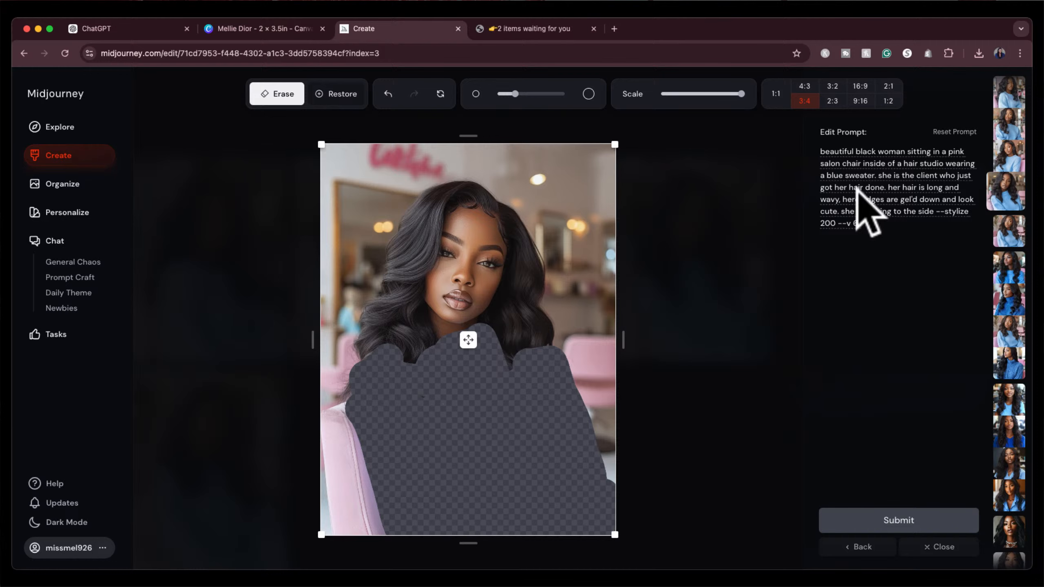
Change 'blue sweater' to 'orange shirt' in the edit prompt and submit.
{"action": "left_click", "coordinate": [835, 178], "text": "shift"}
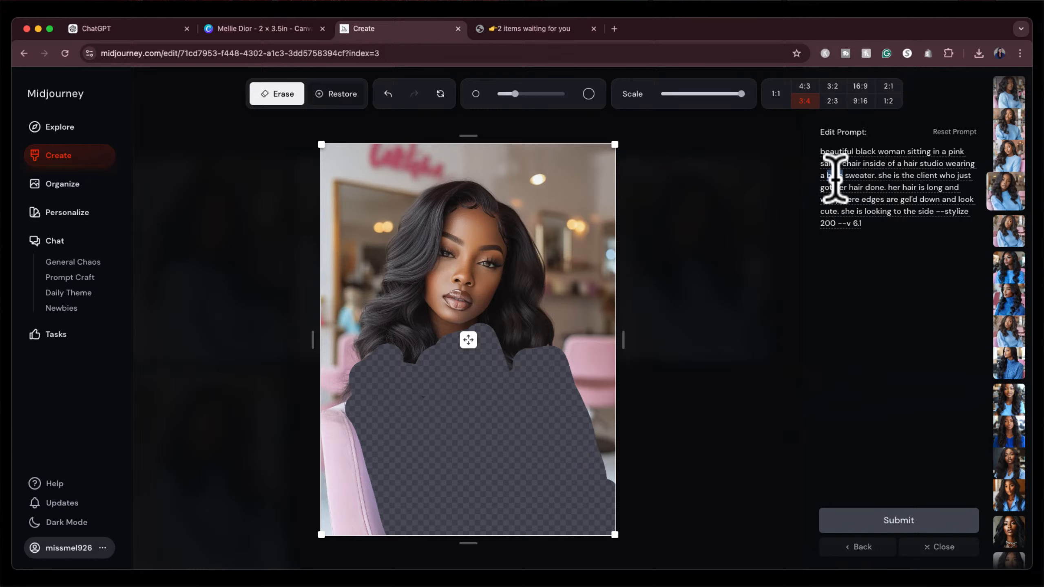
{"action": "key", "text": "BackSpace"}
{"action": "type", "text": "earing a oran"}
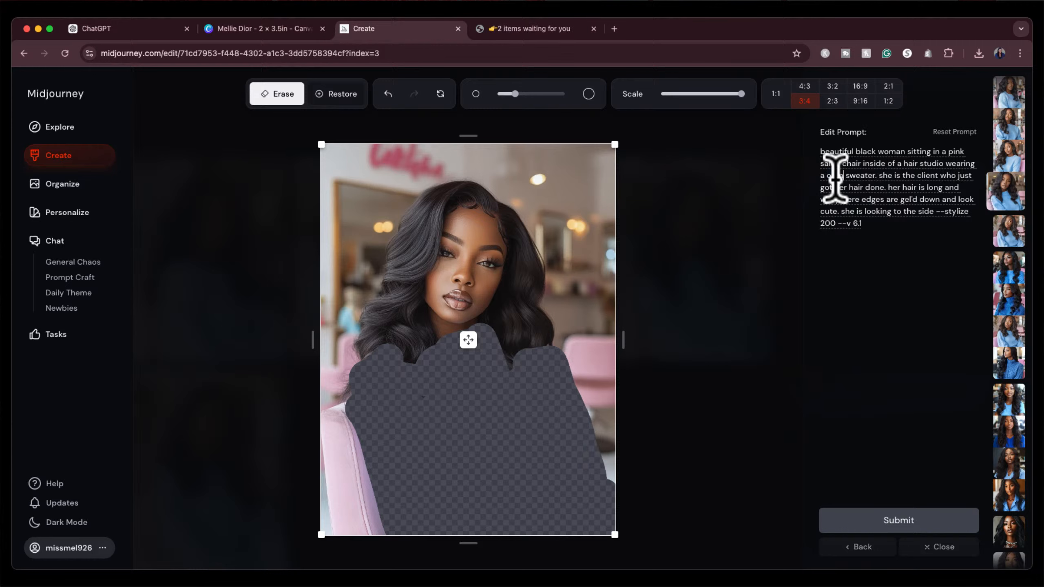
{"action": "type", "text": "ge "}
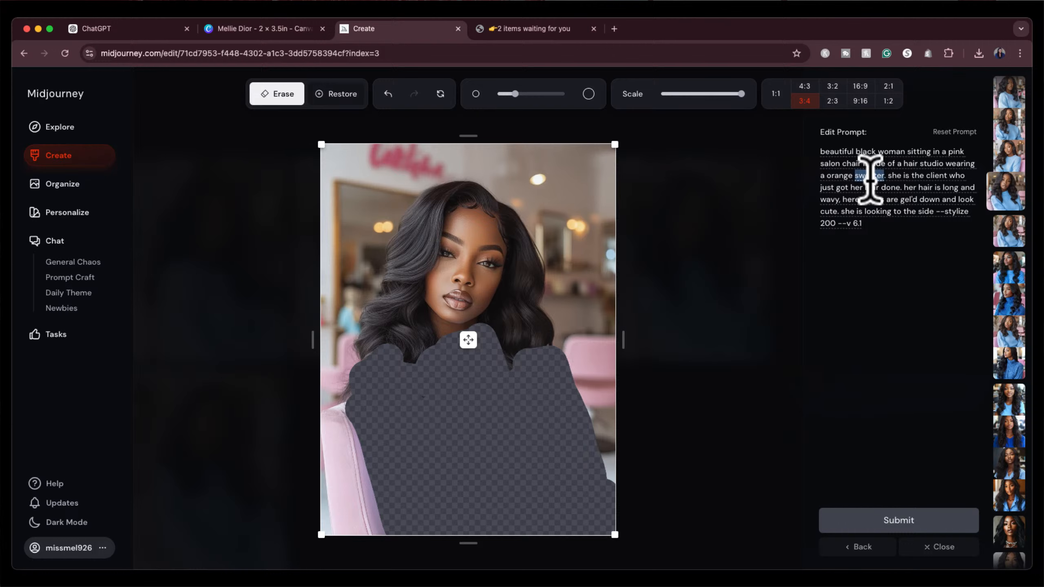
{"action": "type", "text": "shirt"}
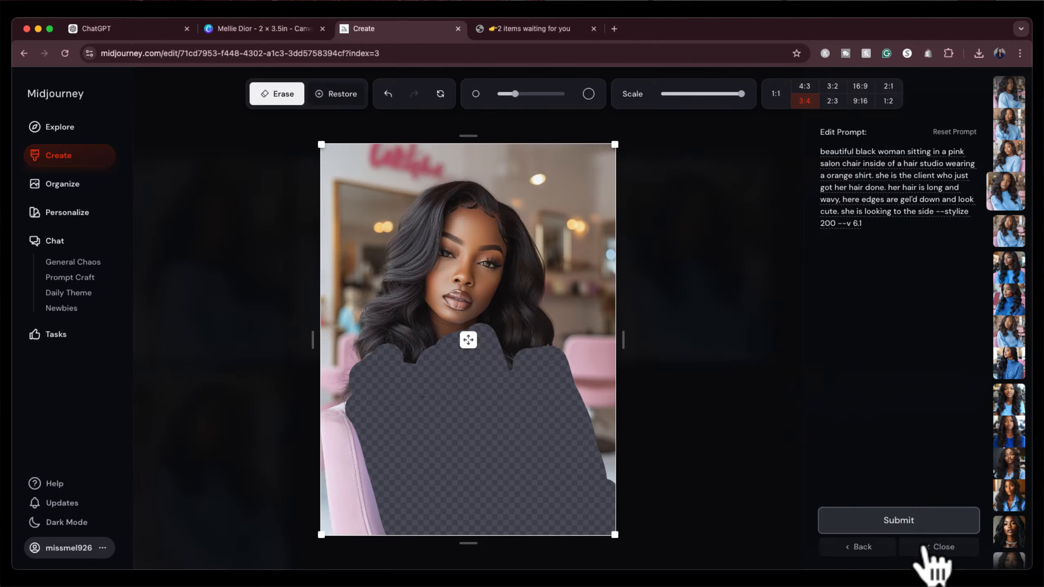
{"action": "left_click", "coordinate": [910, 524]}
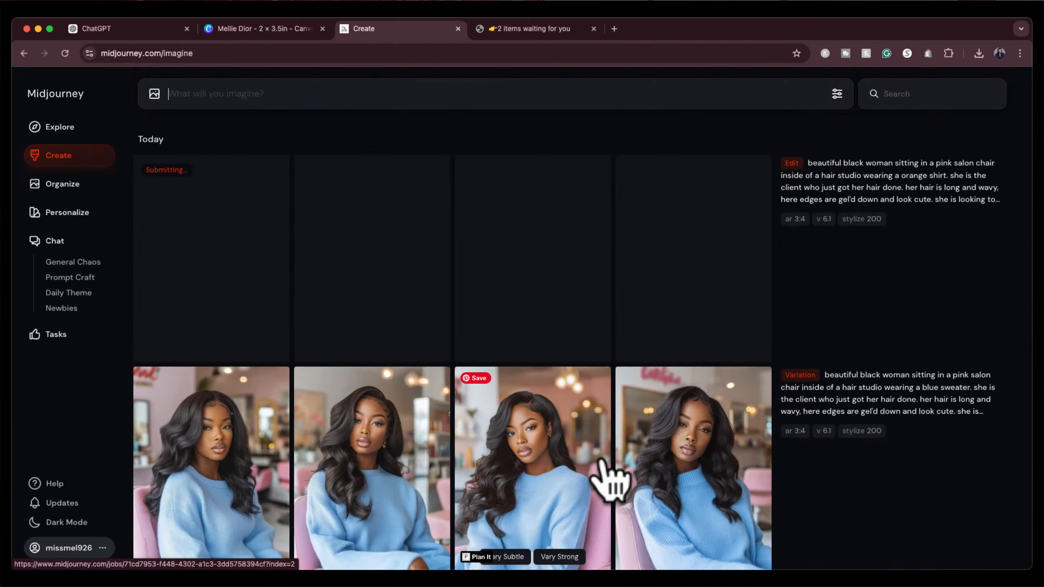
Open the upscaled blue-sweater portrait full-size from the feed, then go back to Canva.
{"action": "scroll", "coordinate": [609, 479], "scroll_direction": "down", "scroll_amount": 6}
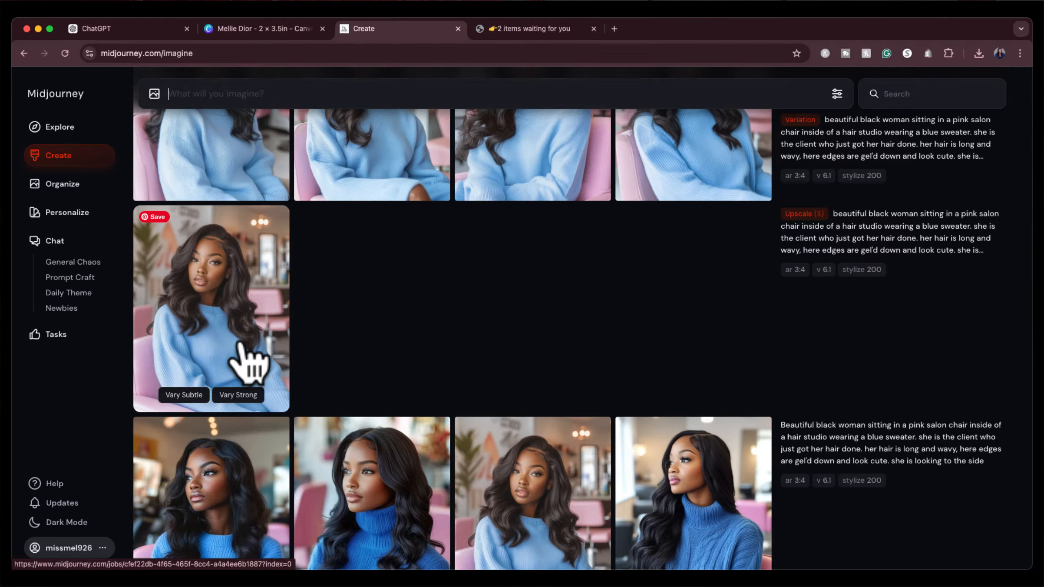
{"action": "left_click", "coordinate": [240, 341]}
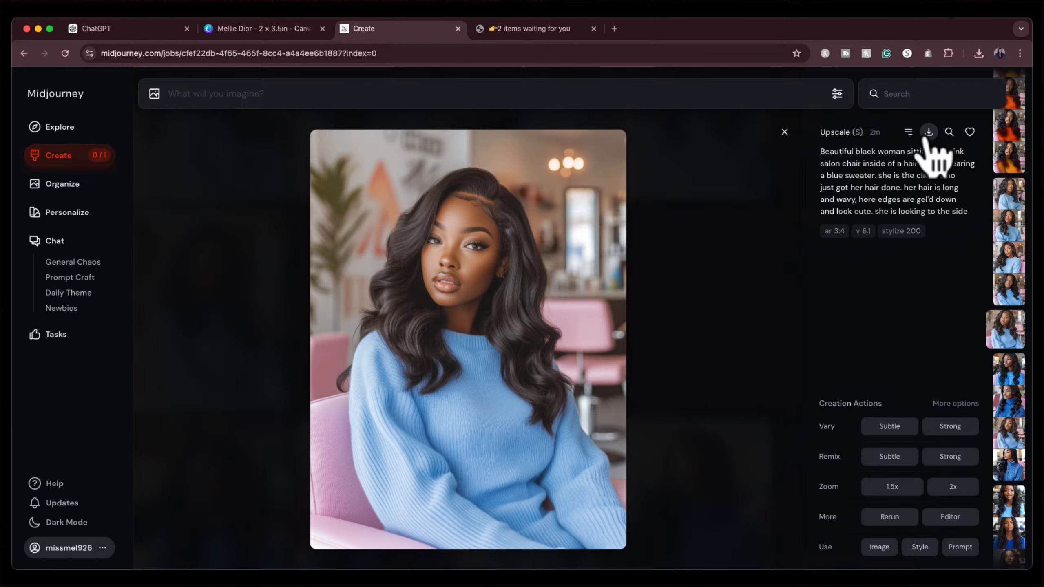
{"action": "left_click", "coordinate": [276, 28]}
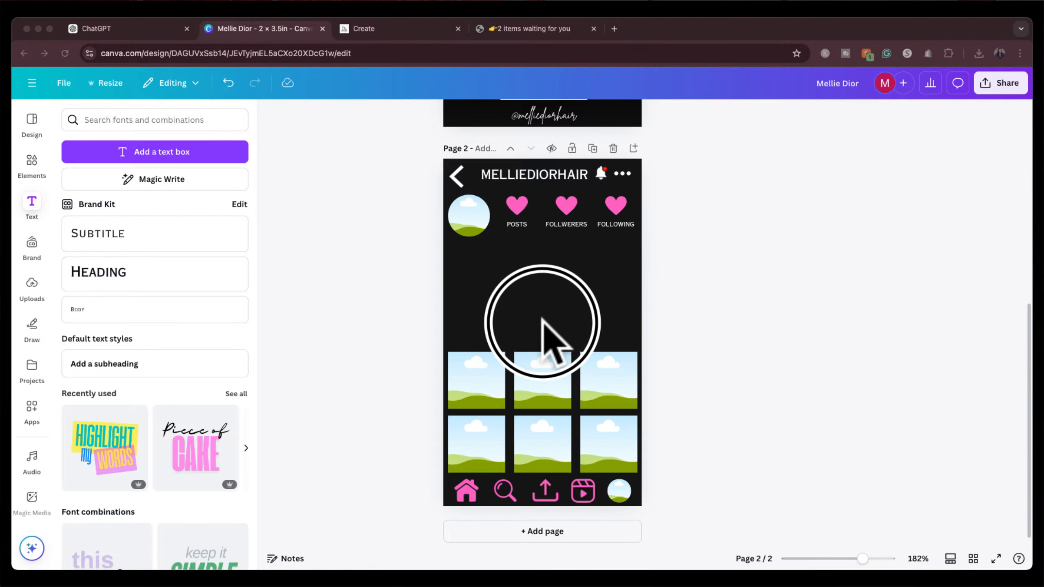
Drop the salon portrait into the first grid frame on page 2 and shift its crop slightly down.
{"action": "left_click_drag", "start_coordinate": [541, 338], "coordinate": [485, 376]}
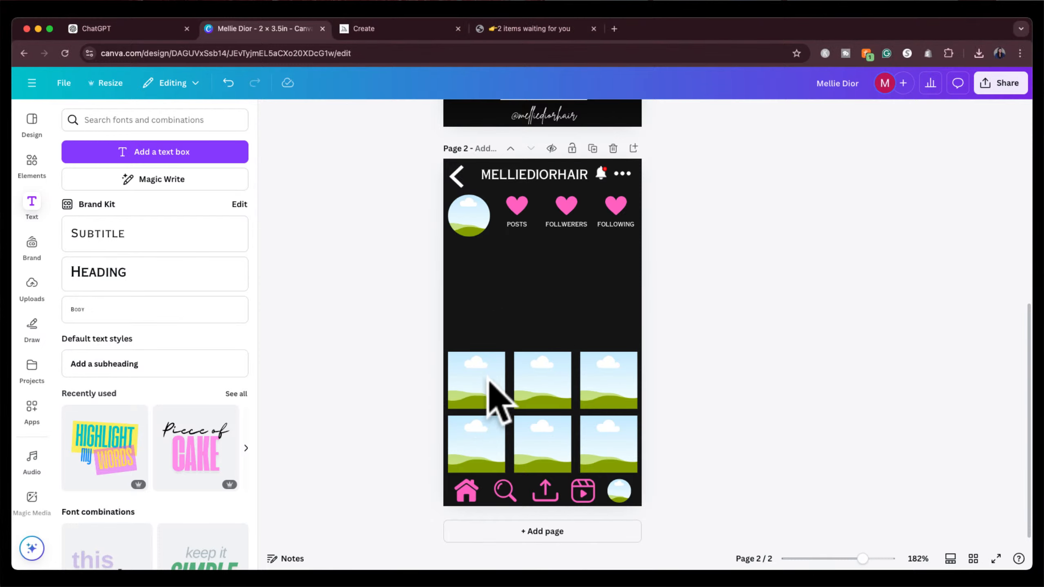
{"action": "left_click", "coordinate": [530, 336]}
{"action": "left_click_drag", "start_coordinate": [530, 333], "coordinate": [465, 401]}
{"action": "double_click", "coordinate": [472, 373]}
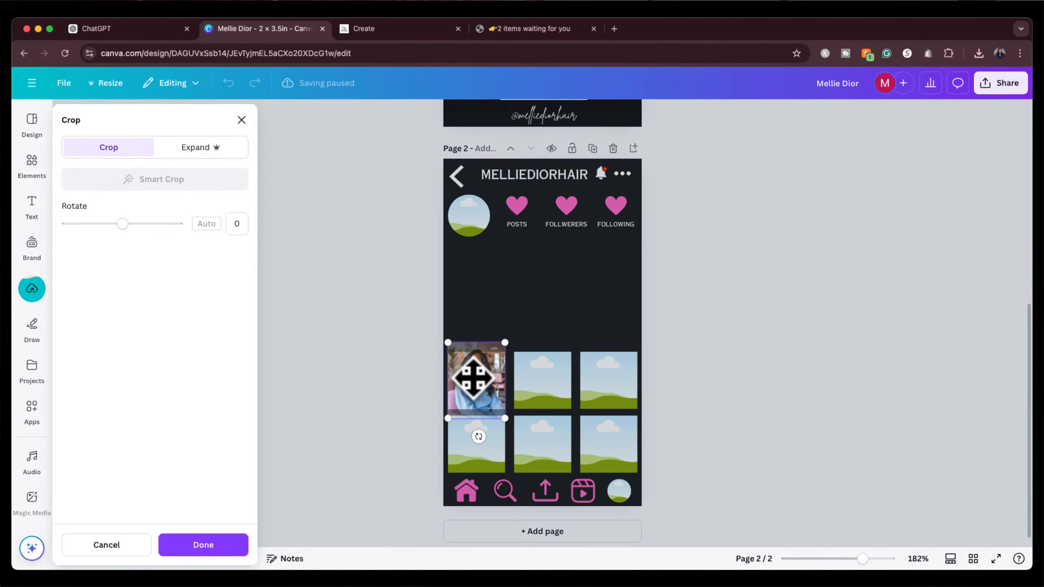
{"action": "mouse_move", "coordinate": [473, 378]}
{"action": "left_mouse_down"}
{"action": "mouse_move", "coordinate": [473, 391]}
{"action": "mouse_move", "coordinate": [473, 380]}
{"action": "left_mouse_up"}
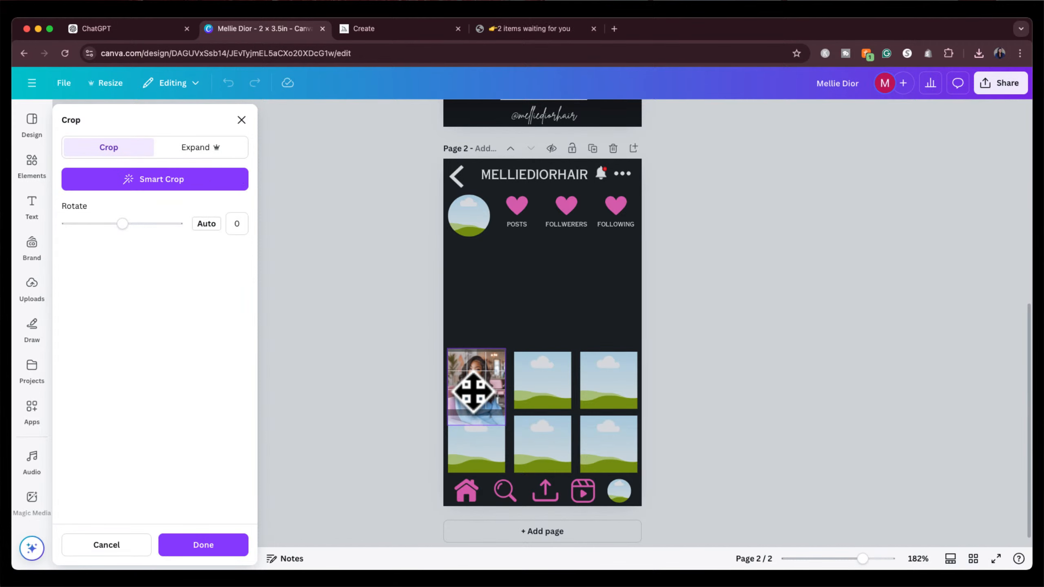
{"action": "left_click", "coordinate": [406, 410]}
{"action": "left_click", "coordinate": [408, 411]}
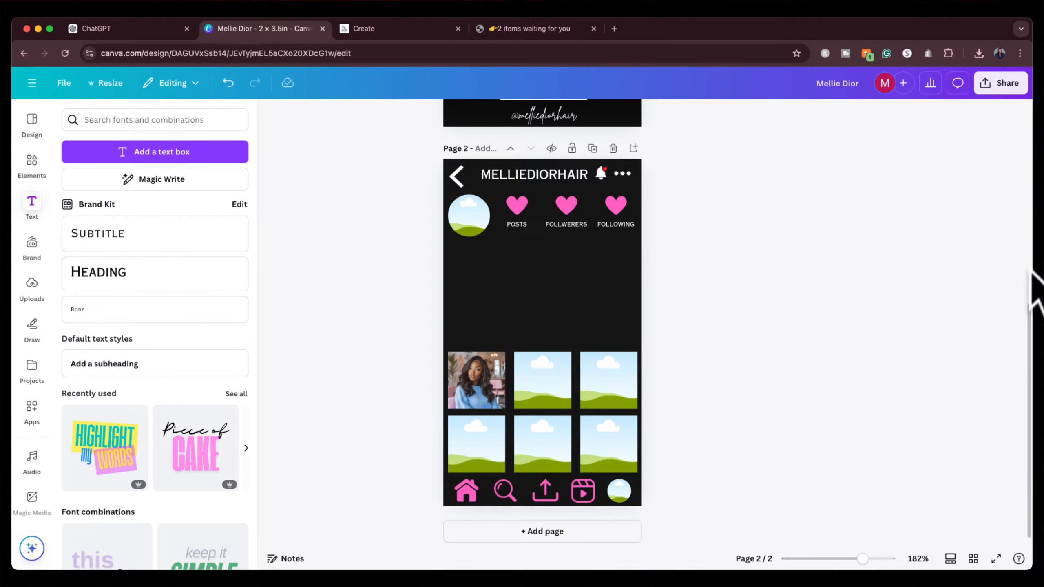
Start a subtle upscale of the second orange-shirt salon portrait.
{"action": "left_click", "coordinate": [392, 29]}
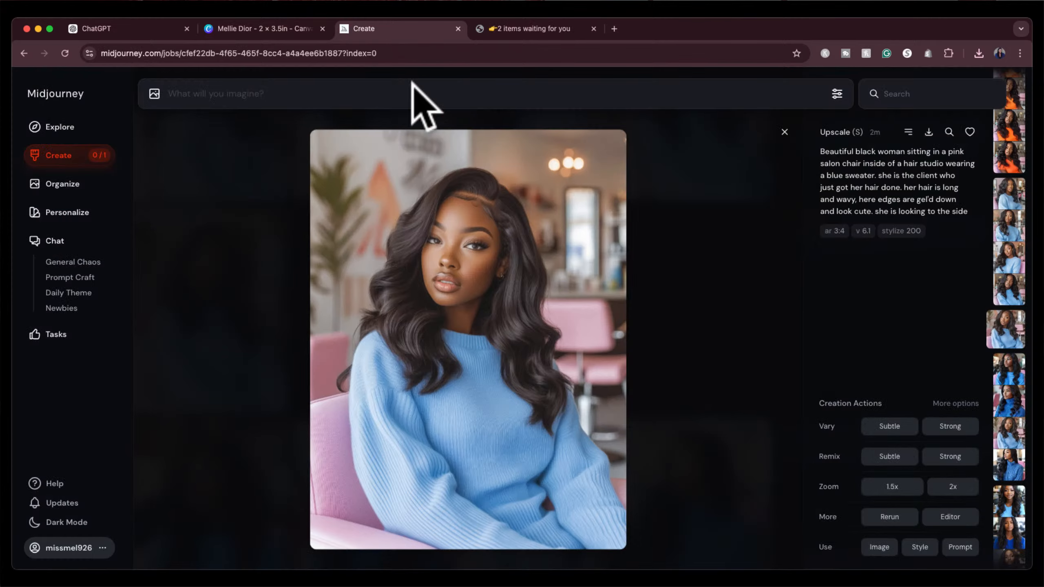
{"action": "left_click", "coordinate": [784, 132]}
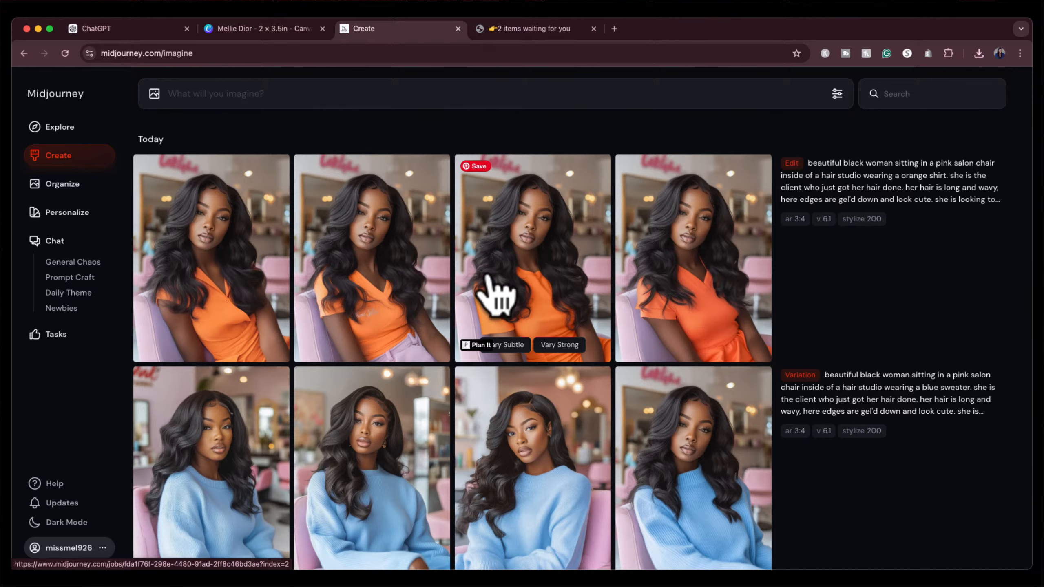
{"action": "left_click", "coordinate": [350, 284]}
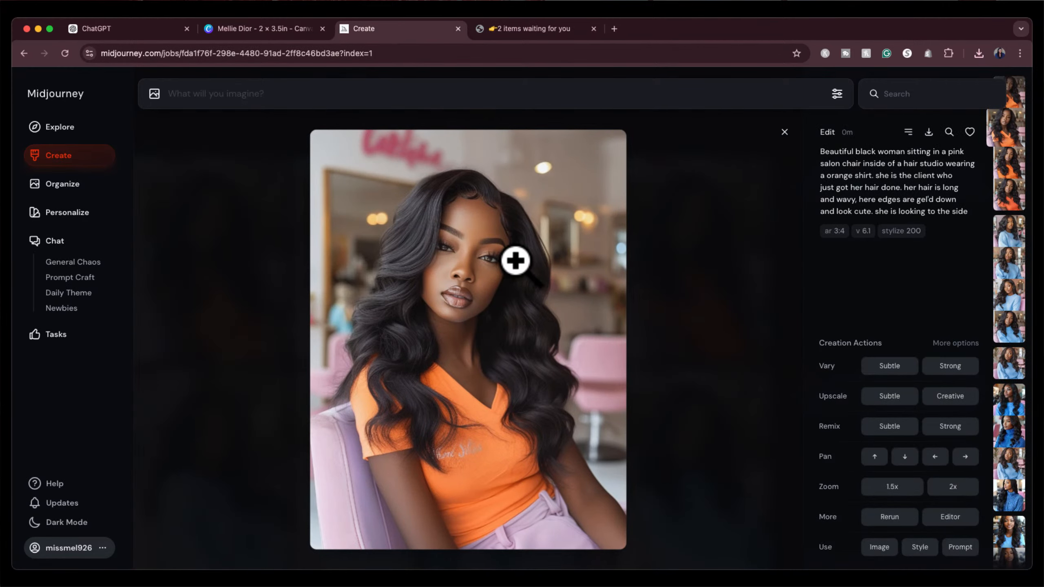
{"action": "left_click", "coordinate": [884, 412]}
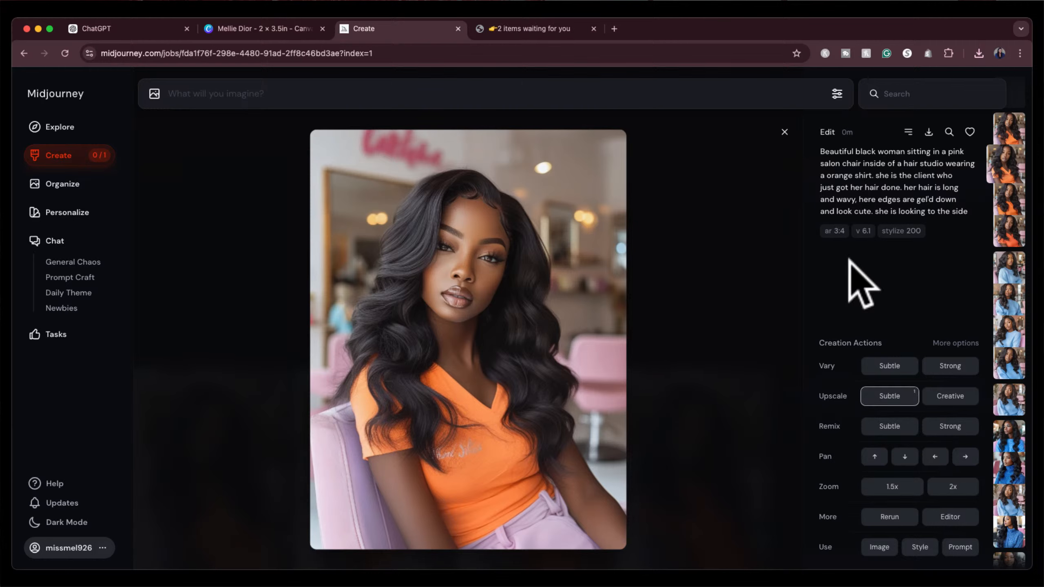
{"action": "left_click", "coordinate": [784, 133]}
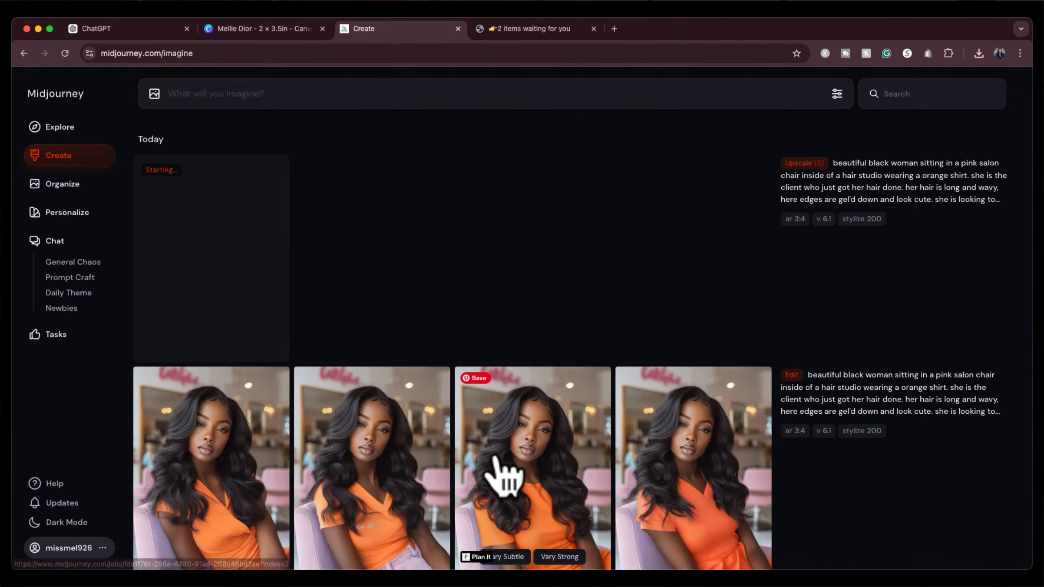
Load the upscale job's prompt into the prompt bar for a new generation.
{"action": "scroll", "coordinate": [500, 465], "scroll_direction": "down", "scroll_amount": 6}
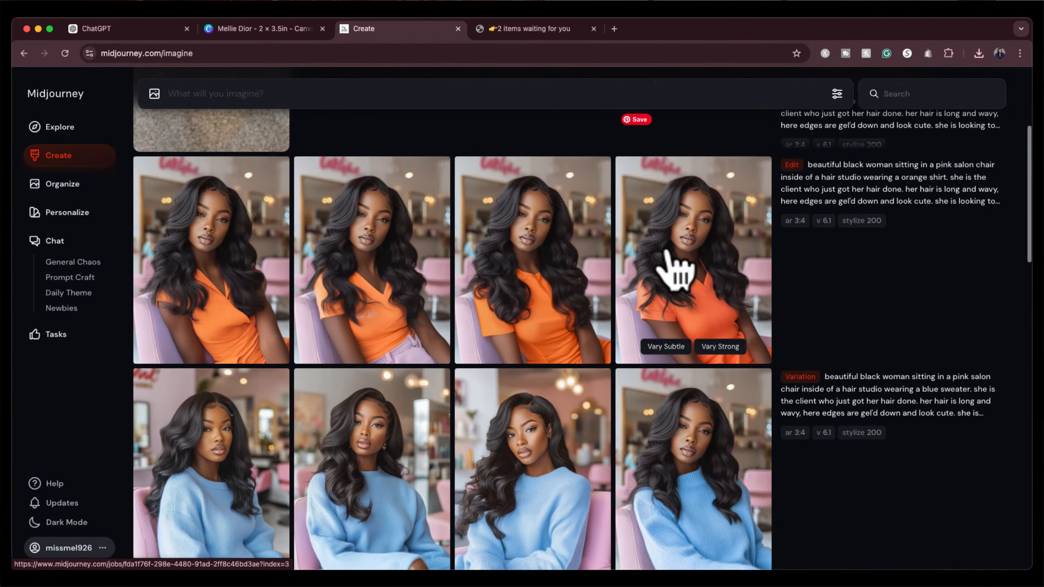
{"action": "scroll", "coordinate": [674, 264], "scroll_direction": "up", "scroll_amount": 3}
{"action": "scroll", "coordinate": [675, 263], "scroll_direction": "up", "scroll_amount": 3}
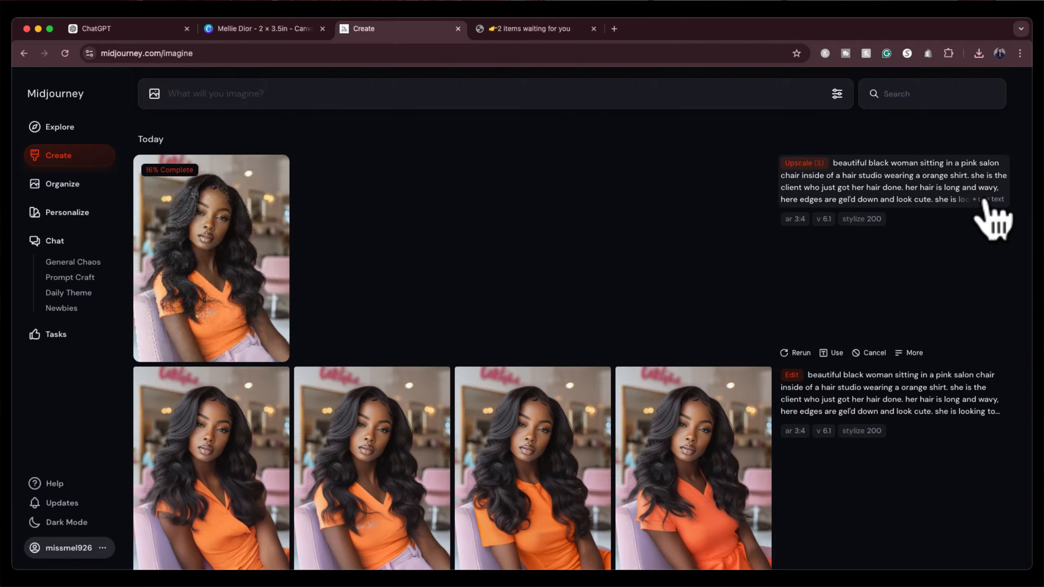
{"action": "left_click", "coordinate": [987, 199]}
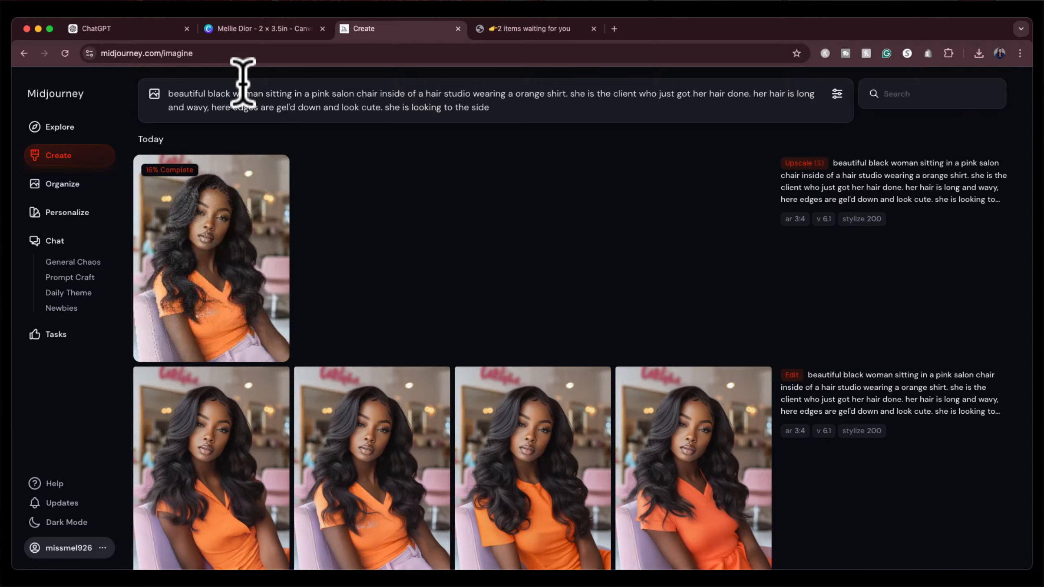
Rewrite the prompt as a hispanic woman in a white shirt, hair in an updo, wearing cute eyeglasses, and submit it.
{"action": "double_click", "coordinate": [221, 96]}
{"action": "type", "text": "hi"}
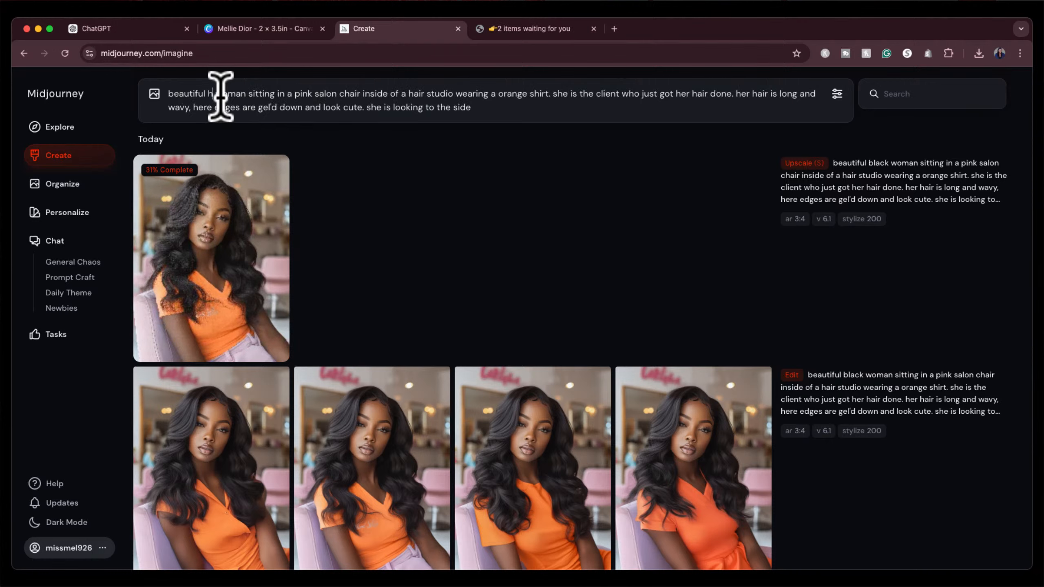
{"action": "type", "text": "sp"}
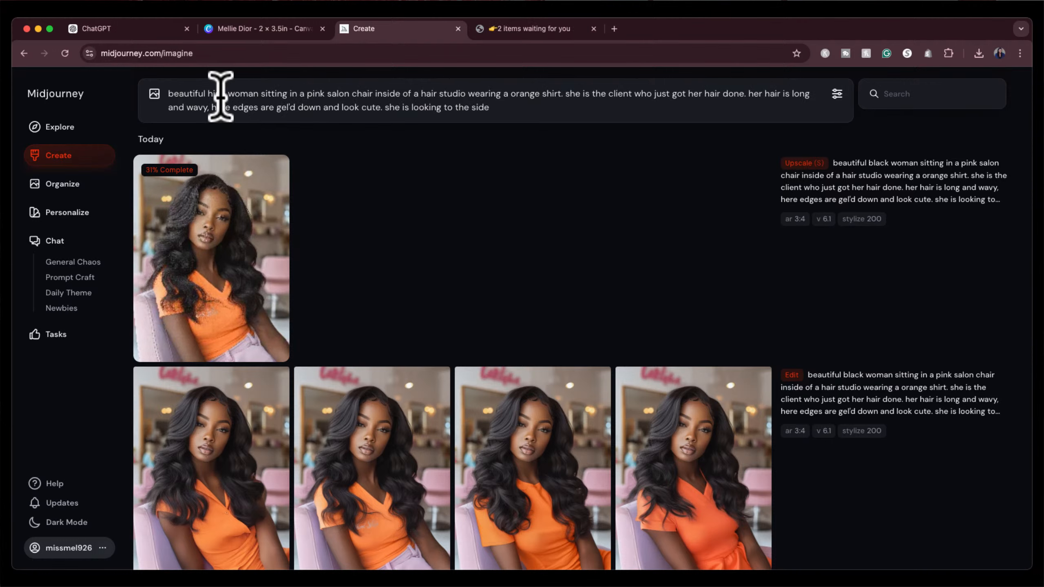
{"action": "type", "text": "anic"}
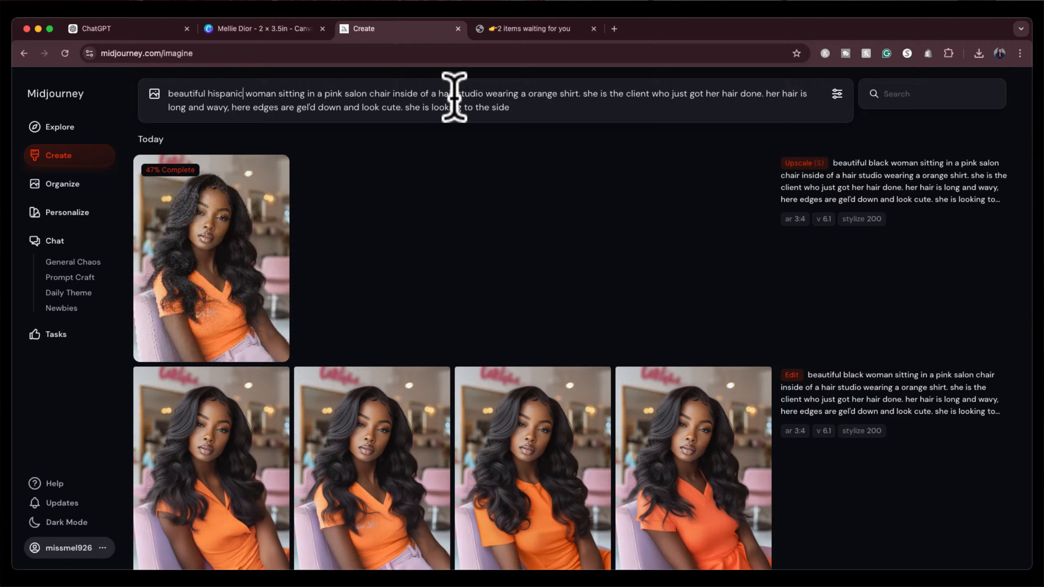
{"action": "double_click", "coordinate": [539, 96]}
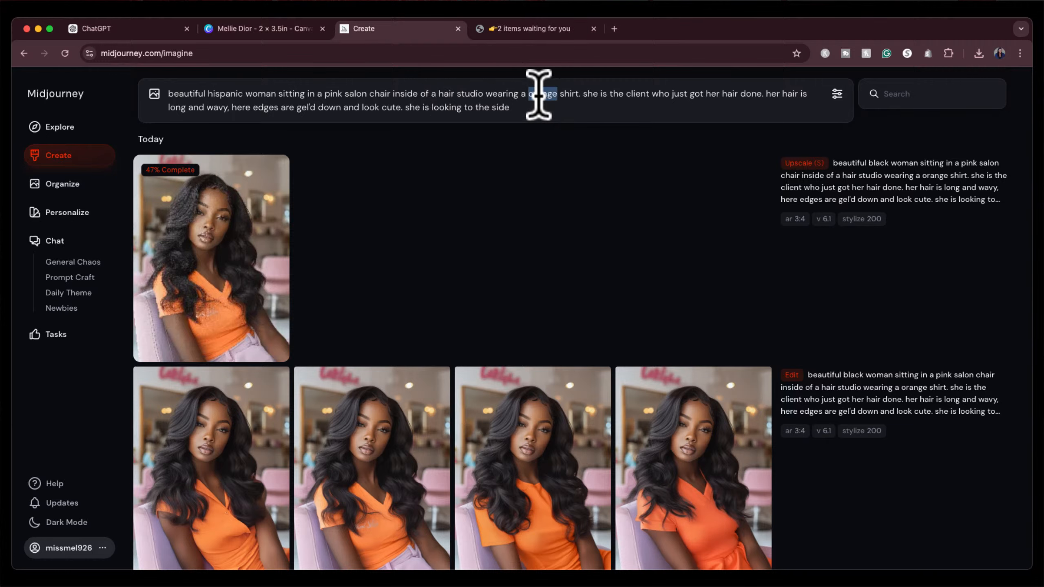
{"action": "type", "text": "white"}
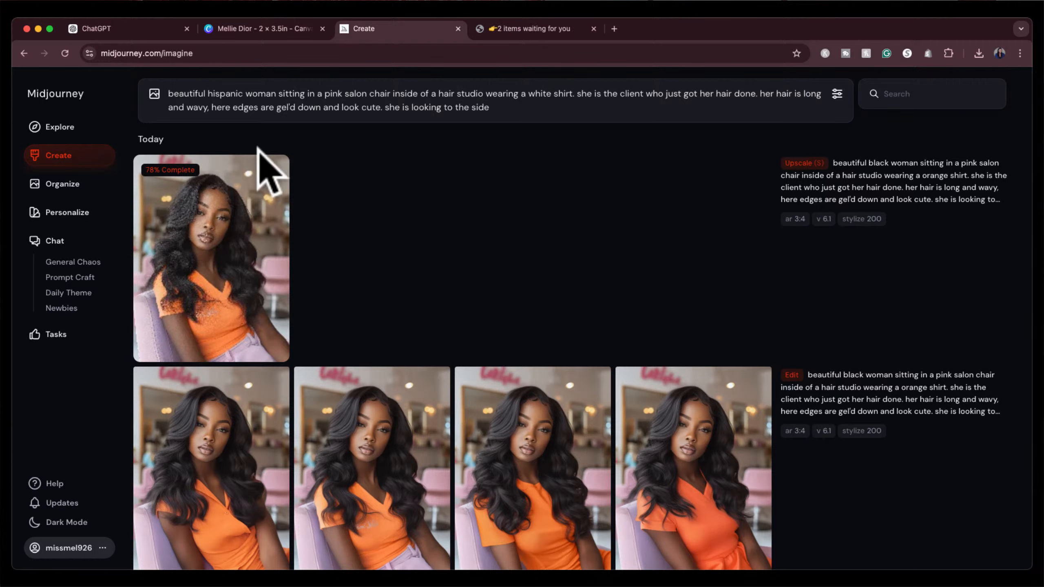
{"action": "type", "text": "in an upd"}
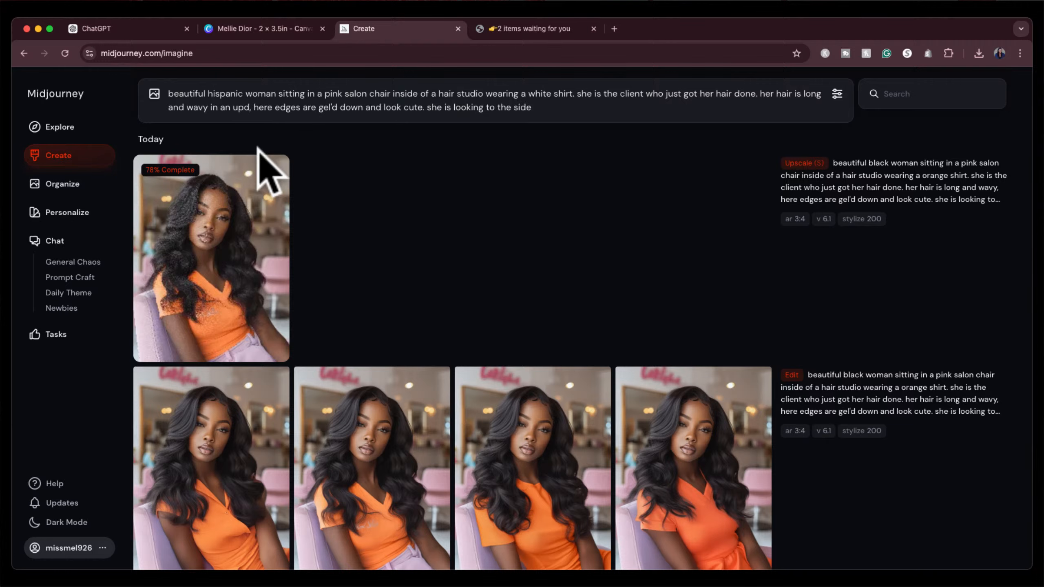
{"action": "type", "text": "o"}
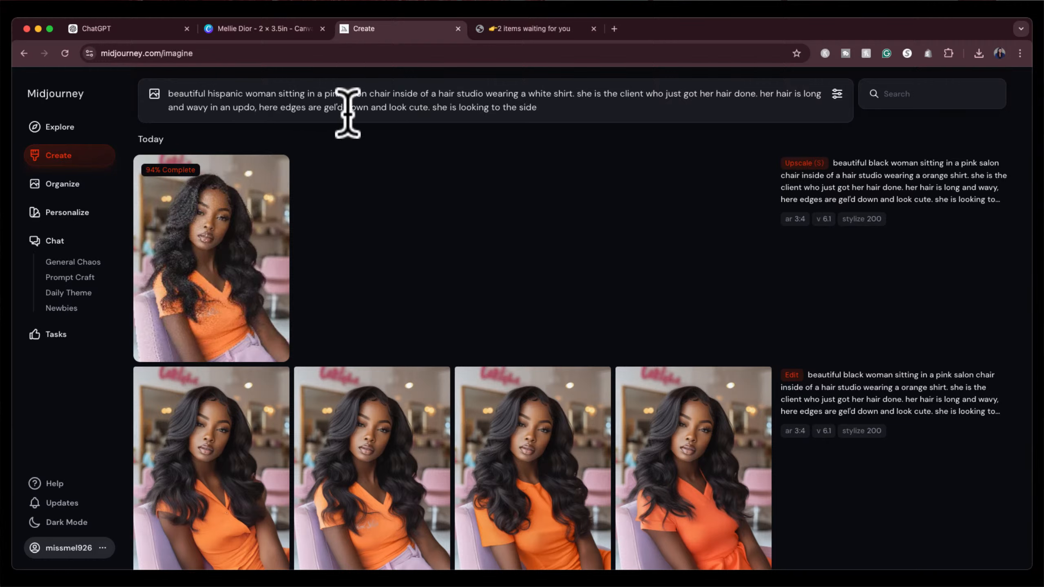
{"action": "type", "text": ","}
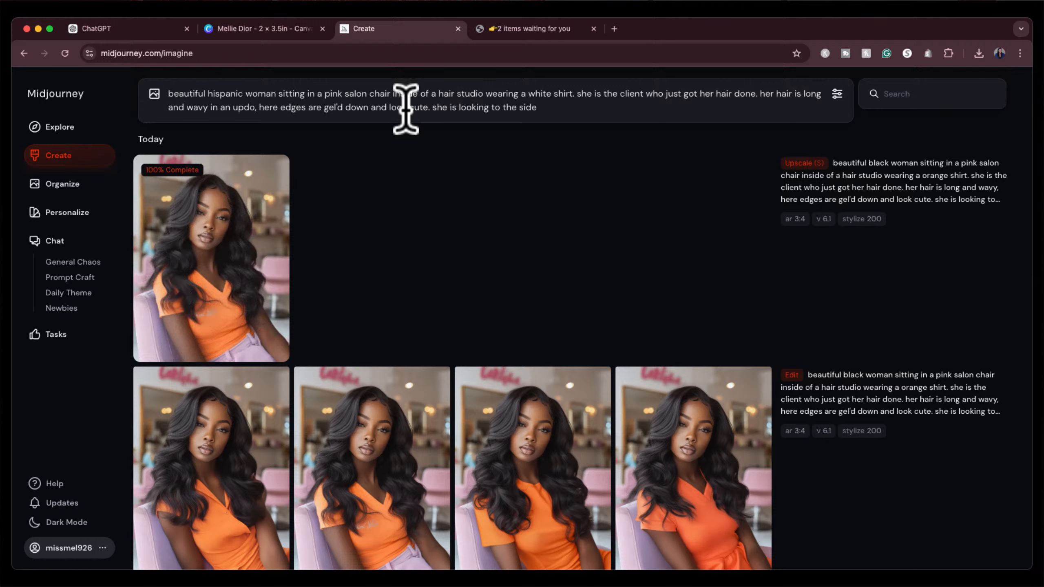
{"action": "left_click", "coordinate": [545, 110]}
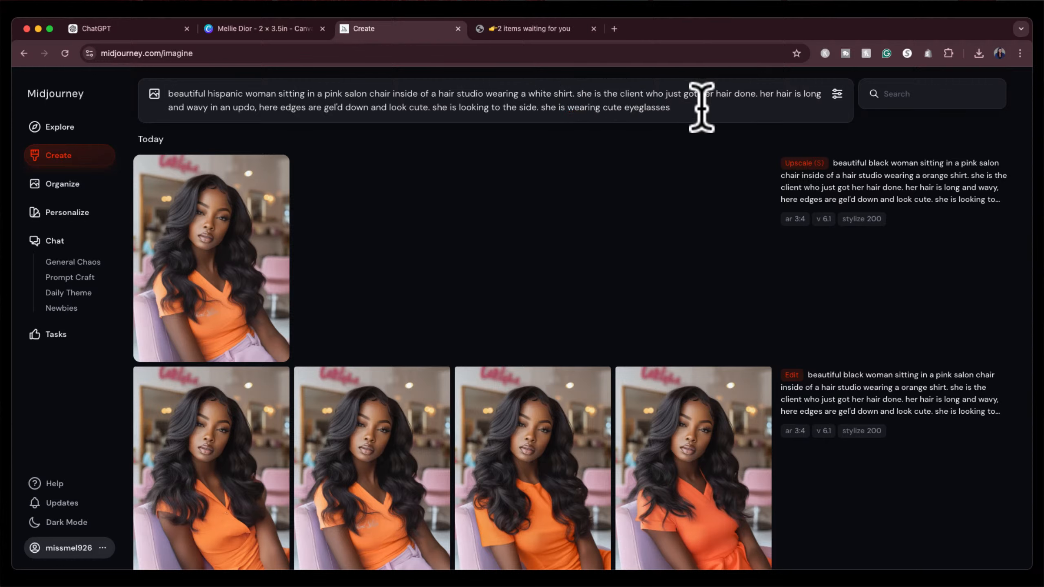
{"action": "key", "text": "Return"}
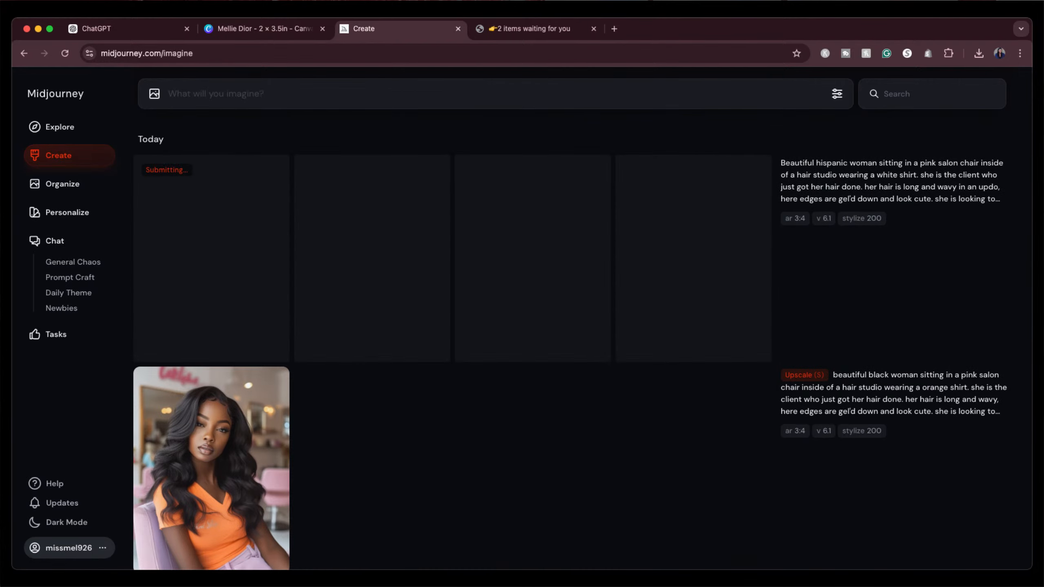
{"action": "scroll", "coordinate": [415, 380], "scroll_direction": "down", "scroll_amount": 4}
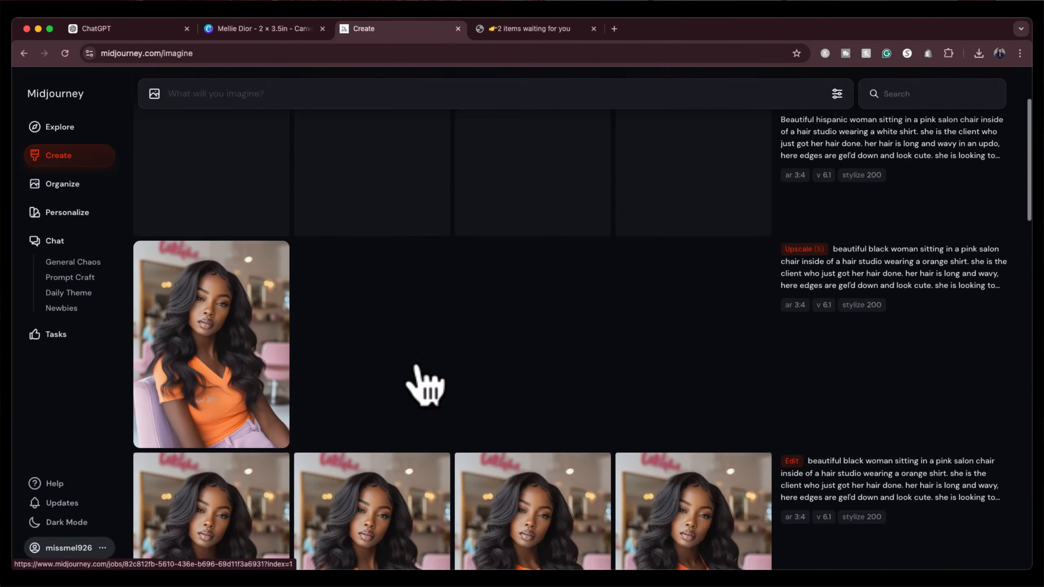
Drag the upscaled orange-shirt portrait from Midjourney into the card's bottom-right grid frame in Canva.
{"action": "left_click", "coordinate": [245, 313]}
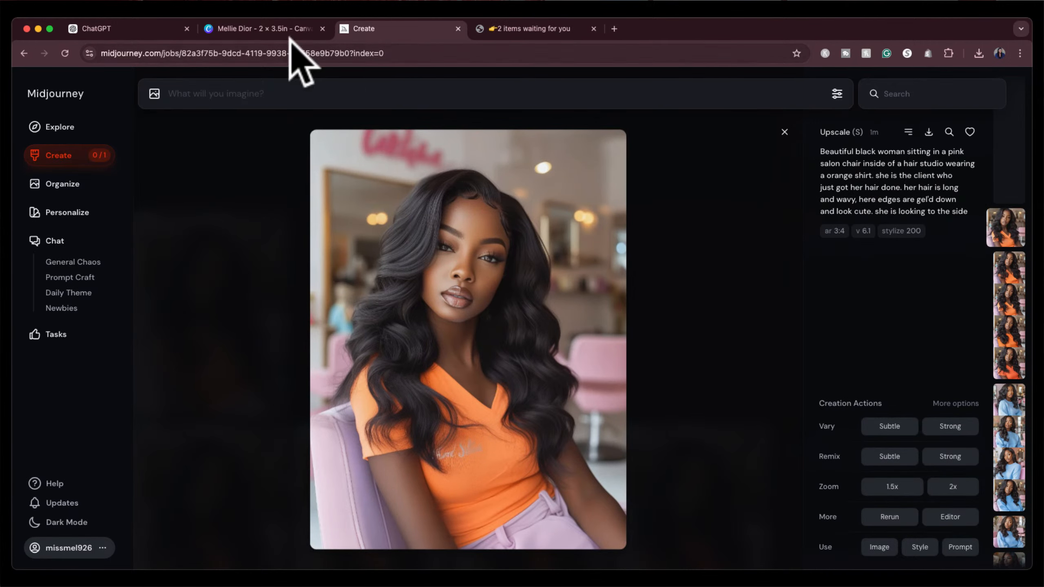
{"action": "left_click", "coordinate": [271, 28]}
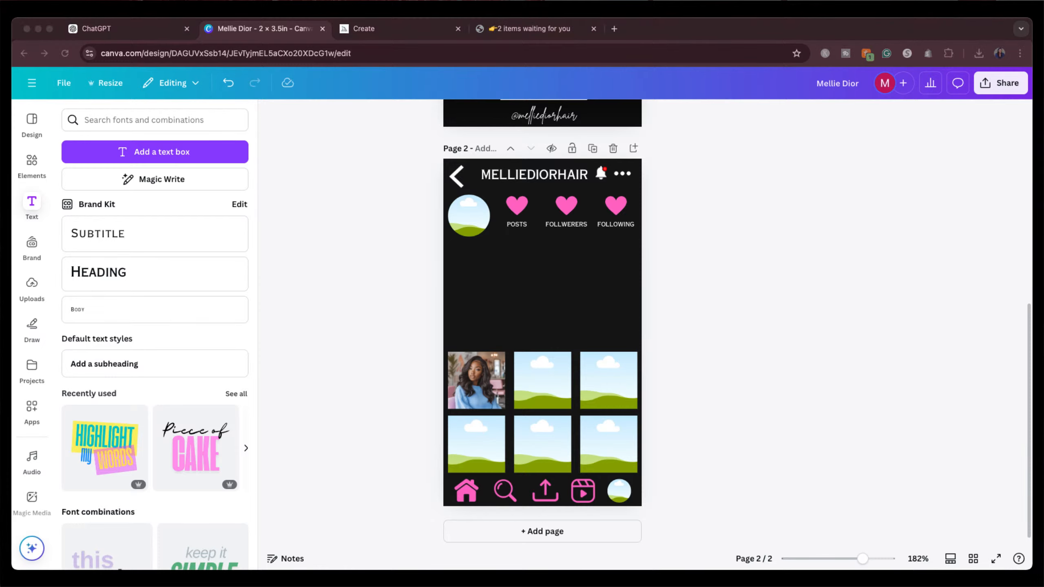
{"action": "left_click_drag", "start_coordinate": [974, 374], "coordinate": [622, 453]}
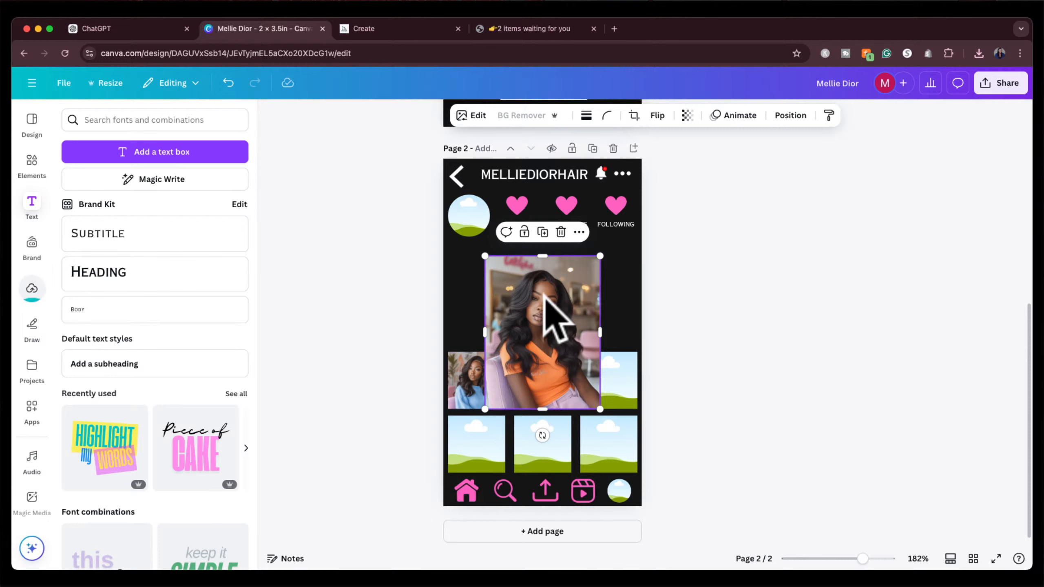
{"action": "left_click_drag", "start_coordinate": [553, 314], "coordinate": [631, 449]}
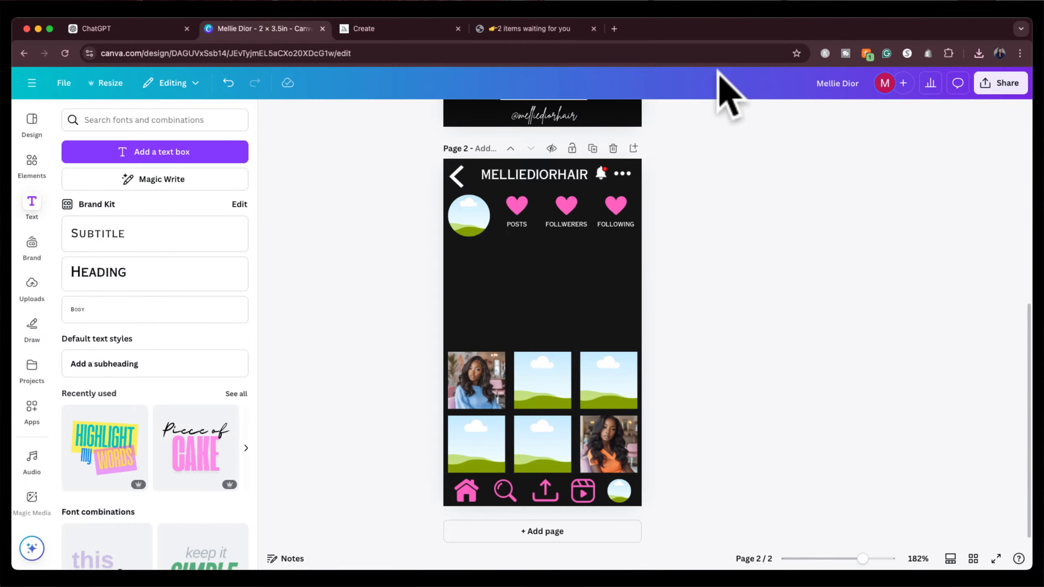
{"action": "left_click", "coordinate": [395, 29]}
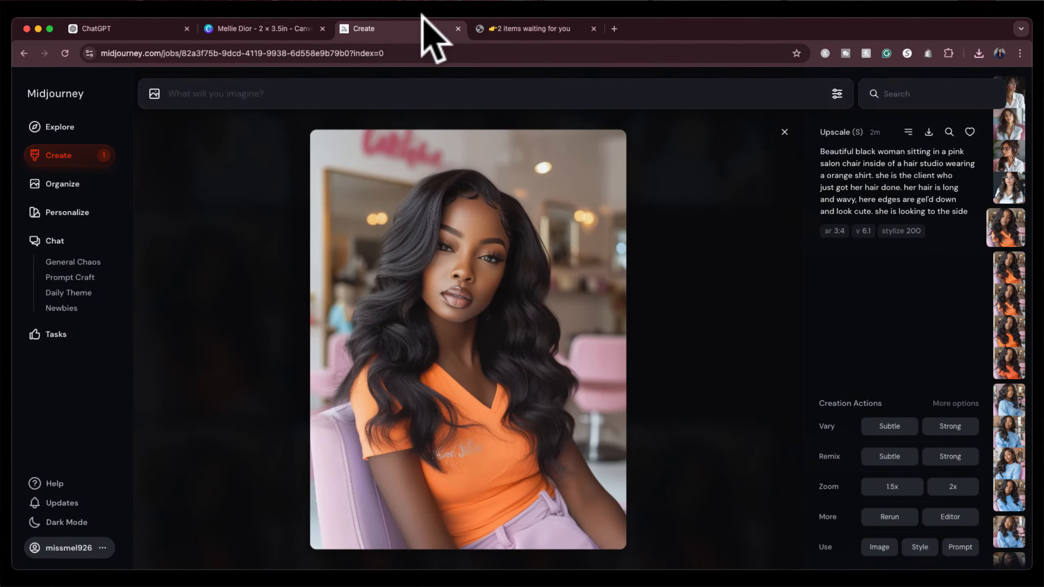
Review the new white-shirt eyeglasses portraits and reload the third image's prompt into the imagine bar.
{"action": "left_click", "coordinate": [784, 131]}
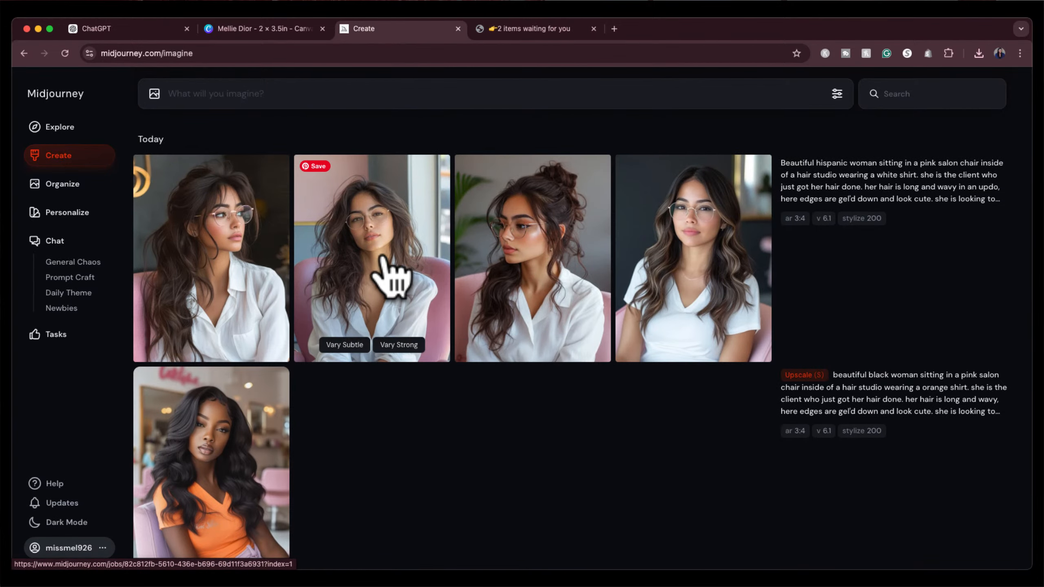
{"action": "left_click", "coordinate": [390, 275]}
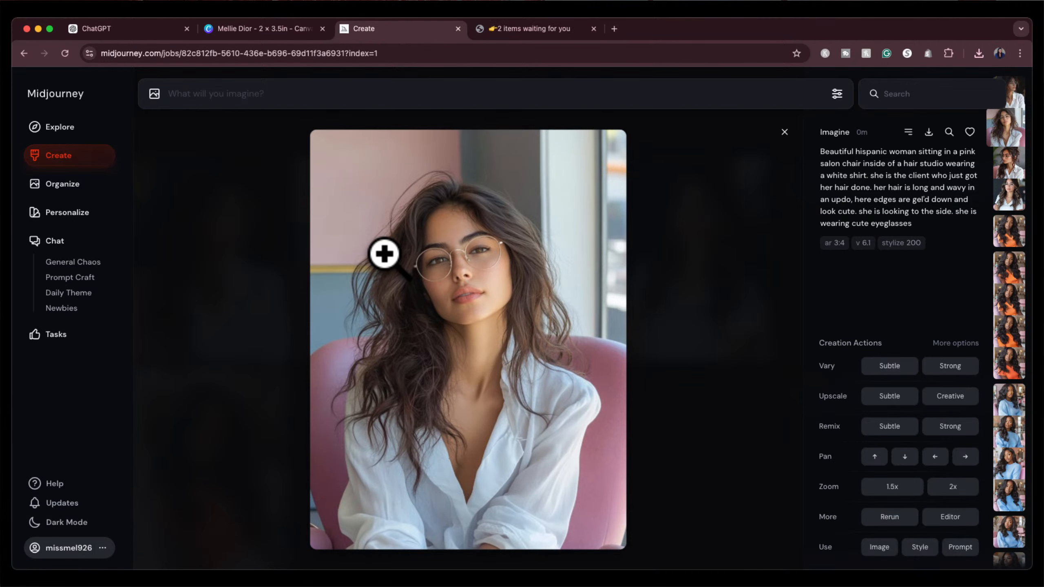
{"action": "key", "text": "Right"}
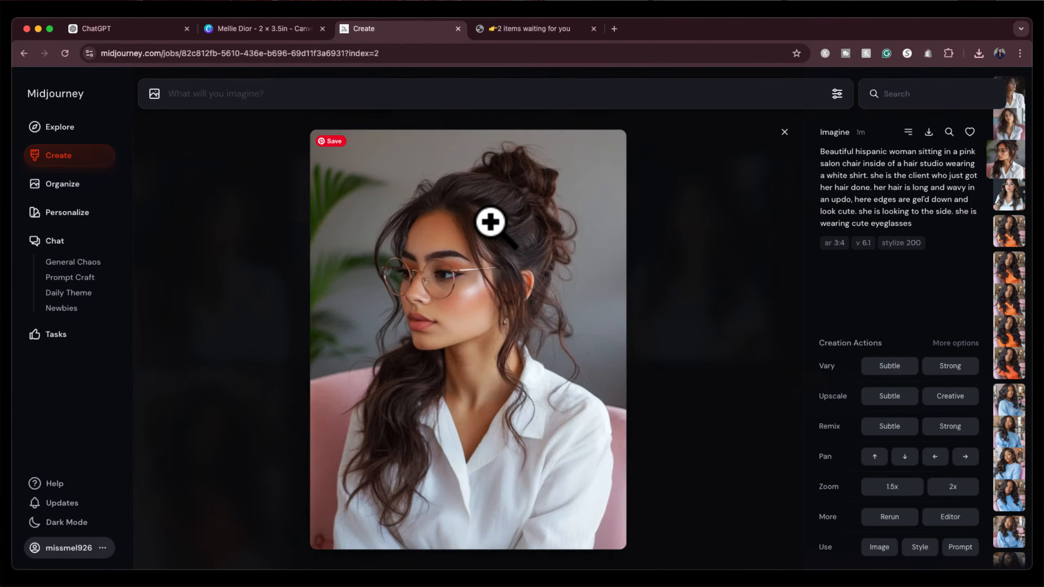
{"action": "key", "text": "Left"}
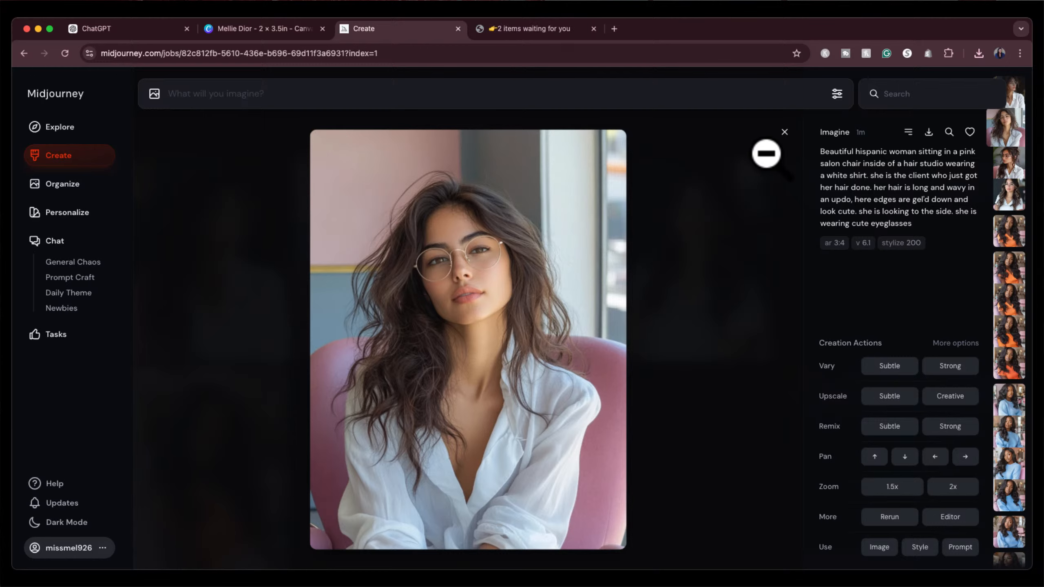
{"action": "left_click", "coordinate": [782, 134]}
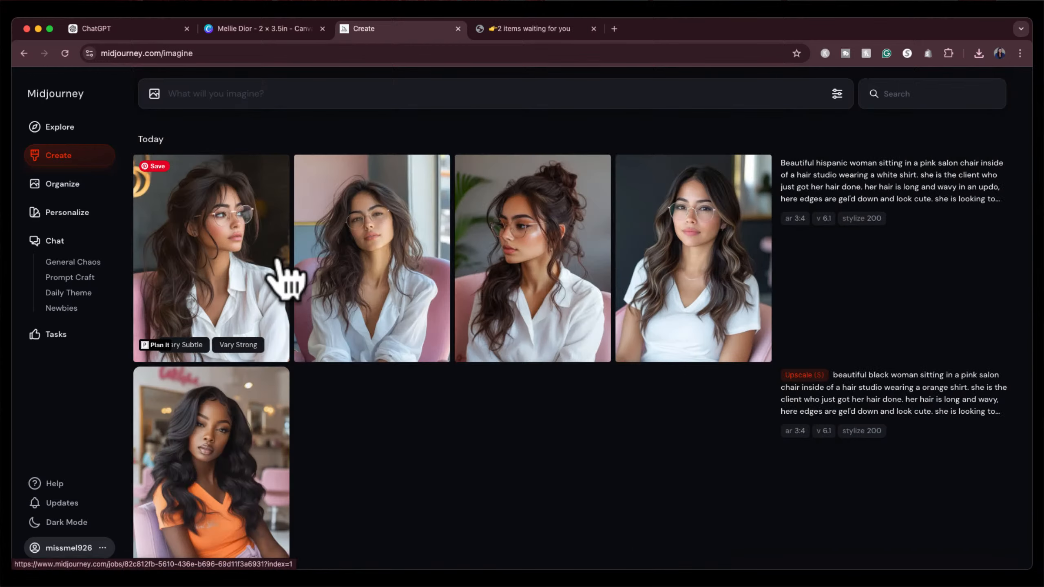
{"action": "left_click", "coordinate": [517, 249]}
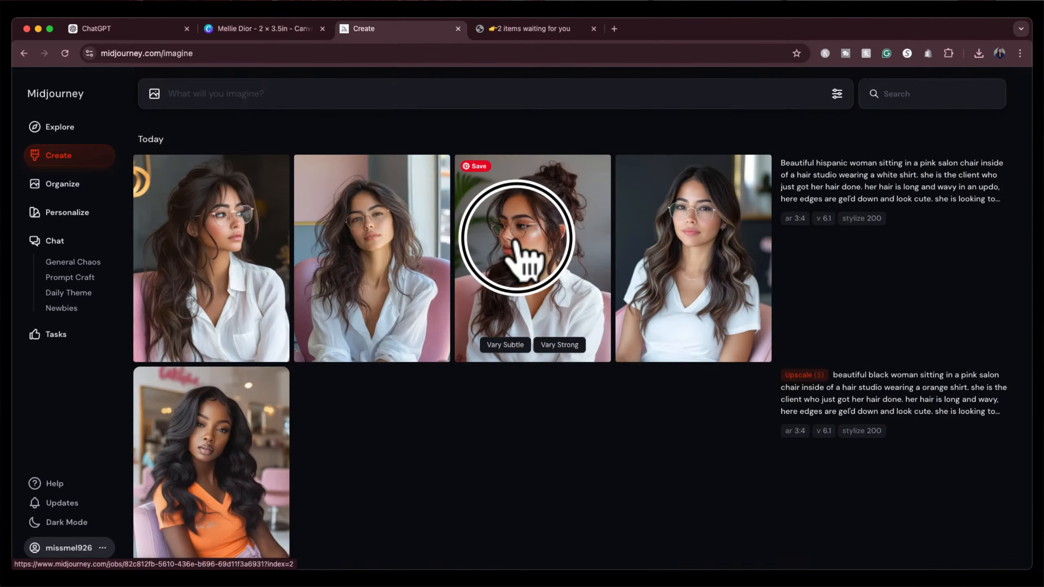
{"action": "left_click", "coordinate": [784, 132]}
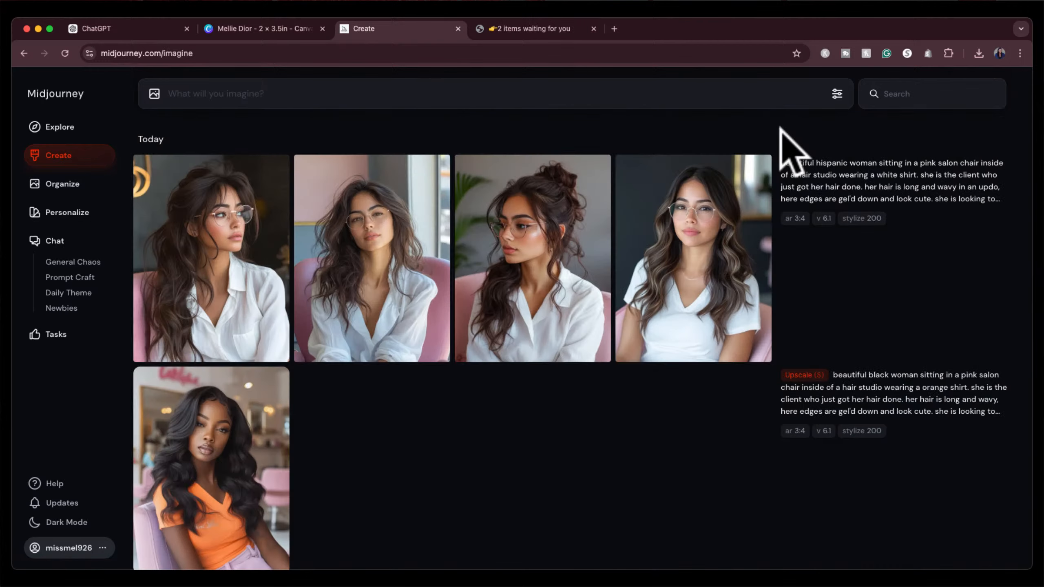
{"action": "left_click", "coordinate": [831, 353]}
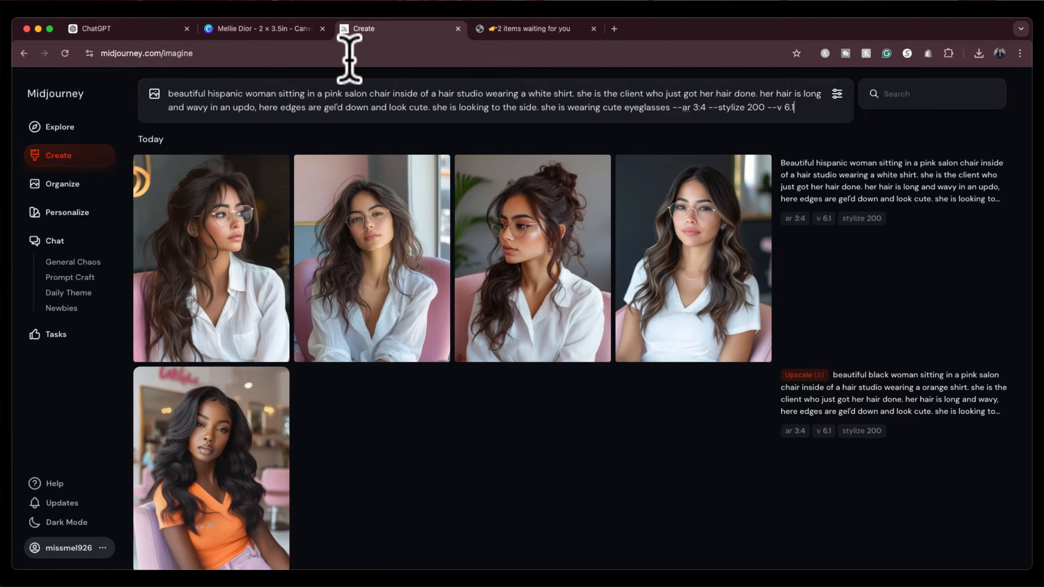
Change 'wavy' to 'straight' and add 'with a bang' after the updo in the prompt.
{"action": "double_click", "coordinate": [197, 108]}
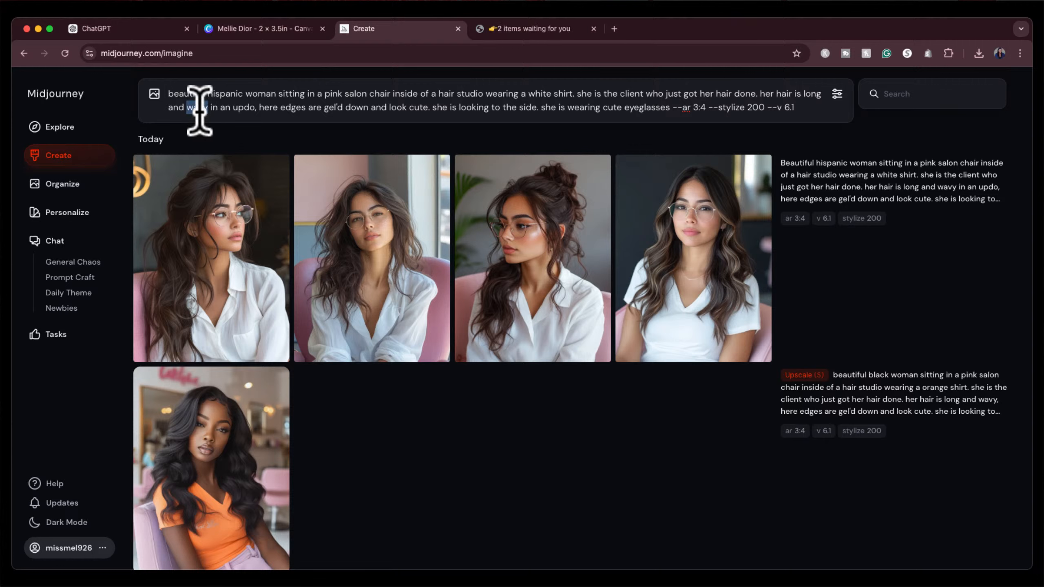
{"action": "type", "text": "straight"}
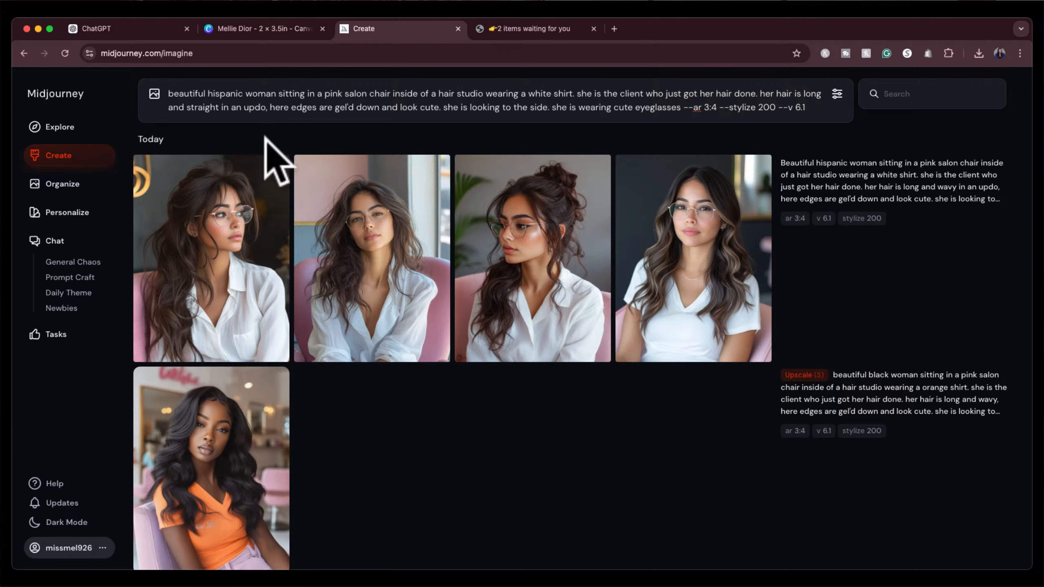
{"action": "key", "text": "BackSpace"}
{"action": "type", "text": "with ban"}
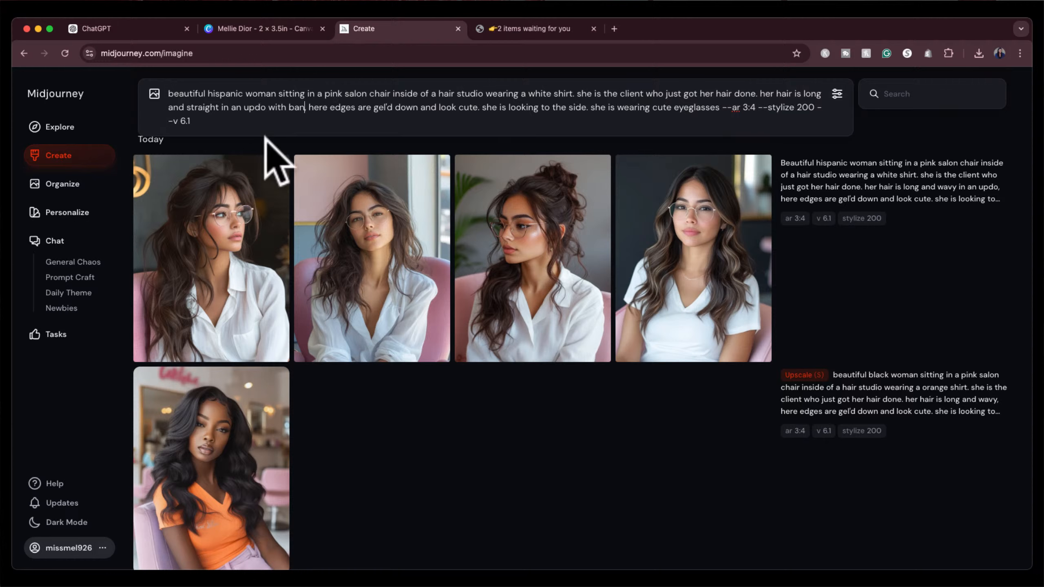
{"action": "type", "text": "g"}
{"action": "key", "text": "Delete"}
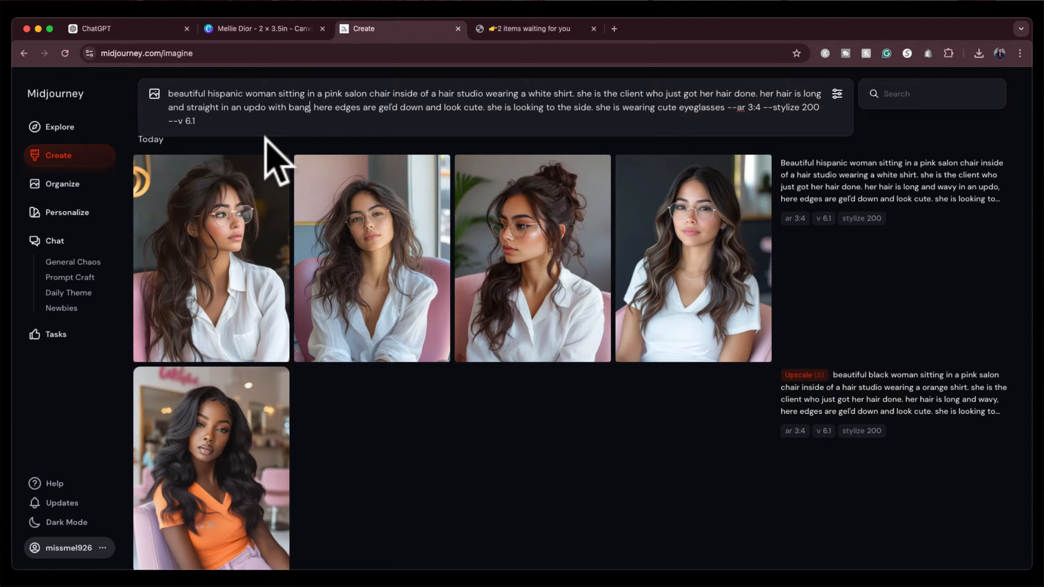
{"action": "left_click", "coordinate": [286, 107]}
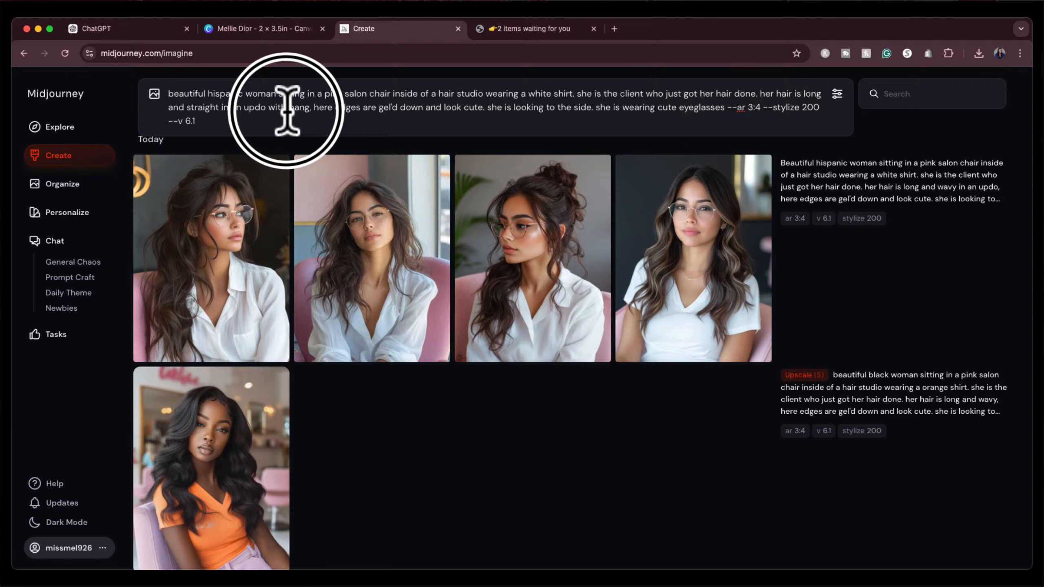
{"action": "type", "text": "a"}
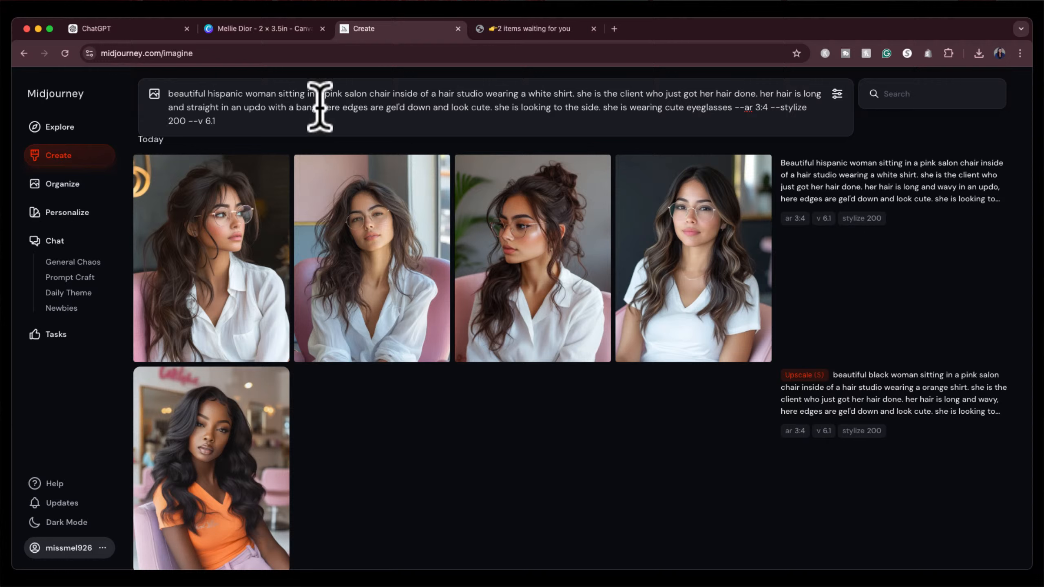
Replace the edges gel'd down phrase with 'her hair is' and submit the prompt.
{"action": "left_click", "coordinate": [321, 106]}
{"action": "left_click", "coordinate": [432, 108]}
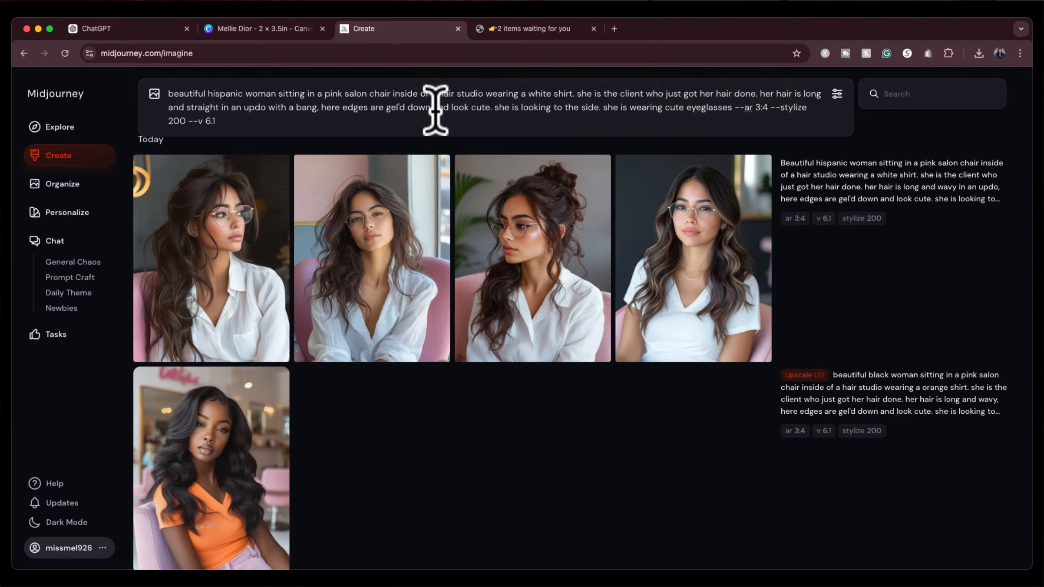
{"action": "left_click_drag", "start_coordinate": [451, 107], "coordinate": [323, 108]}
{"action": "key", "text": "BackSpace"}
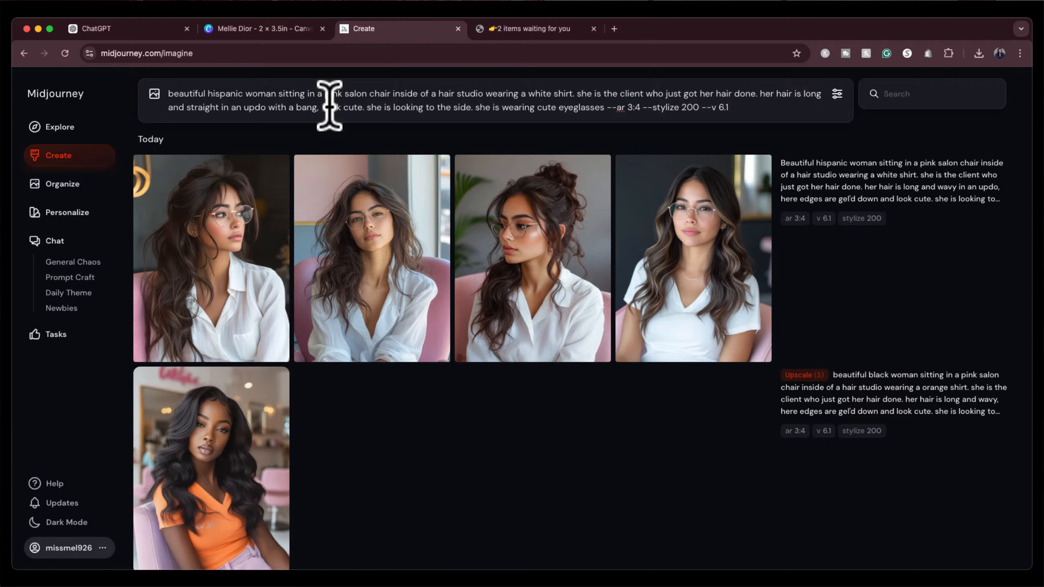
{"action": "type", "text": "h"}
{"action": "type", "text": "er hair i"}
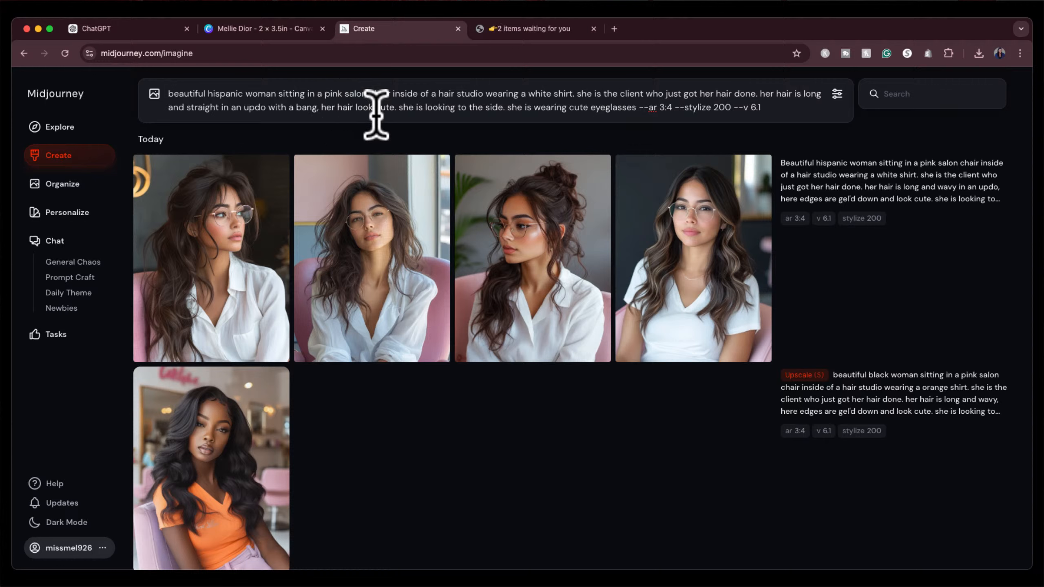
{"action": "type", "text": "s"}
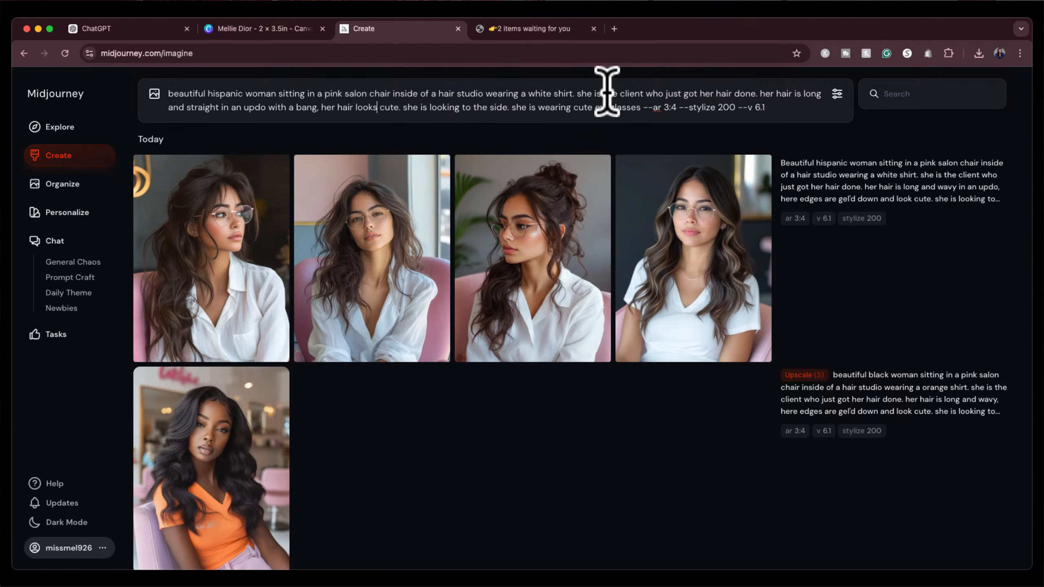
{"action": "key", "text": "Return"}
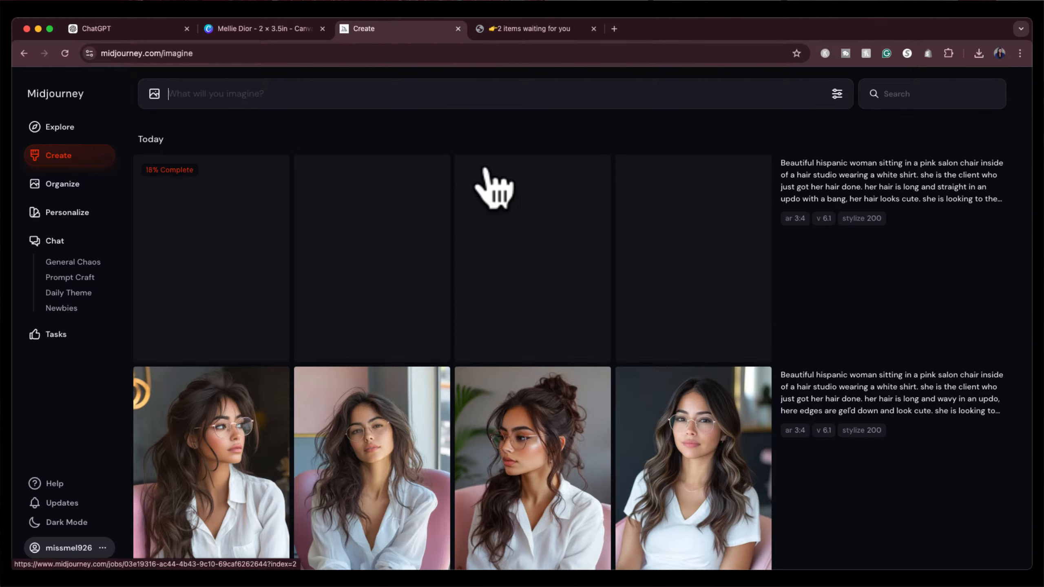
Browse the four new straight-hair-with-bang portraits in enlarged view.
{"action": "scroll", "coordinate": [407, 390], "scroll_direction": "down", "scroll_amount": 5}
{"action": "scroll", "coordinate": [400, 371], "scroll_direction": "up", "scroll_amount": 5}
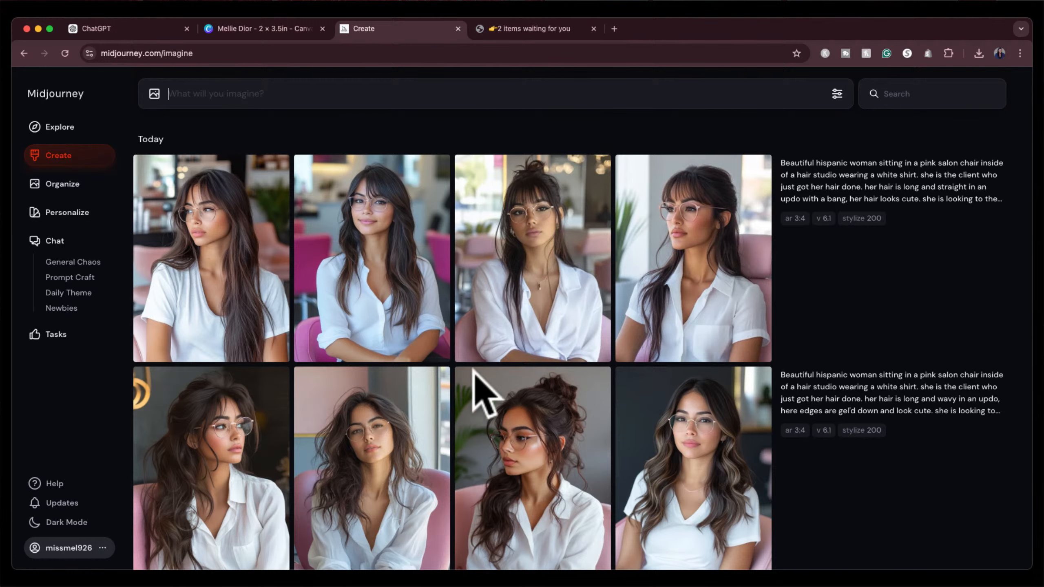
{"action": "left_click", "coordinate": [519, 224]}
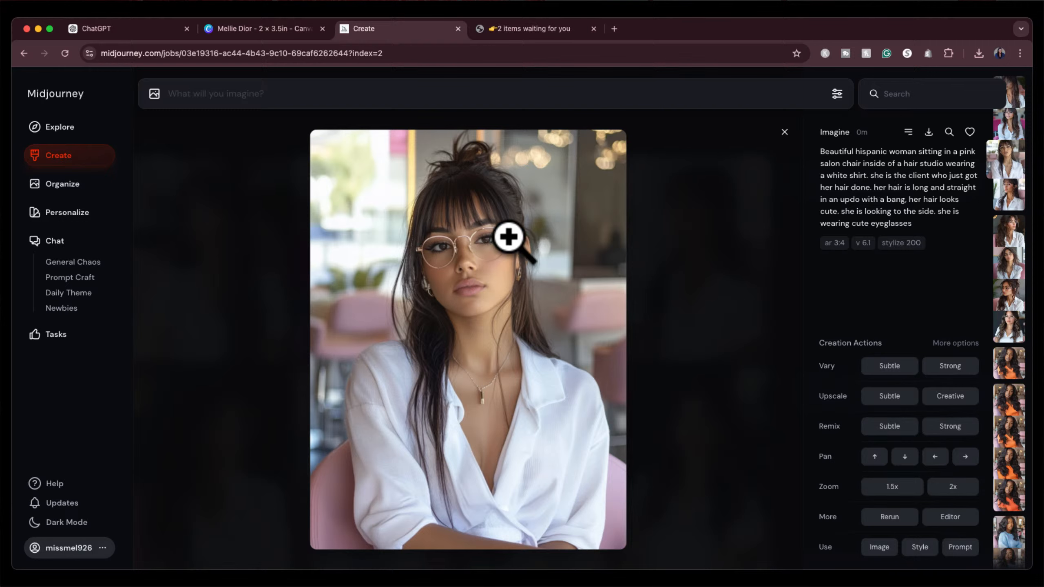
{"action": "left_click", "coordinate": [786, 131]}
{"action": "left_click", "coordinate": [706, 214]}
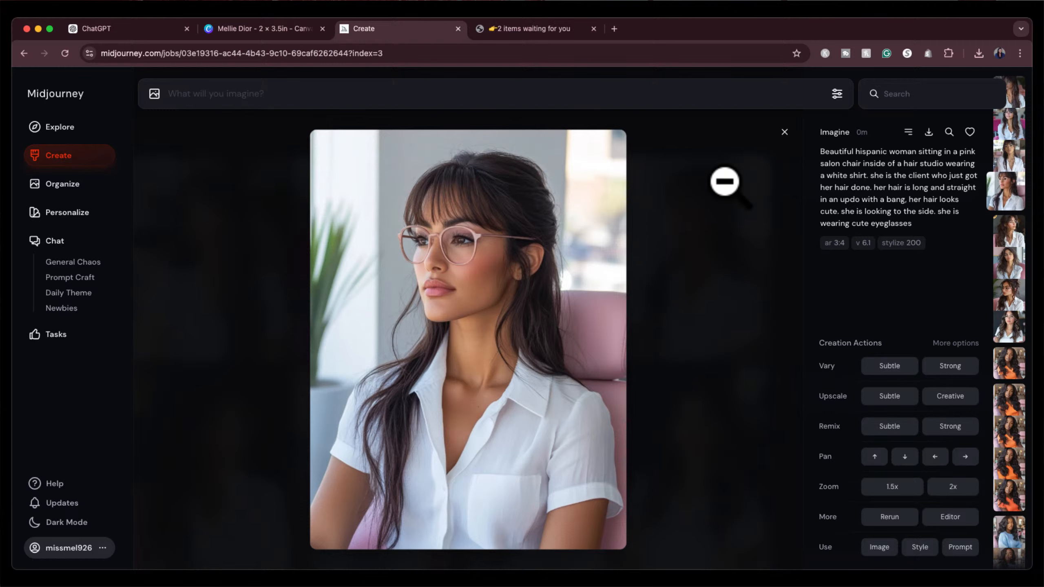
{"action": "left_click", "coordinate": [785, 132]}
{"action": "left_click", "coordinate": [386, 257]}
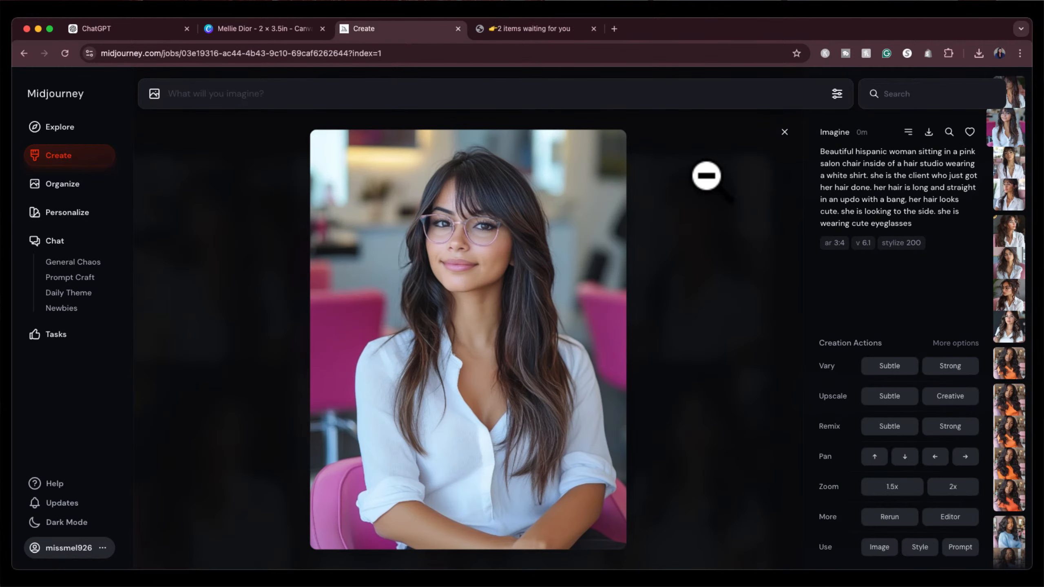
{"action": "left_click", "coordinate": [784, 132]}
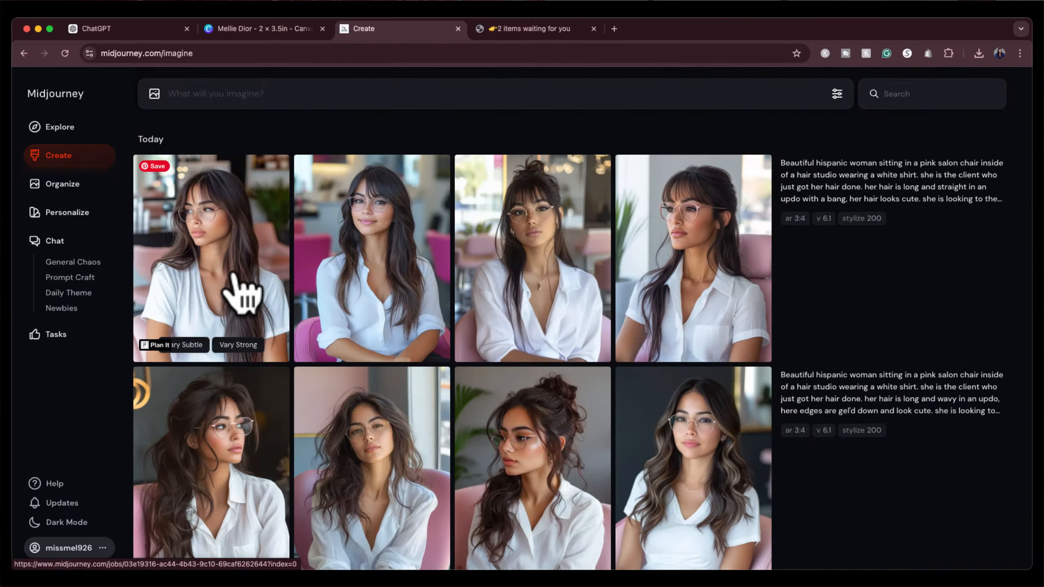
{"action": "left_click", "coordinate": [242, 294]}
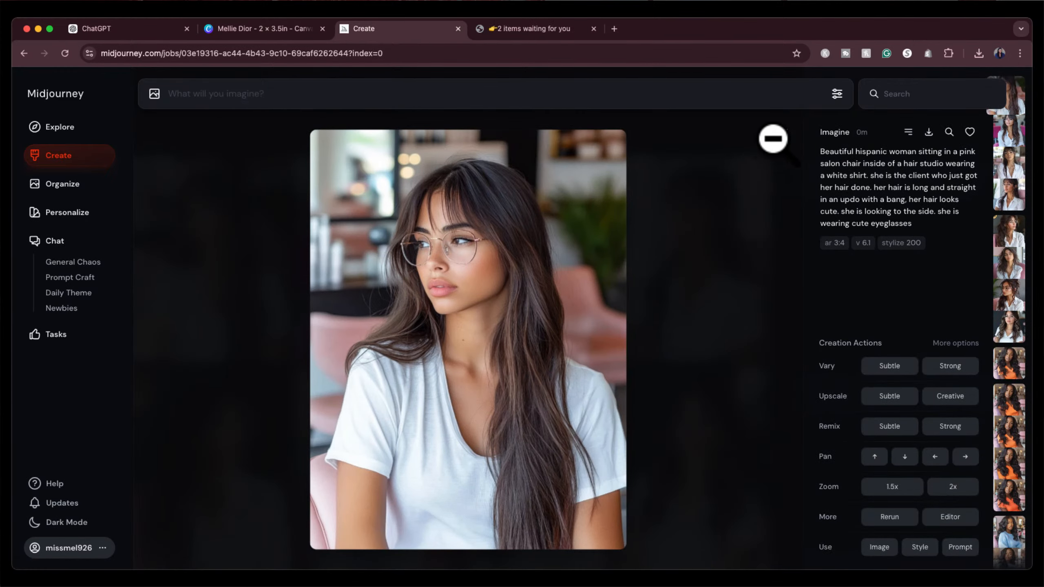
{"action": "left_click", "coordinate": [785, 132]}
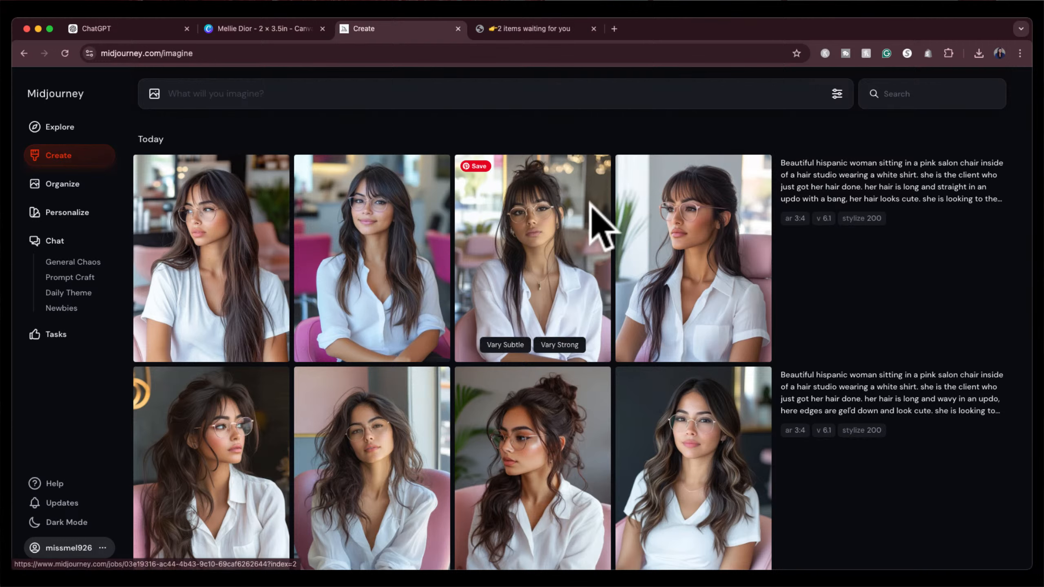
Subtle-upscale the fourth portrait, the woman with bangs and glasses in the pink chair.
{"action": "left_click", "coordinate": [684, 211]}
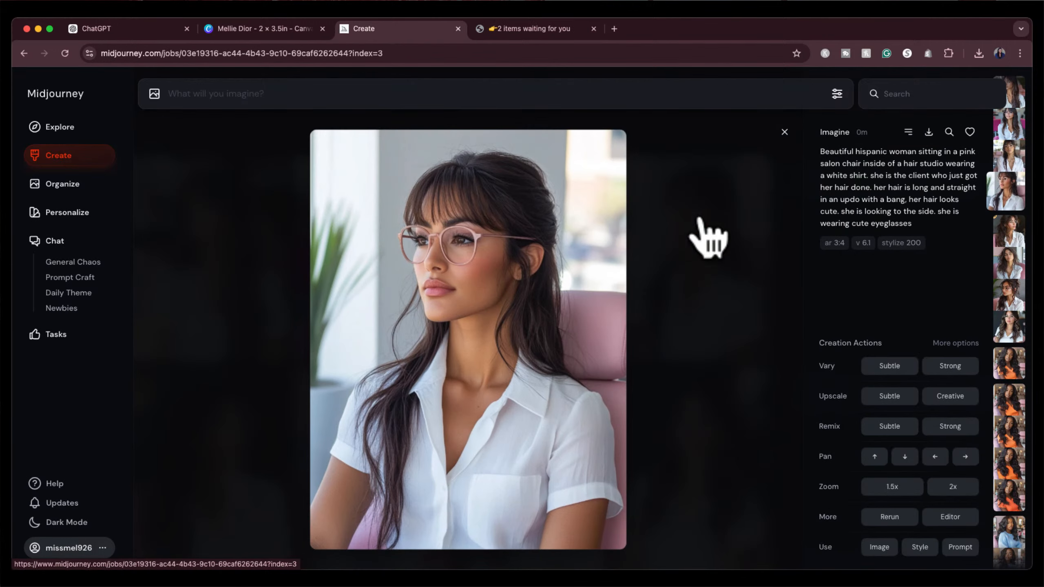
{"action": "left_click", "coordinate": [889, 396]}
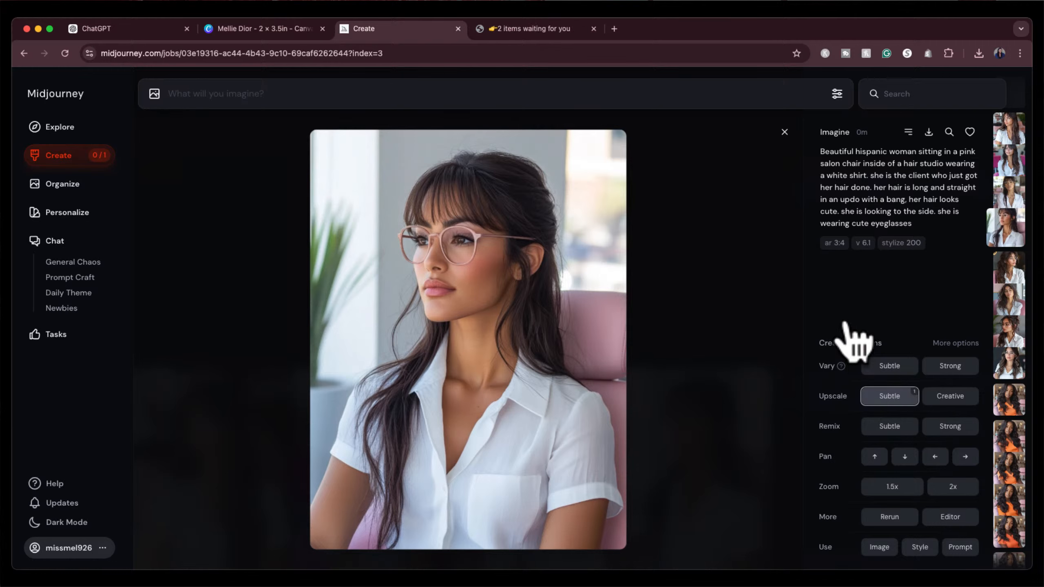
{"action": "left_click", "coordinate": [785, 131]}
{"action": "left_click", "coordinate": [287, 28]}
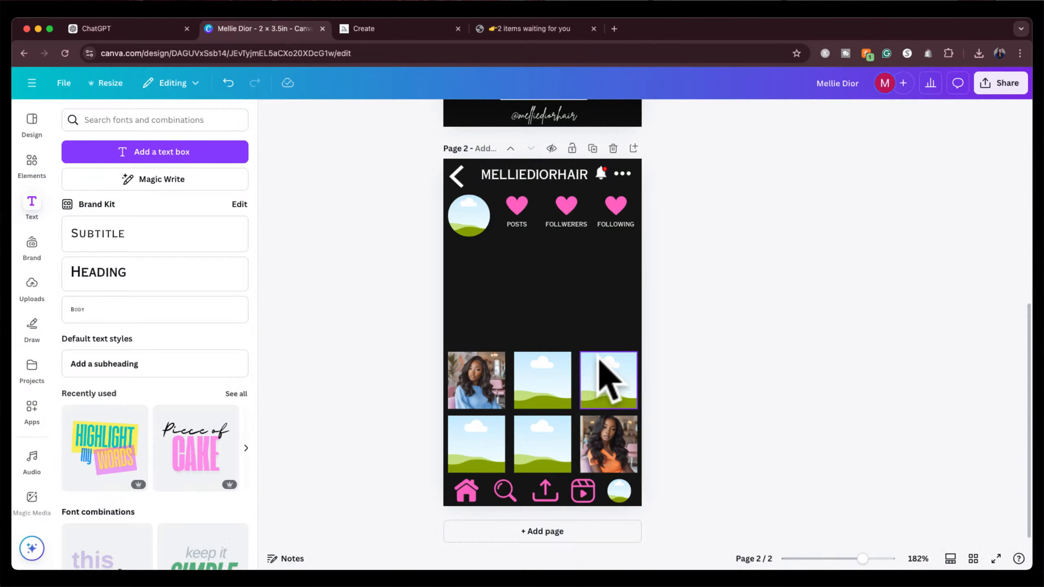
{"action": "left_click", "coordinate": [375, 33]}
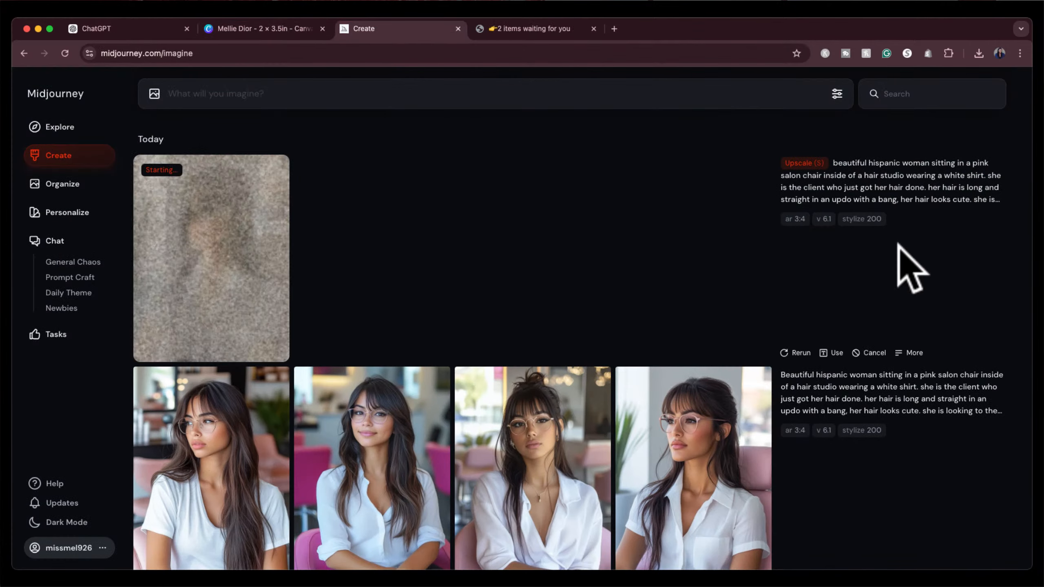
Reload the bangs prompt and change it to an indian woman in a purple tank top.
{"action": "left_click", "coordinate": [829, 352]}
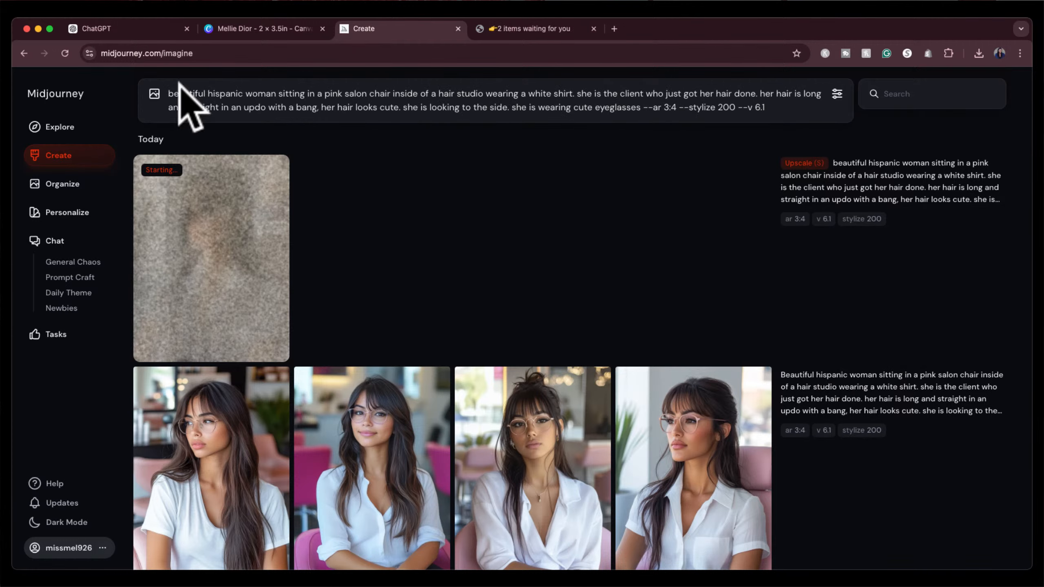
{"action": "double_click", "coordinate": [218, 94]}
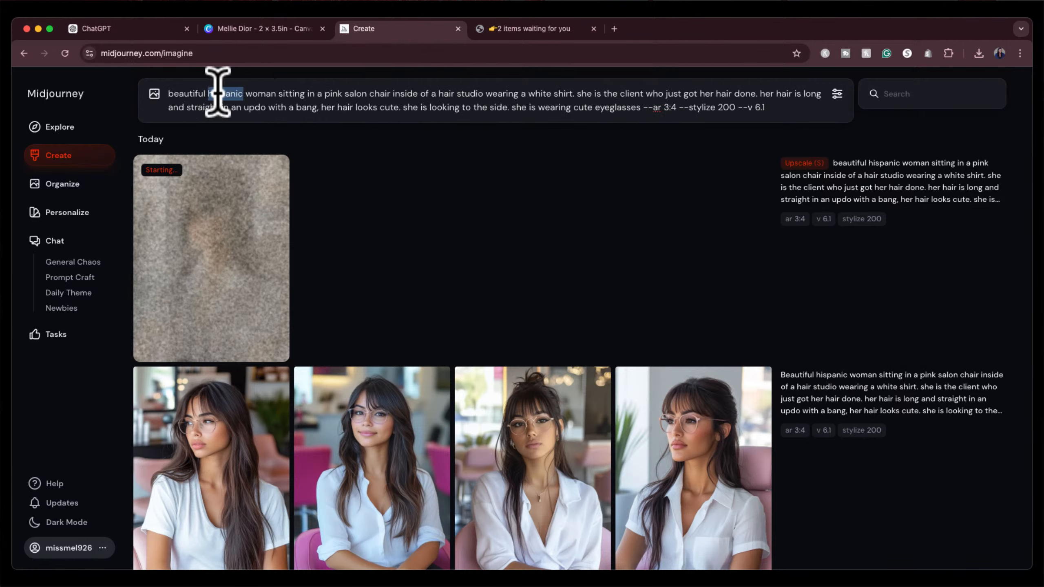
{"action": "type", "text": "white"}
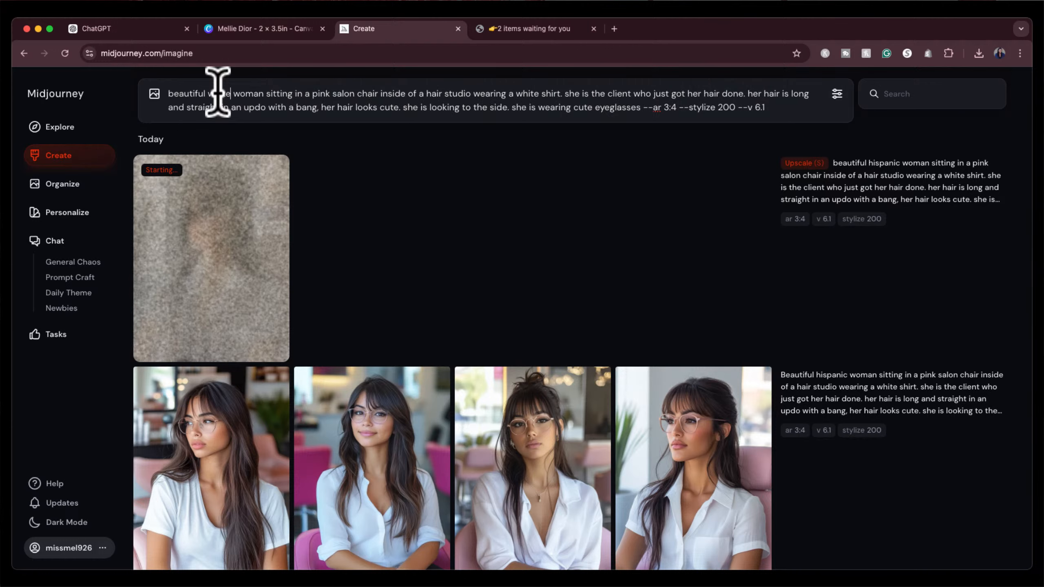
{"action": "key", "text": "BackSpace"}
{"action": "key", "text": "BackSpace"}
{"action": "key", "text": "BackSpace"}
{"action": "key", "text": "BackSpace"}
{"action": "key", "text": "BackSpace"}
{"action": "key", "text": "BackSpace"}
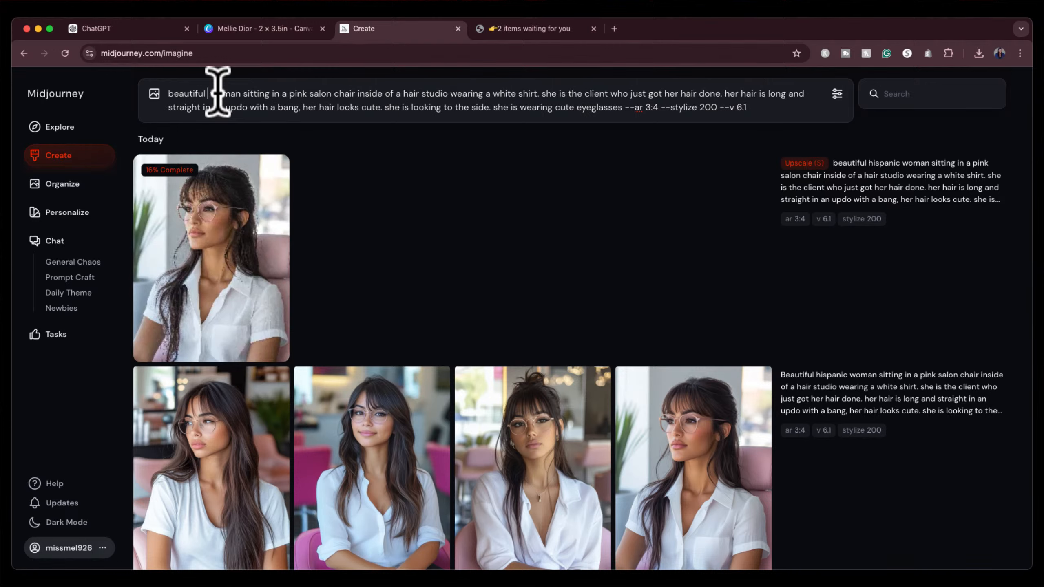
{"action": "type", "text": "indian"}
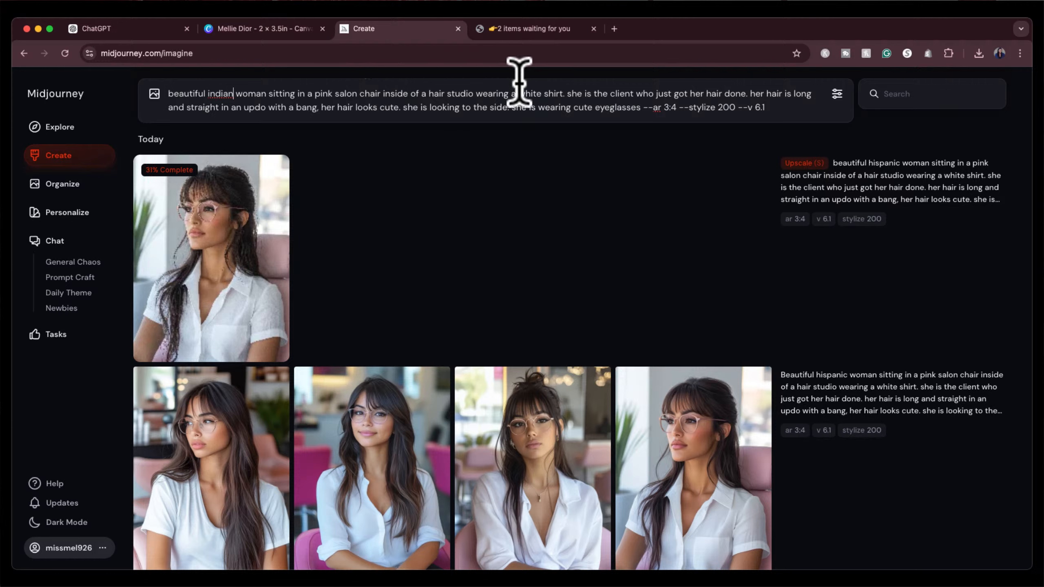
{"action": "double_click", "coordinate": [525, 94]}
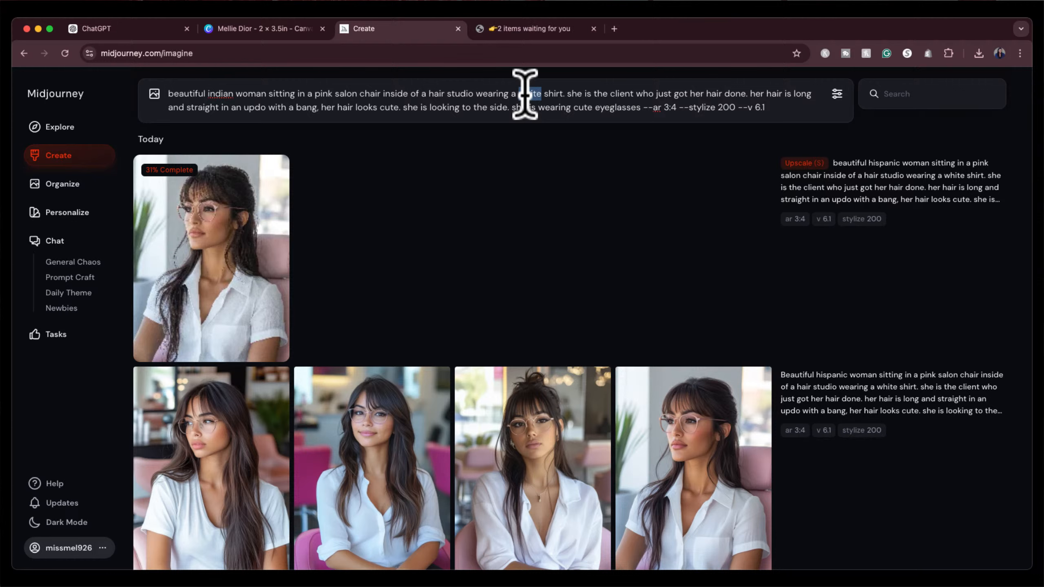
{"action": "type", "text": "purple"}
{"action": "left_click", "coordinate": [557, 94]}
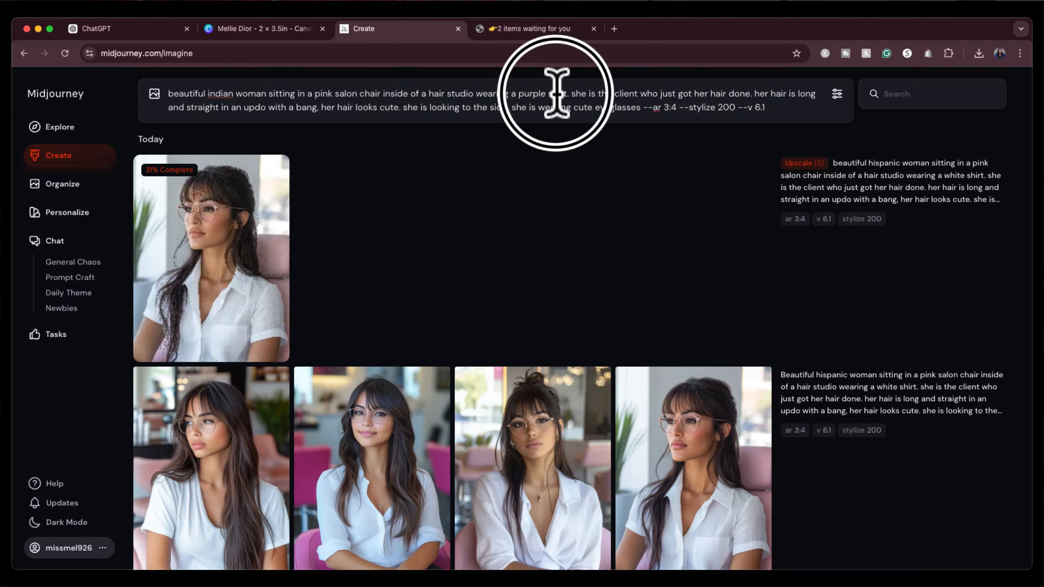
{"action": "double_click", "coordinate": [556, 94]}
{"action": "type", "text": "sweate"}
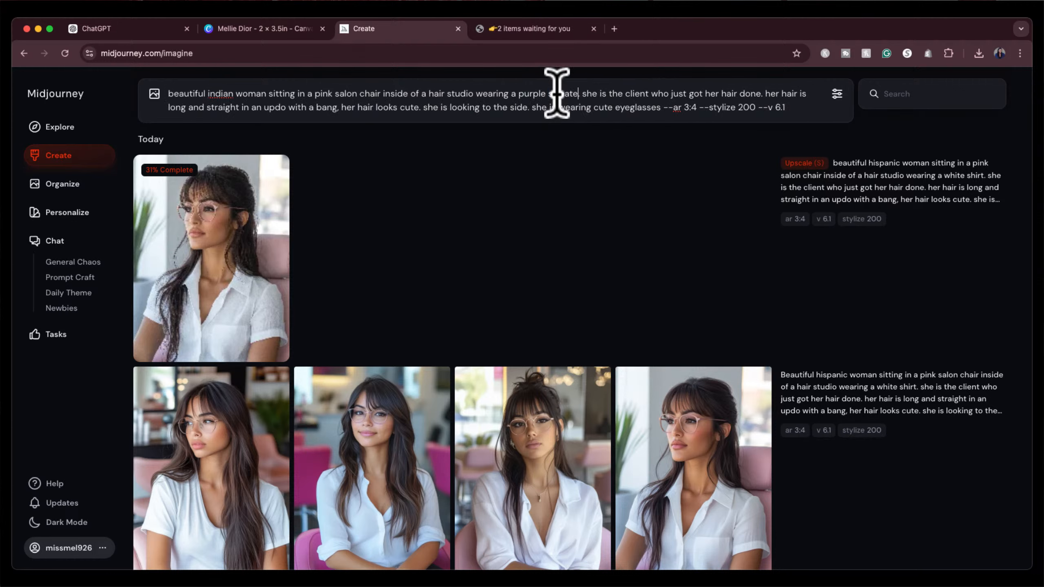
{"action": "type", "text": "r"}
{"action": "key", "text": "BackSpace"}
{"action": "key", "text": "BackSpace"}
{"action": "key", "text": "BackSpace"}
{"action": "key", "text": "BackSpace"}
{"action": "key", "text": "BackSpace"}
{"action": "key", "text": "BackSpace"}
{"action": "key", "text": "BackSpace"}
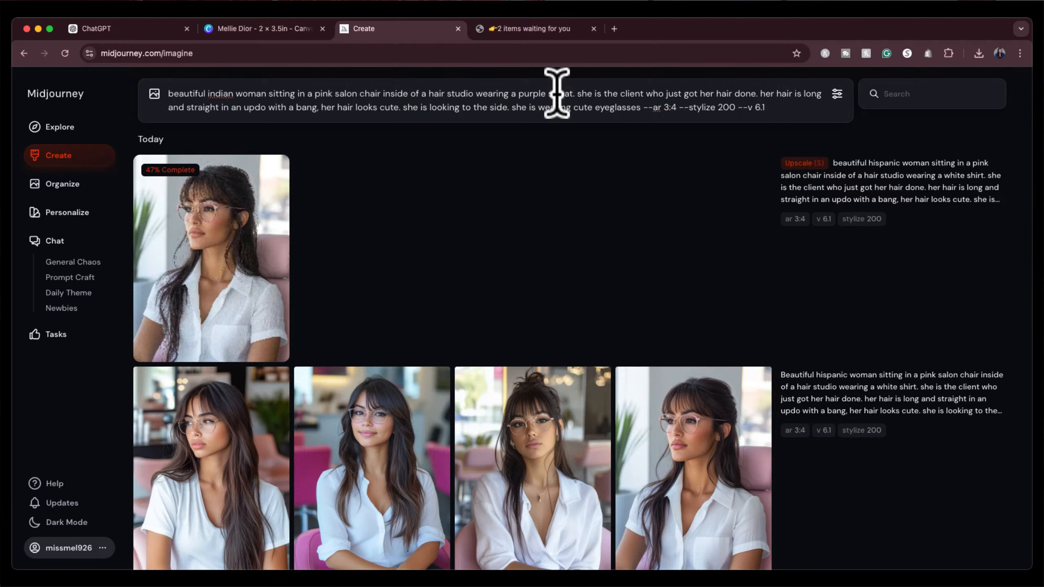
{"action": "type", "text": "tank top"}
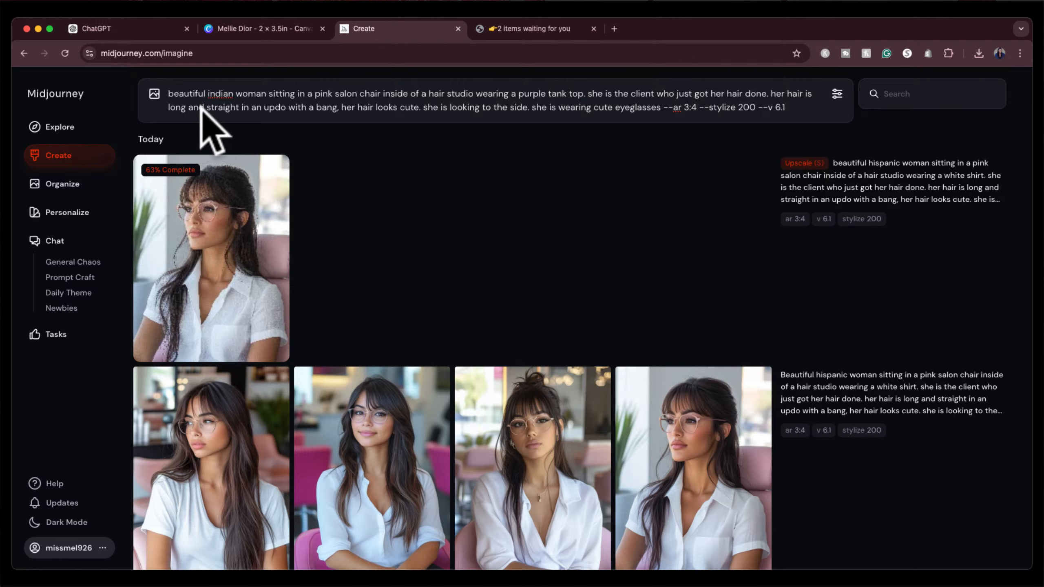
Make the hair long, black and straight, removing the updo-with-a-bang phrase.
{"action": "left_click", "coordinate": [189, 106]}
{"action": "key", "text": "BackSpace"}
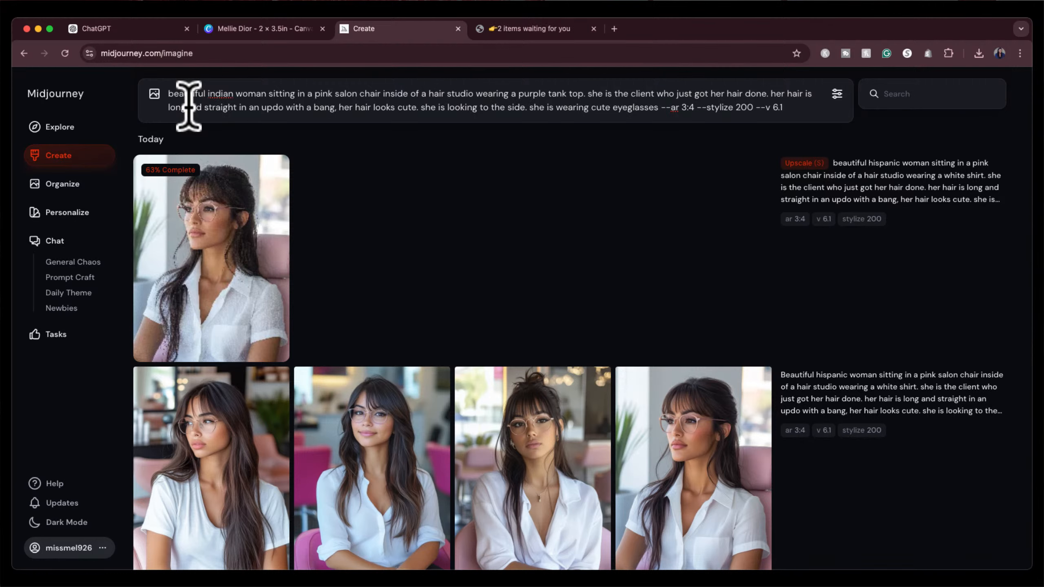
{"action": "type", "text": "black"}
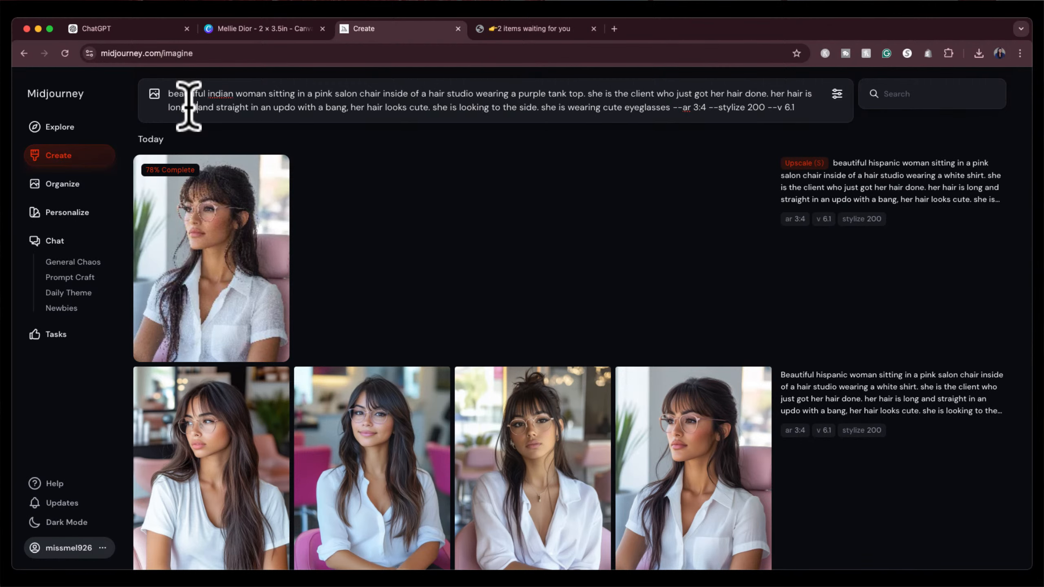
{"action": "type", "text": ", black,"}
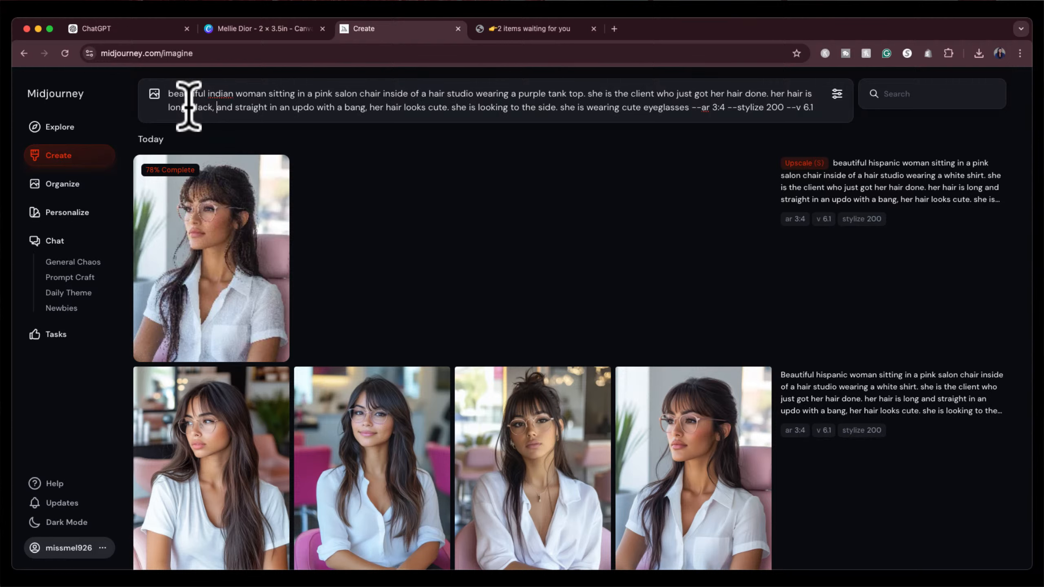
{"action": "left_click", "coordinate": [270, 106]}
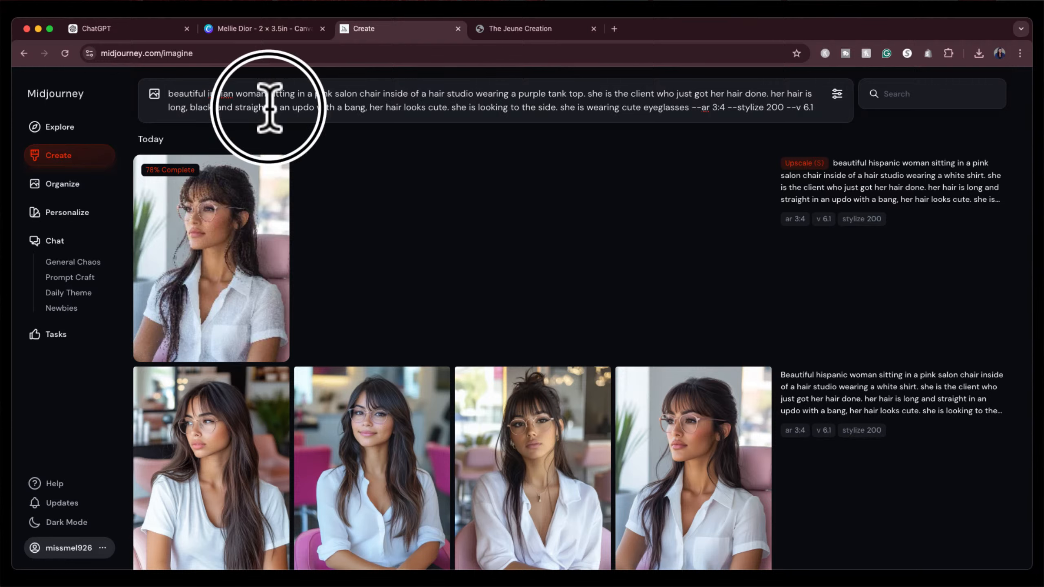
{"action": "left_click", "coordinate": [367, 108]}
{"action": "left_click_drag", "start_coordinate": [367, 108], "coordinate": [271, 106]}
{"action": "key", "text": "BackSpace"}
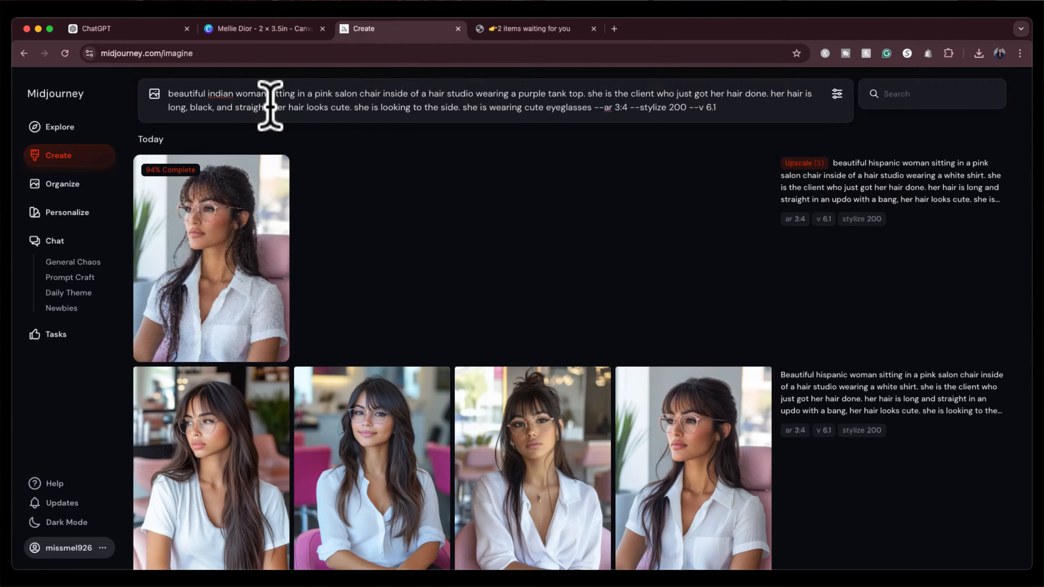
{"action": "key", "text": "BackSpace"}
{"action": "type", "text": "."}
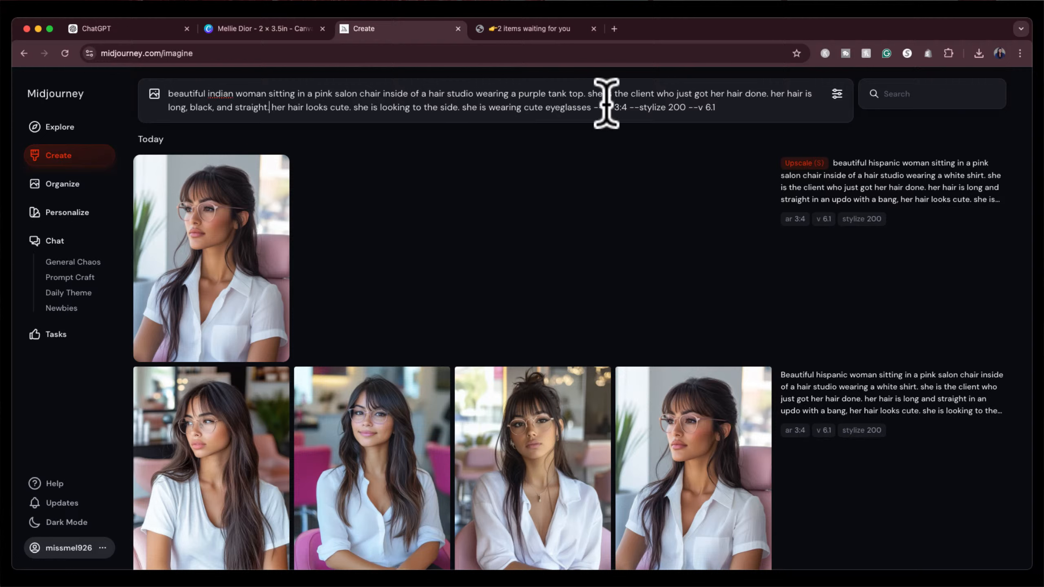
Remove the cute eyeglasses clause and submit the new prompt.
{"action": "left_click", "coordinate": [466, 107]}
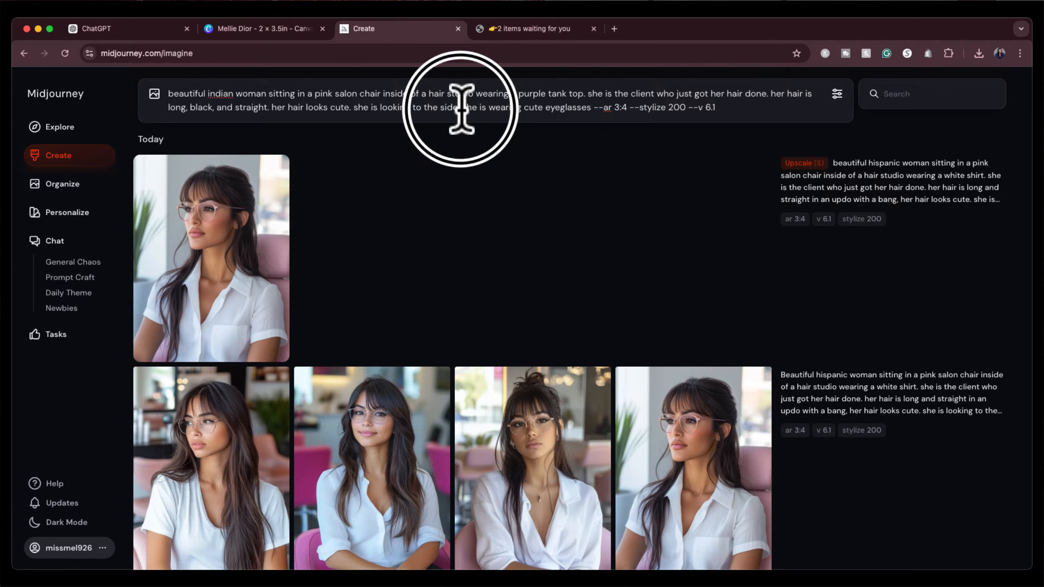
{"action": "left_click", "coordinate": [571, 107]}
{"action": "left_click_drag", "start_coordinate": [590, 107], "coordinate": [464, 108]}
{"action": "key", "text": "BackSpace"}
{"action": "key", "text": "Return"}
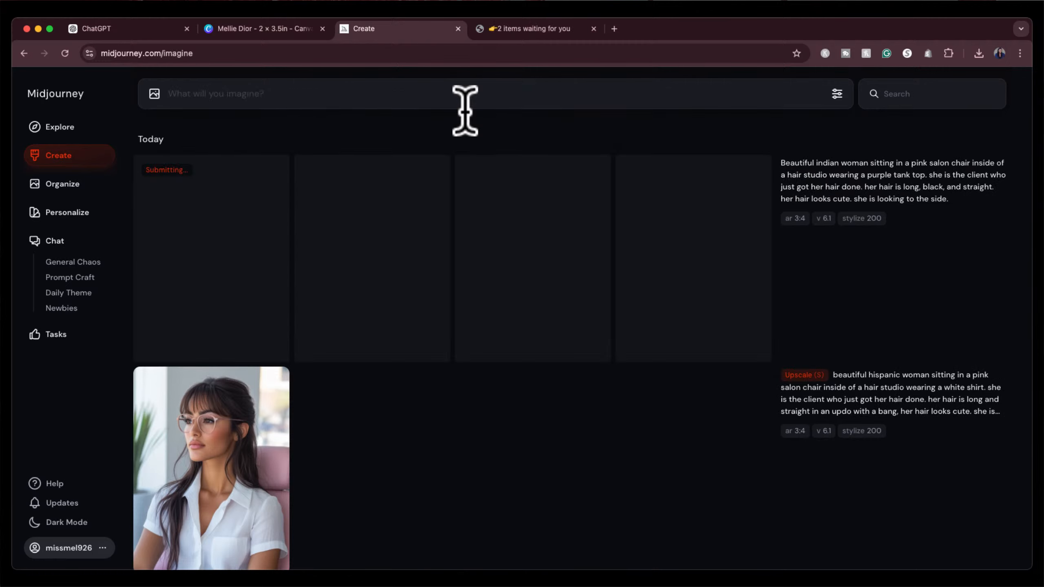
{"action": "scroll", "coordinate": [512, 408], "scroll_direction": "down", "scroll_amount": 2}
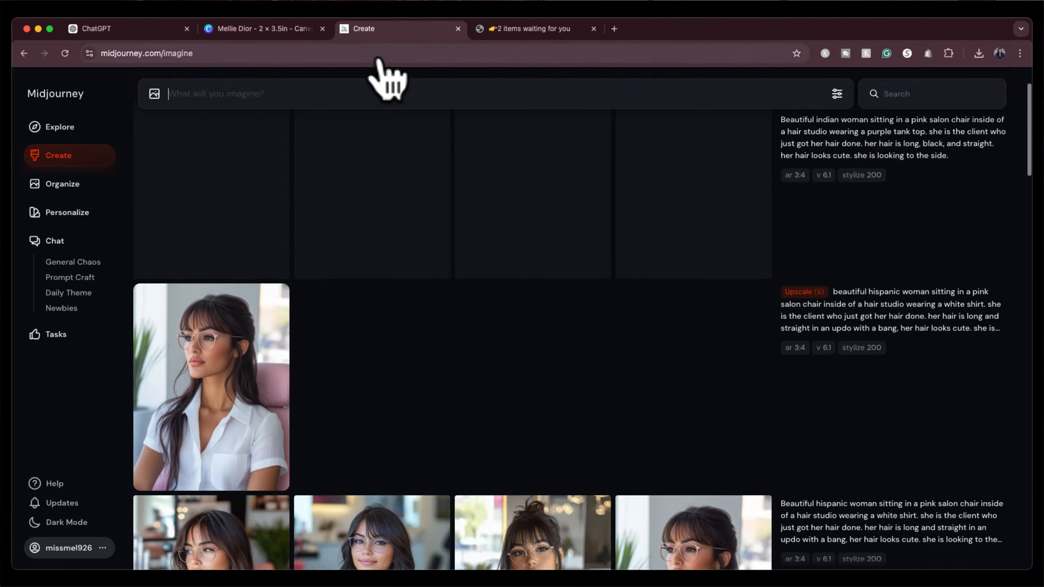
{"action": "left_click", "coordinate": [288, 28]}
Paste the upscaled bangs-and-glasses portrait into the card's bottom-middle grid frame in Canva.
{"action": "left_click", "coordinate": [388, 30]}
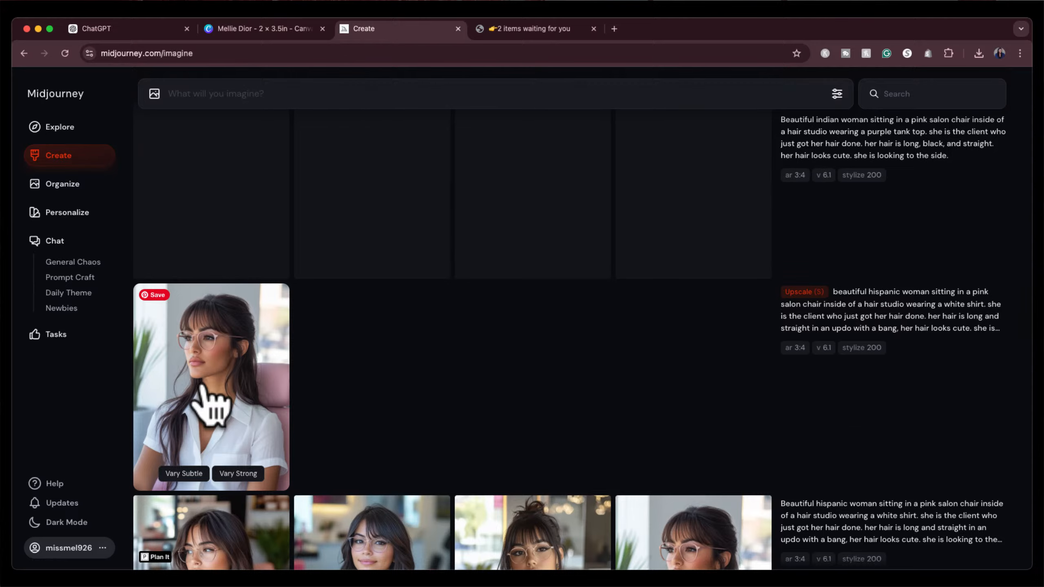
{"action": "left_click", "coordinate": [210, 401]}
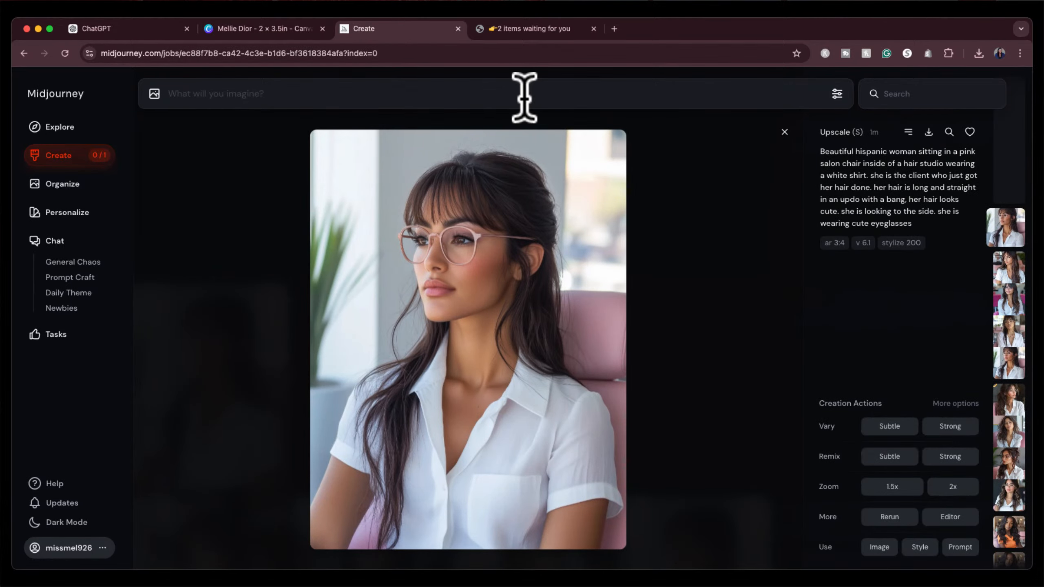
{"action": "left_click", "coordinate": [260, 23]}
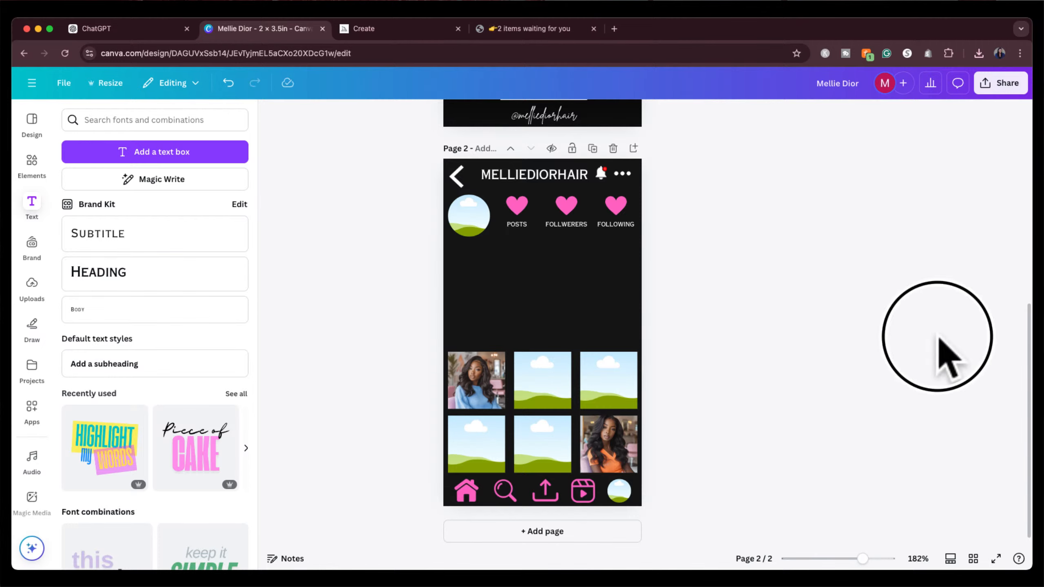
{"action": "key", "text": "ctrl+v"}
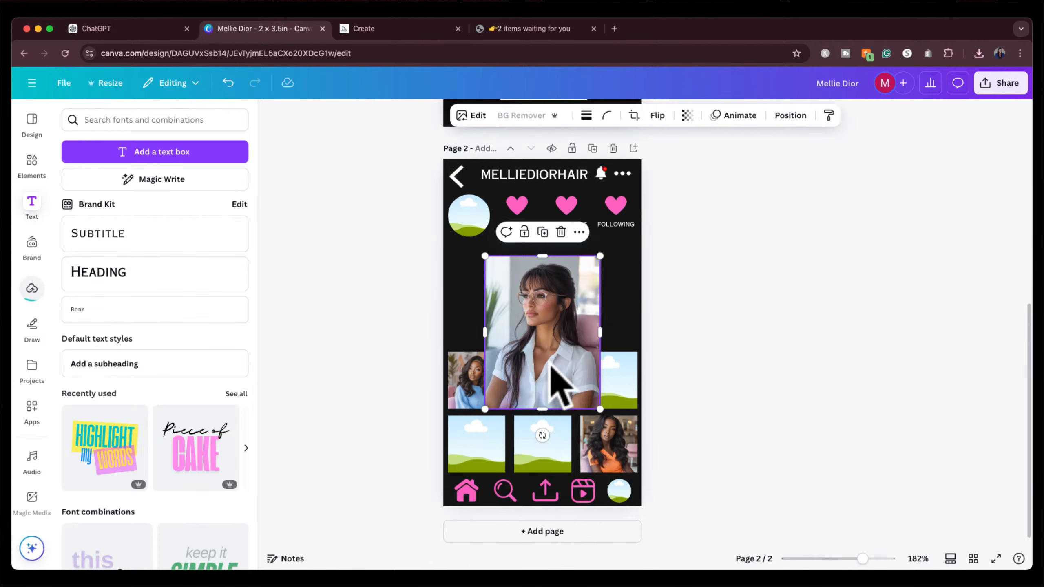
{"action": "left_click_drag", "start_coordinate": [547, 314], "coordinate": [550, 440]}
{"action": "left_click", "coordinate": [728, 391]}
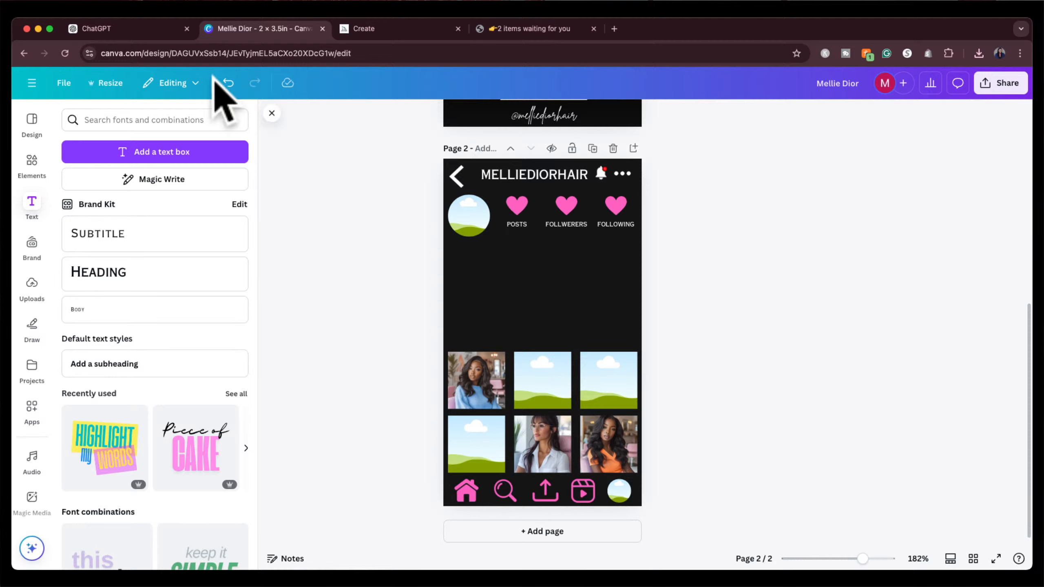
{"action": "left_click", "coordinate": [393, 28]}
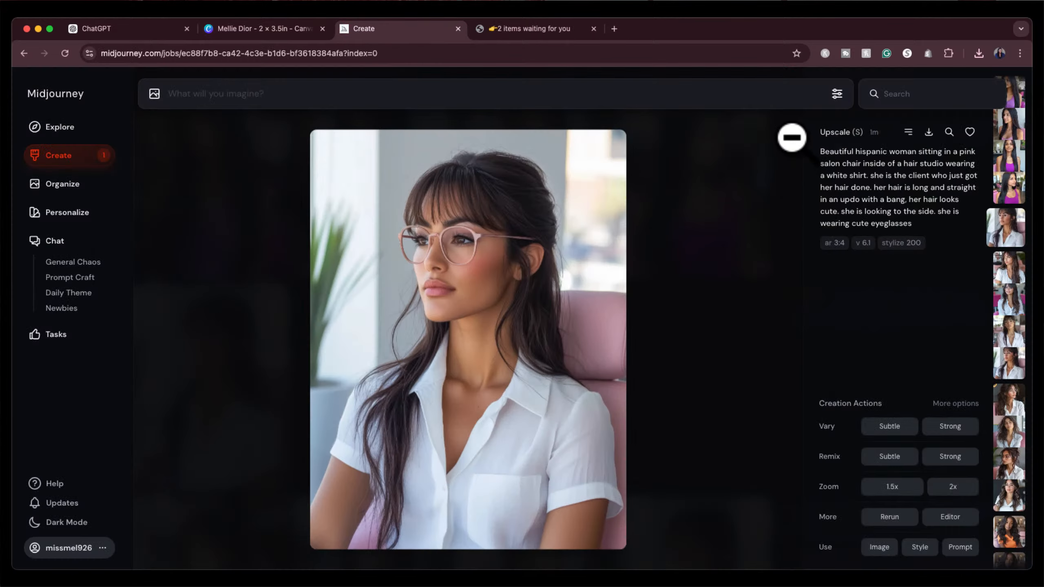
Subtle-upscale the fourth purple tank top portrait, the woman looking to the side.
{"action": "left_click", "coordinate": [784, 132]}
{"action": "scroll", "coordinate": [598, 297], "scroll_direction": "up", "scroll_amount": 2}
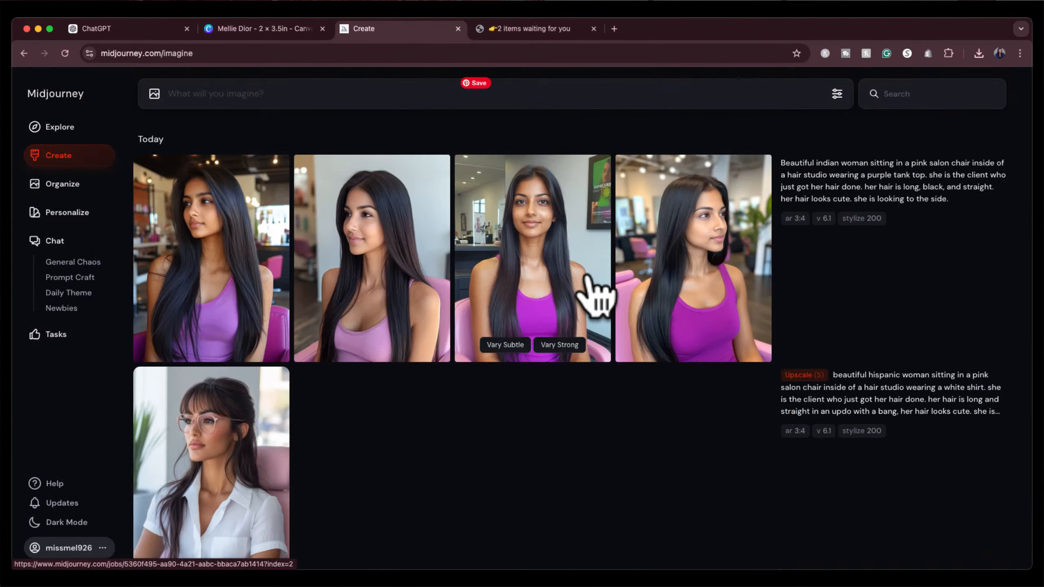
{"action": "left_click", "coordinate": [693, 235]}
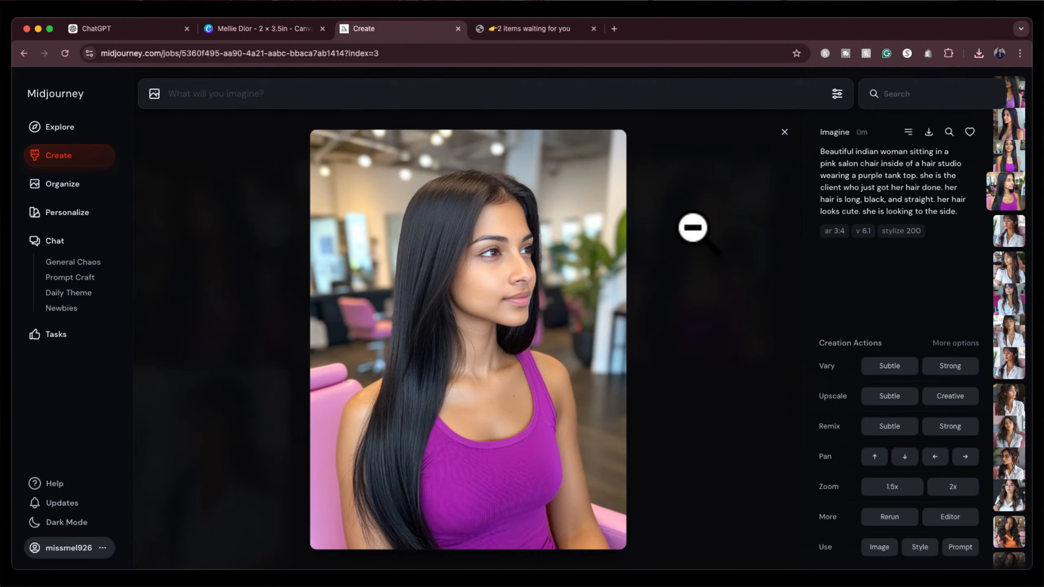
{"action": "left_click", "coordinate": [882, 396]}
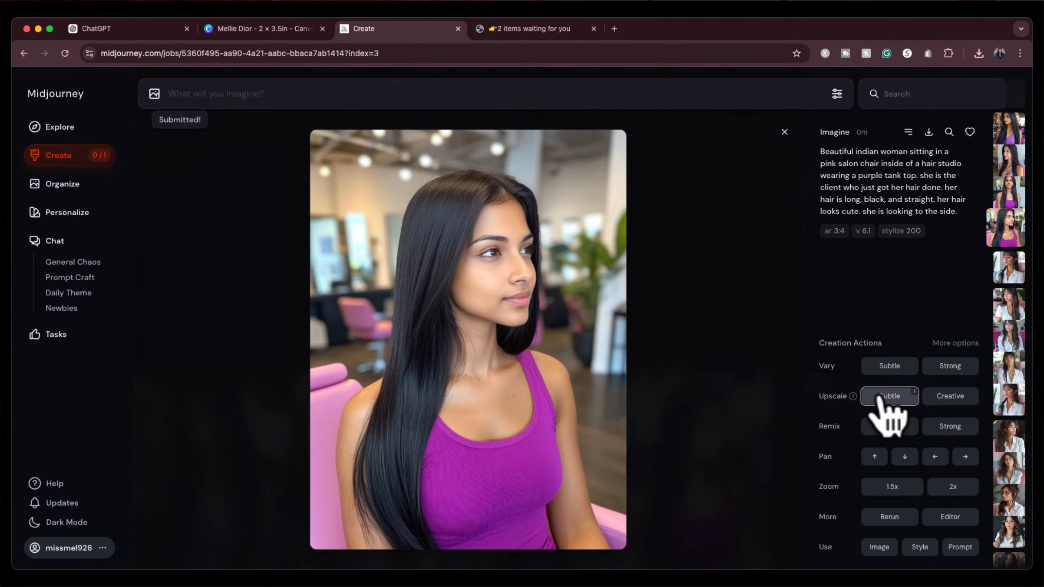
{"action": "left_click", "coordinate": [784, 132]}
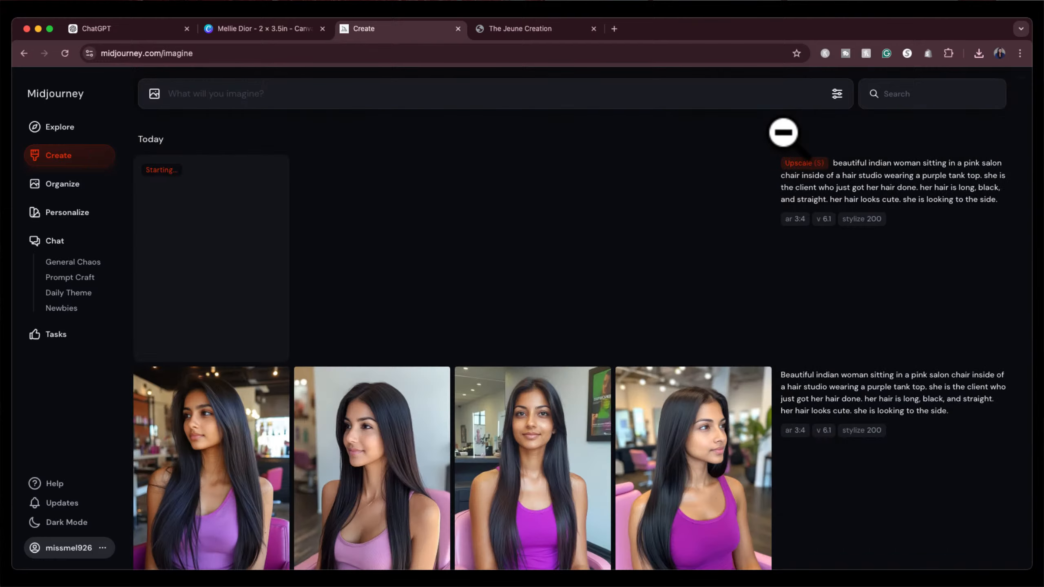
Look over the third purple tank top portrait and the results grid.
{"action": "left_click", "coordinate": [510, 420]}
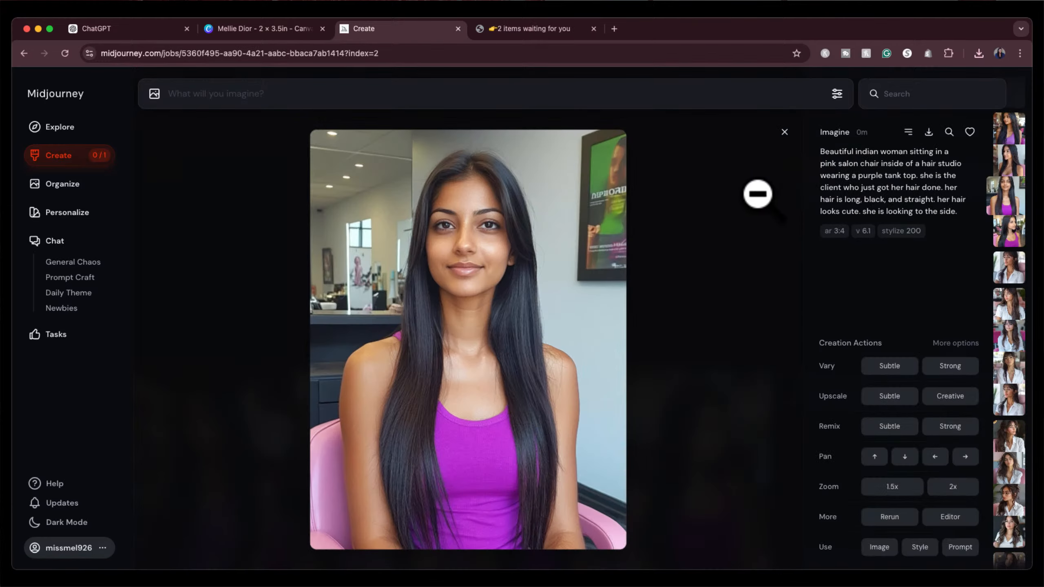
{"action": "left_click", "coordinate": [781, 143]}
{"action": "scroll", "coordinate": [641, 453], "scroll_direction": "down", "scroll_amount": 3}
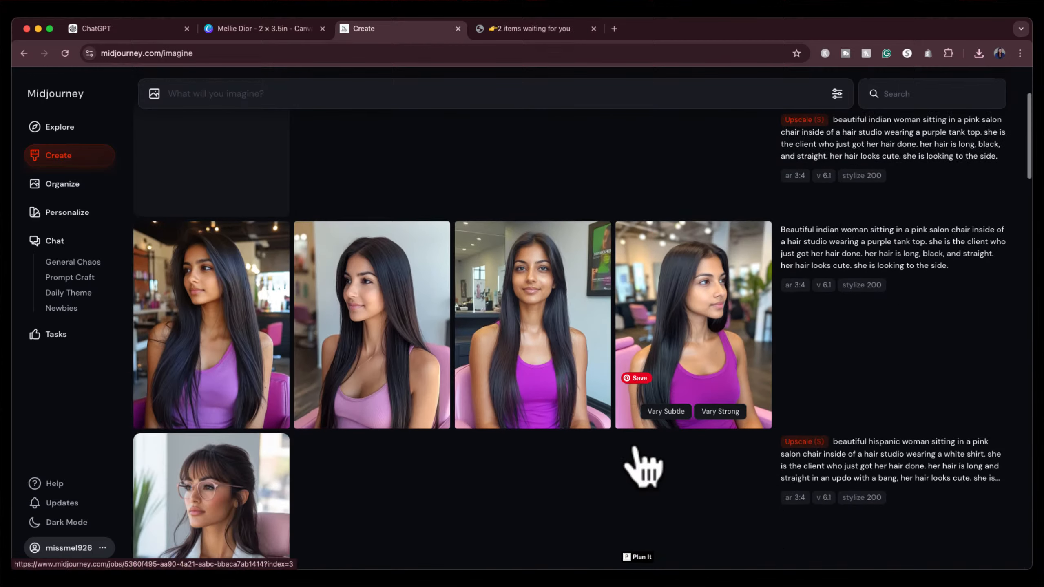
{"action": "scroll", "coordinate": [634, 464], "scroll_direction": "up", "scroll_amount": 2}
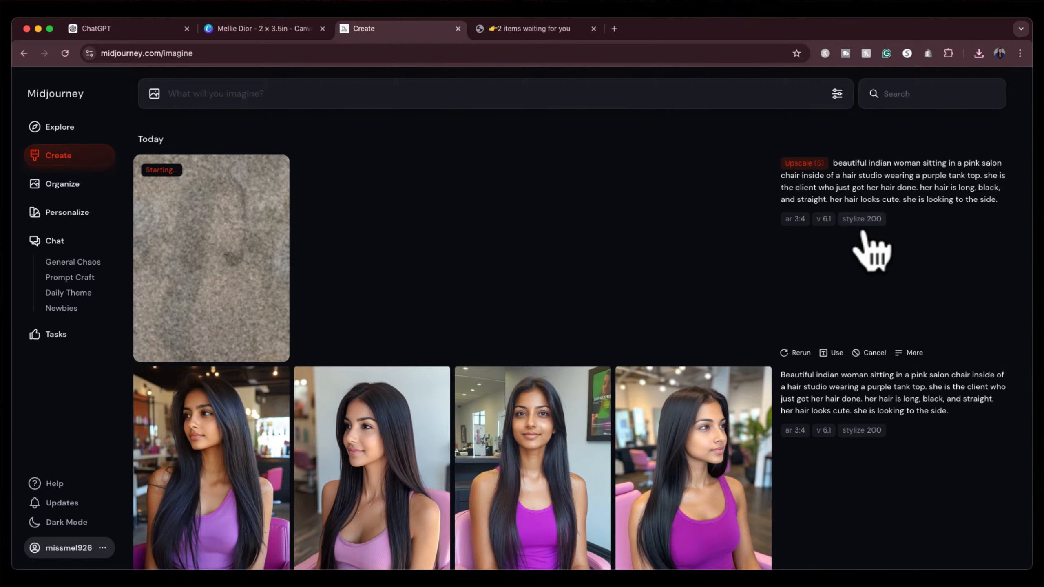
{"action": "left_click_drag", "start_coordinate": [816, 233], "coordinate": [933, 206]}
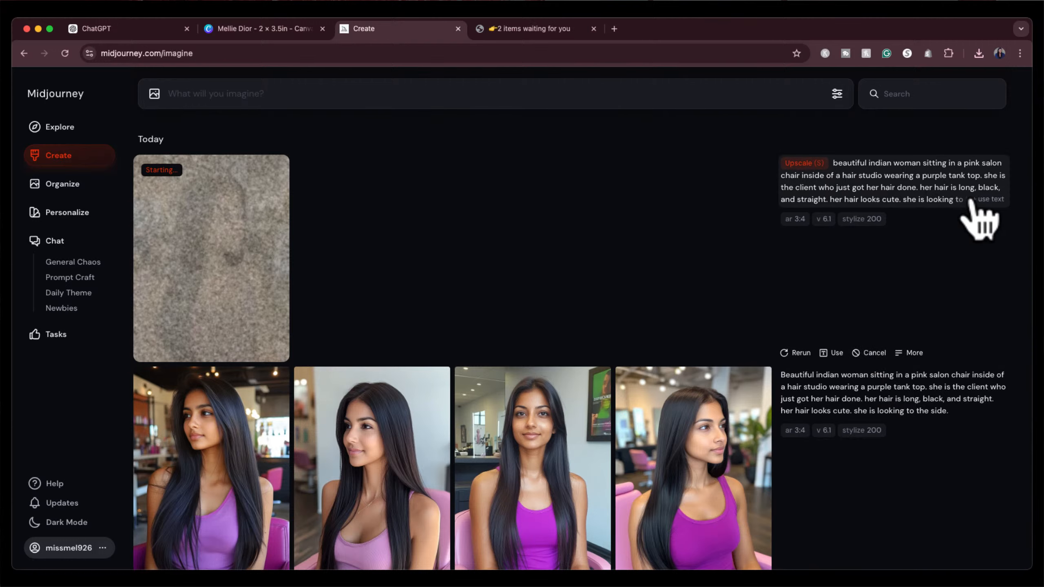
Rework the reused prompt to a white woman in a pink cardigan with blonde hair and submit.
{"action": "left_click", "coordinate": [986, 199]}
{"action": "double_click", "coordinate": [221, 93]}
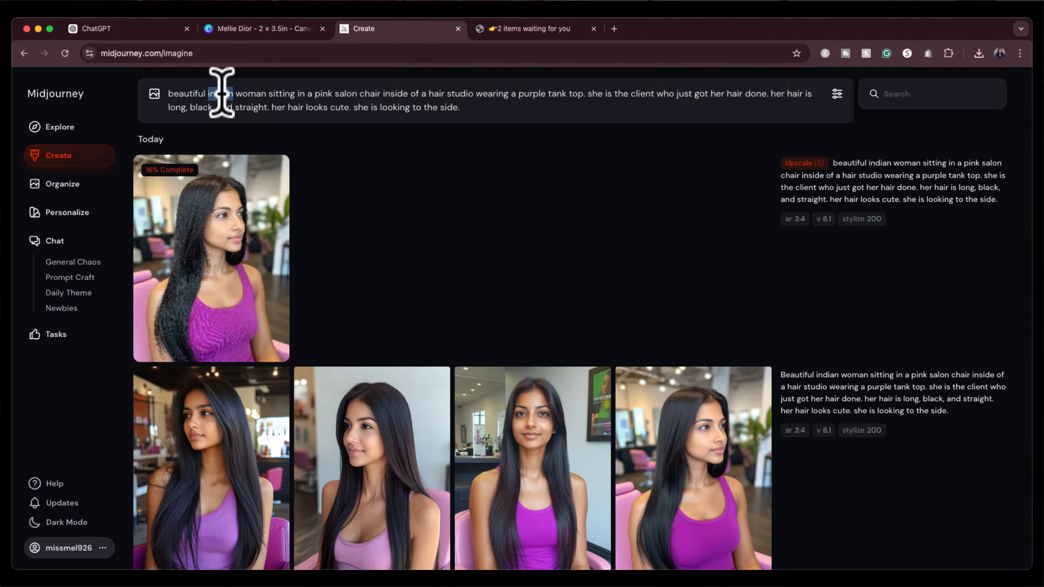
{"action": "type", "text": "white"}
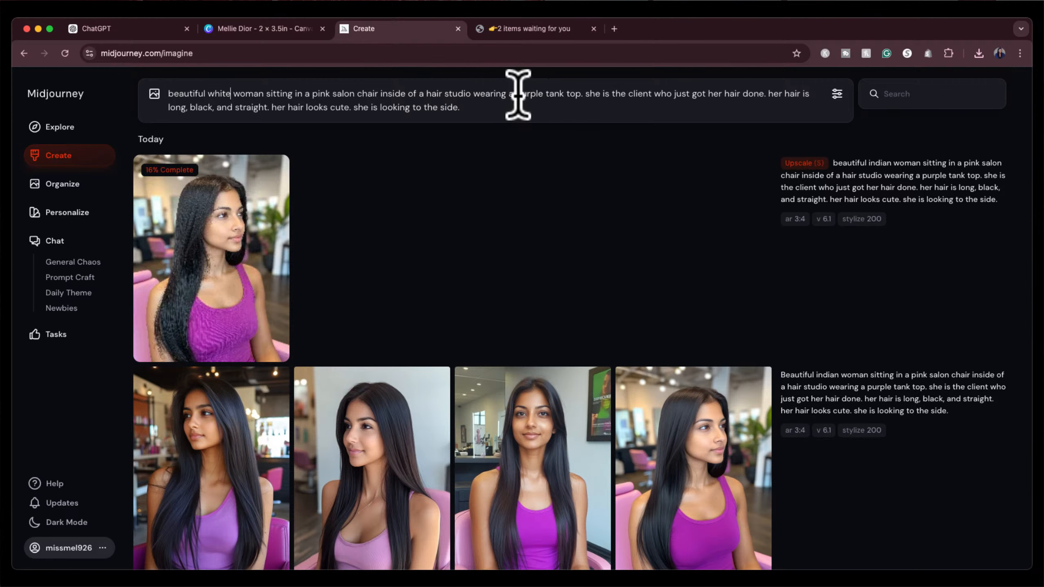
{"action": "left_click_drag", "start_coordinate": [517, 94], "coordinate": [575, 95]}
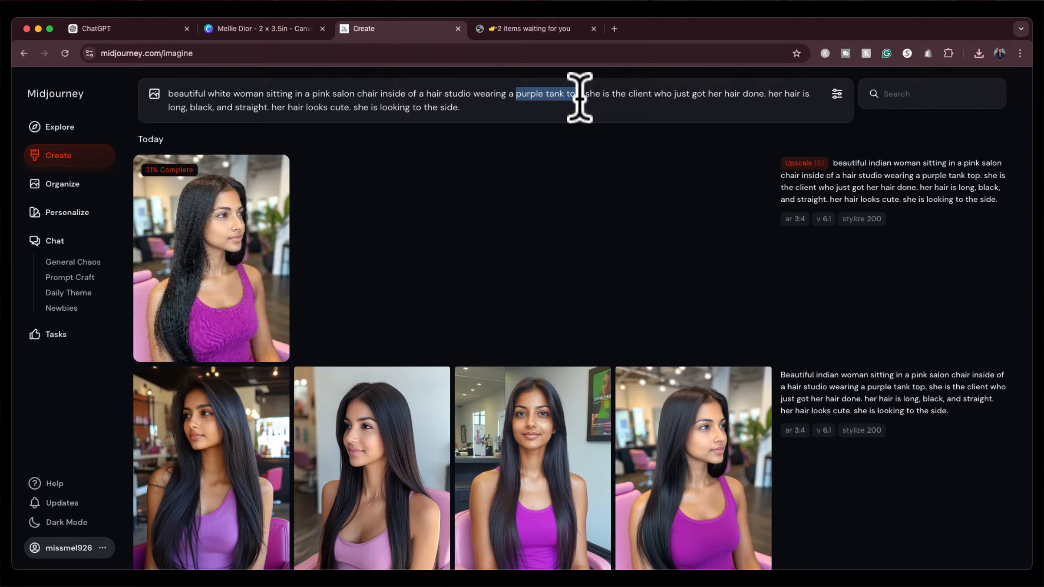
{"action": "type", "text": "pink c"}
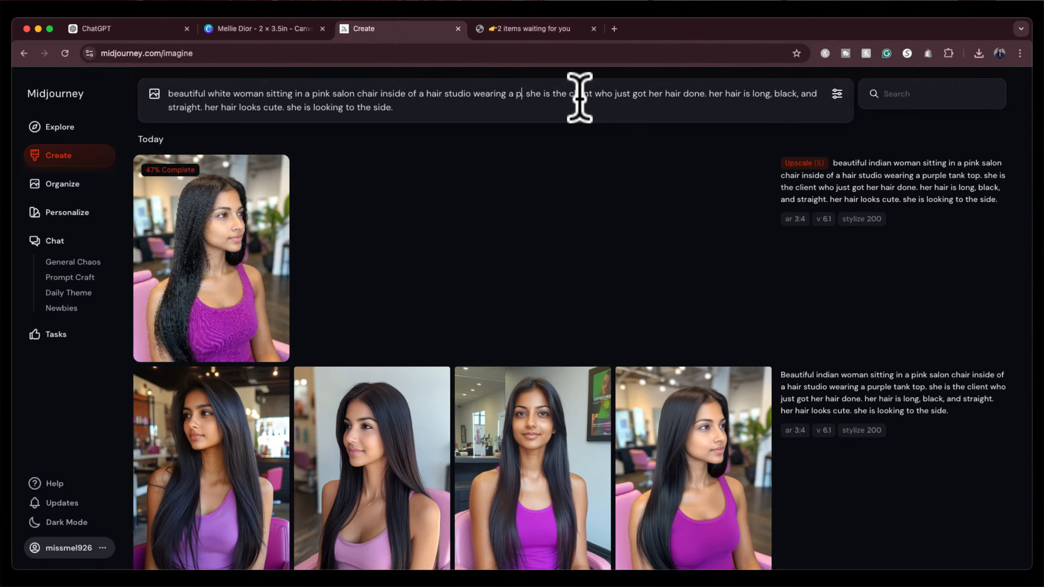
{"action": "type", "text": "ardigan"}
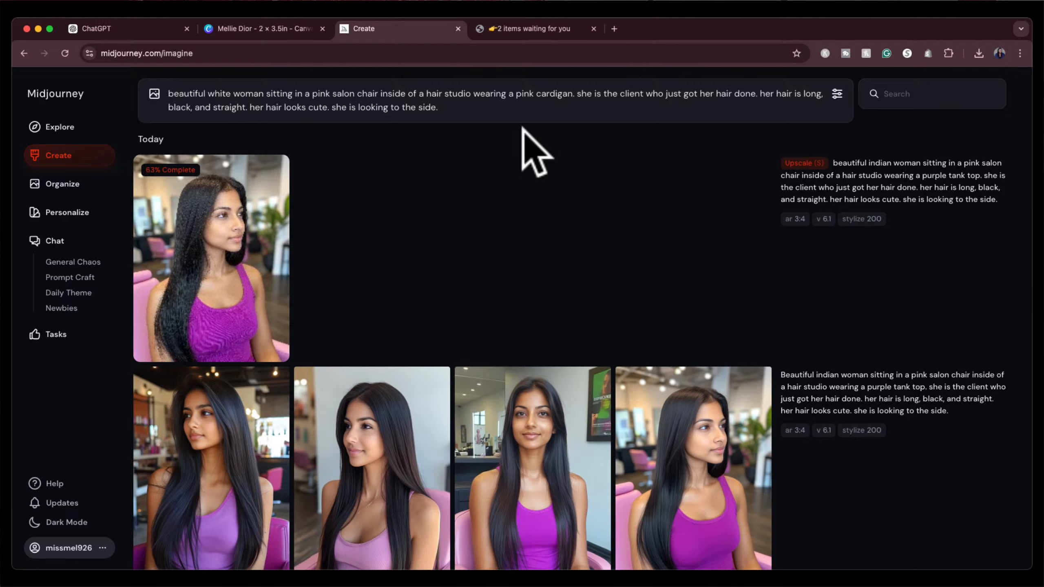
{"action": "left_click_drag", "start_coordinate": [192, 107], "coordinate": [168, 106]}
{"action": "key", "text": "BackSpace"}
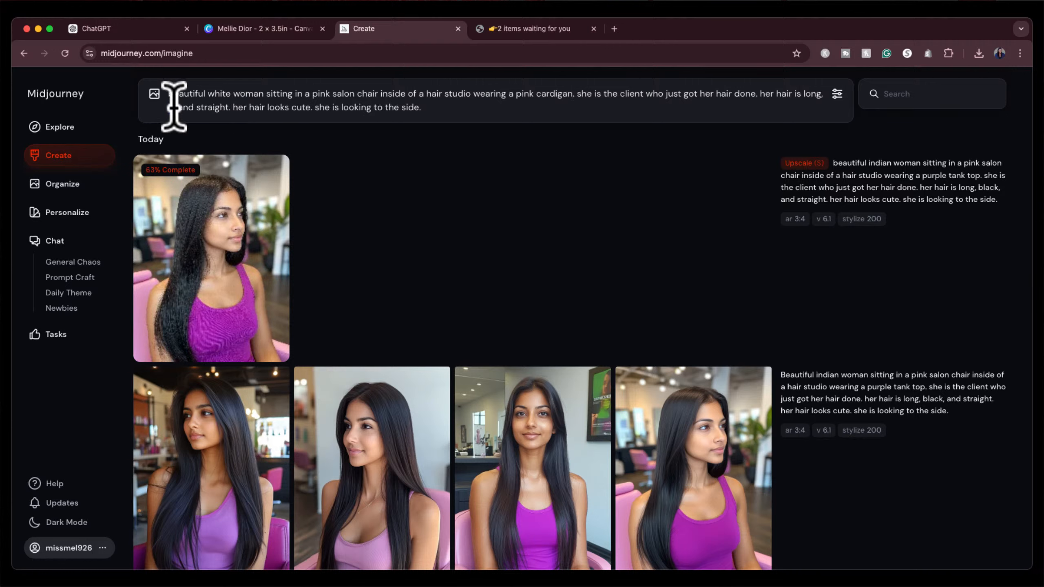
{"action": "type", "text": "blonde,"}
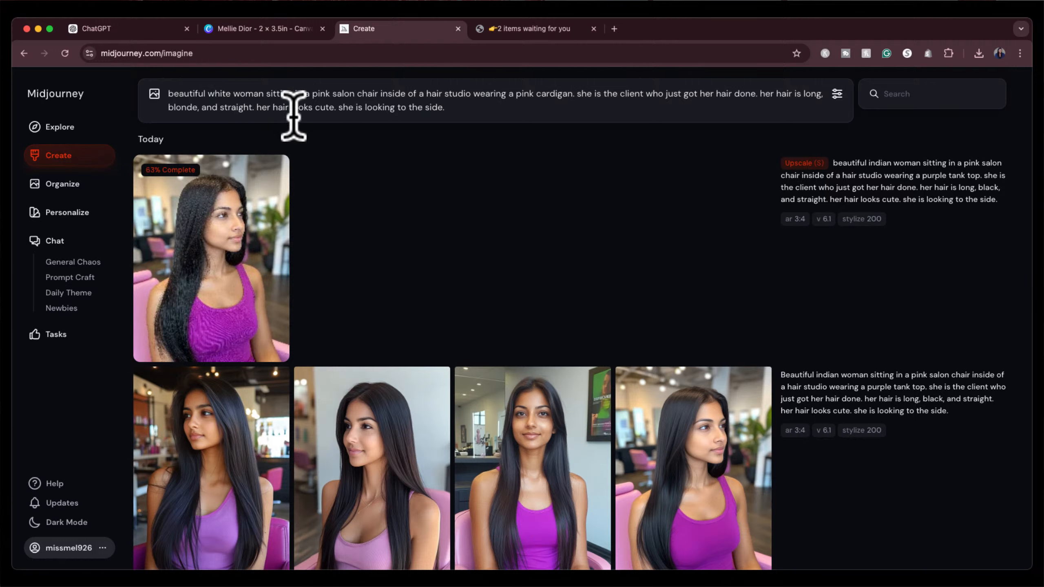
{"action": "left_click", "coordinate": [469, 108]}
{"action": "key", "text": "Return"}
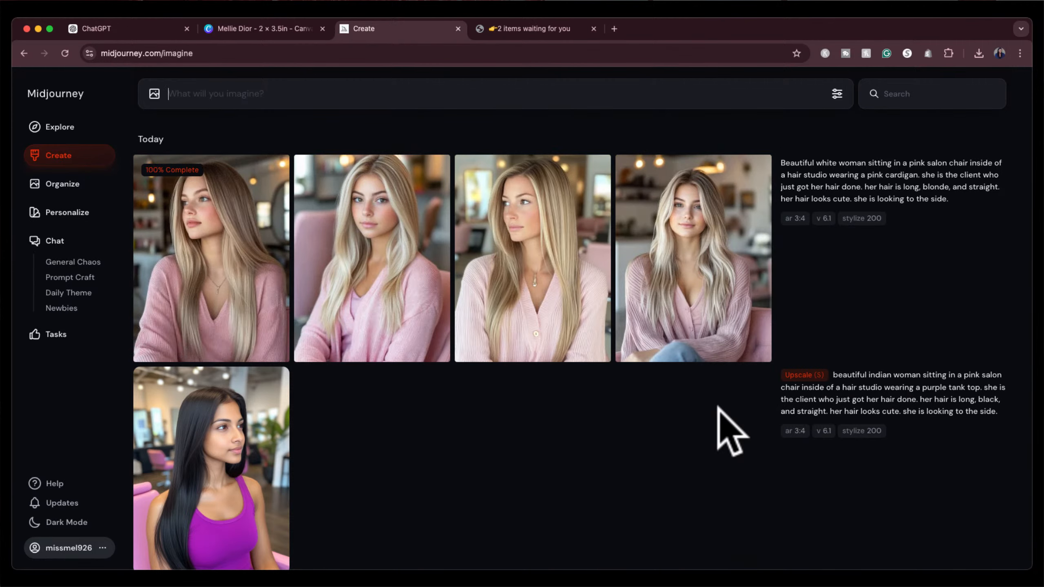
Subtle-upscale the fourth blonde pink-cardigan portrait.
{"action": "mouse_move", "coordinate": [674, 325]}
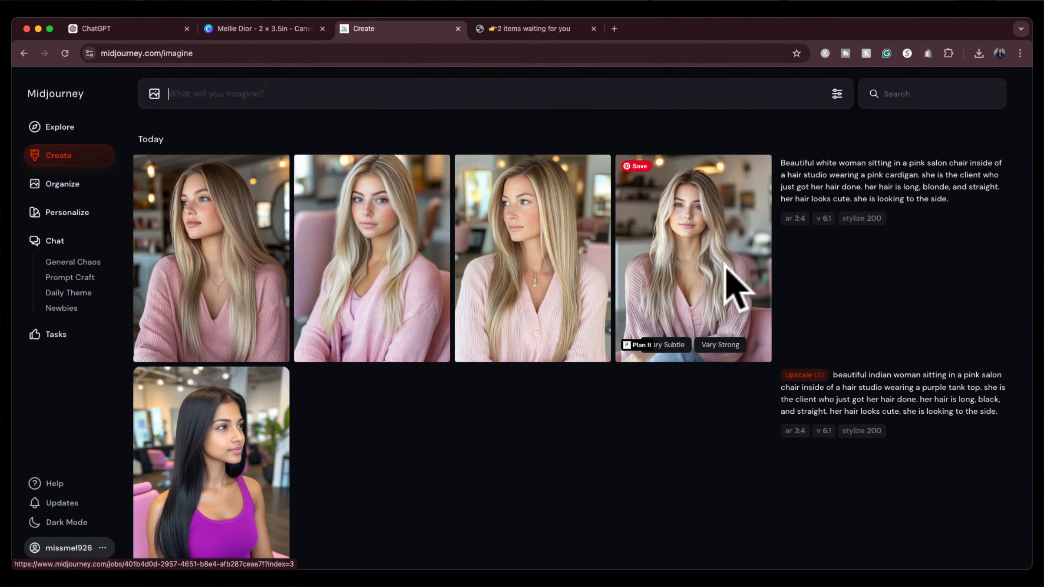
{"action": "left_click", "coordinate": [726, 278]}
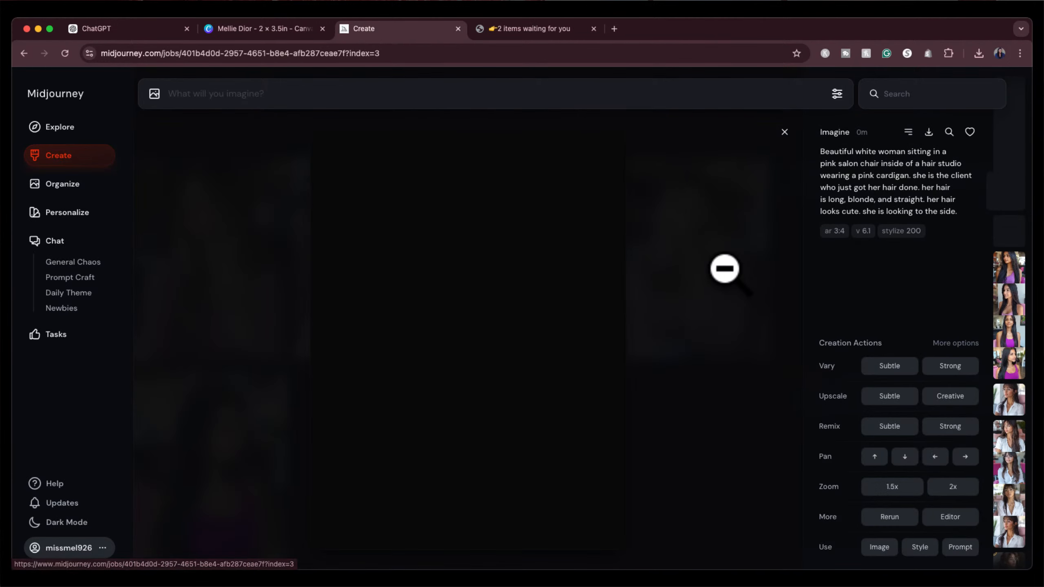
{"action": "left_click", "coordinate": [889, 395]}
Open the upscaled purple-top portrait from the Midjourney feed and return to the Canva card design.
{"action": "left_click", "coordinate": [784, 132]}
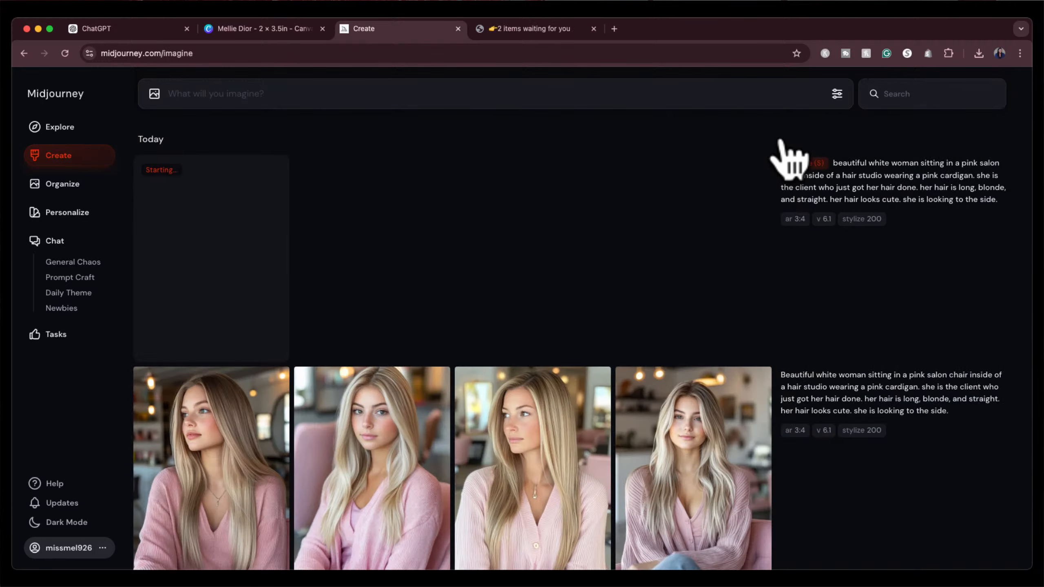
{"action": "left_click", "coordinate": [274, 28]}
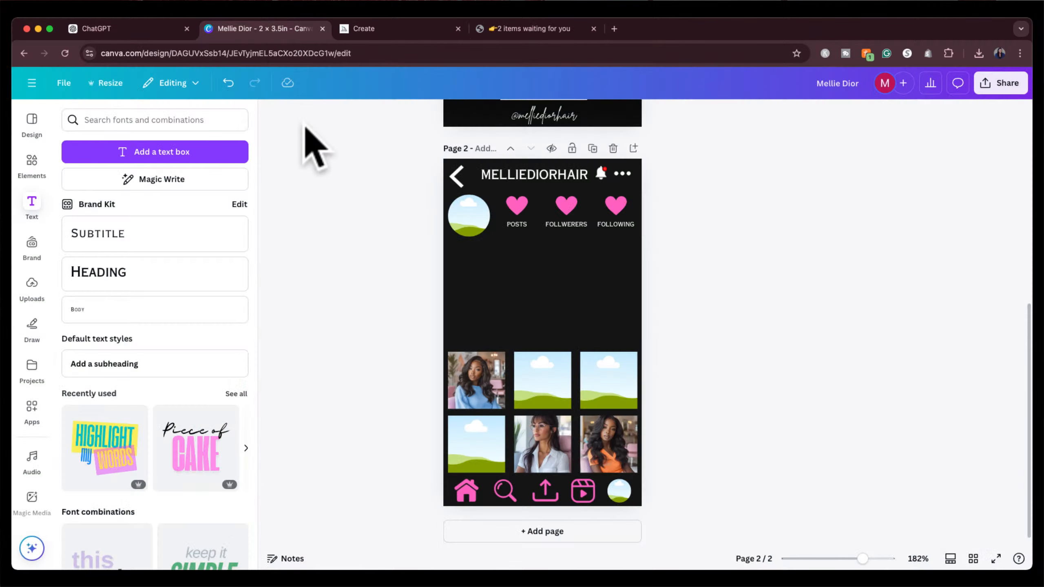
{"action": "left_click", "coordinate": [398, 32]}
{"action": "scroll", "coordinate": [349, 460], "scroll_direction": "down", "scroll_amount": 8}
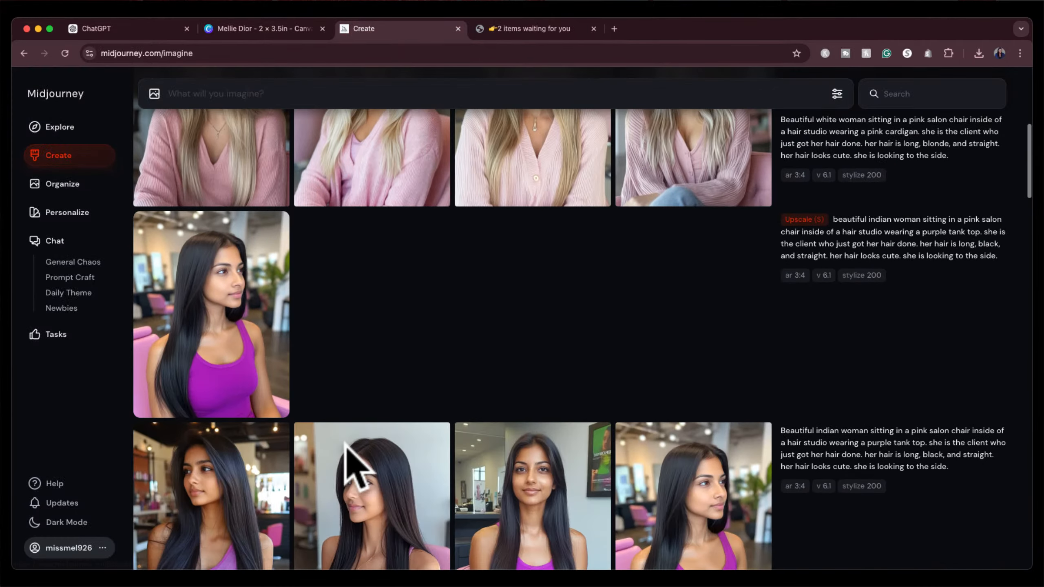
{"action": "left_click", "coordinate": [212, 329]}
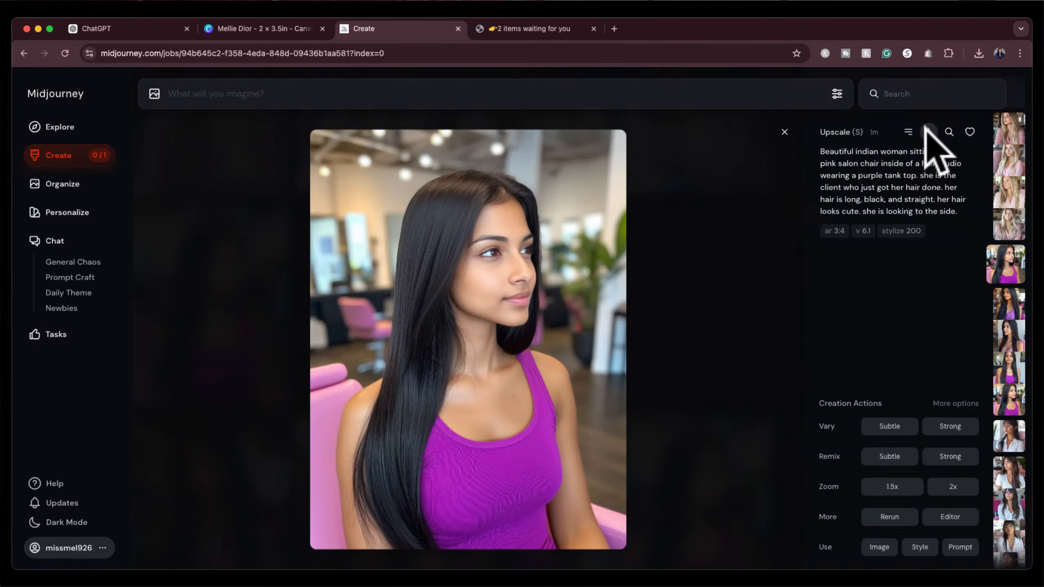
{"action": "left_click", "coordinate": [293, 29]}
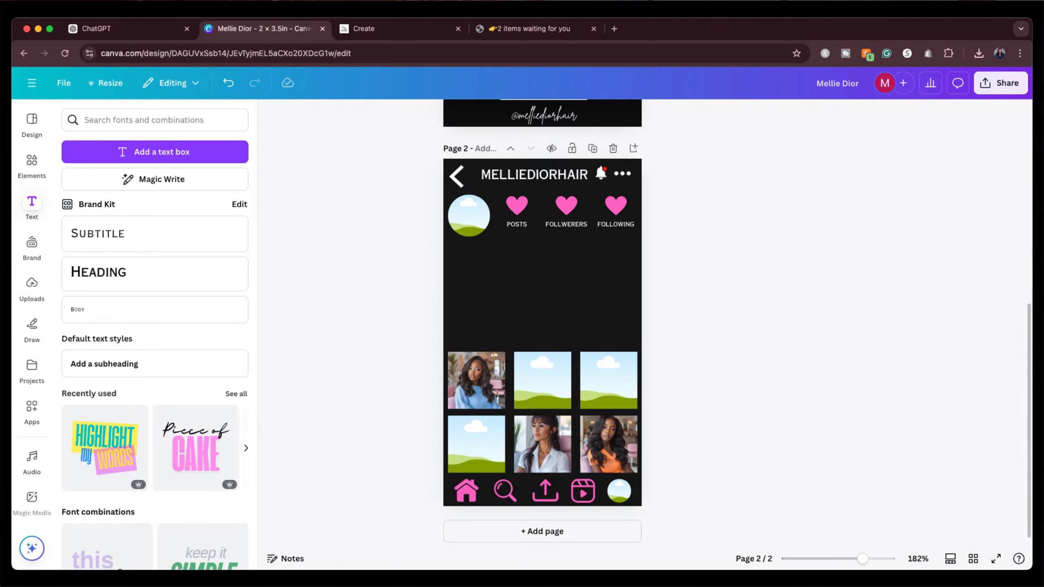
Drop the purple-top portrait into the grid's bottom-left photo, then start a new Midjourney prompt.
{"action": "left_click_drag", "start_coordinate": [543, 428], "coordinate": [472, 455]}
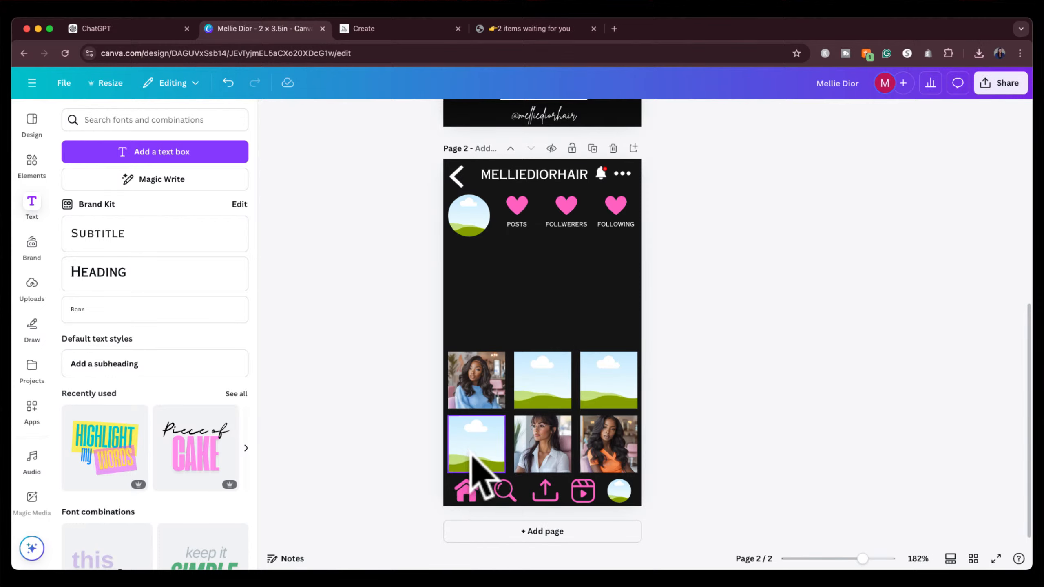
{"action": "left_click_drag", "start_coordinate": [571, 329], "coordinate": [489, 417]}
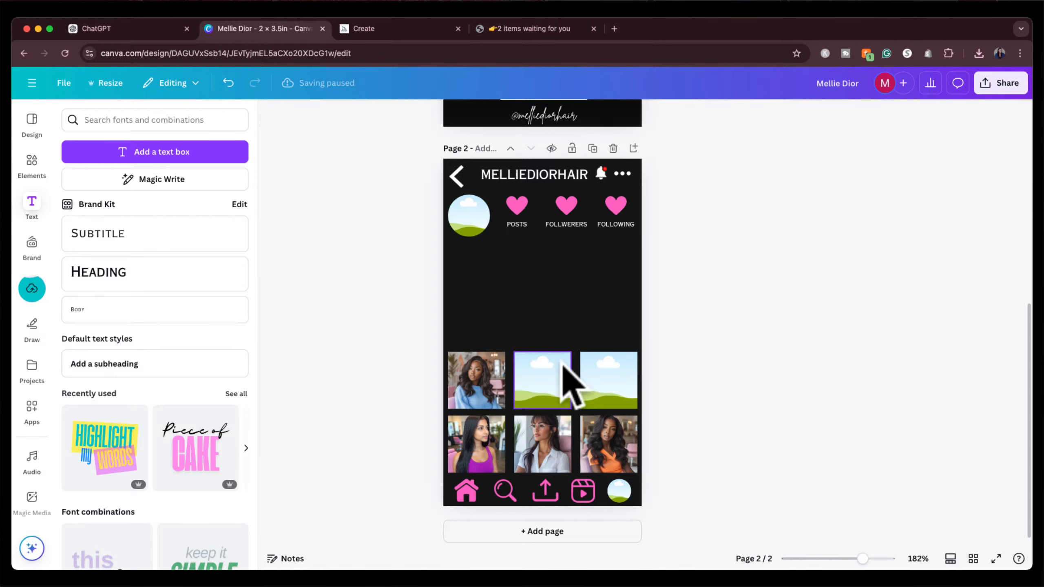
{"action": "left_click", "coordinate": [392, 29]}
{"action": "left_click", "coordinate": [429, 89]}
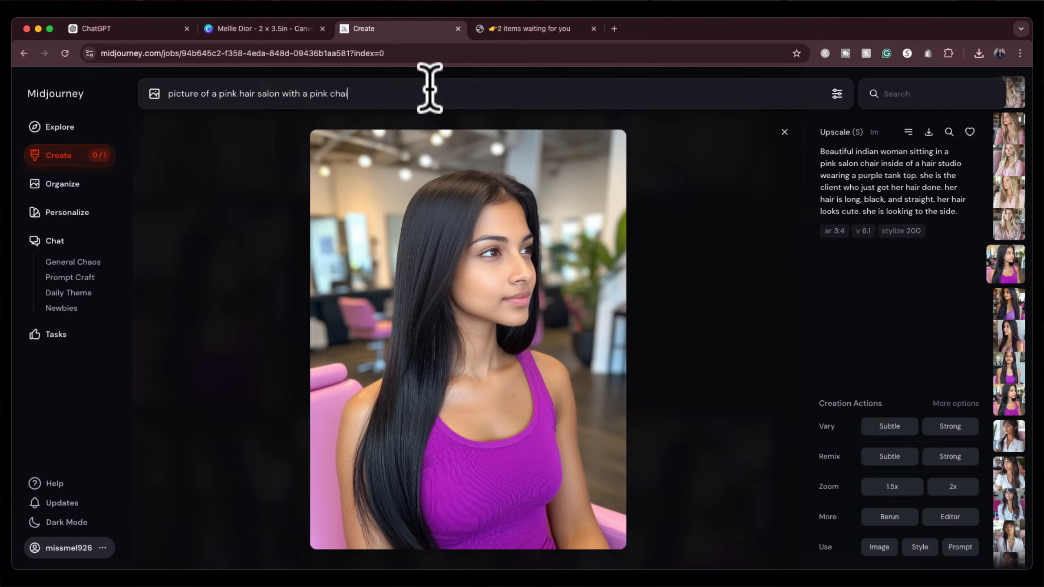
Submit the pink hair salon with pink chair prompt and open the finished blonde-woman upscale.
{"action": "key", "text": "Return"}
{"action": "left_click", "coordinate": [785, 131]}
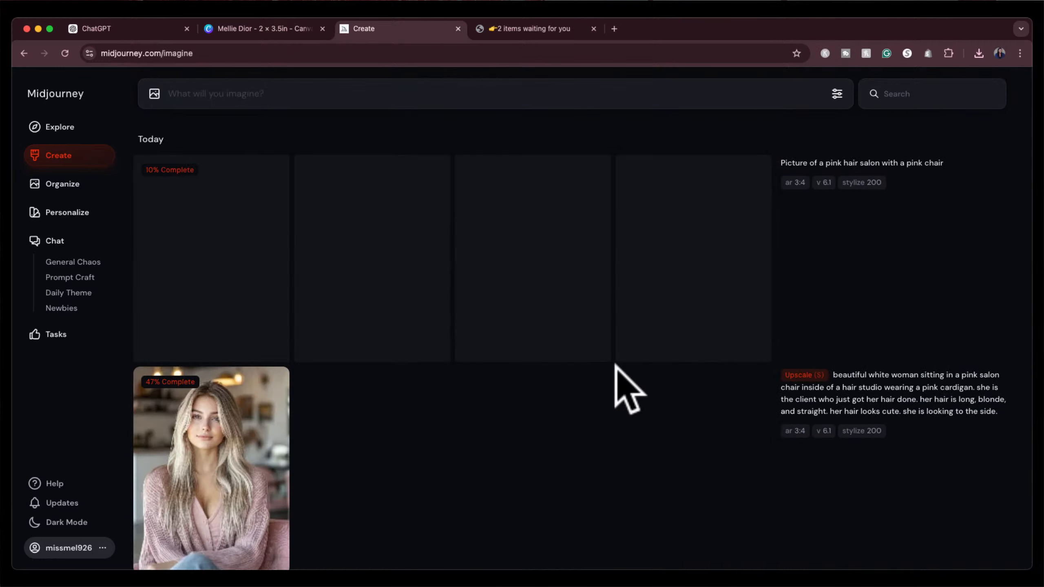
{"action": "scroll", "coordinate": [615, 364], "scroll_direction": "down", "scroll_amount": 2}
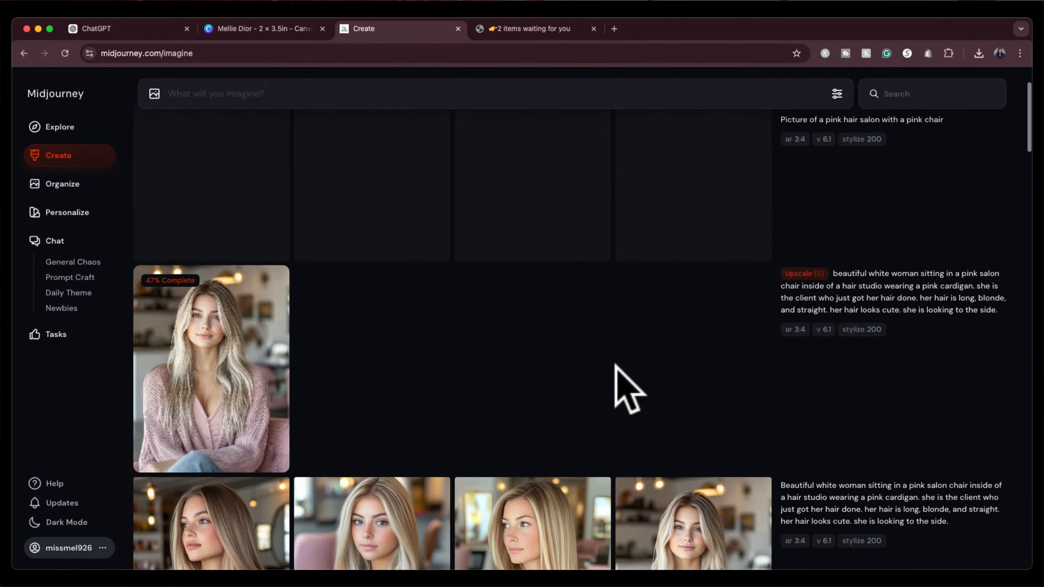
{"action": "scroll", "coordinate": [616, 365], "scroll_direction": "up", "scroll_amount": 2}
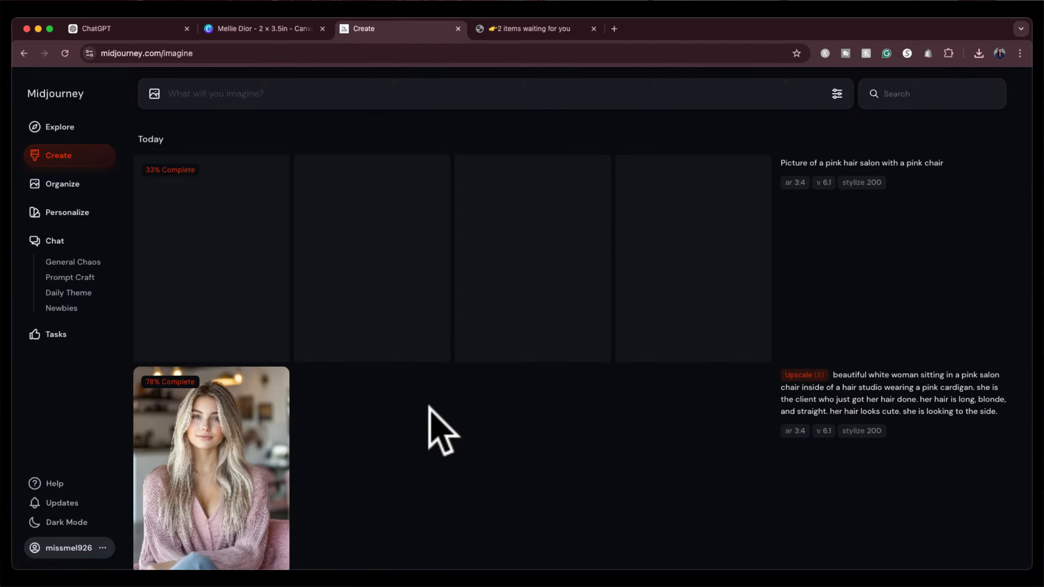
{"action": "scroll", "coordinate": [430, 407], "scroll_direction": "down", "scroll_amount": 1}
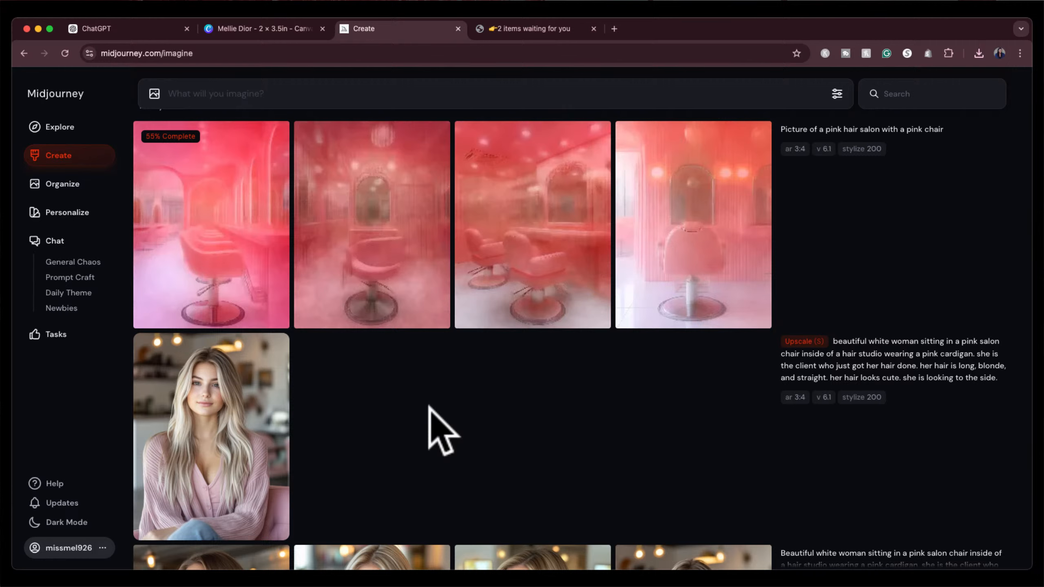
{"action": "left_click", "coordinate": [226, 415]}
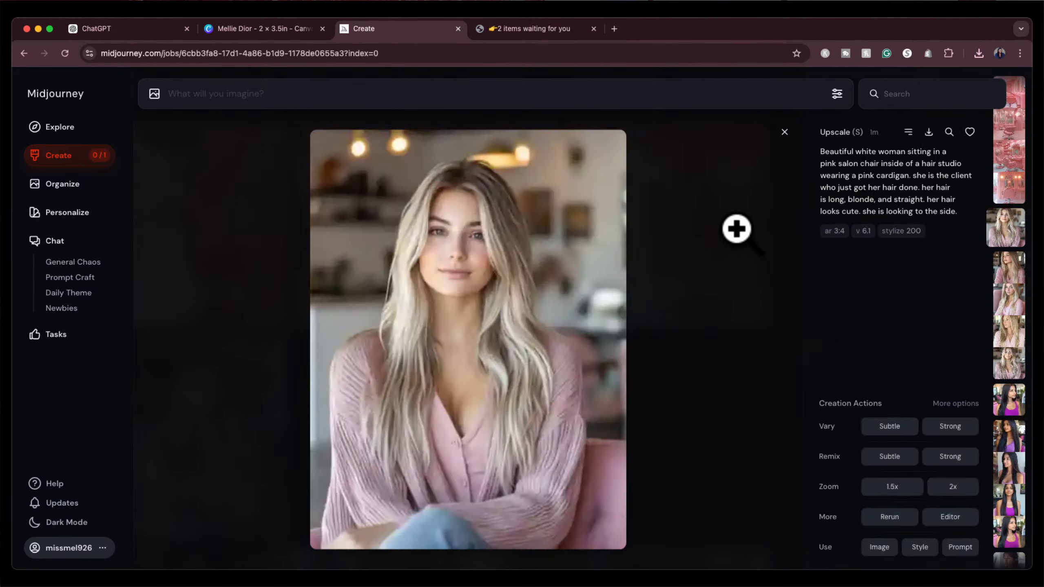
Download the blonde-woman upscale and place it in the top-right photo of the Canva grid.
{"action": "left_click", "coordinate": [928, 132]}
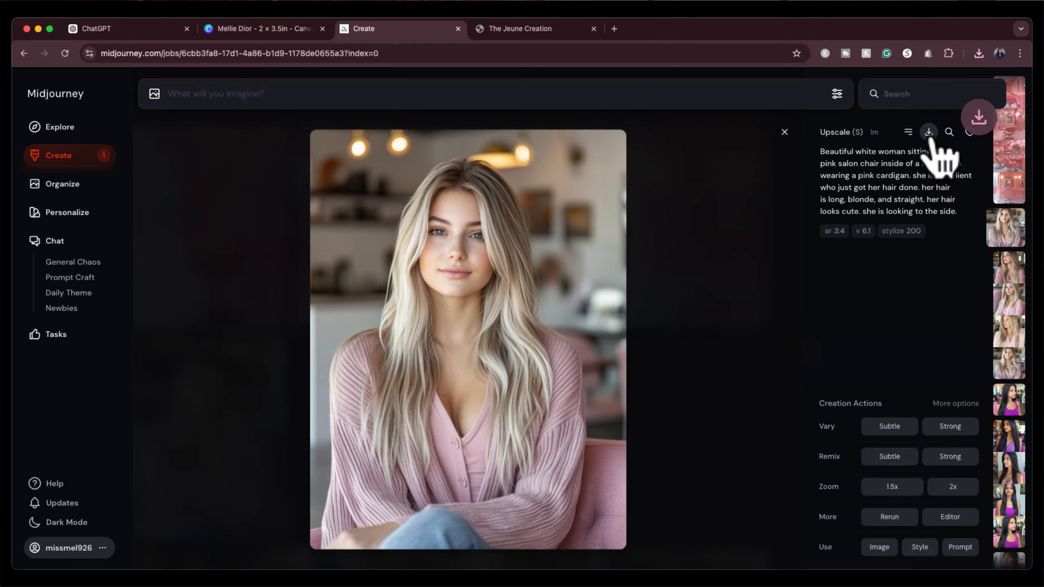
{"action": "left_click", "coordinate": [274, 31]}
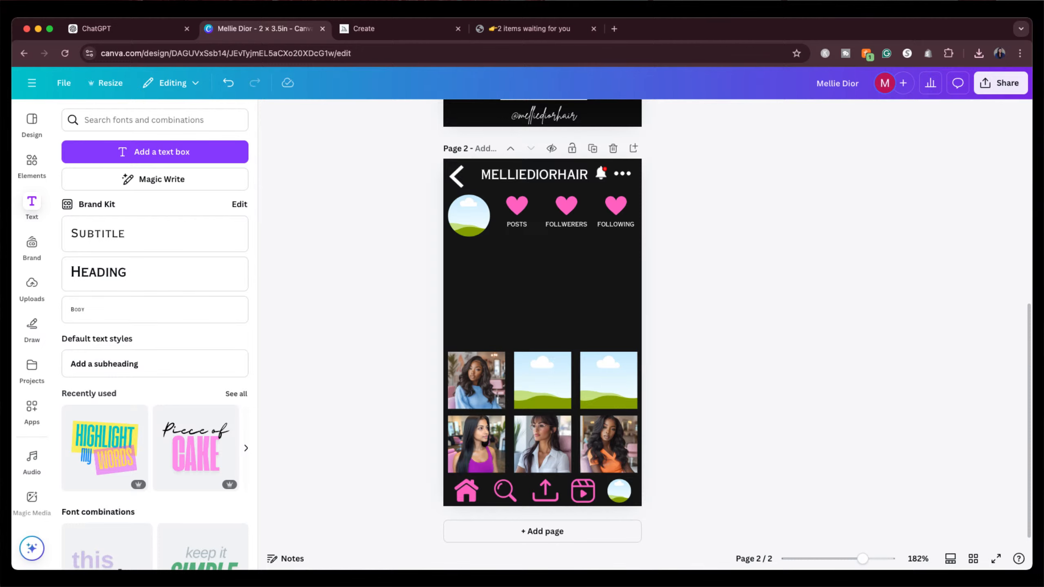
{"action": "left_click_drag", "start_coordinate": [703, 368], "coordinate": [611, 372]}
{"action": "left_click_drag", "start_coordinate": [541, 346], "coordinate": [602, 361]}
{"action": "left_click", "coordinate": [435, 36]}
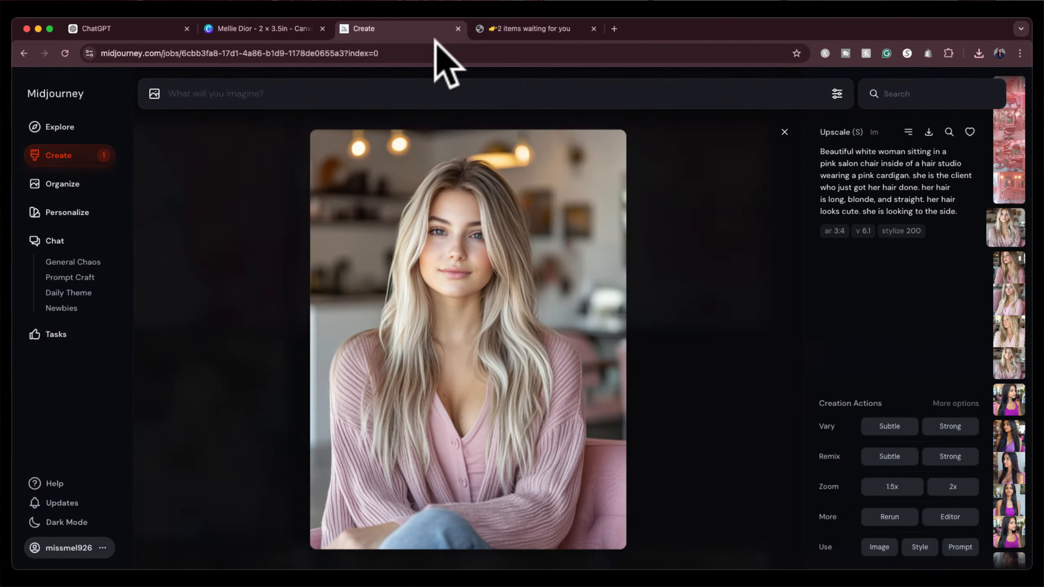
{"action": "left_click", "coordinate": [784, 133]}
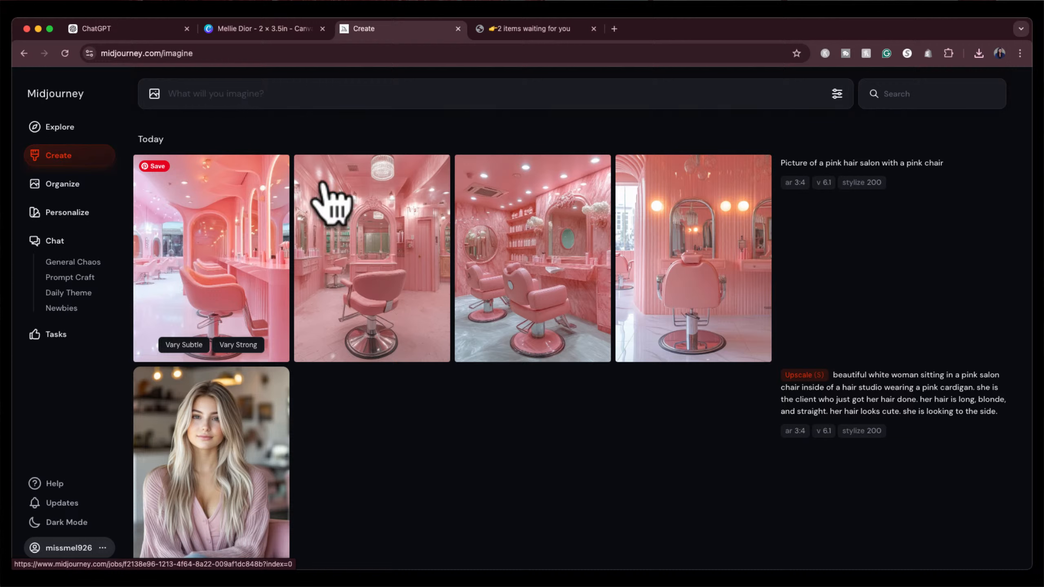
Rewrite the prompt as a white salon with pink chair, gold chandeliers, stylists and clients, and submit.
{"action": "left_click", "coordinate": [832, 354]}
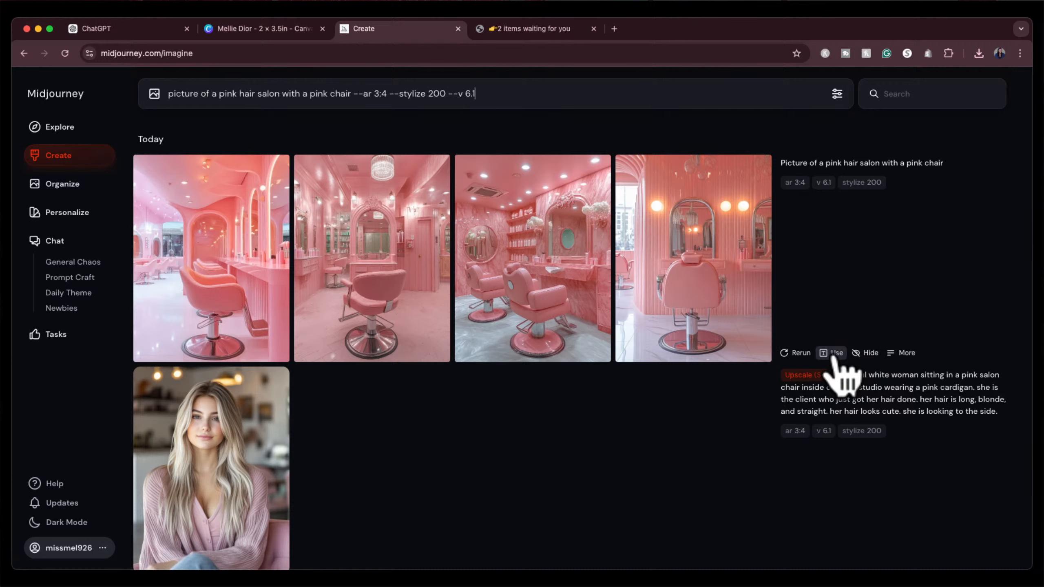
{"action": "double_click", "coordinate": [228, 94]}
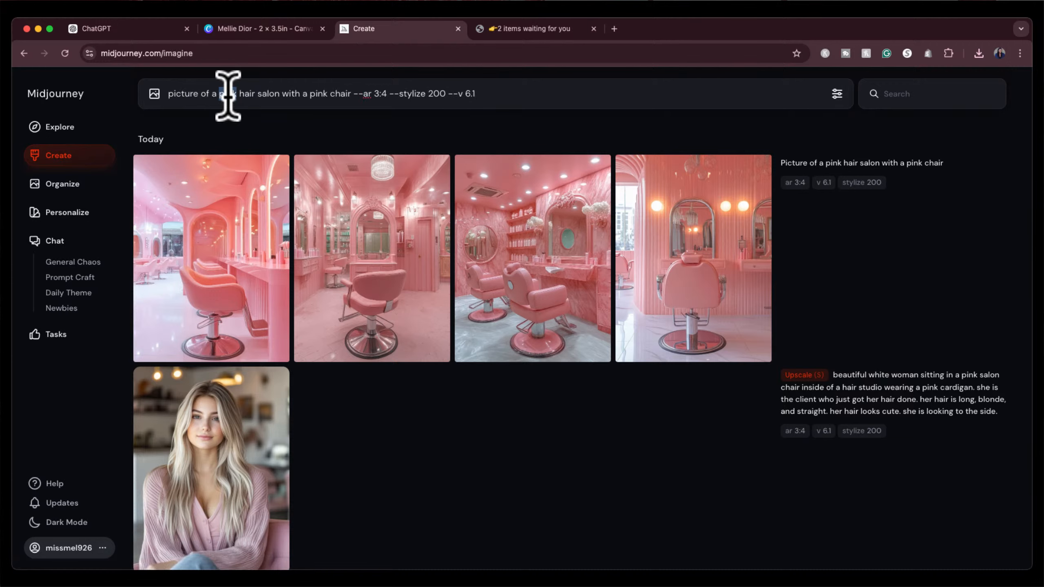
{"action": "type", "text": "water"}
{"action": "type", "text": "e"}
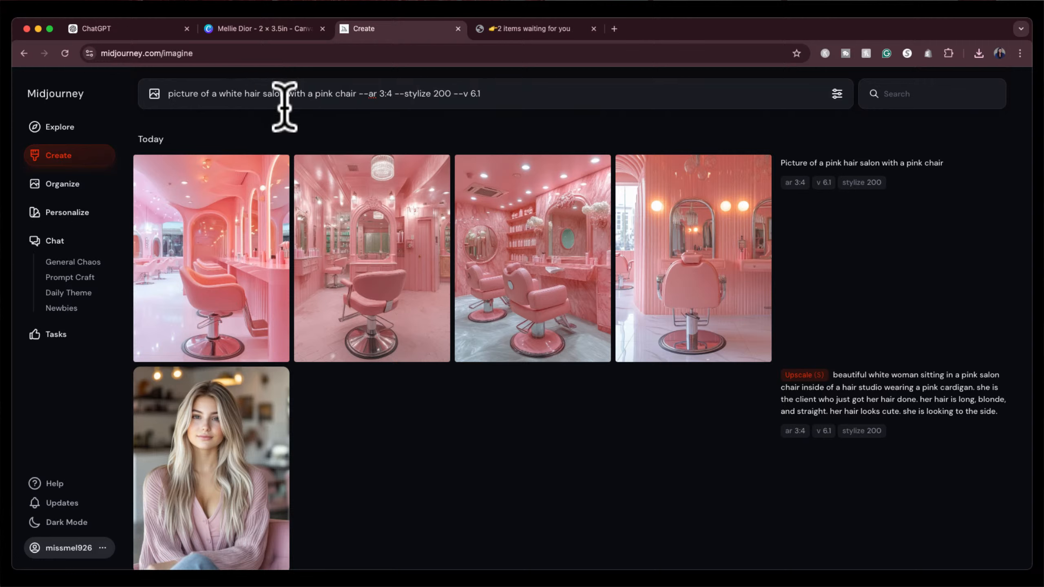
{"action": "left_click", "coordinate": [357, 93]}
{"action": "type", "text": "it looks "}
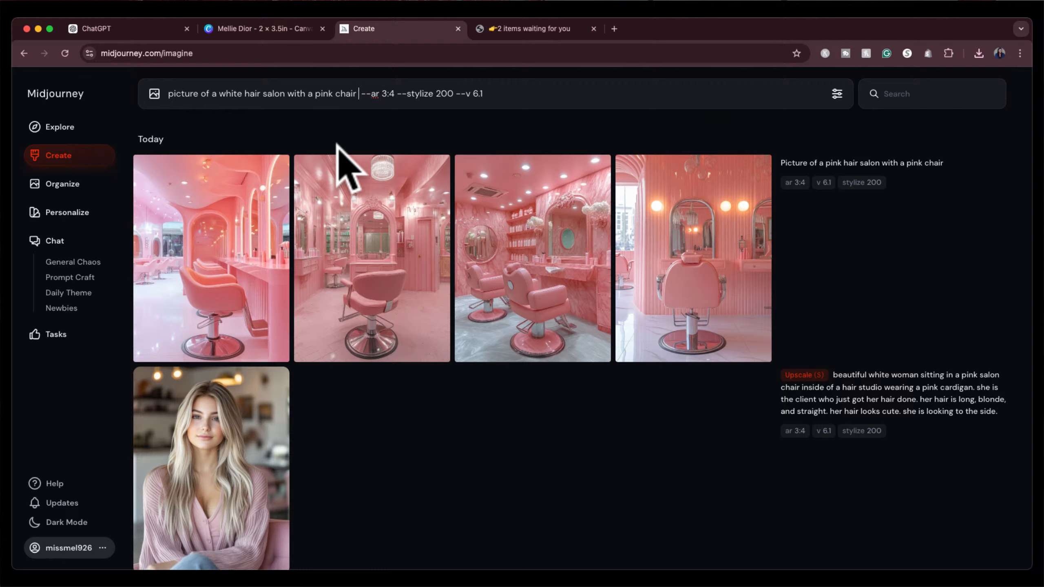
{"action": "type", "text": "luxurious"}
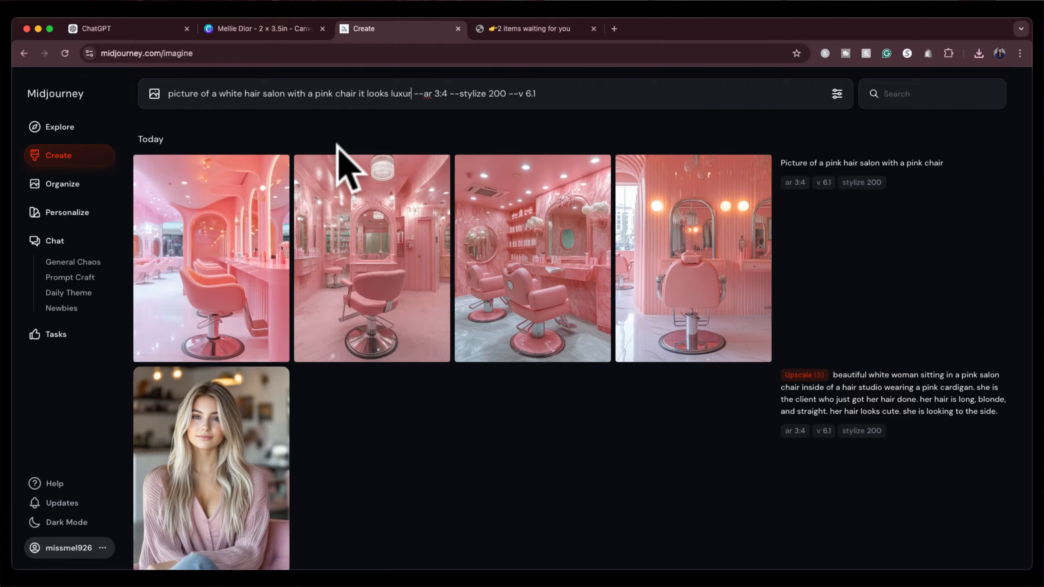
{"action": "type", "text": " gold c"}
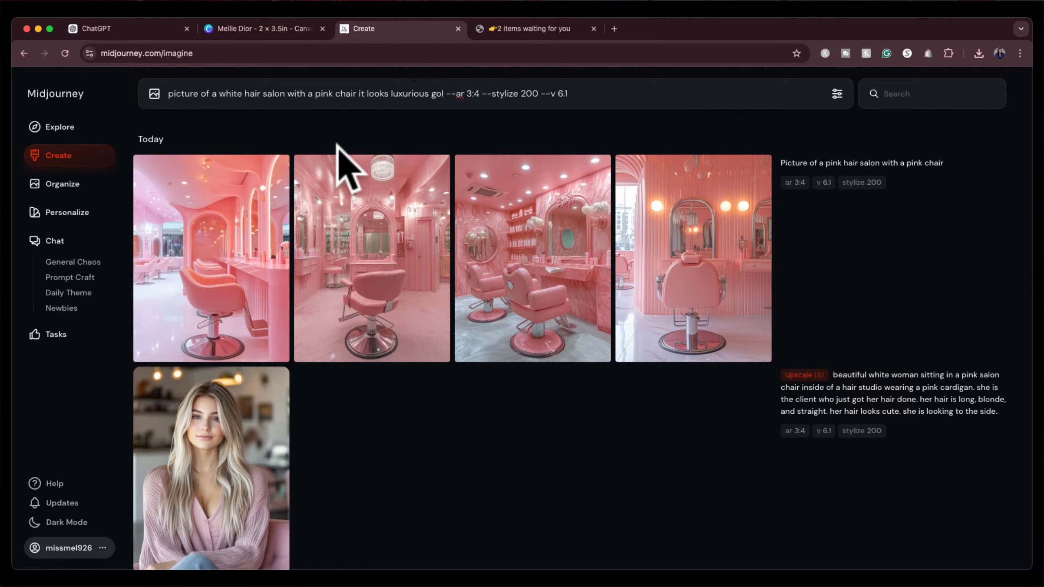
{"action": "type", "text": "handelier"}
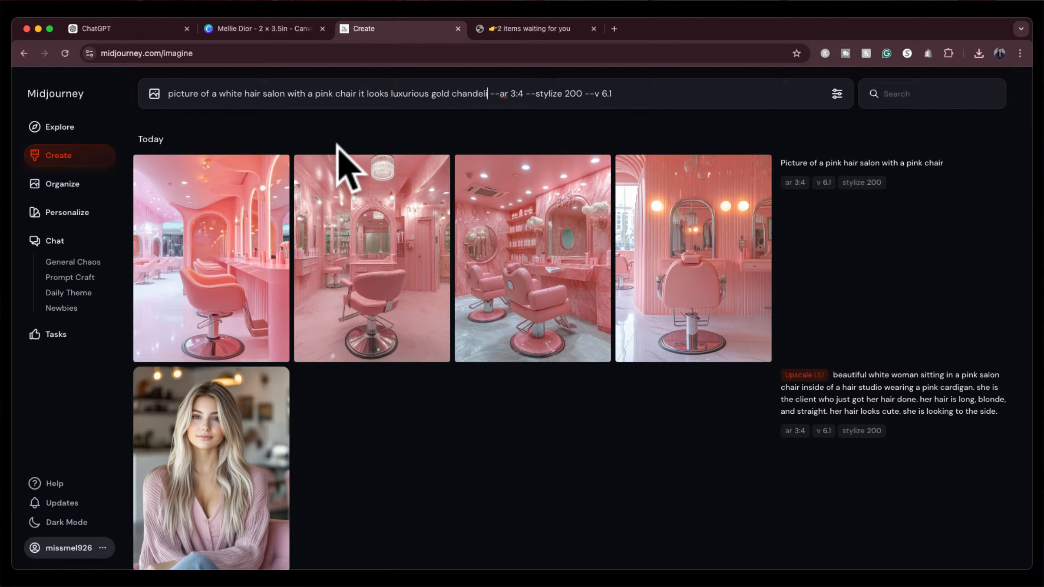
{"action": "type", "text": "s the room"}
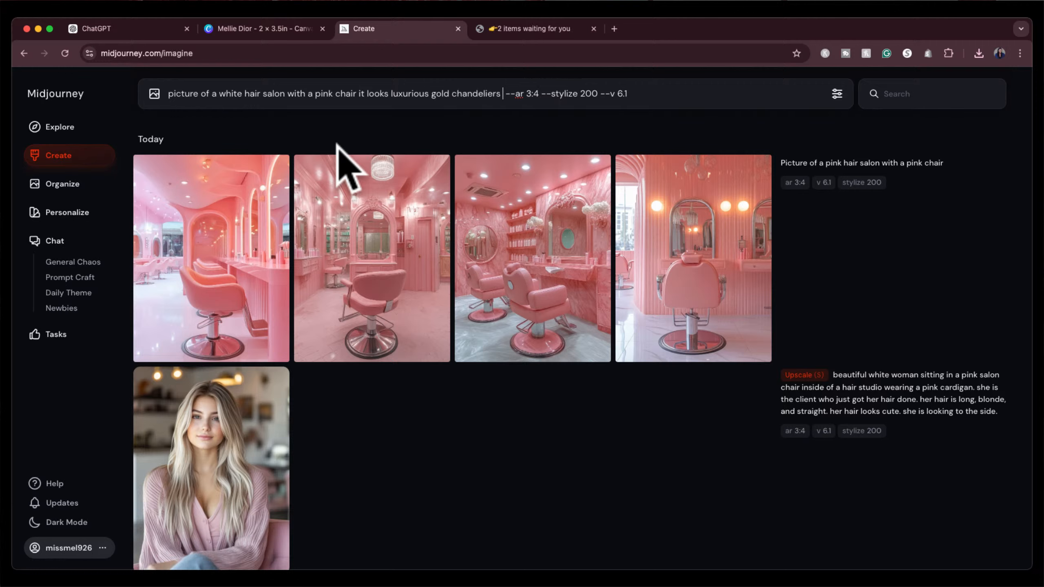
{"action": "type", "text": " is filled wi"}
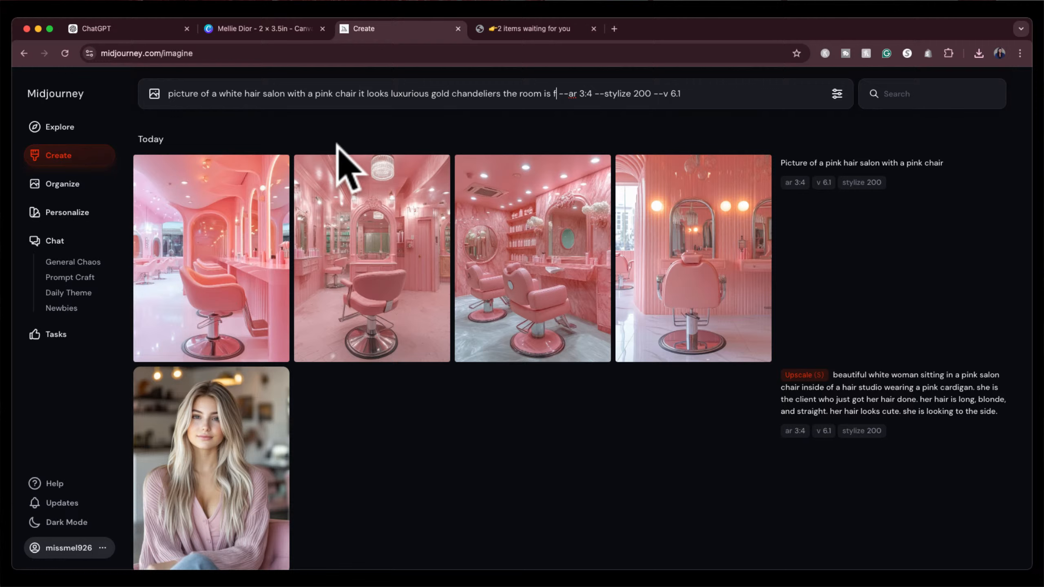
{"action": "type", "text": "th hair styli"}
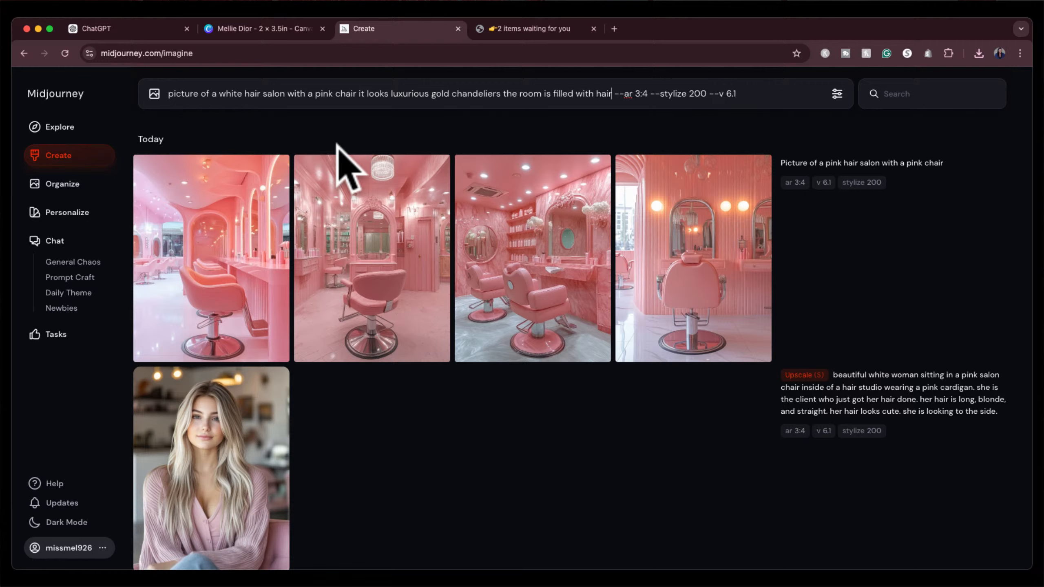
{"action": "type", "text": "sts and"}
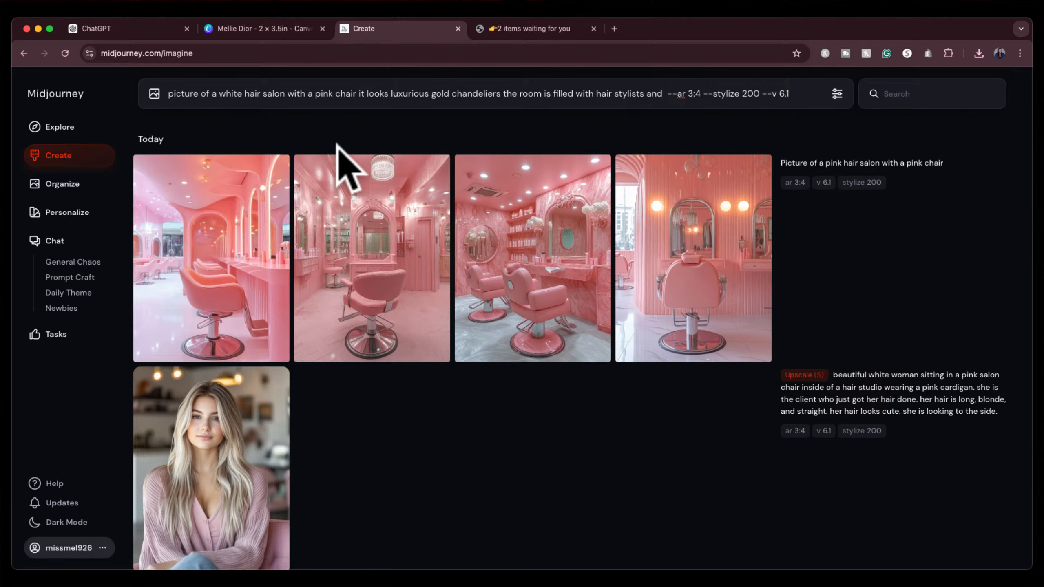
{"action": "type", "text": " clients"}
{"action": "key", "text": "Return"}
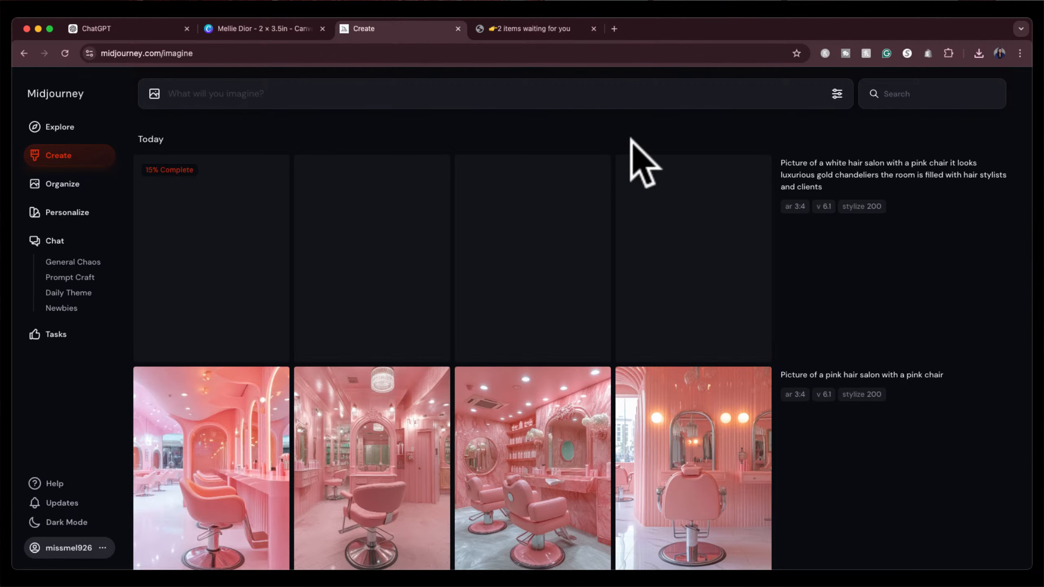
{"action": "scroll", "coordinate": [571, 369], "scroll_direction": "down", "scroll_amount": 7}
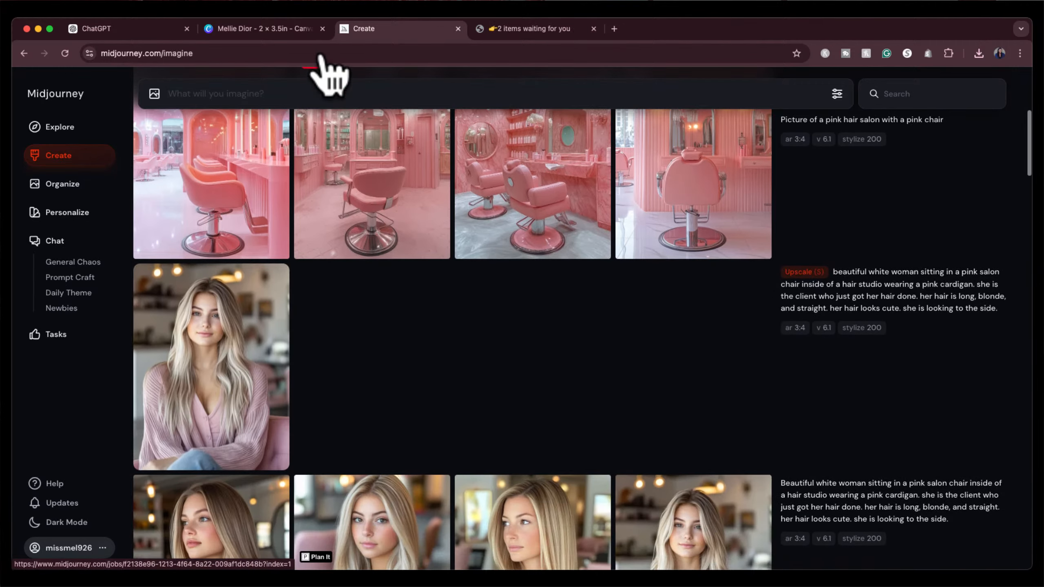
Bring up the Canva business card, scroll through both pages and select the front QR code.
{"action": "left_click", "coordinate": [259, 28]}
{"action": "scroll", "coordinate": [325, 188], "scroll_direction": "up", "scroll_amount": 10}
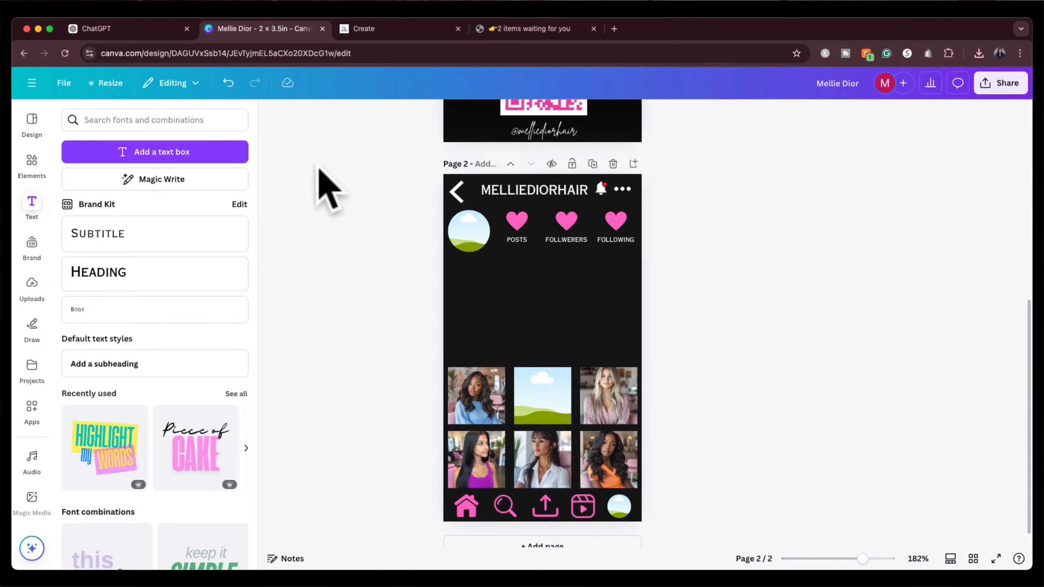
{"action": "scroll", "coordinate": [321, 169], "scroll_direction": "down", "scroll_amount": 6}
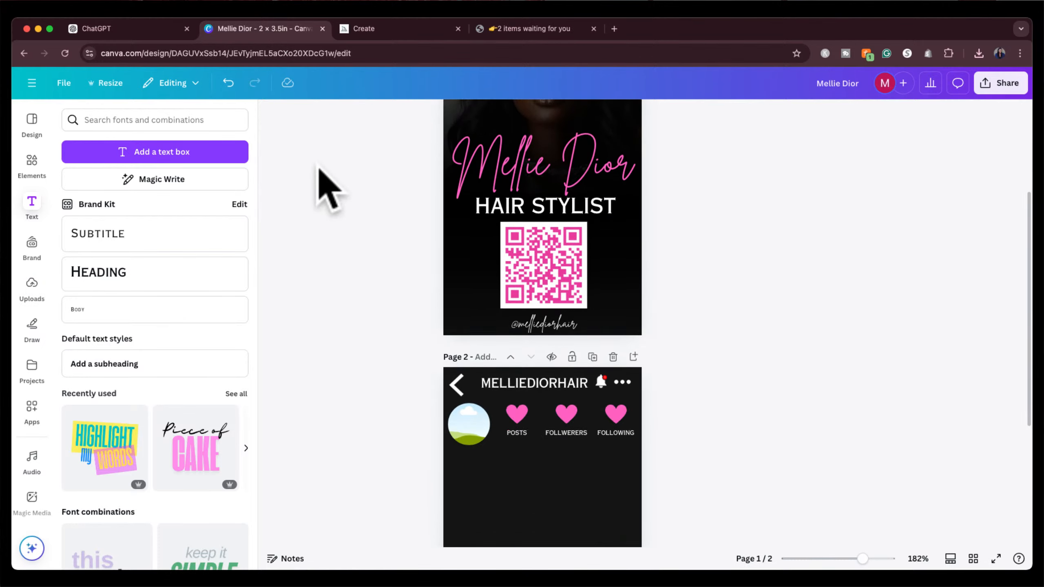
{"action": "scroll", "coordinate": [321, 170], "scroll_direction": "up", "scroll_amount": 6}
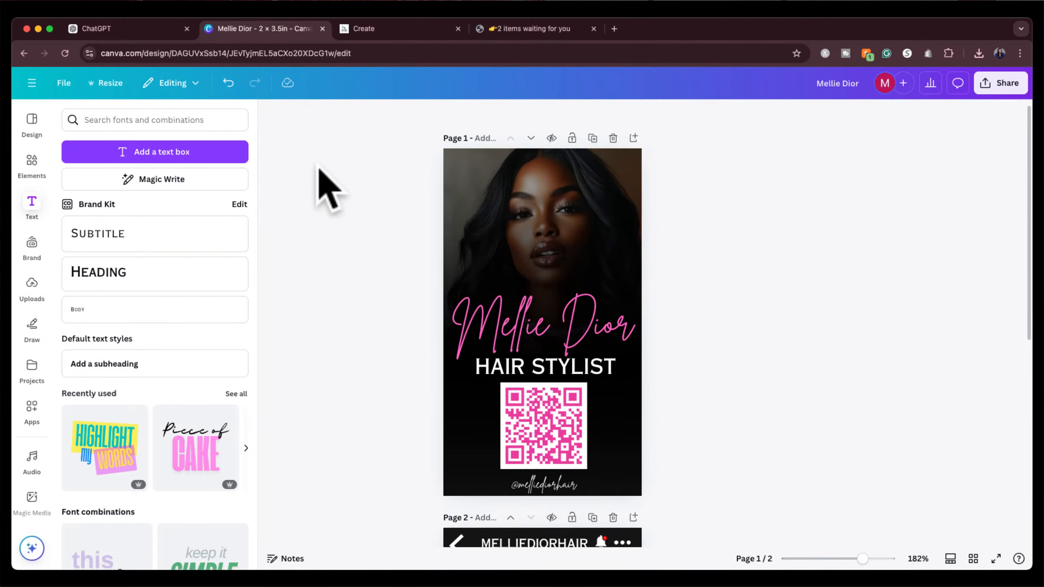
{"action": "scroll", "coordinate": [320, 169], "scroll_direction": "down", "scroll_amount": 3}
{"action": "scroll", "coordinate": [319, 168], "scroll_direction": "down", "scroll_amount": 2}
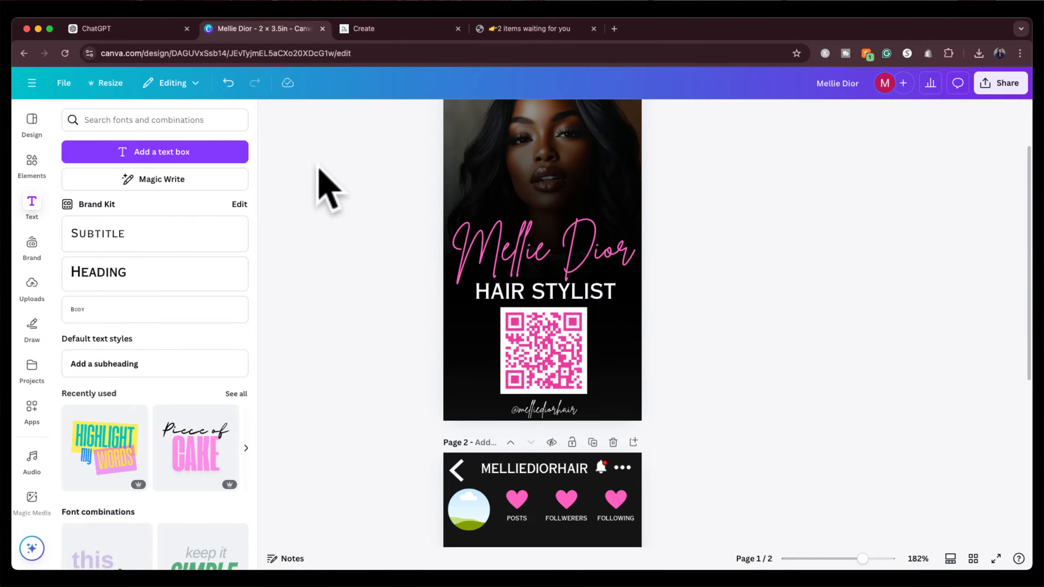
{"action": "left_click", "coordinate": [540, 349]}
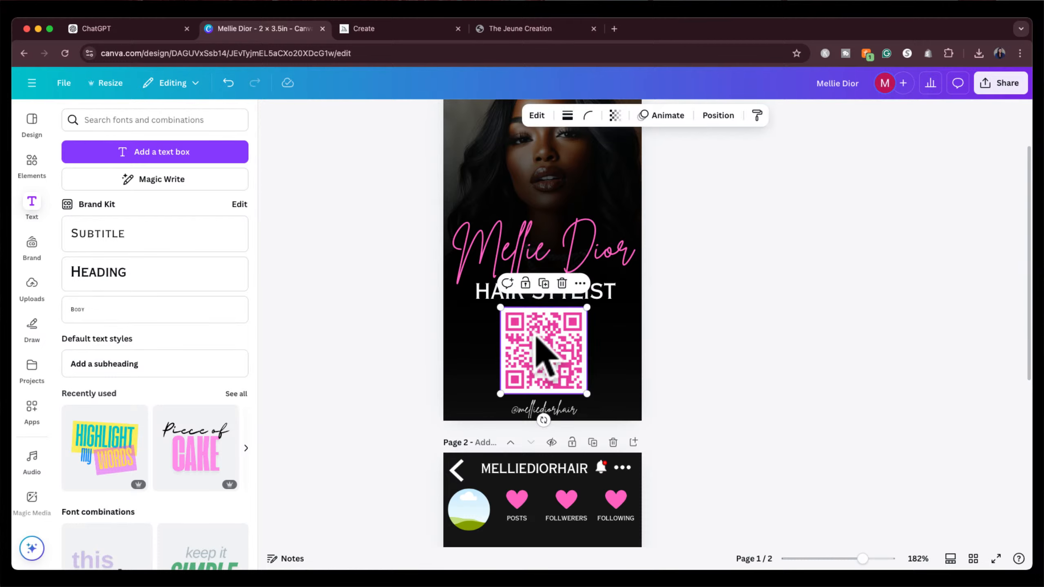
Check the QR code's link URL in its settings, then close them and deselect.
{"action": "left_click", "coordinate": [536, 116]}
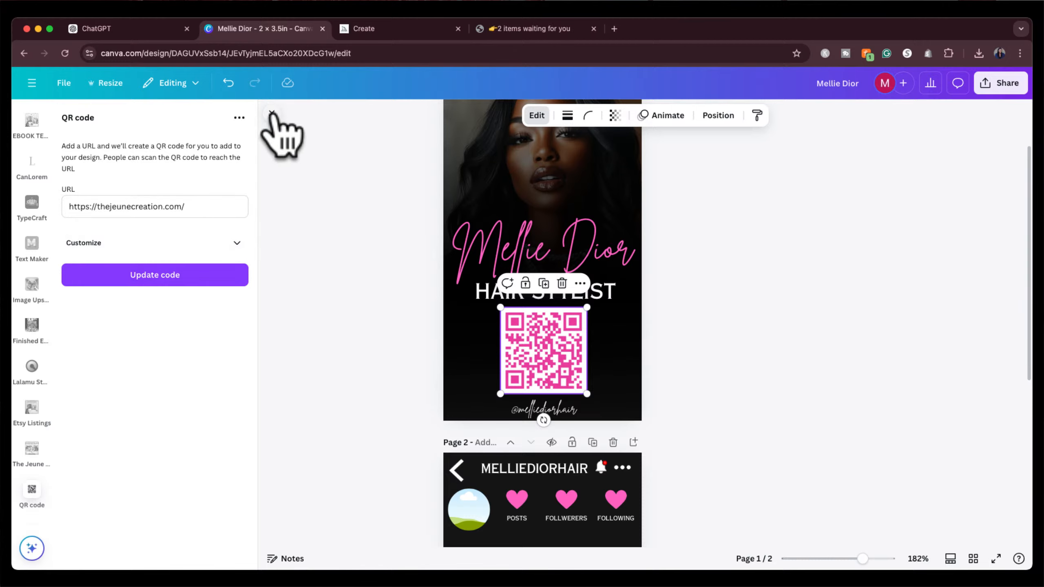
{"action": "left_click", "coordinate": [272, 112]}
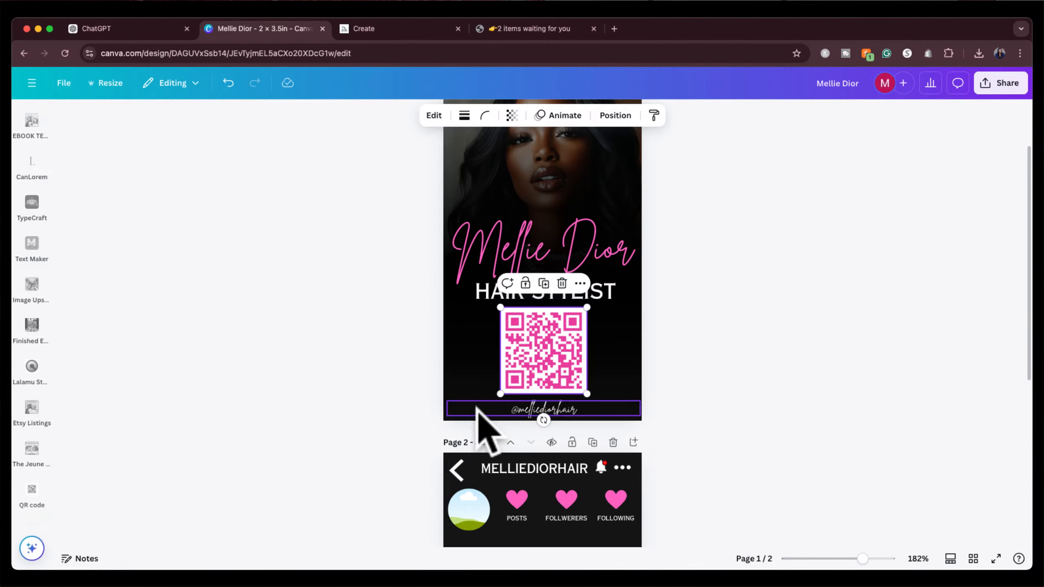
{"action": "left_click", "coordinate": [373, 367]}
Scroll to the back-page photo grid, then return to the finished white-salon images in Midjourney.
{"action": "scroll", "coordinate": [449, 409], "scroll_direction": "down", "scroll_amount": 5}
{"action": "scroll", "coordinate": [448, 409], "scroll_direction": "down", "scroll_amount": 3}
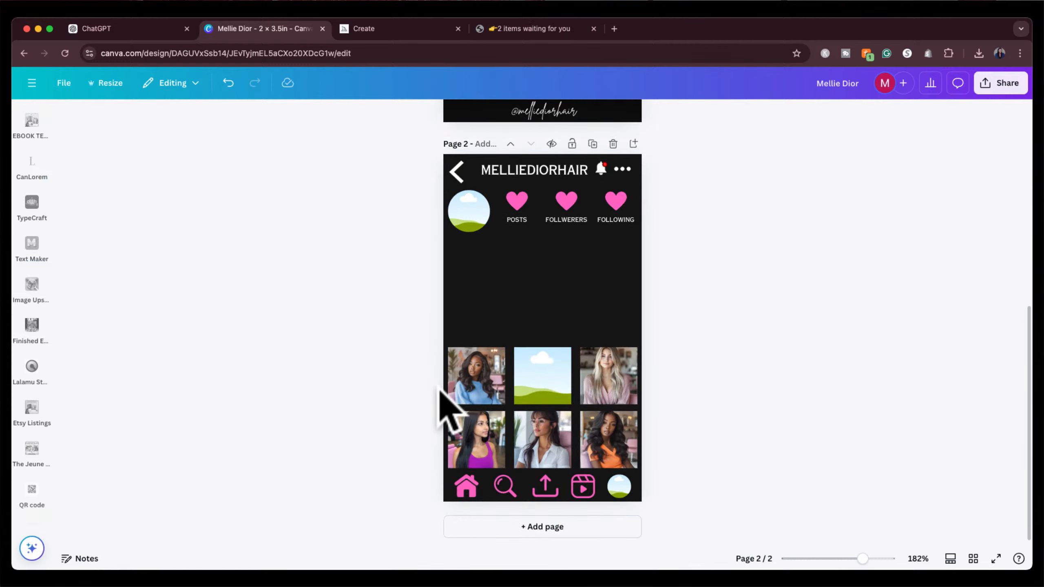
{"action": "left_click", "coordinate": [401, 30]}
{"action": "scroll", "coordinate": [369, 326], "scroll_direction": "up", "scroll_amount": 6}
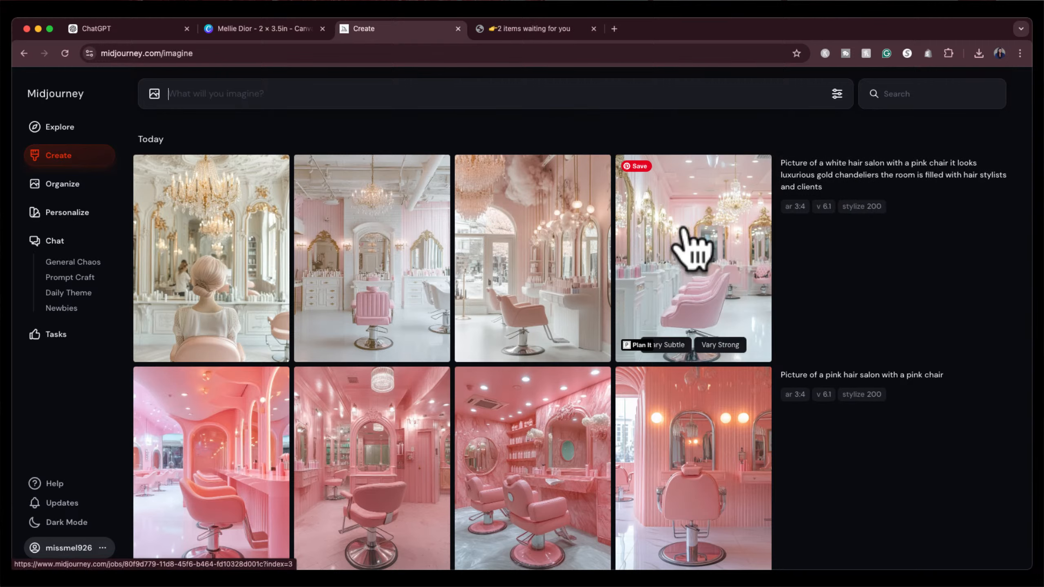
Start a Subtle upscale of the third white-salon image with cloud-like chandeliers.
{"action": "left_click", "coordinate": [519, 279]}
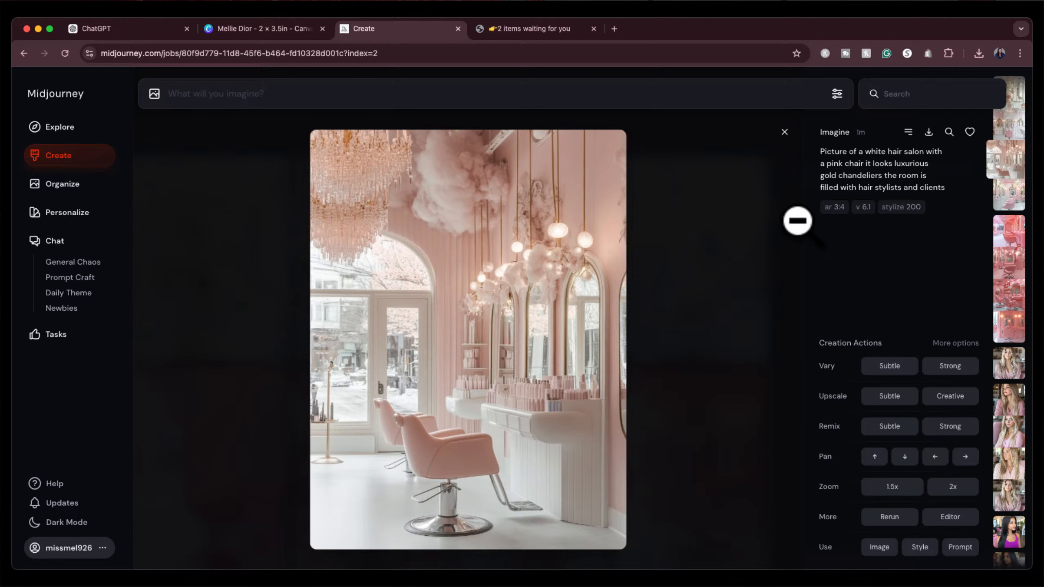
{"action": "left_click_drag", "start_coordinate": [905, 208], "coordinate": [473, 257]}
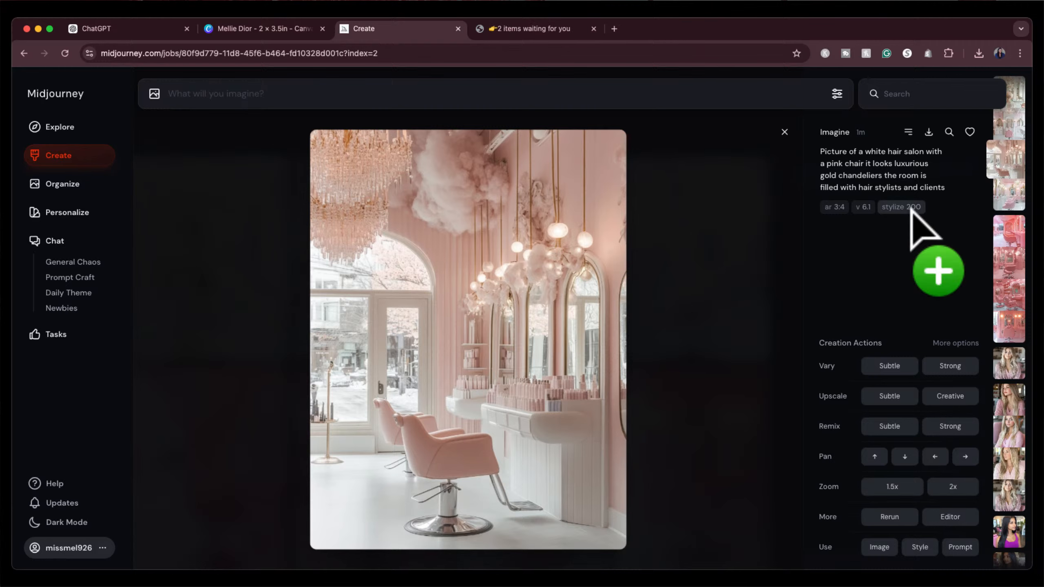
{"action": "mouse_move", "coordinate": [910, 207]}
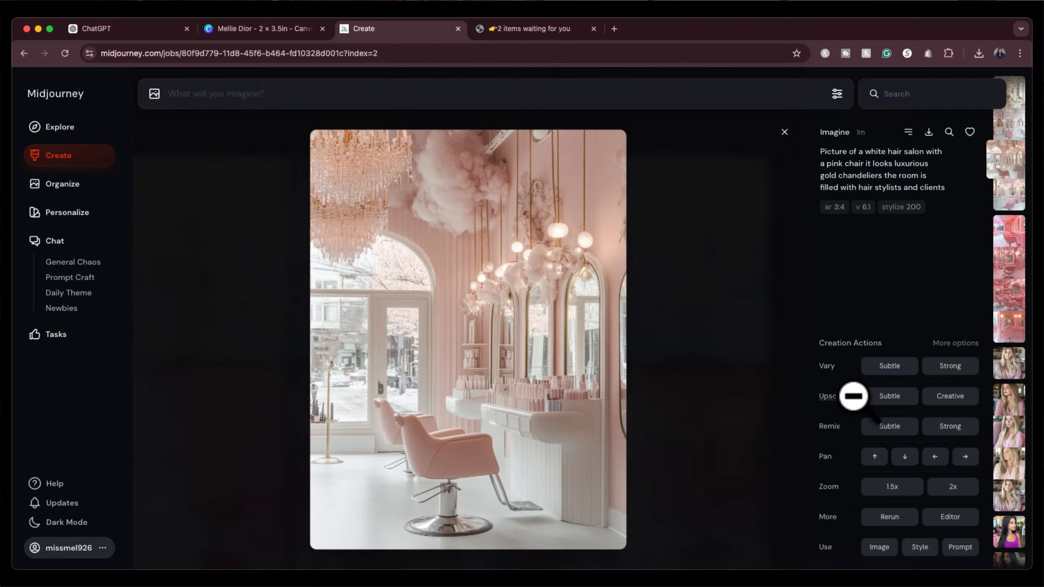
{"action": "left_click", "coordinate": [889, 396]}
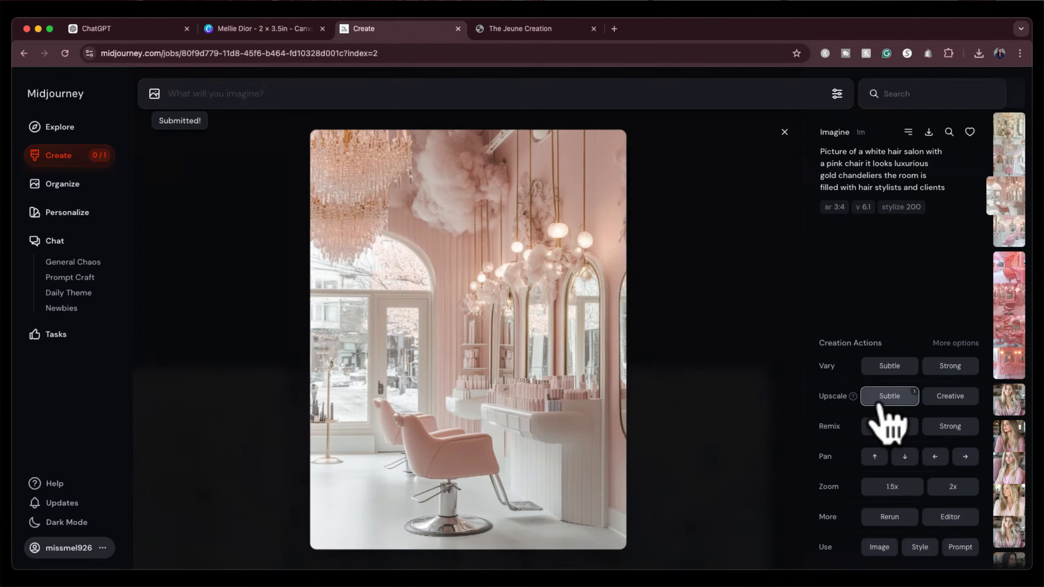
{"action": "left_click", "coordinate": [784, 133]}
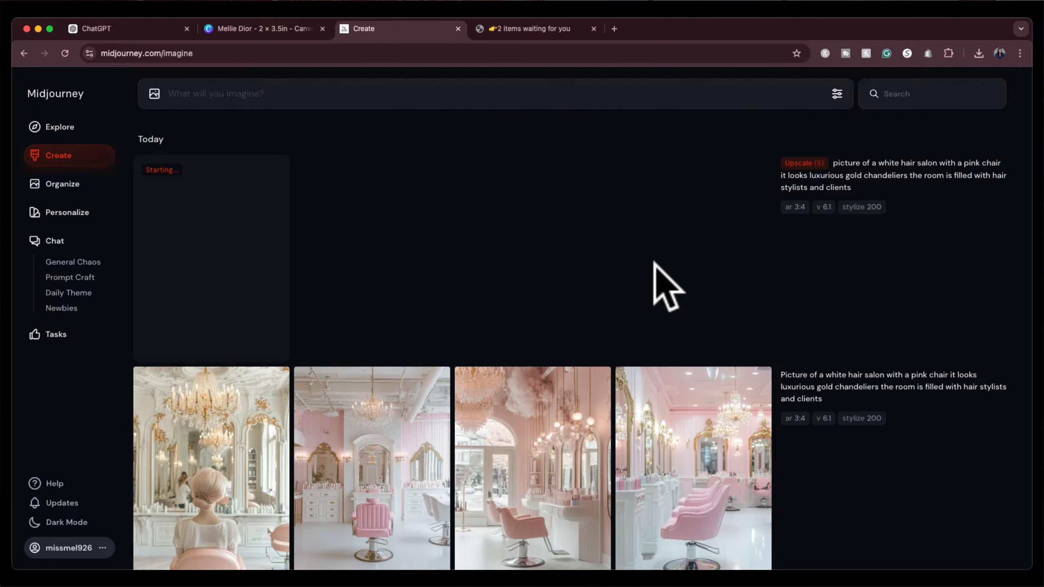
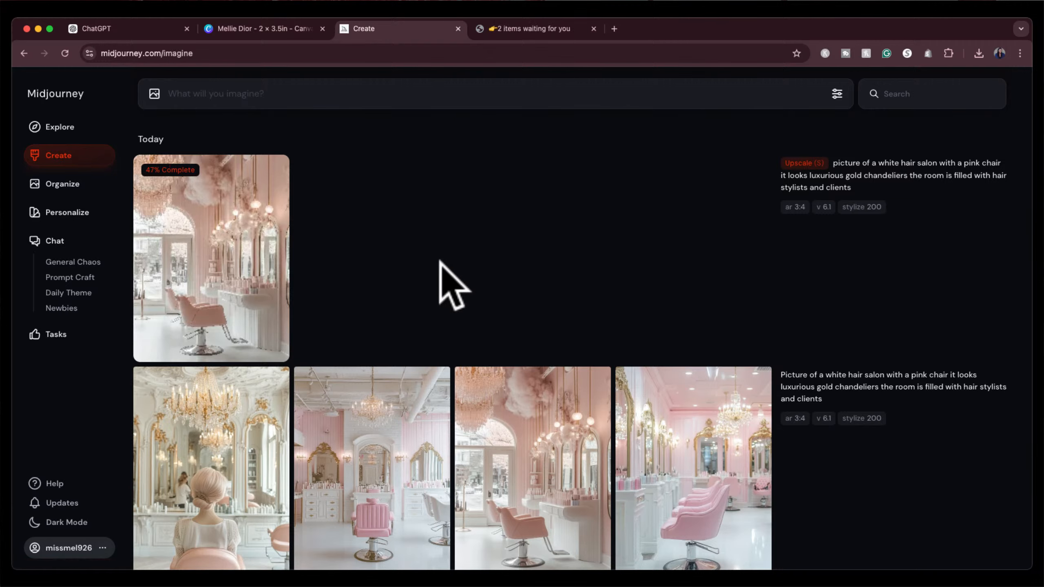
Return to the Canva business card design, showing the page 2 profile-grid mockup.
{"action": "left_click", "coordinate": [268, 29]}
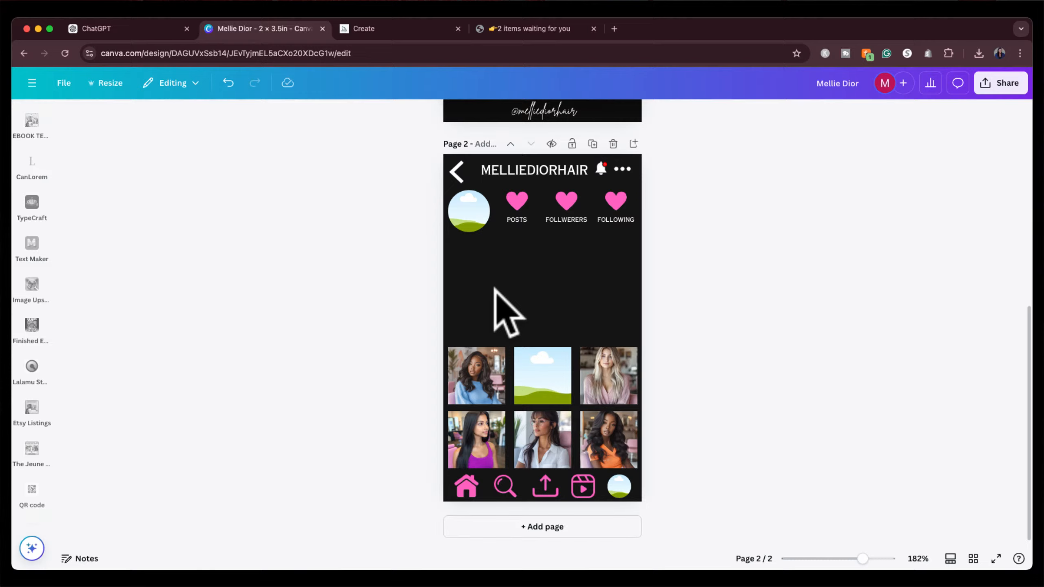
Search Elements for 'rect' and add a pink rectangle, resized into a thin half-width bar.
{"action": "scroll", "coordinate": [35, 169], "scroll_direction": "up", "scroll_amount": 1}
{"action": "scroll", "coordinate": [34, 173], "scroll_direction": "up", "scroll_amount": 5}
{"action": "left_click", "coordinate": [31, 163]}
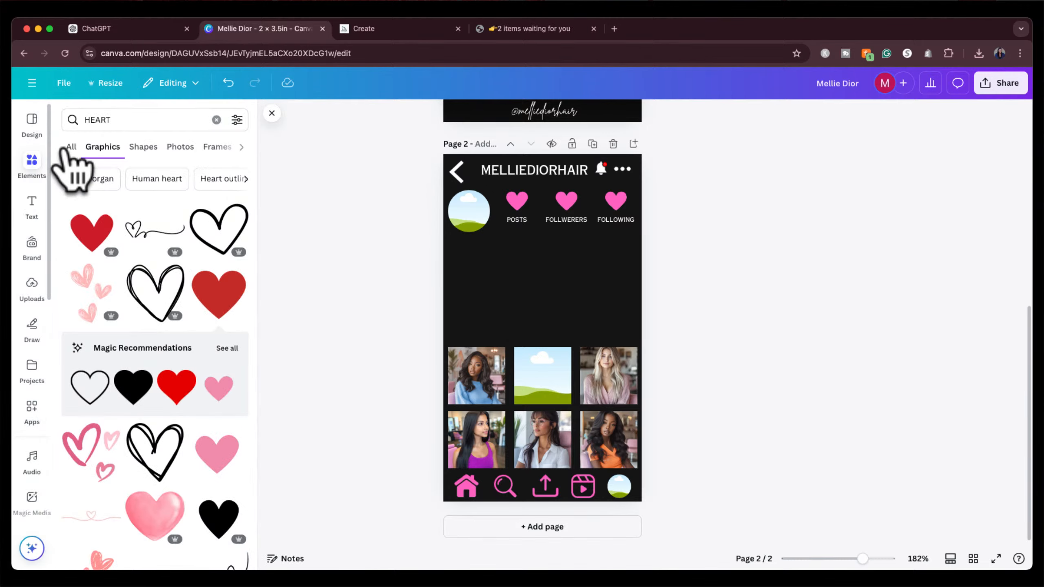
{"action": "left_click", "coordinate": [132, 117]}
{"action": "type", "text": "rect"}
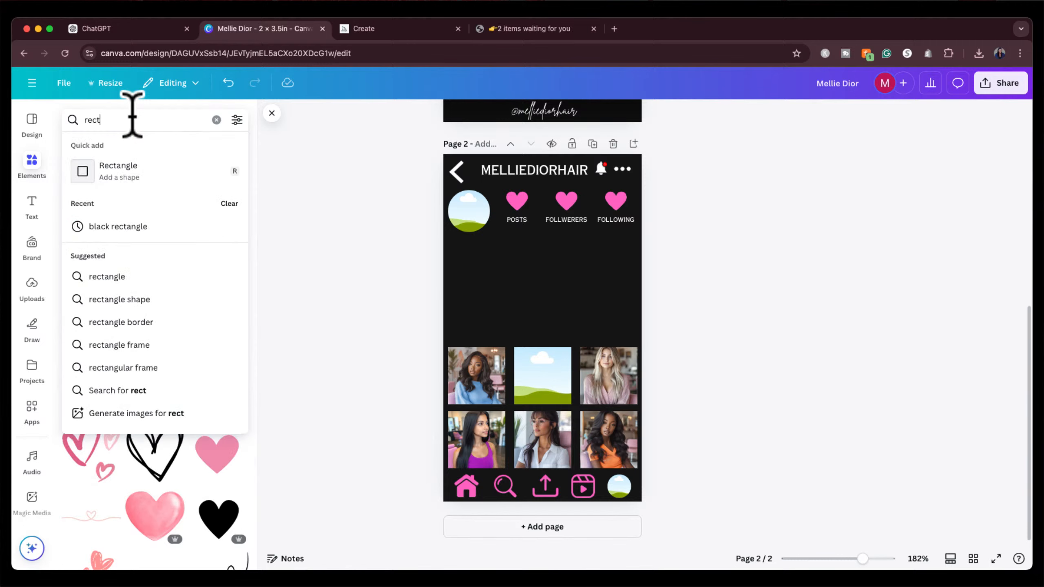
{"action": "left_click", "coordinate": [146, 170]}
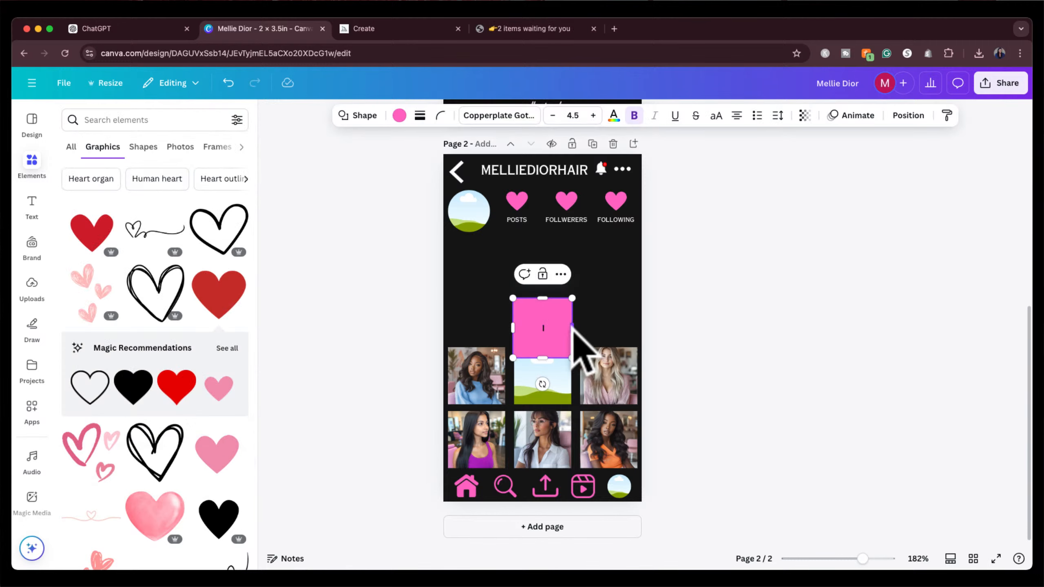
{"action": "left_click_drag", "start_coordinate": [572, 327], "coordinate": [609, 273]}
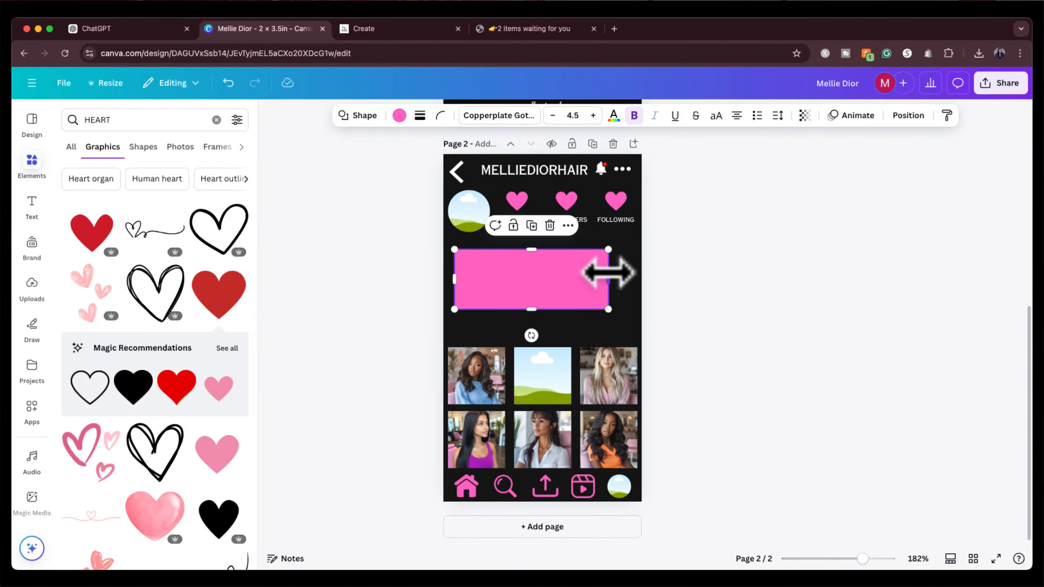
{"action": "left_click_drag", "start_coordinate": [531, 309], "coordinate": [531, 265]}
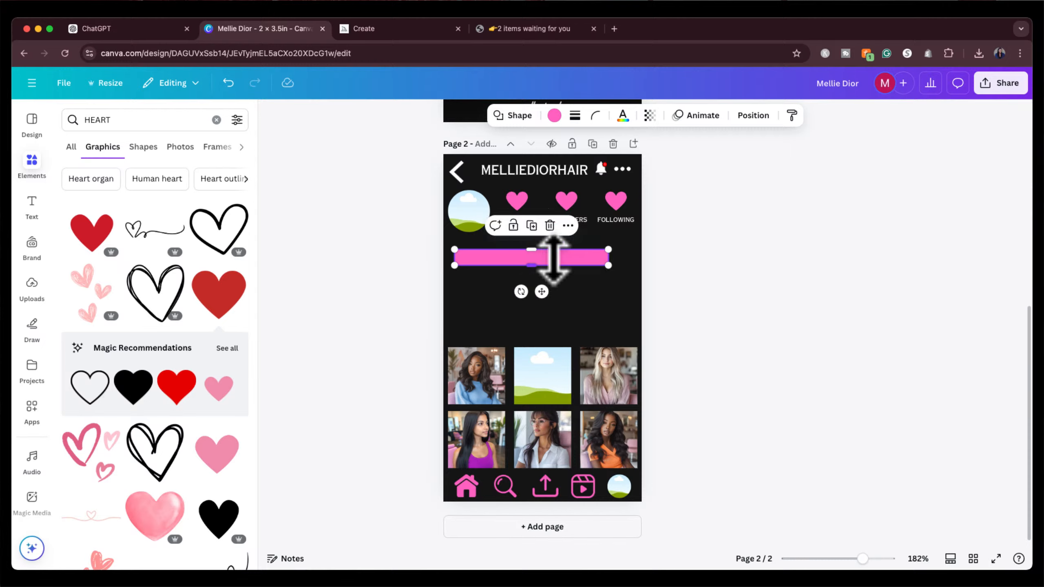
{"action": "left_click_drag", "start_coordinate": [609, 257], "coordinate": [510, 261]}
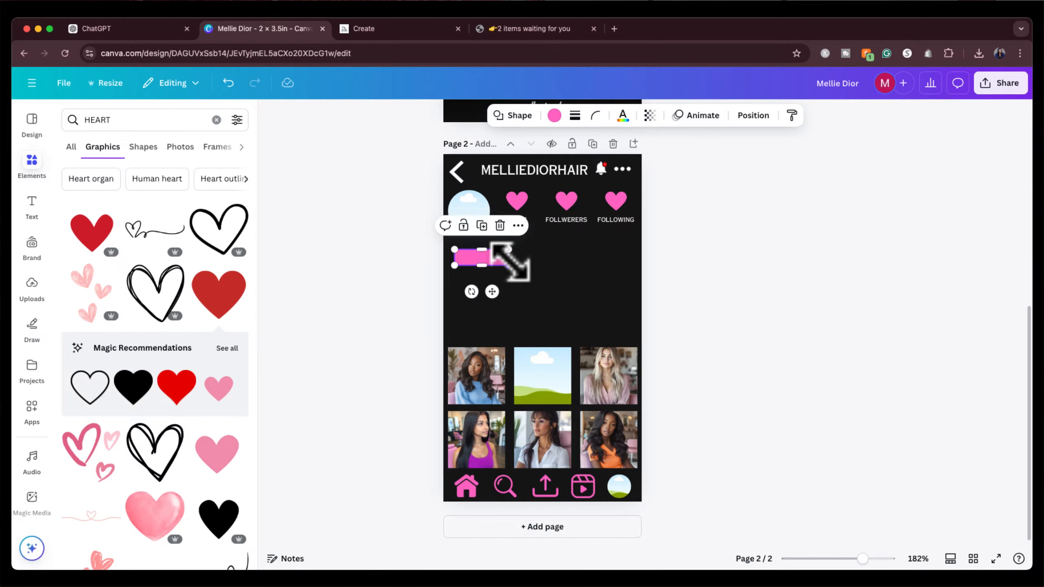
Duplicate the bar twice and space the three pink bars evenly in a row.
{"action": "left_click", "coordinate": [482, 225]}
{"action": "left_click", "coordinate": [477, 220]}
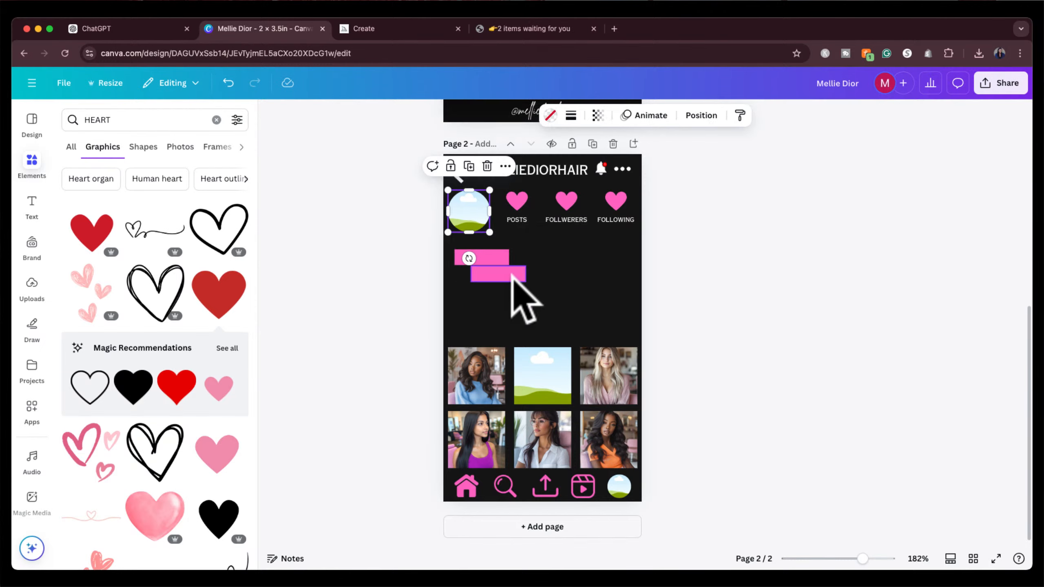
{"action": "left_click", "coordinate": [499, 270]}
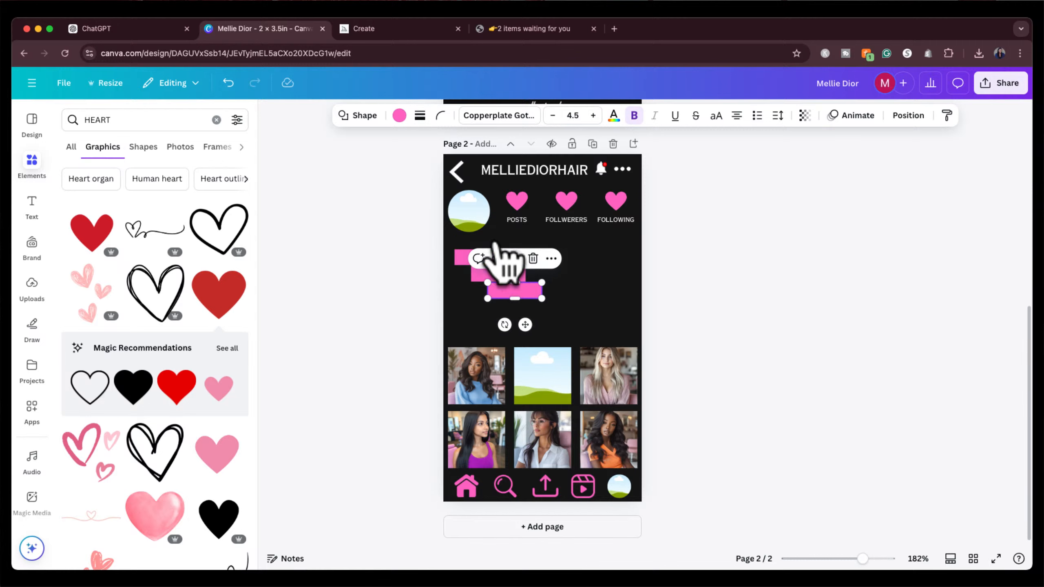
{"action": "left_click_drag", "start_coordinate": [525, 288], "coordinate": [620, 255]}
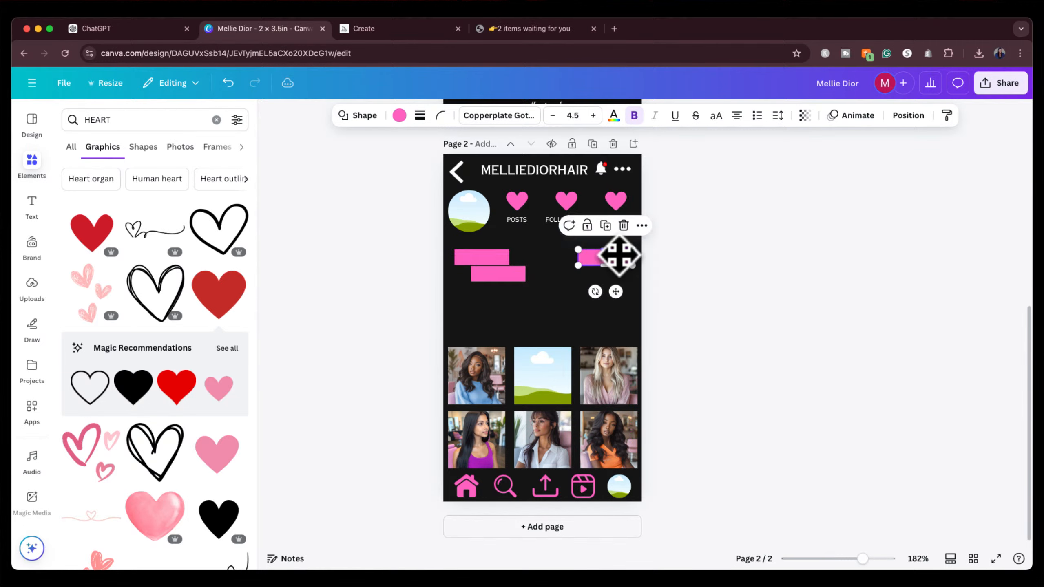
{"action": "left_click_drag", "start_coordinate": [498, 274], "coordinate": [548, 259]}
{"action": "left_click", "coordinate": [544, 292]}
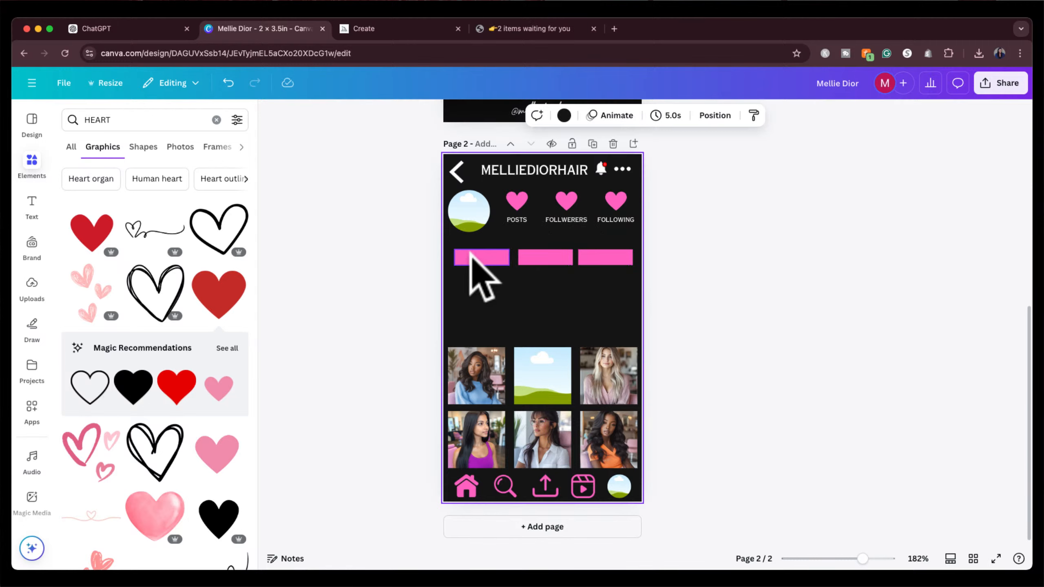
{"action": "left_click_drag", "start_coordinate": [467, 242], "coordinate": [603, 261]}
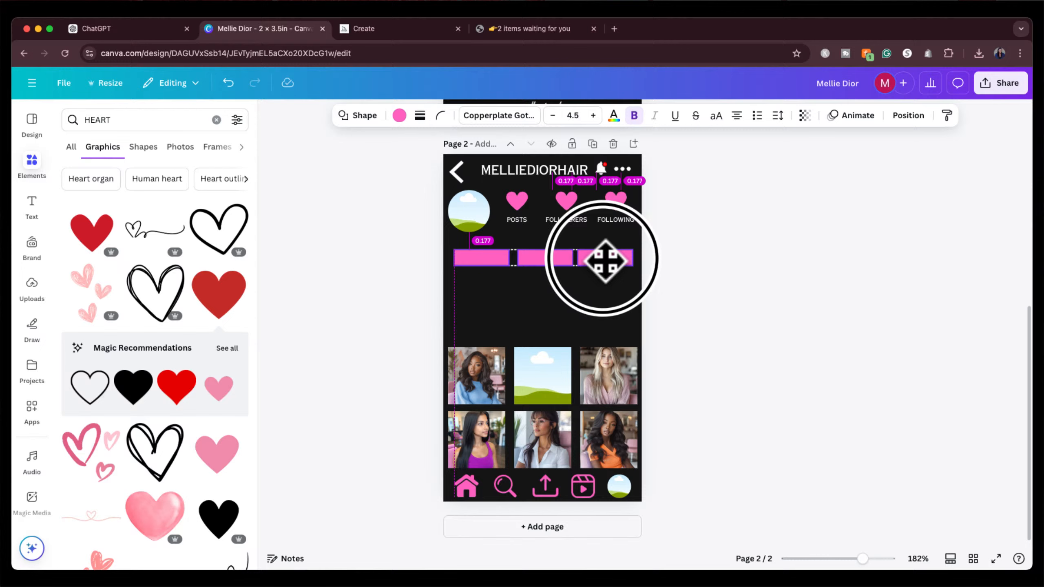
{"action": "left_click_drag", "start_coordinate": [604, 261], "coordinate": [601, 256]}
{"action": "left_click", "coordinate": [680, 254]}
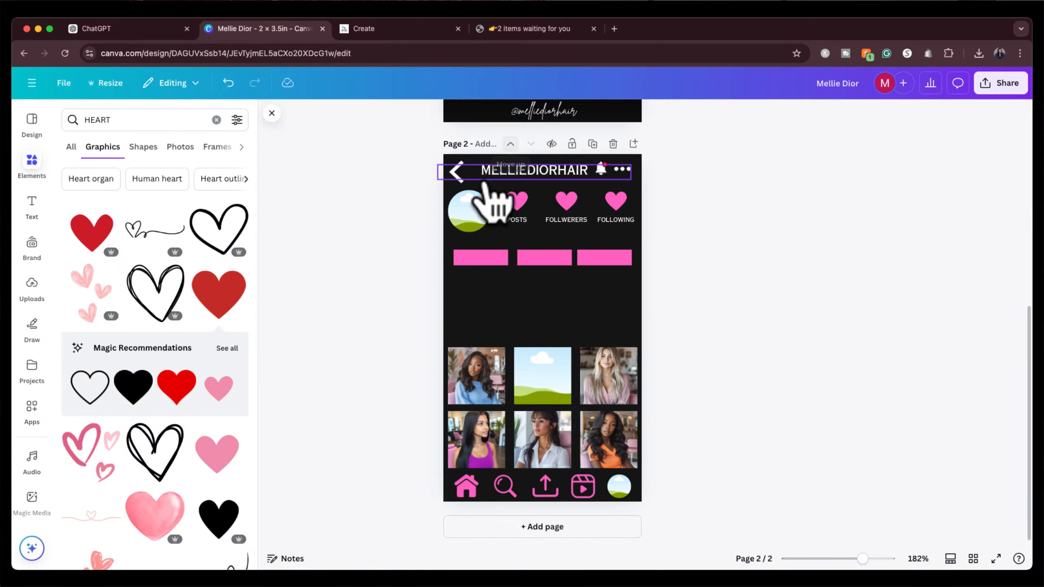
Correct the misspelled FOLLWERERS label to FOLLOWERS.
{"action": "double_click", "coordinate": [566, 219]}
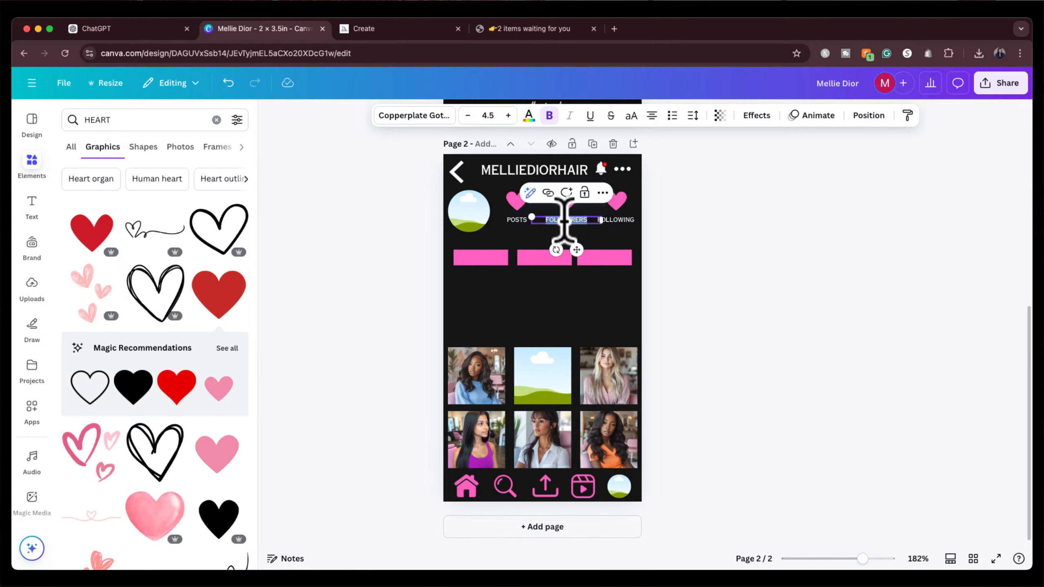
{"action": "key", "text": "BackSpace"}
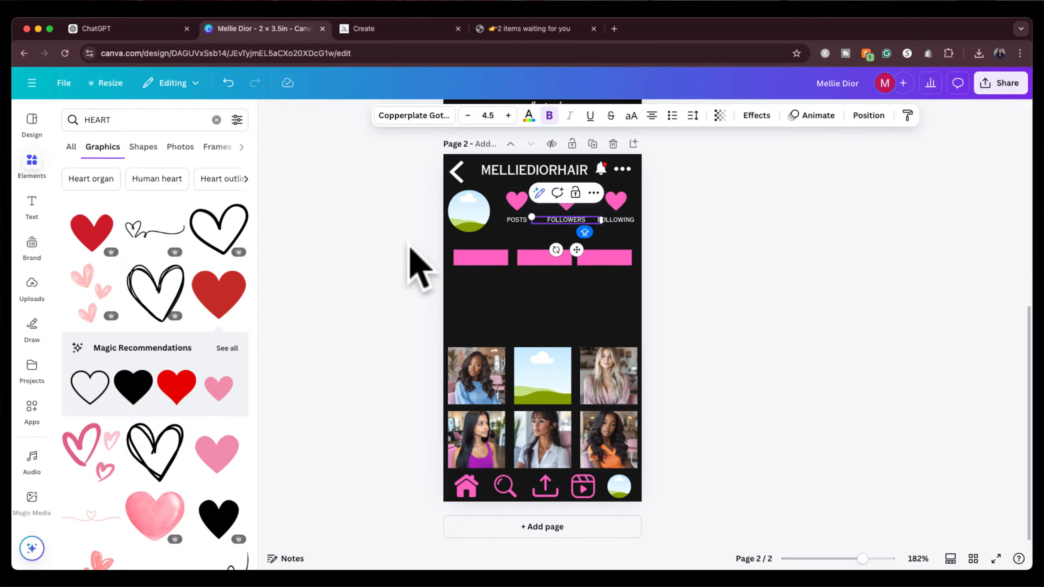
{"action": "left_click", "coordinate": [417, 263]}
Copy the label onto the left pink bar and make it a black FOLLOW label.
{"action": "left_click", "coordinate": [558, 222]}
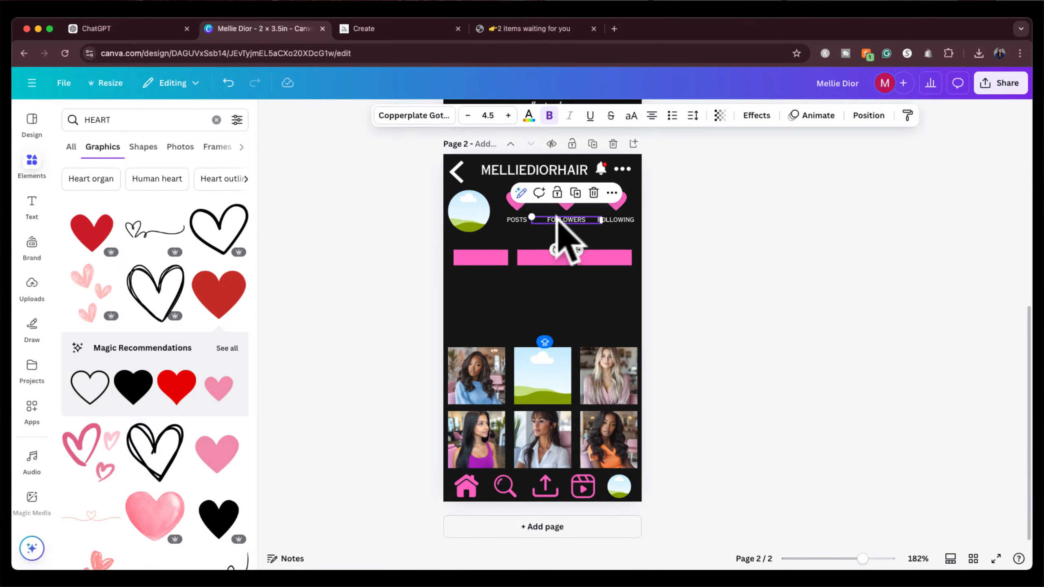
{"action": "left_click", "coordinate": [480, 258]}
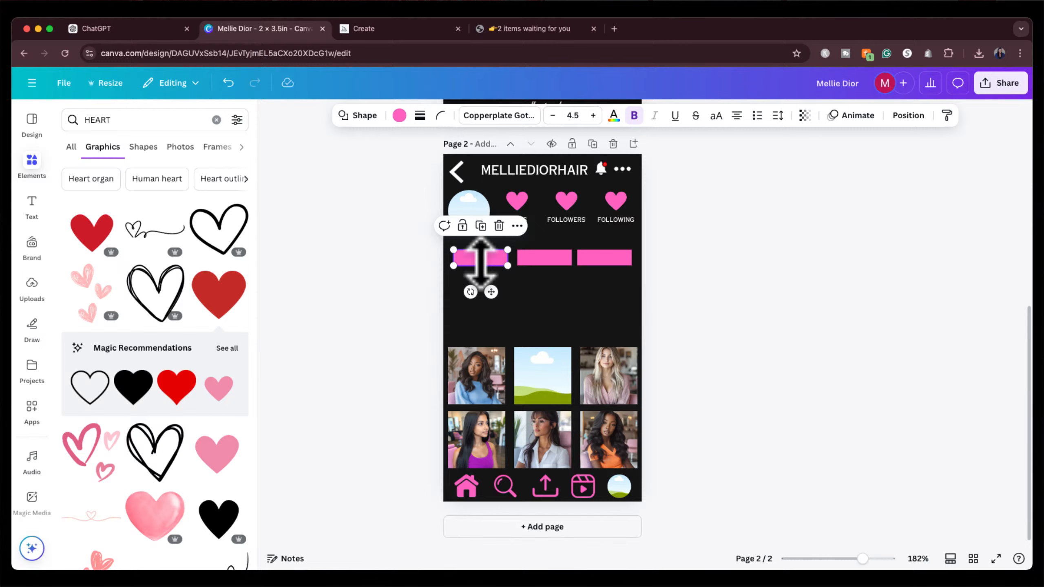
{"action": "key", "text": "Tab"}
{"action": "left_click_drag", "start_coordinate": [596, 263], "coordinate": [495, 291]}
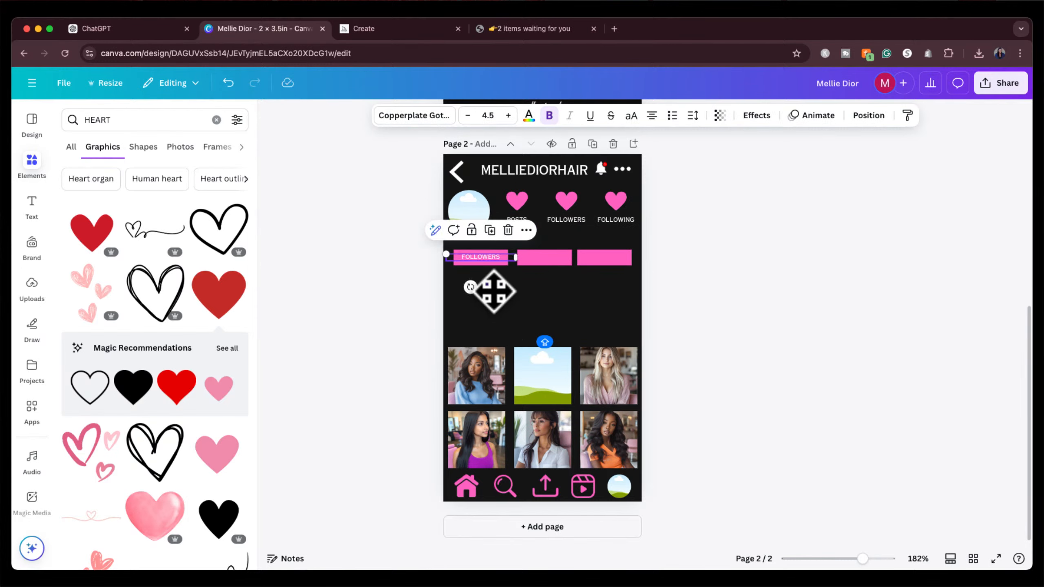
{"action": "double_click", "coordinate": [479, 257]}
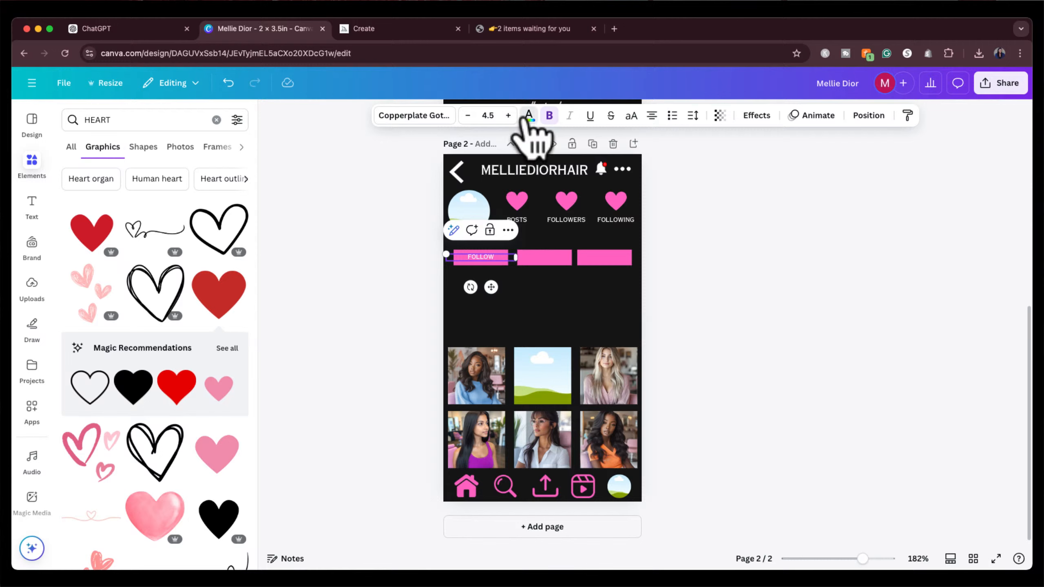
{"action": "left_click", "coordinate": [529, 115]}
{"action": "left_click", "coordinate": [107, 206]}
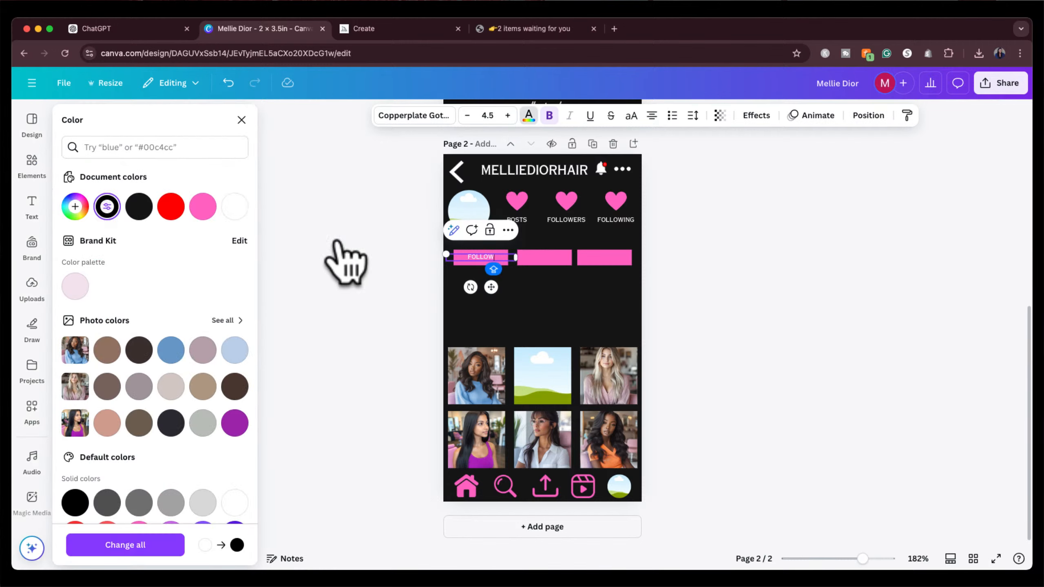
{"action": "left_click", "coordinate": [107, 206]}
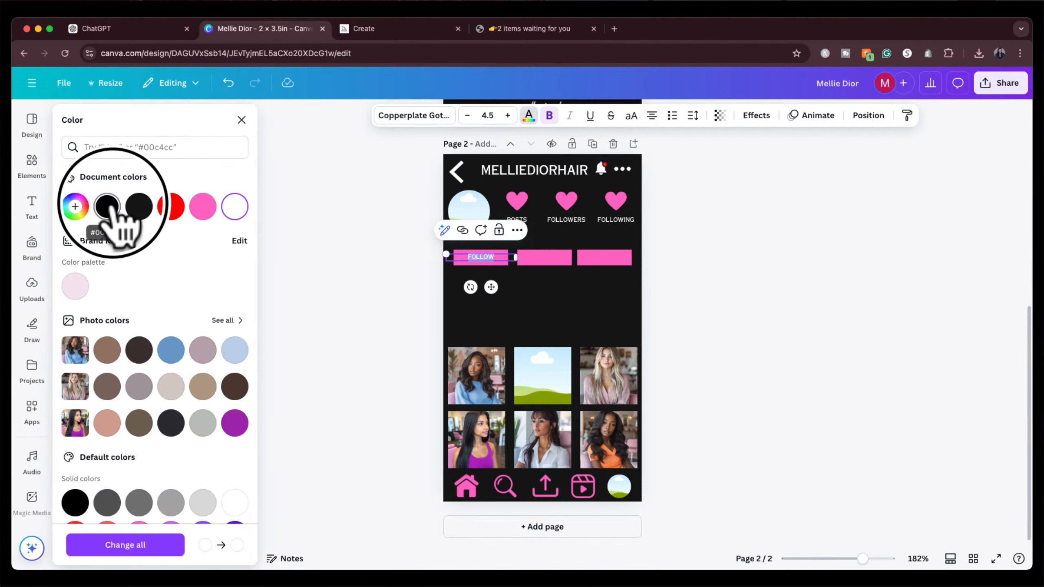
{"action": "left_click", "coordinate": [480, 257]}
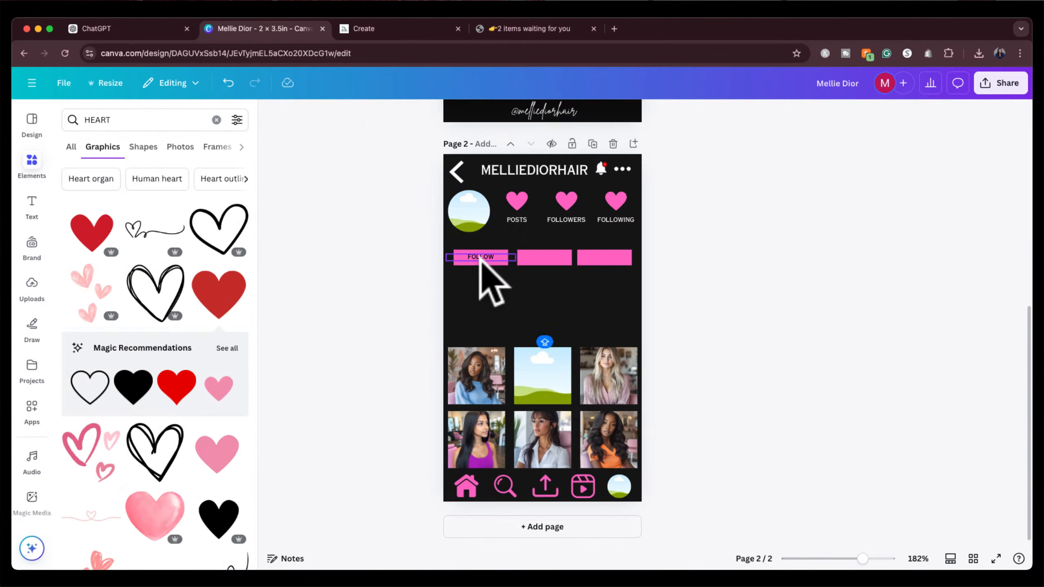
Copy the FOLLOW label onto the middle bar as a centred MESSAGE label.
{"action": "left_click", "coordinate": [489, 230]}
{"action": "left_click_drag", "start_coordinate": [510, 290], "coordinate": [555, 261]}
{"action": "left_click", "coordinate": [558, 257]}
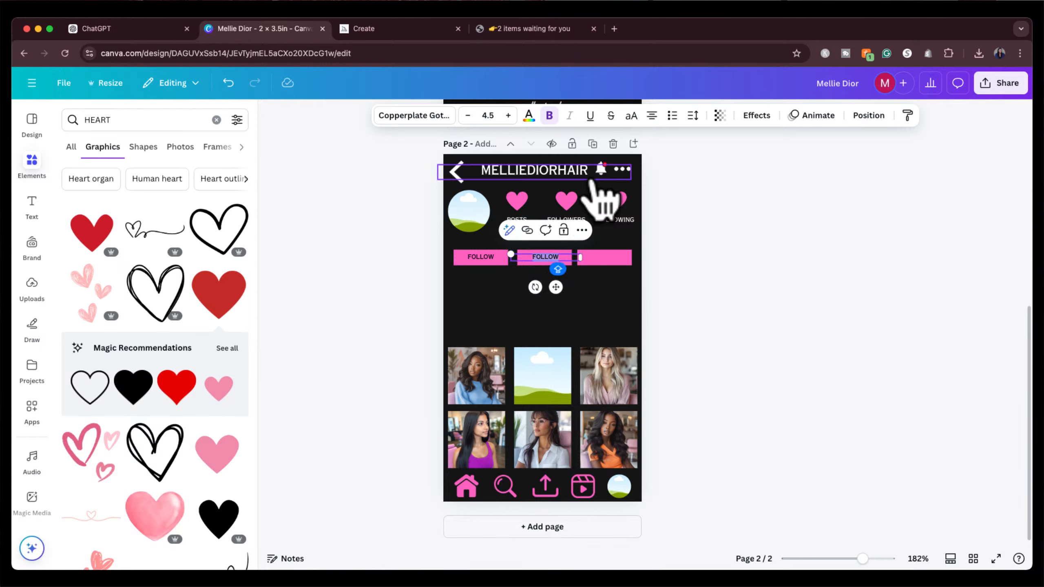
{"action": "type", "text": "MESSAGE"}
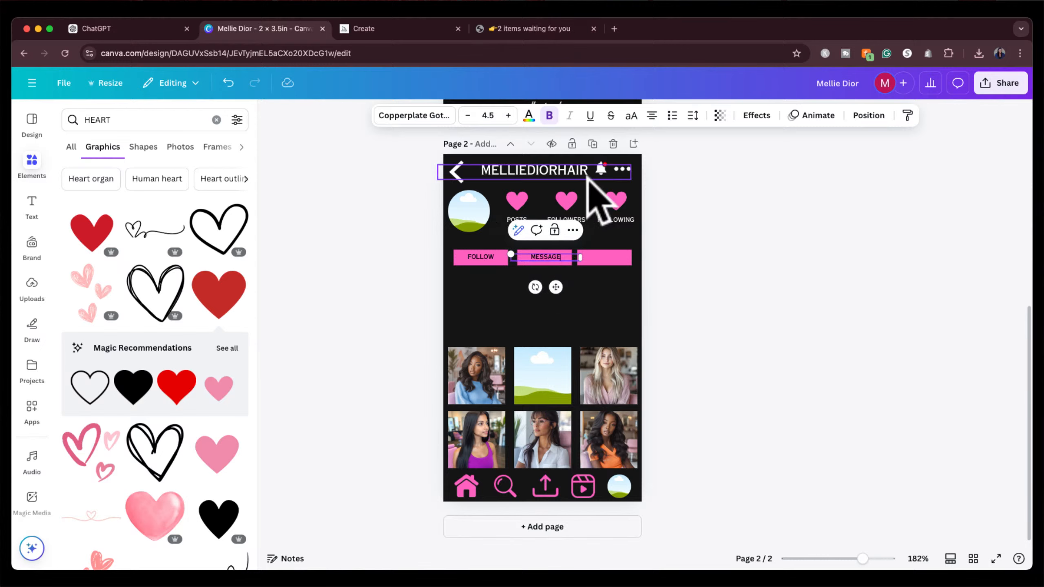
{"action": "left_click_drag", "start_coordinate": [556, 286], "coordinate": [557, 293]}
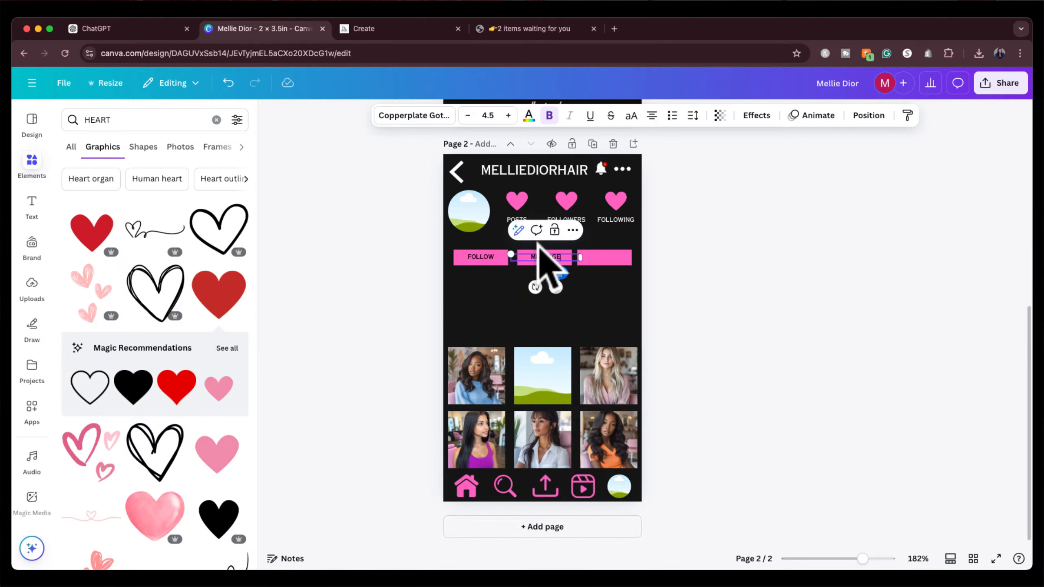
{"action": "left_click", "coordinate": [401, 354]}
{"action": "left_click", "coordinate": [531, 258]}
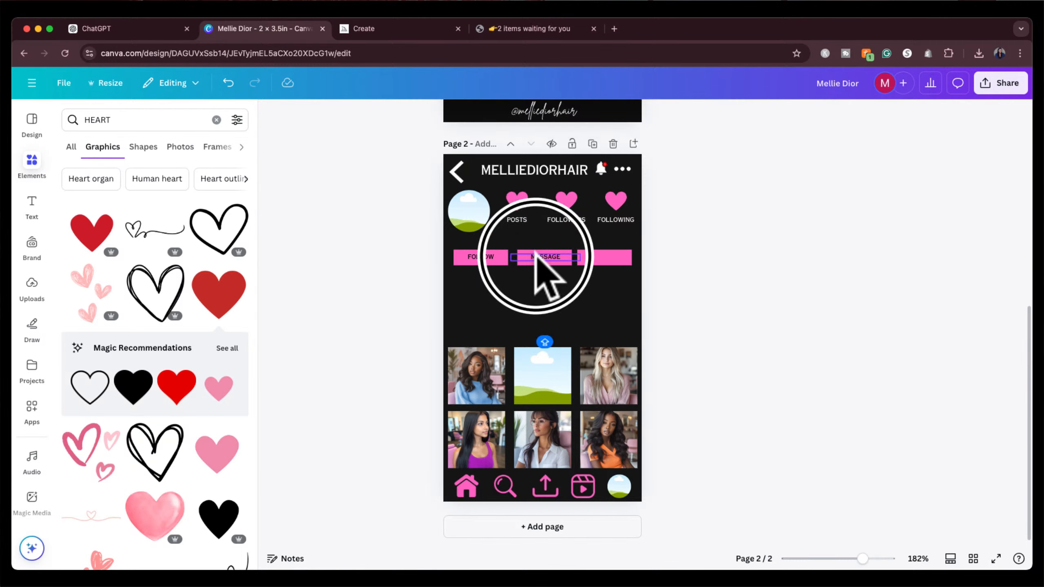
Copy the MESSAGE label onto the right bar and retype it as CONTACT.
{"action": "left_click", "coordinate": [555, 231]}
{"action": "left_click_drag", "start_coordinate": [562, 287], "coordinate": [622, 288]}
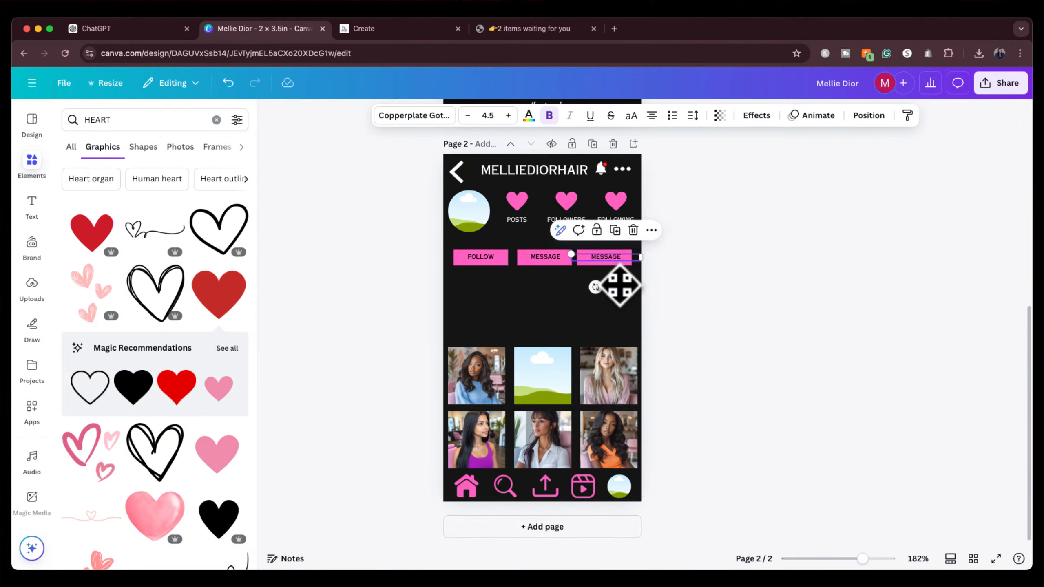
{"action": "left_click", "coordinate": [609, 259]}
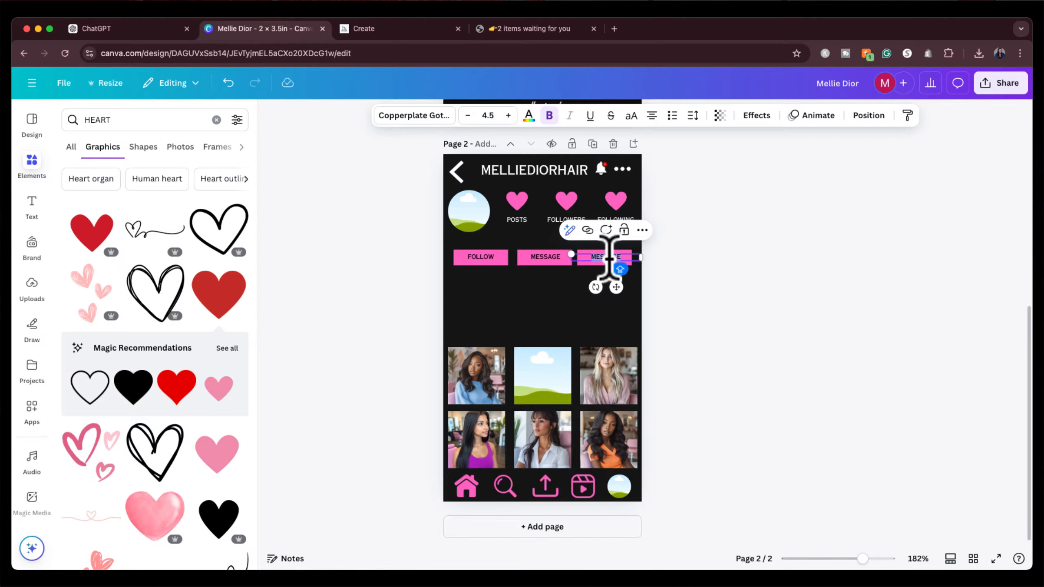
{"action": "key", "text": "BackSpace"}
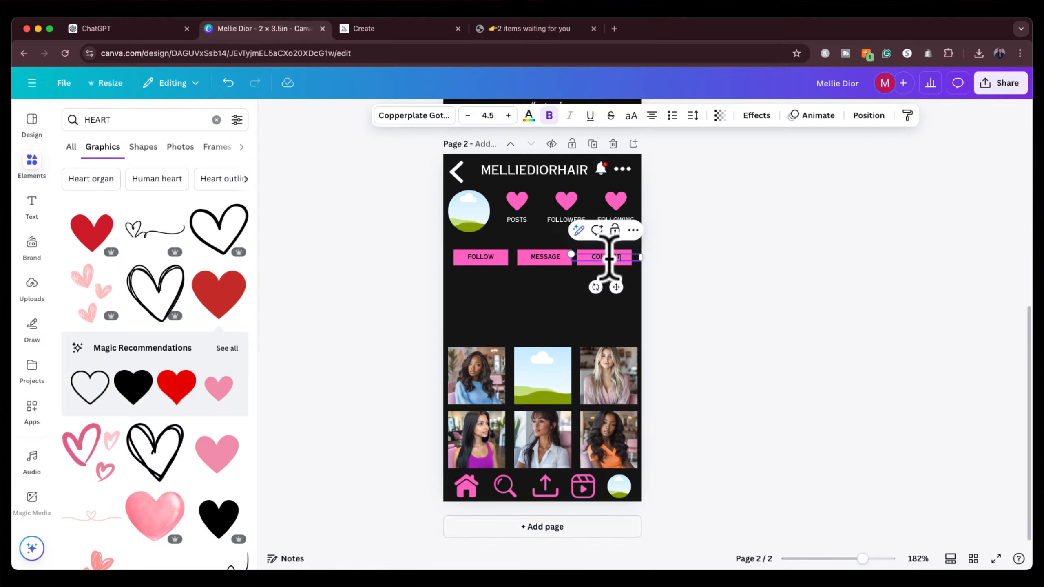
{"action": "type", "text": "CONTACT"}
{"action": "left_click", "coordinate": [664, 282]}
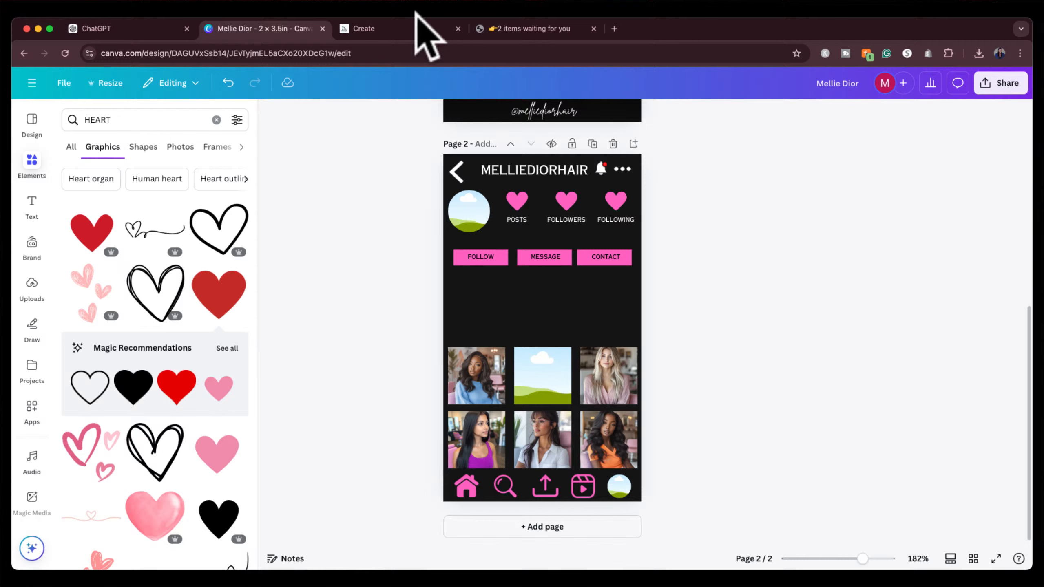
{"action": "left_click", "coordinate": [398, 25]}
Download the pink salon upscale and fit it into the empty middle photo slot.
{"action": "left_click", "coordinate": [225, 263]}
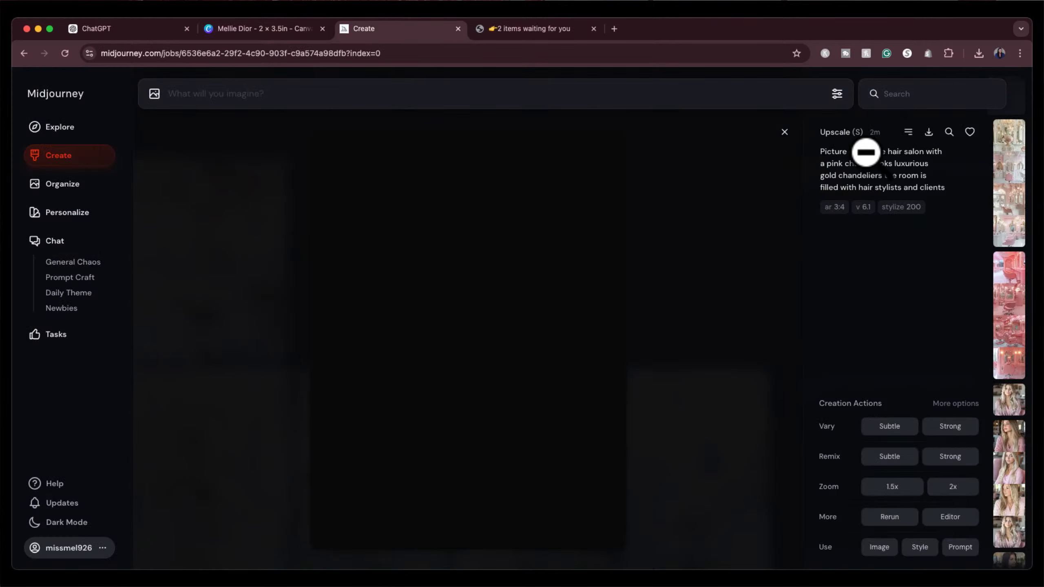
{"action": "left_click", "coordinate": [929, 133]}
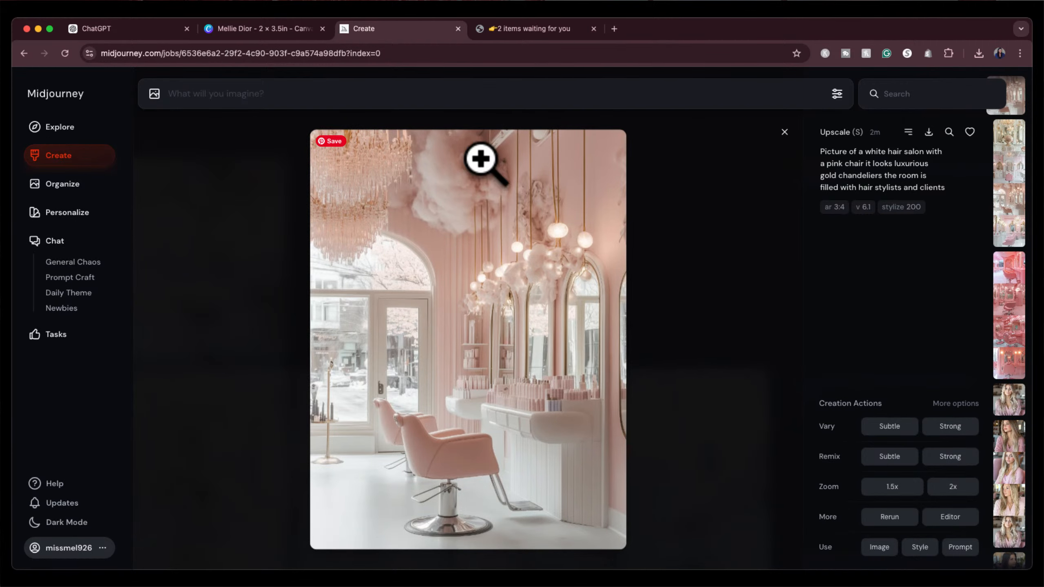
{"action": "left_click", "coordinate": [256, 30]}
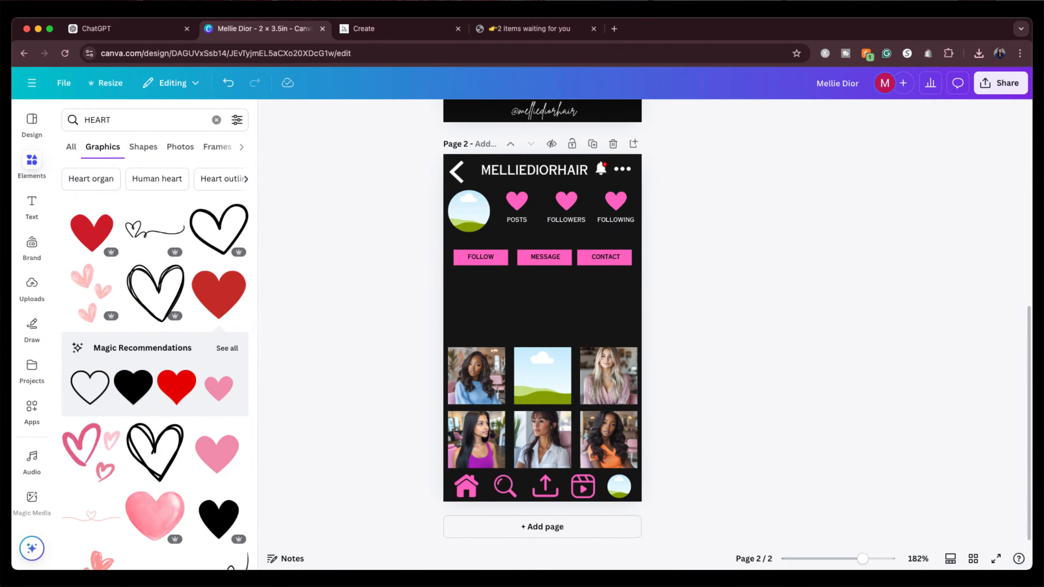
{"action": "left_click_drag", "start_coordinate": [835, 299], "coordinate": [542, 389]}
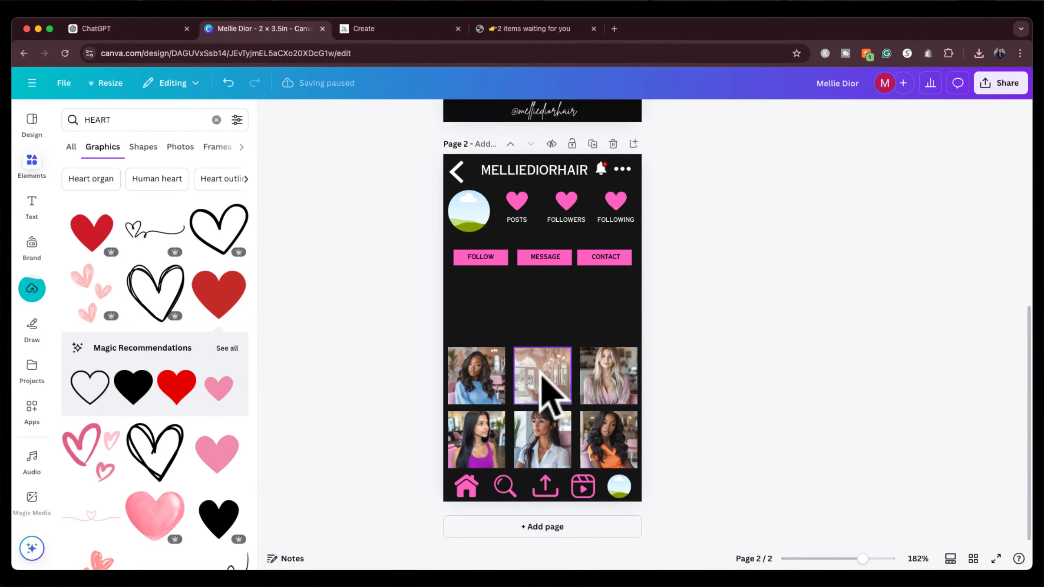
{"action": "double_click", "coordinate": [542, 374]}
{"action": "left_click_drag", "start_coordinate": [542, 374], "coordinate": [542, 385]}
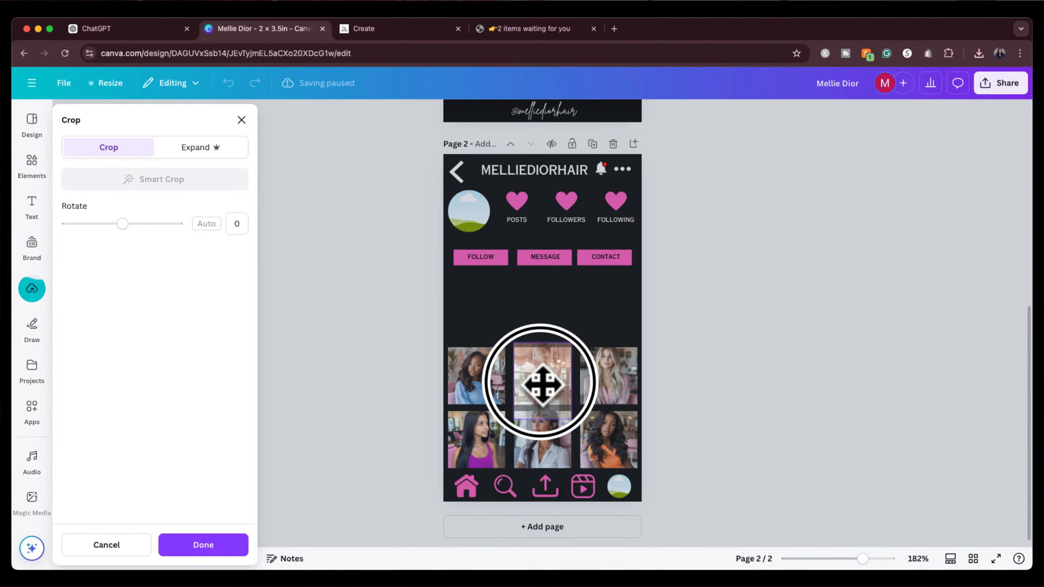
{"action": "left_click", "coordinate": [745, 346]}
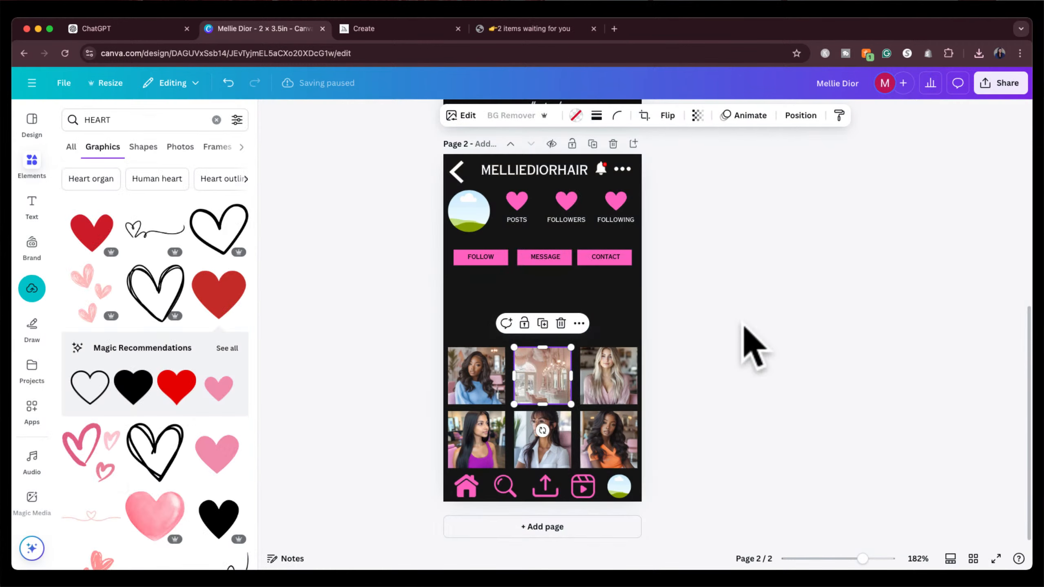
{"action": "left_click", "coordinate": [754, 345]}
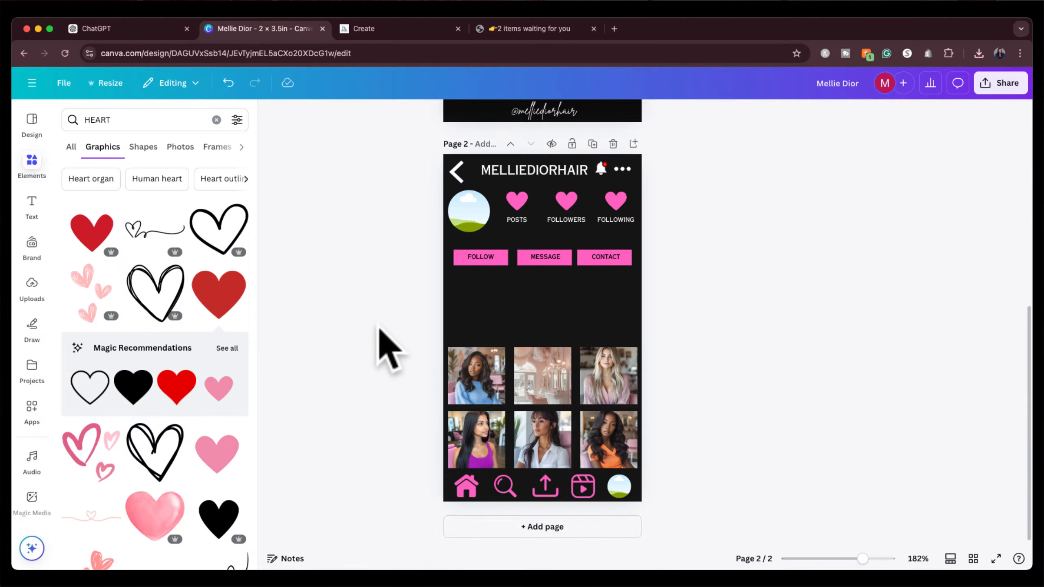
{"action": "left_click", "coordinate": [386, 29]}
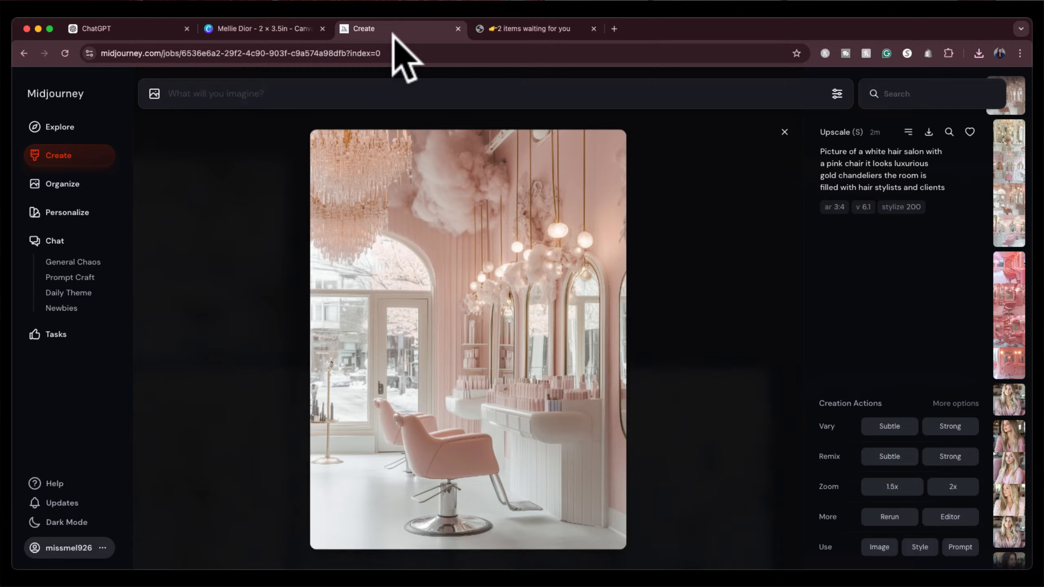
Submit the Midjourney prompt 'a black business woman in a pink suit'.
{"action": "left_click", "coordinate": [186, 97]}
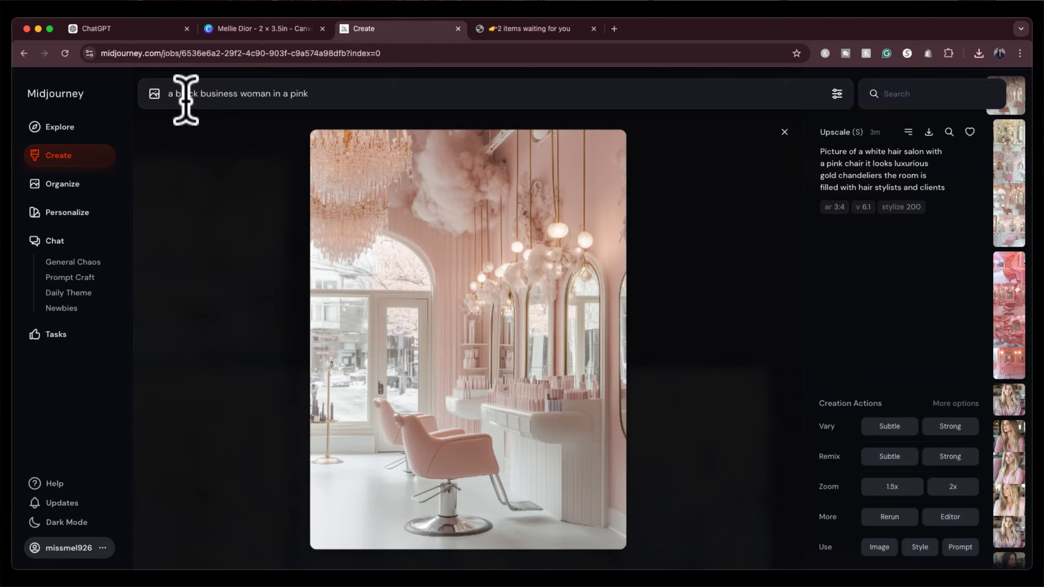
{"action": "type", "text": "a black business woman in a pink suit"}
{"action": "key", "text": "Return"}
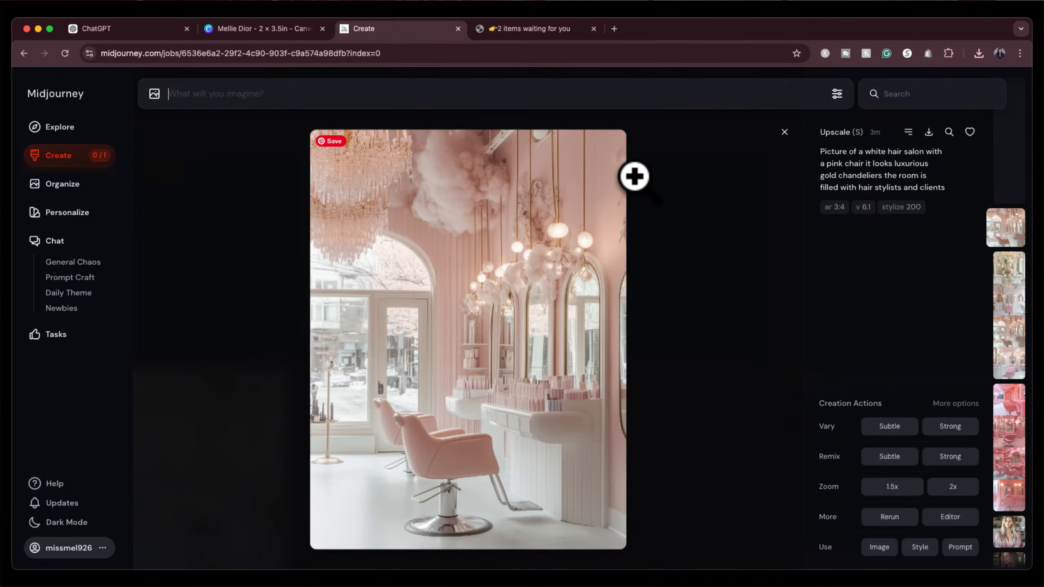
{"action": "left_click", "coordinate": [784, 133]}
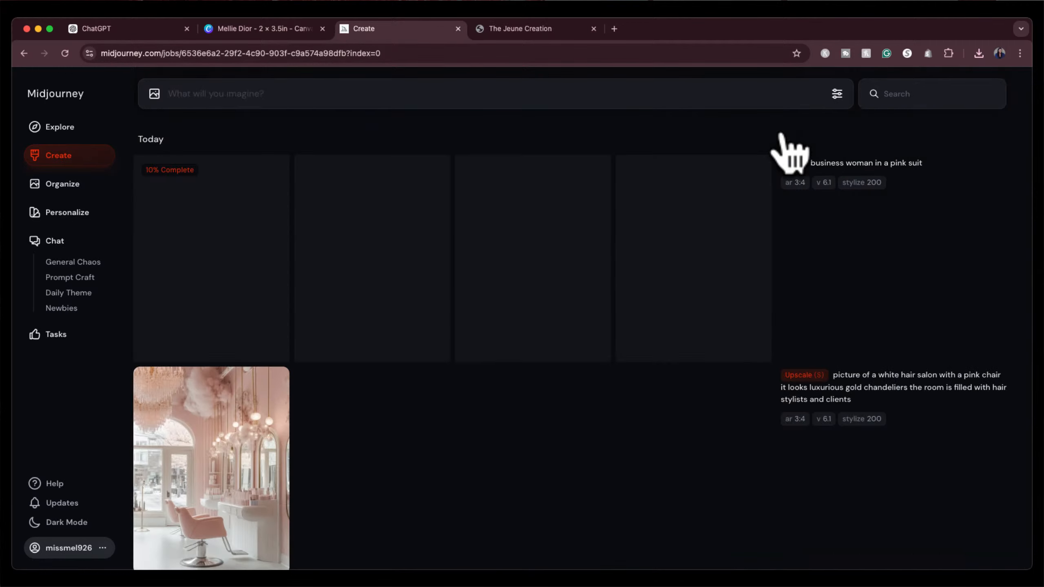
Search Elements for 'circle' and add a circular frame with a hot-pink ring.
{"action": "left_click", "coordinate": [264, 29]}
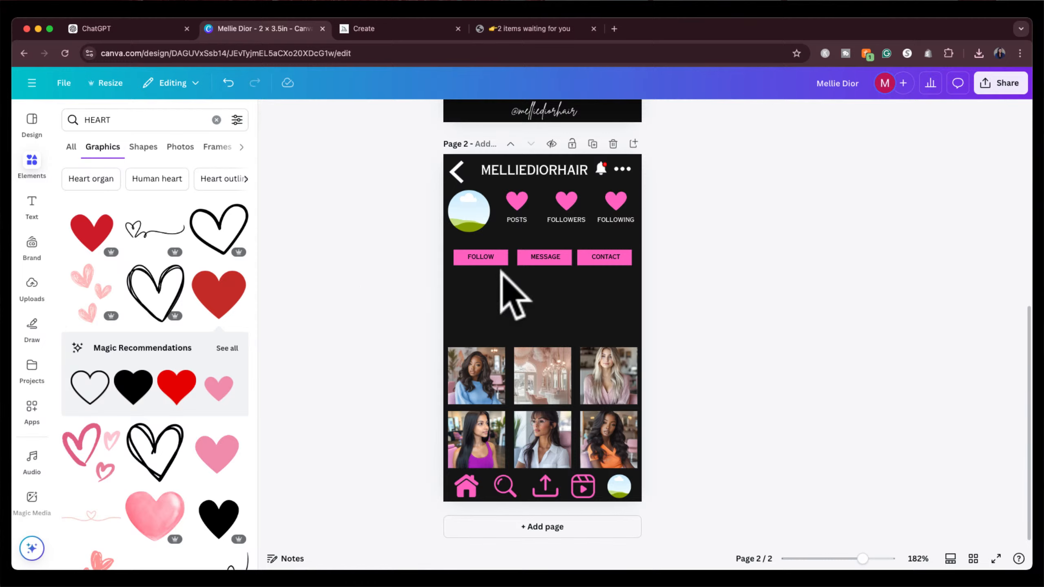
{"action": "left_click", "coordinate": [31, 165]}
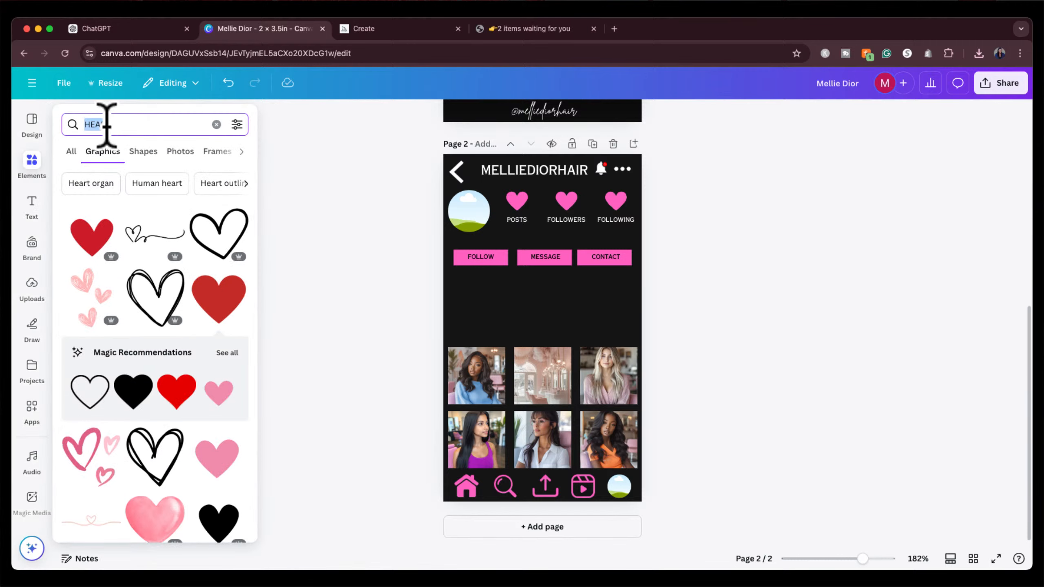
{"action": "type", "text": "circle"}
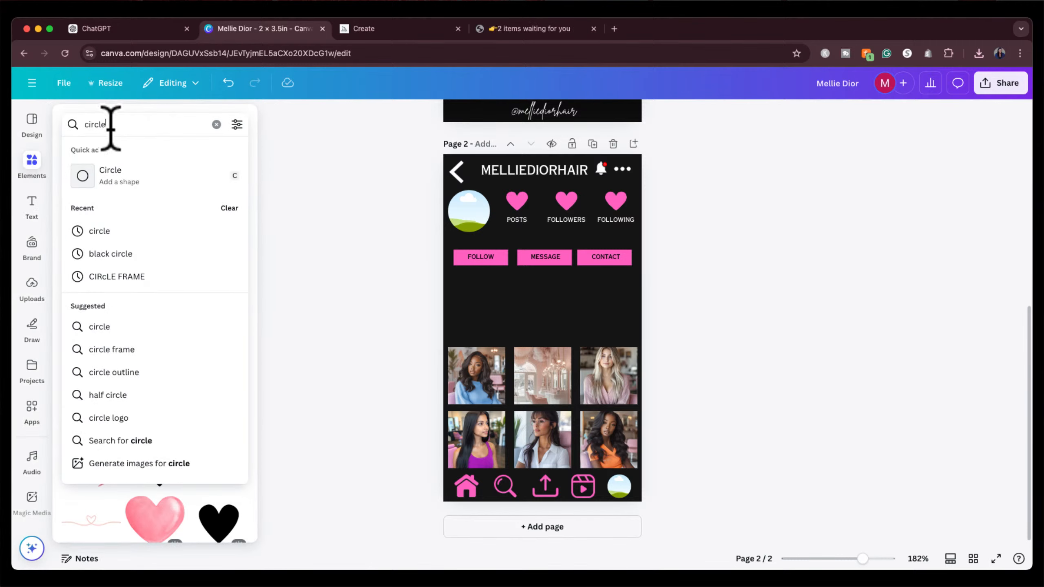
{"action": "key", "text": "Return"}
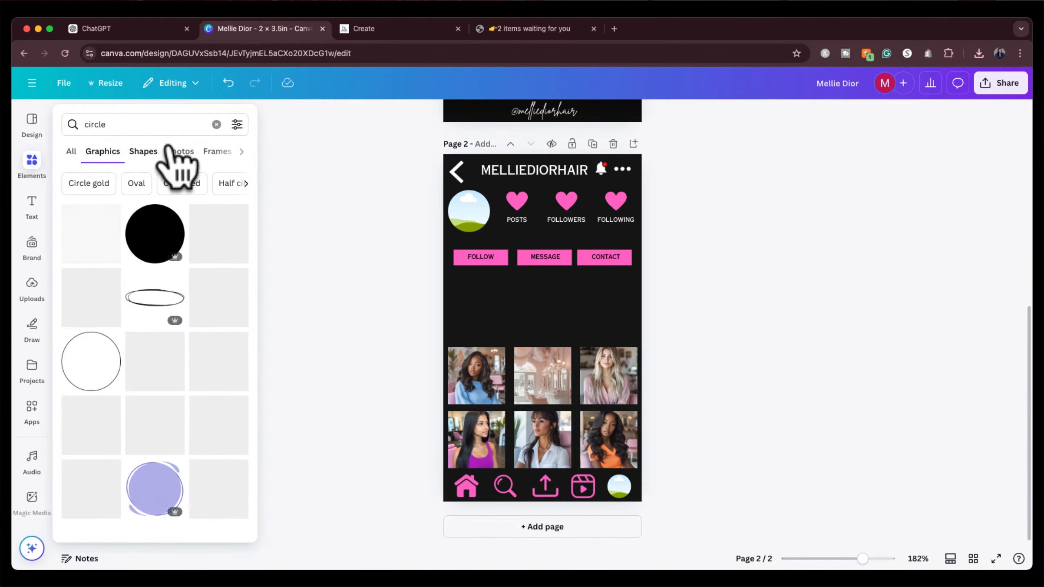
{"action": "left_click", "coordinate": [208, 152]}
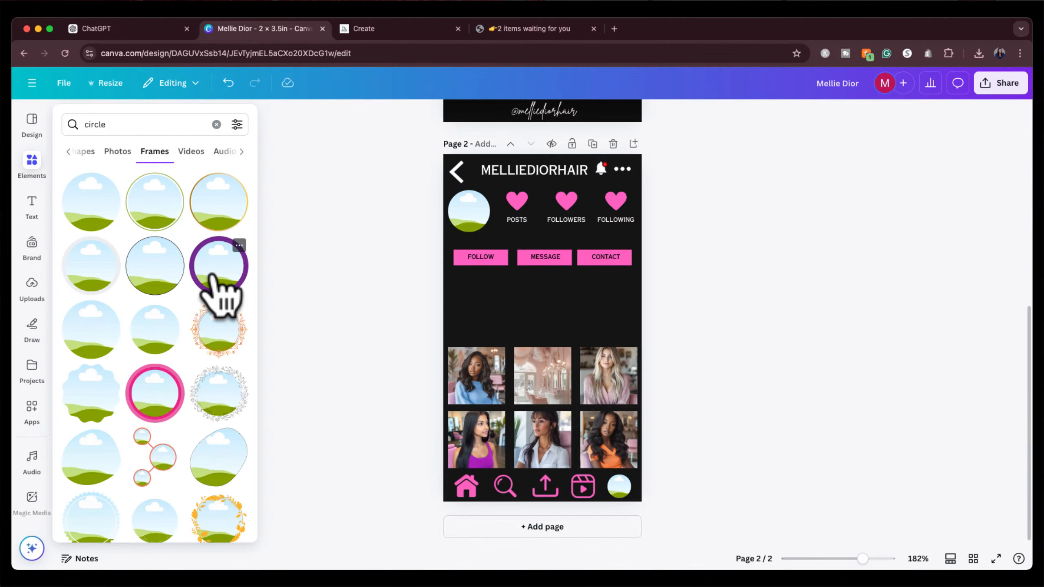
{"action": "left_click", "coordinate": [155, 395]}
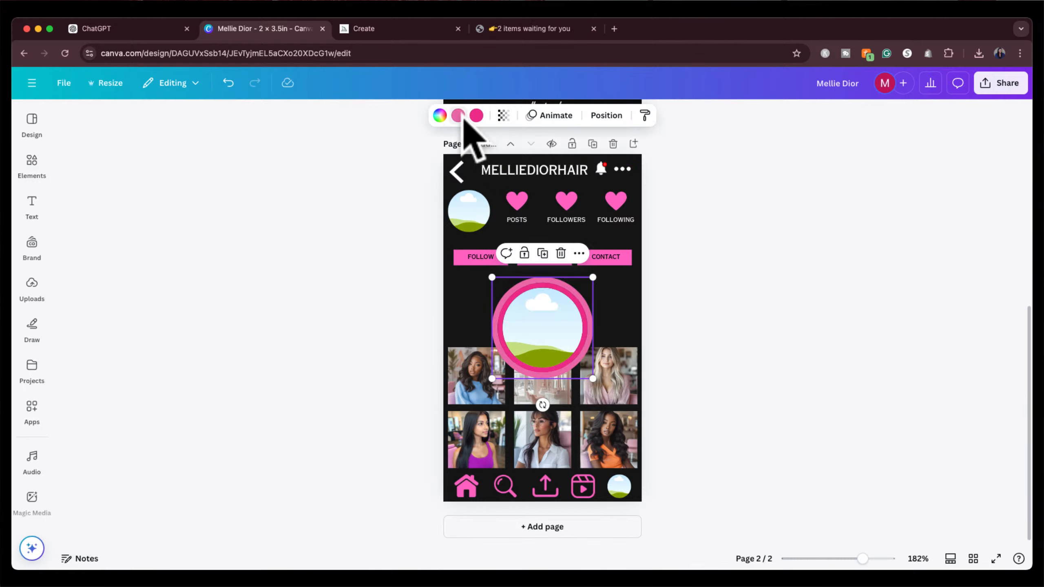
{"action": "left_click", "coordinate": [476, 116]}
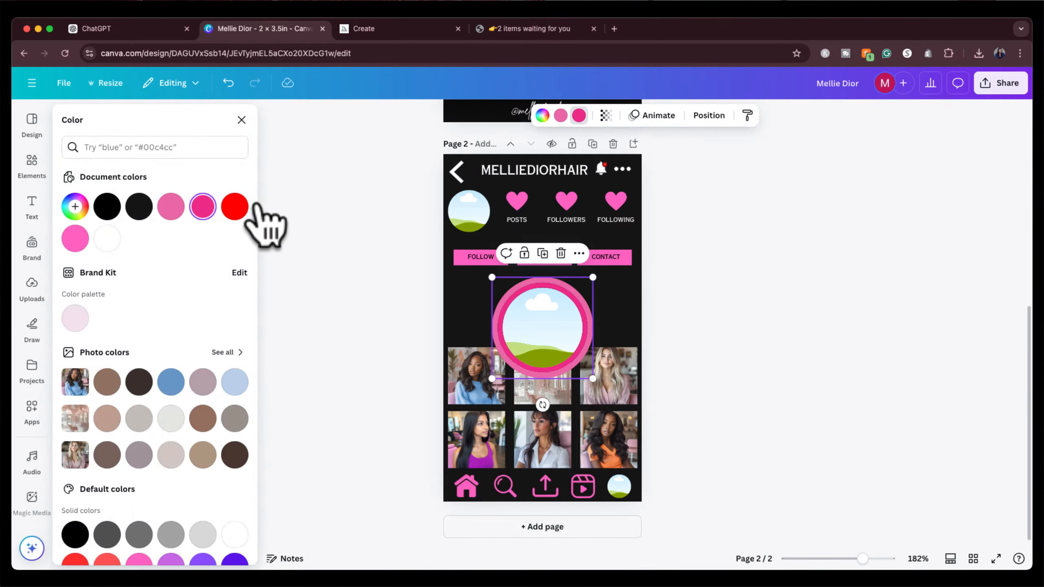
{"action": "left_click", "coordinate": [170, 207]}
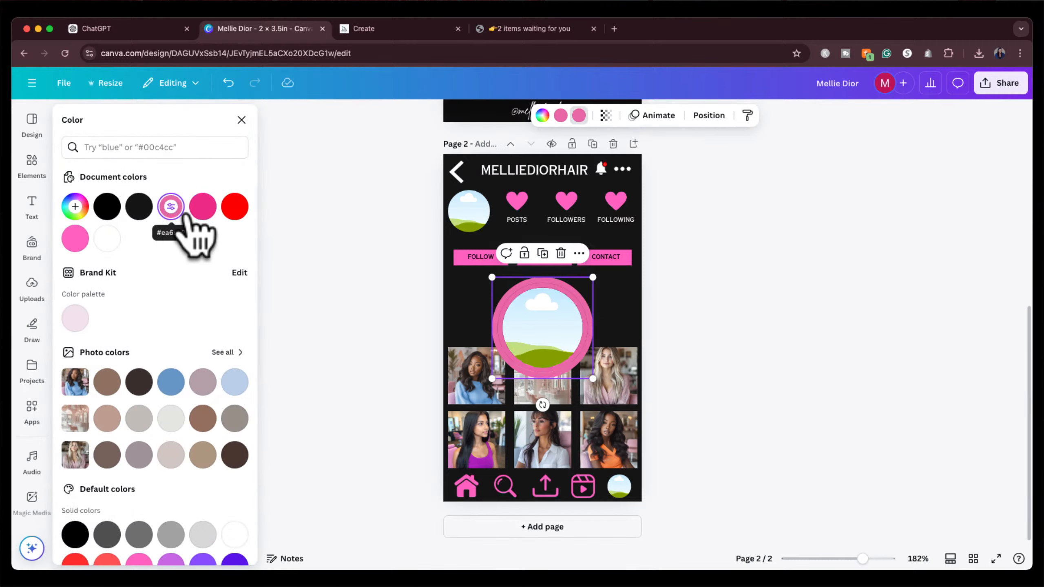
{"action": "left_click", "coordinate": [203, 207]}
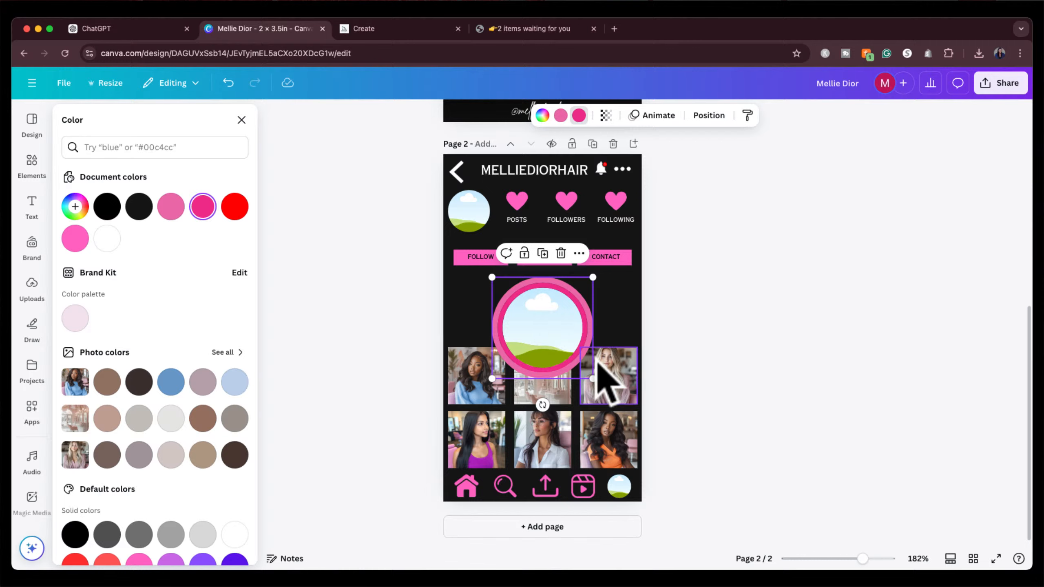
Shrink the frame and duplicate it into a row of three circles.
{"action": "left_click_drag", "start_coordinate": [593, 378], "coordinate": [548, 294]}
{"action": "key", "text": "super+d"}
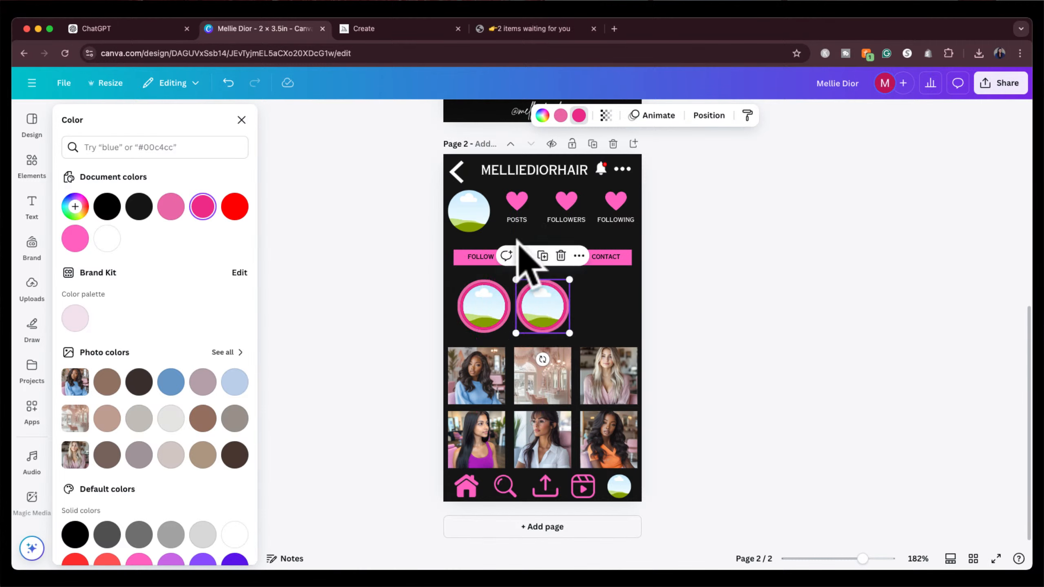
{"action": "left_click", "coordinate": [542, 256]}
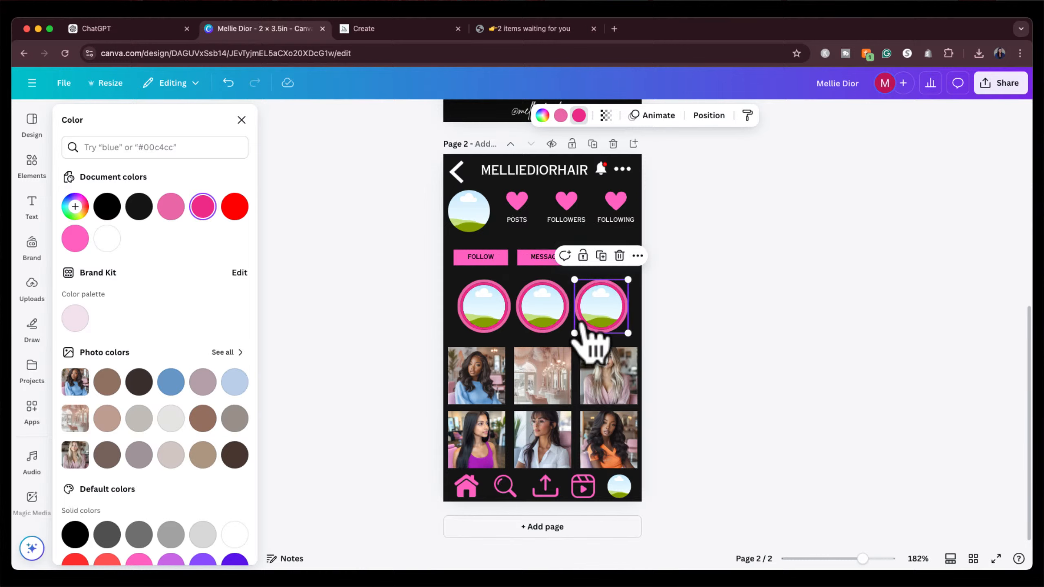
{"action": "left_click", "coordinate": [398, 342]}
{"action": "left_click", "coordinate": [385, 317]}
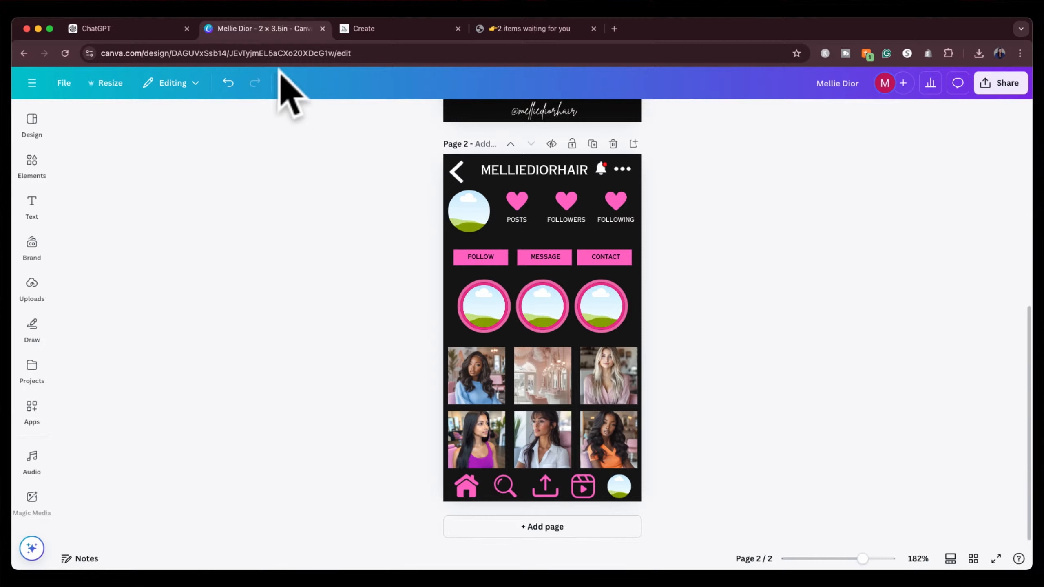
Compare the pink-suit portraits and Subtle-upscale the crossed-arms one.
{"action": "left_click", "coordinate": [373, 30]}
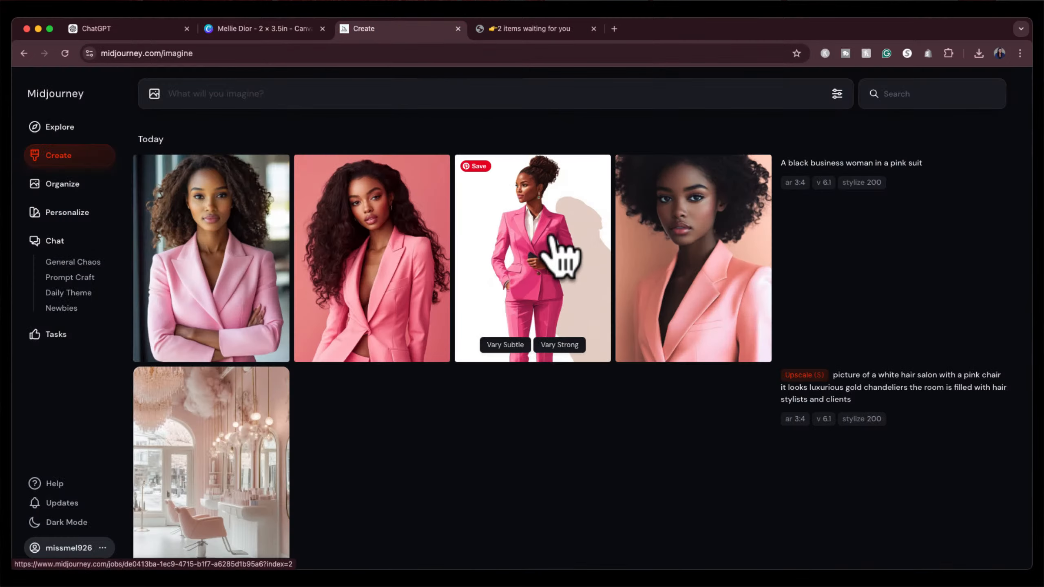
{"action": "left_click", "coordinate": [362, 274]}
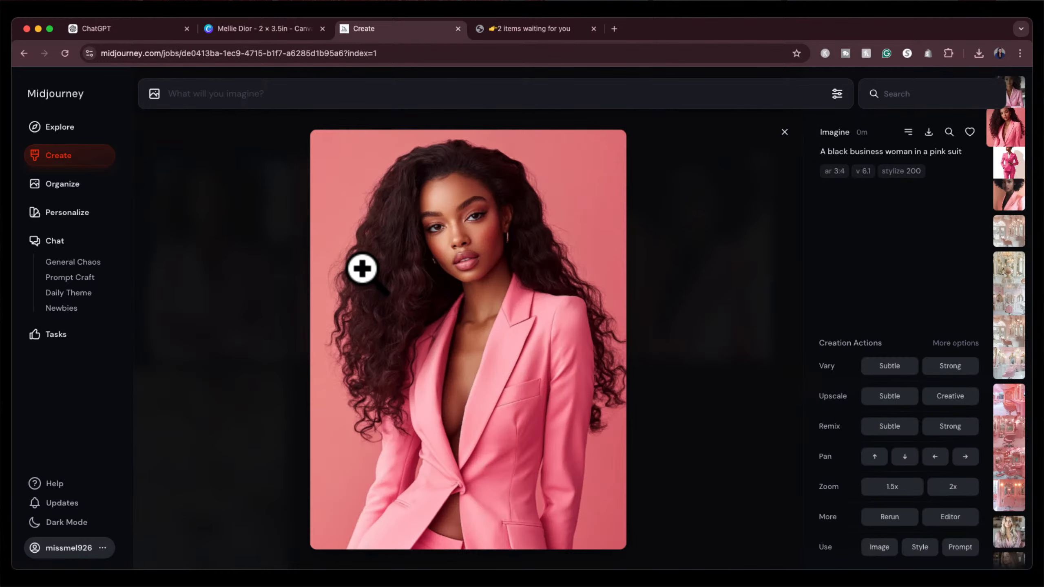
{"action": "key", "text": "Escape"}
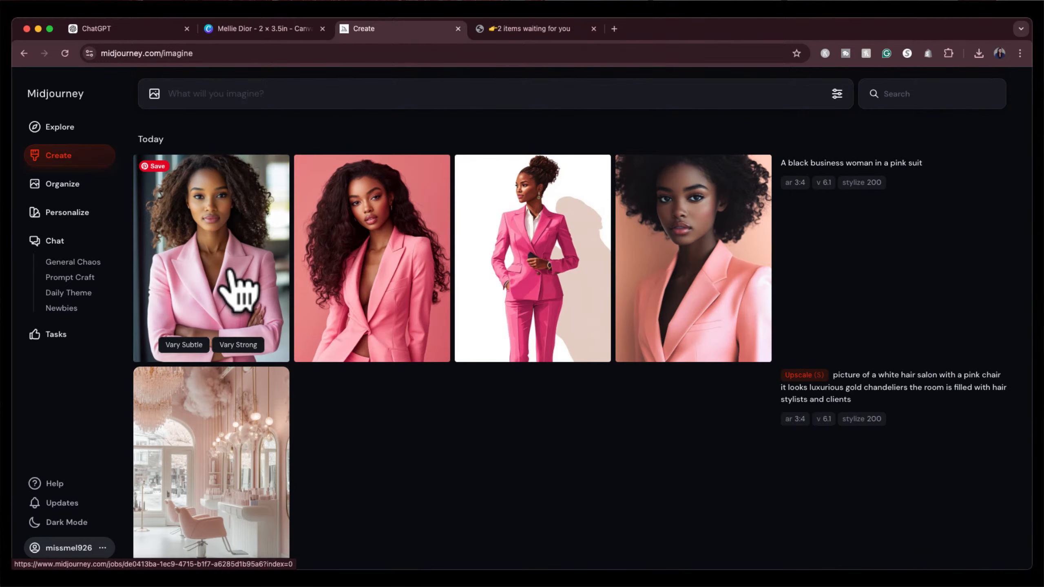
{"action": "left_click", "coordinate": [230, 274]}
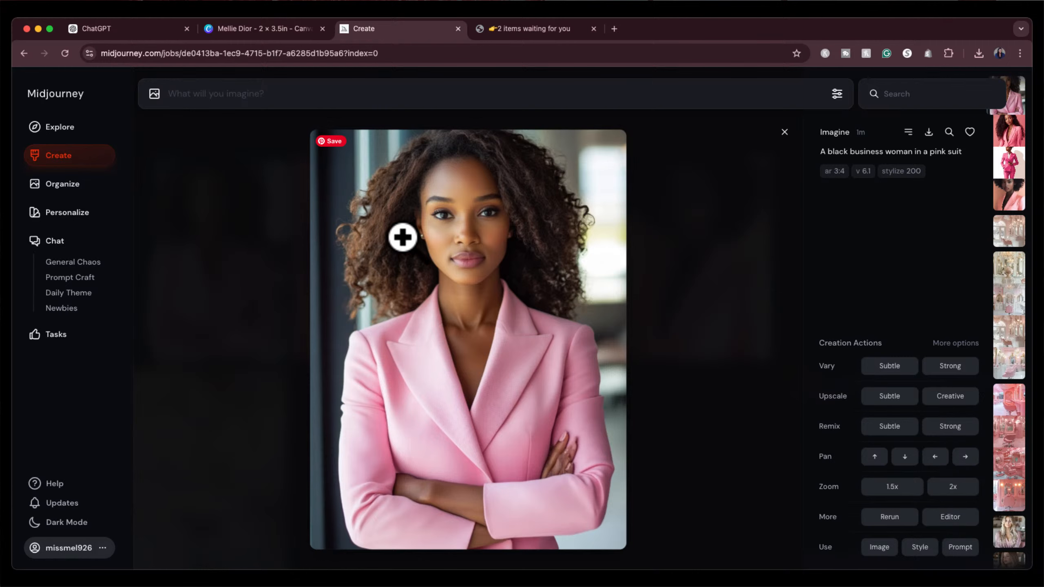
{"action": "left_click", "coordinate": [879, 395]}
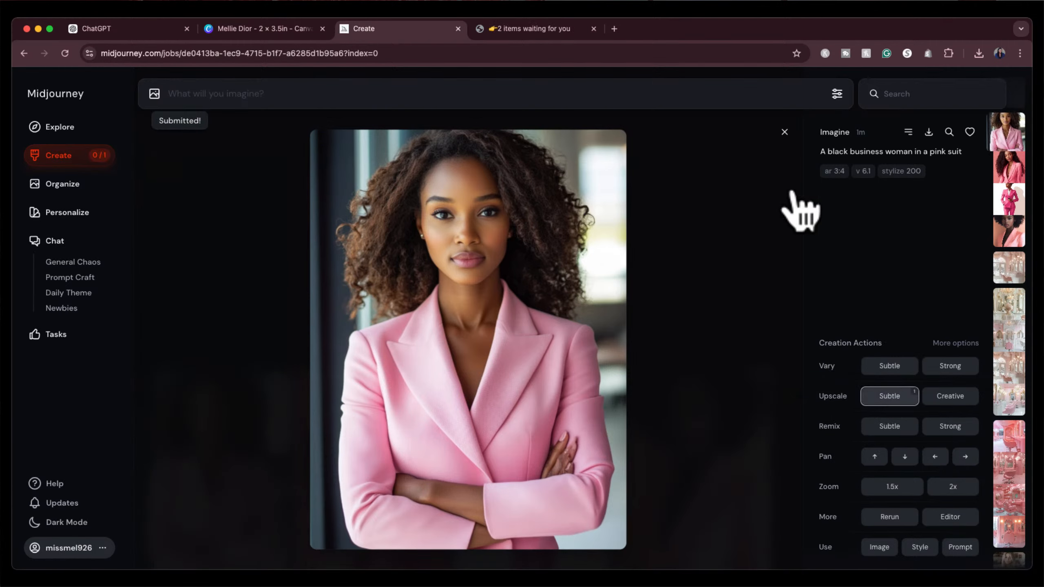
{"action": "left_click", "coordinate": [784, 132]}
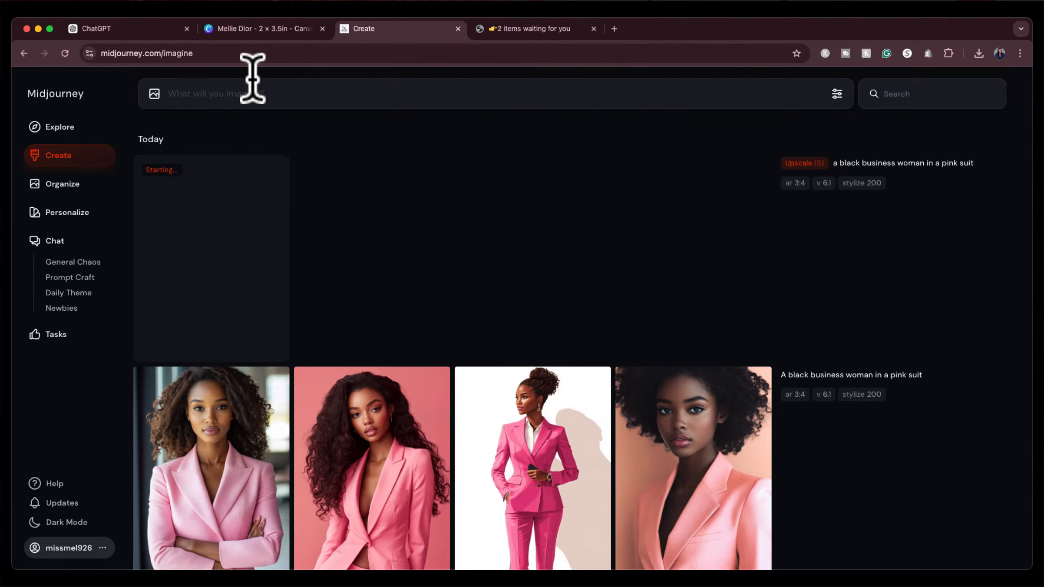
Google 'midjourney alpha', open the site, and submit the prompt 'background that say reviews'.
{"action": "left_click", "coordinate": [613, 28]}
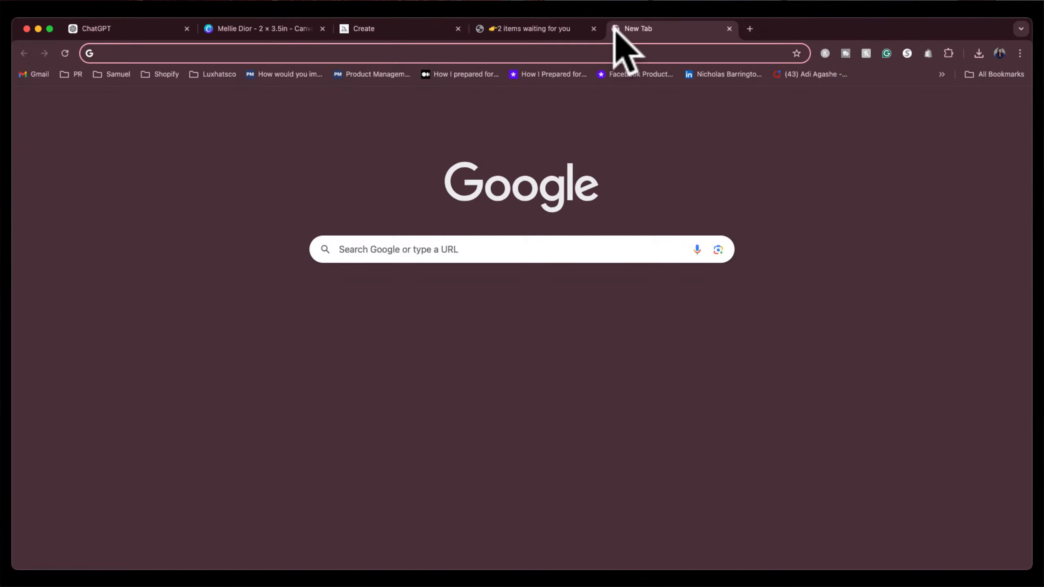
{"action": "type", "text": "midjoure"}
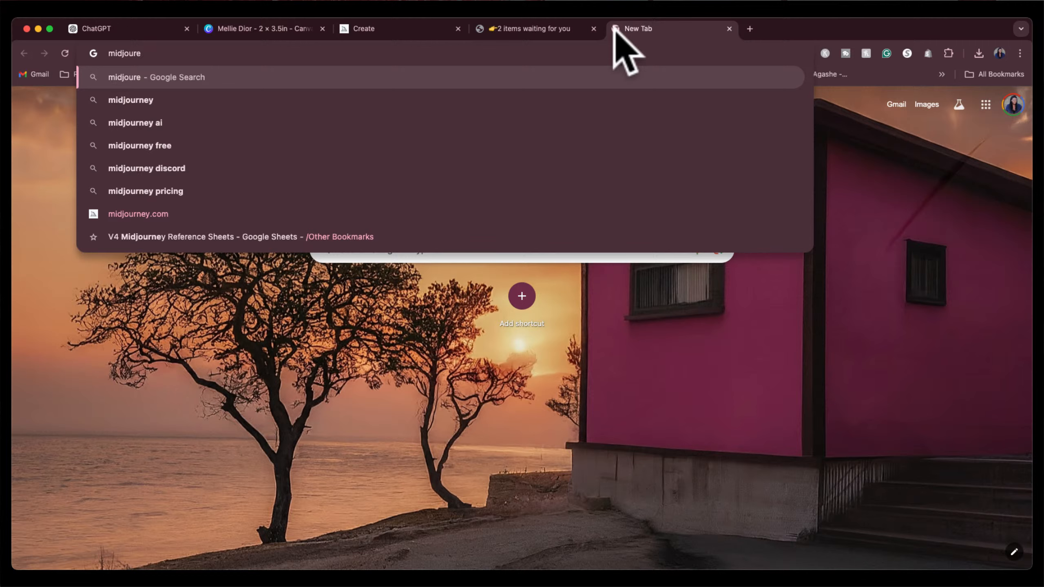
{"action": "key", "text": "BackSpace"}
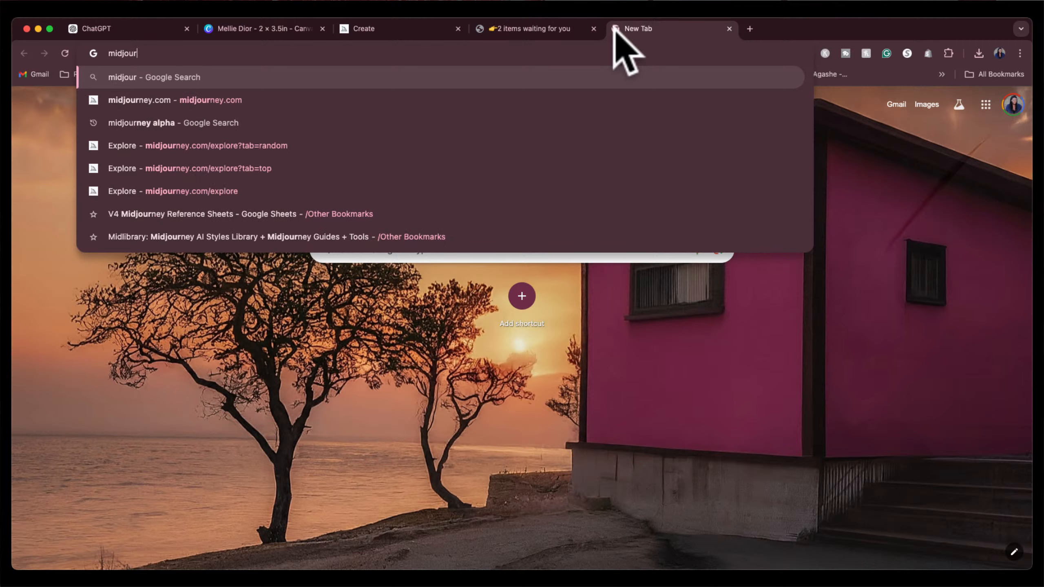
{"action": "type", "text": "ney"}
{"action": "type", "text": "al"}
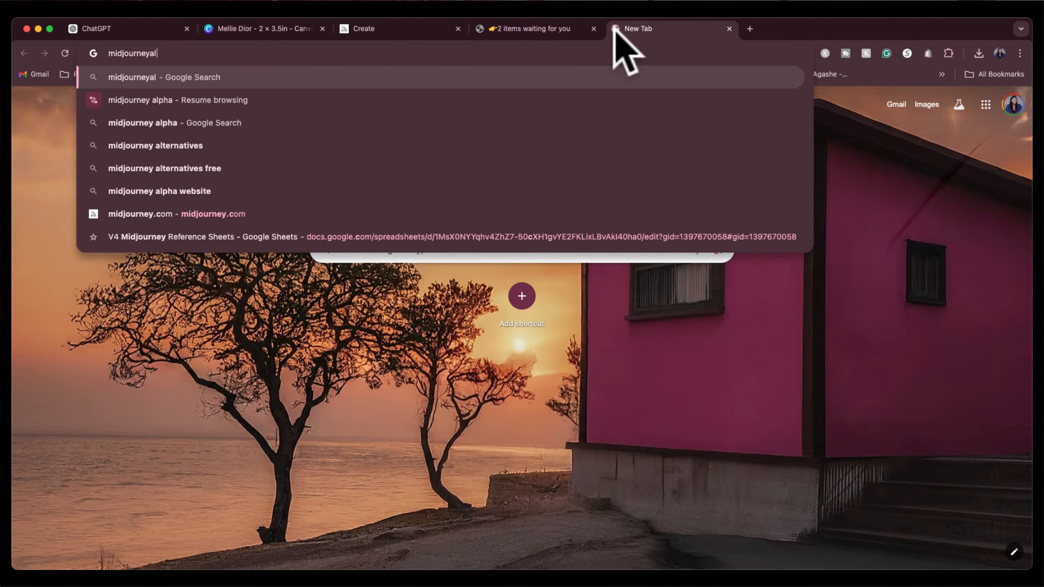
{"action": "type", "text": "pha"}
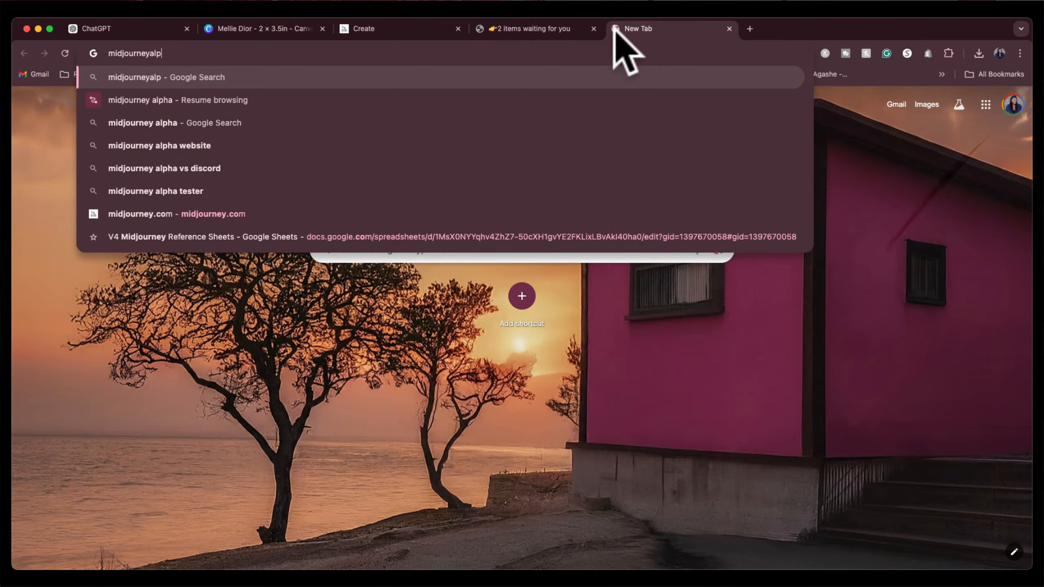
{"action": "key", "text": "Return"}
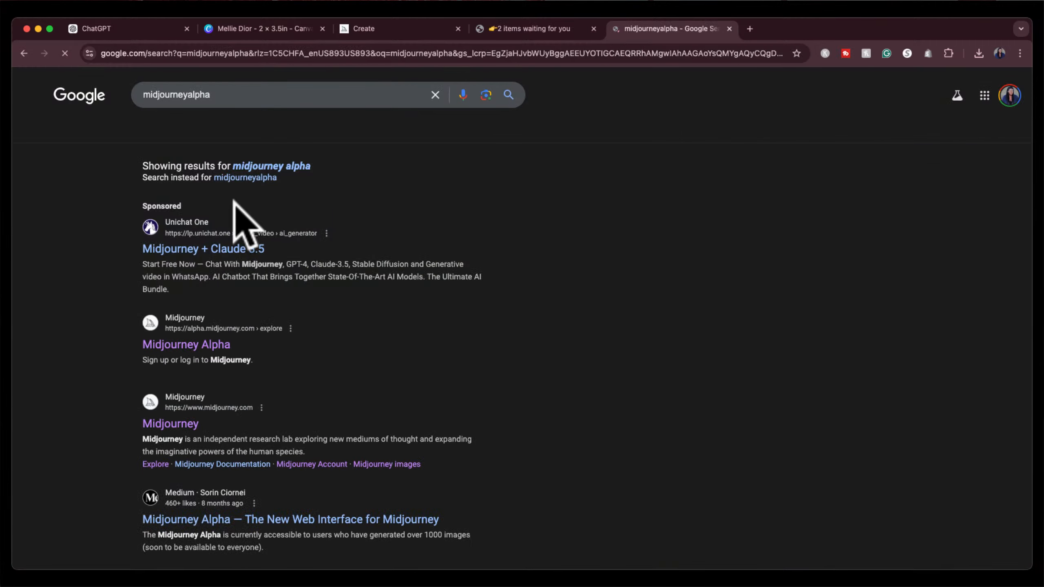
{"action": "left_click", "coordinate": [208, 347]}
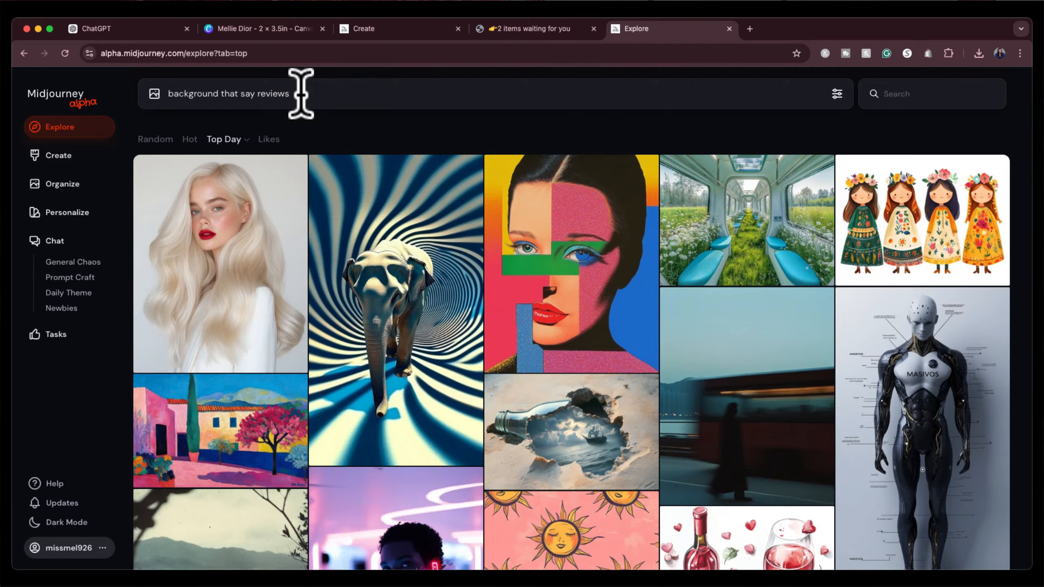
{"action": "key", "text": "Return"}
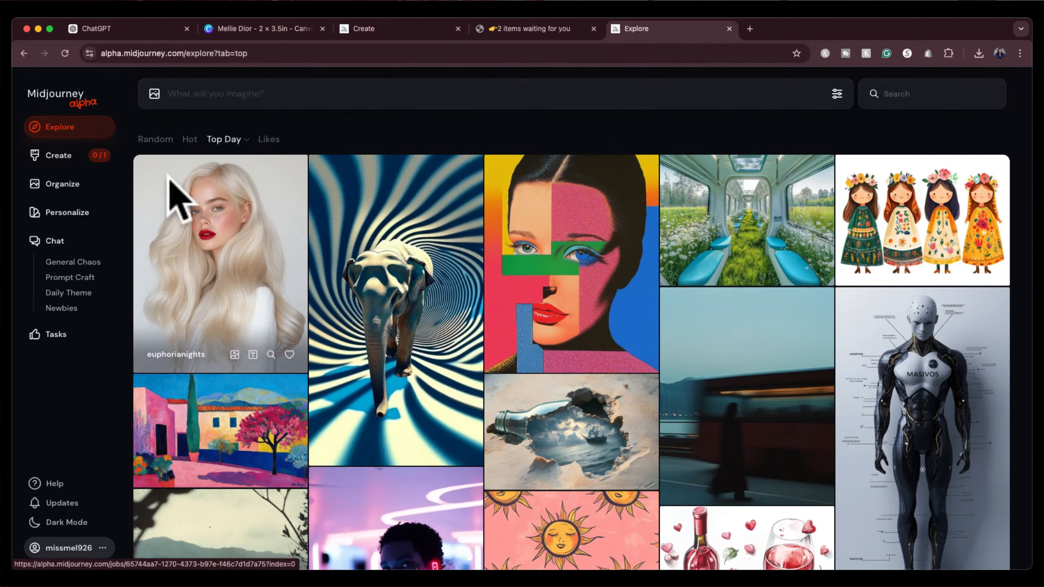
{"action": "left_click", "coordinate": [62, 156]}
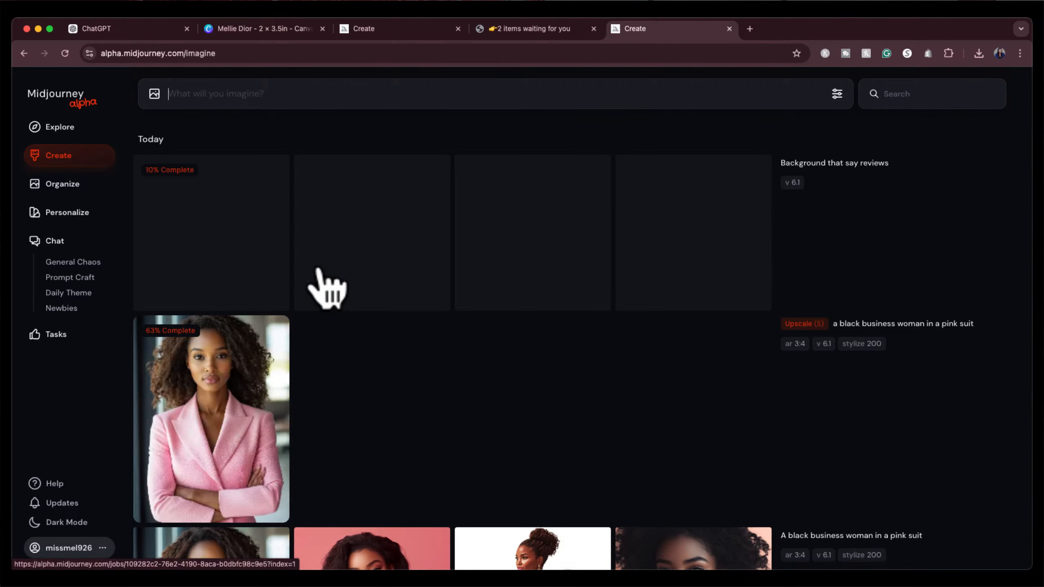
Reorder the Midjourney tabs, then open and download the laptop-with-gold-star reviews image.
{"action": "left_click", "coordinate": [384, 30]}
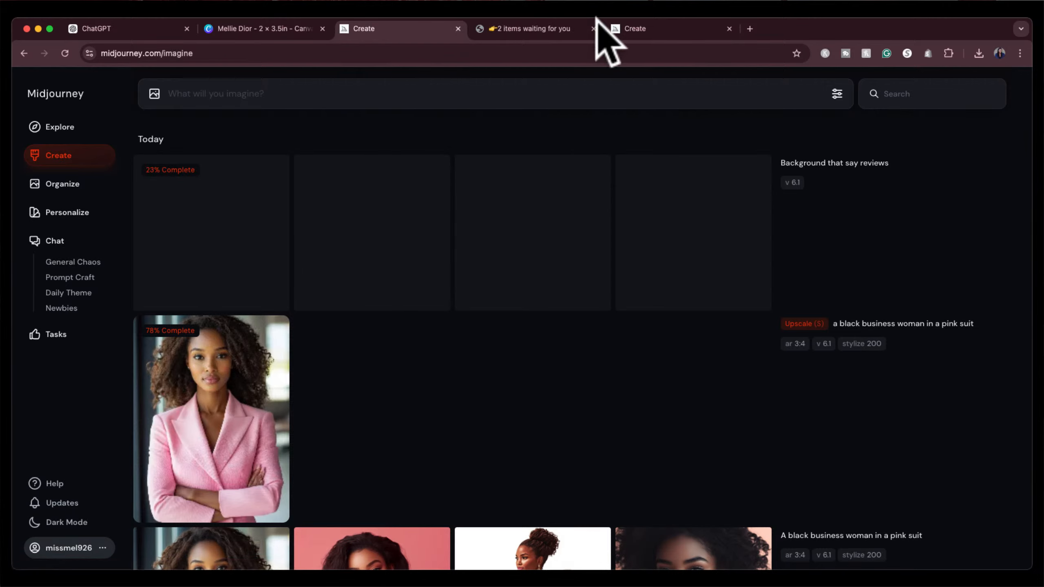
{"action": "left_click", "coordinate": [644, 25]}
{"action": "left_click_drag", "start_coordinate": [563, 29], "coordinate": [644, 28]}
{"action": "left_click", "coordinate": [528, 28]}
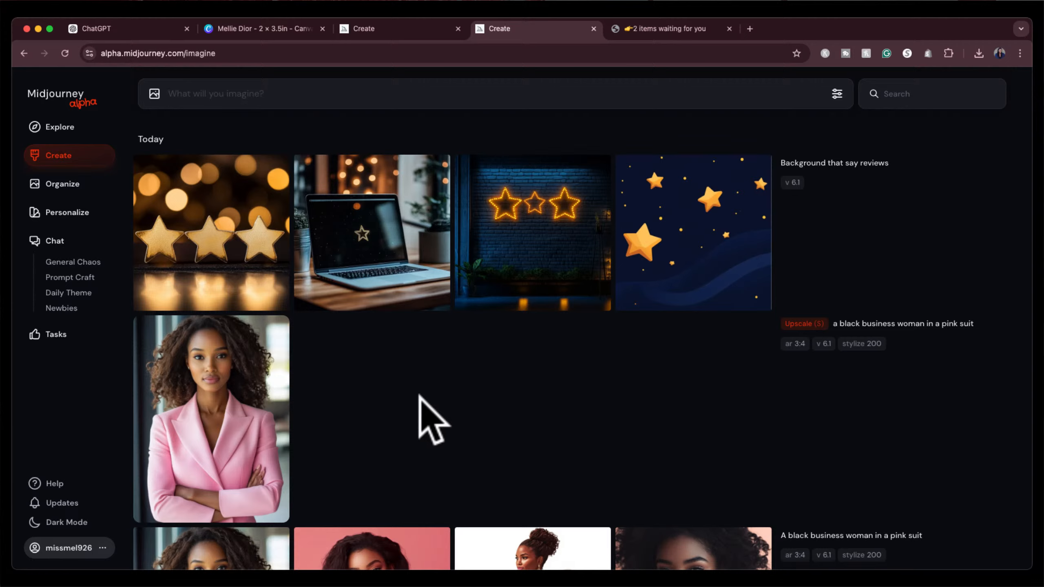
{"action": "left_click", "coordinate": [378, 231]}
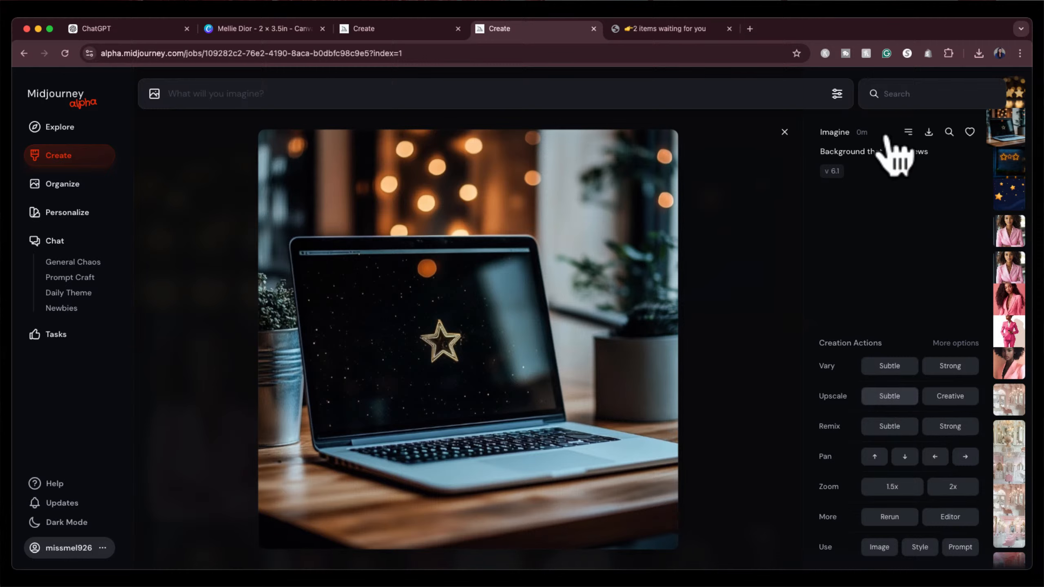
{"action": "left_click", "coordinate": [928, 132]}
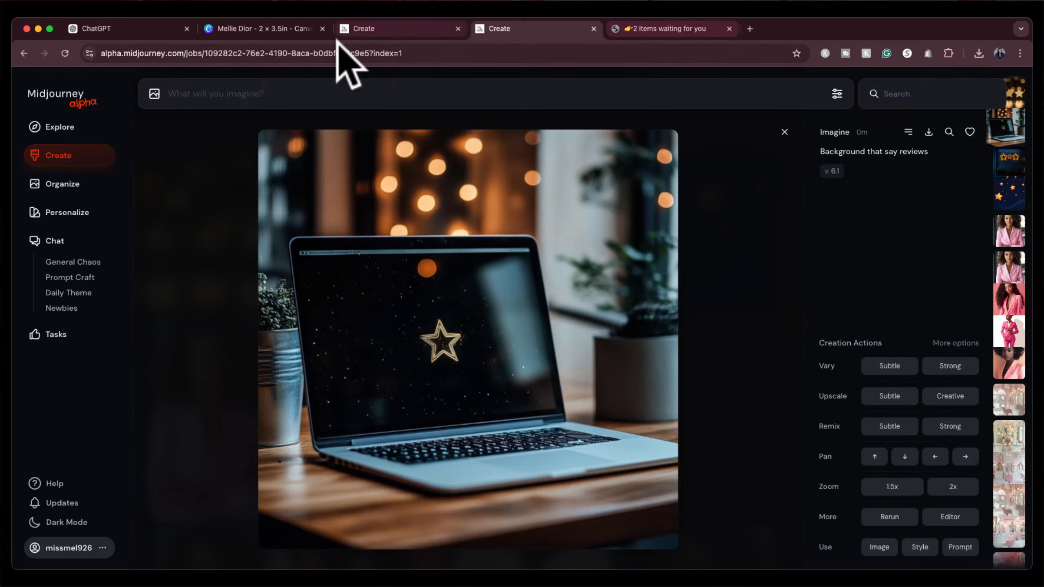
{"action": "left_click", "coordinate": [242, 28]}
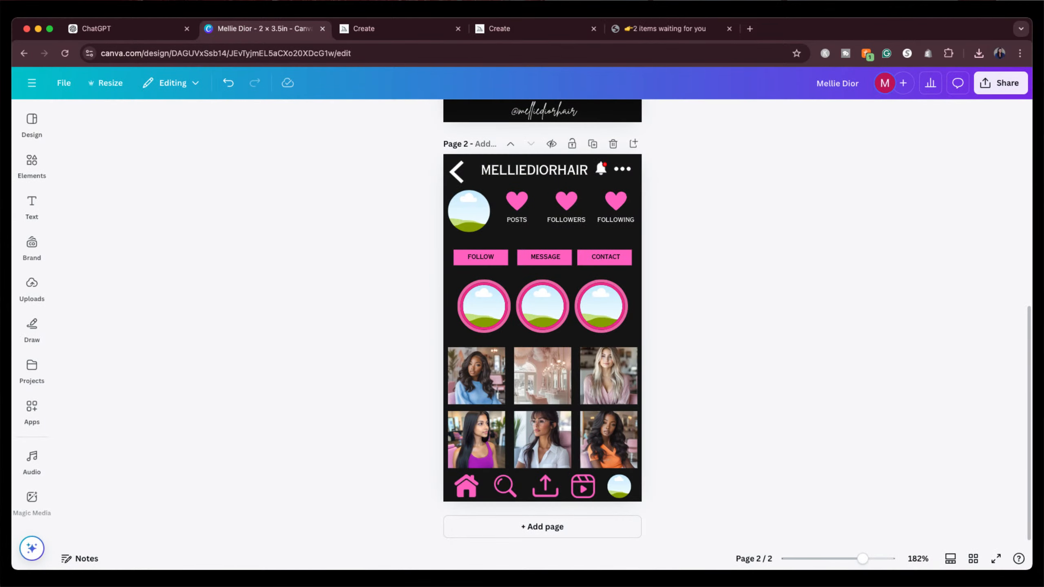
Drop the laptop-with-gold-star image into the left highlight circle on page 2.
{"action": "left_click_drag", "start_coordinate": [443, 315], "coordinate": [484, 306]}
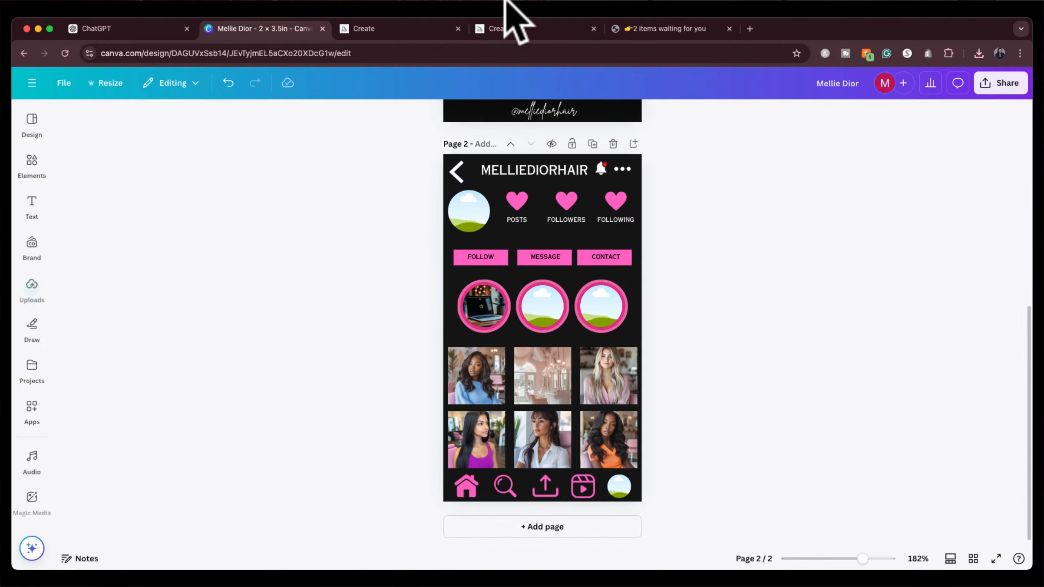
Submit the client cam hair-done prompt in Midjourney and view the pink-suit woman portrait.
{"action": "left_click", "coordinate": [395, 29]}
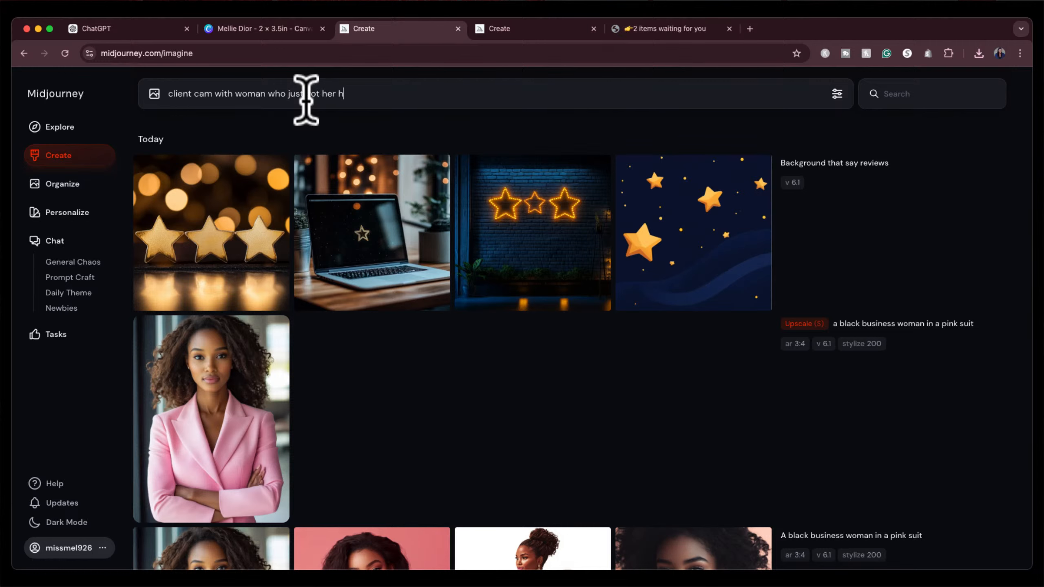
{"action": "key", "text": "Return"}
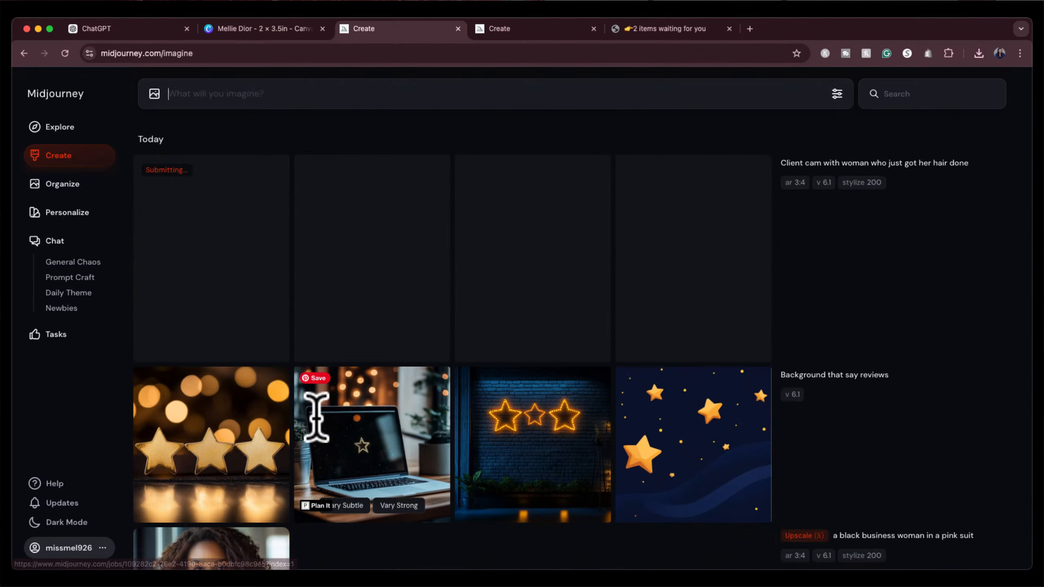
{"action": "scroll", "coordinate": [314, 428], "scroll_direction": "down", "scroll_amount": 5}
{"action": "left_click", "coordinate": [222, 294]}
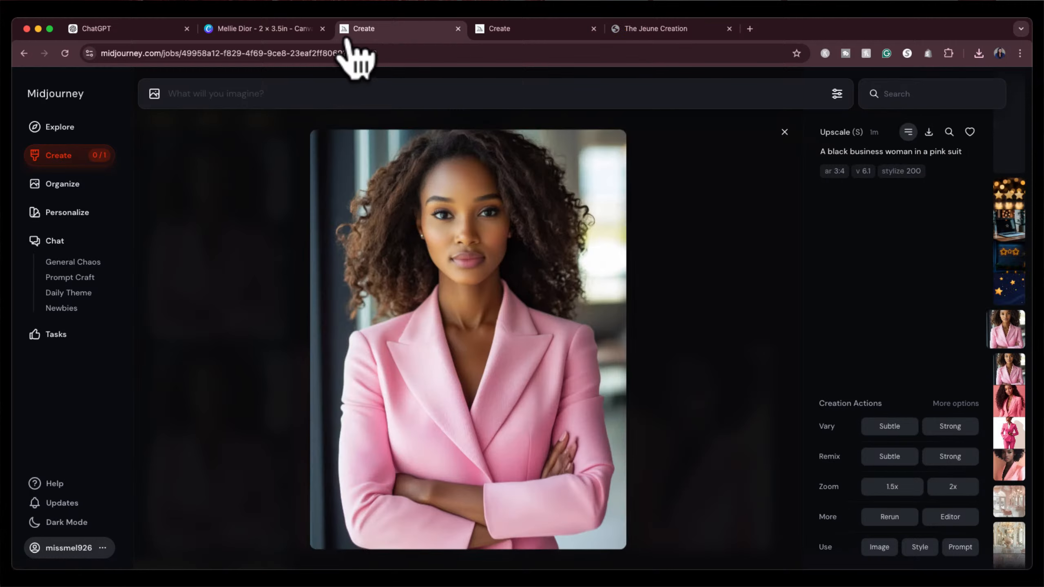
{"action": "left_click", "coordinate": [288, 29]}
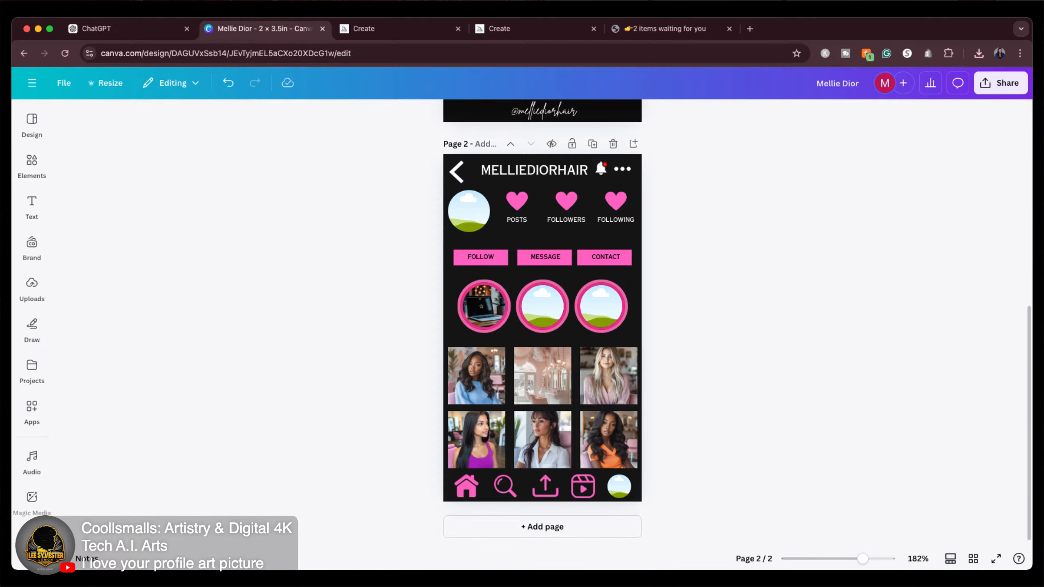
Place the pink-suit portrait in the main profile circle and adjust its crop.
{"action": "left_click_drag", "start_coordinate": [676, 209], "coordinate": [468, 227]}
{"action": "double_click", "coordinate": [469, 213]}
{"action": "left_click", "coordinate": [761, 262]}
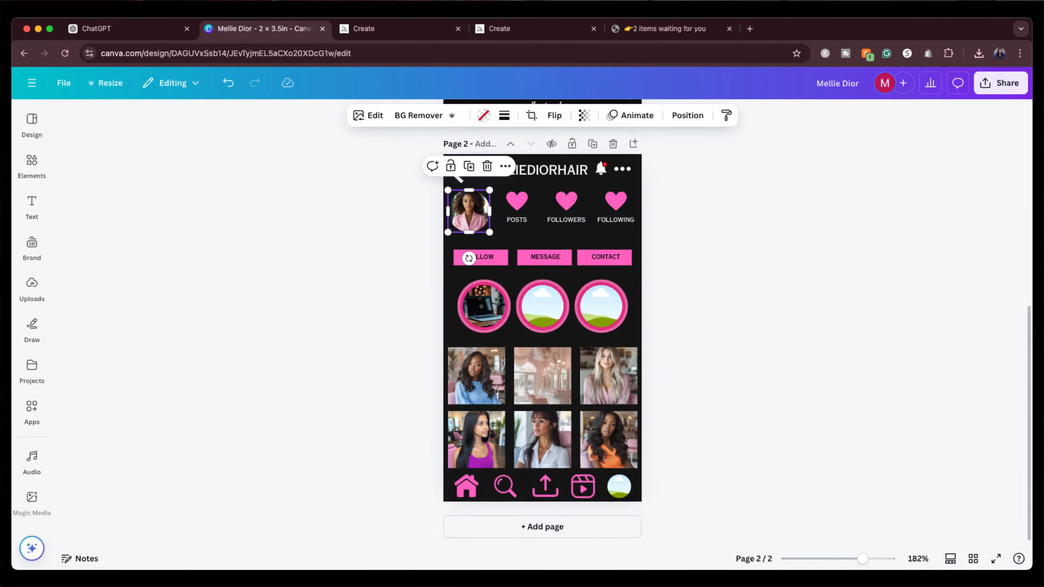
Fill the small bottom-right nav-bar circle with the same portrait, cropped to fit.
{"action": "left_click_drag", "start_coordinate": [740, 586], "coordinate": [619, 486]}
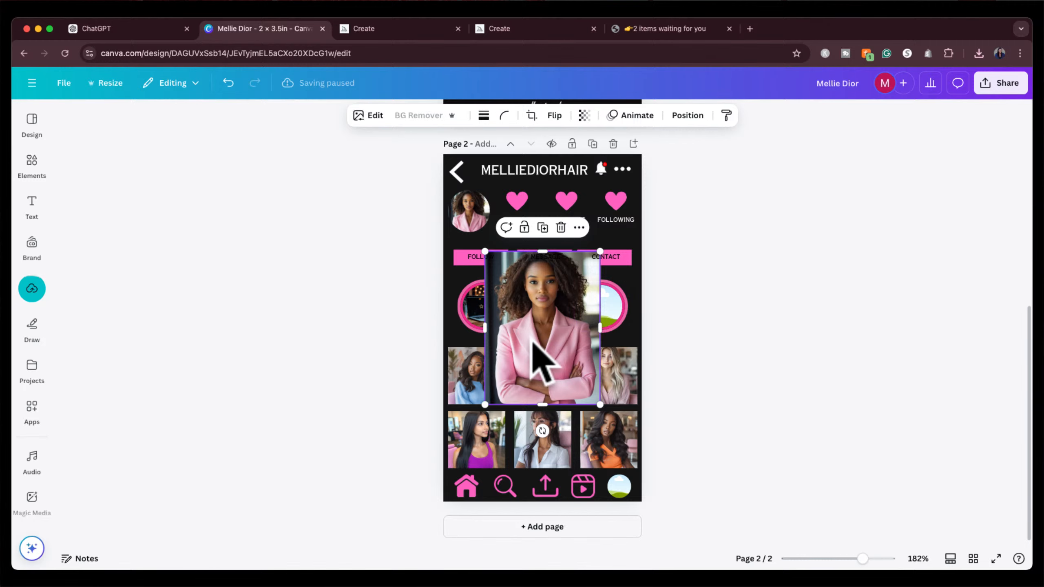
{"action": "left_click_drag", "start_coordinate": [536, 362], "coordinate": [625, 502]}
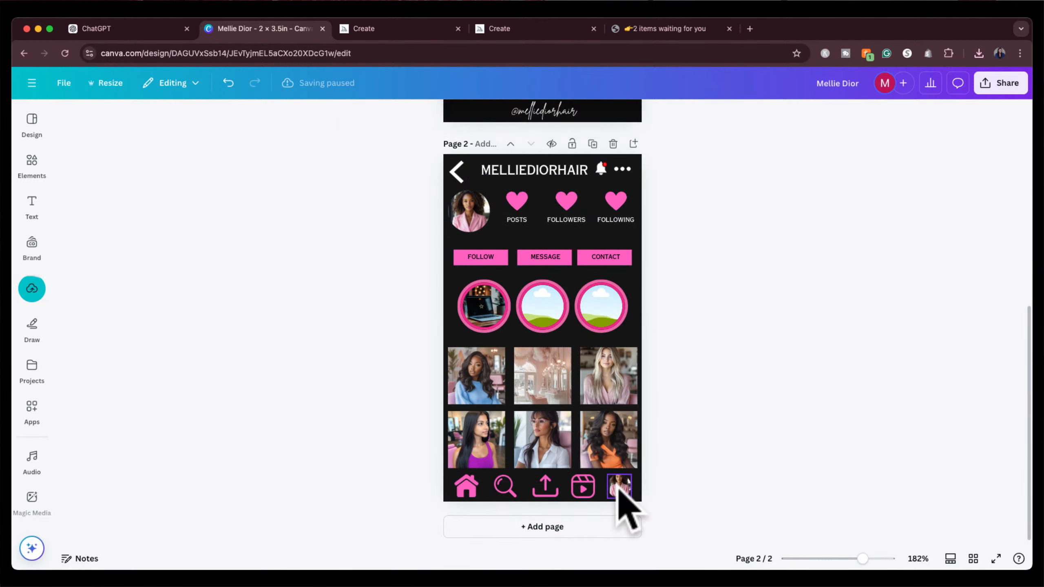
{"action": "left_click", "coordinate": [622, 493]}
{"action": "double_click", "coordinate": [620, 489]}
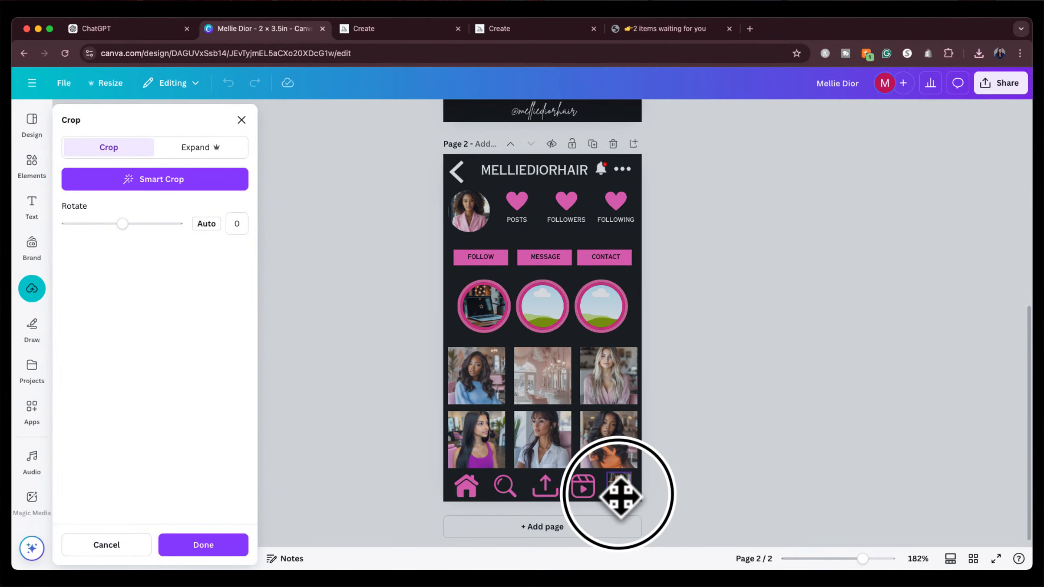
{"action": "left_click", "coordinate": [775, 375]}
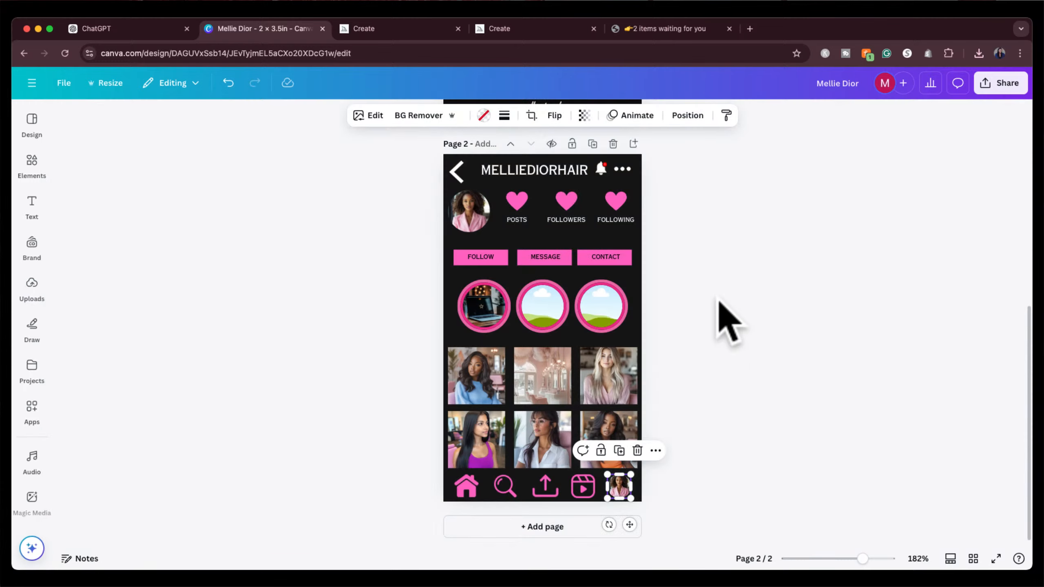
{"action": "left_click", "coordinate": [720, 321]}
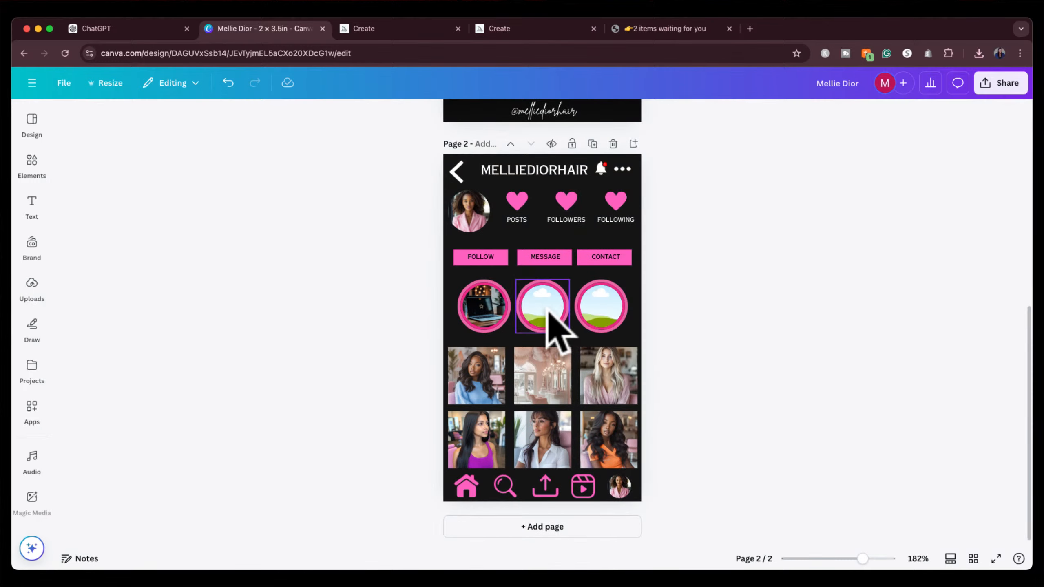
{"action": "left_click", "coordinate": [549, 28]}
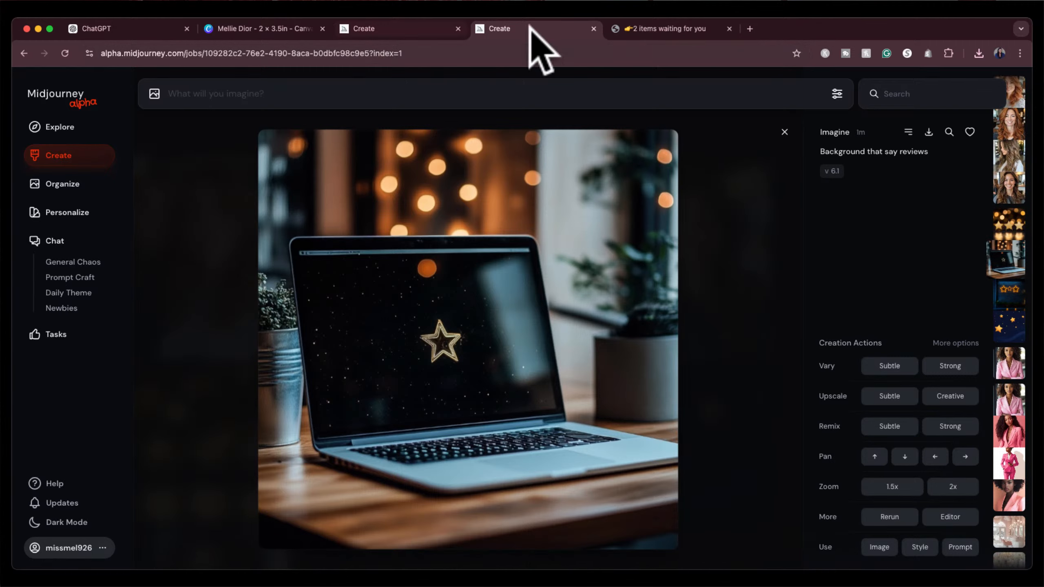
Submit Midjourney prompts for 'client cam', 'terms and policies' and 'canon camera' images.
{"action": "left_click", "coordinate": [782, 125]}
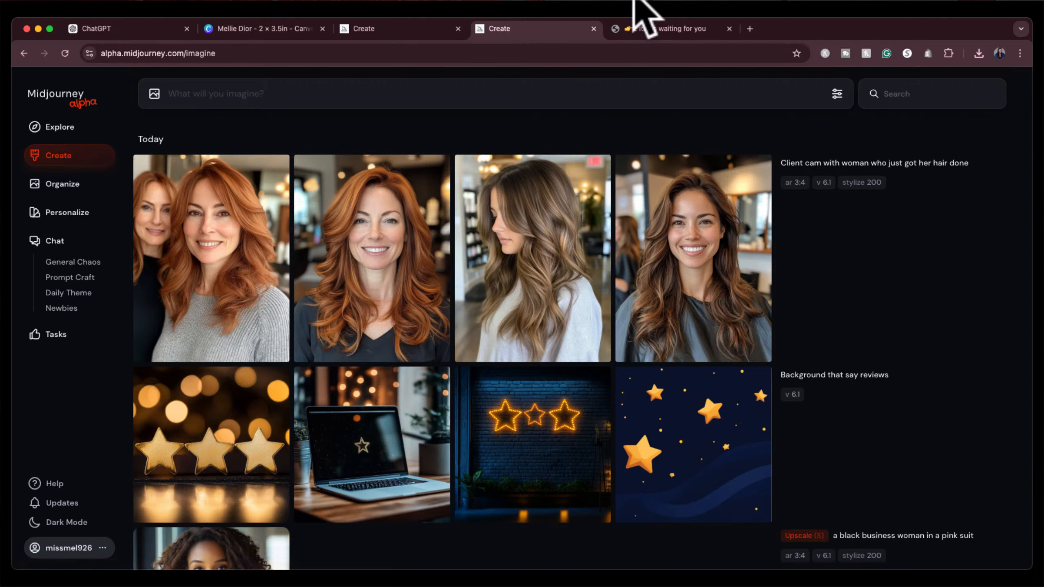
{"action": "left_click", "coordinate": [394, 94]}
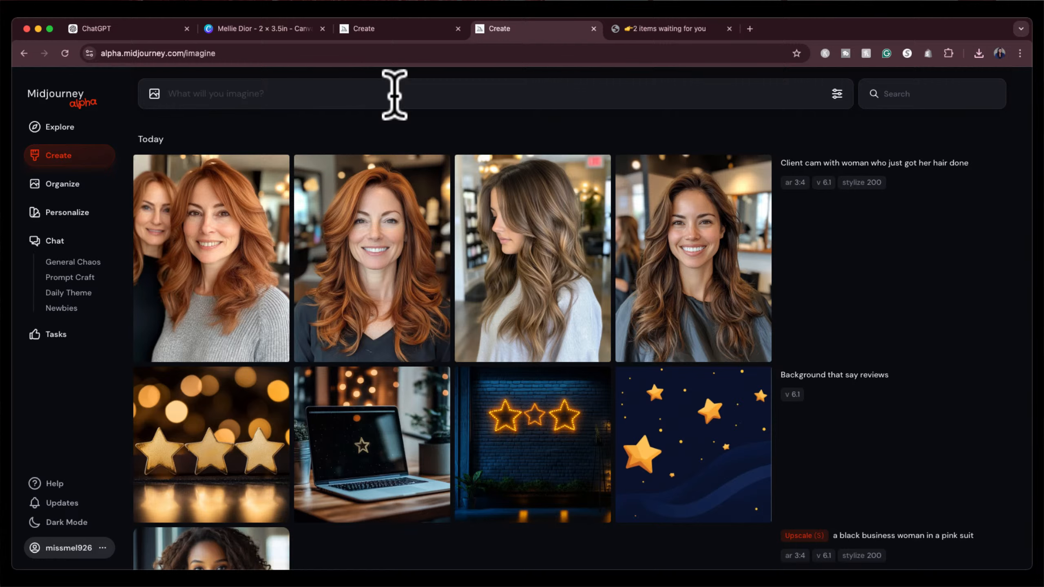
{"action": "type", "text": "client cam"}
{"action": "key", "text": "Return"}
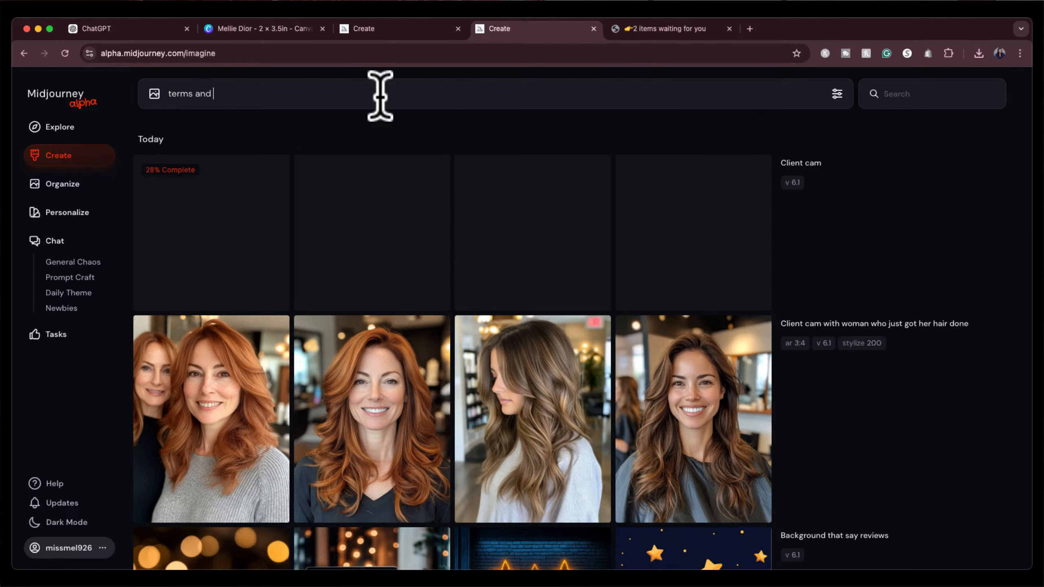
{"action": "key", "text": "Return"}
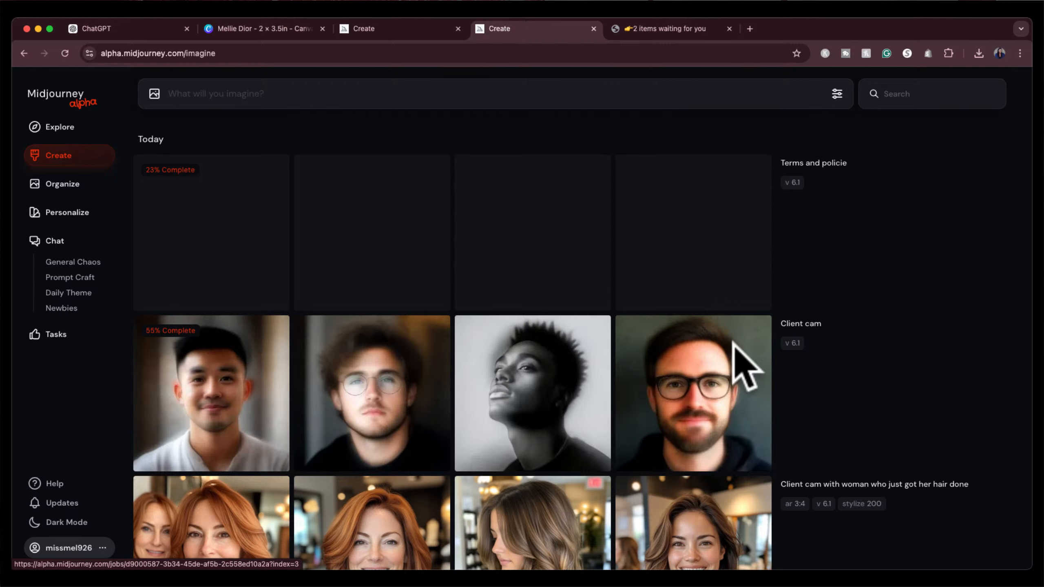
{"action": "mouse_move", "coordinate": [805, 346]}
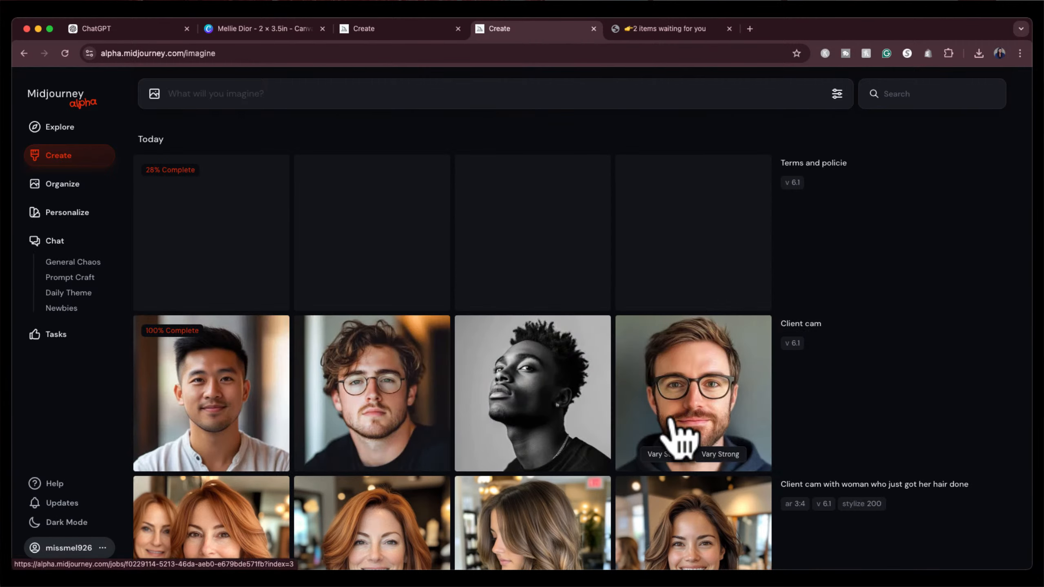
{"action": "left_click", "coordinate": [563, 91]}
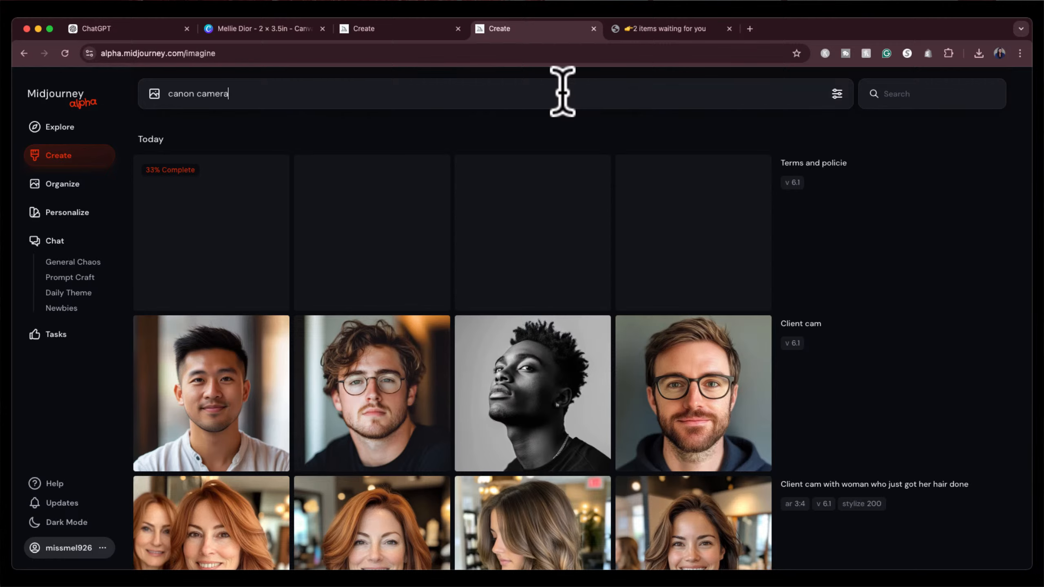
{"action": "key", "text": "Return"}
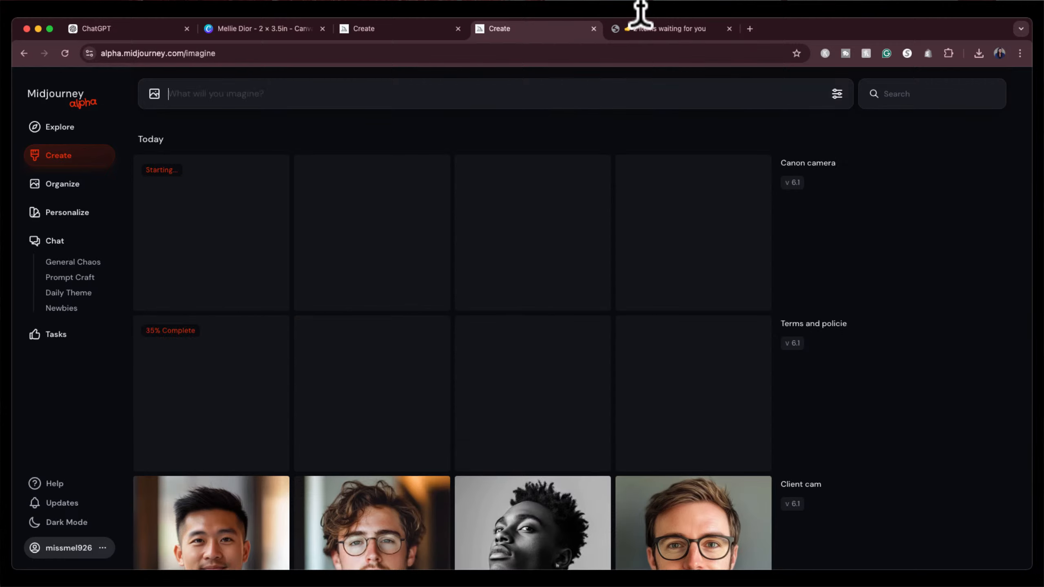
{"action": "left_click", "coordinate": [255, 27]}
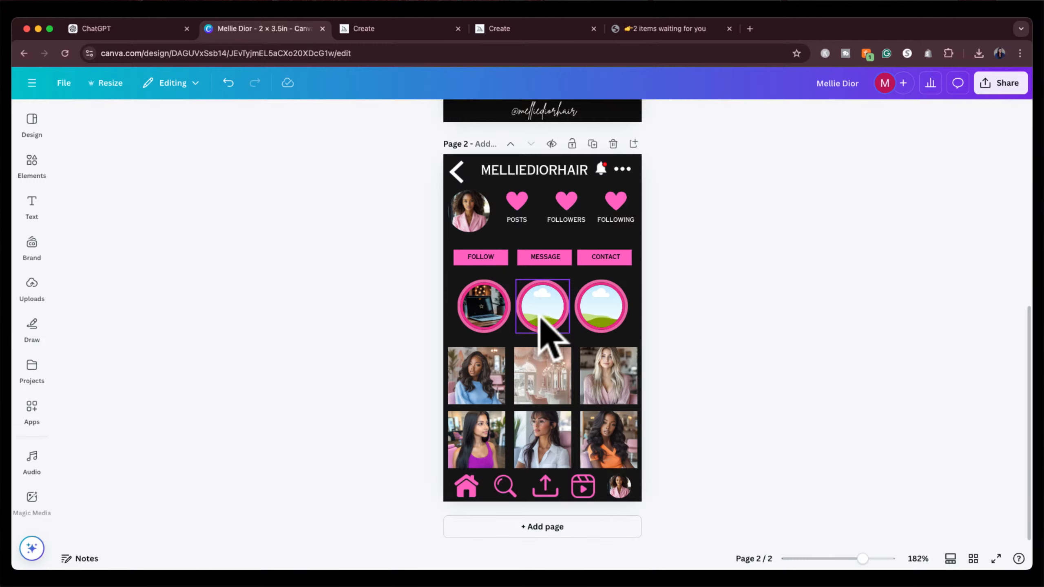
{"action": "scroll", "coordinate": [695, 223], "scroll_direction": "up", "scroll_amount": 2}
{"action": "scroll", "coordinate": [695, 225], "scroll_direction": "down", "scroll_amount": 2}
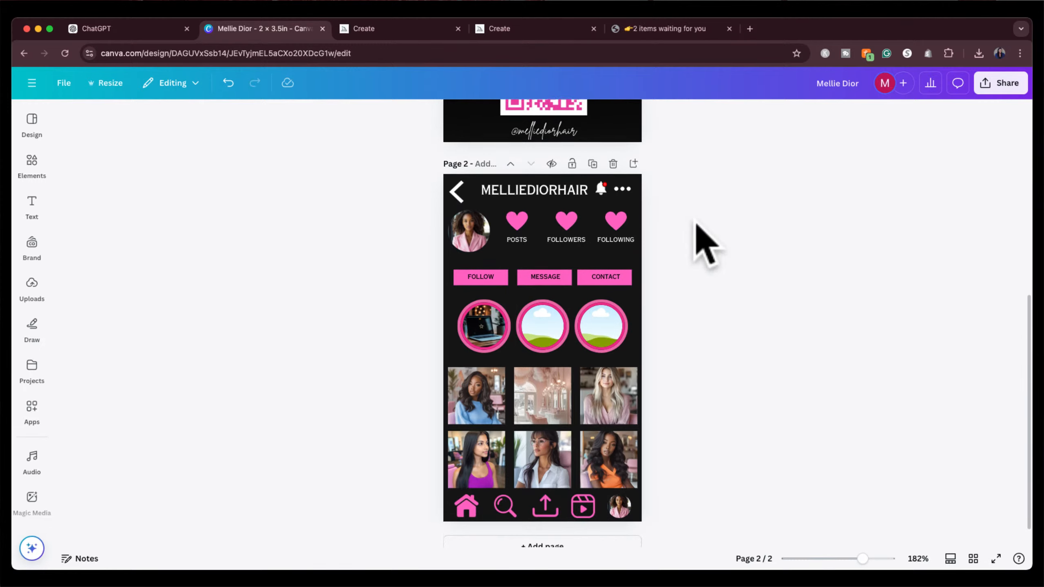
{"action": "scroll", "coordinate": [695, 225], "scroll_direction": "up", "scroll_amount": 1}
{"action": "scroll", "coordinate": [695, 224], "scroll_direction": "up", "scroll_amount": 10}
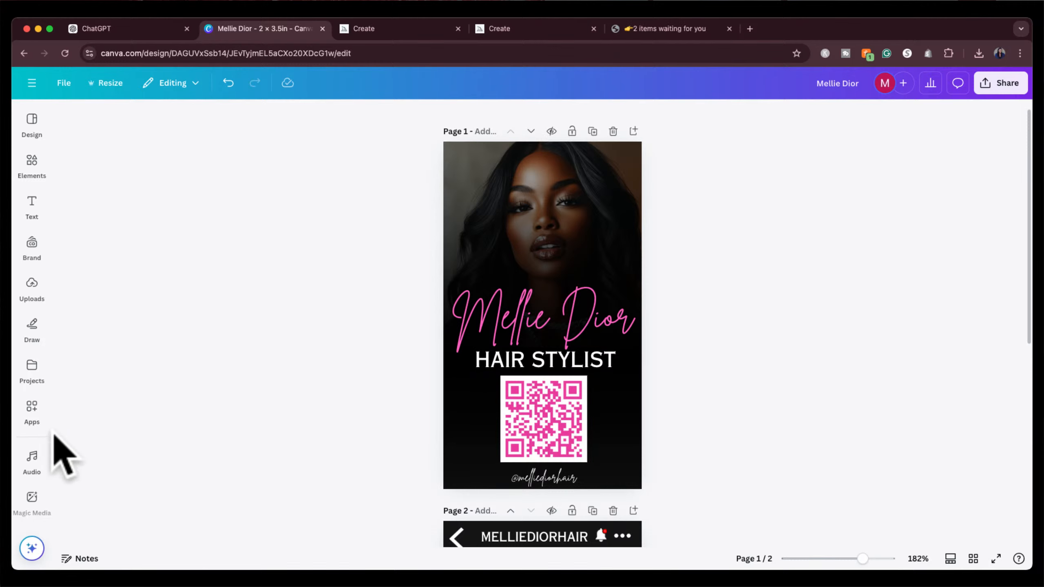
{"action": "left_click", "coordinate": [33, 458]}
{"action": "left_click", "coordinate": [358, 415]}
{"action": "scroll", "coordinate": [362, 427], "scroll_direction": "down", "scroll_amount": 3}
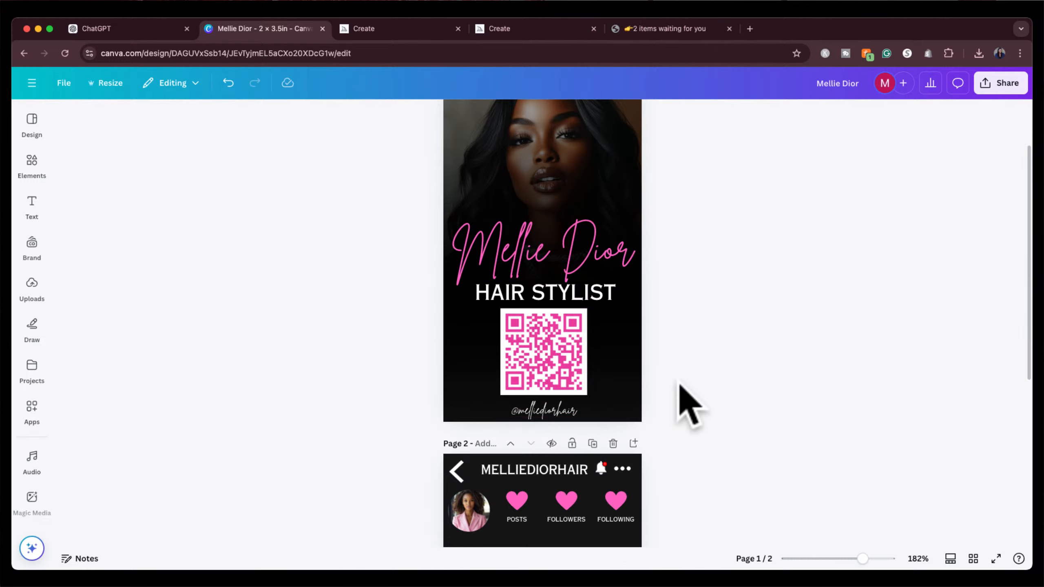
{"action": "scroll", "coordinate": [690, 405], "scroll_direction": "down", "scroll_amount": 2}
{"action": "scroll", "coordinate": [689, 403], "scroll_direction": "up", "scroll_amount": 3}
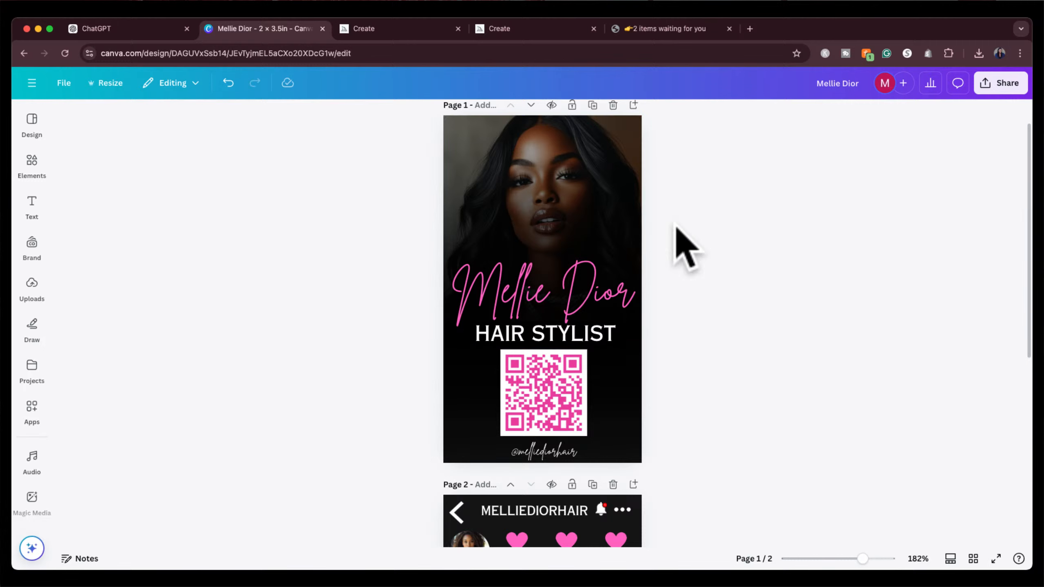
{"action": "scroll", "coordinate": [732, 329], "scroll_direction": "down", "scroll_amount": 1}
{"action": "scroll", "coordinate": [754, 374], "scroll_direction": "down", "scroll_amount": 7}
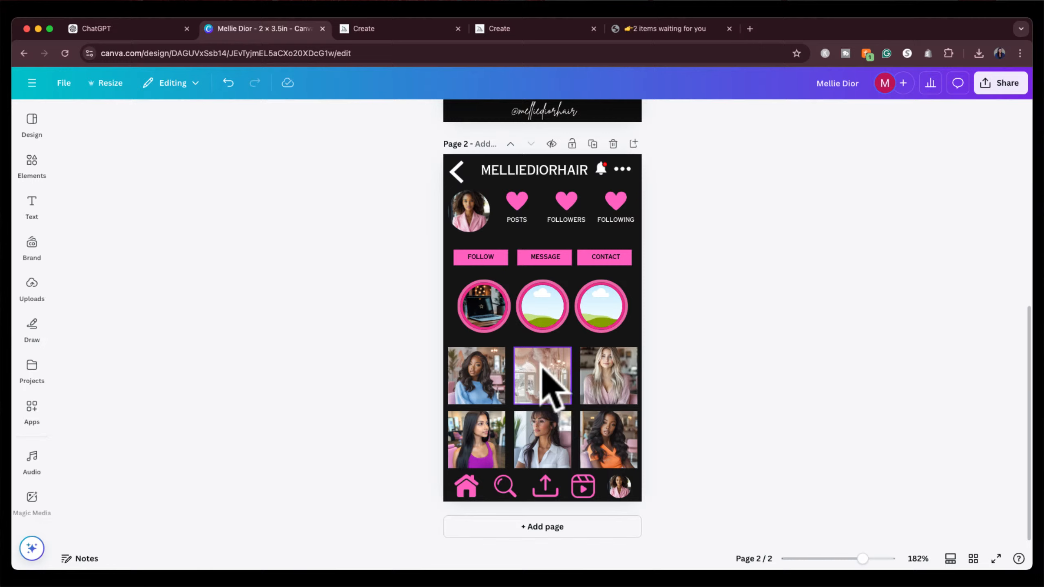
Resubmit the Terms and policies prompt in Midjourney and preview the Canon camera image.
{"action": "left_click", "coordinate": [513, 28]}
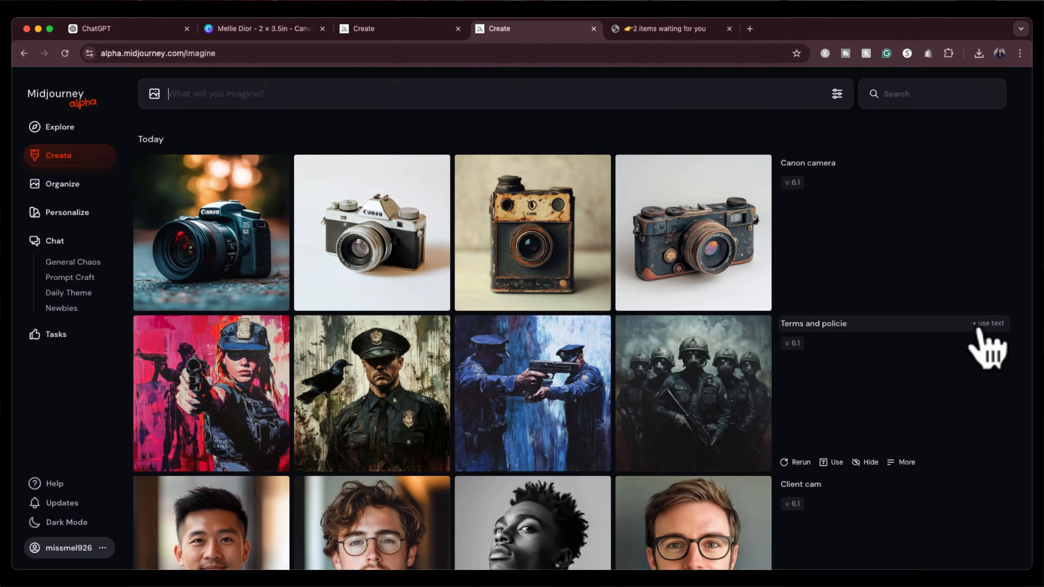
{"action": "left_click", "coordinate": [986, 324]}
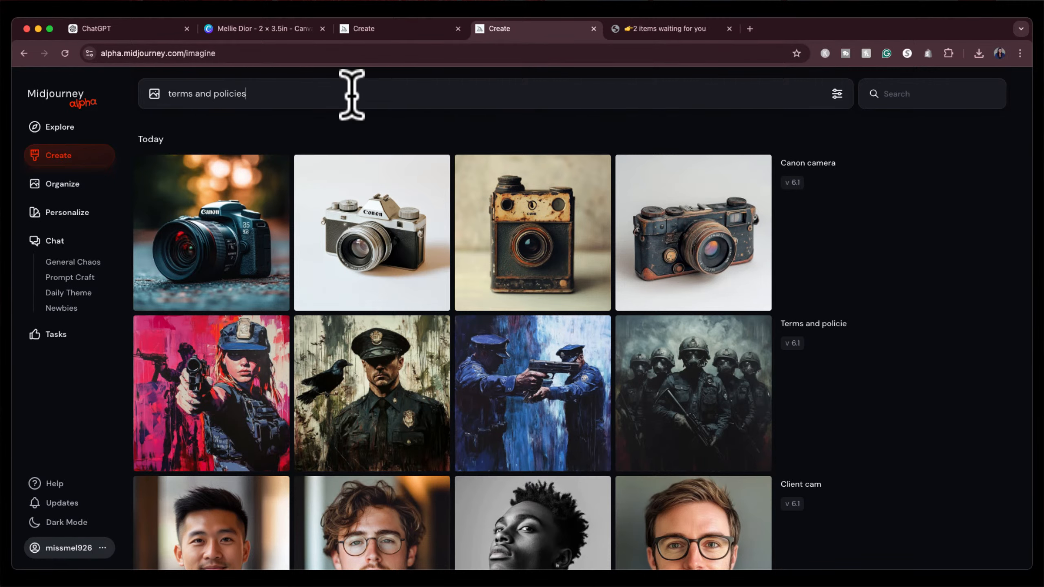
{"action": "key", "text": "Return"}
{"action": "left_click", "coordinate": [221, 385]}
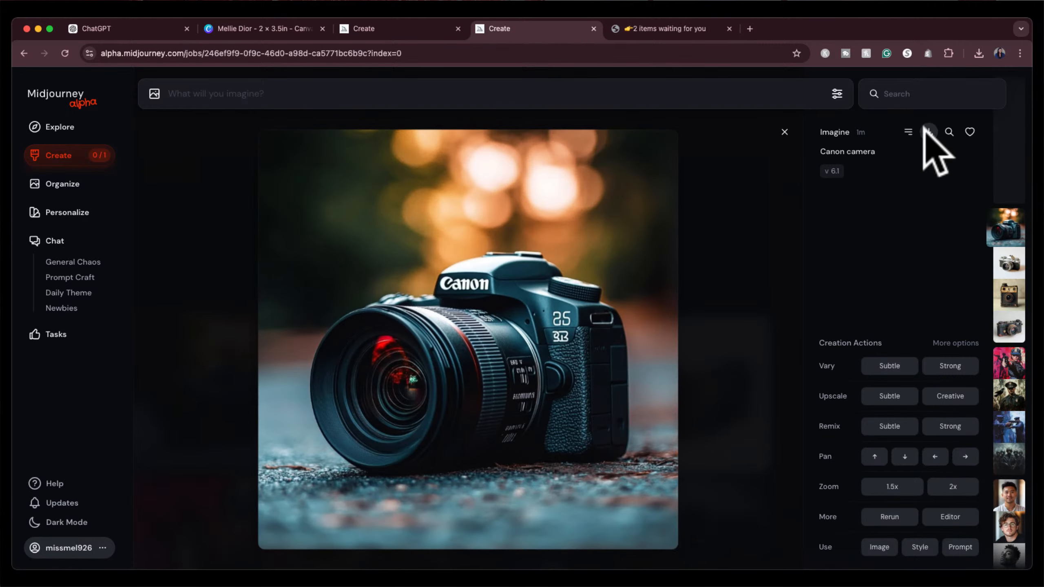
{"action": "left_click", "coordinate": [257, 30]}
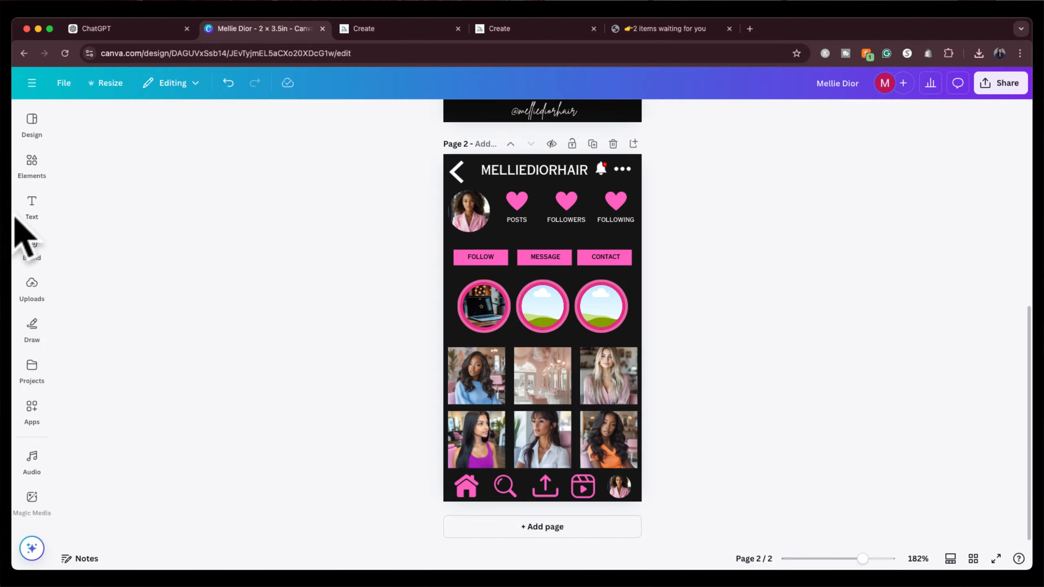
Put the pink tripod camera photo from a 'camera' photo search into the middle highlight circle.
{"action": "left_click", "coordinate": [32, 166]}
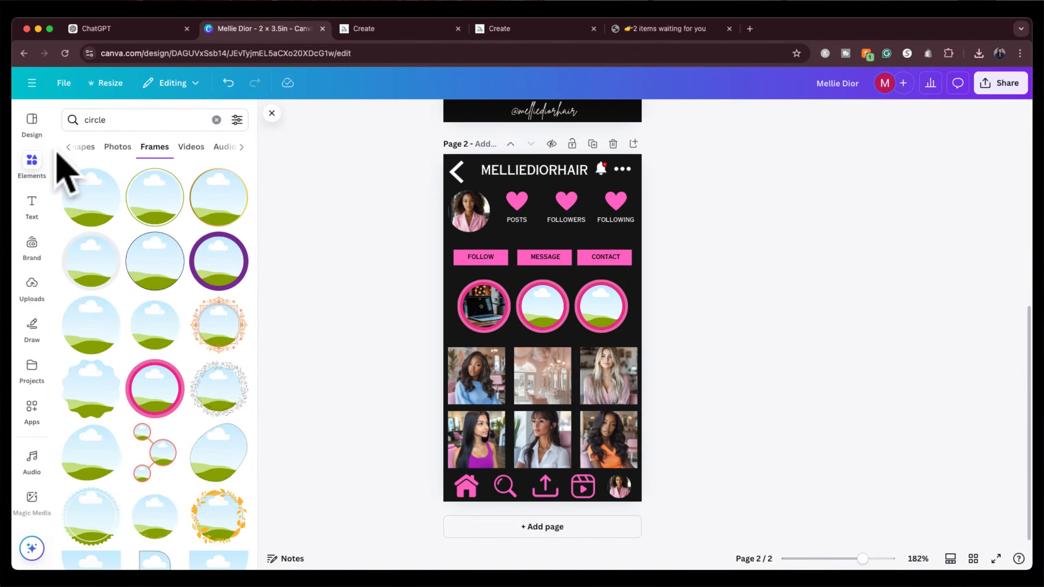
{"action": "left_click", "coordinate": [118, 147]}
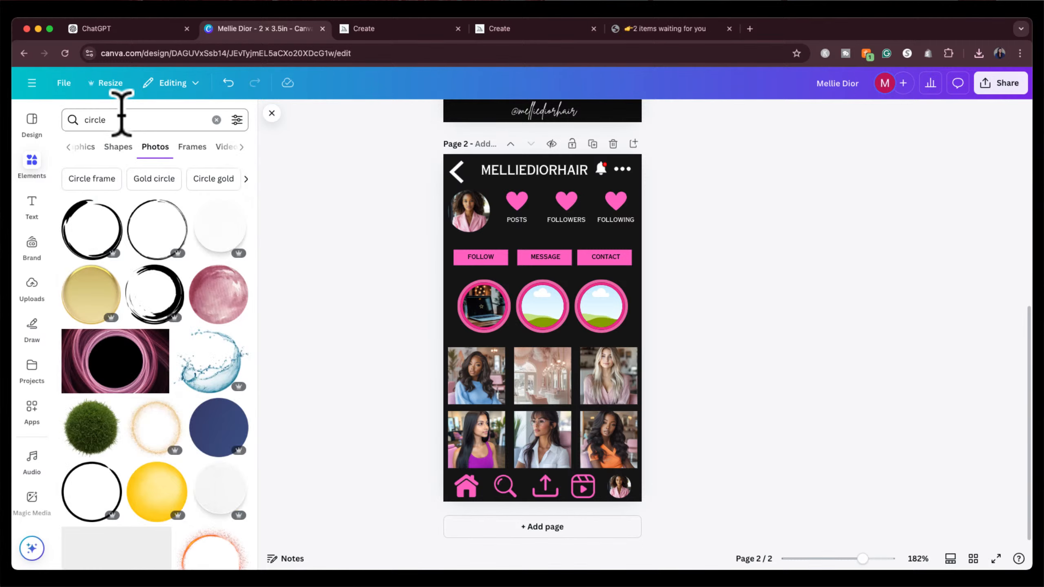
{"action": "double_click", "coordinate": [122, 117]}
{"action": "type", "text": "ca"}
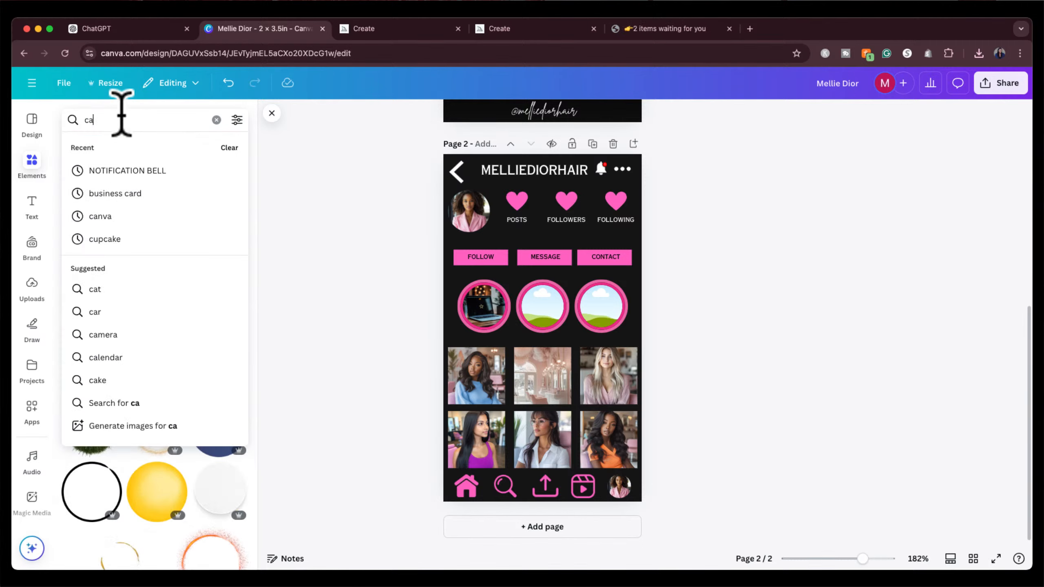
{"action": "type", "text": "mera"}
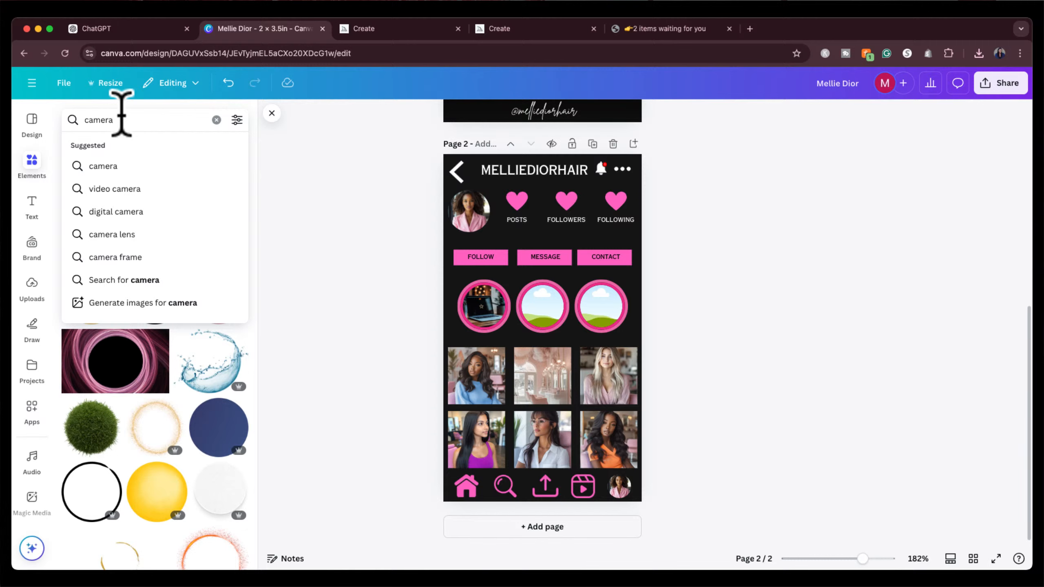
{"action": "key", "text": "Return"}
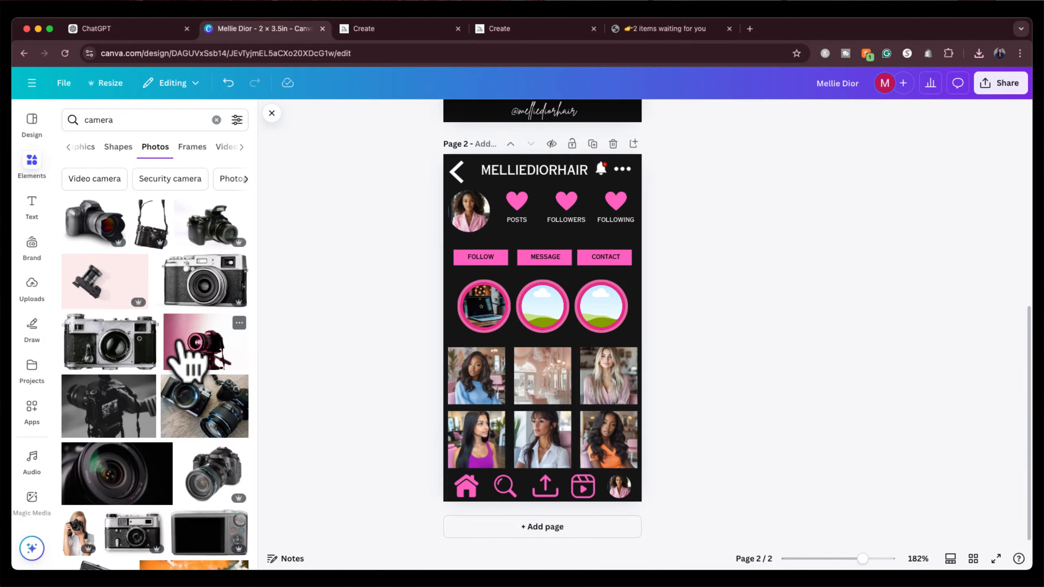
{"action": "left_click", "coordinate": [193, 346]}
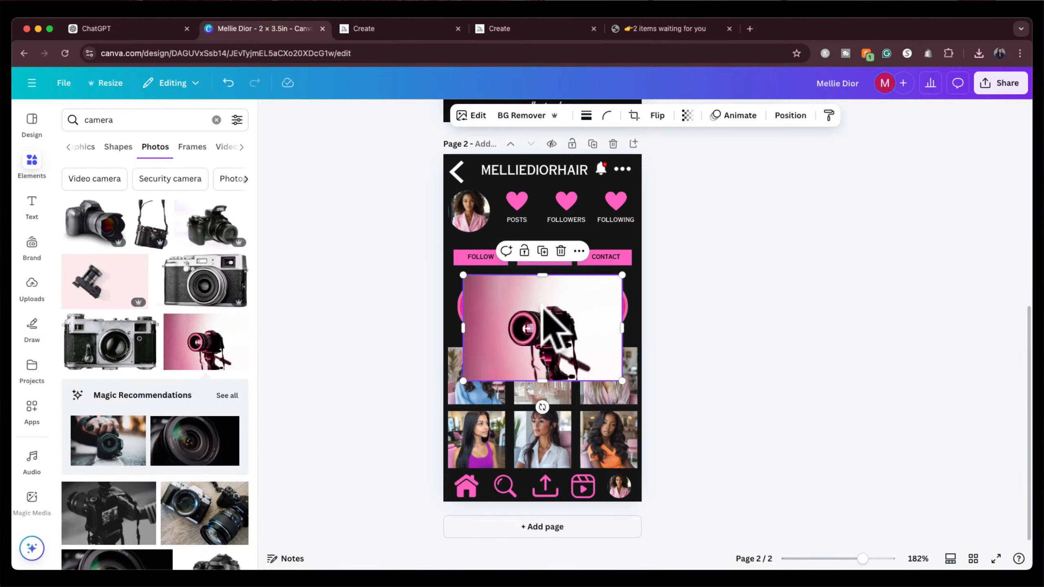
{"action": "left_click_drag", "start_coordinate": [530, 325], "coordinate": [533, 297]}
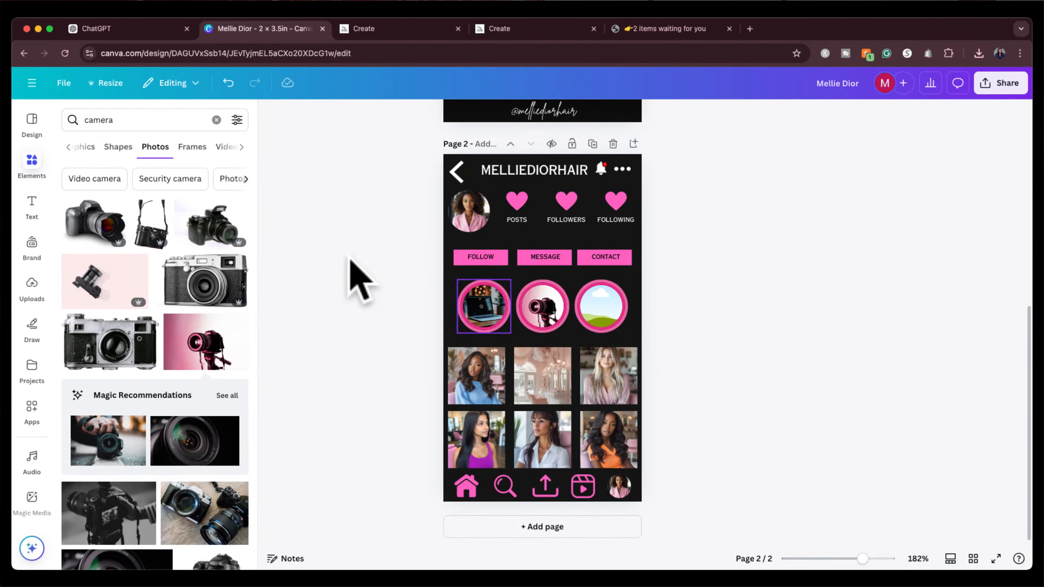
Search photos for 'terms' and drop a terms and conditions photo into the third circle.
{"action": "left_click", "coordinate": [131, 120]}
{"action": "double_click", "coordinate": [131, 119]}
{"action": "key", "text": "BackSpace"}
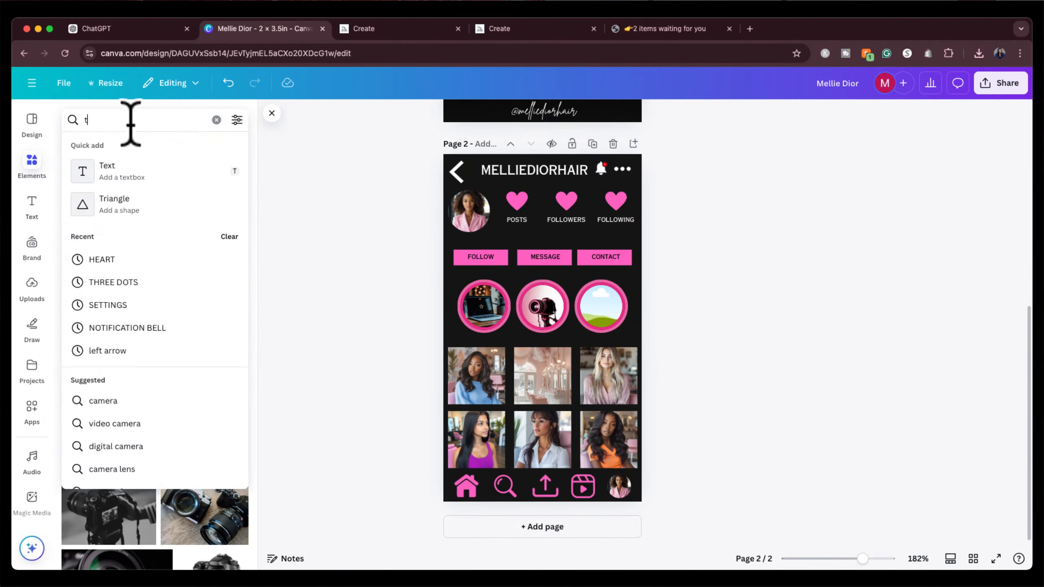
{"action": "type", "text": "terms"}
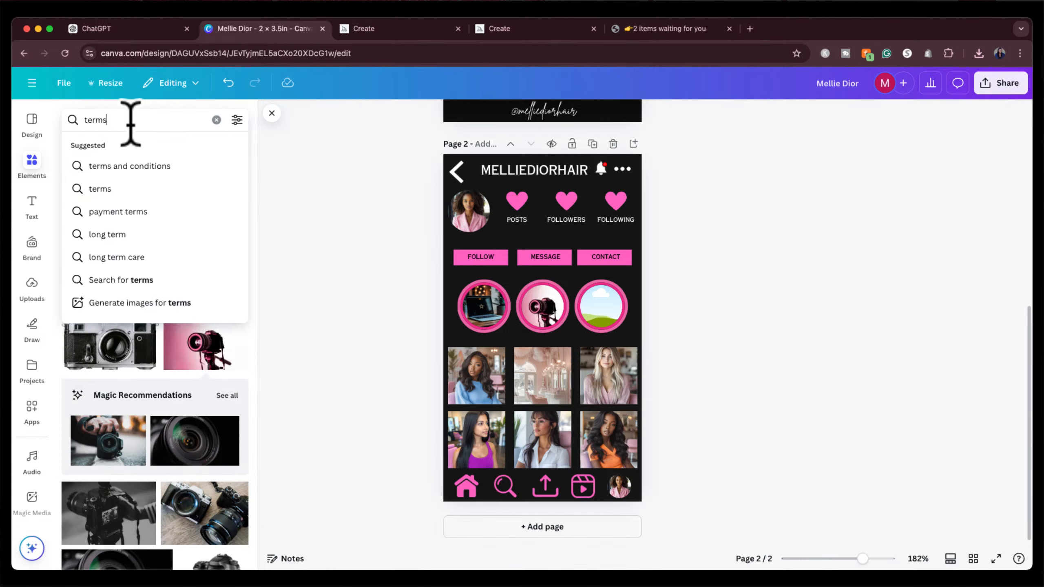
{"action": "left_click", "coordinate": [148, 166]}
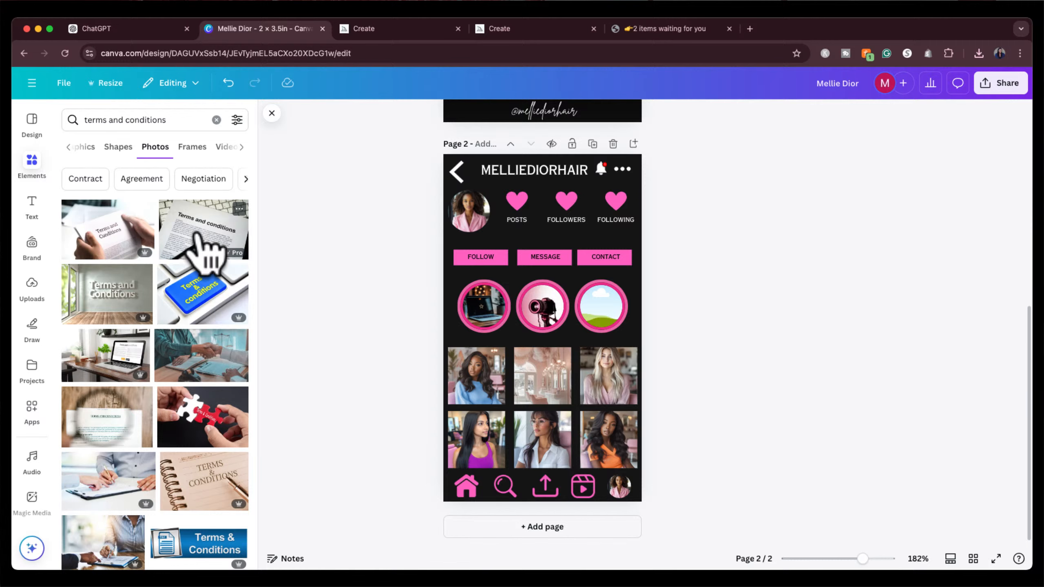
{"action": "left_click_drag", "start_coordinate": [197, 235], "coordinate": [602, 309]}
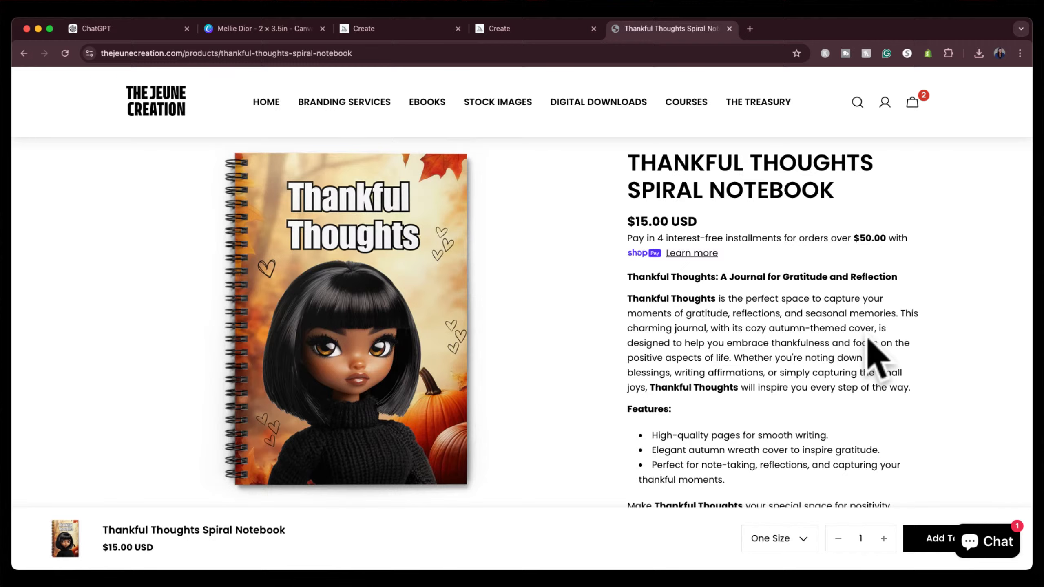
Browse The Jeune Creation's Treasury, Branding Services and Home pages.
{"action": "left_click", "coordinate": [768, 112]}
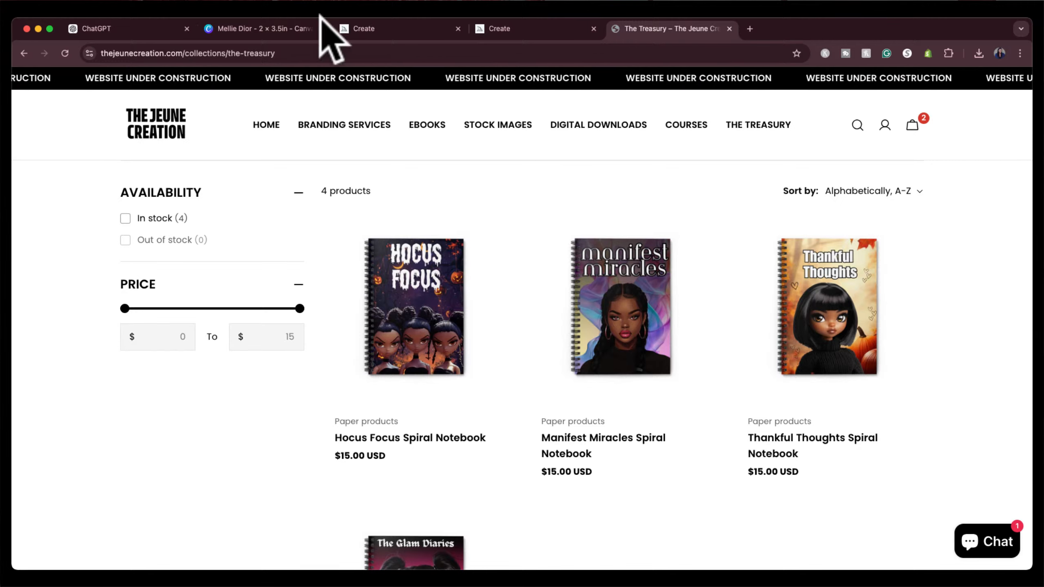
{"action": "left_click", "coordinate": [618, 190]}
{"action": "left_click", "coordinate": [329, 127]}
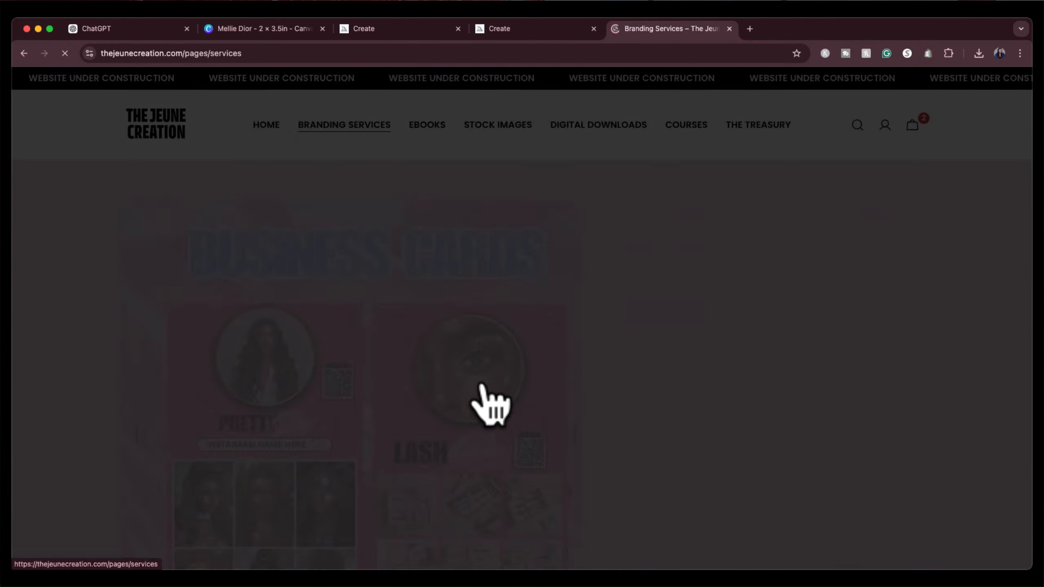
{"action": "scroll", "coordinate": [491, 405], "scroll_direction": "down", "scroll_amount": 3}
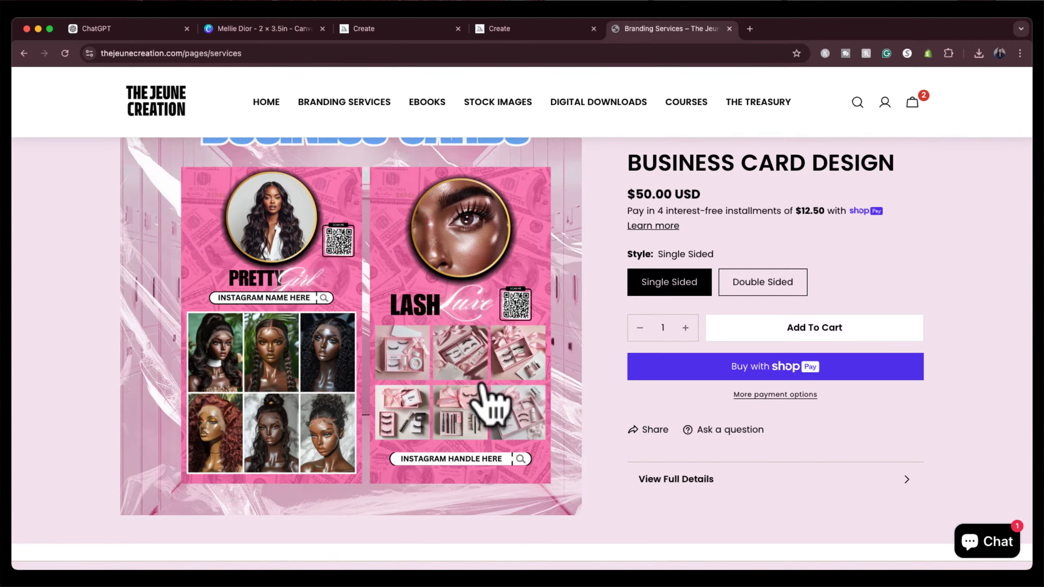
{"action": "scroll", "coordinate": [435, 305], "scroll_direction": "up", "scroll_amount": 1}
{"action": "scroll", "coordinate": [435, 305], "scroll_direction": "down", "scroll_amount": 1}
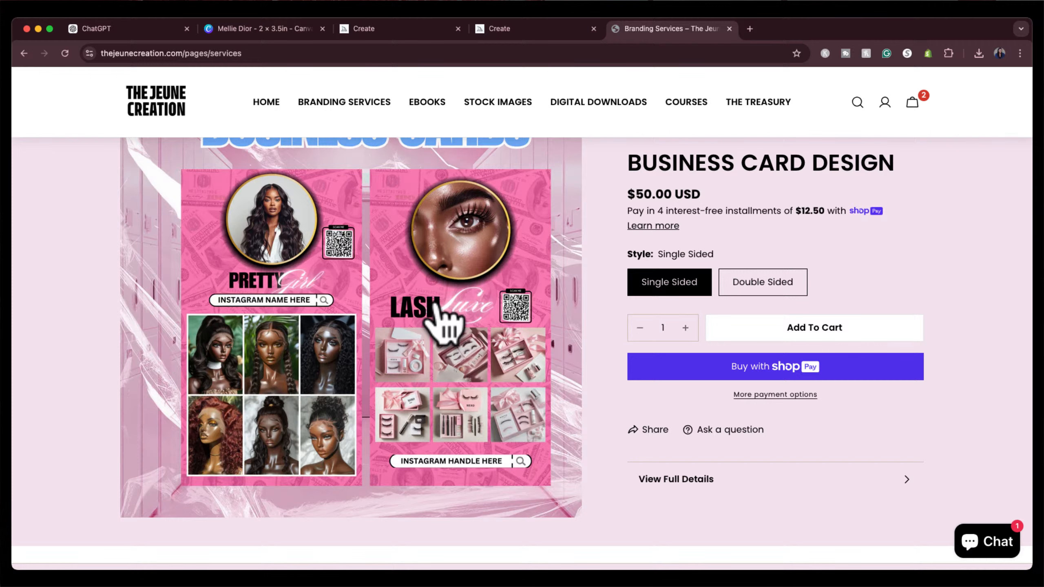
{"action": "left_click", "coordinate": [266, 102]}
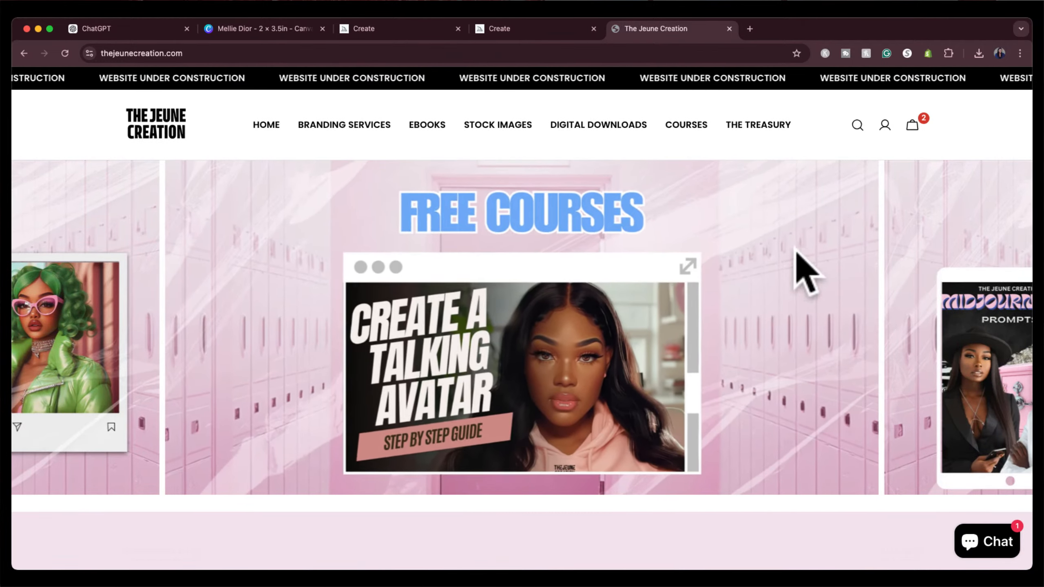
Return to the Canva card's page 2 with all three highlight circles filled.
{"action": "left_click", "coordinate": [265, 29]}
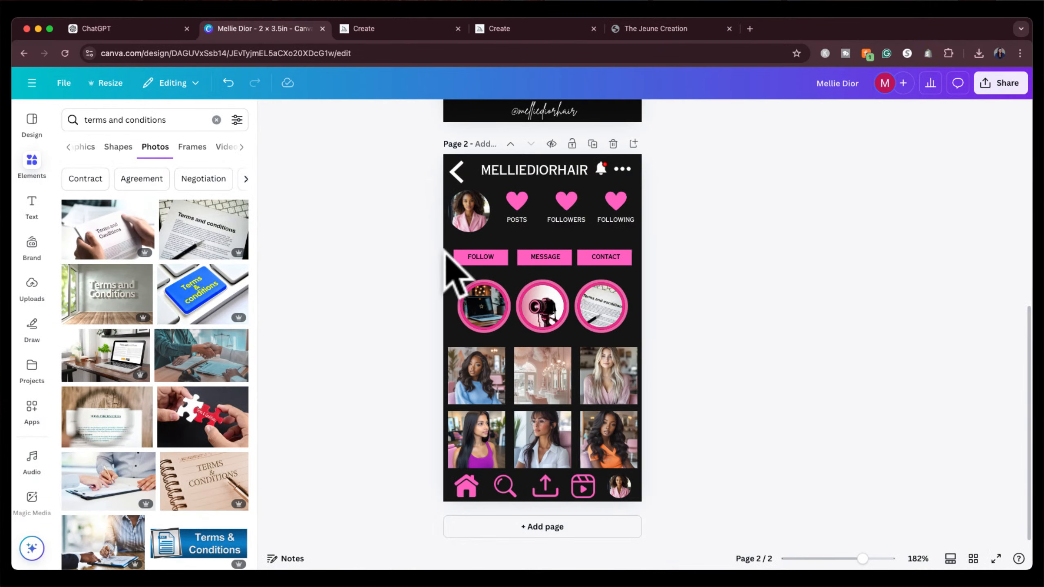
{"action": "scroll", "coordinate": [446, 253], "scroll_direction": "up", "scroll_amount": 7}
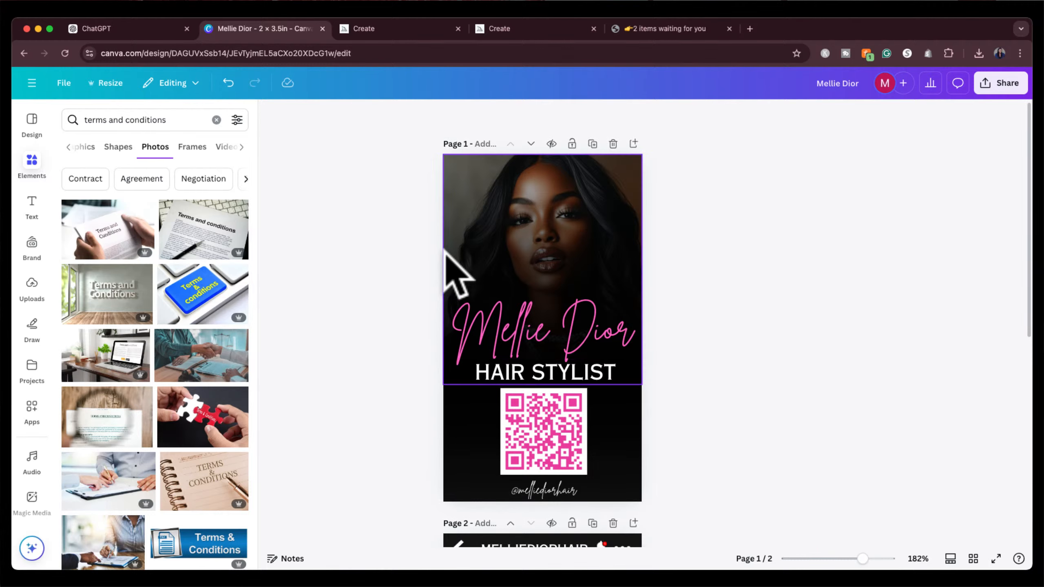
{"action": "scroll", "coordinate": [455, 272], "scroll_direction": "down", "scroll_amount": 8}
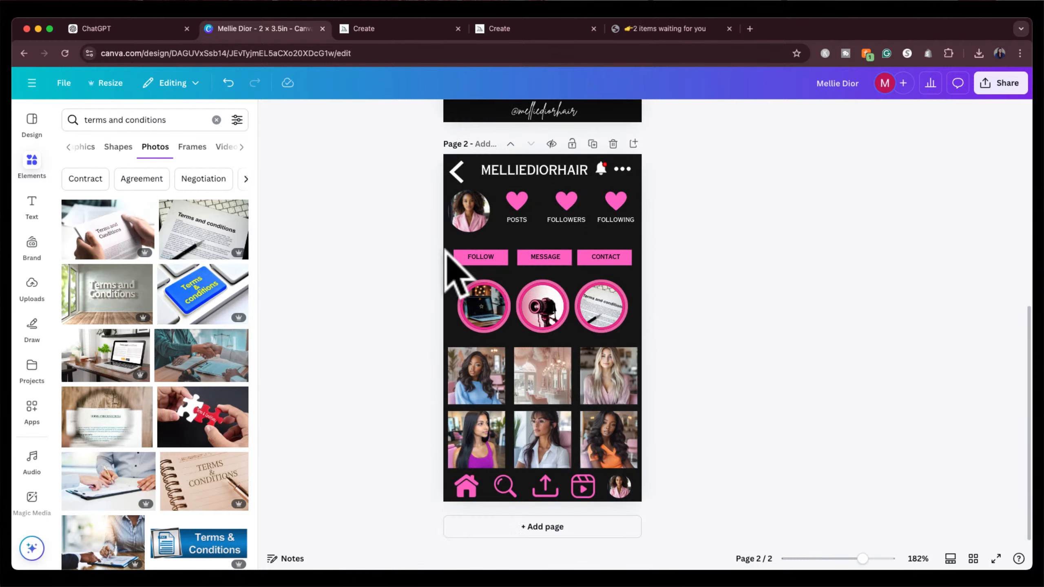